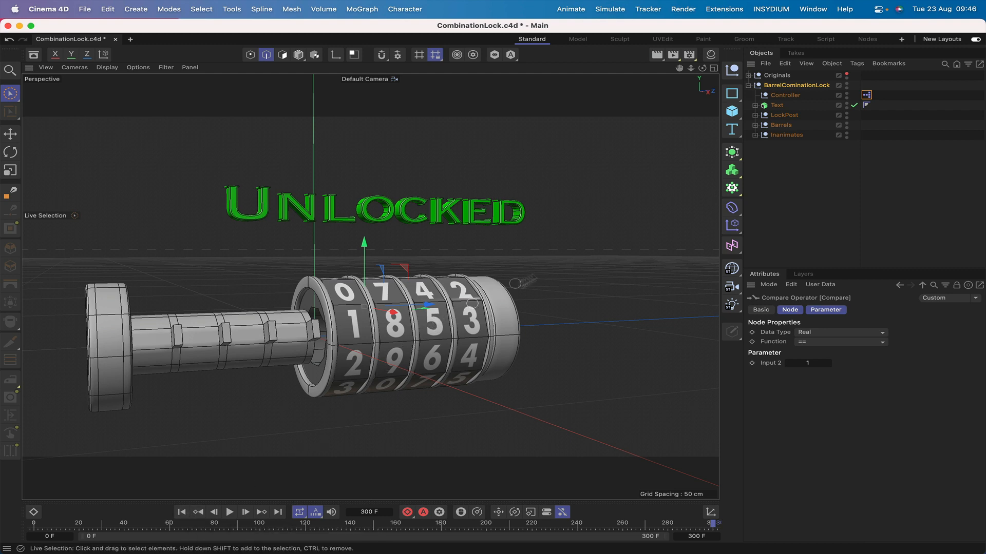
Set the Controller's lock post Open/Close value to 0 and turn Barrel 1 to about 0.61 to test the lock
left_click(776, 96)
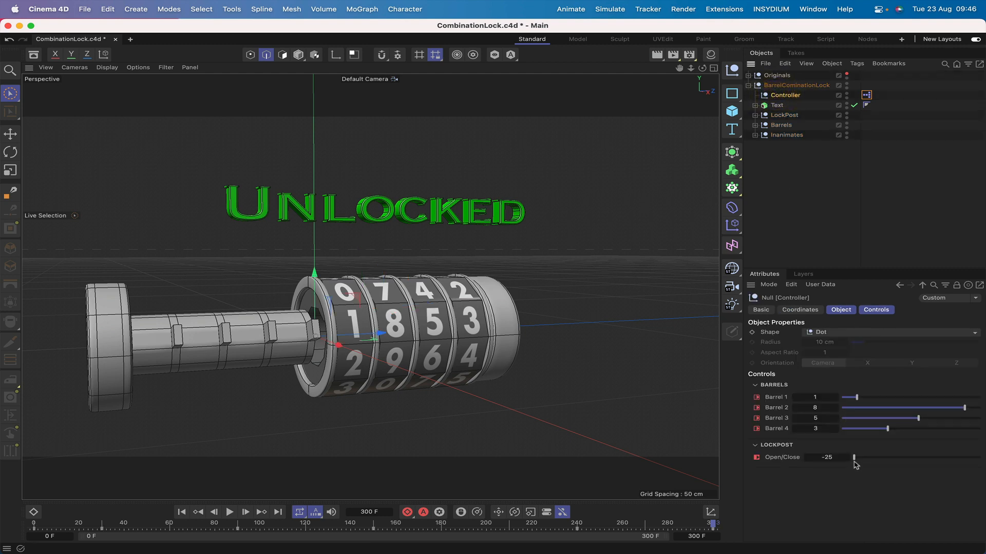
left_click_drag(854, 457, 978, 457)
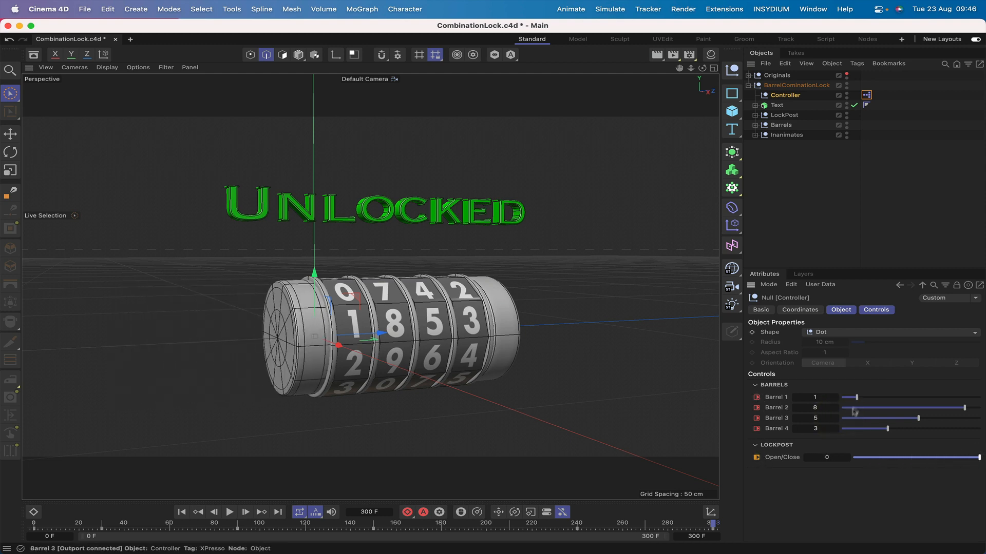
left_click_drag(856, 398, 852, 399)
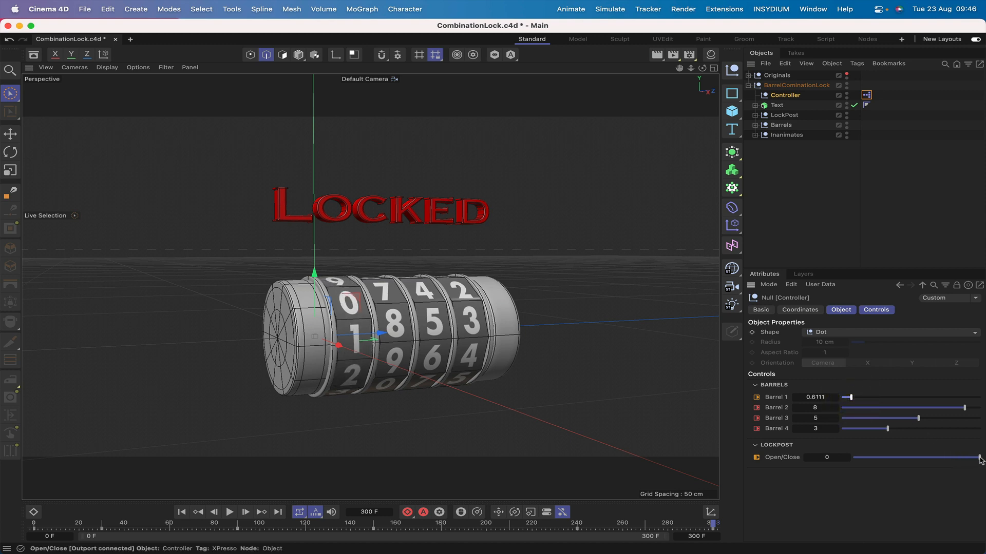
mouse_move(980, 458)
left_mouse_down()
mouse_move(859, 459)
mouse_move(983, 457)
left_mouse_up()
Set Barrel 1 to 1 and test the lock post's Open/Close control again
left_click(811, 398)
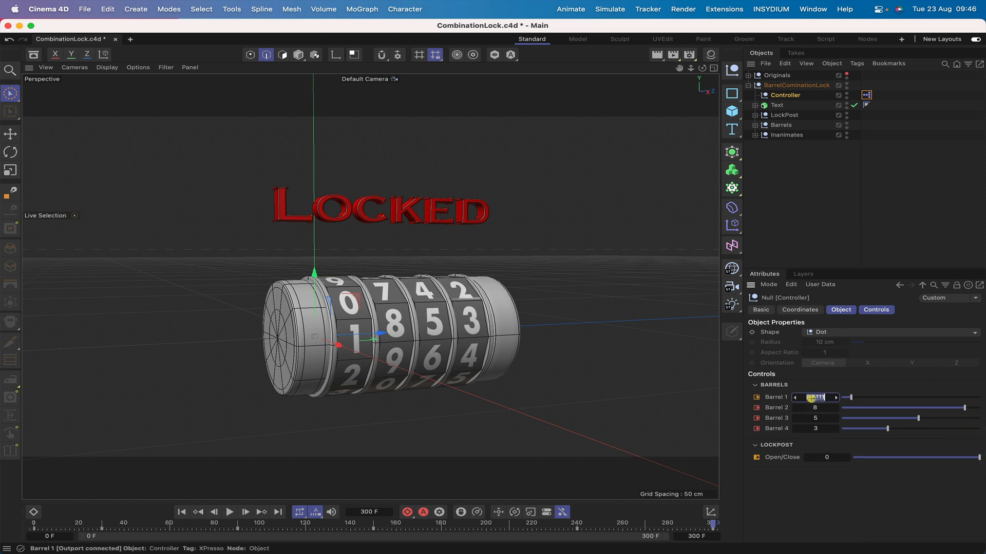
type("1")
key("Return")
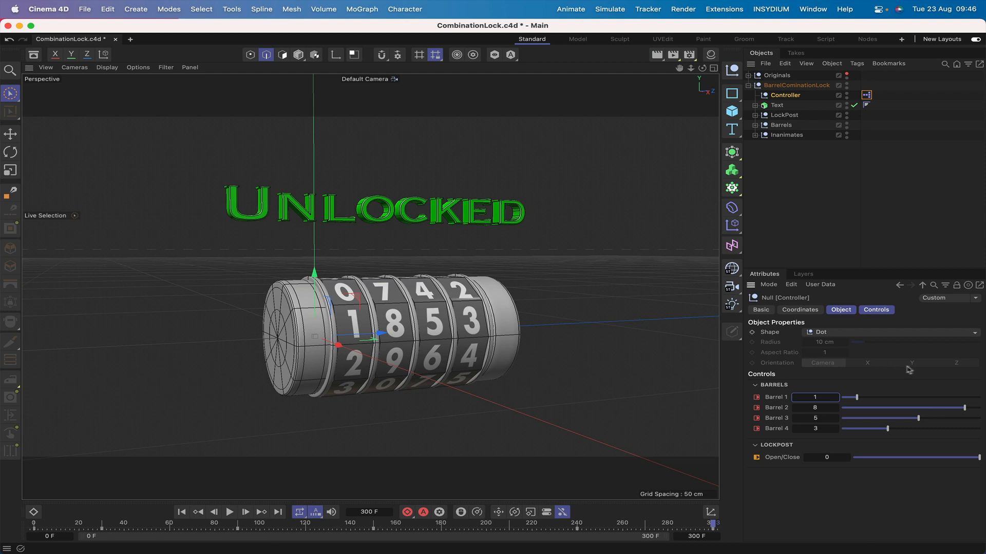
mouse_move(979, 457)
left_mouse_down()
mouse_move(919, 458)
mouse_move(983, 461)
left_mouse_up()
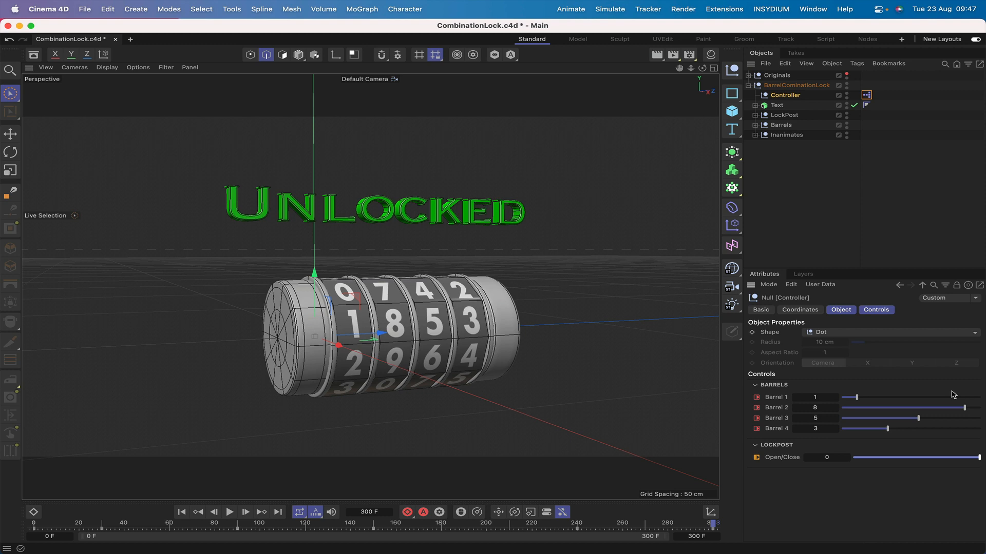
left_click(229, 512)
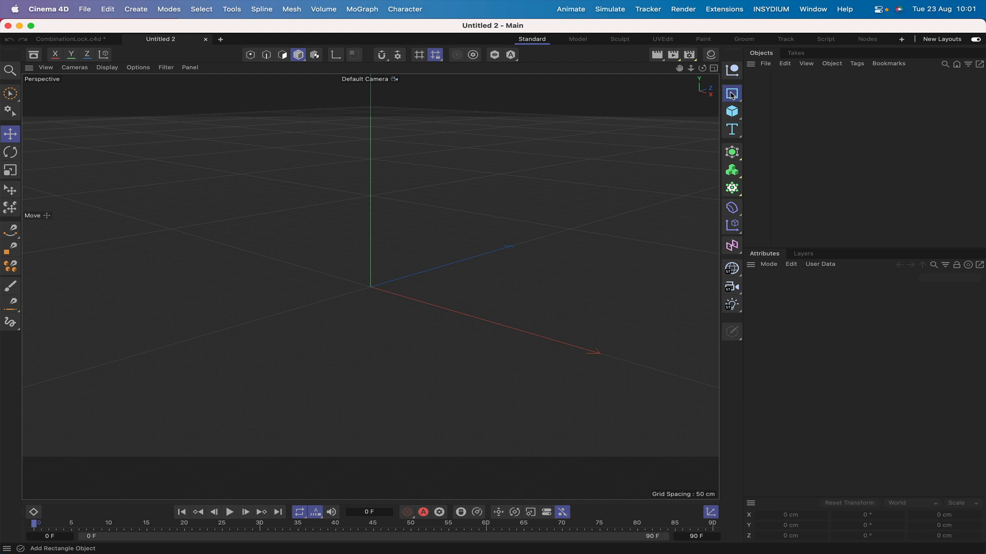
Add an n-Side spline and set its number of sides to 10
left_click(732, 94)
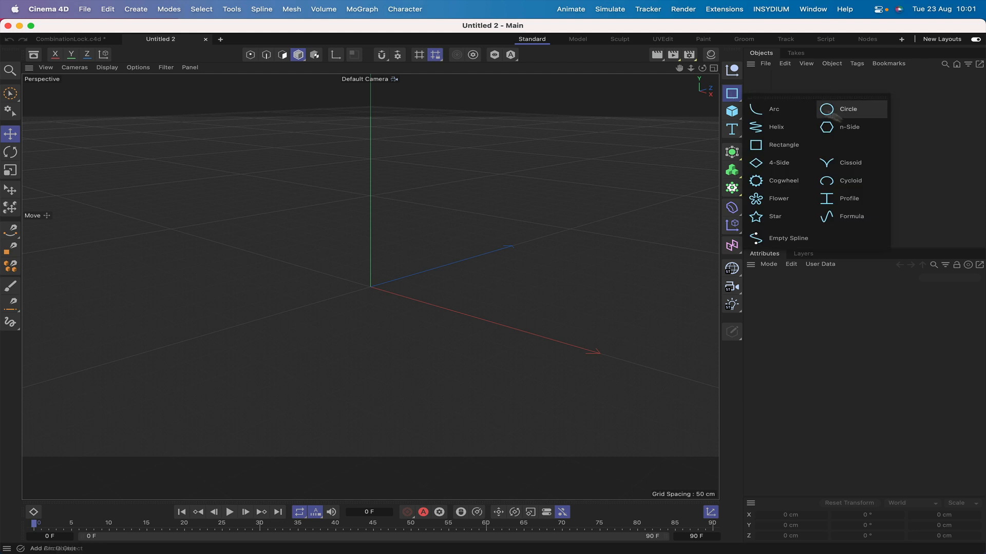
left_click(837, 128)
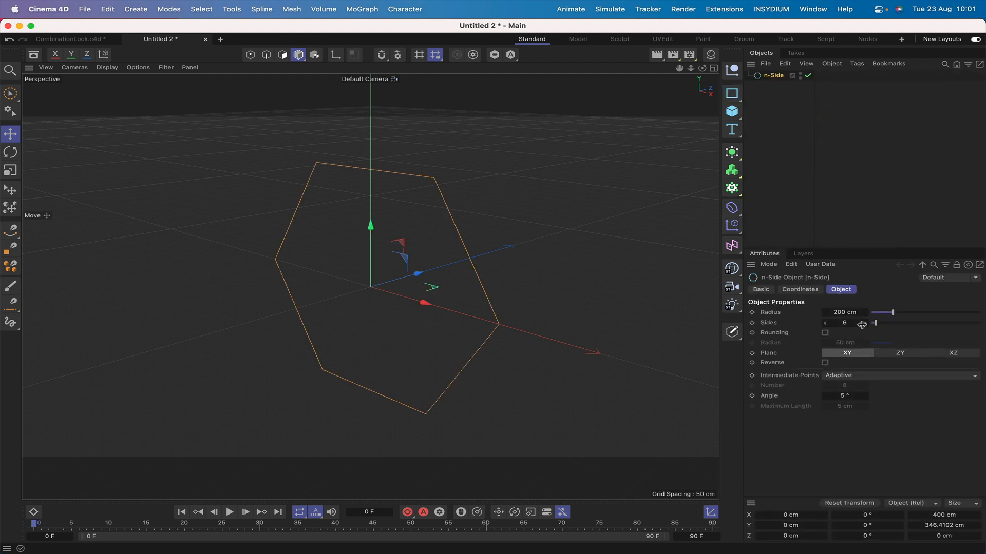
left_click(866, 323)
left_click(865, 324)
left_click(865, 324)
left_click(865, 324)
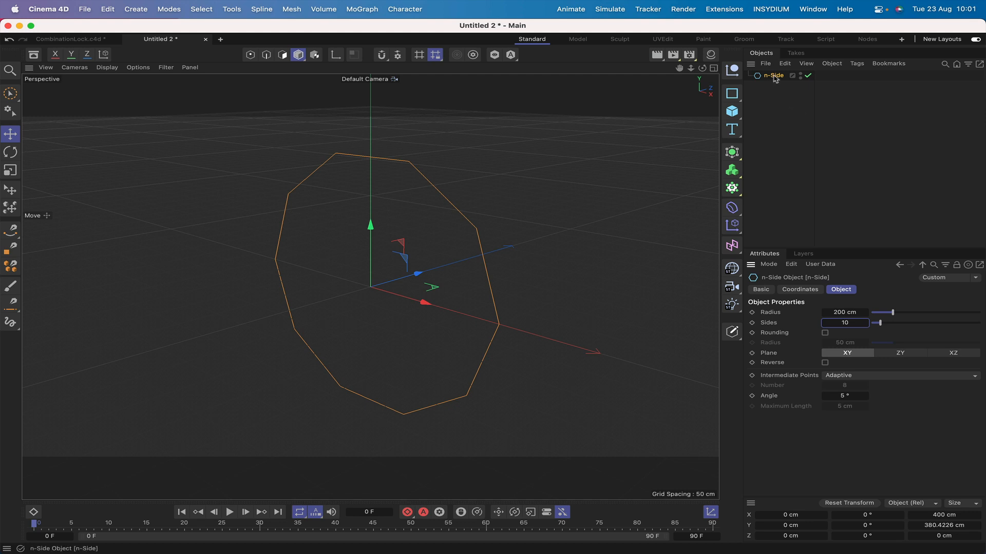
Duplicate the n-Side spline and set the original's radius to 10 cm
left_click_drag(773, 76, 774, 85, "ctrl")
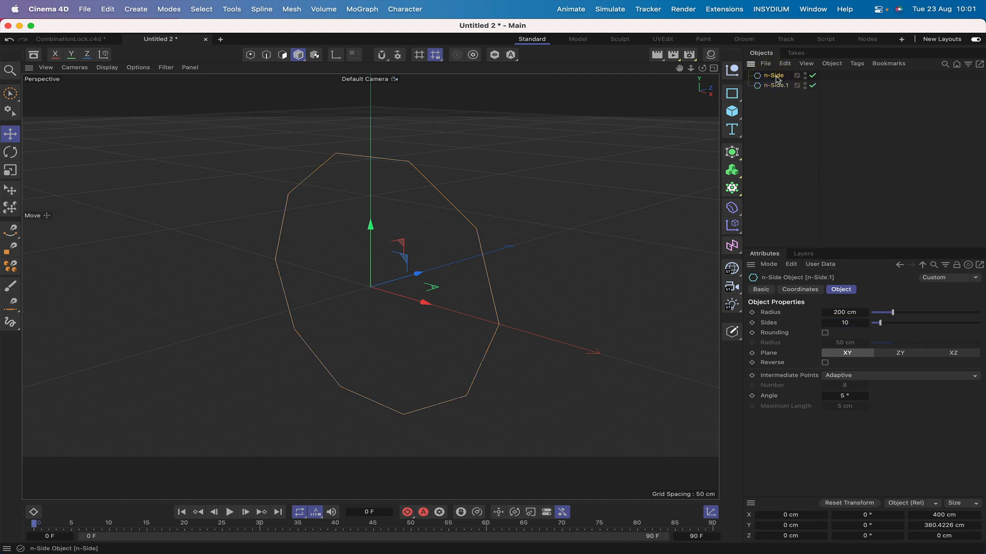
left_click(774, 75)
double_click(845, 312)
type("1")
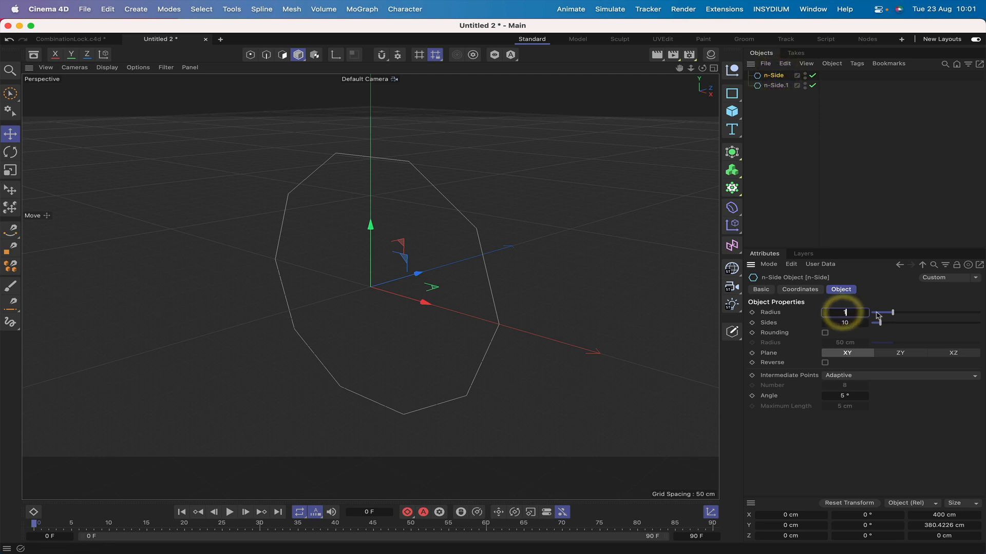
type("0")
key("Return")
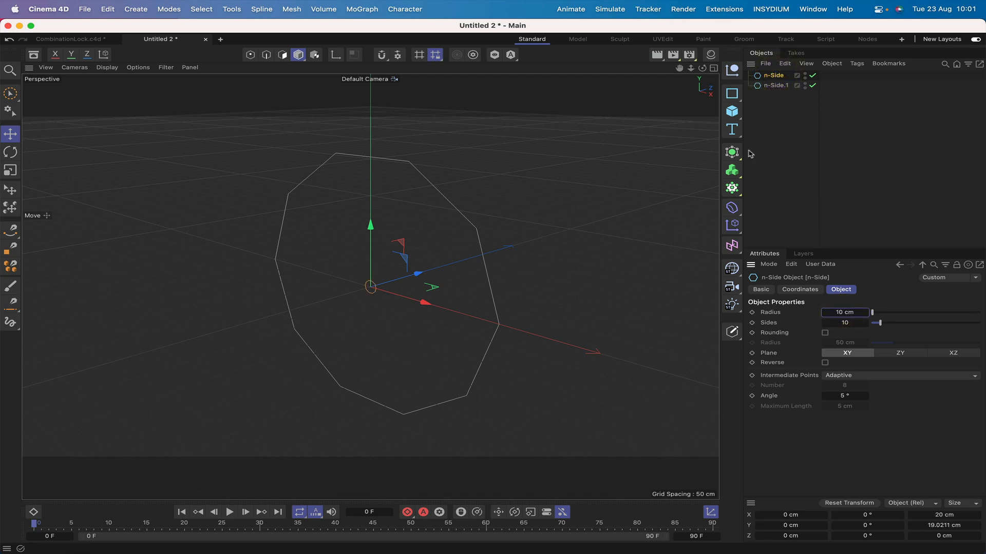
Set the duplicate n-Side spline's radius to 5 cm and frame both decagons in the view
left_click(775, 86)
double_click(838, 313)
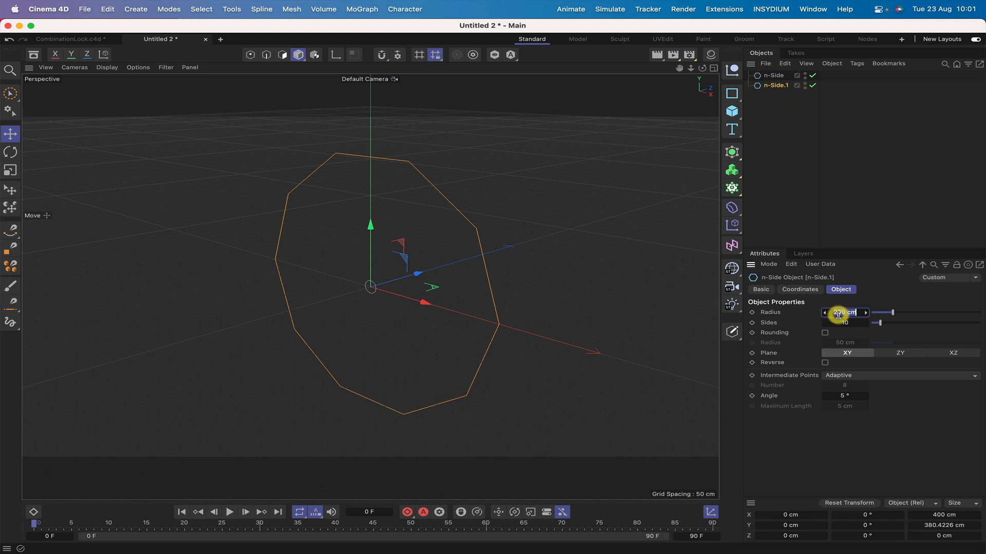
type("5")
key("Return")
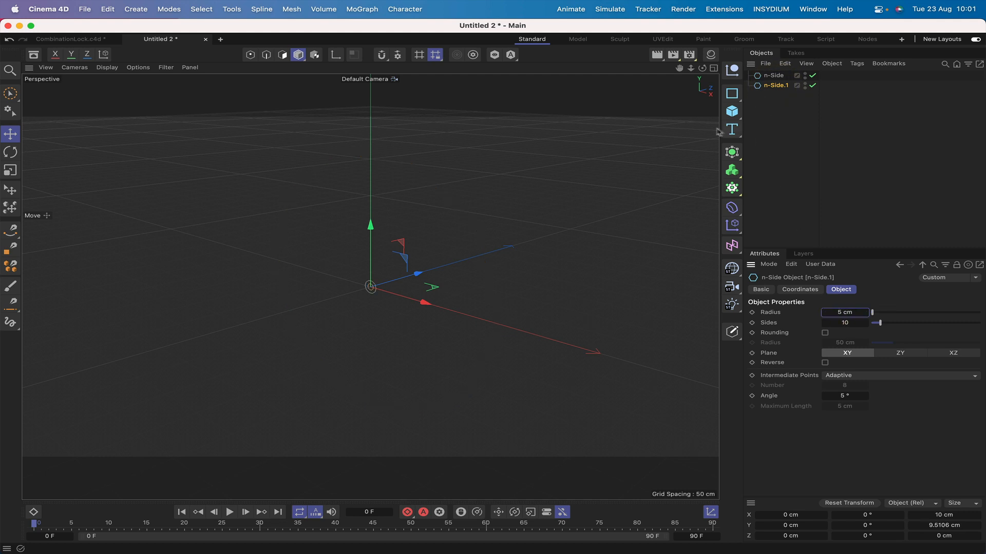
key("o")
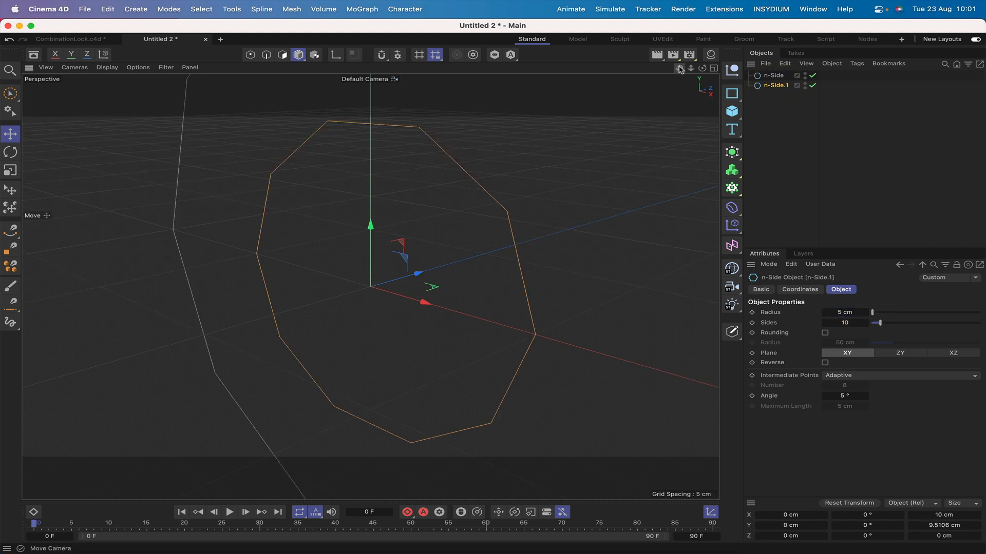
right_click_drag(679, 68, 629, 69)
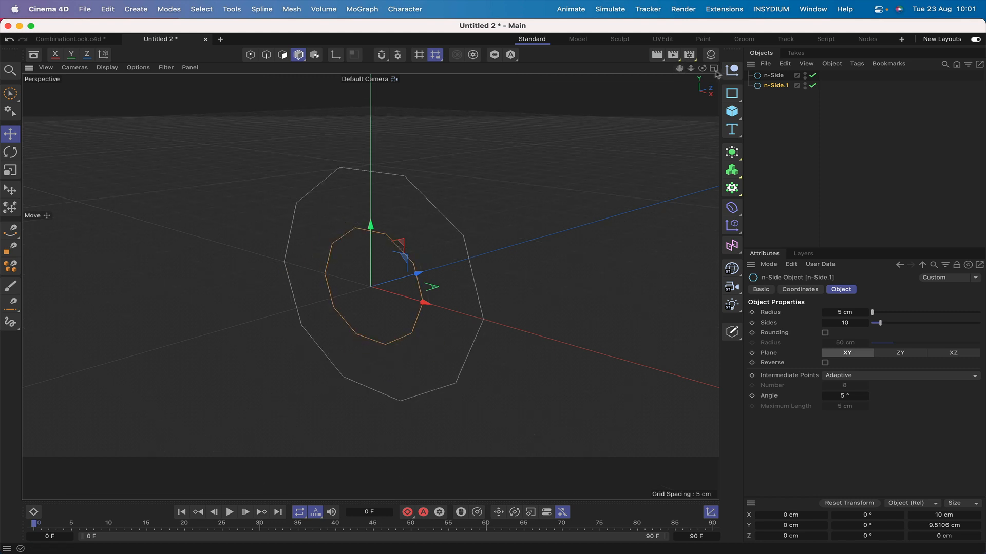
left_click_drag(701, 68, 703, 74)
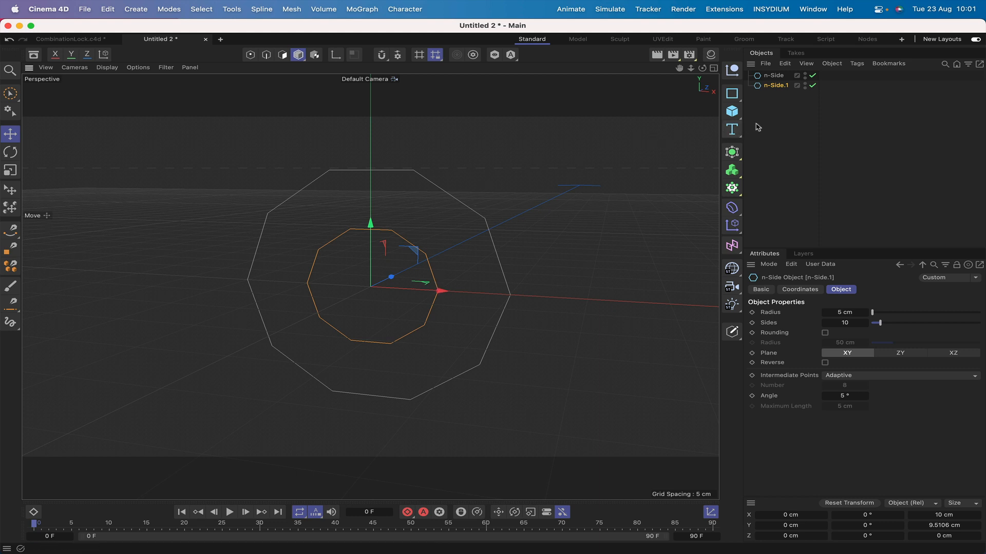
Convert both n-Side splines into editable splines
left_click(772, 75, "shift")
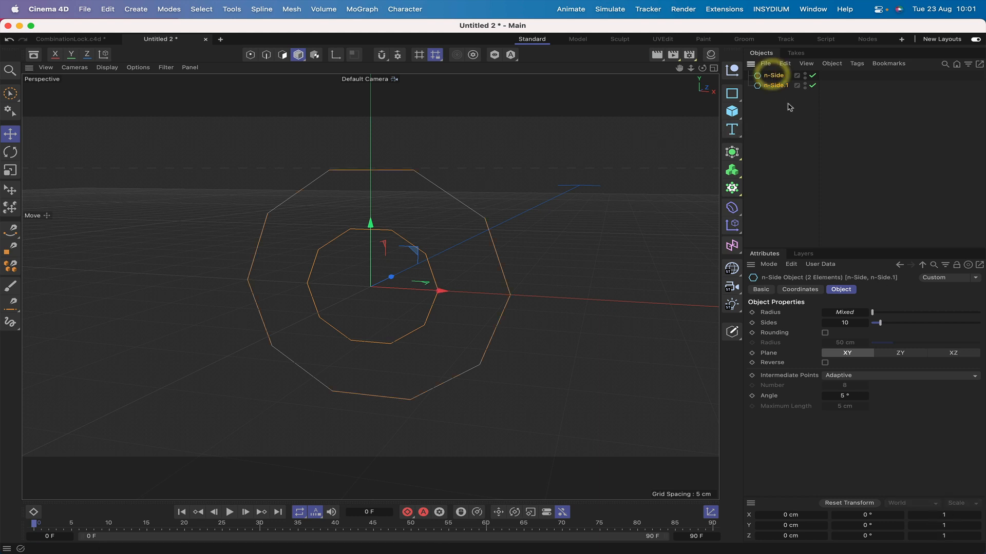
key("c")
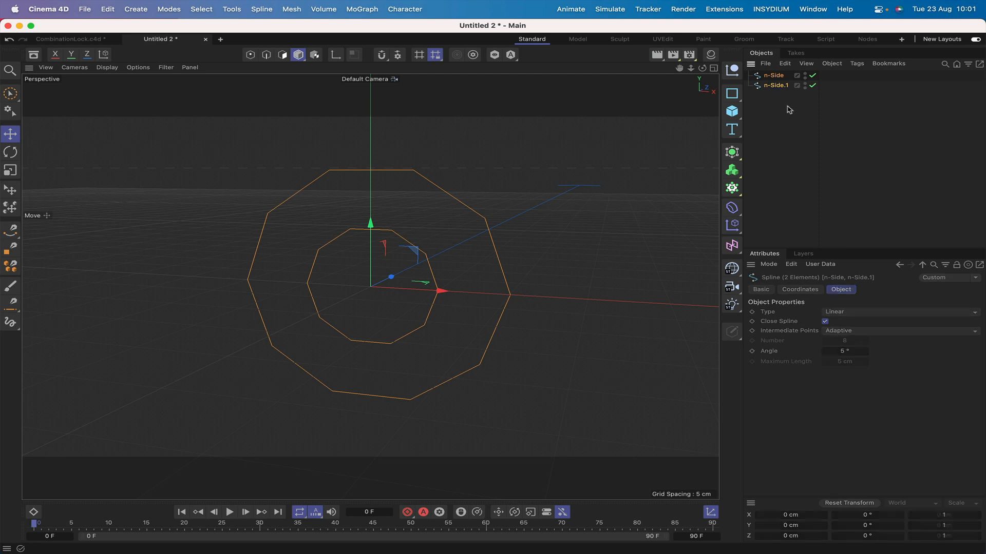
left_click(787, 104)
Subdivide the segment between the two upper-right points of the inner n-Side spline, using 2 subdivisions
left_click(777, 86)
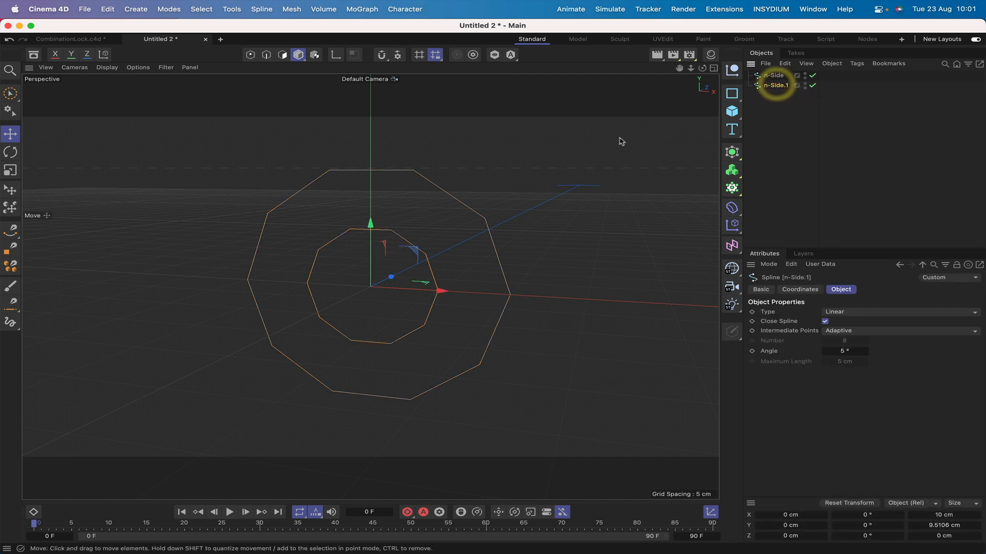
left_click(251, 54)
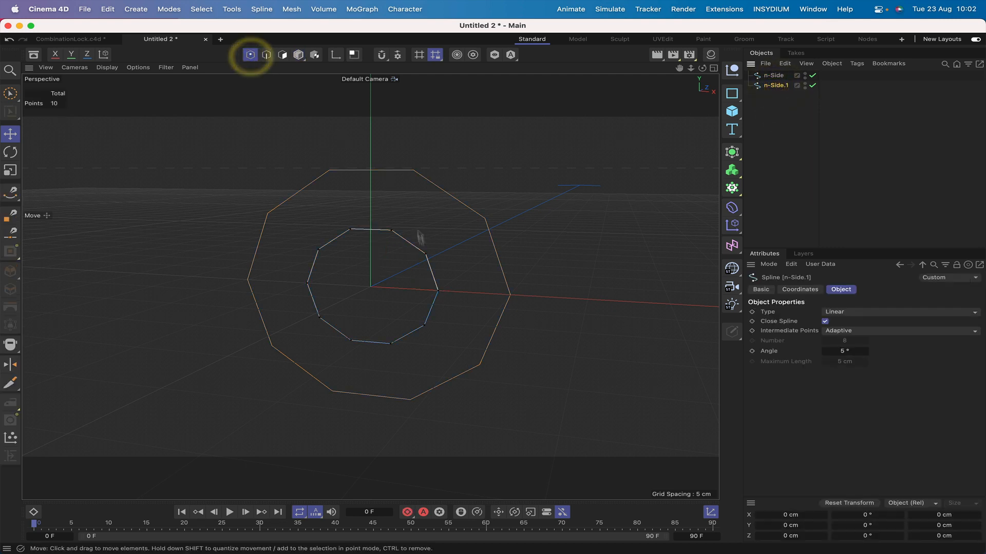
left_click(11, 93)
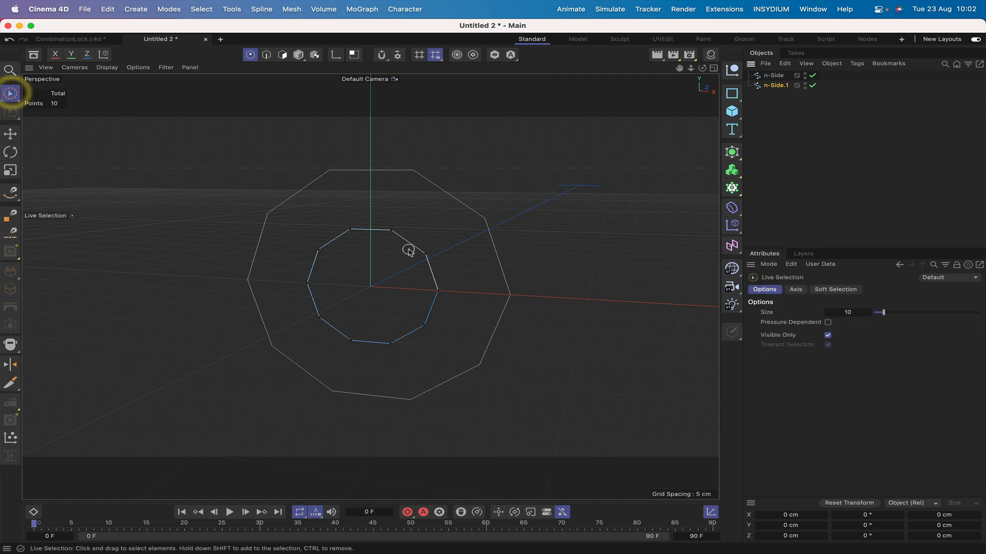
left_click(429, 256)
left_click_drag(448, 289, 451, 289)
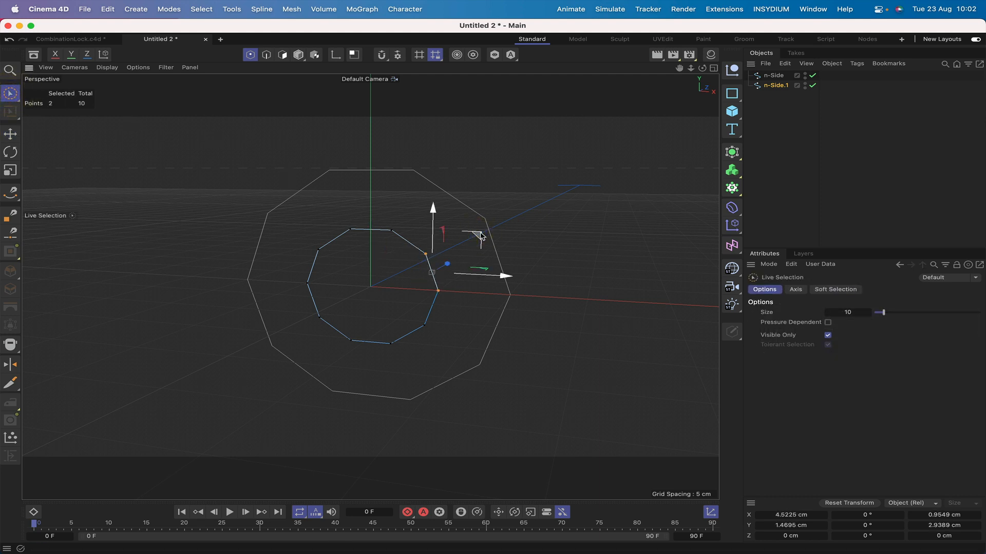
right_click(516, 189)
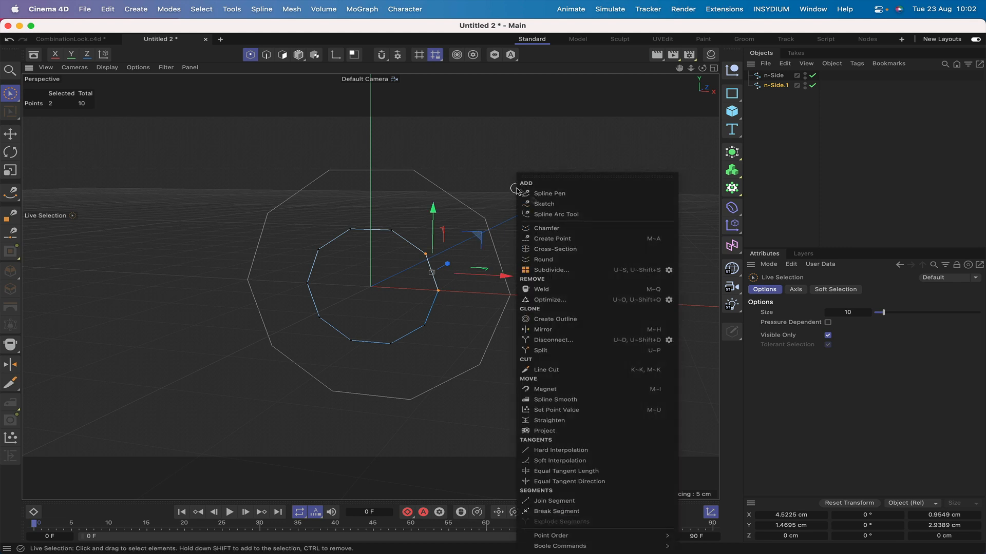
left_click(668, 272)
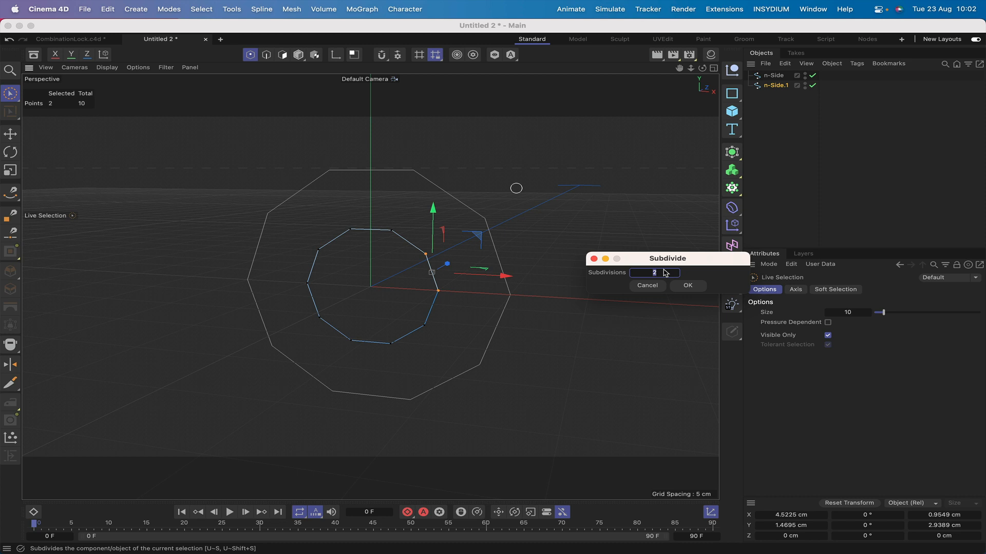
left_click(687, 286)
left_click(609, 252)
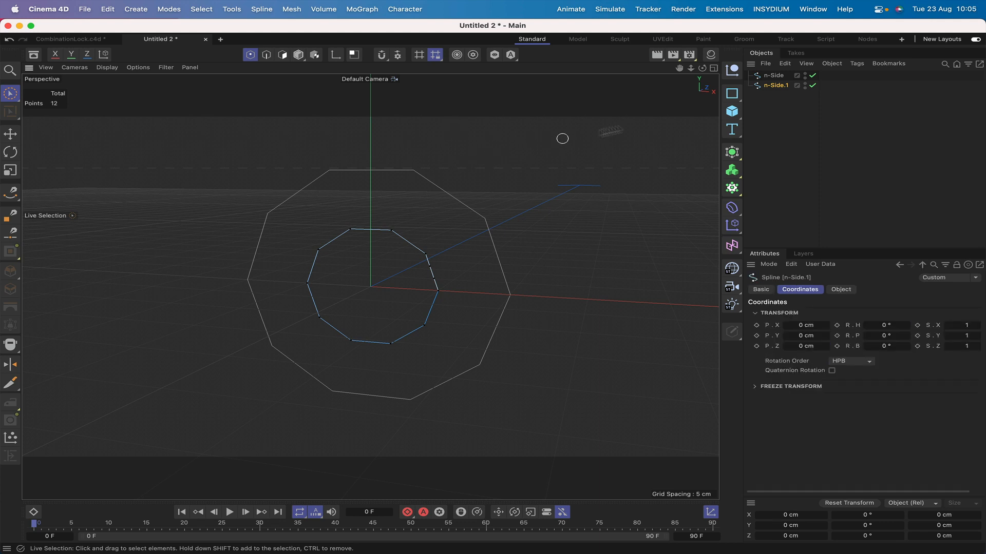
Add a cube and set its X, Y and Z sizes to 3.1 cm each
left_click(732, 114)
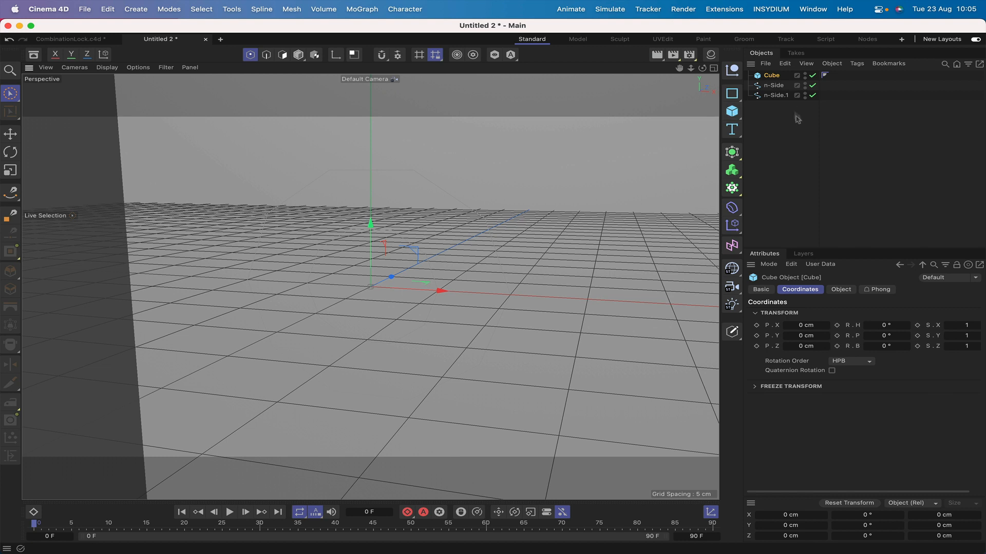
left_click(841, 290)
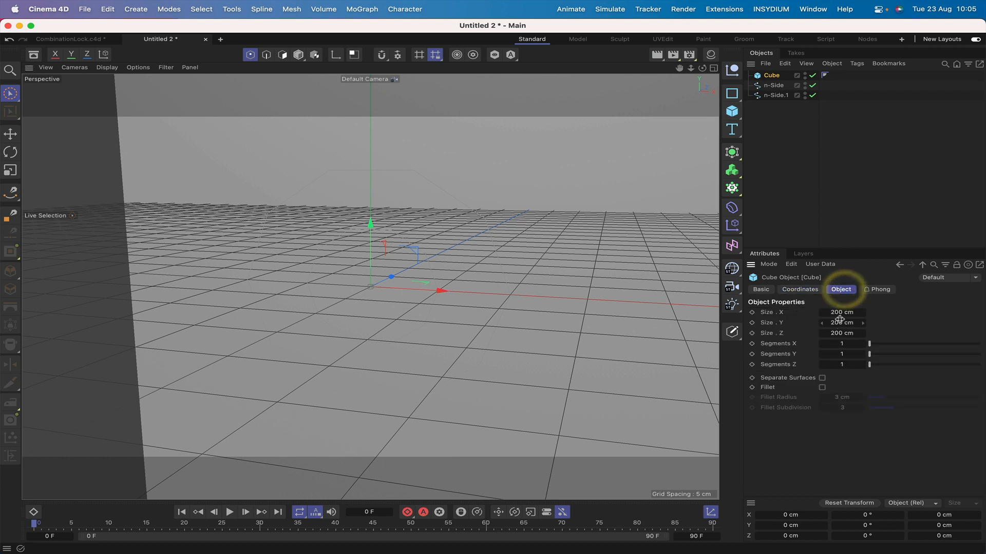
double_click(839, 313)
type("31")
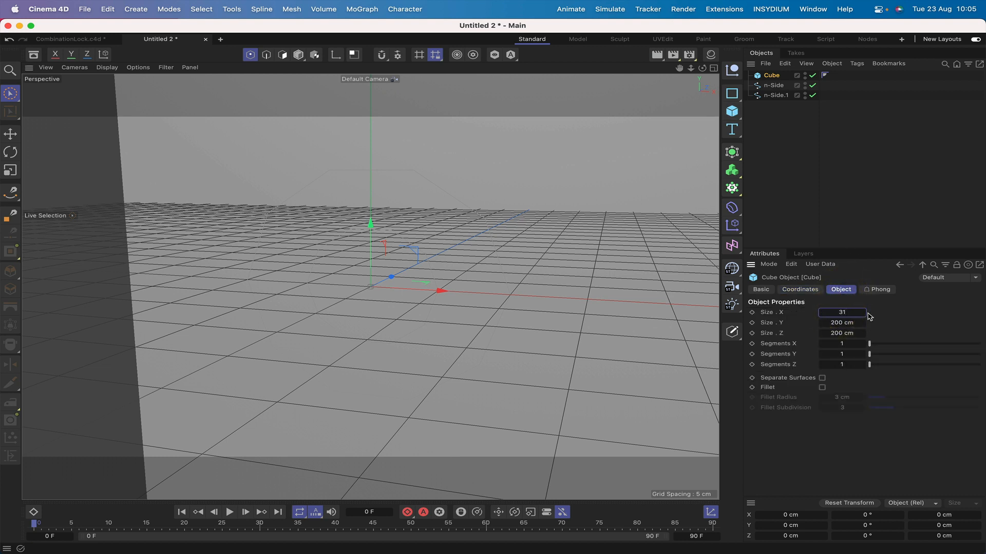
double_click(840, 322)
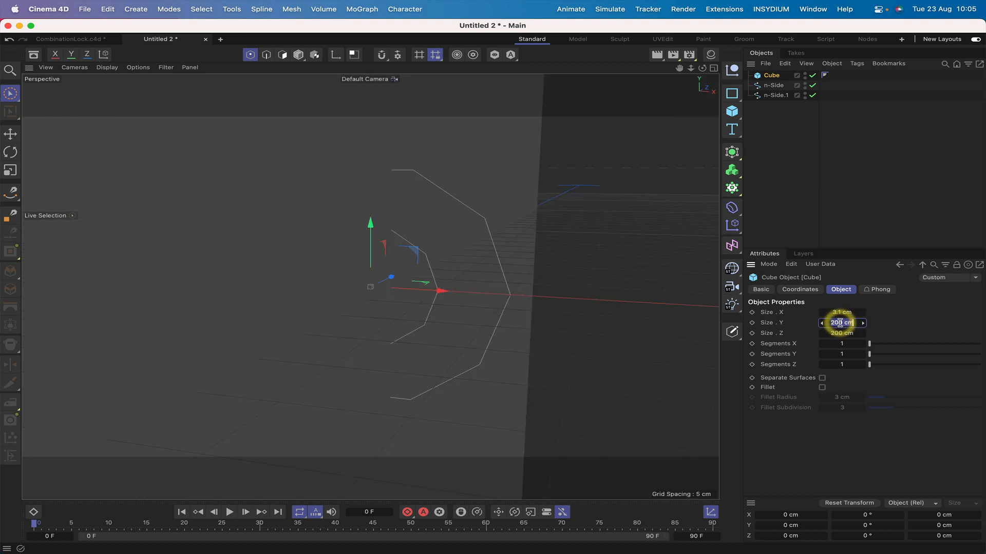
type("3.1")
key("Return")
double_click(837, 333)
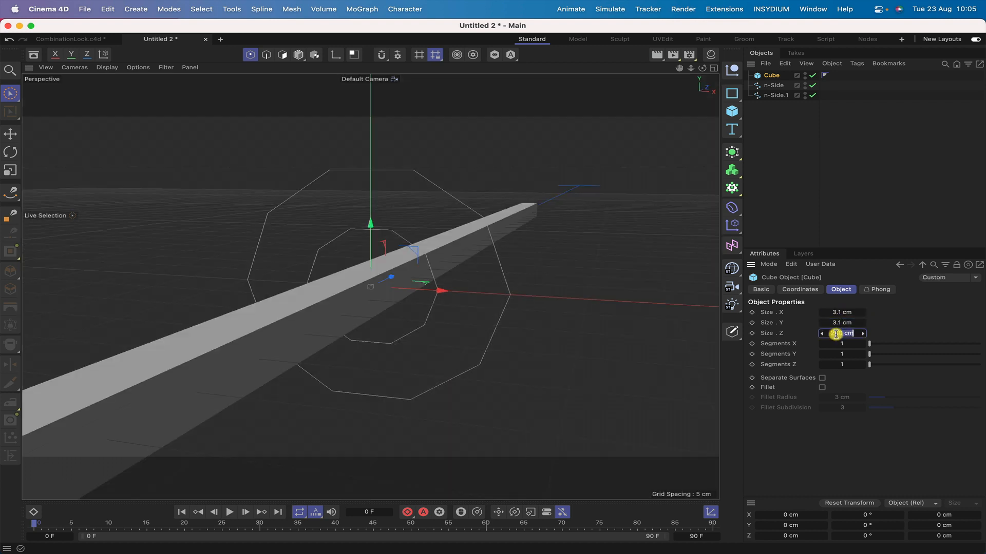
type("3.1")
key("Return")
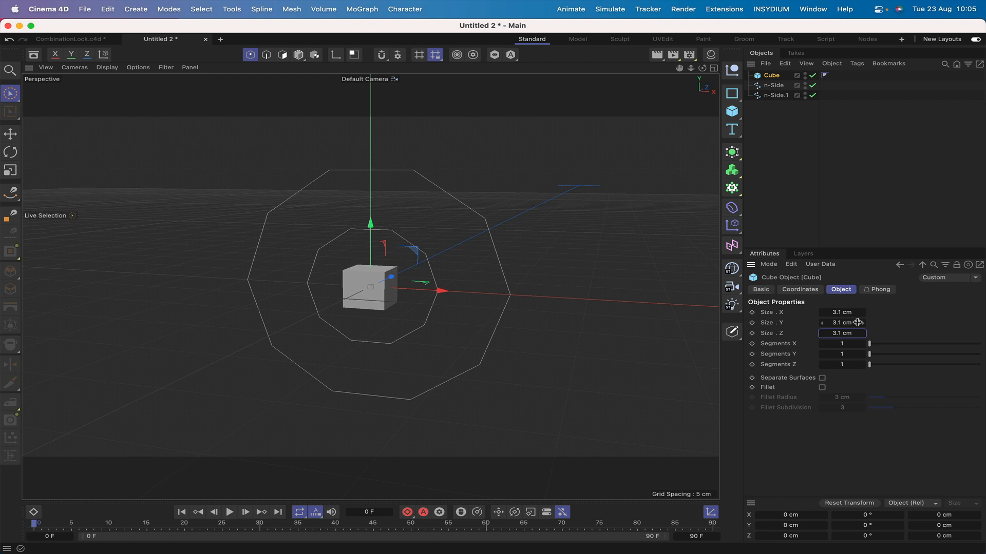
Set the cube's bank rotation (R.B) to 72°
left_click(800, 289)
left_click(884, 346)
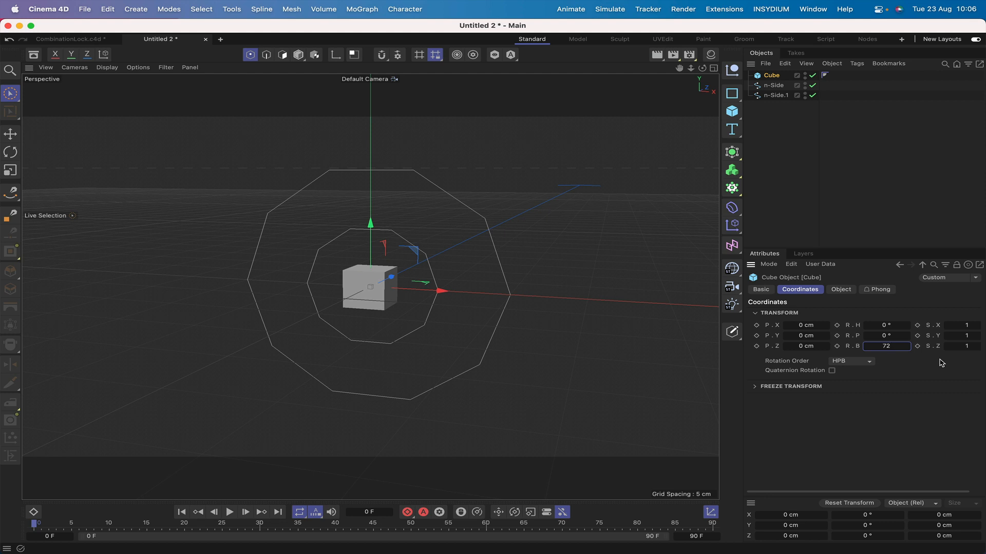
key("Return")
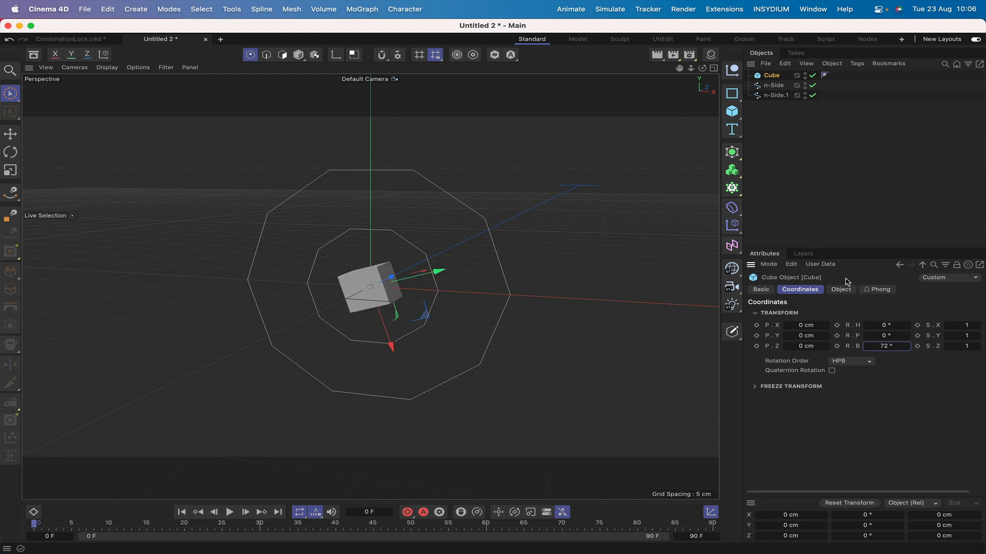
In the front view, move the cube along its own Y axis to about X 5.64 cm, Y 1.83 cm, over the inner spline's subdivided segment
key("F3")
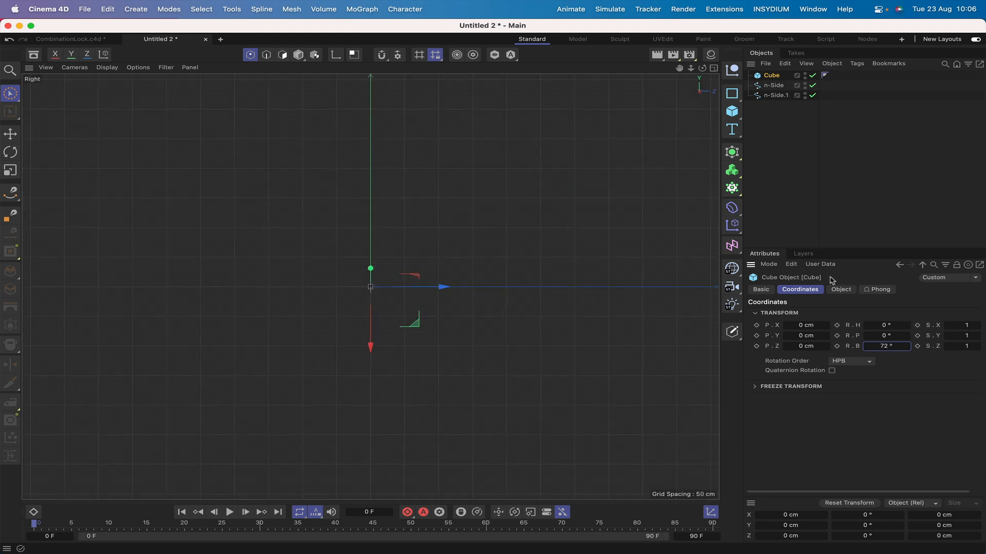
key("F4")
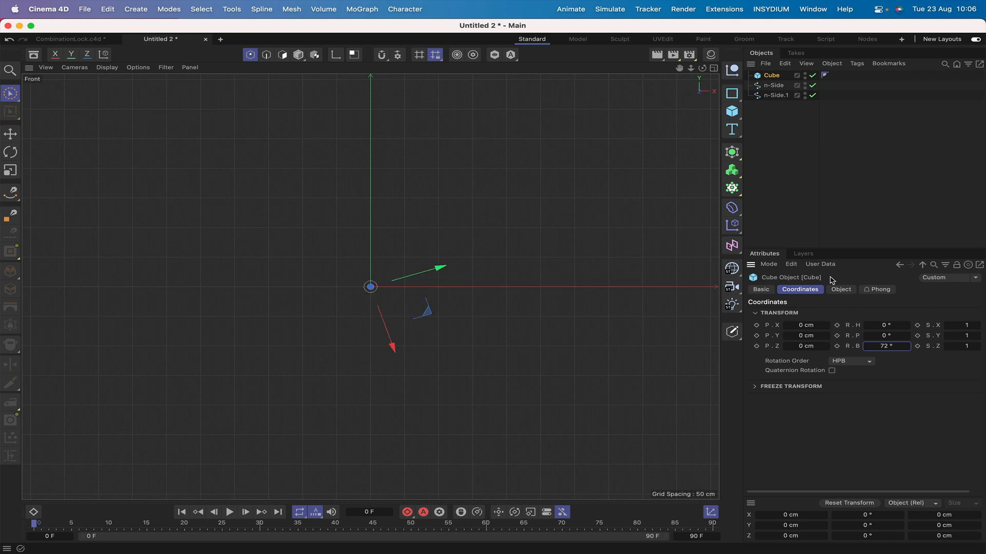
key("h")
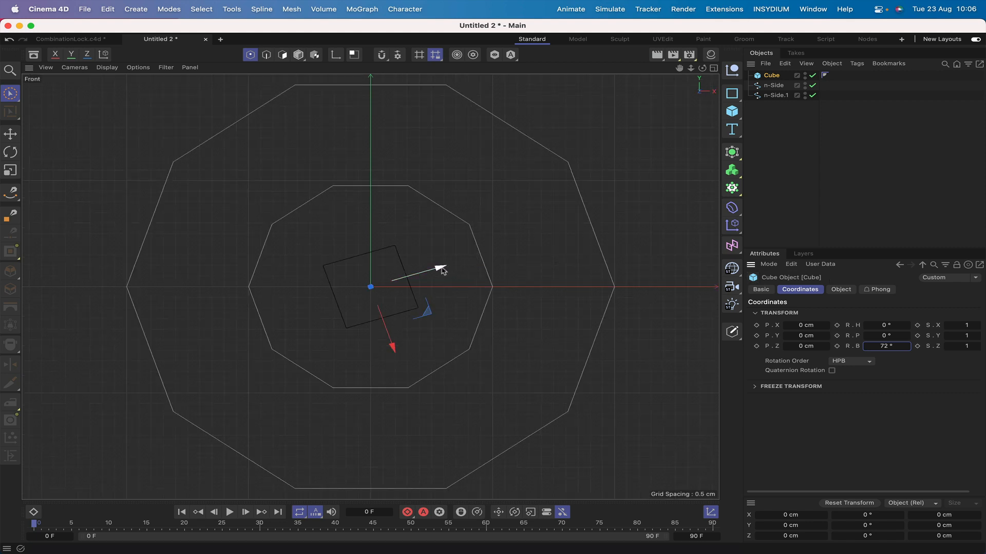
left_click_drag(440, 270, 576, 228)
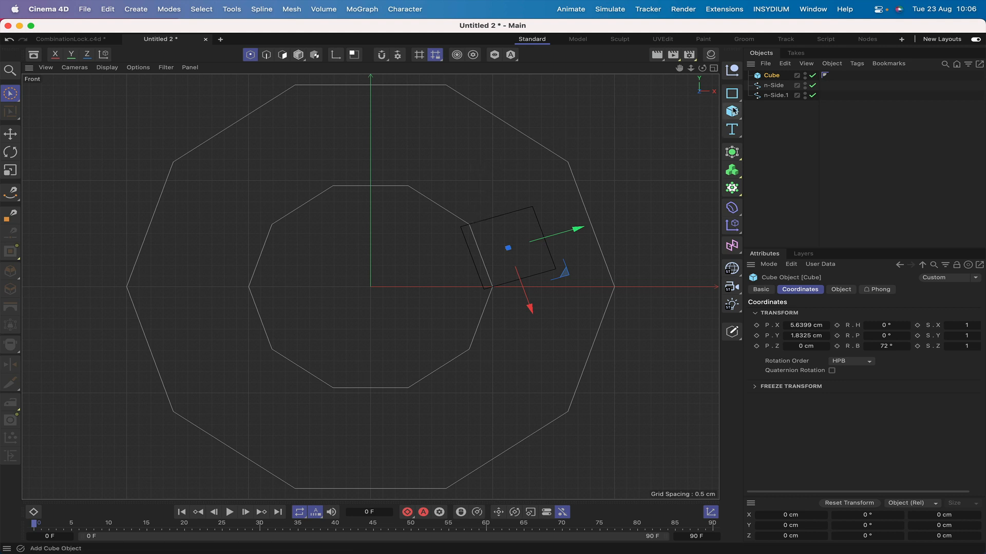
Select the inner n-Side.1 spline and enable snapping to points and edges
left_click(775, 95)
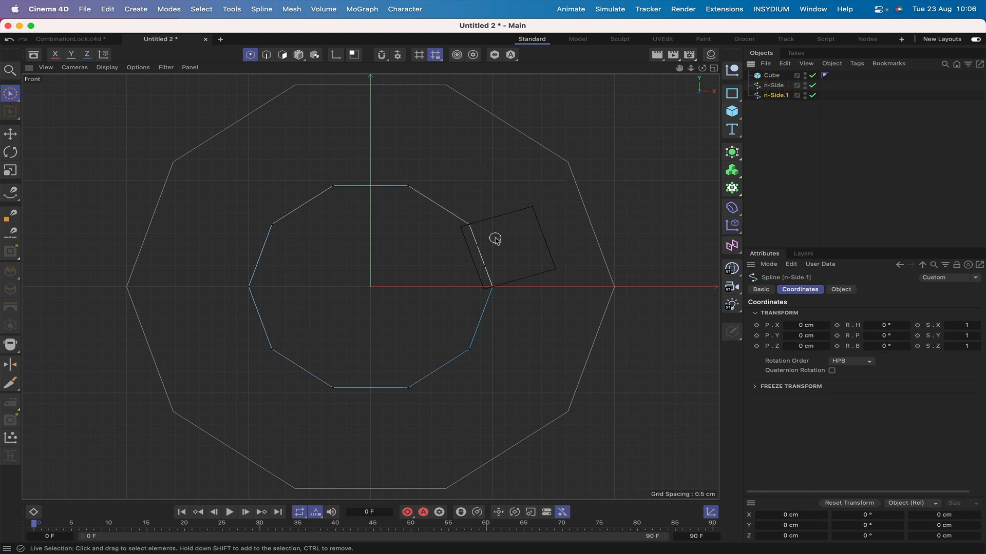
left_click(381, 55)
left_click(398, 54)
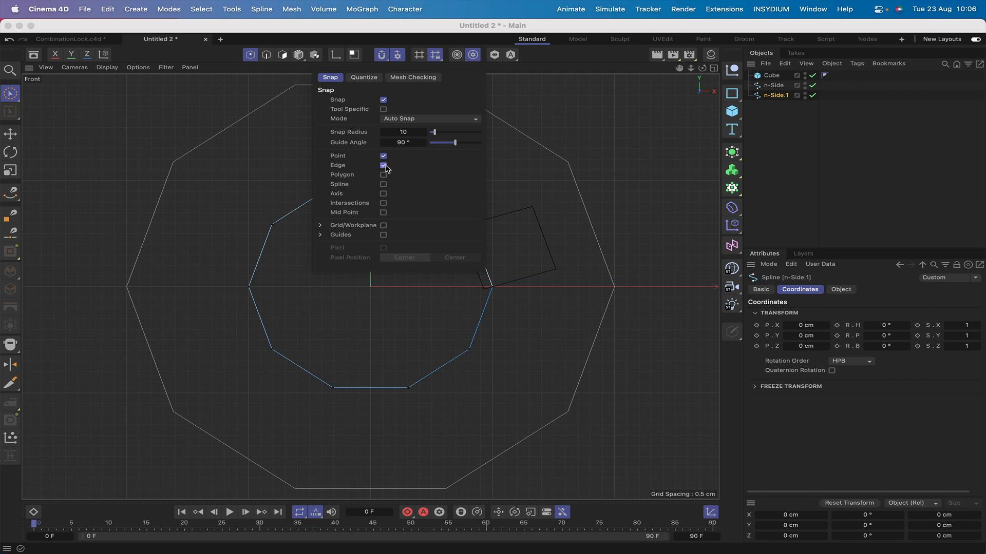
left_click(285, 100)
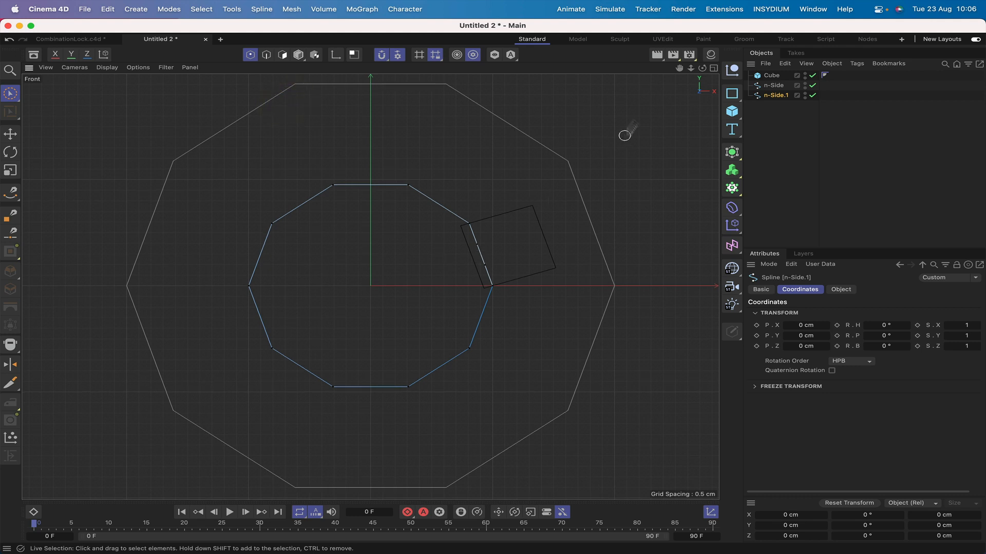
Move the inner spline's two subdivision points onto the cube's two outer corners to form a square notch
left_click_drag(679, 68, 539, 73)
right_click_drag(679, 68, 745, 68)
left_click_drag(679, 68, 721, 97)
right_click_drag(679, 69, 710, 68)
left_click_drag(679, 68, 701, 85)
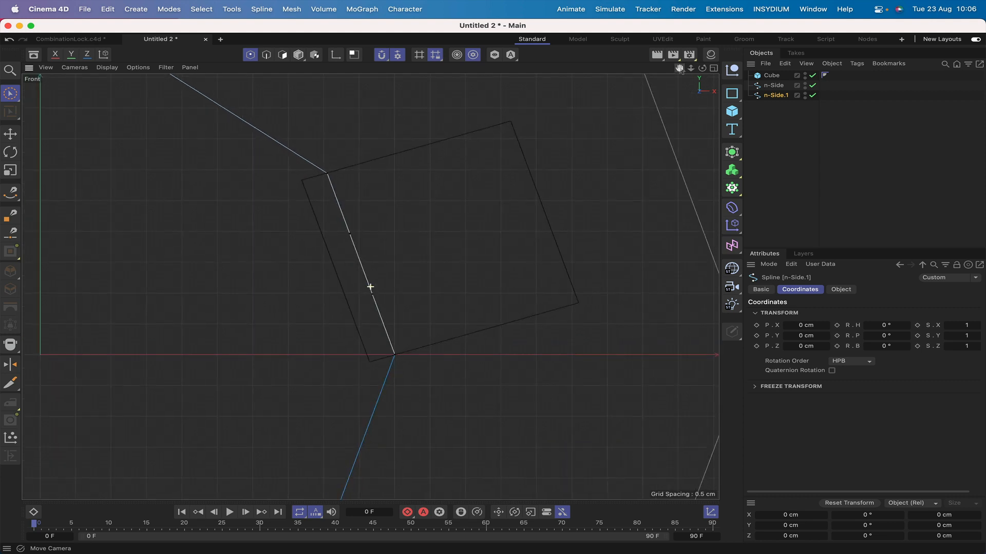
left_click(352, 235)
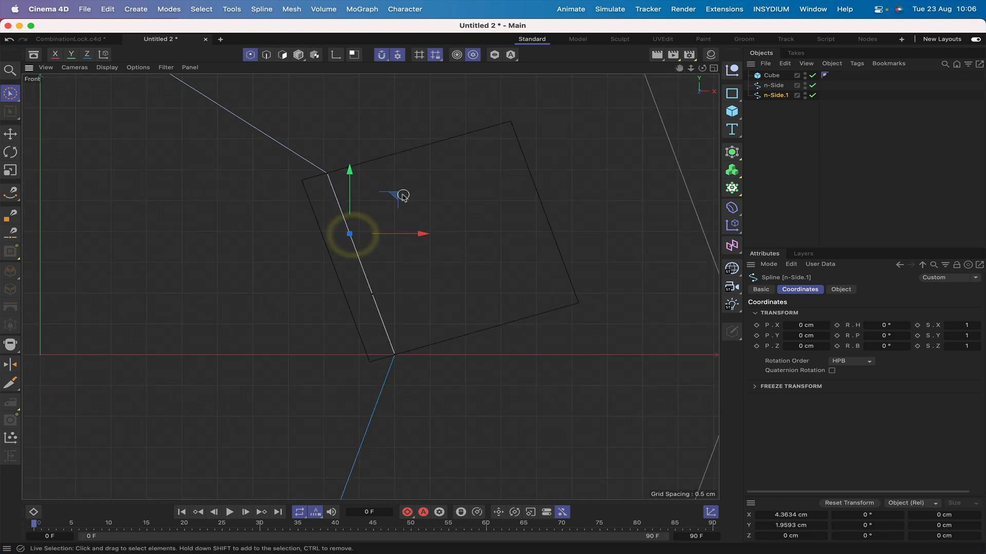
left_click_drag(391, 199, 555, 87)
left_click(371, 297)
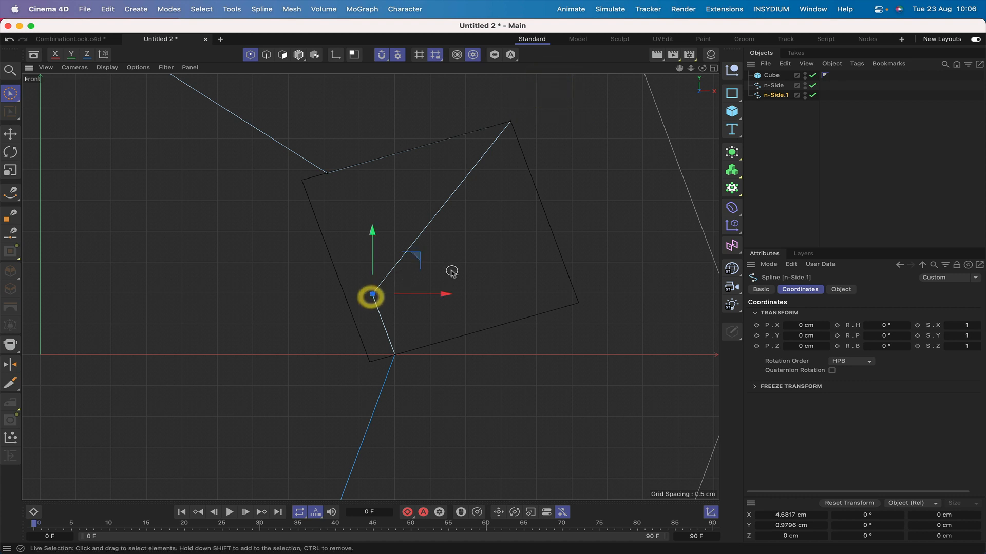
left_click_drag(417, 263, 561, 265)
left_click_drag(617, 267, 621, 263)
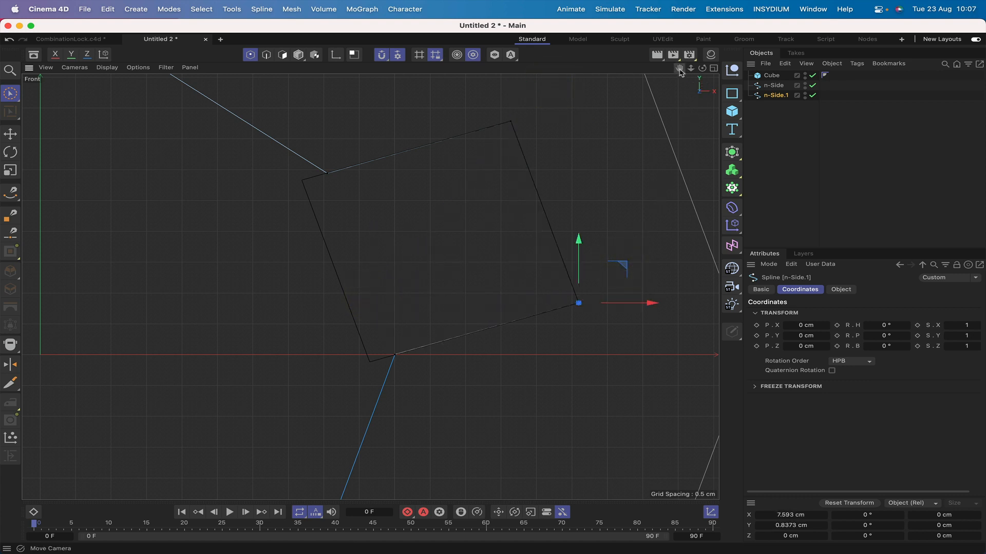
Delete the alignment cube
key("h")
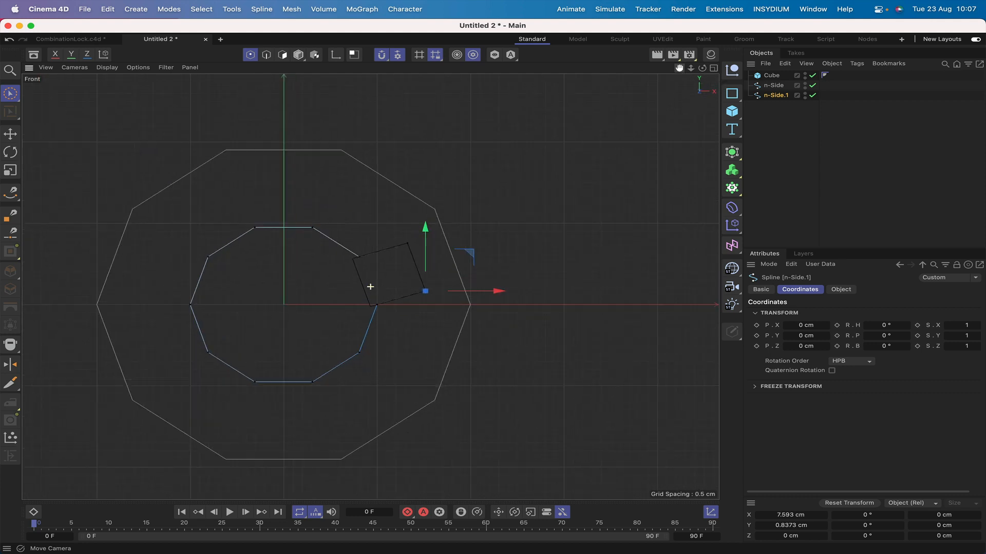
left_click(771, 76)
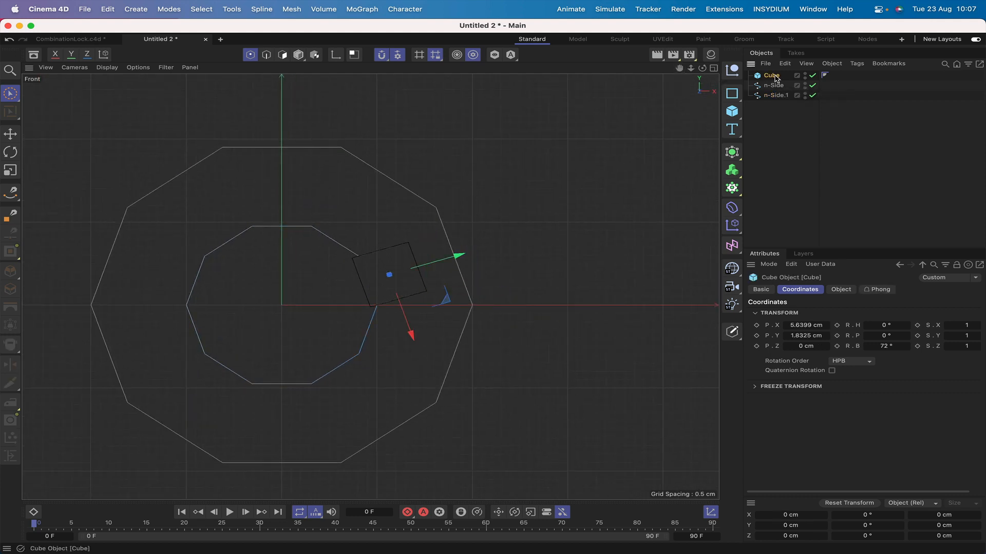
key("Delete")
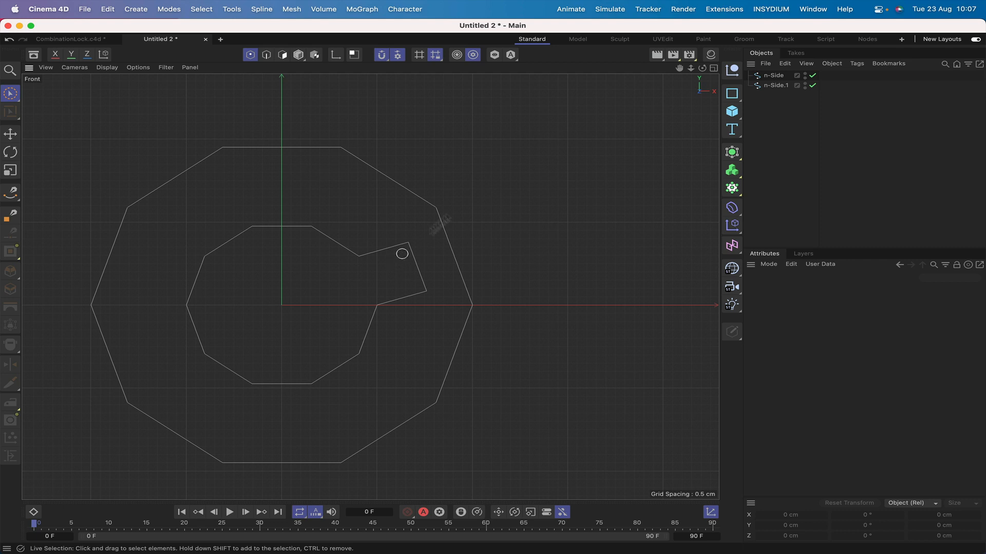
Combine the outer and inner n-Side splines into one spline object, removing the originals
key("F1")
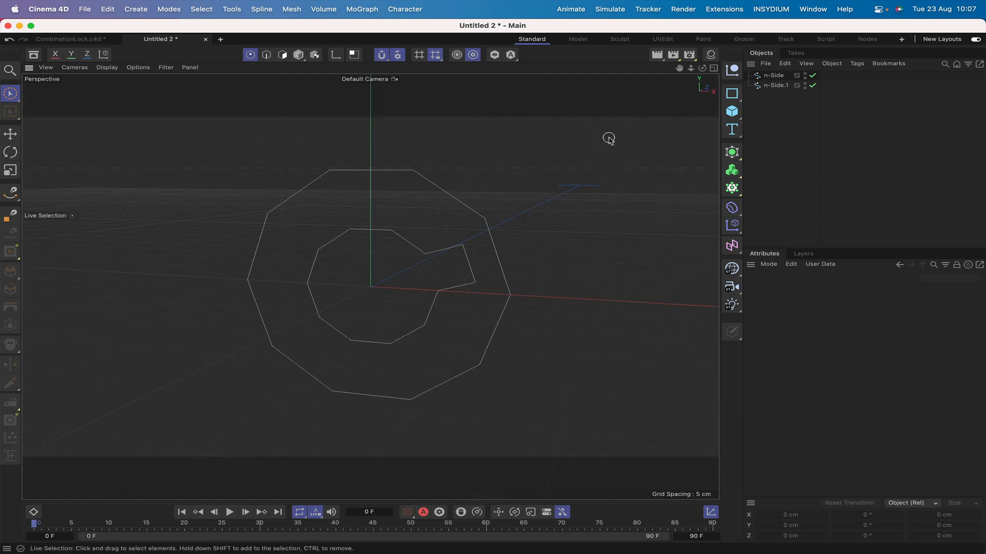
mouse_move(701, 67)
left_mouse_down()
mouse_move(652, 69)
mouse_move(695, 68)
left_mouse_up()
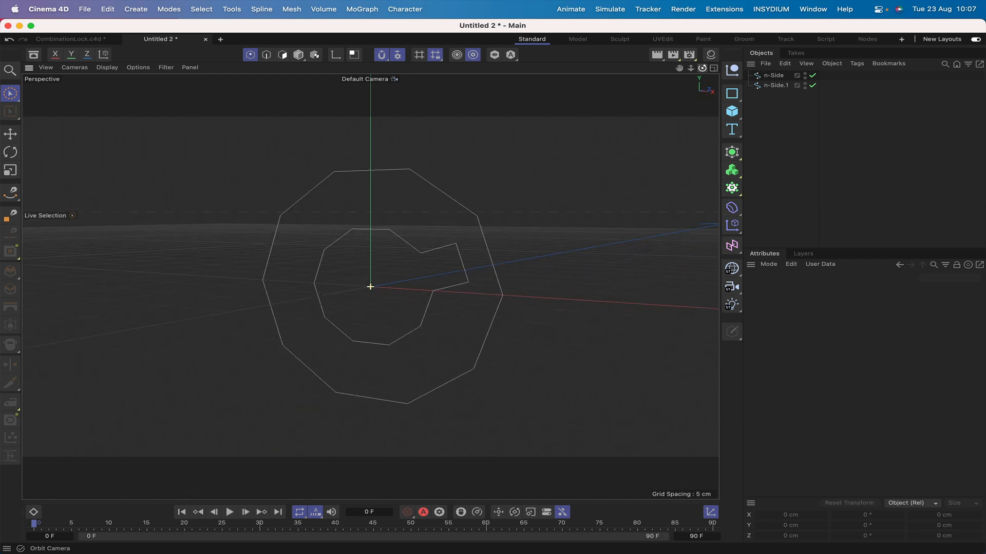
left_click(773, 75)
left_click(774, 85, "shift")
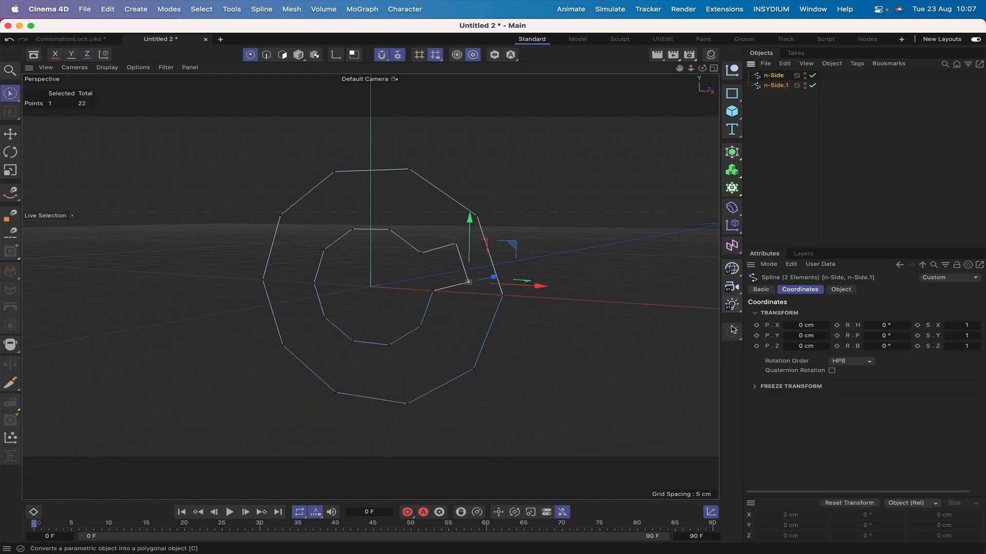
left_click(732, 331)
left_click(786, 404)
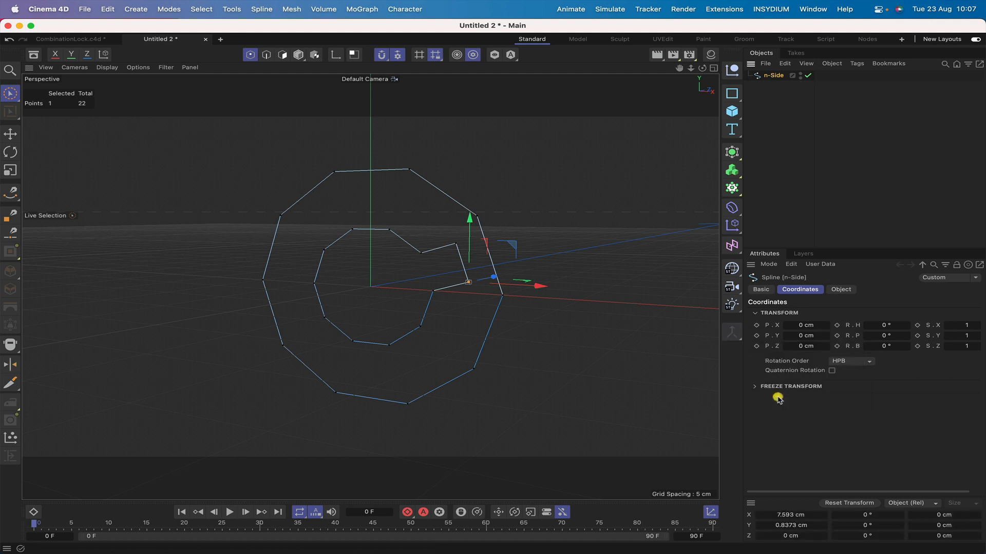
Extrude the combined n-Side spline with an offset of 5 cm
left_click(732, 153)
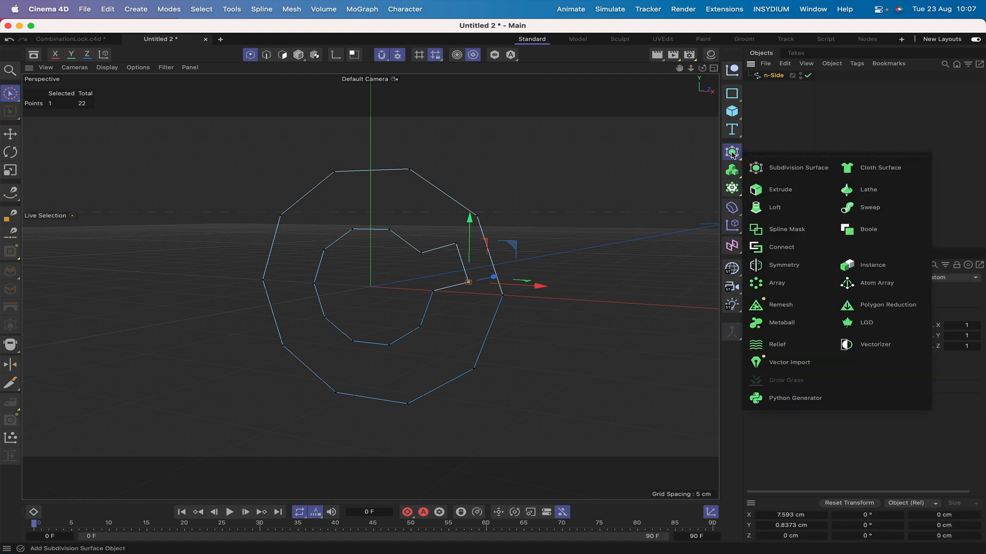
left_click(763, 190)
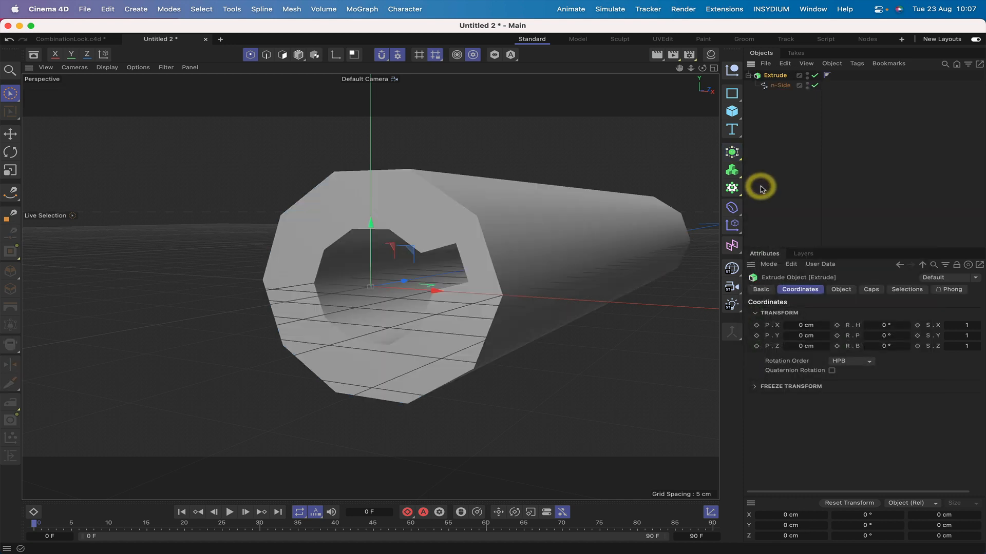
left_click(842, 289)
double_click(847, 321)
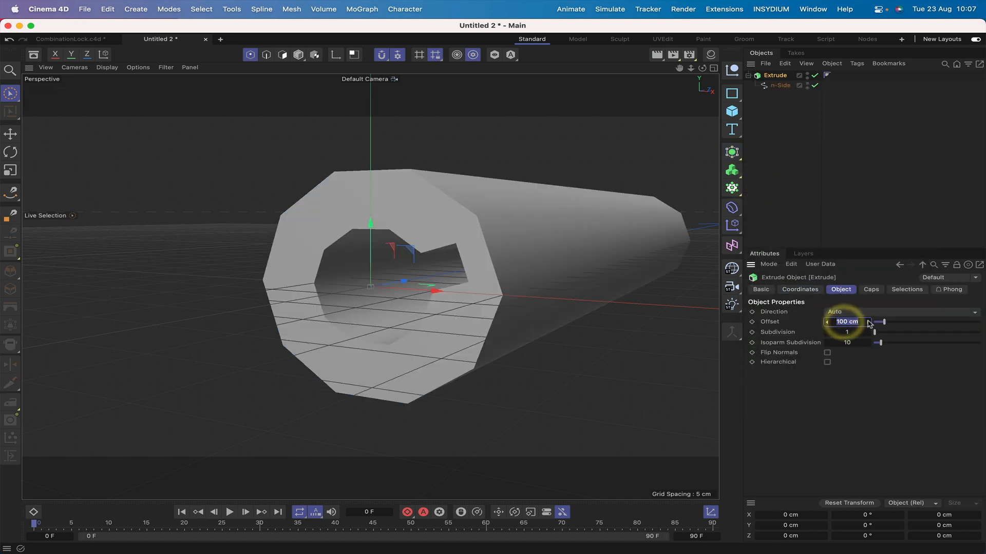
type("5")
key("Return")
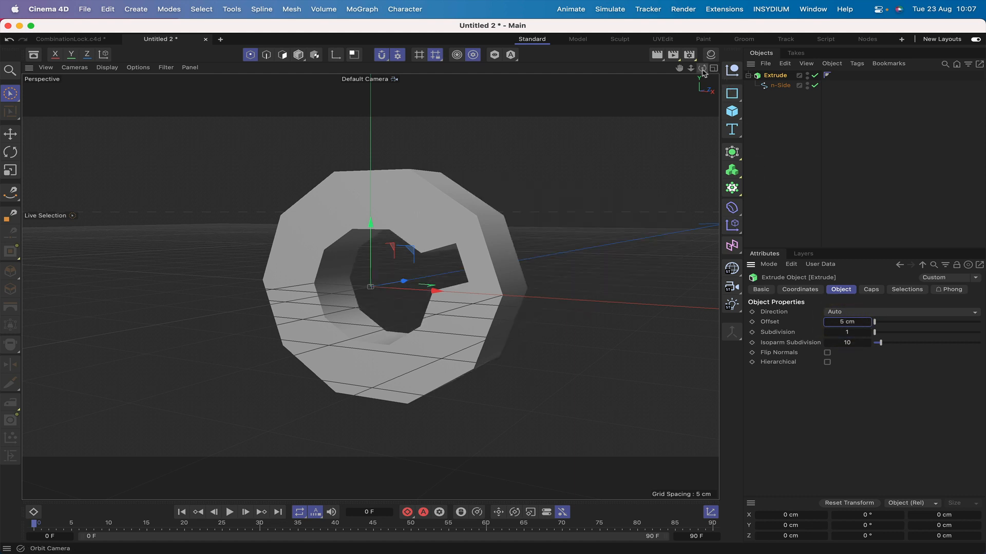
Convert the Extrude object into an editable polygon object and delete all of its selection tags
left_click_drag(703, 72, 589, 71)
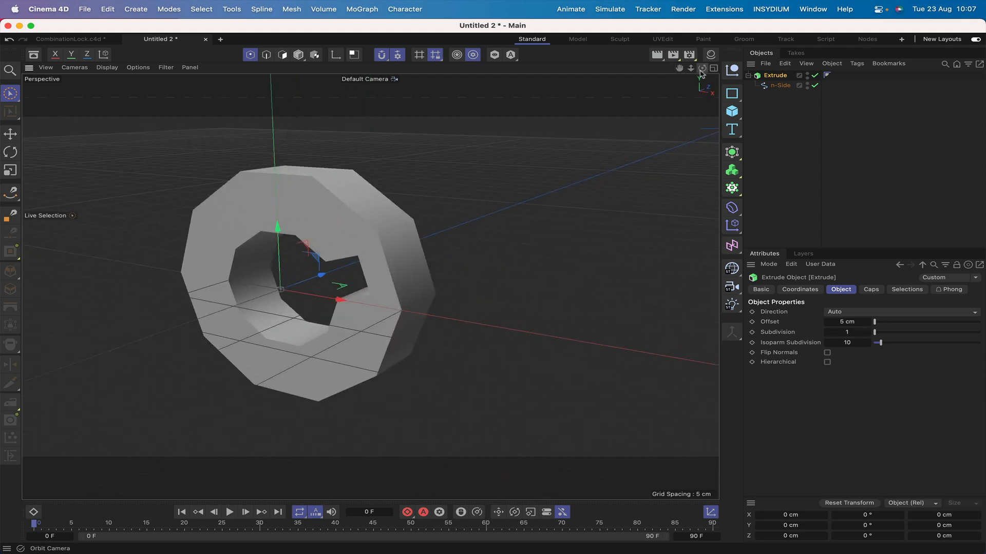
mouse_move(701, 73)
left_mouse_down()
mouse_move(677, 74)
mouse_move(693, 72)
left_mouse_up()
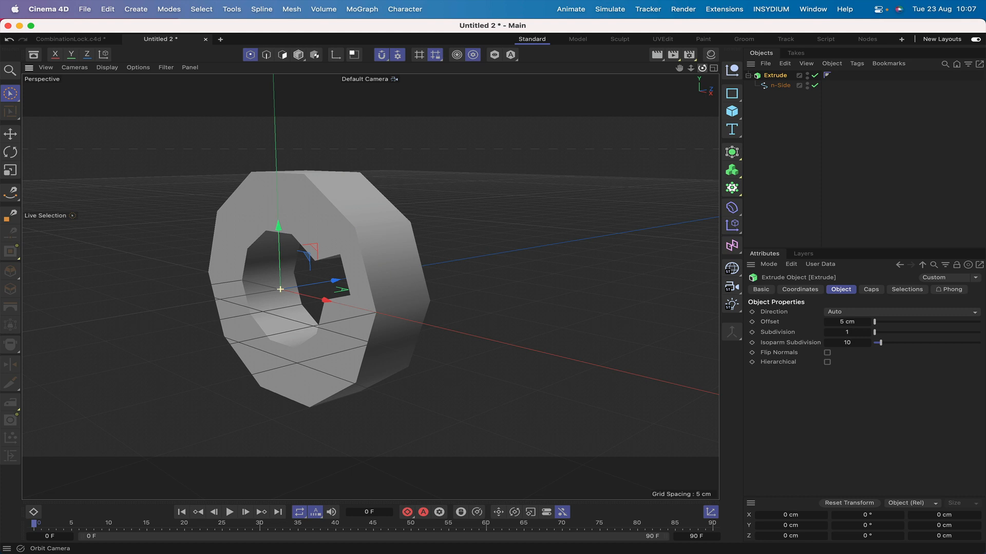
left_click_drag(693, 72, 683, 75)
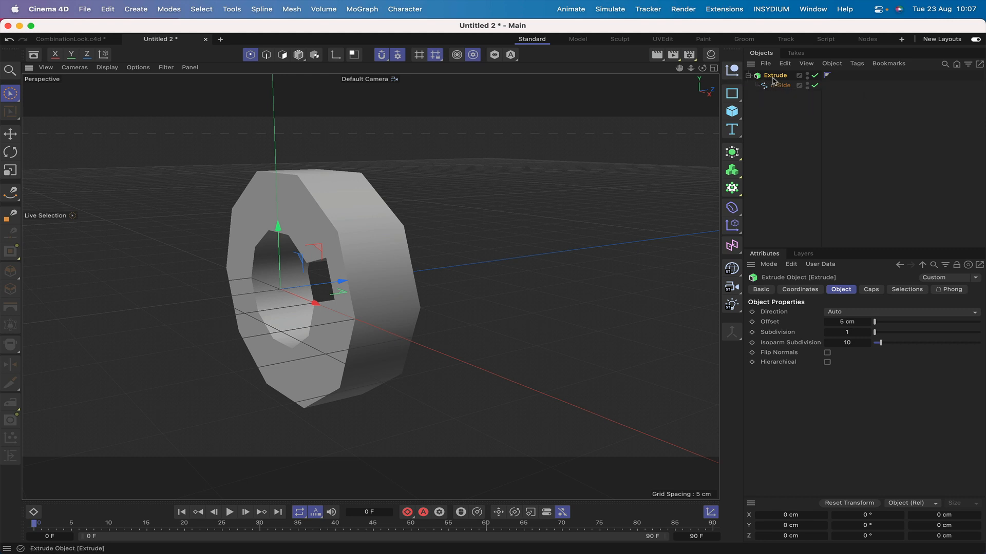
key("c")
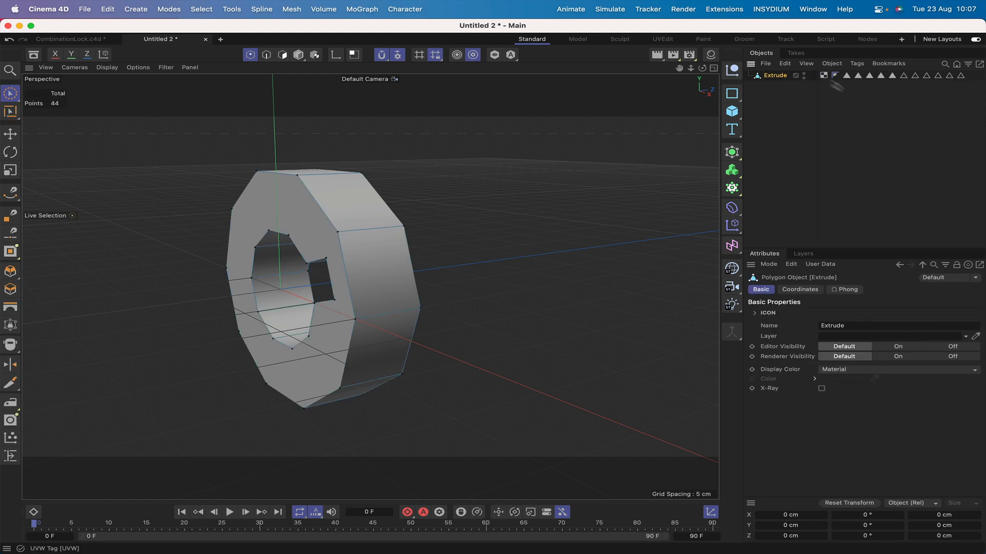
left_click_drag(843, 77, 978, 97)
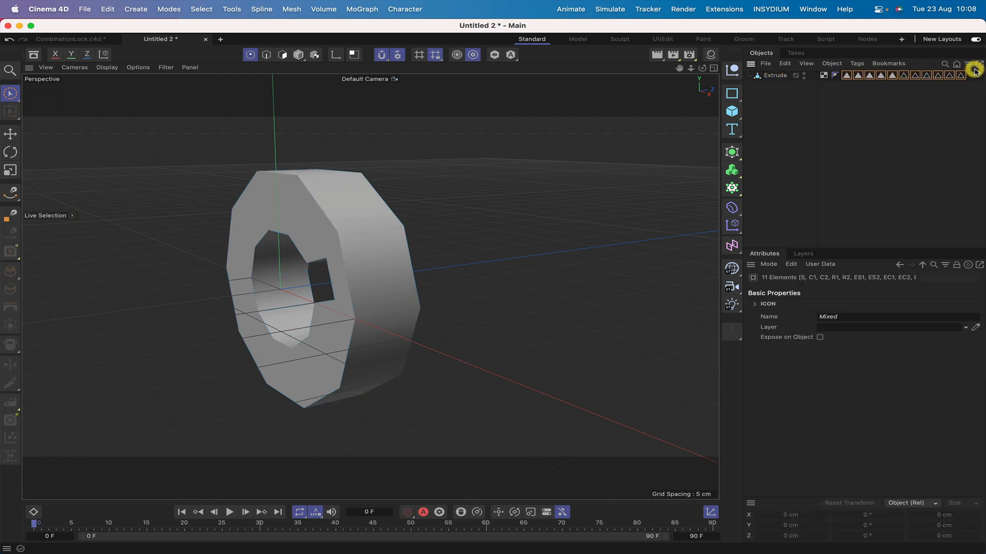
key("Delete")
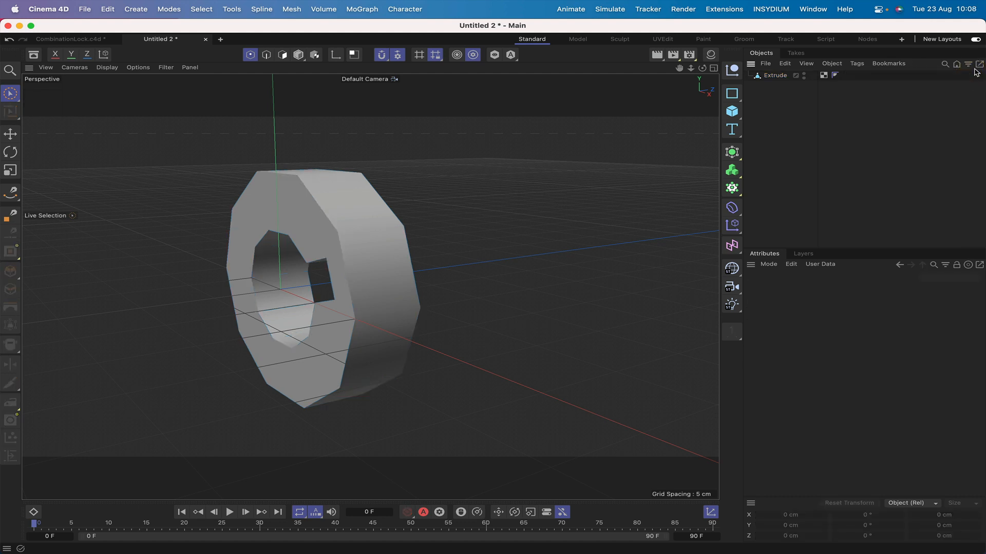
Place the Extrude object inside a new null and rename the null B1
left_click(775, 76)
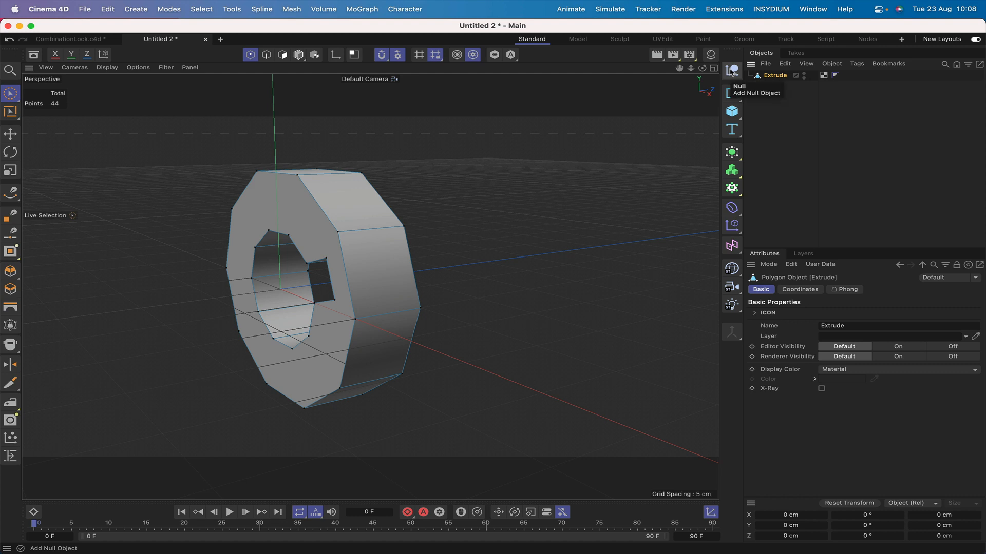
left_click(732, 71, "alt")
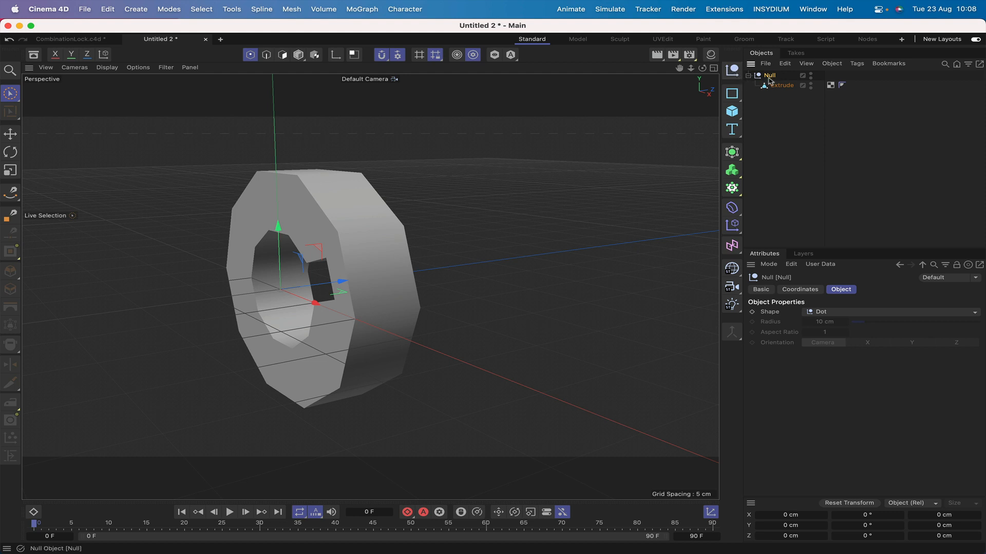
double_click(770, 75)
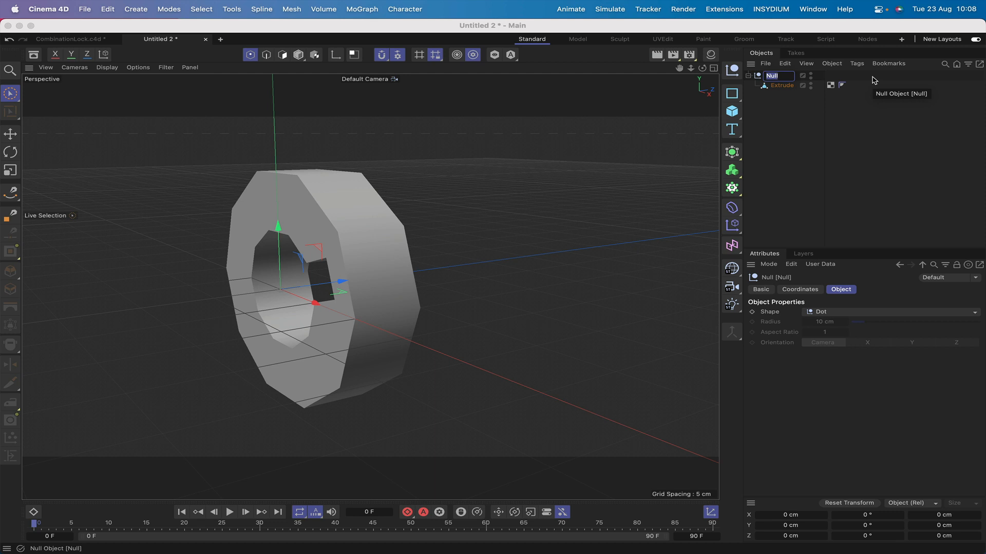
type("B1")
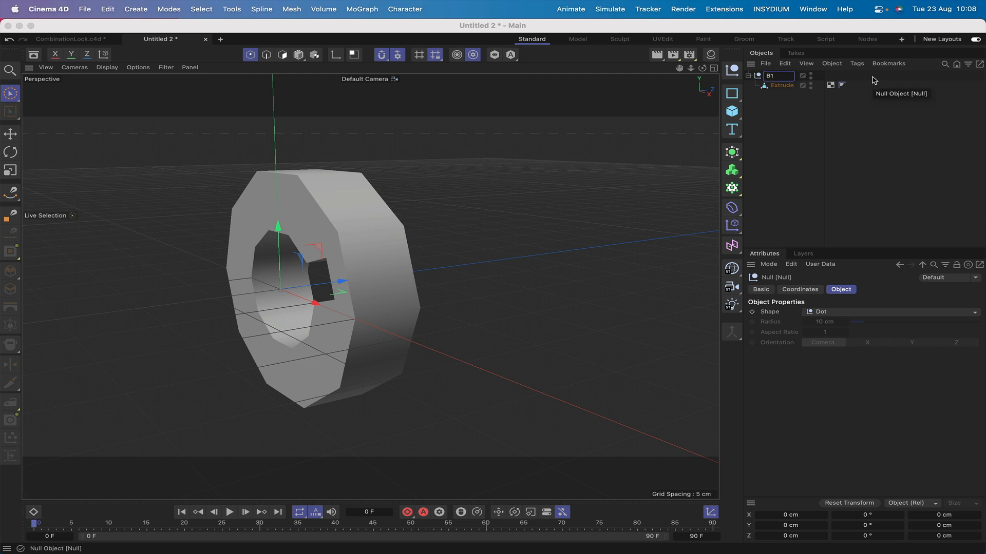
key("Return")
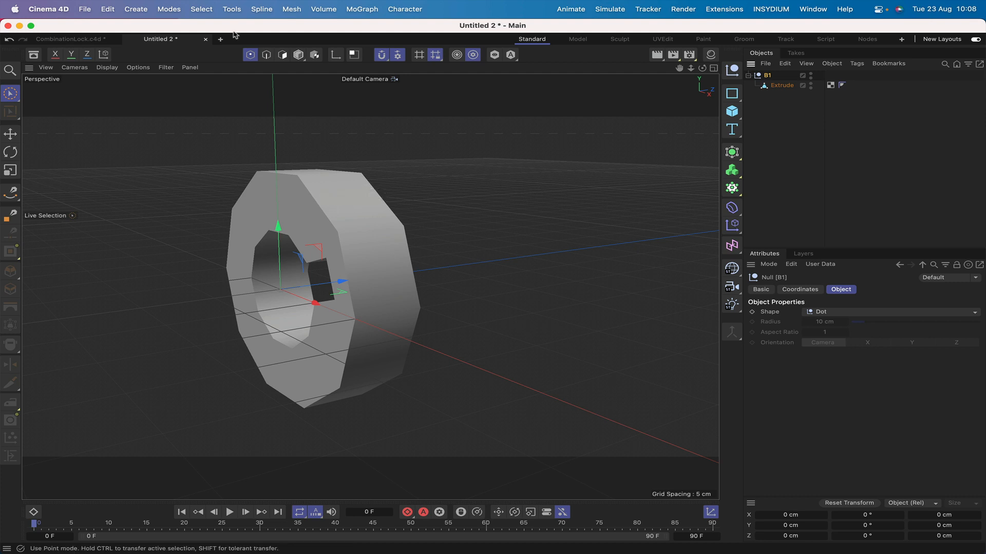
Duplicate the B1 null as 3 linear copies, moving each step 0 cm in X, 0 cm in Y and 6 cm in Z
left_click(224, 9)
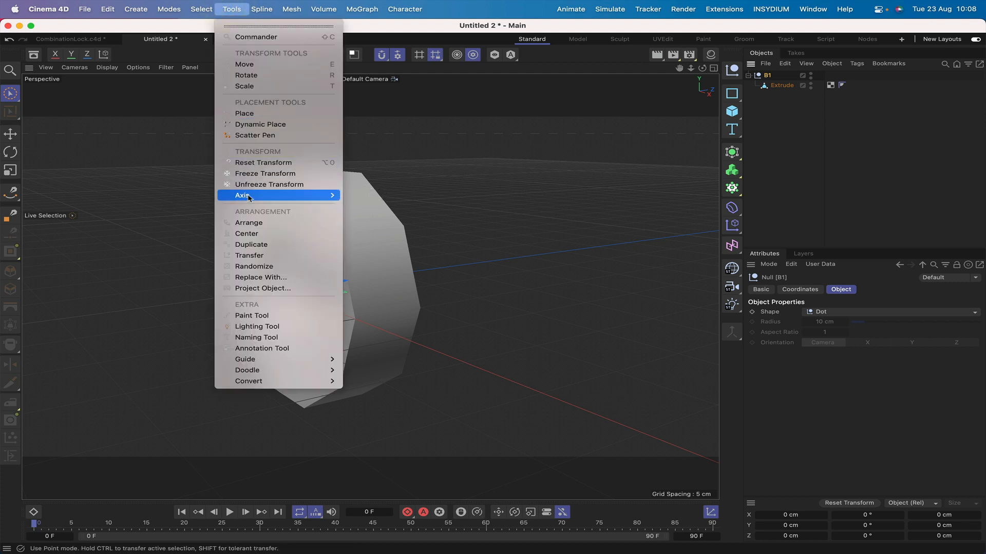
left_click(255, 244)
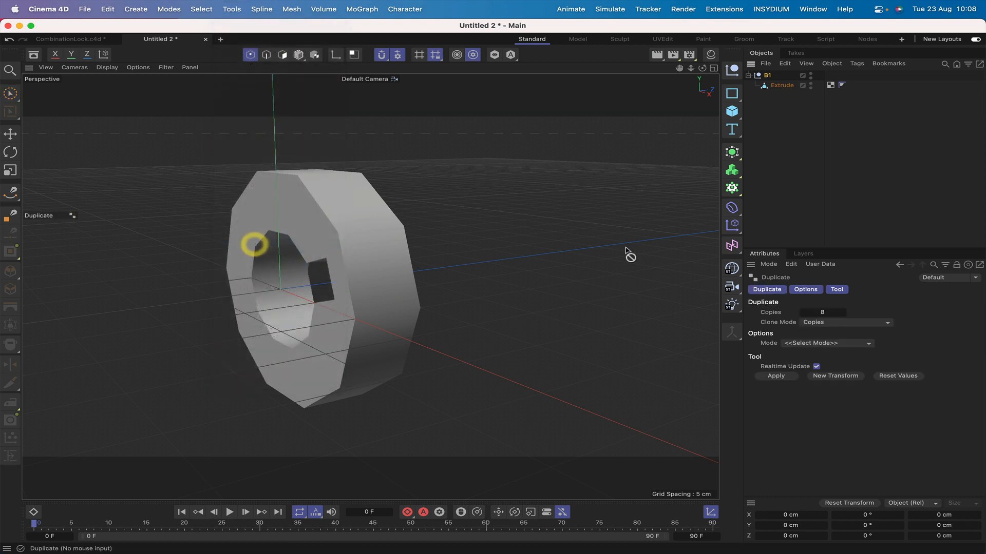
double_click(824, 313)
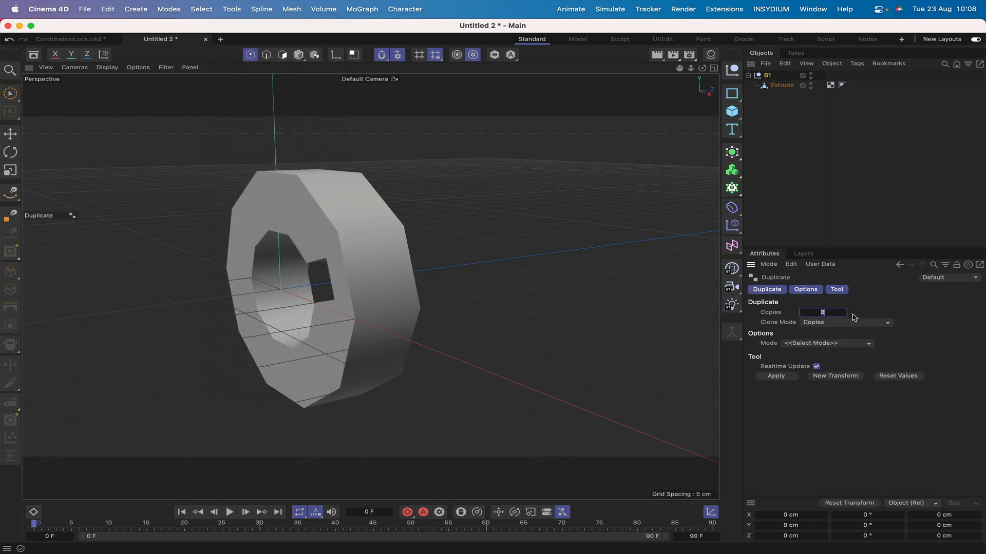
left_click(821, 344)
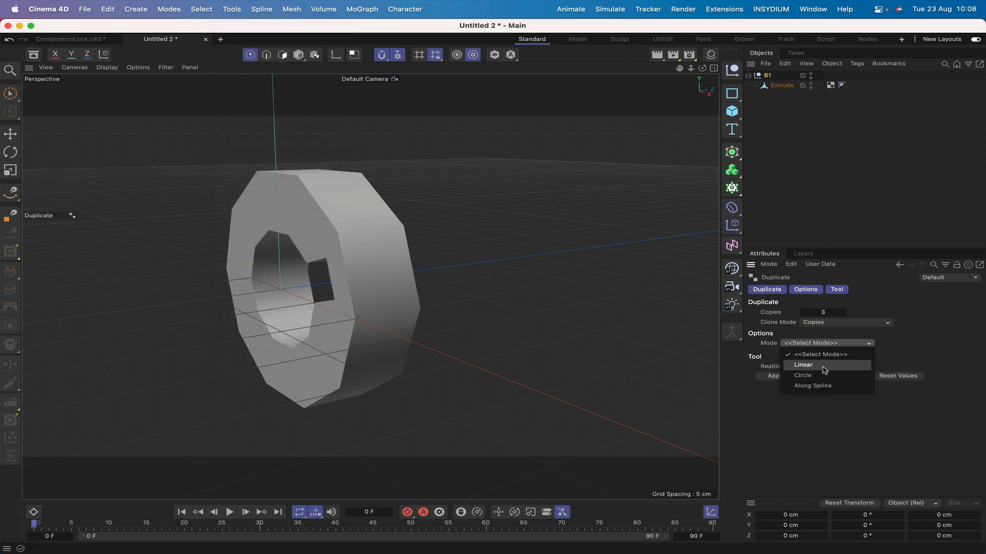
left_click(824, 366)
double_click(851, 391)
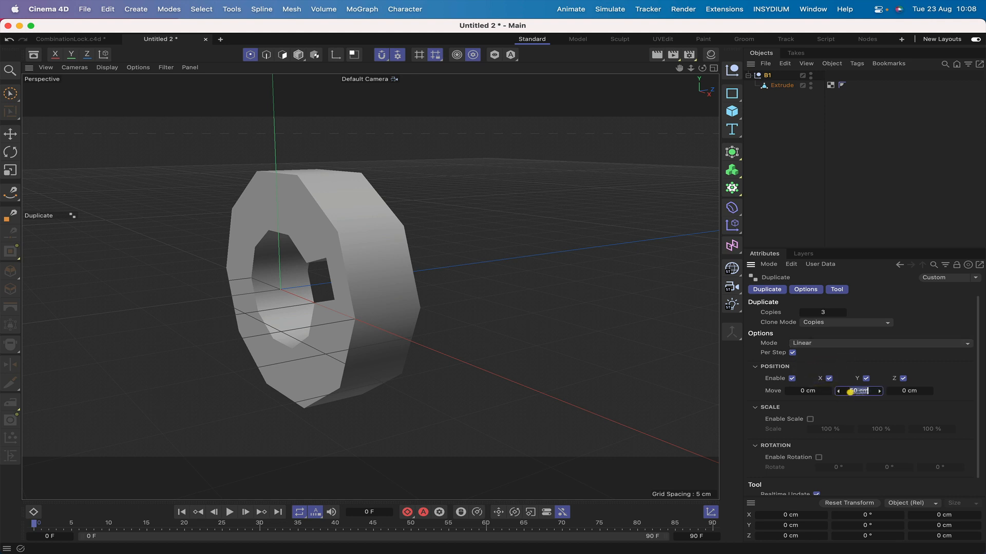
type("0")
double_click(906, 391)
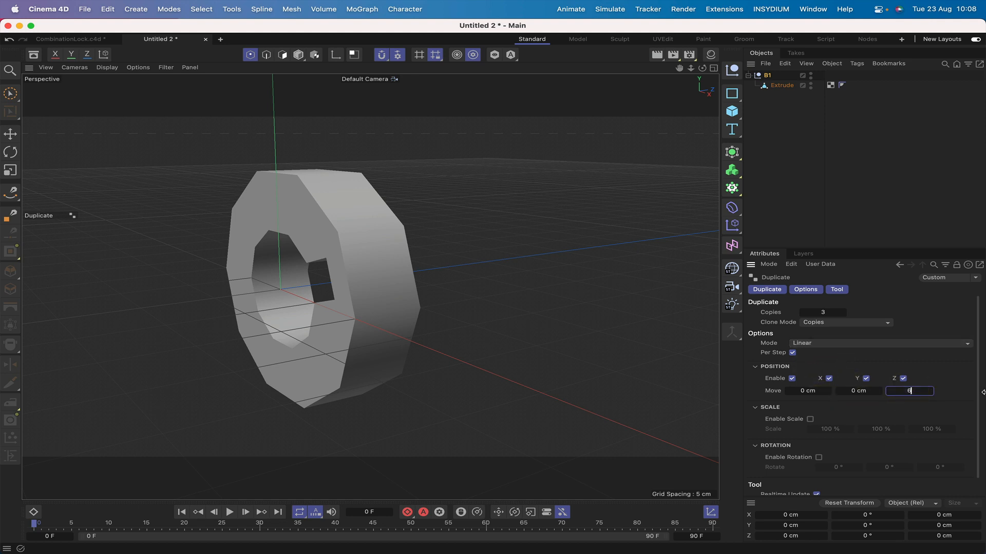
key("Return")
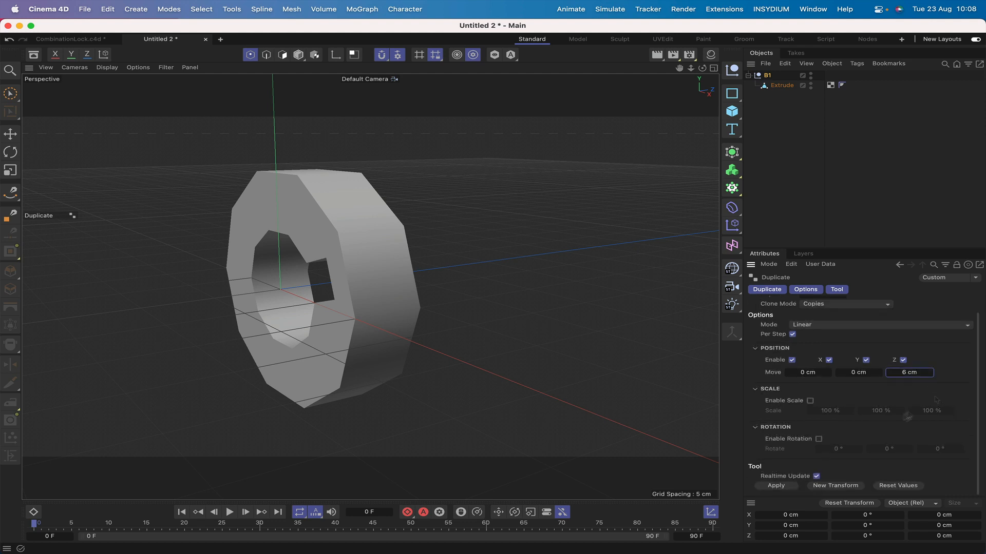
left_click(781, 486)
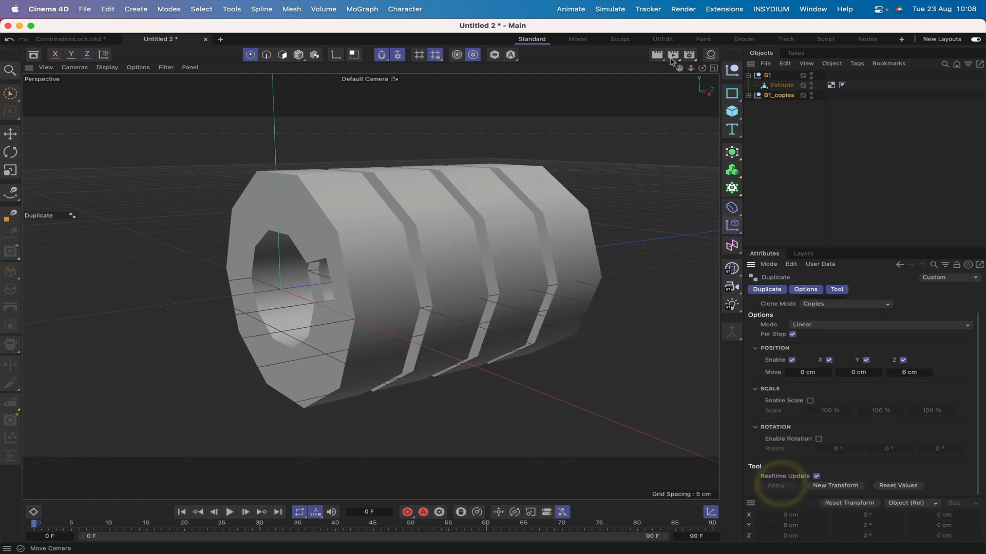
Examine the row of barrels from the side and the front to check their spacing and notch alignment
left_click_drag(701, 68, 642, 69)
left_click_drag(334, 299, 300, 281, "alt")
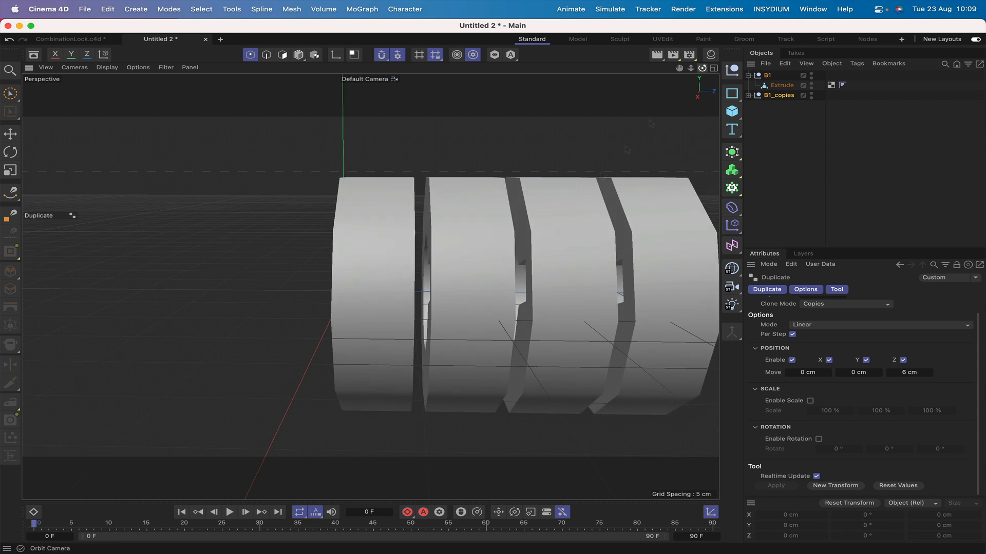
left_click_drag(701, 67, 626, 69)
left_click_drag(390, 257, 420, 245, "alt")
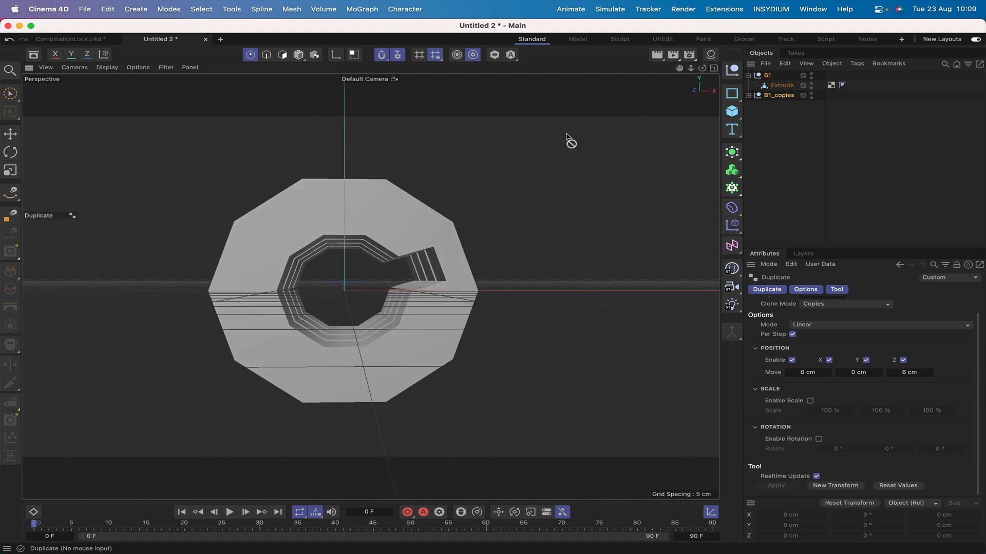
left_click_drag(701, 68, 640, 76)
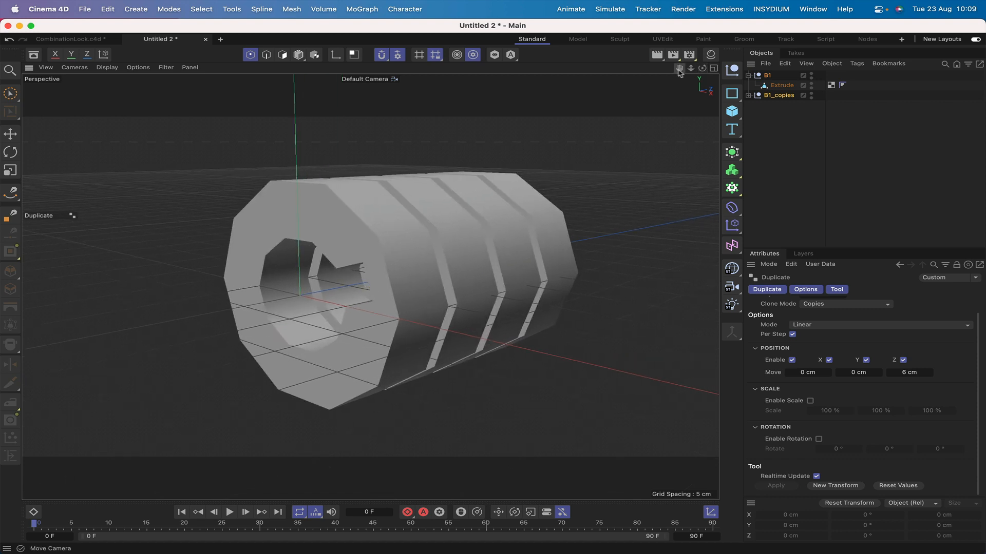
left_click_drag(701, 68, 638, 66)
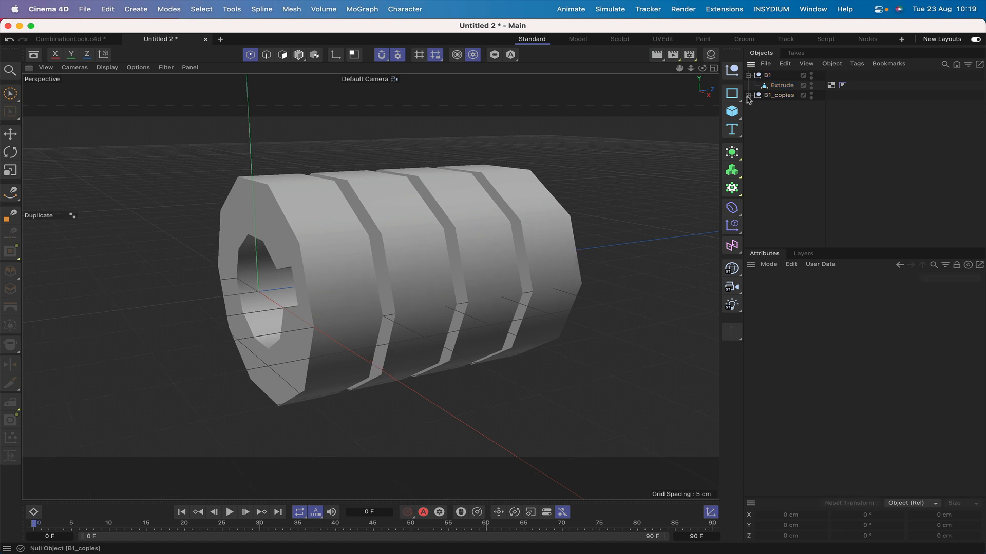
Rename the three duplicated nulls inside B1_copies to B2, B3 and B4 in order
left_click(748, 96)
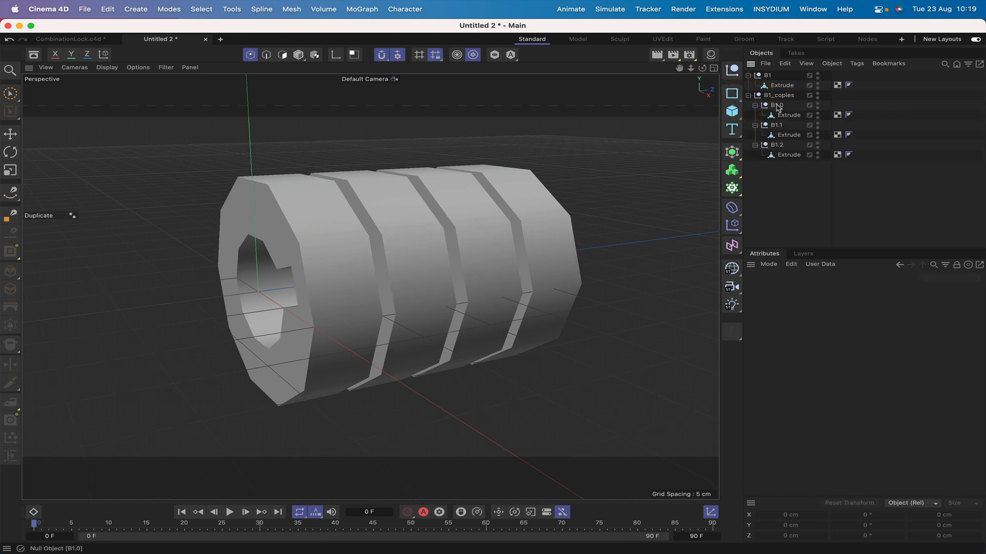
double_click(778, 106)
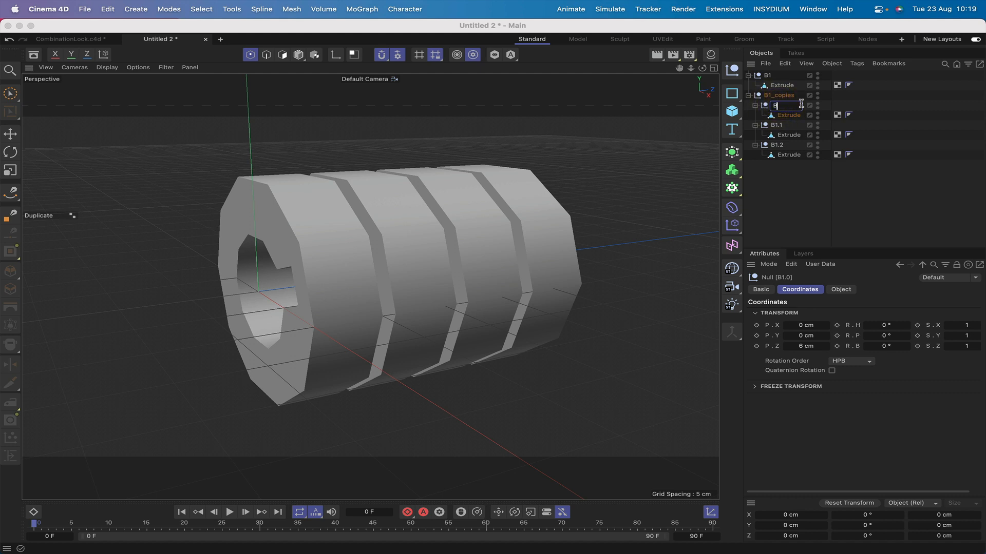
type("B2")
double_click(779, 125)
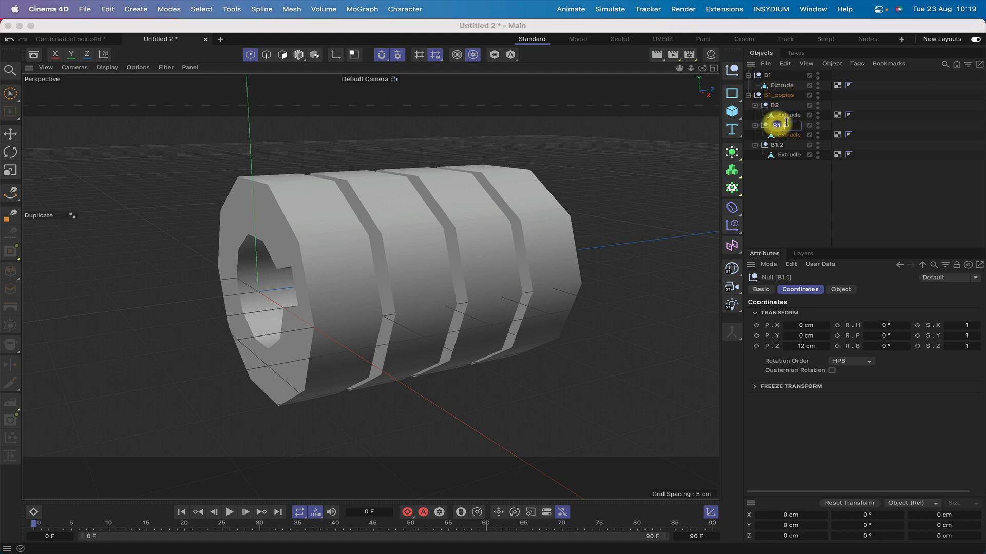
type("B3")
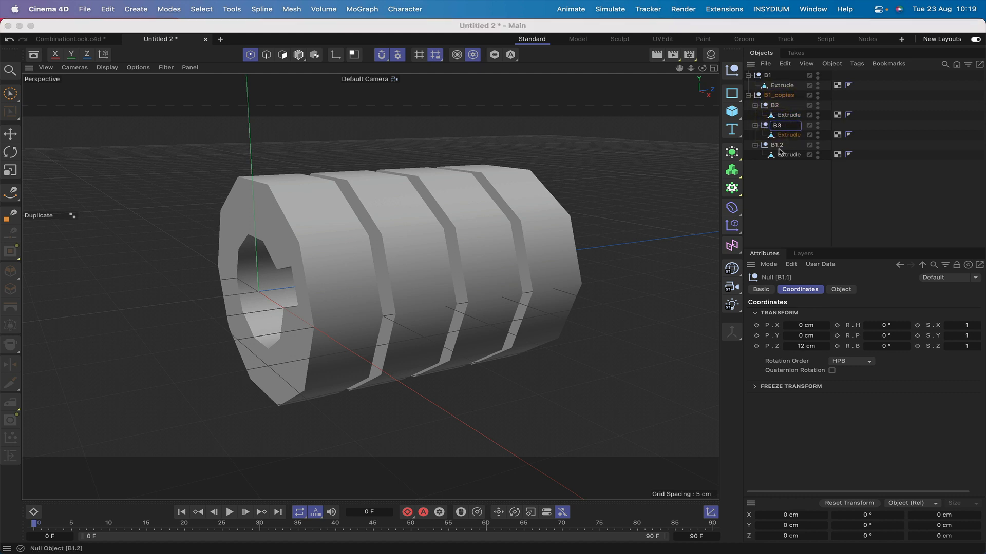
double_click(776, 145)
type("B4")
key("Return")
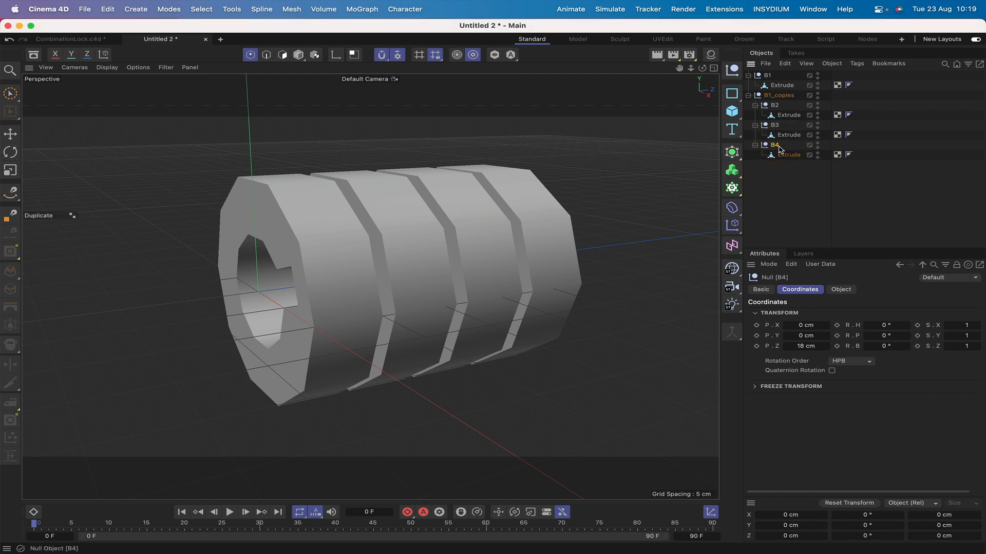
Move the B1 null into B1_copies above B2 and rename the parent null Barrels
left_click_drag(768, 77, 778, 96)
left_click(784, 88)
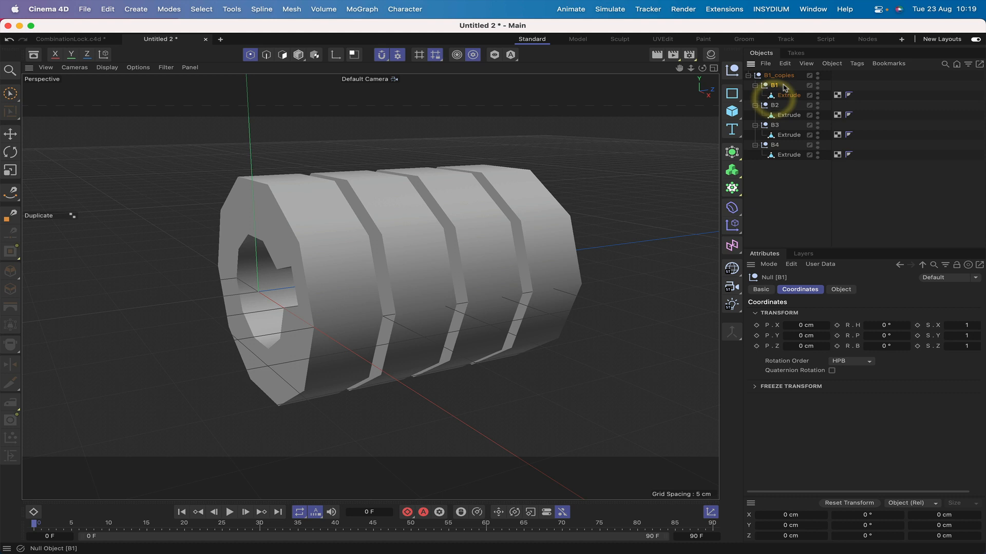
left_click(748, 76)
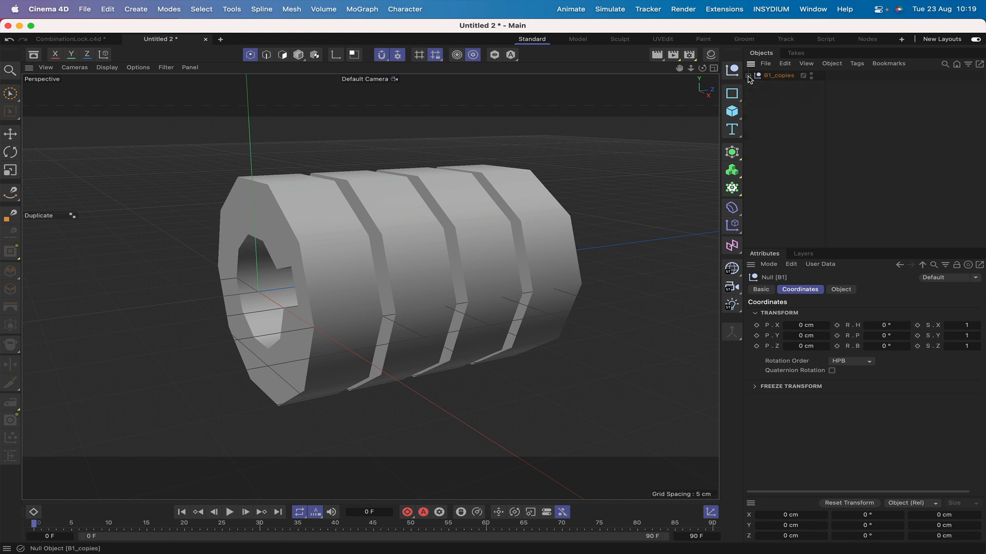
double_click(779, 76)
type("Barrels")
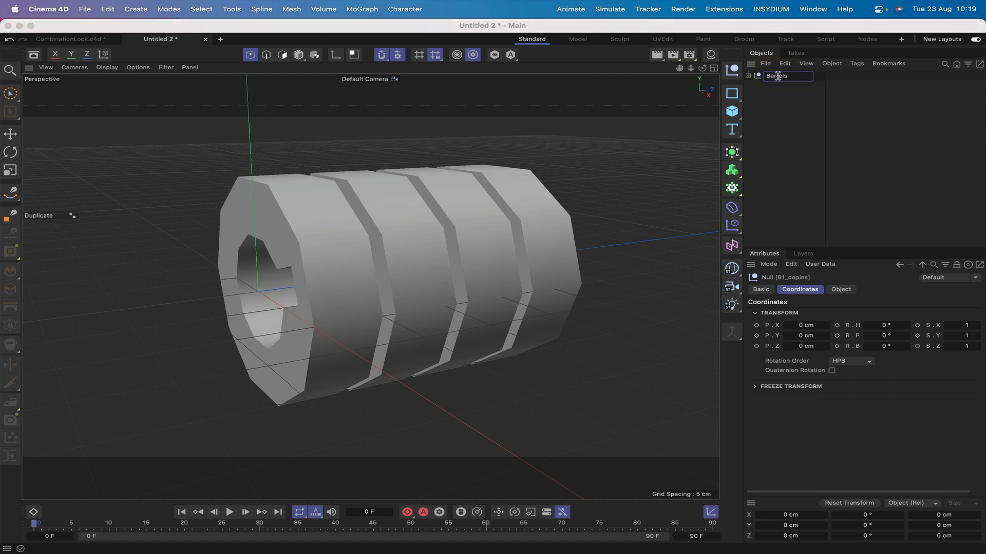
key("Return")
left_click(748, 75)
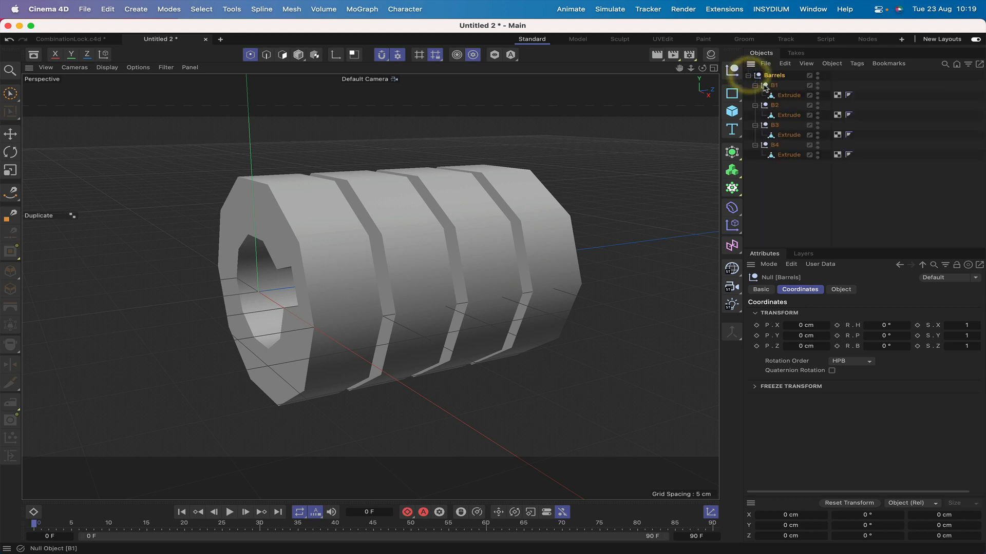
left_click(748, 76)
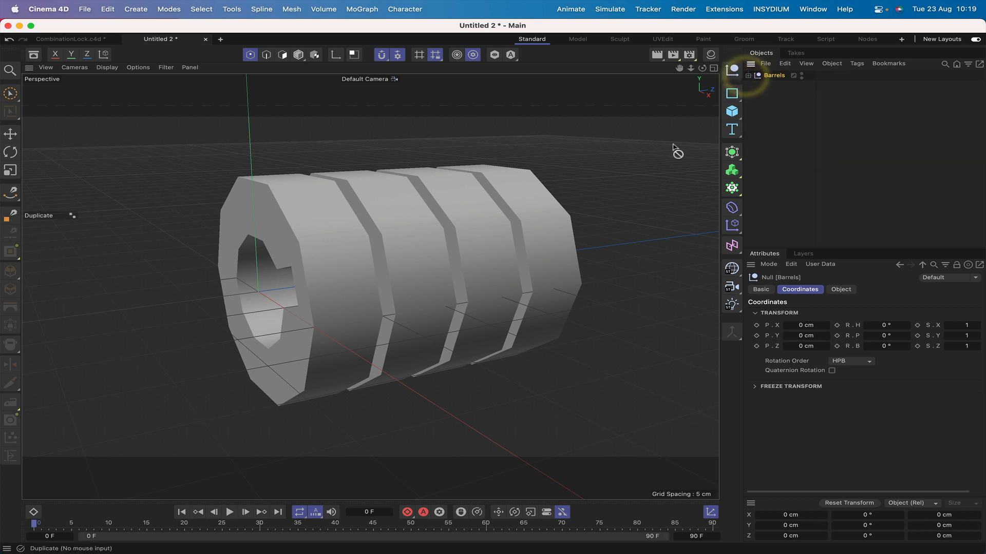
Add a Tube primitive to the scene and set its orientation to +Z
left_click(737, 114)
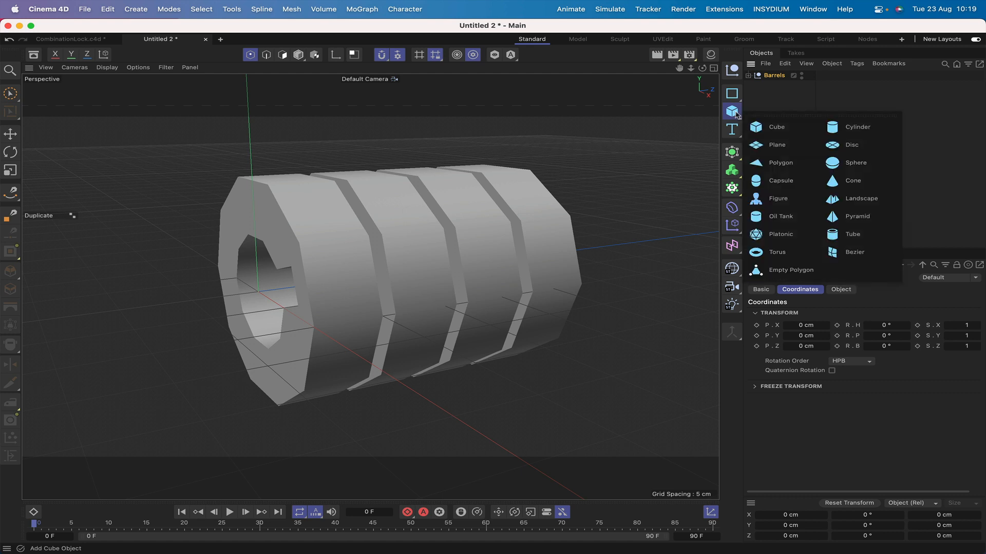
left_click(853, 236)
left_click(841, 289)
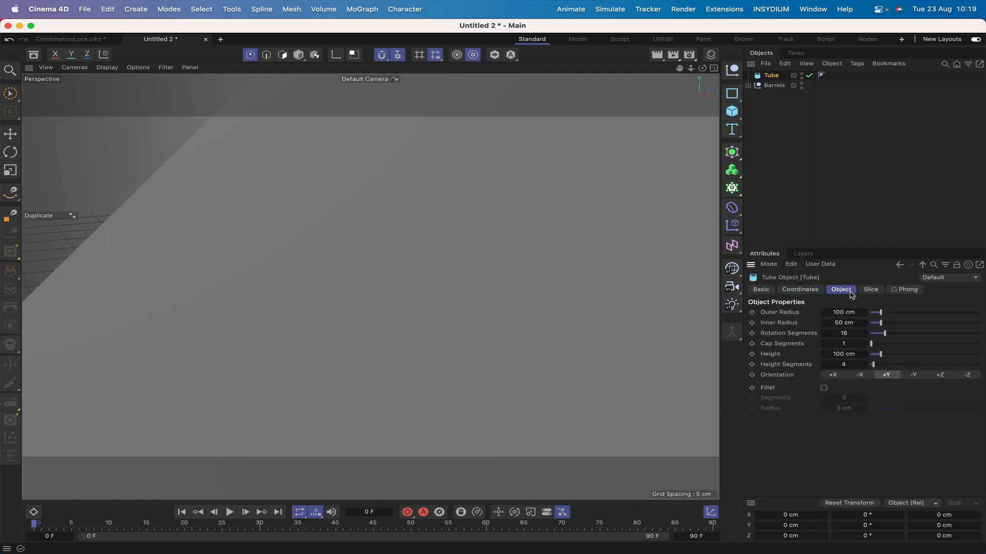
left_click(940, 376)
Set the Tube's outer radius to 10 cm, inner radius to 8 cm and rotation segments to 60
left_click(843, 313)
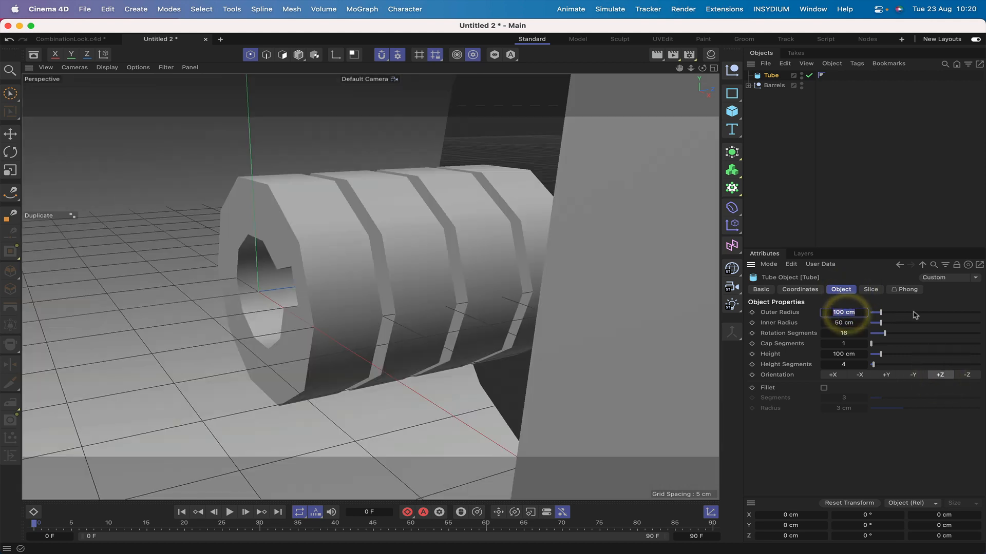
type("10")
key("Return")
left_click(850, 322)
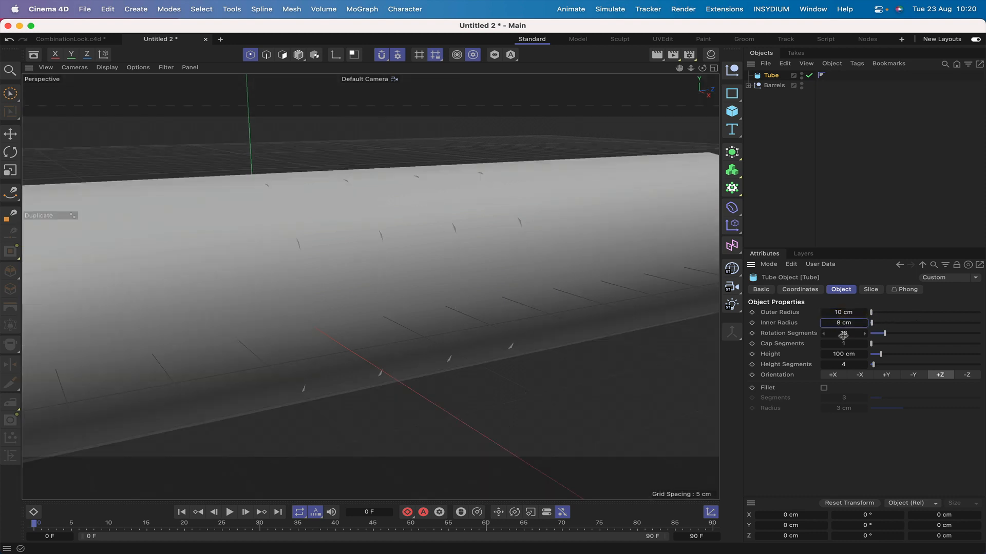
left_click(843, 334)
key("Return")
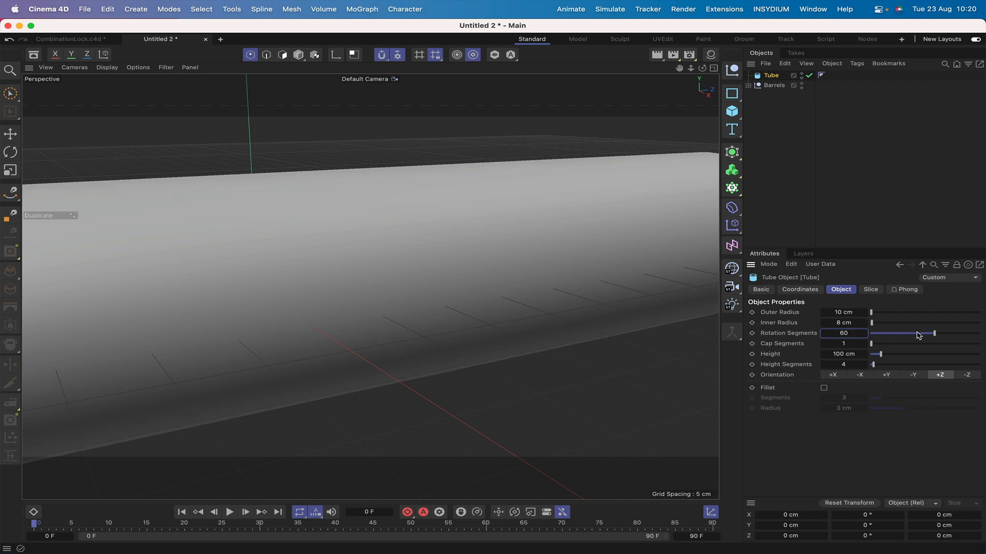
Set the Tube's height to 1 cm with 1 height segment
left_click(843, 355)
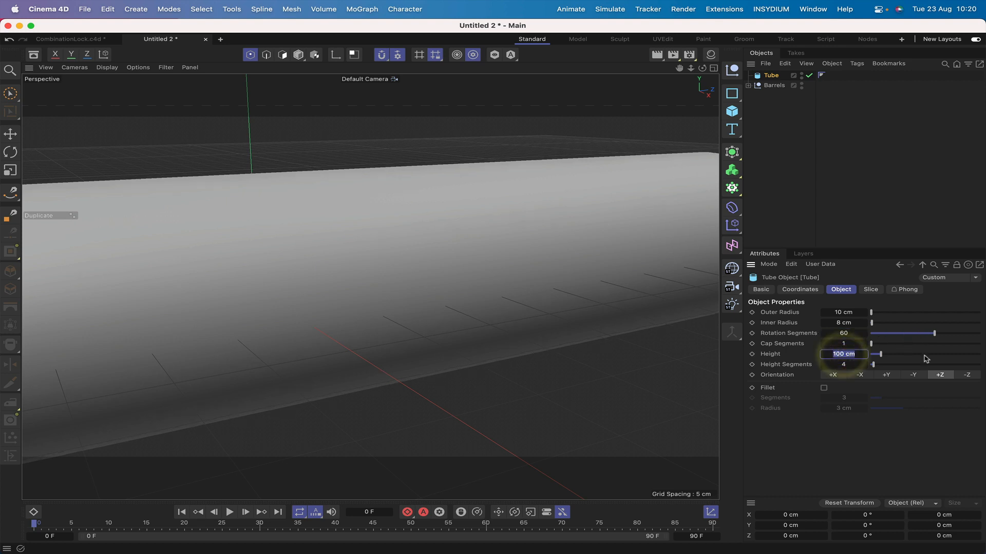
type("1")
key("Return")
left_click(852, 364)
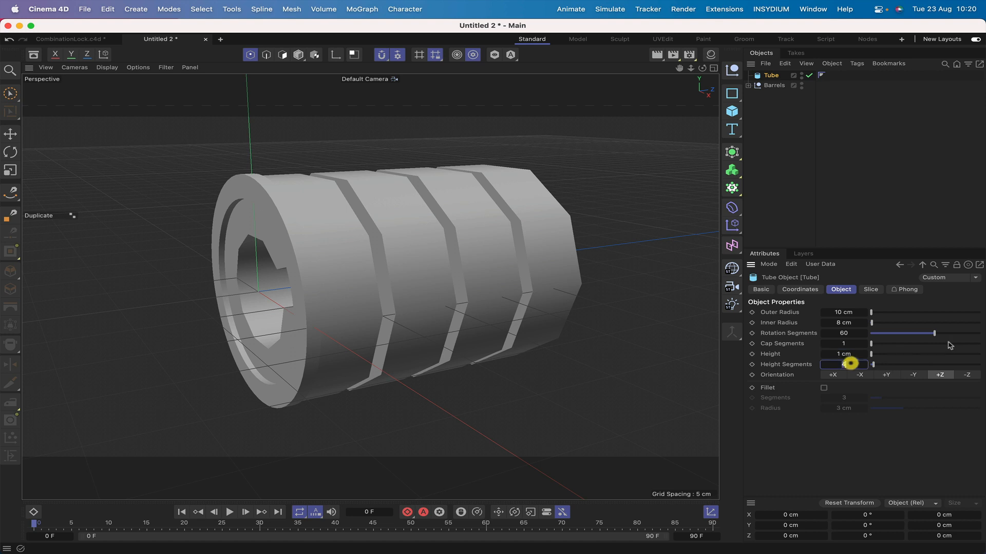
type("1")
key("Return")
Enable the Tube's fillet and set the fillet radius to 0.2 cm
left_click(823, 388)
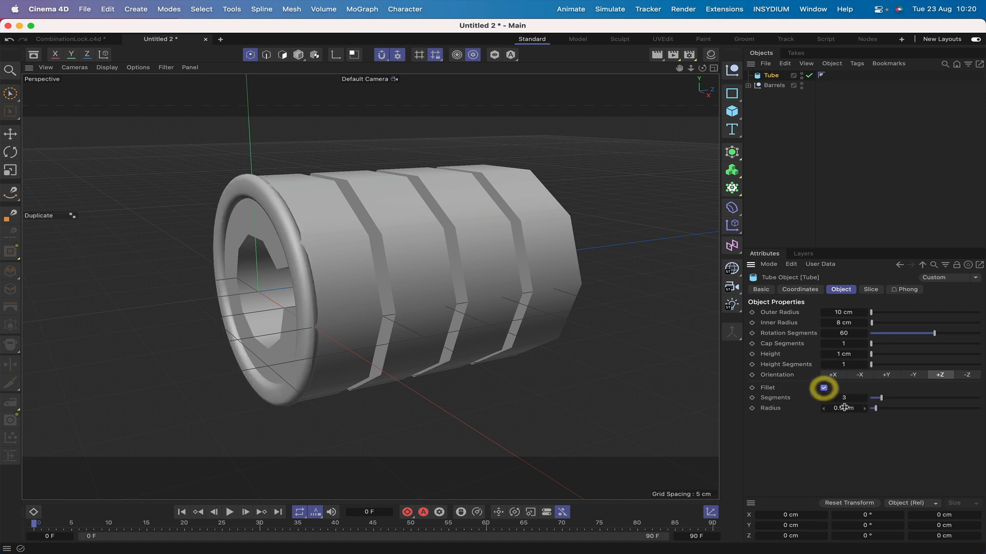
left_click(843, 408)
type("0.2")
key("Return")
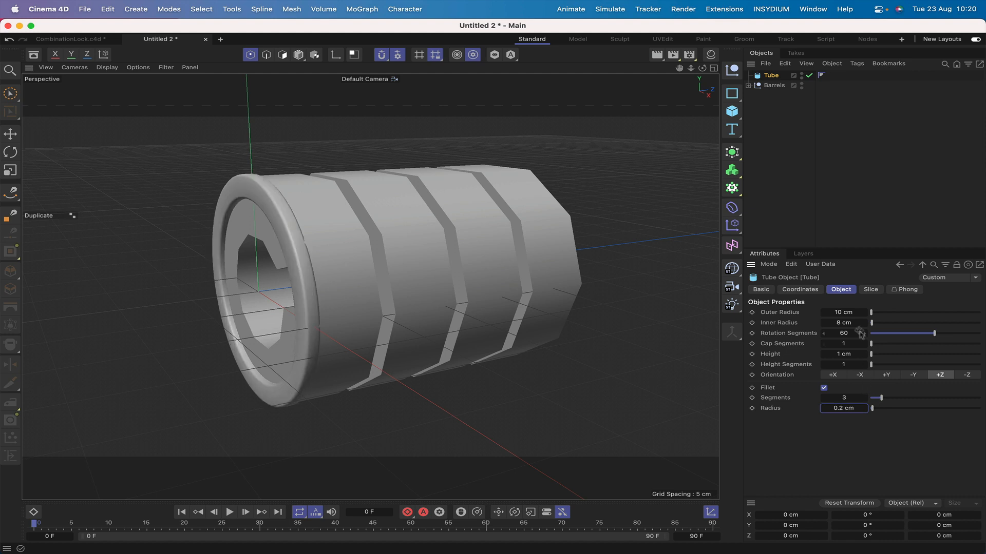
Set the Tube's Z position to -0.5 cm
left_click(811, 291)
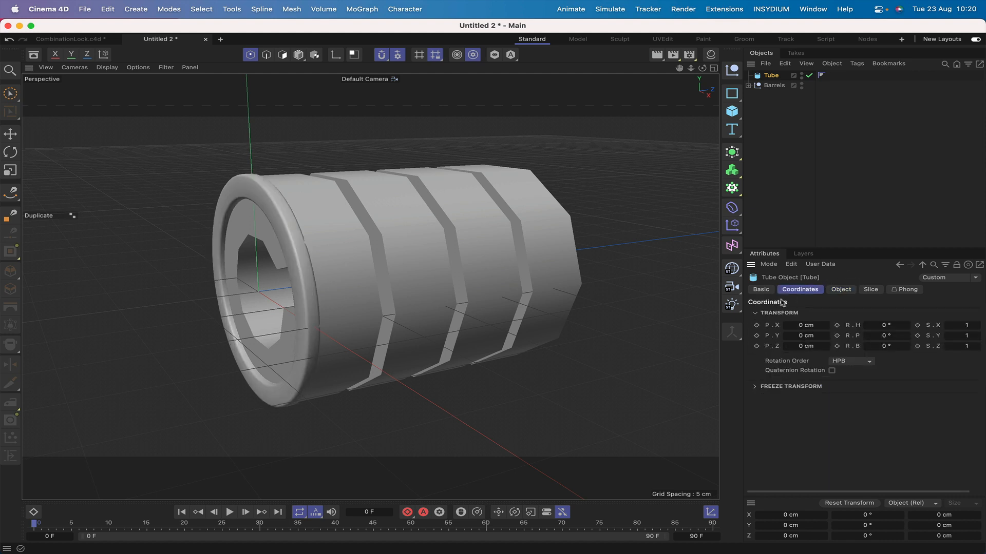
left_click(797, 347)
type("-0.")
type("5")
key("Return")
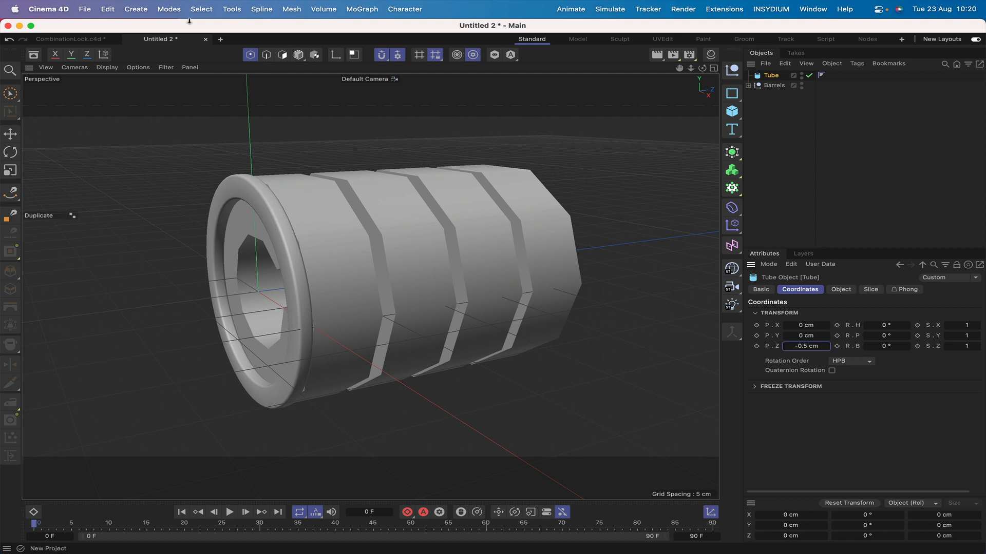
Duplicate the Tube linearly as 4 copies, spaced 6 cm apart along Z
left_click(233, 10)
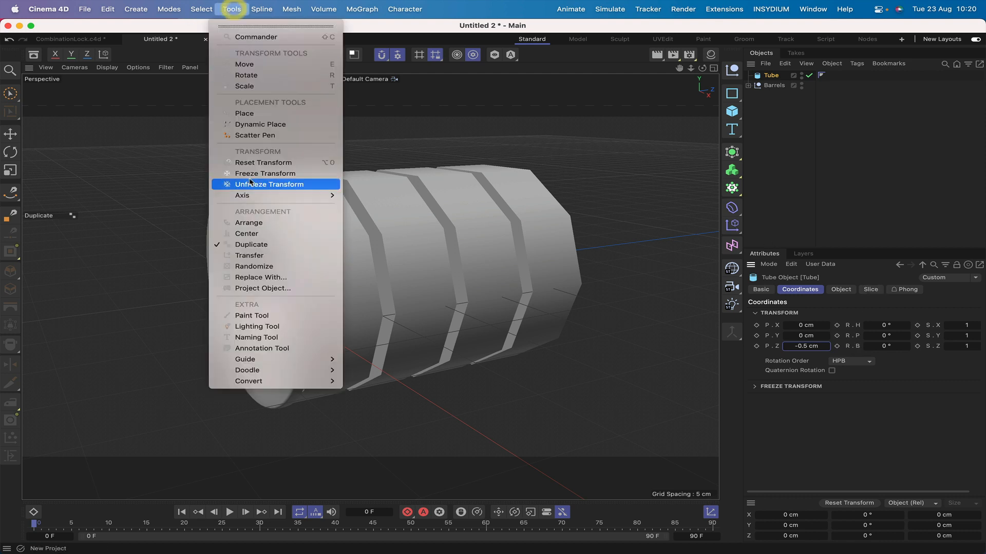
left_click(255, 242)
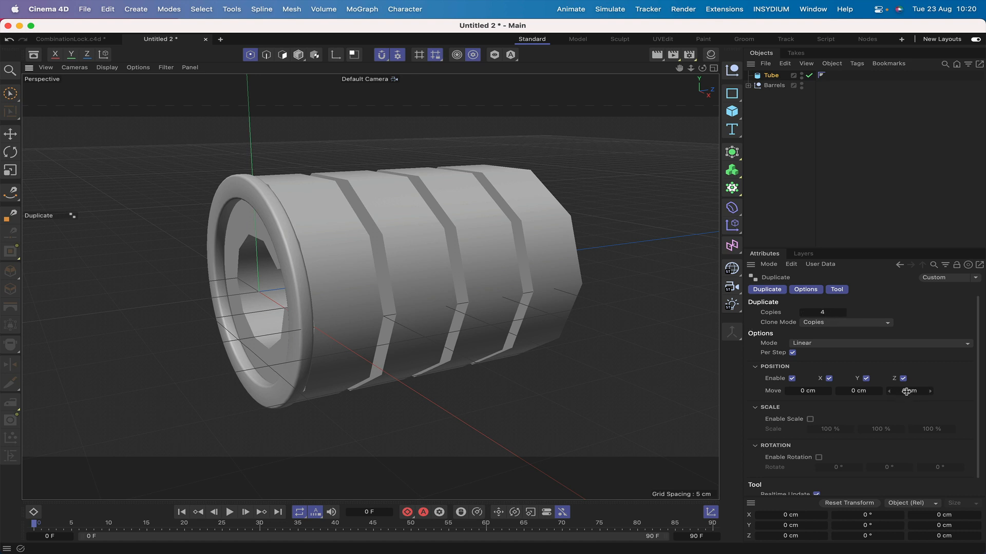
scroll(848, 434, "down", 1)
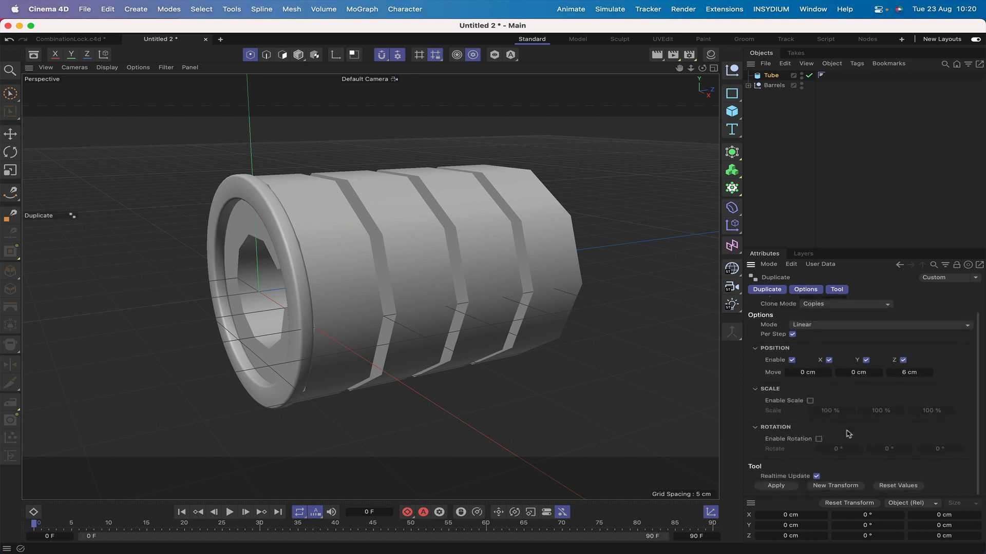
left_click(776, 485)
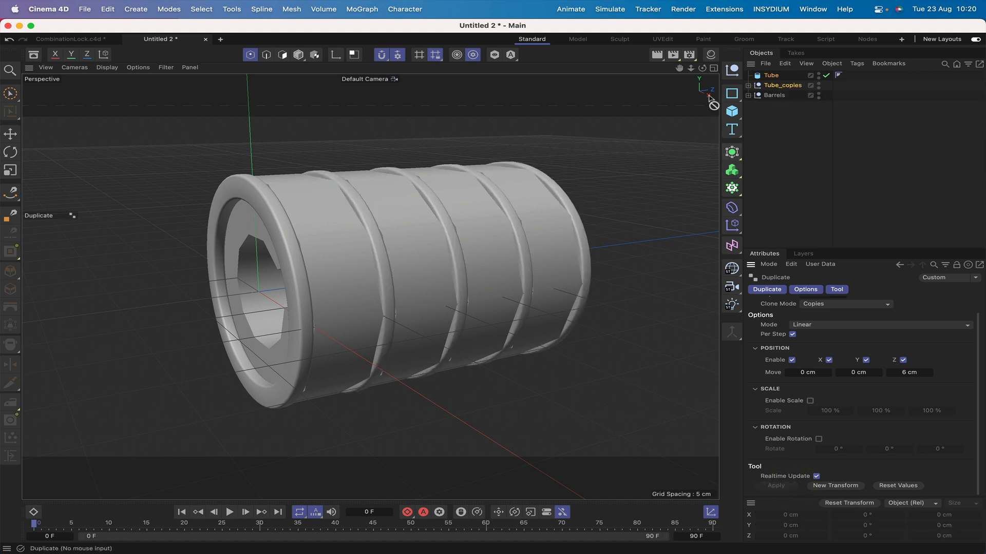
Add a Cylinder oriented along +Z and set its radius to 9.5 cm
left_click_drag(702, 68, 660, 75)
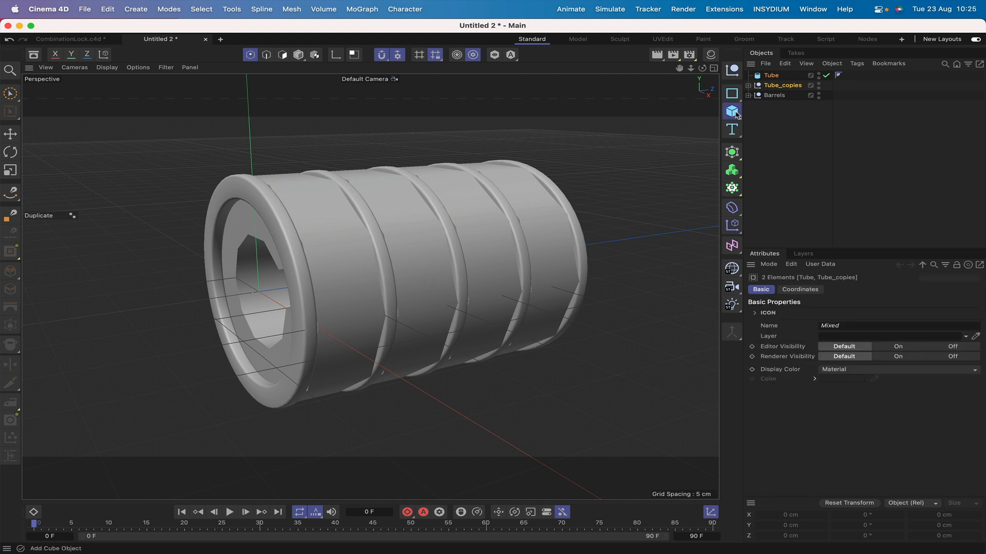
left_click(736, 114)
left_click(835, 128)
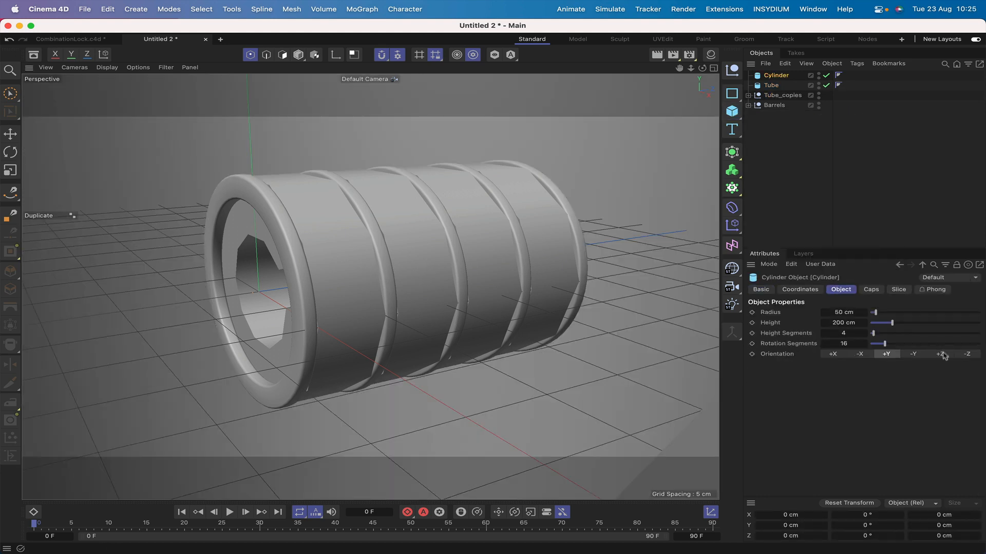
left_click(940, 354)
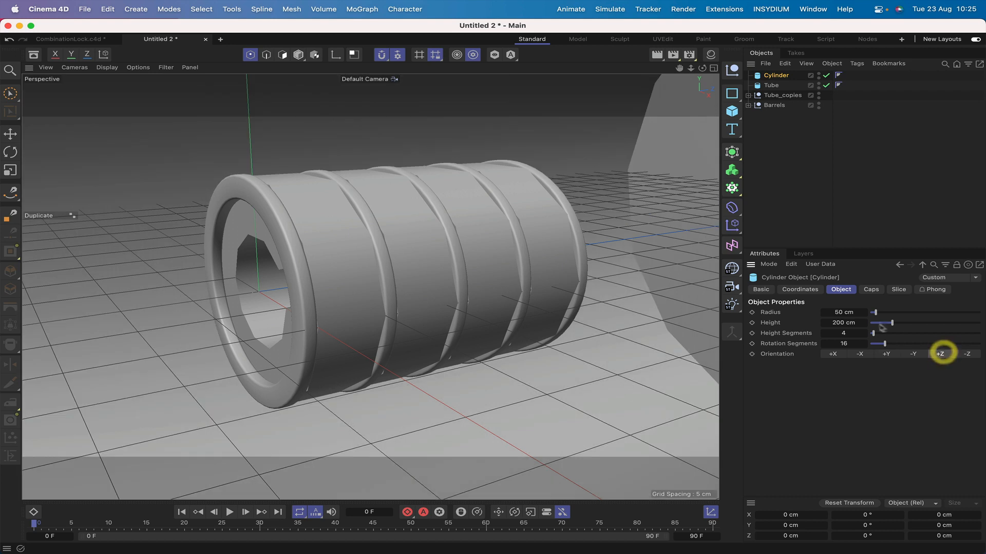
double_click(842, 313)
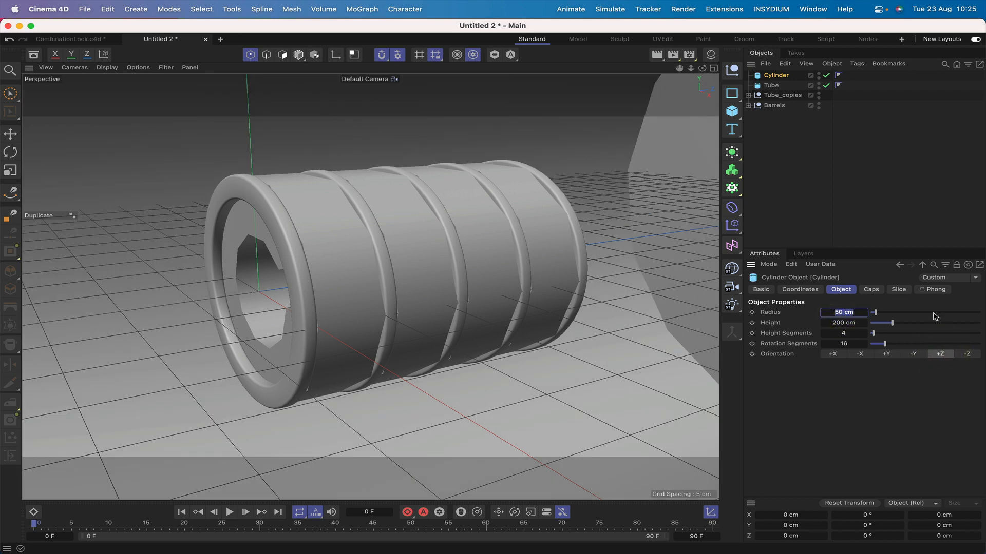
type("9.5")
key("Return")
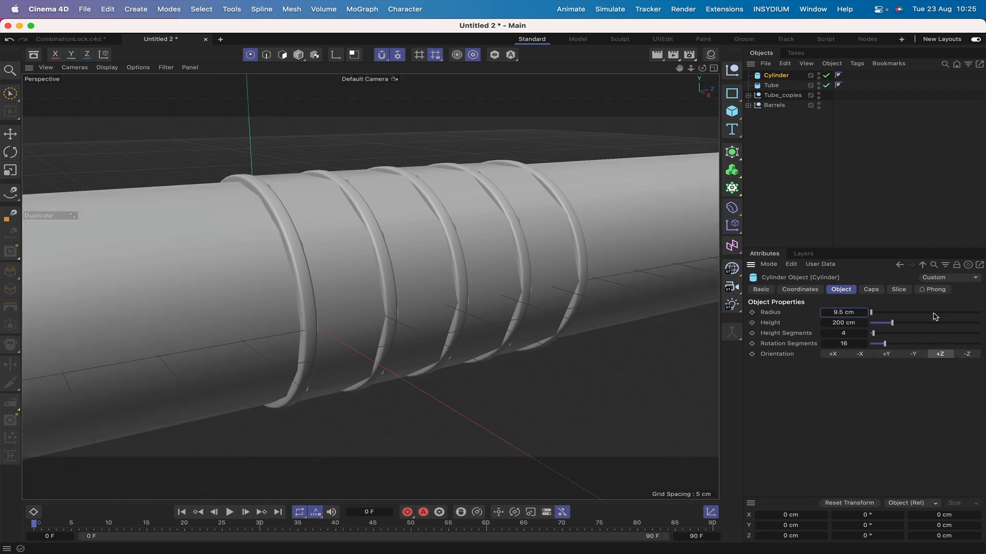
Set the Cylinder's height to 5 cm, height segments to 1 and rotation segments to 60
double_click(844, 323)
type("5")
key("Return")
double_click(844, 334)
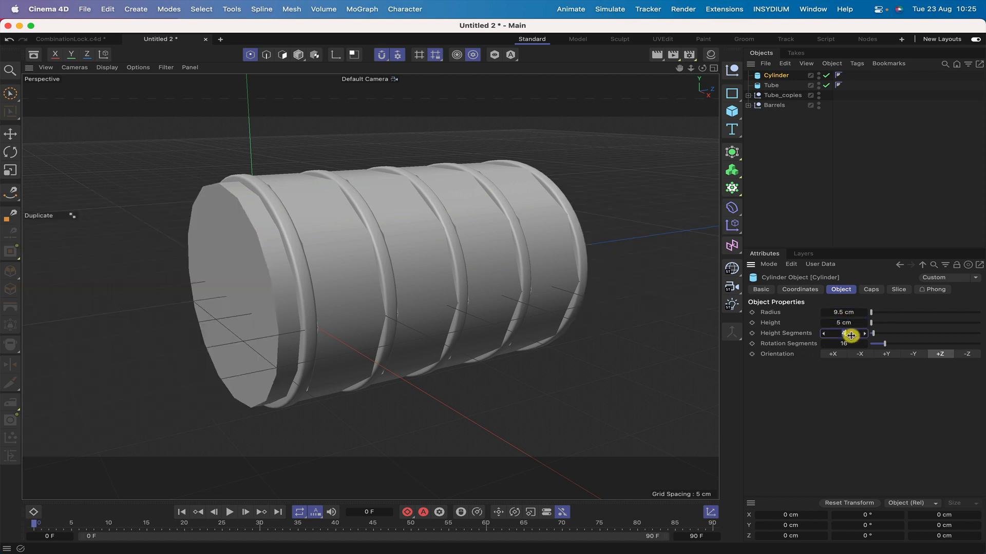
type("1")
double_click(843, 343)
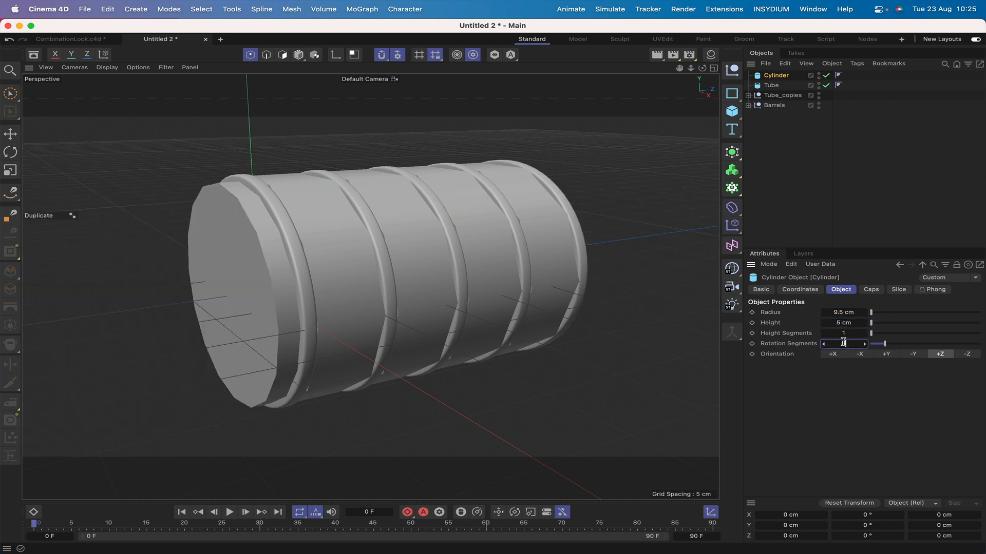
type("60")
key("Return")
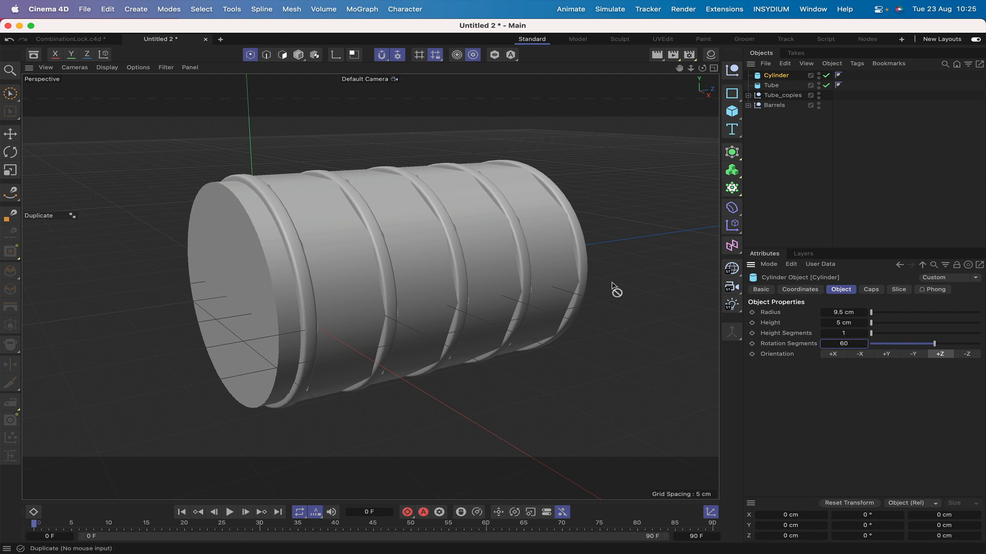
Enable the fillet on the Cylinder's caps and set the fillet radius to 0.5 cm
left_click(871, 289)
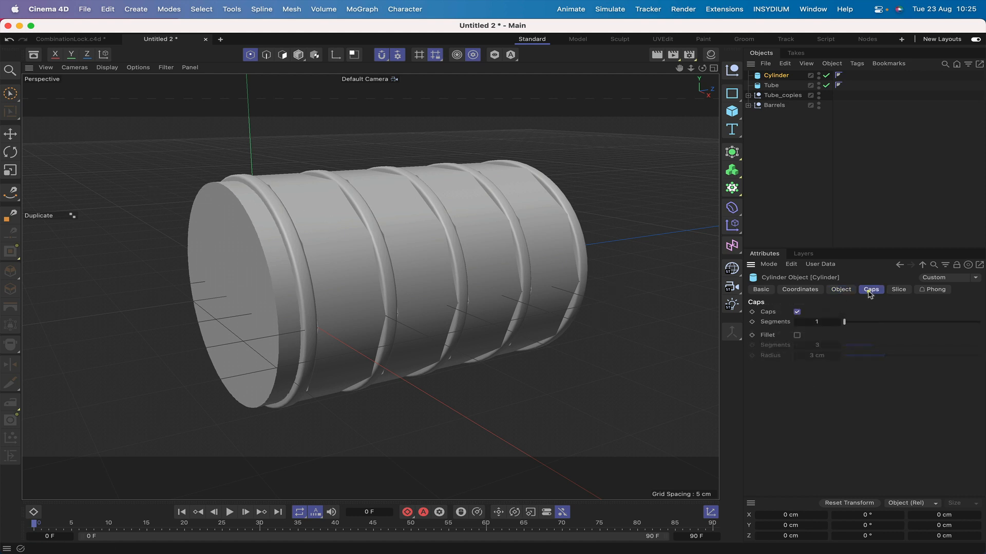
left_click(797, 336)
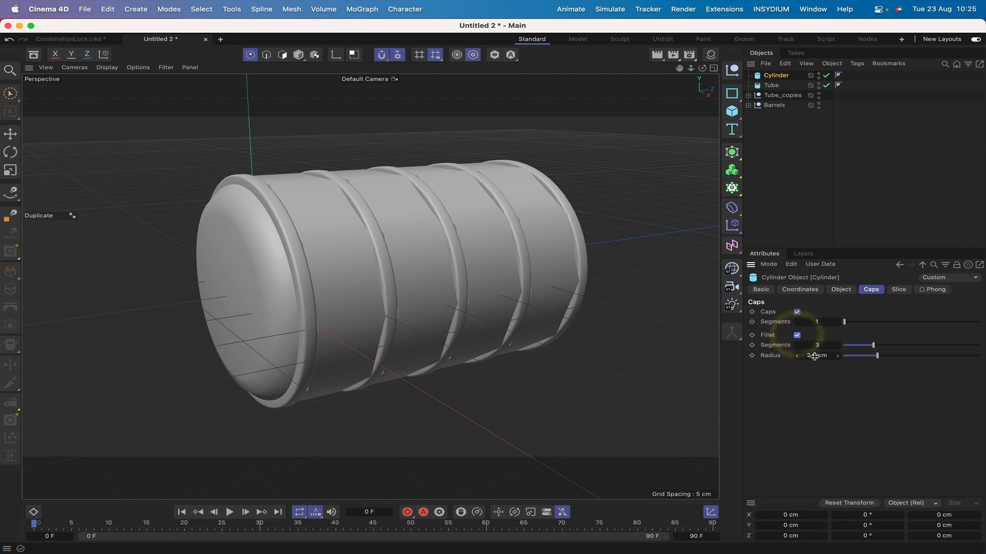
left_click(815, 356)
type("0.5")
key("Return")
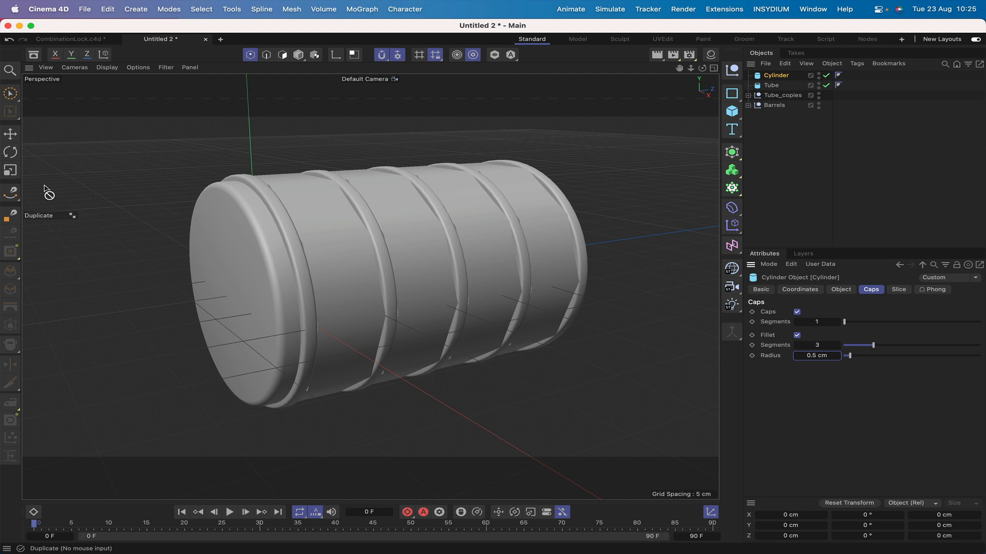
Move the Cylinder along Z to the far end of the barrels so it slightly overlaps the last tube ring
key("F4")
key("F3")
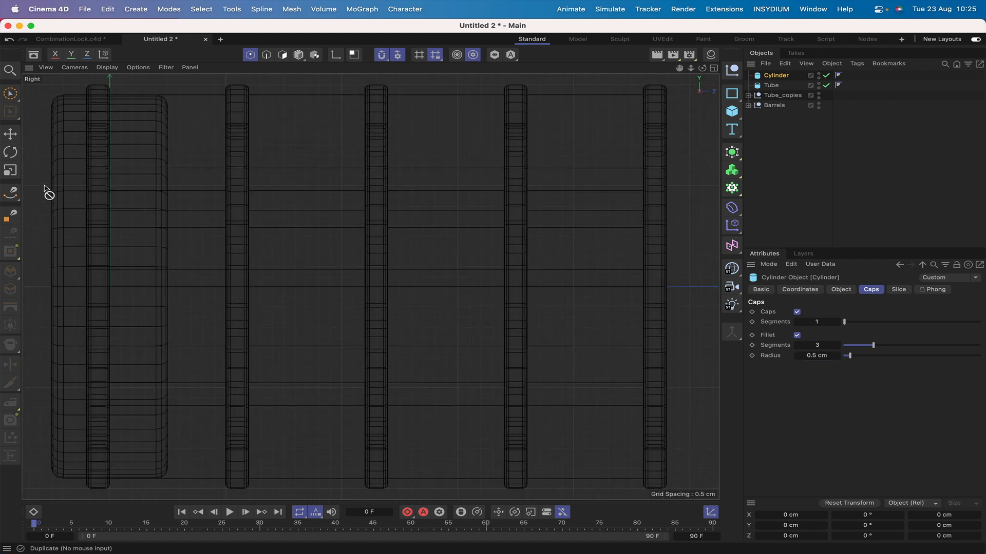
key("F3")
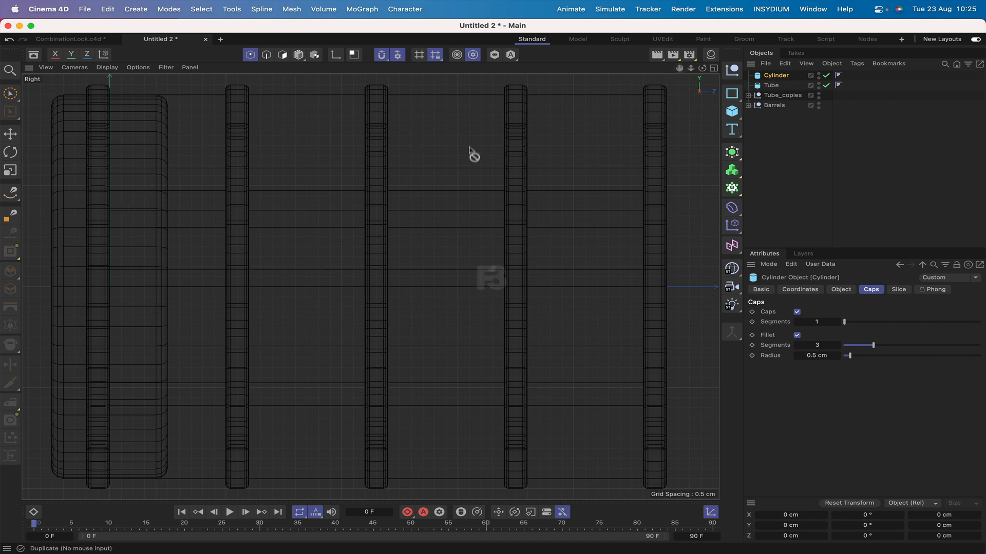
left_click(10, 134)
left_click_drag(184, 286, 794, 275)
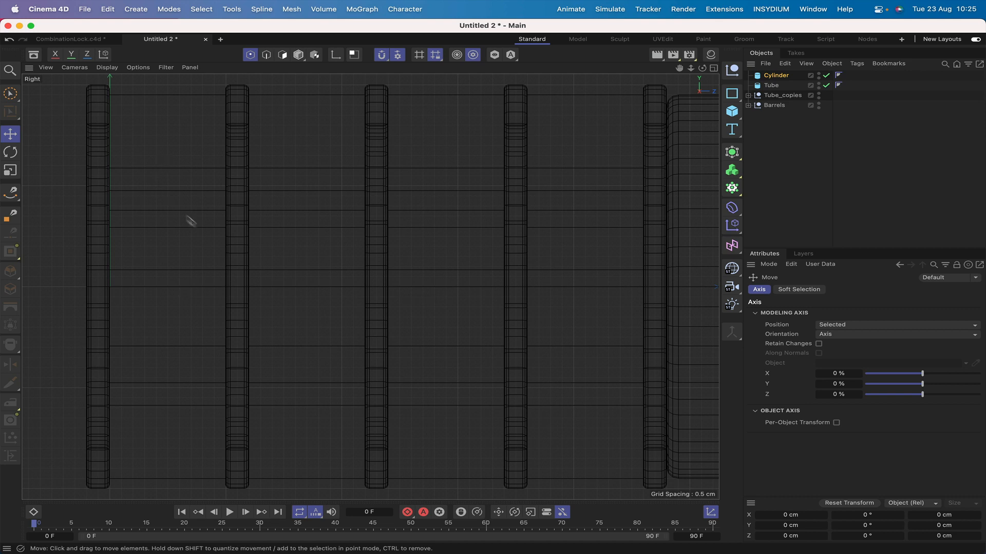
left_click_drag(679, 69, 518, 61)
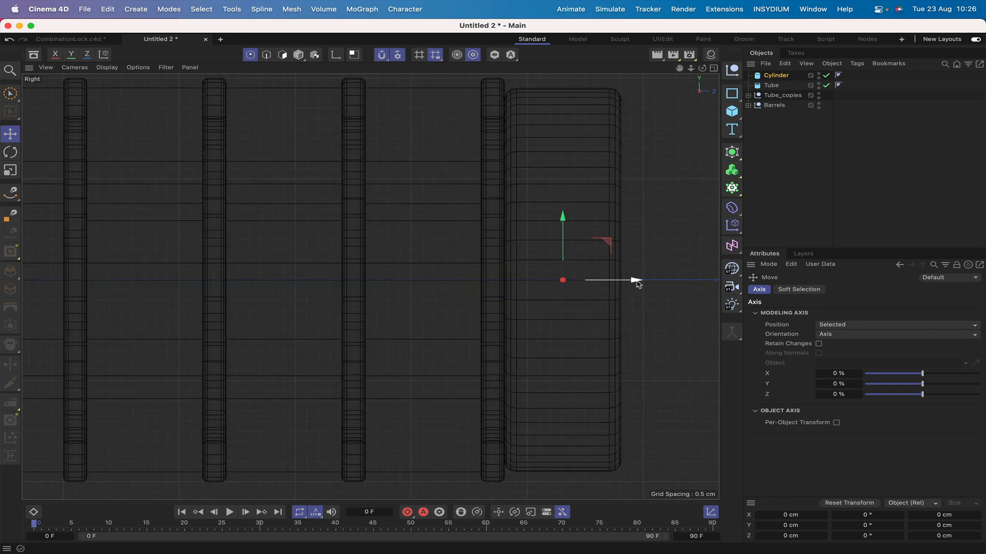
left_click_drag(637, 284, 623, 281)
key("F1")
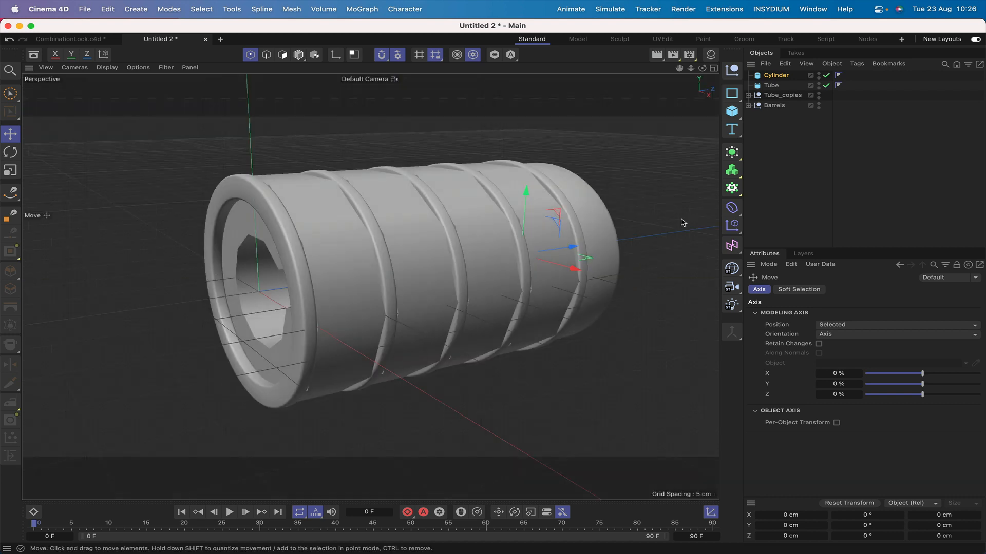
Duplicate the Cylinder and move the copy along Z to the opposite end, against the first tube ring's outer face
left_click_drag(702, 68, 729, 82)
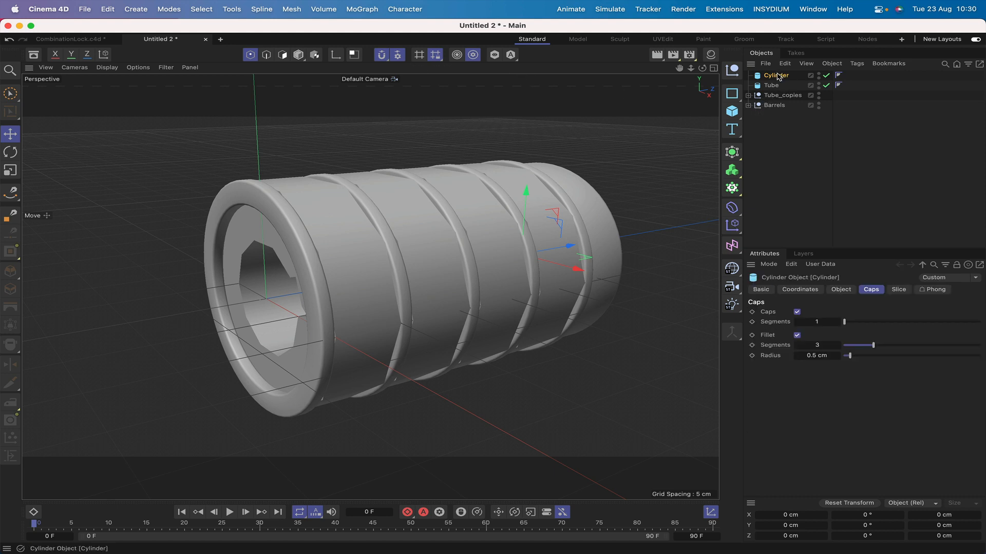
left_click_drag(779, 77, 782, 88, "ctrl")
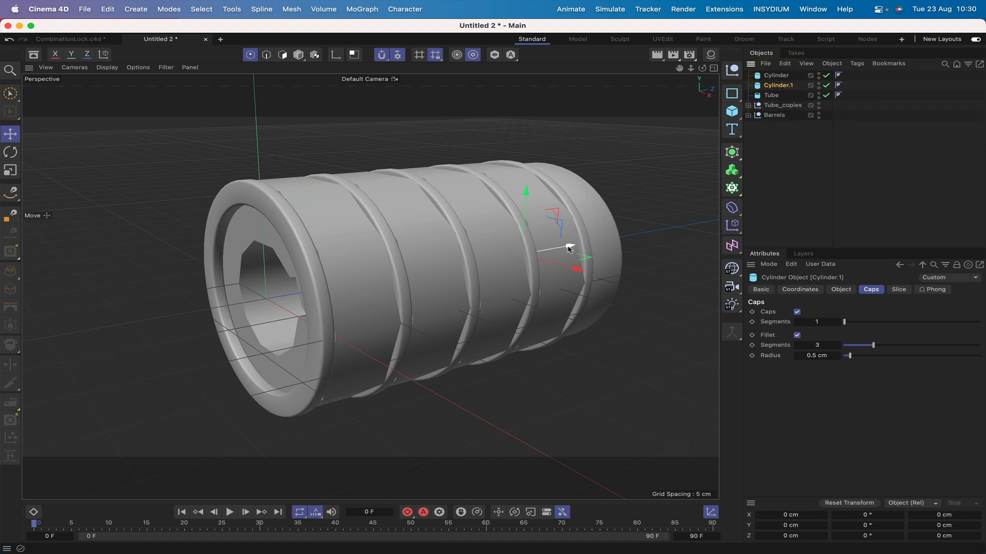
left_click_drag(570, 248, 298, 333)
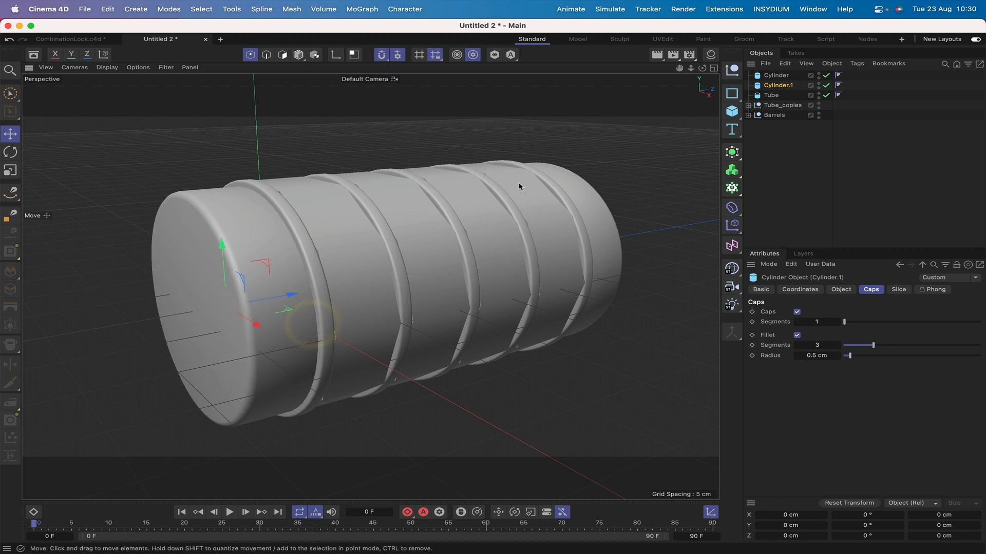
key("F3")
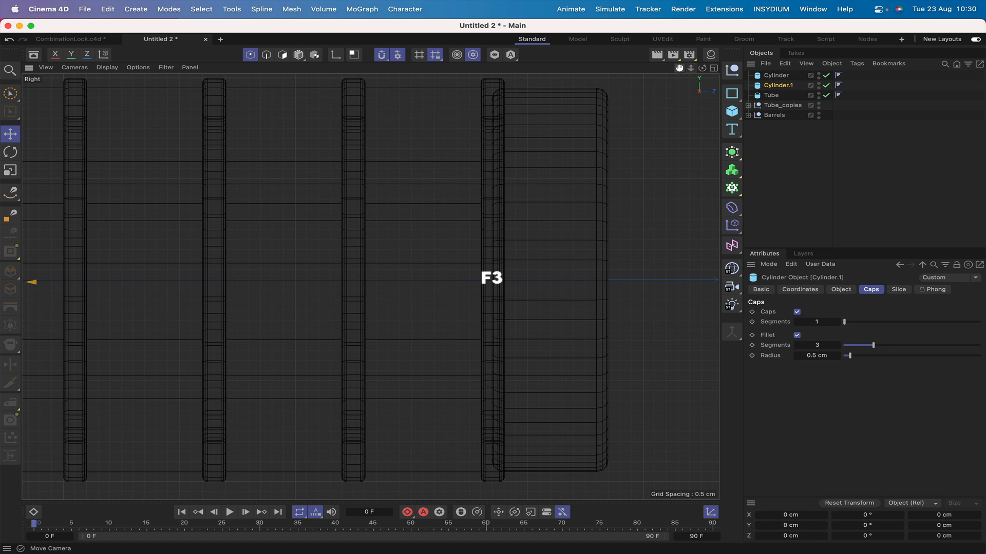
left_click_drag(679, 68, 973, 99)
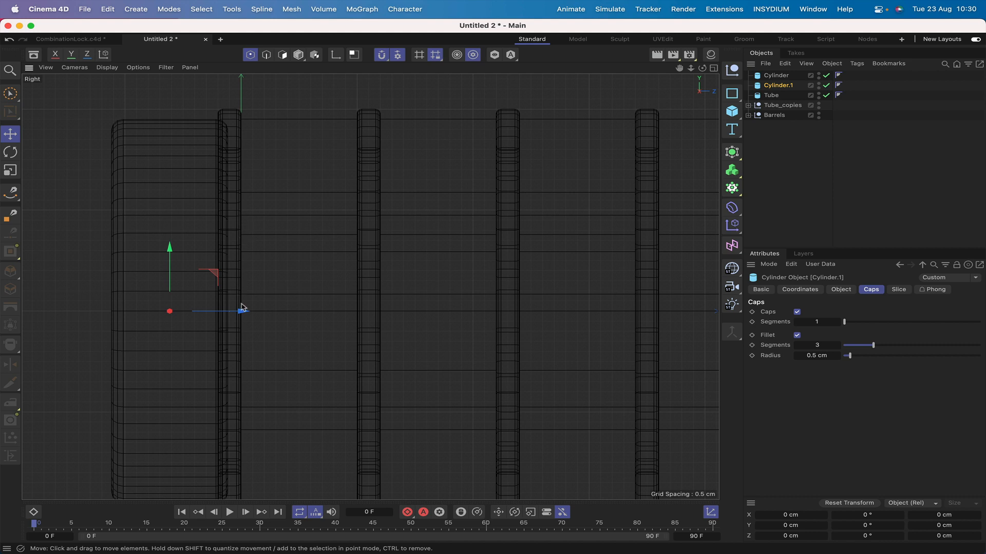
left_click_drag(240, 311, 231, 311)
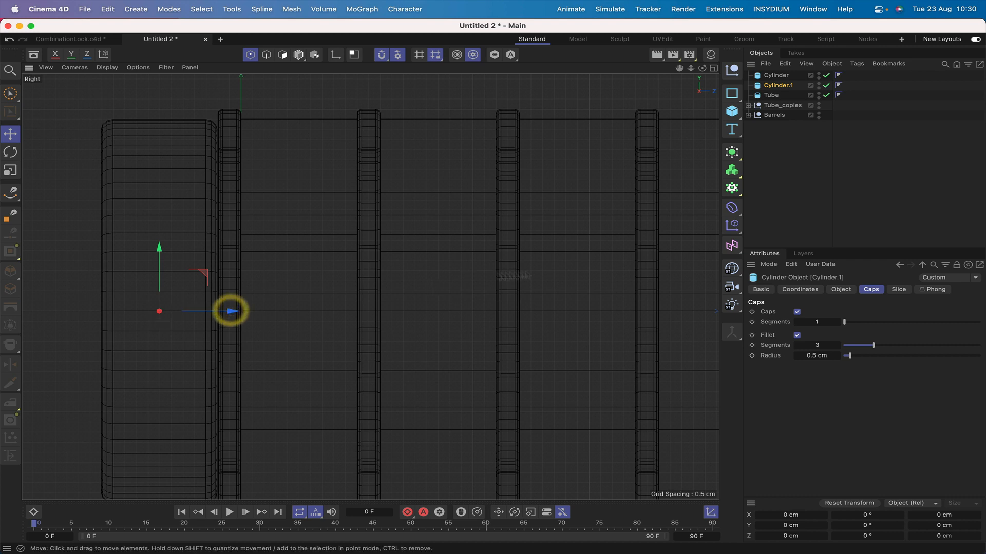
Set the Cylinder copy's Z position to -3.5 cm
left_click(799, 289)
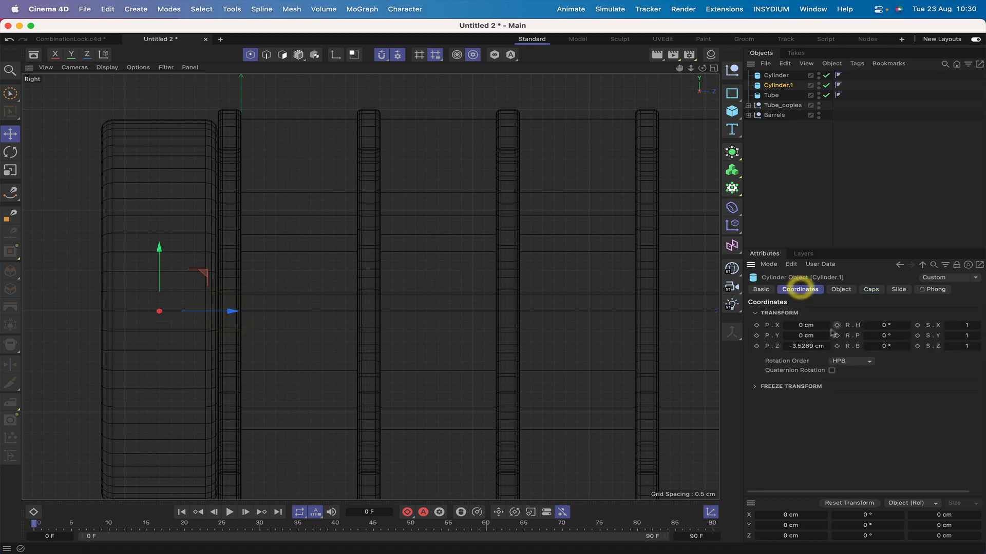
left_click(806, 346)
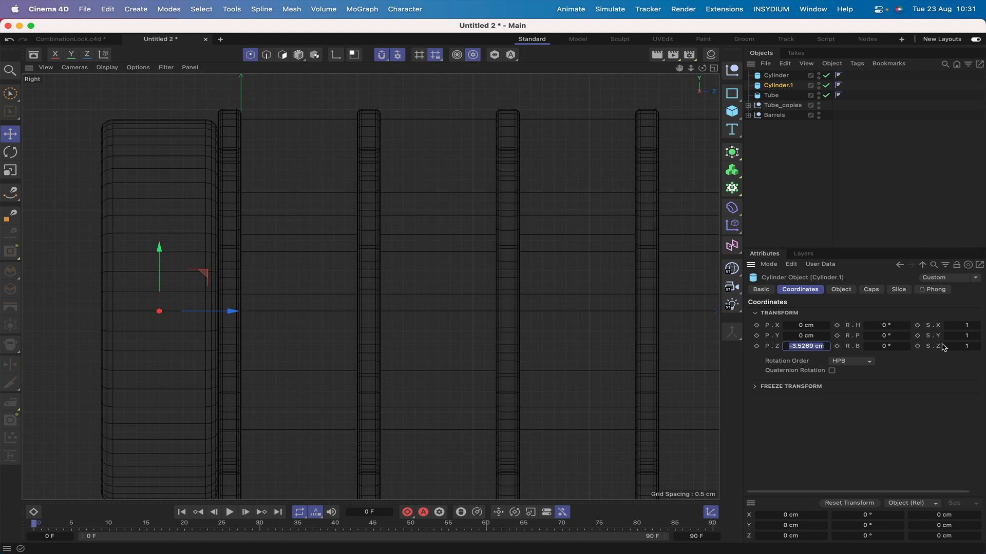
type("-3.5")
key("Return")
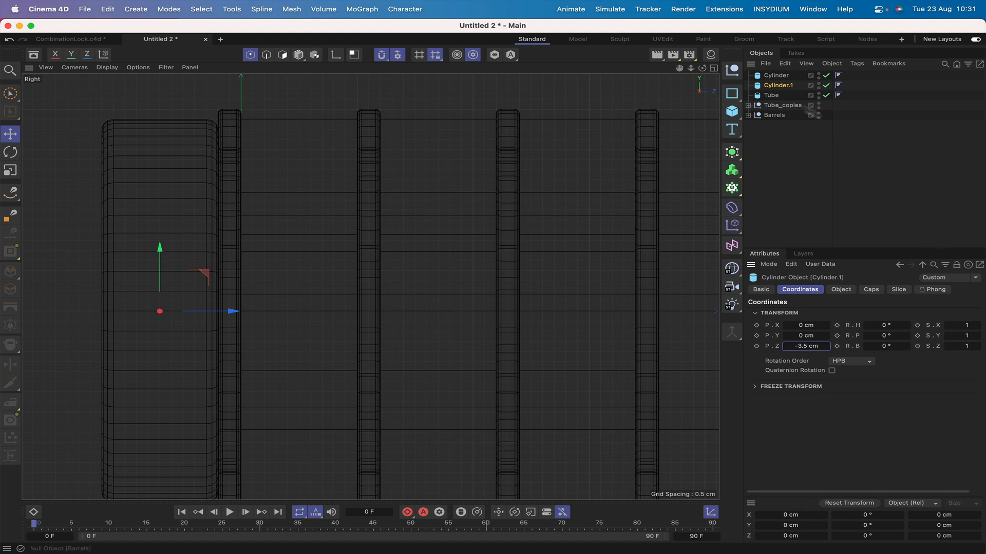
Set the Cylinder copy's radius to 10 cm and its rotation segments to 10
left_click(777, 85)
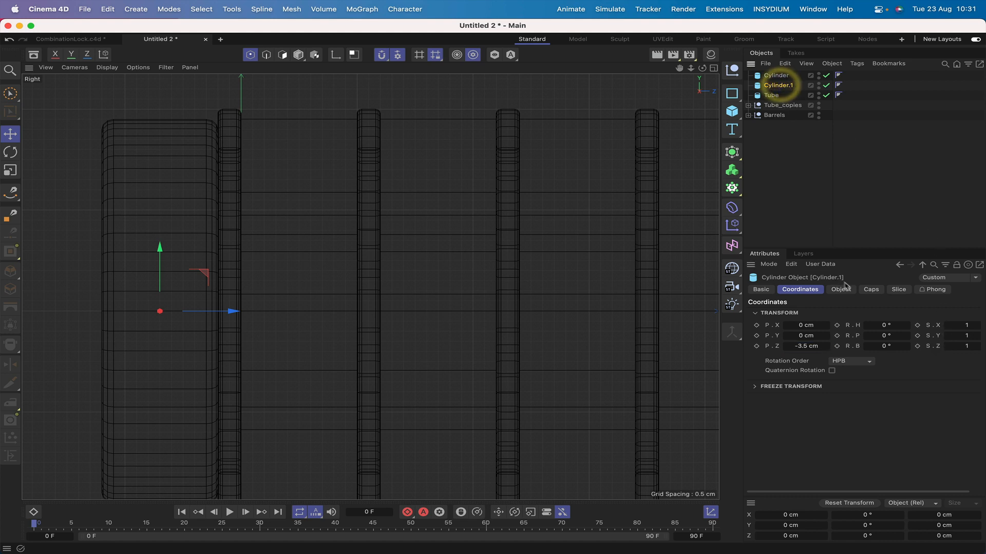
left_click(841, 289)
double_click(835, 311)
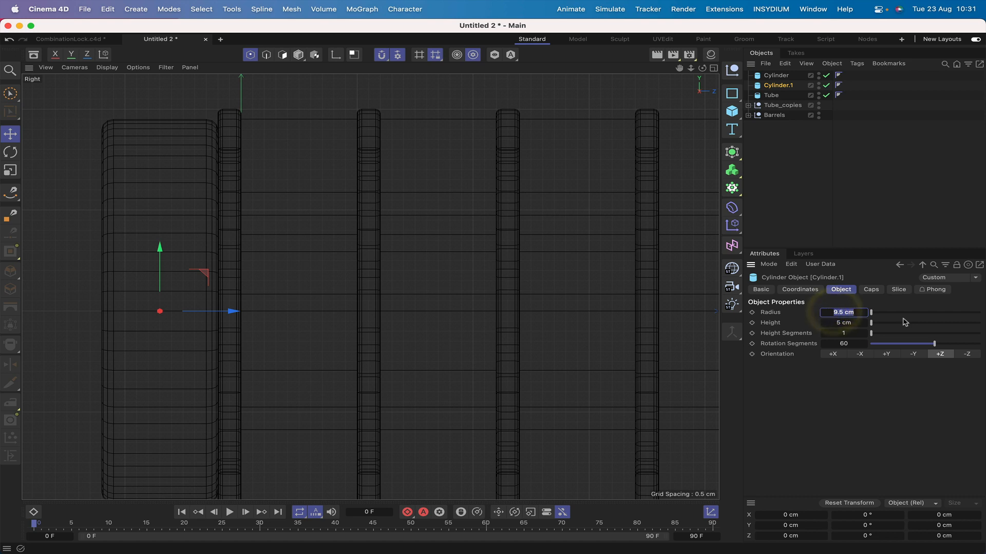
type("10")
key("Return")
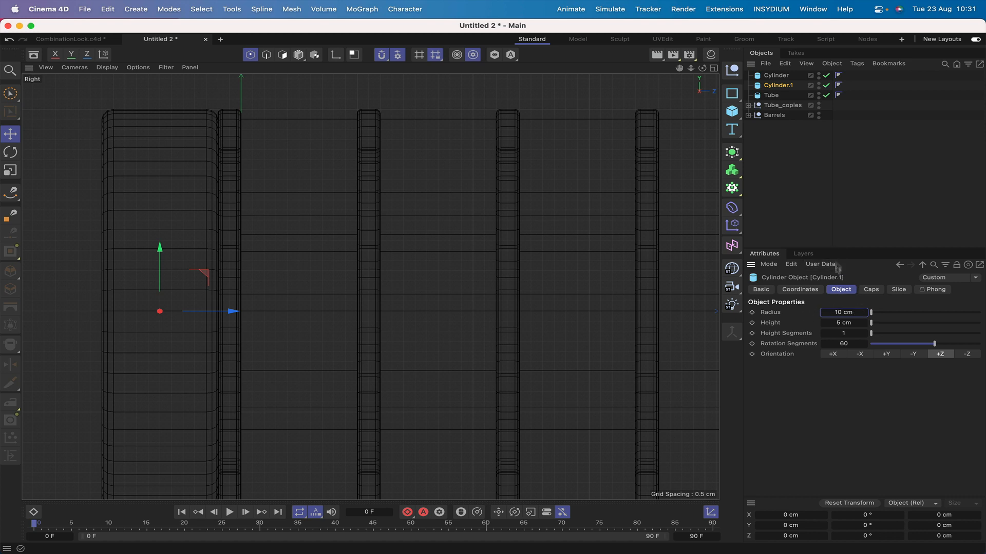
left_click(843, 344)
key("Return")
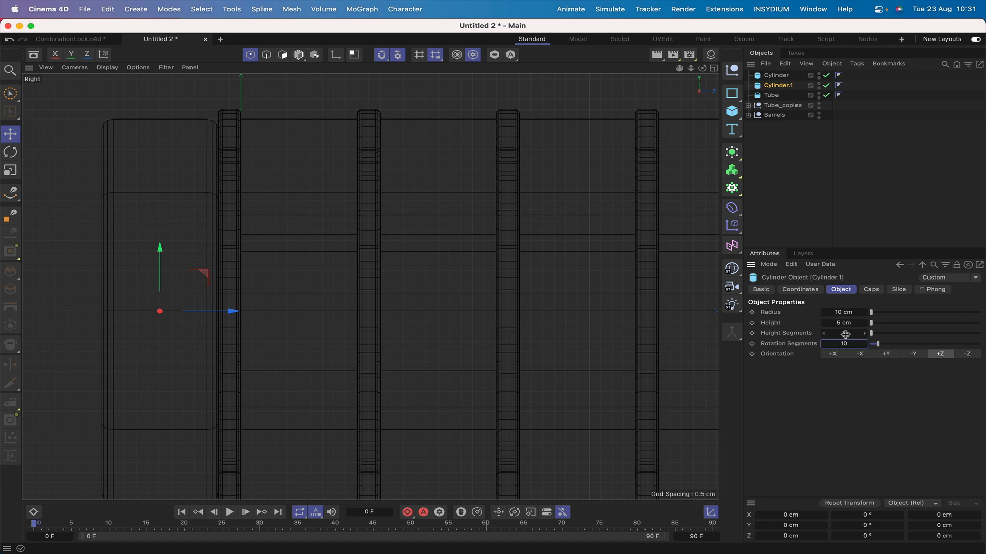
Set the Cylinder copy's cap segments to 2 and disable its fillet
left_click(870, 290)
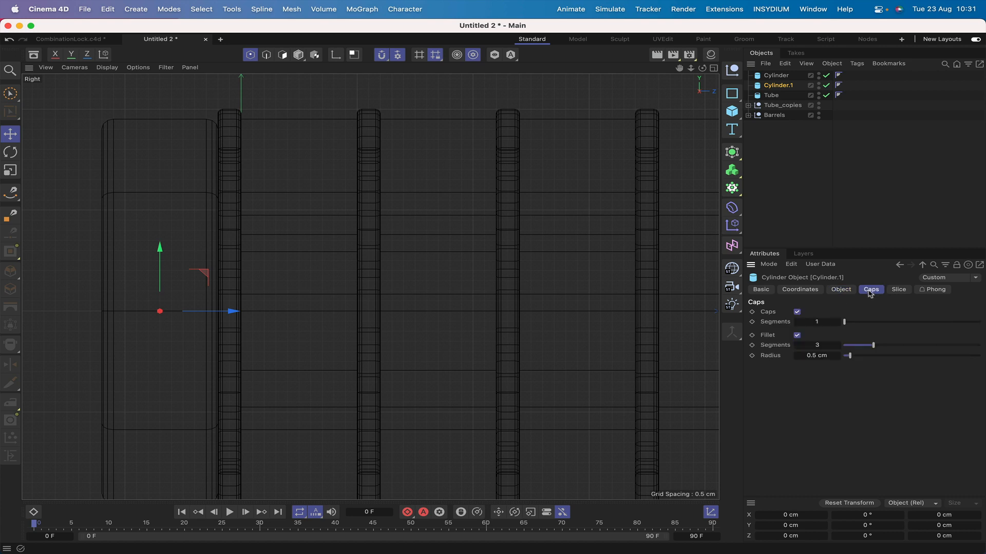
left_click(838, 324)
left_click(798, 336)
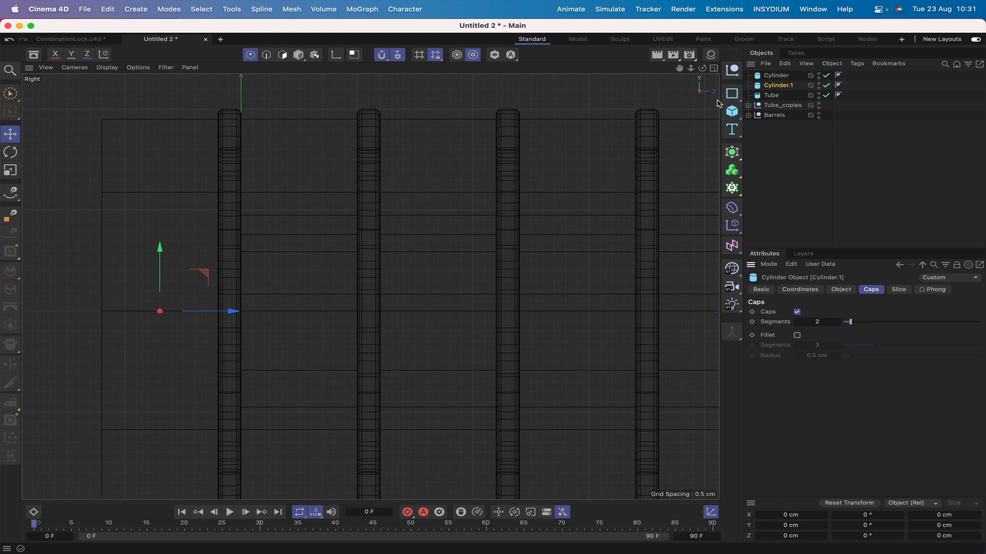
Convert the Cylinder copy into an editable polygon object in the perspective view
key("F1")
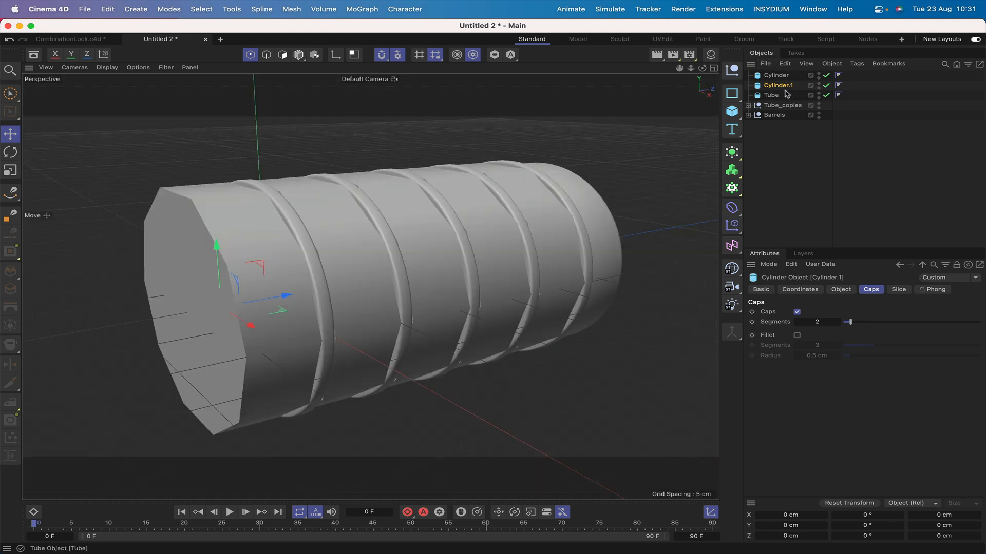
key("c")
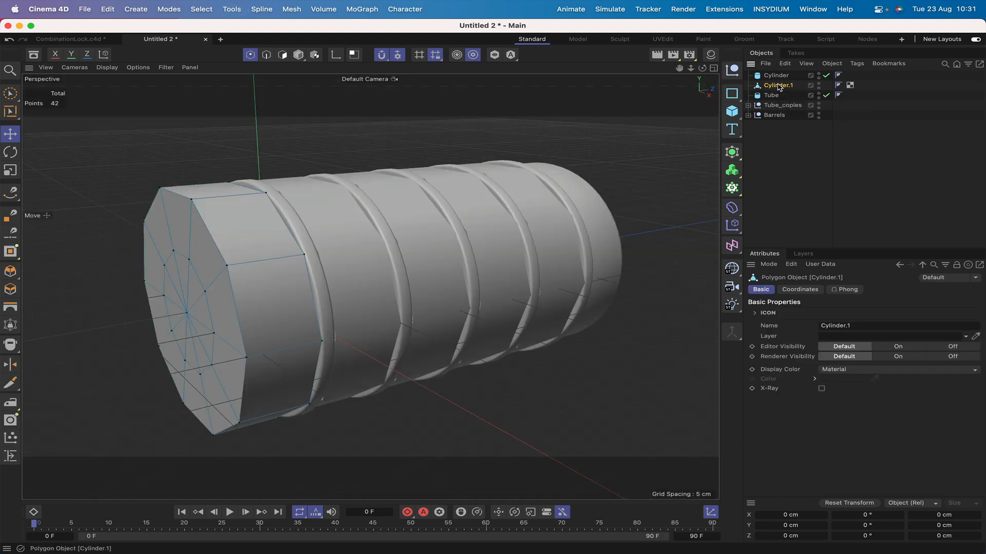
left_click(778, 85)
left_click(777, 83)
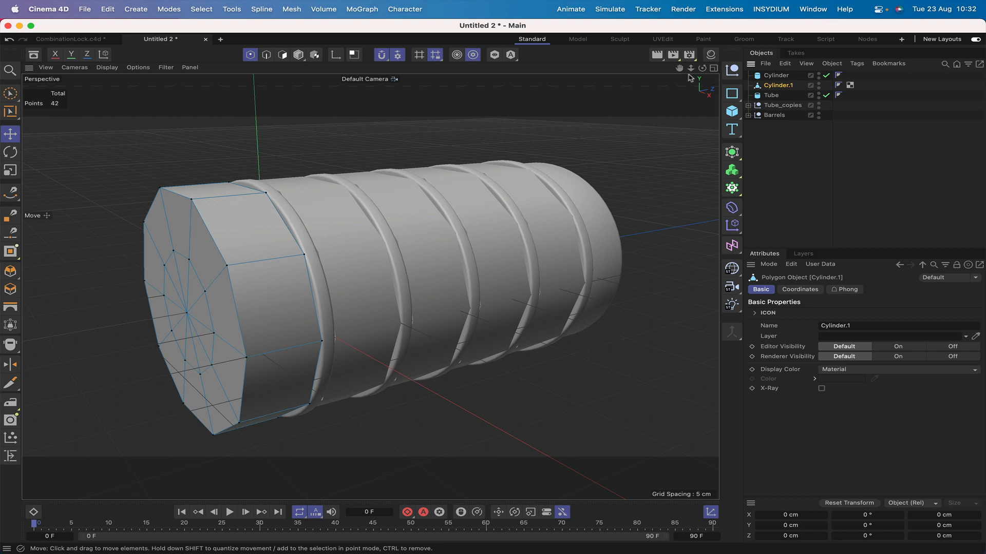
Set the perspective viewport's display to Lines shading with Isoparms so the lock's interior can be seen through
left_click_drag(701, 67, 682, 74)
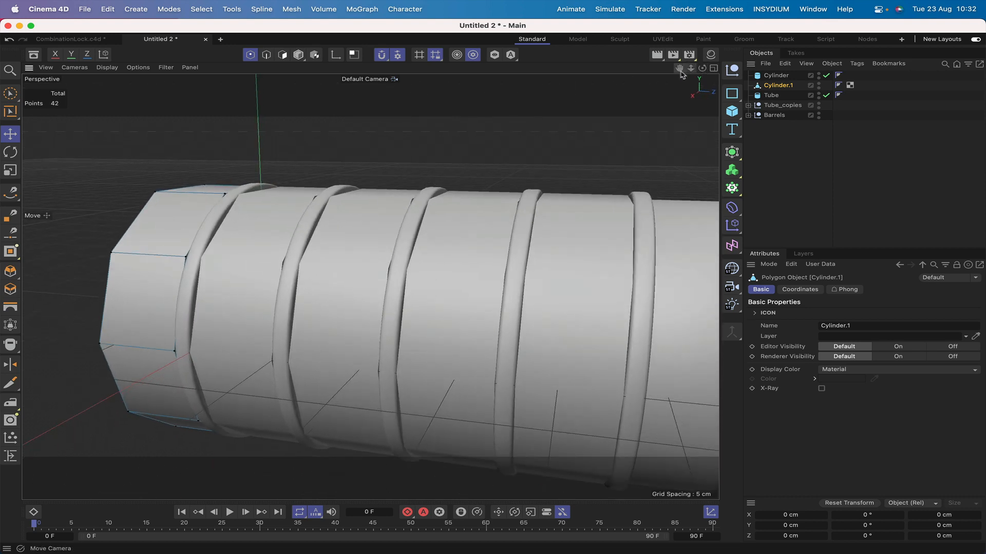
right_click_drag(593, 177, 534, 176)
left_click_drag(679, 67, 647, 55)
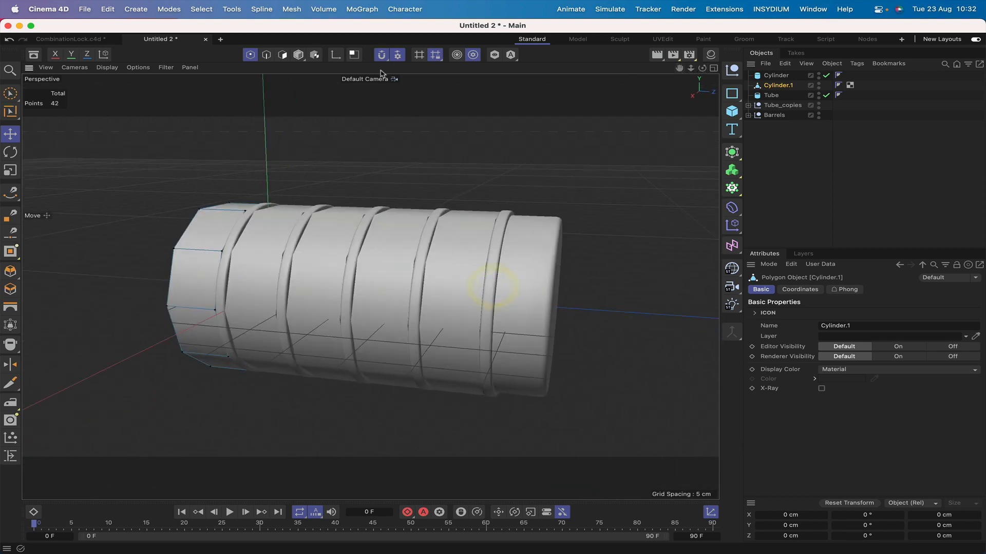
left_click(107, 67)
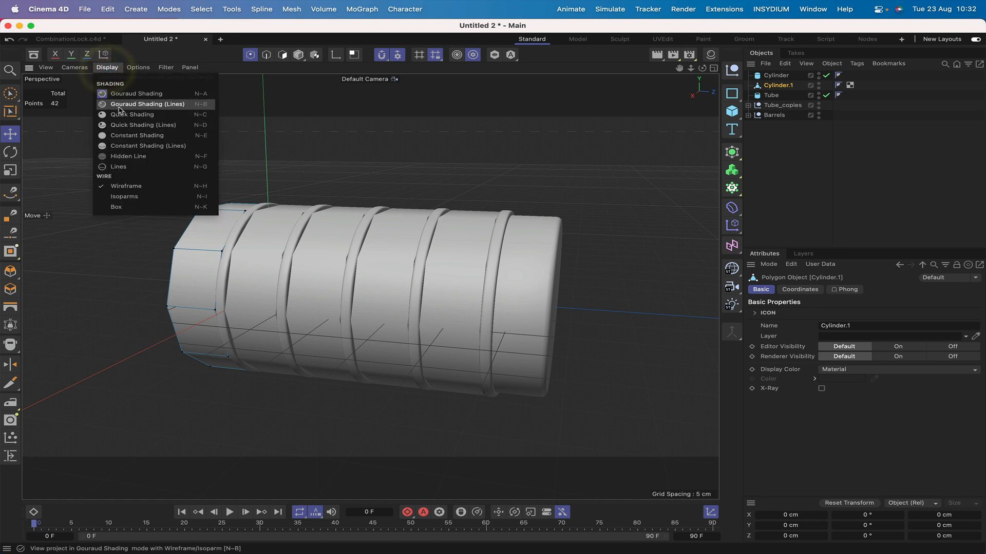
left_click(118, 167)
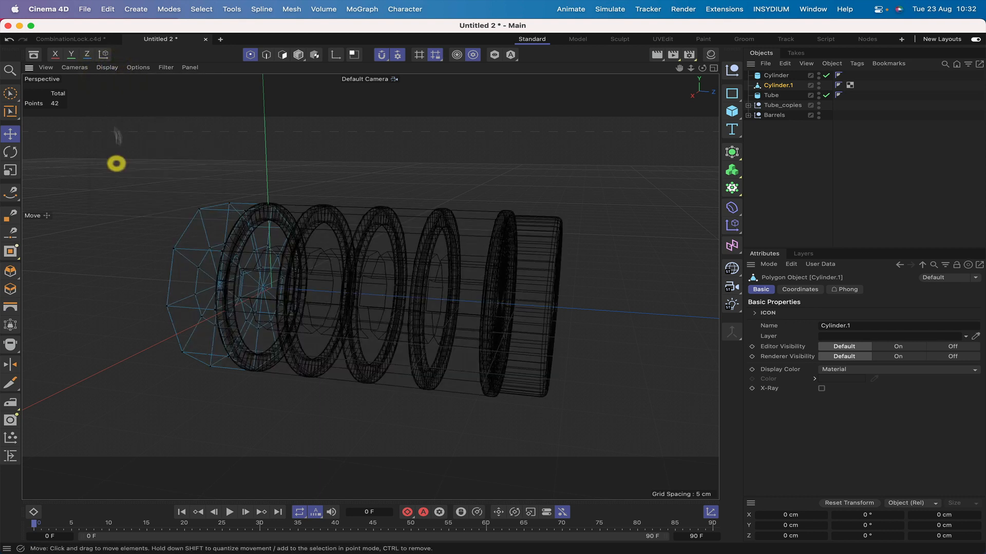
left_click(107, 67)
left_click(119, 196)
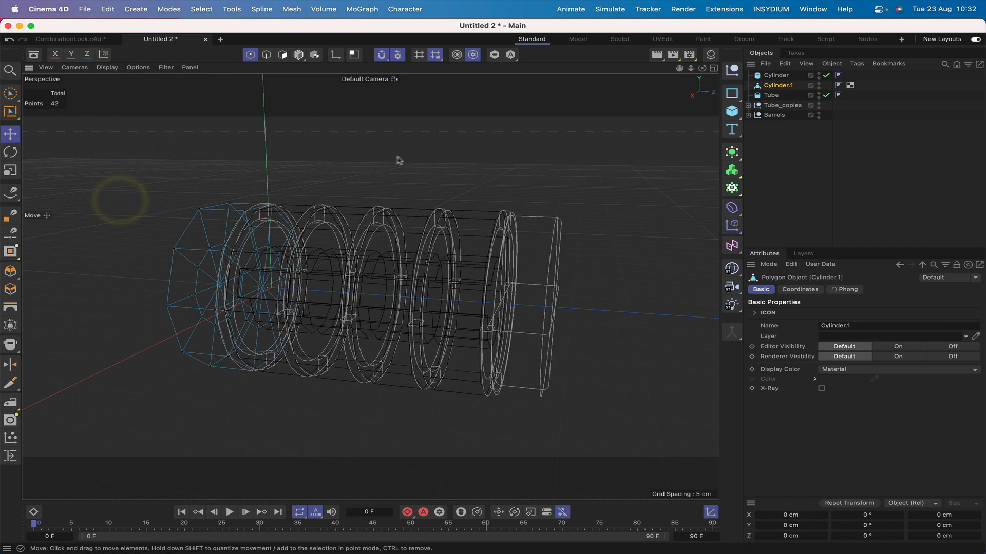
left_click_drag(701, 67, 675, 75)
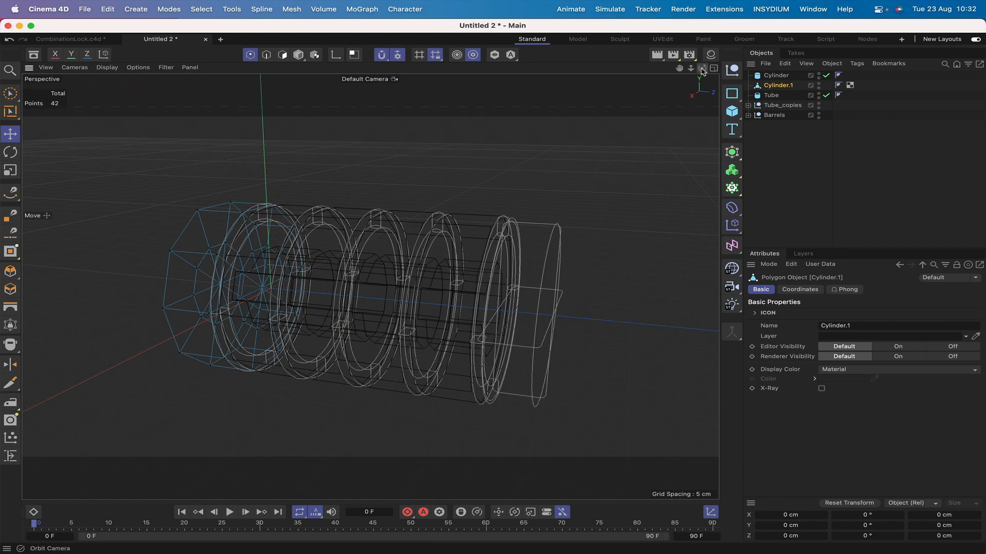
In polygon mode, loop-select the ten inner cap polygons on the editable cylinder's face against the first tube ring
left_click(266, 55)
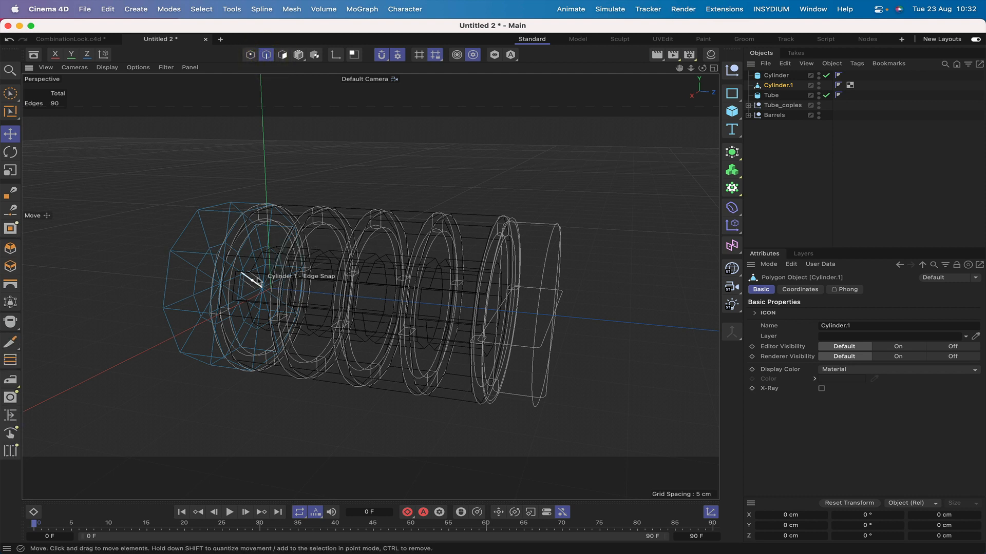
left_click(282, 54)
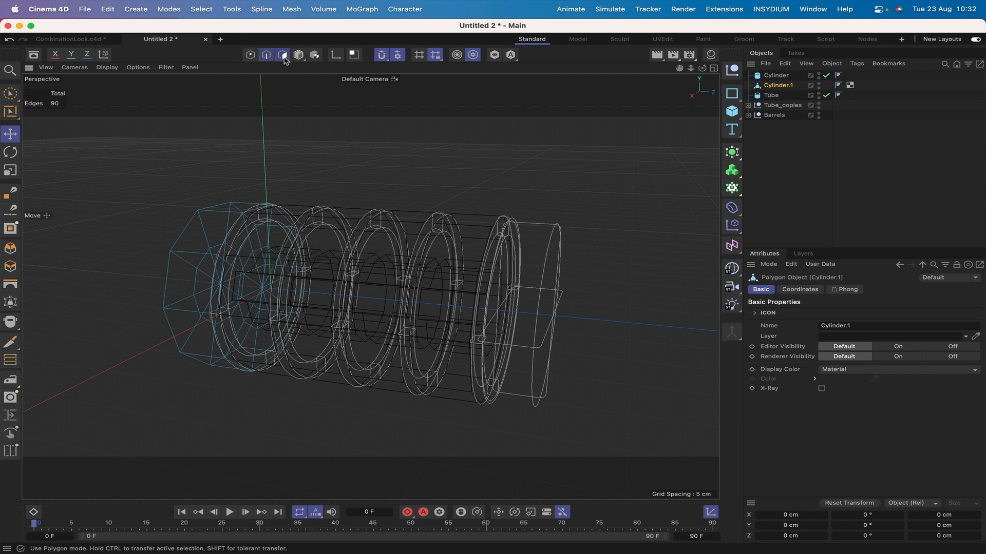
key("u")
key("l")
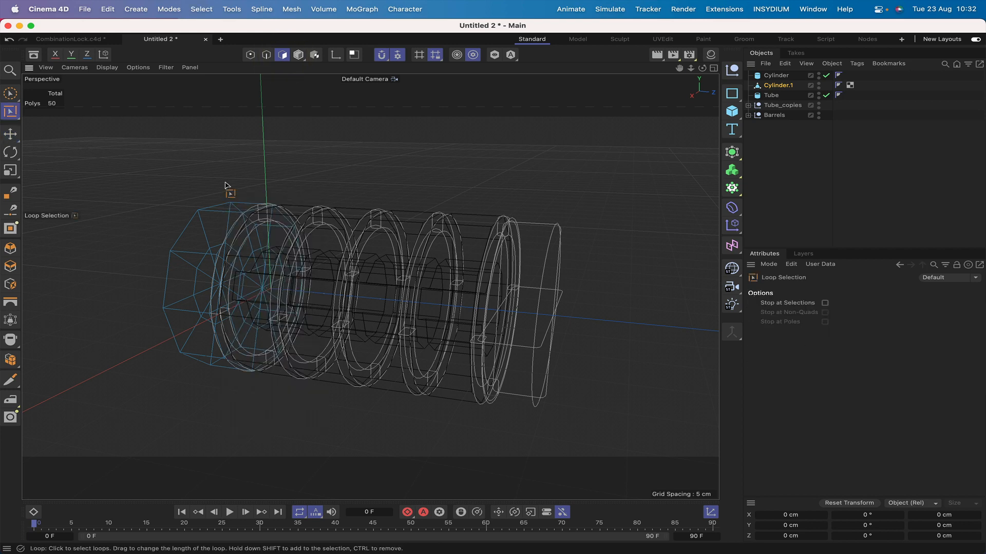
left_click(259, 279)
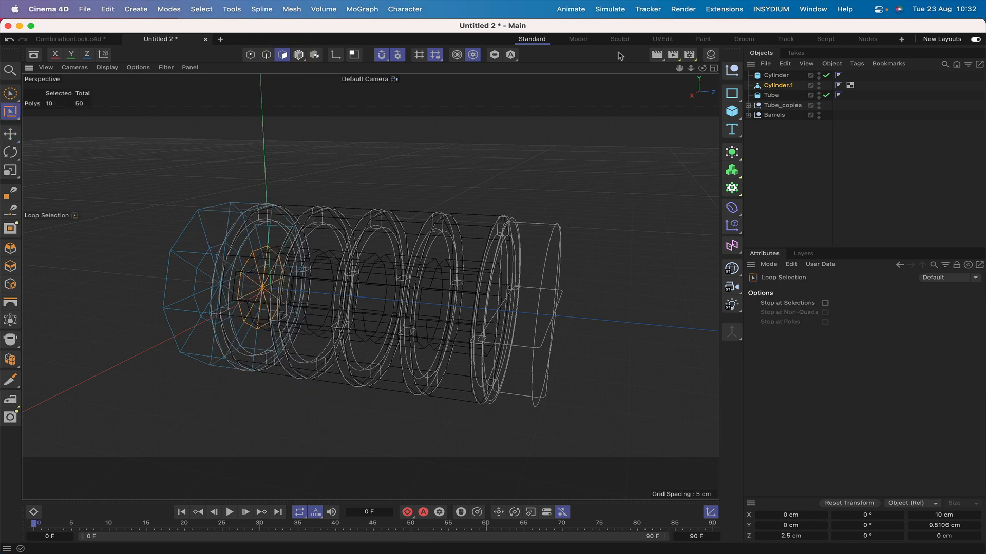
In the Right view, extrude the selected inner cap polygons 6 cm through the first ring and barrel
left_click_drag(702, 68, 667, 56)
mouse_move(262, 287)
left_mouse_down("alt")
mouse_move(262, 272)
mouse_move(280, 271)
mouse_move(262, 271)
left_mouse_up("alt")
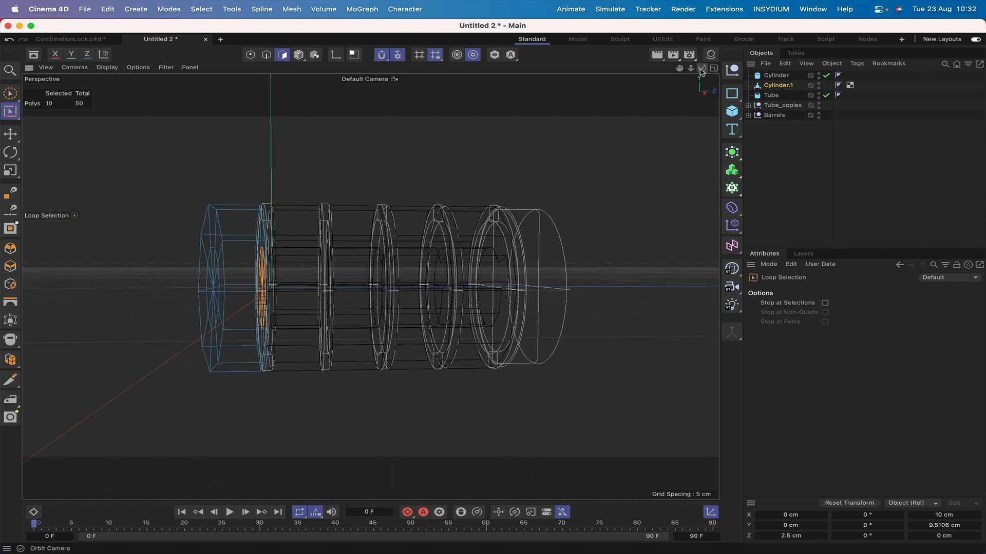
key("F3")
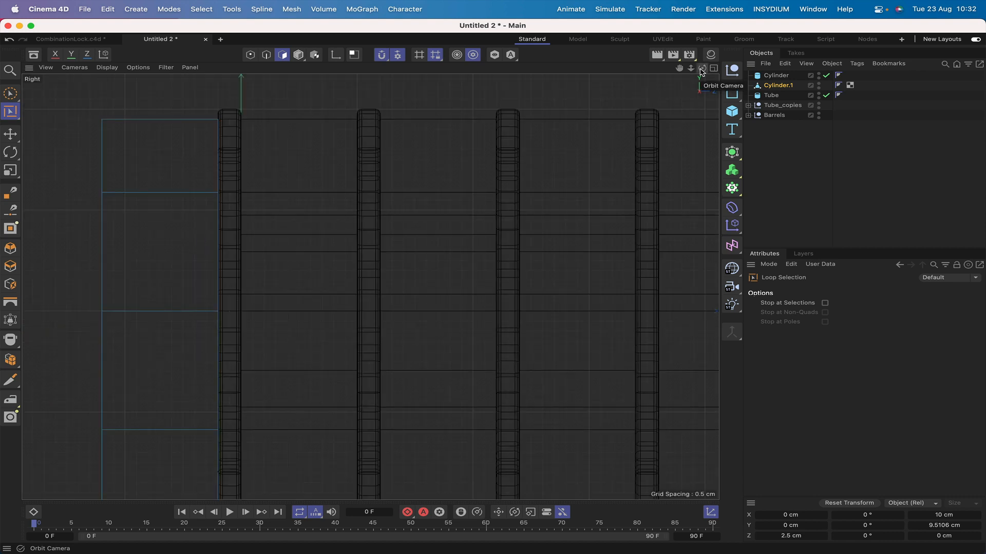
left_click_drag(679, 70, 654, 41)
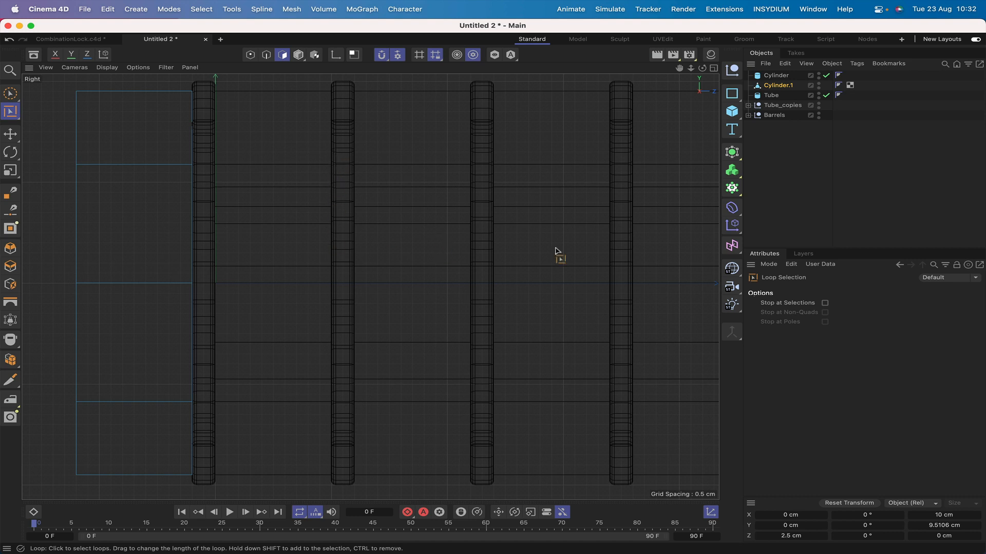
key("d")
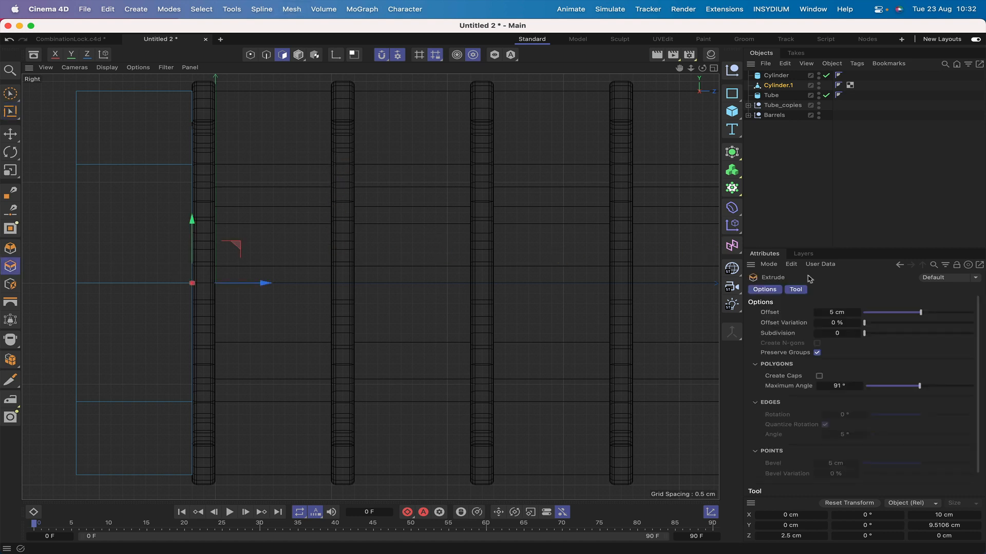
left_click(829, 313)
type("6")
key("Return")
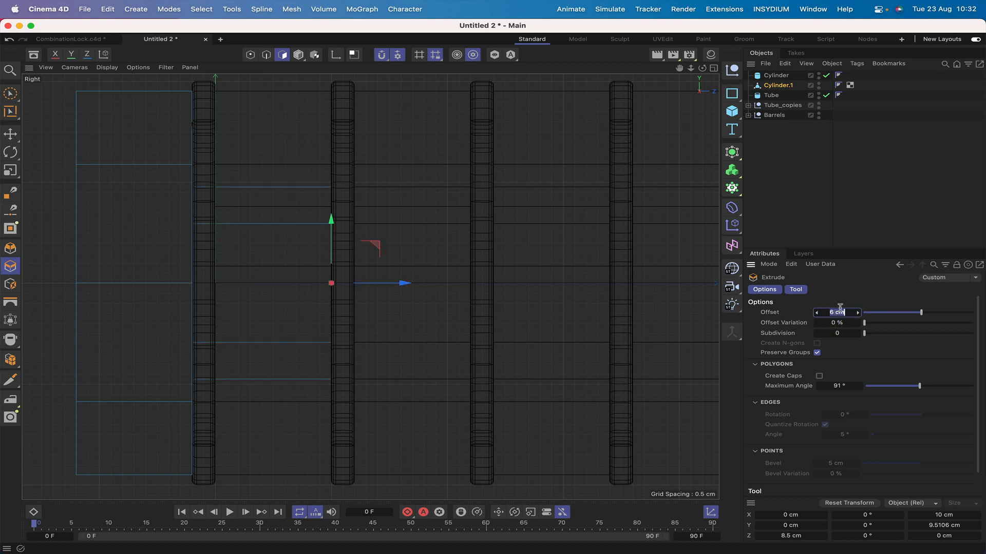
Add a new extrusion of the selected cap polygons with an offset of 1 cm, across the second tube ring
scroll(883, 461, "down", 2)
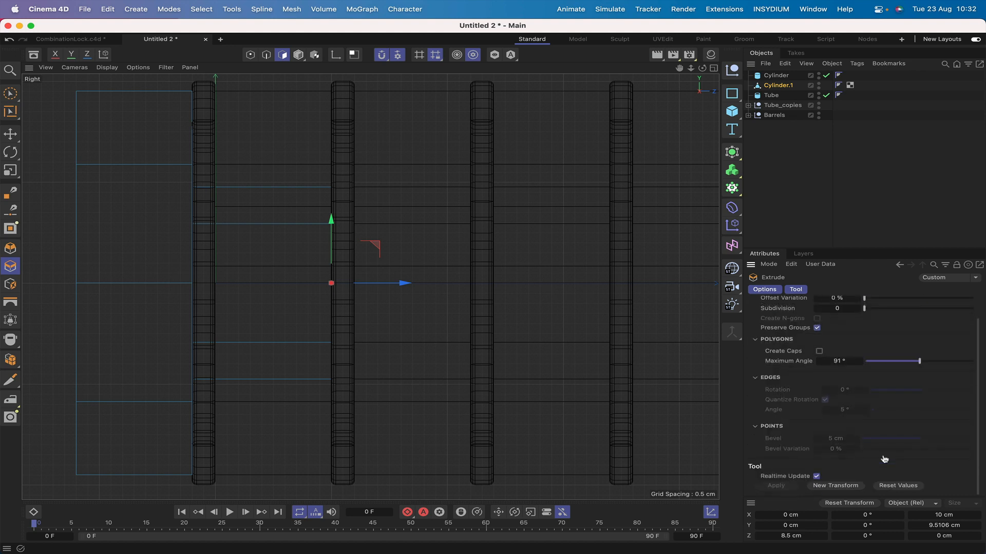
left_click(851, 486)
scroll(891, 349, "up", 2)
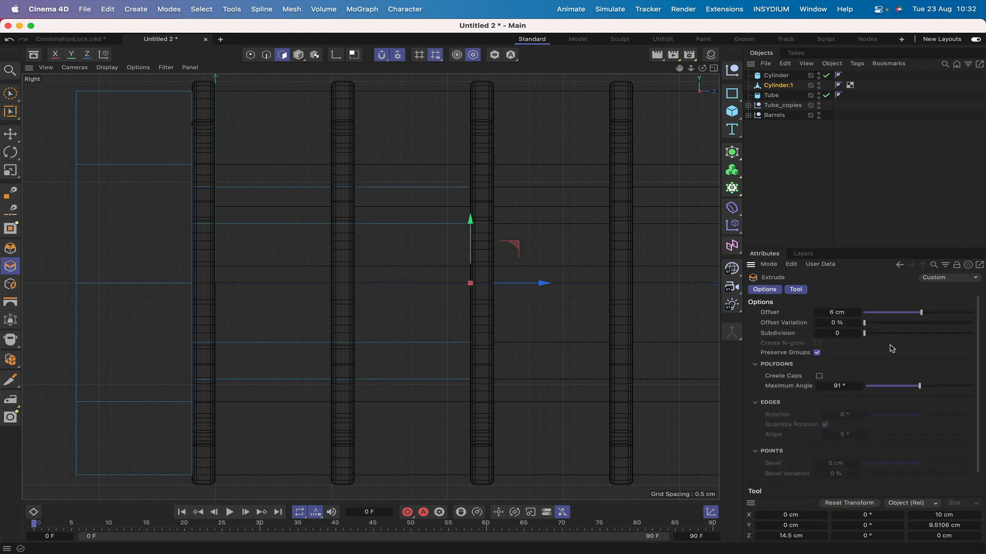
double_click(833, 313)
type("1")
key("Return")
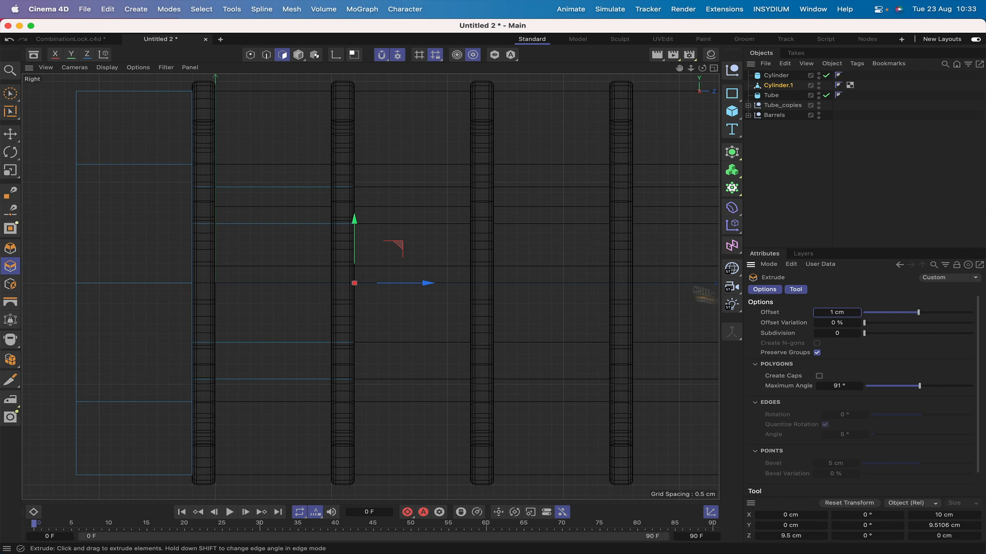
scroll(871, 479, "down", 2)
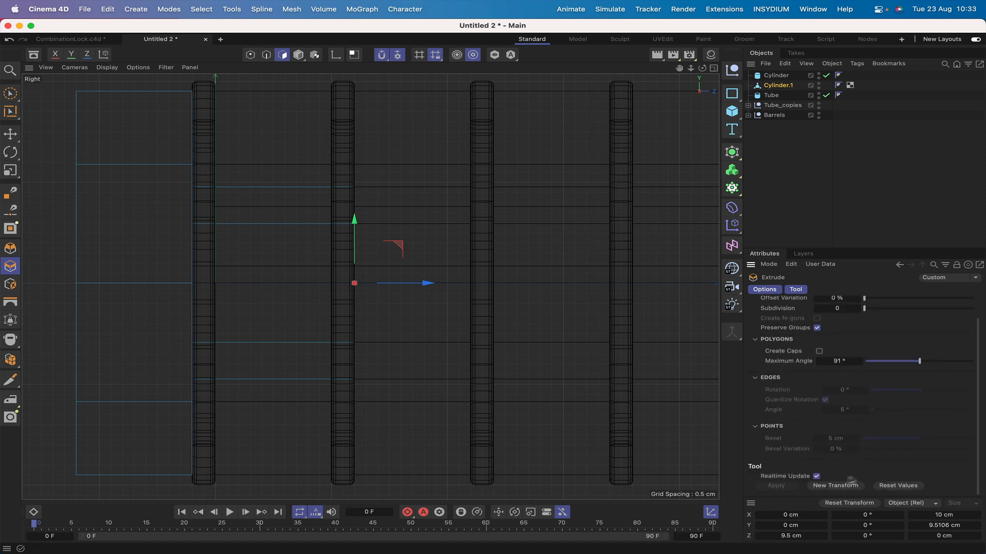
left_click(838, 487)
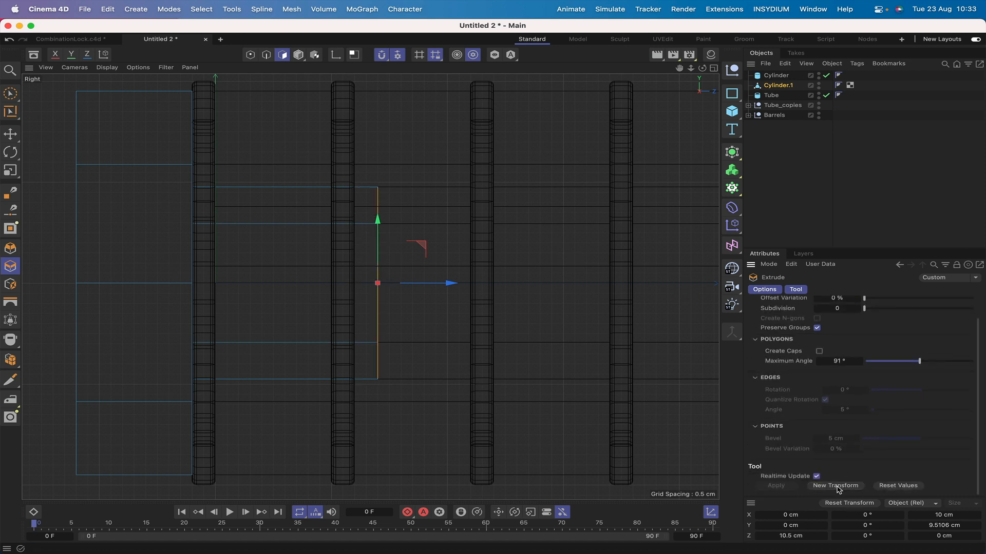
key("super+z")
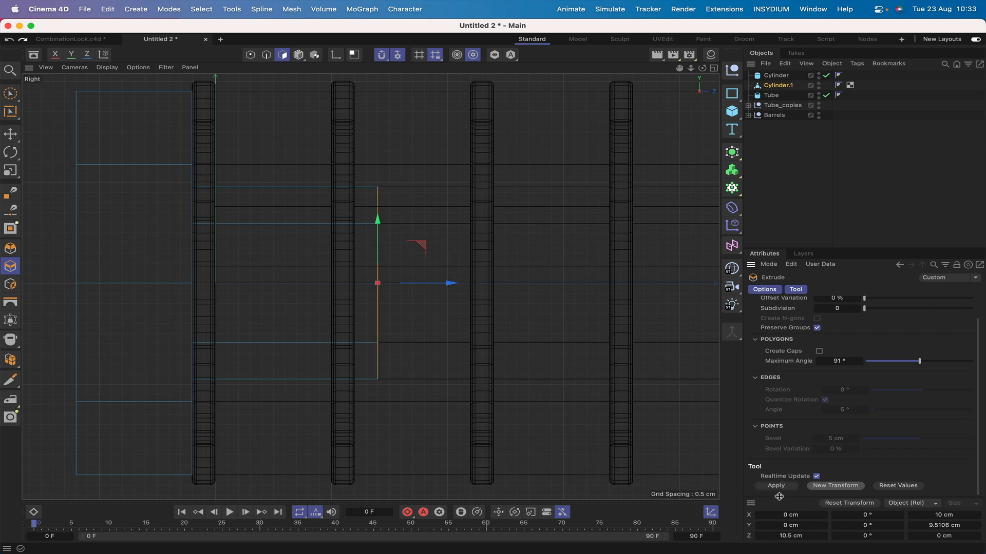
scroll(842, 324, "up", 2)
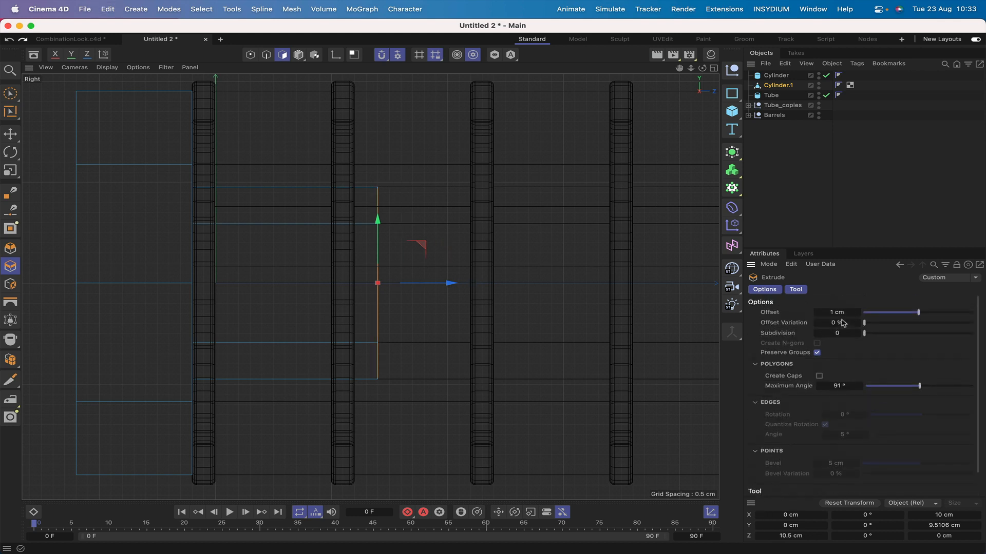
left_click(832, 310)
key("super+z")
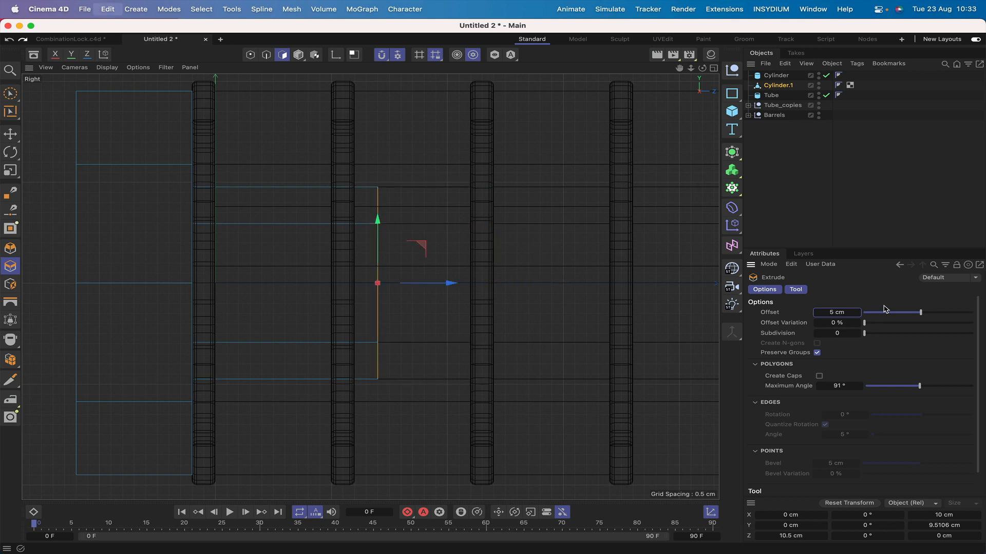
key("super+z")
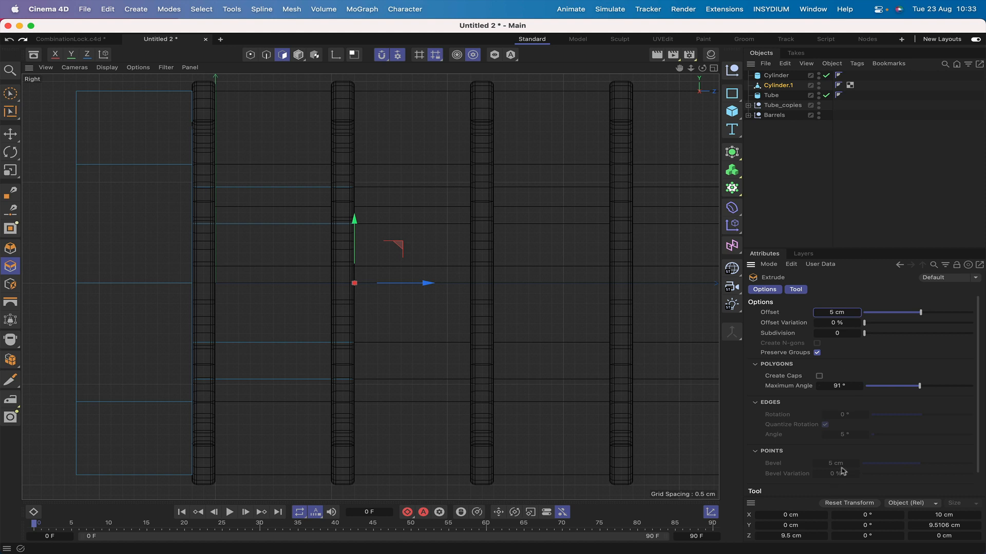
Extrude the core's end polygons a further 5 cm along the second barrel and hide the coordinates manager
scroll(843, 471, "down", 2)
left_click(831, 487)
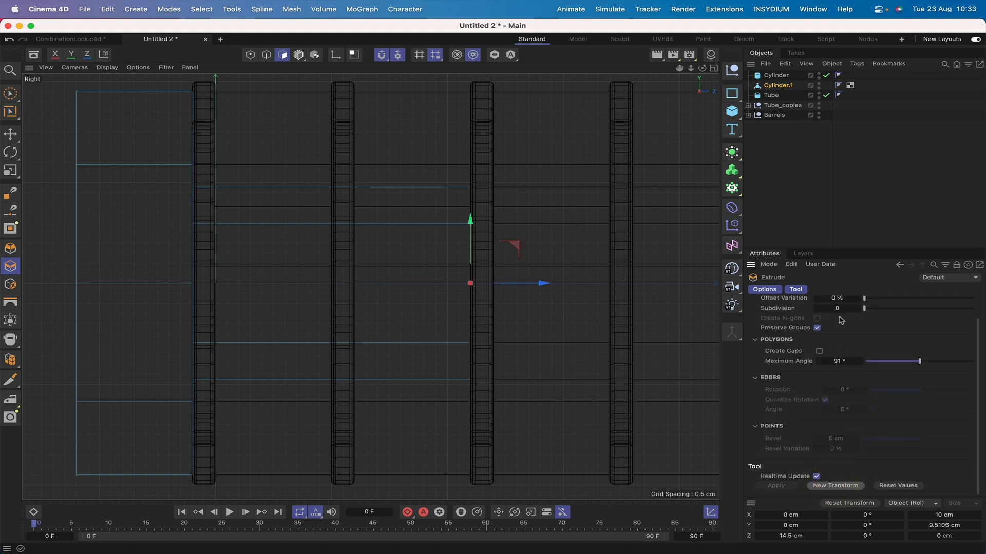
scroll(840, 321, "up", 2)
scroll(821, 439, "down", 2)
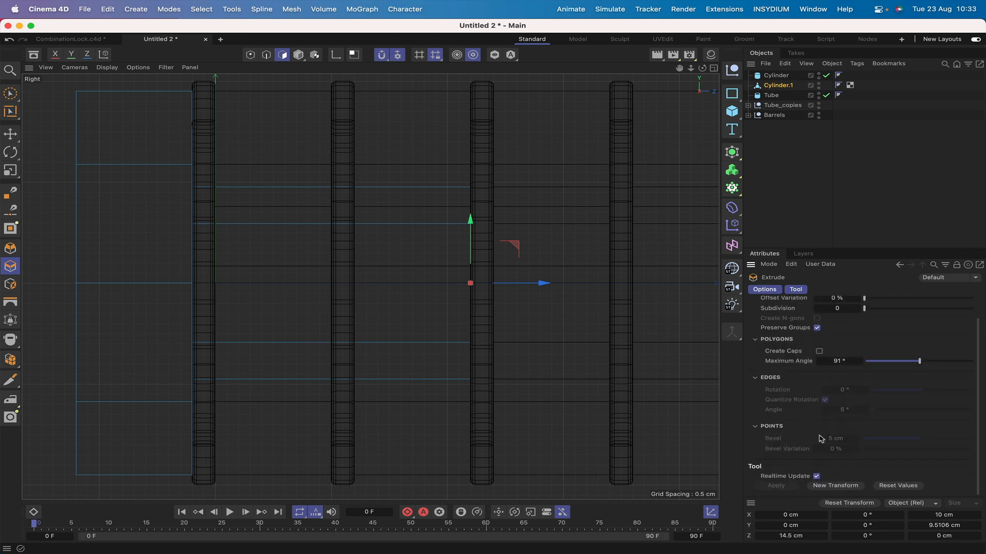
left_click(710, 512)
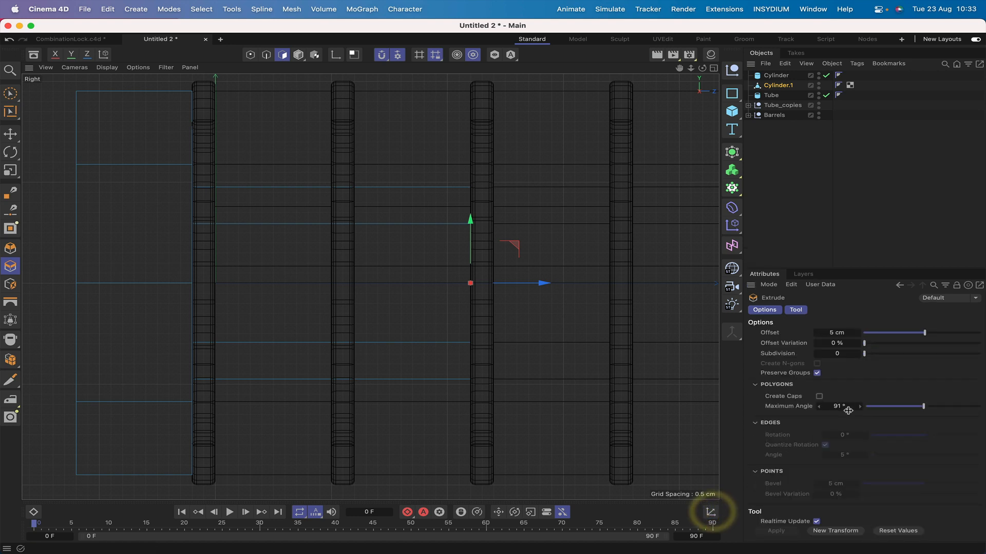
Add another extrusion of the core's end polygons with an offset of 1 cm, across the third tube ring
left_click(836, 333)
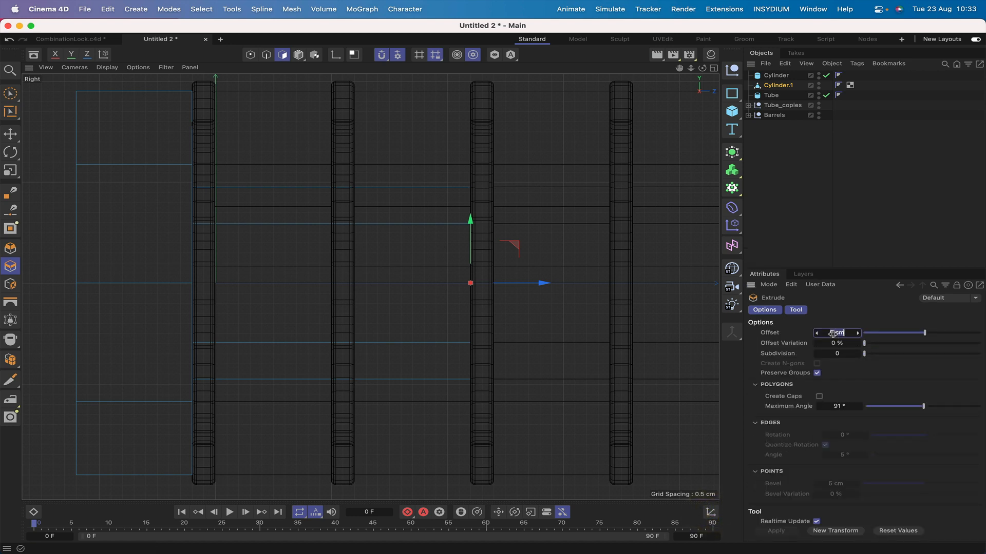
left_click(830, 531)
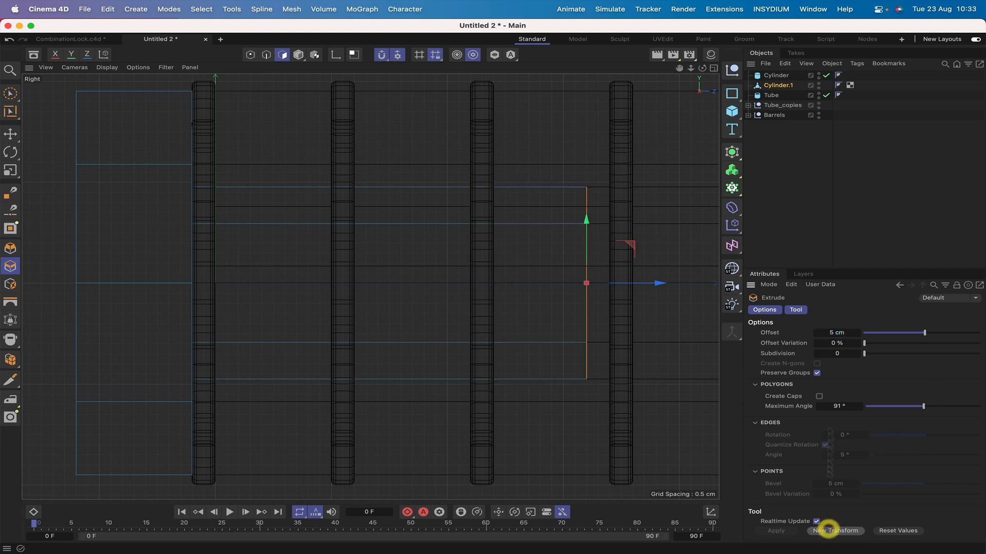
left_click(832, 334)
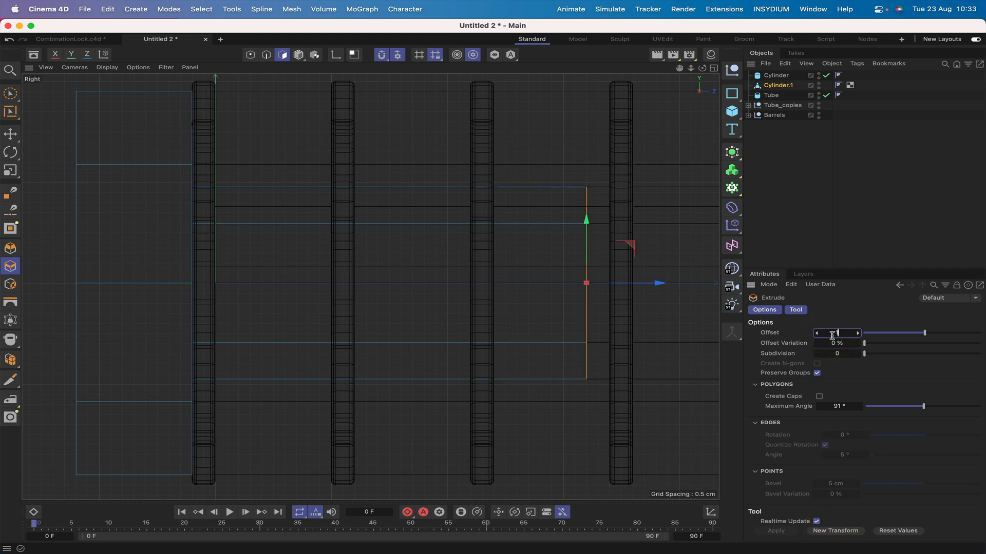
type("-1")
key("Return")
Add a new 5 cm extrusion of the core's end polygons along the third barrel, up to the fourth ring
left_click(832, 531)
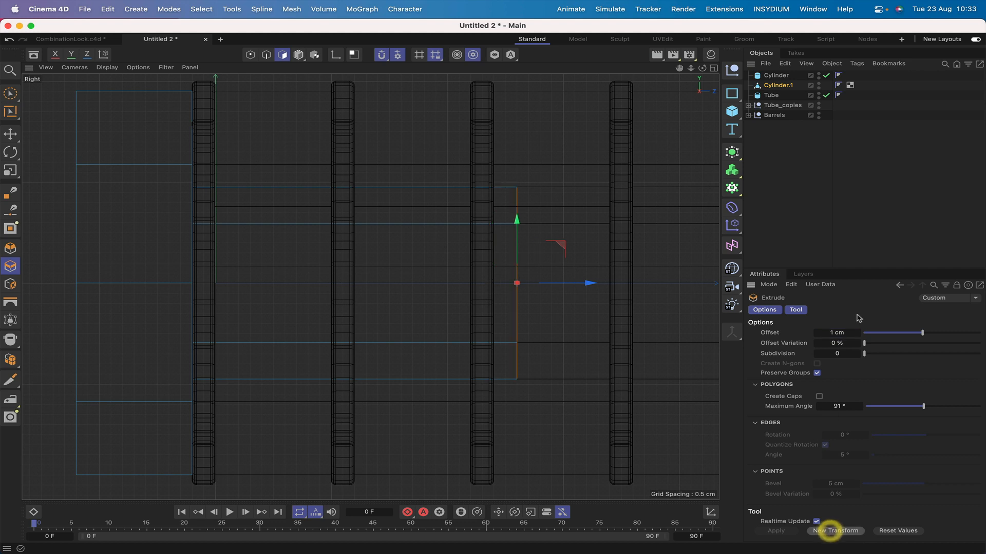
left_click(833, 334)
type("5")
key("Return")
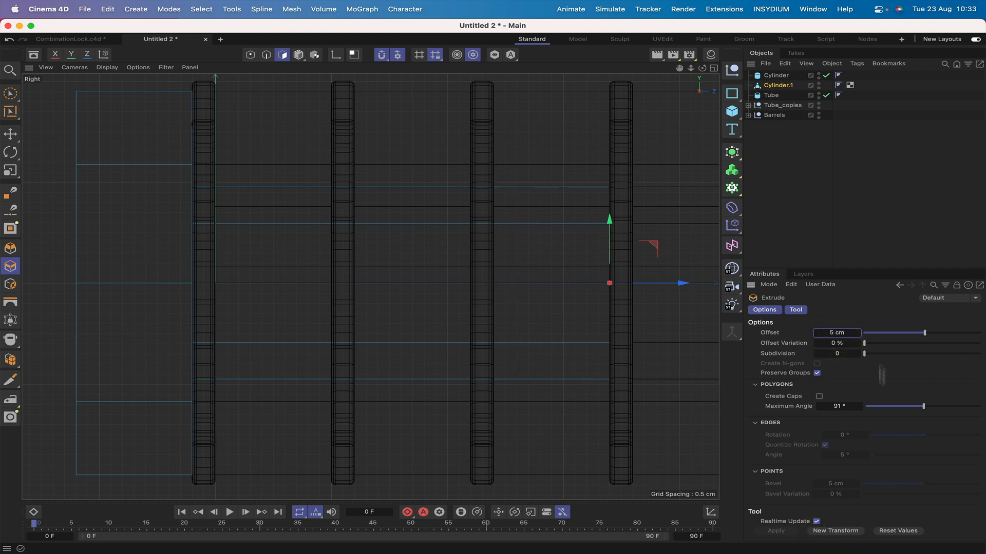
Add a new extrusion of the core's end polygons with an offset of 1 cm, across the fourth tube ring
left_click(835, 531)
left_click(836, 333)
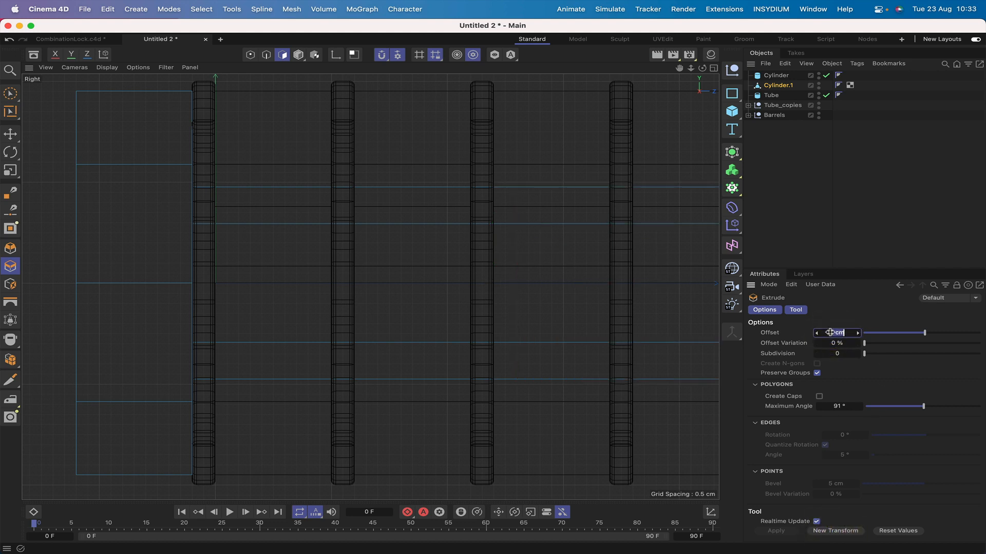
type("1")
key("Return")
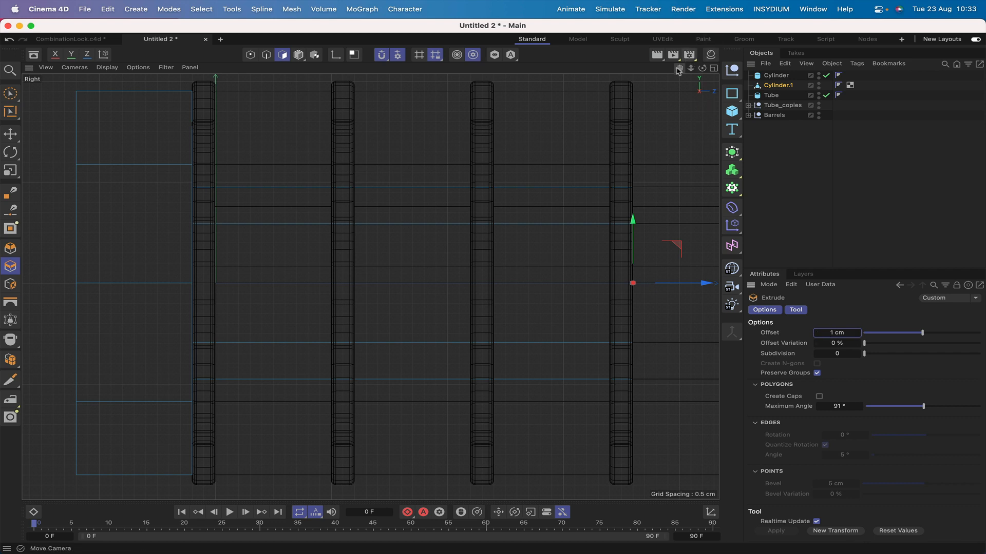
Extrude the core's end polygons another 5 cm along the fourth barrel, up to the last tube ring
left_click_drag(679, 69, 550, 73)
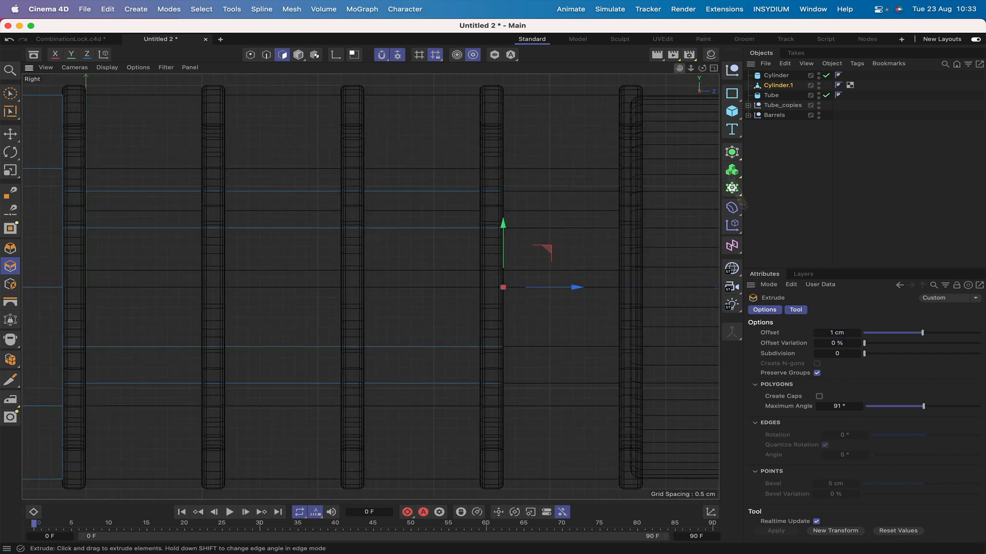
left_click(836, 532)
left_click(832, 334)
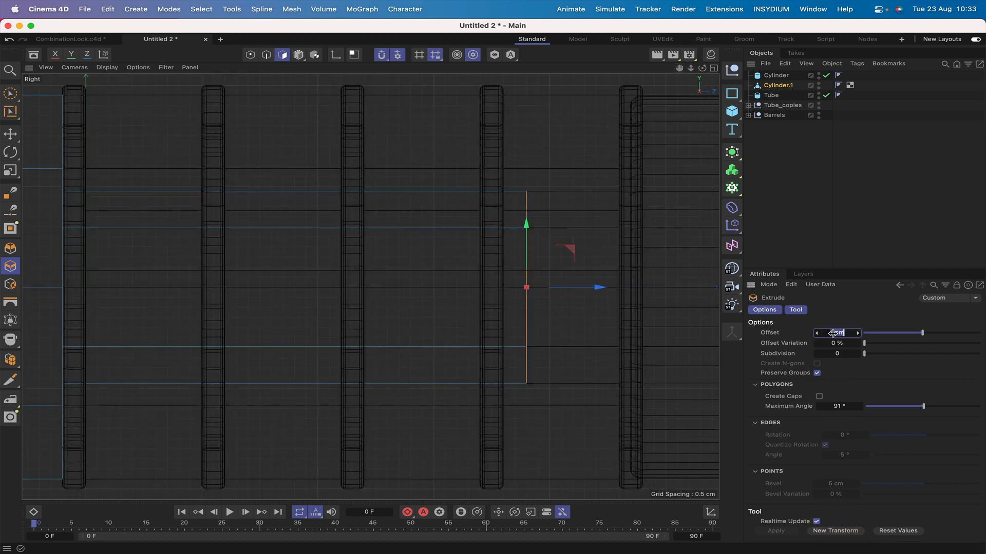
type("5")
key("Return")
Add a final extrusion of the core's end polygons with an offset of 1 cm, across the last tube ring
left_click(835, 532)
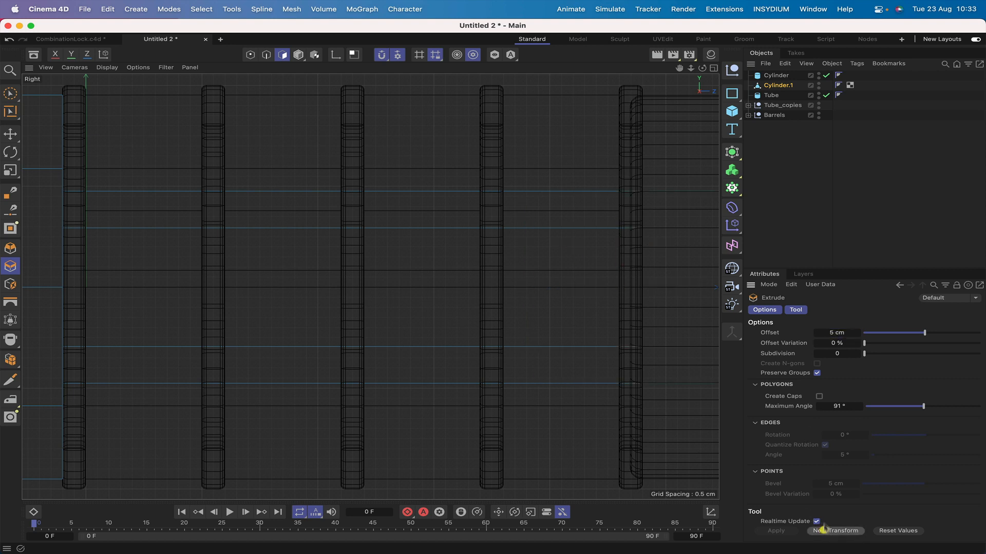
left_click(832, 331)
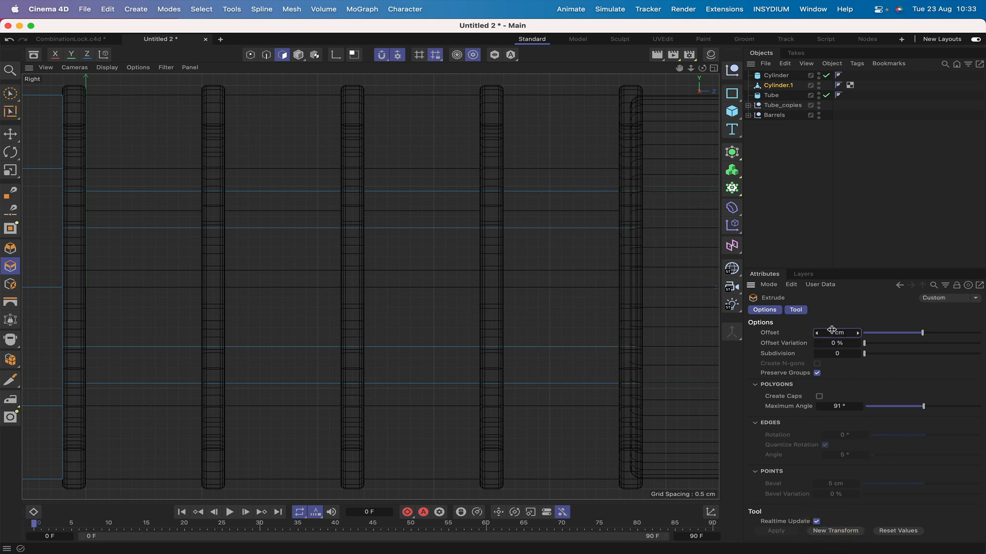
key("Return")
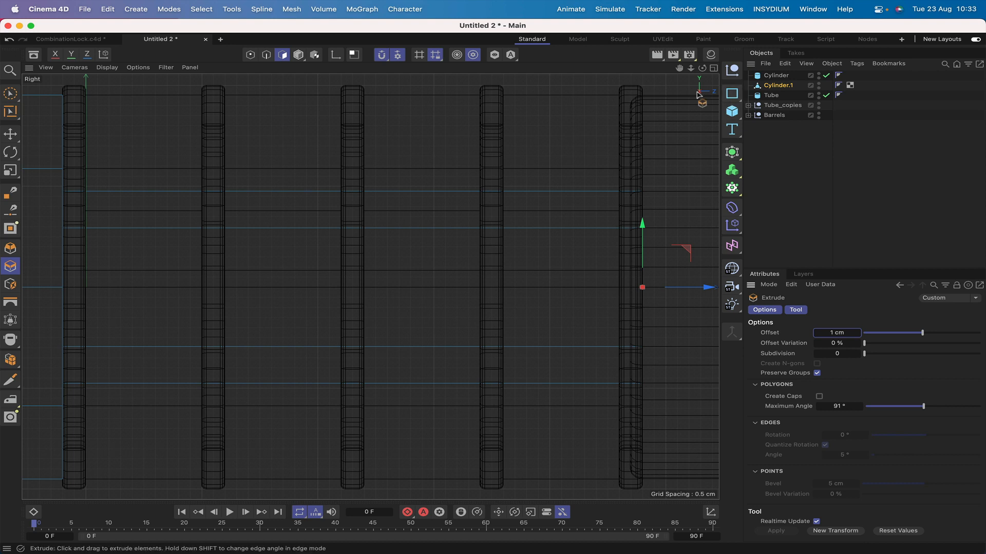
In the perspective view, select the four narrow 1 cm side polygons lying in one row along the core with Live Selection
key("F1")
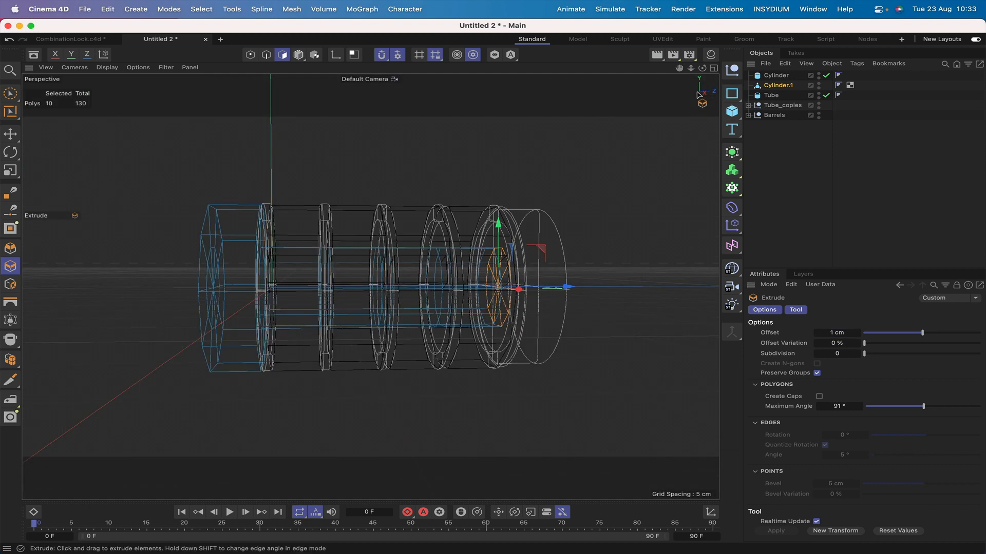
left_click_drag(701, 67, 670, 95)
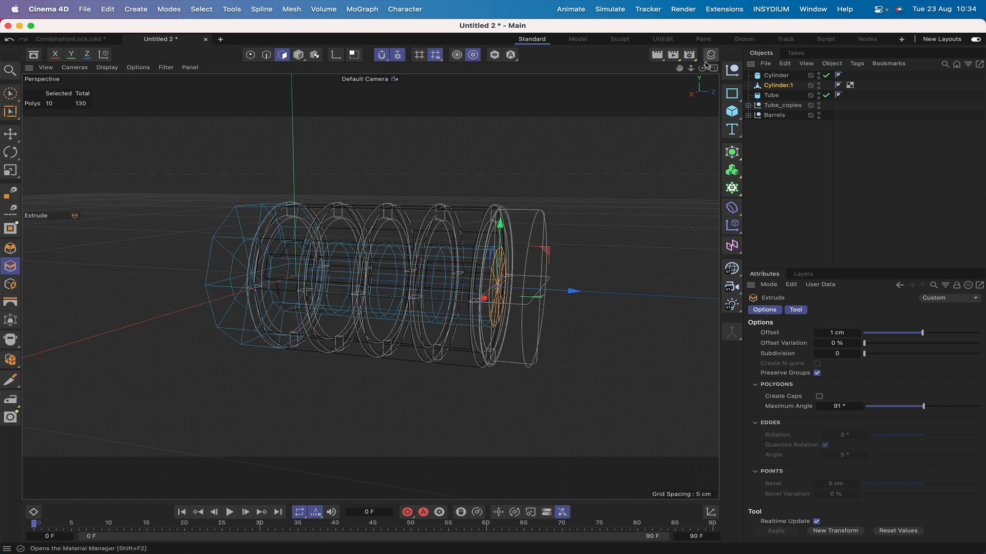
left_click_drag(702, 68, 744, 82)
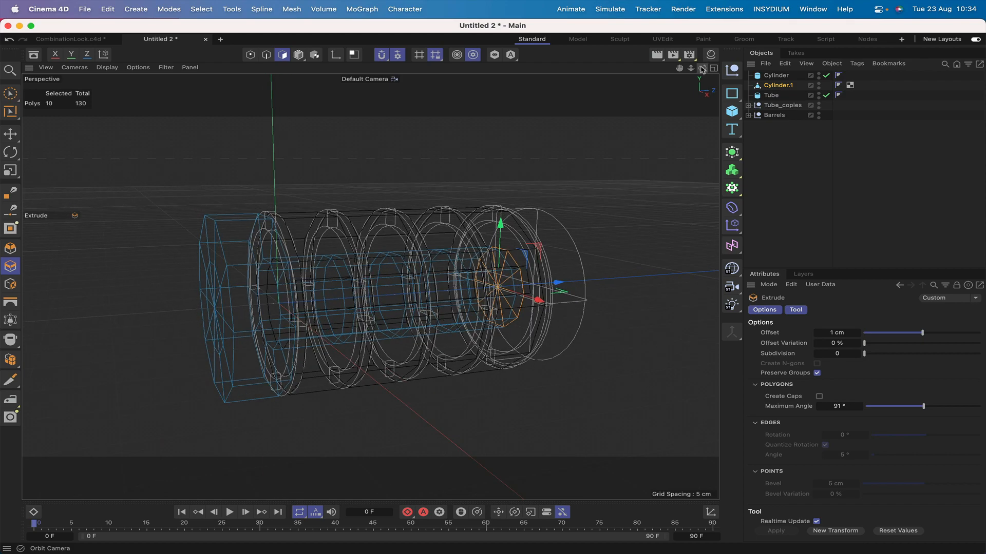
scroll(370, 287, "up", 10)
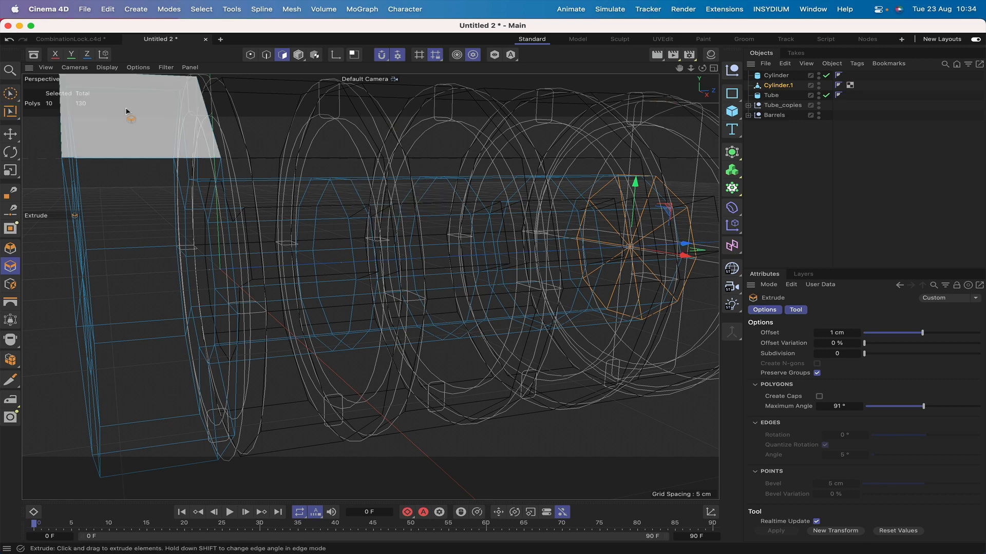
left_click(10, 93)
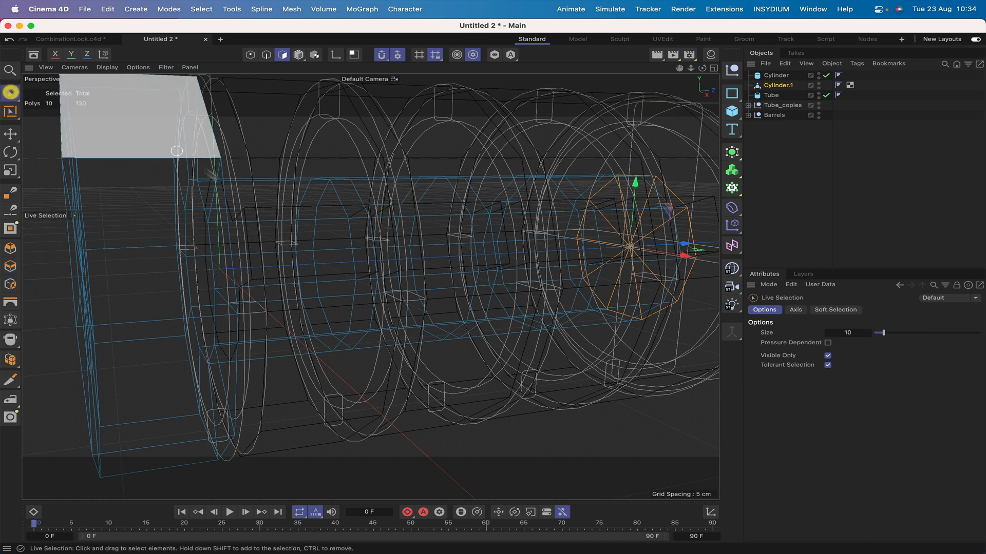
left_click(362, 237)
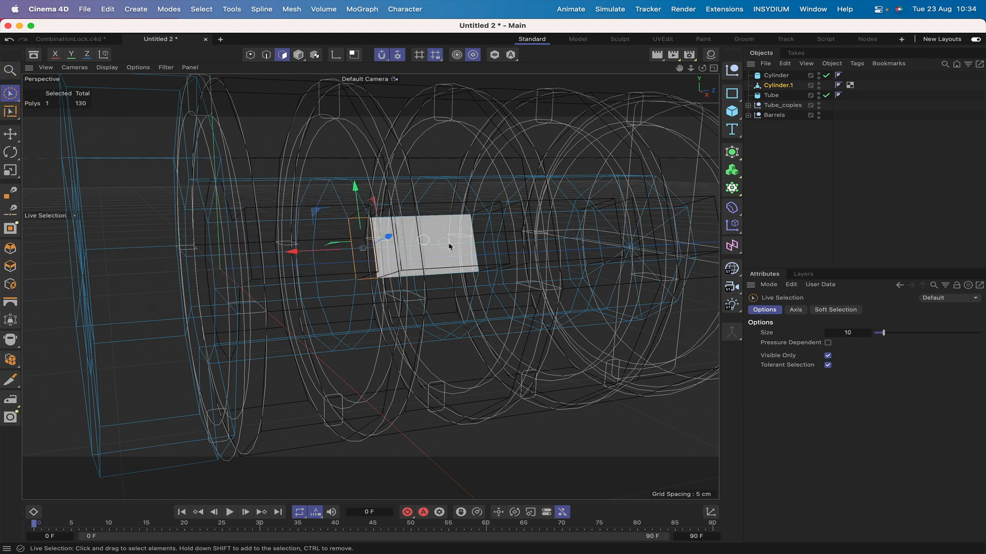
left_click(485, 247, "shift")
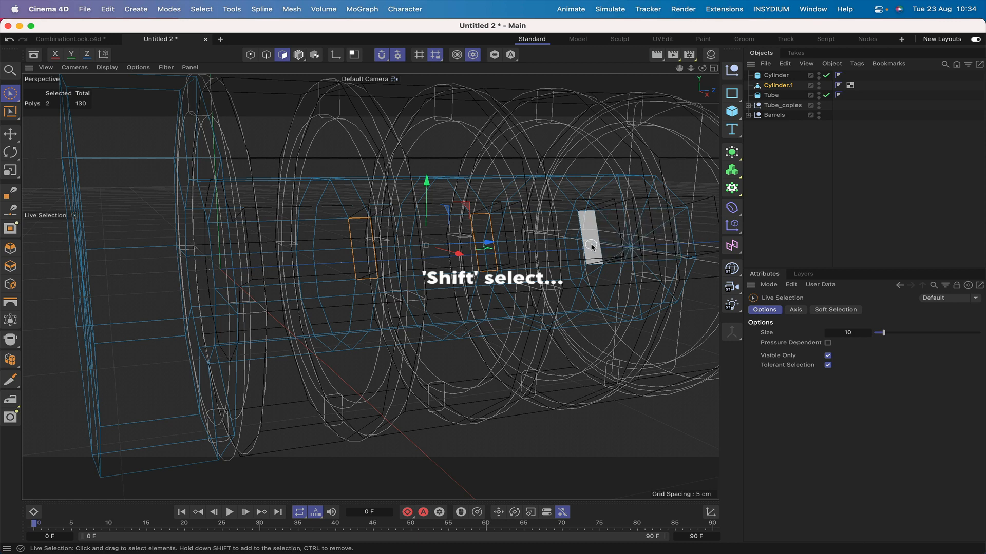
left_click(592, 247, "shift")
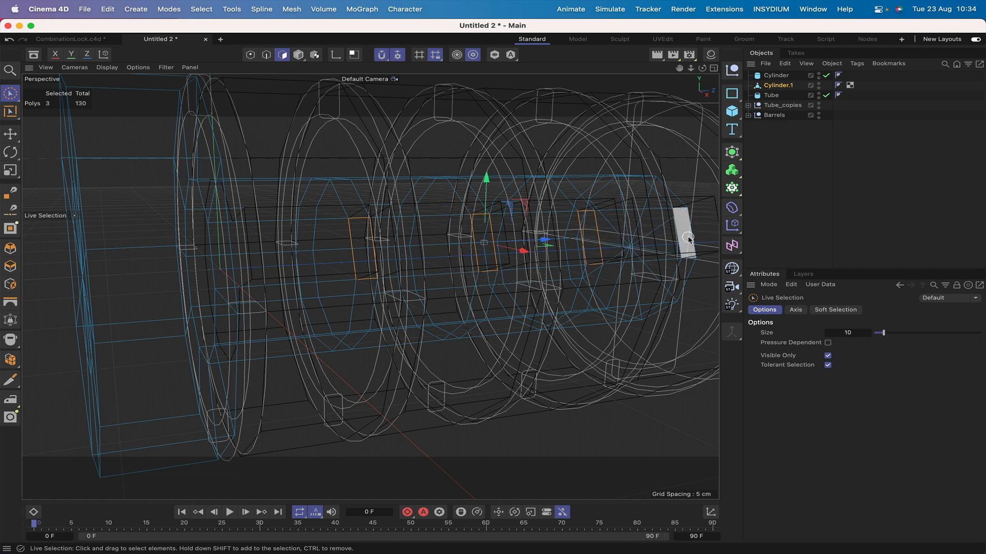
left_click(688, 237, "shift")
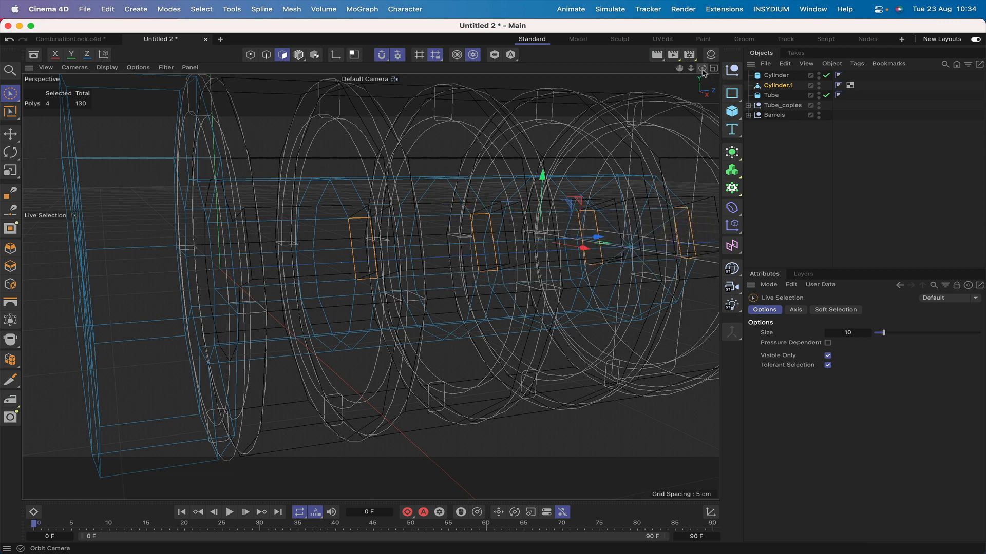
Extrude the four selected core polygons outward with an offset of 7 cm, working in the front view
mouse_move(701, 67)
left_mouse_down()
mouse_move(667, 69)
mouse_move(718, 68)
left_mouse_up()
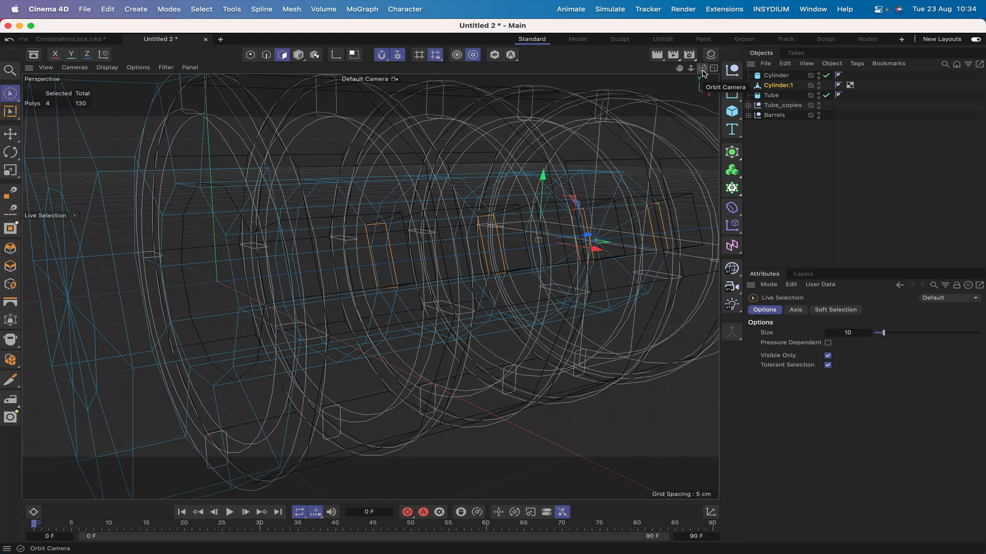
key("F4")
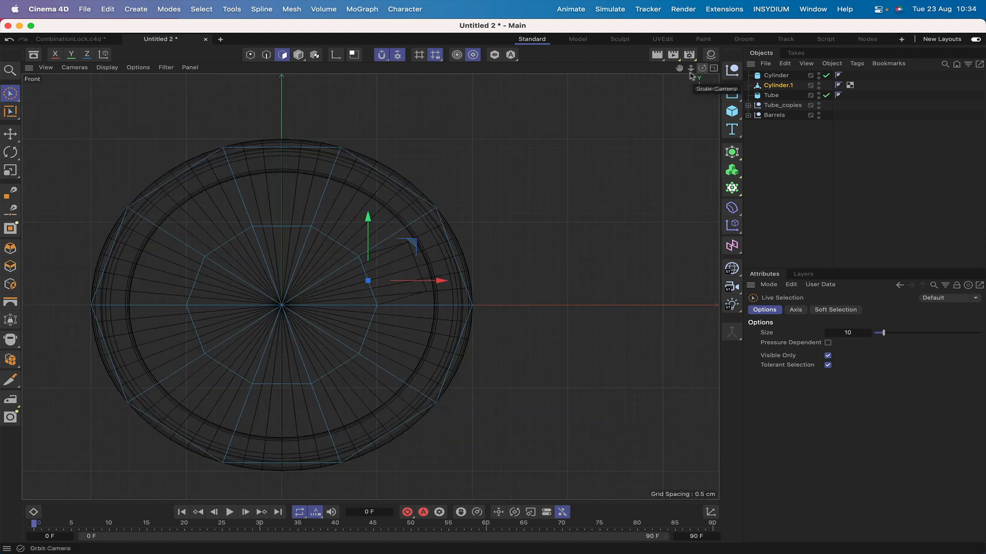
scroll(368, 282, "up", 5)
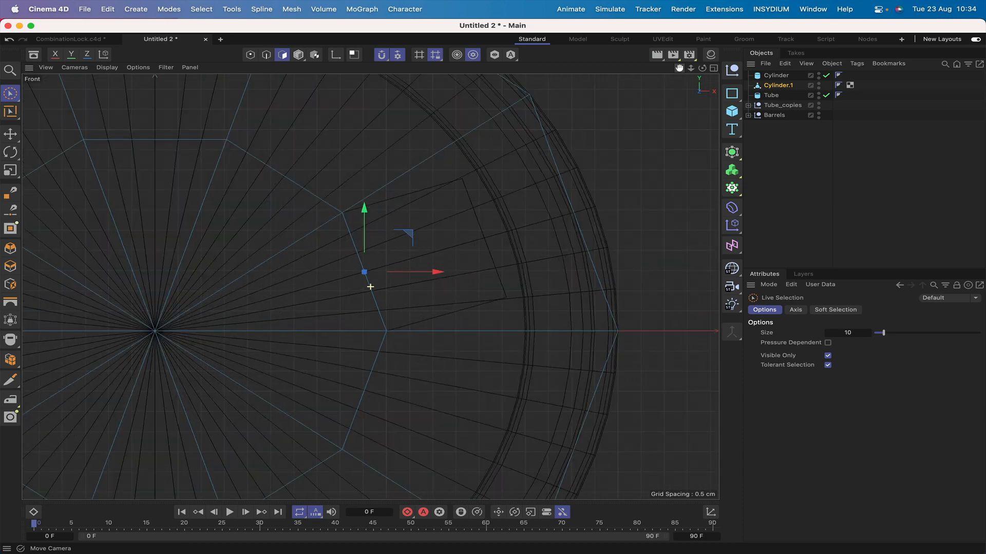
left_click(485, 211)
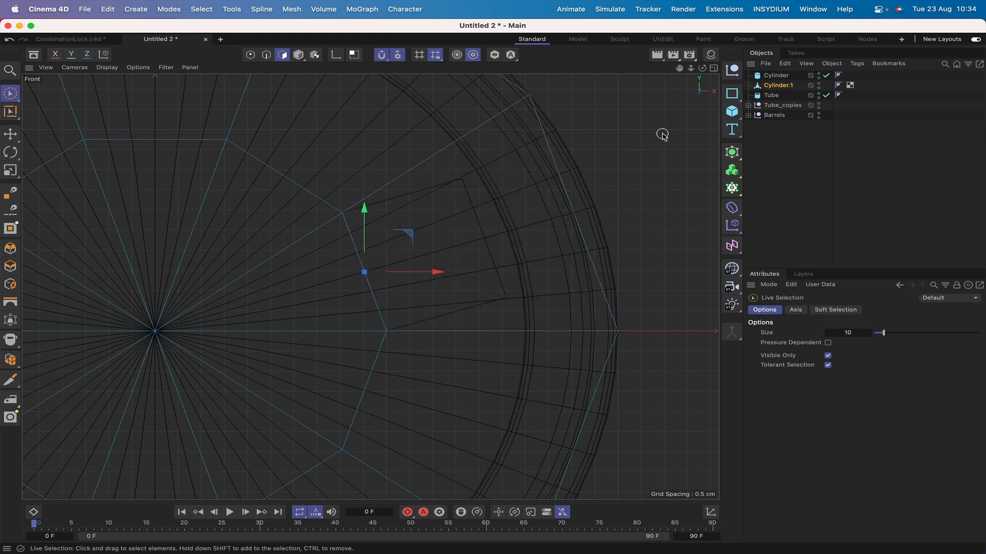
key("d")
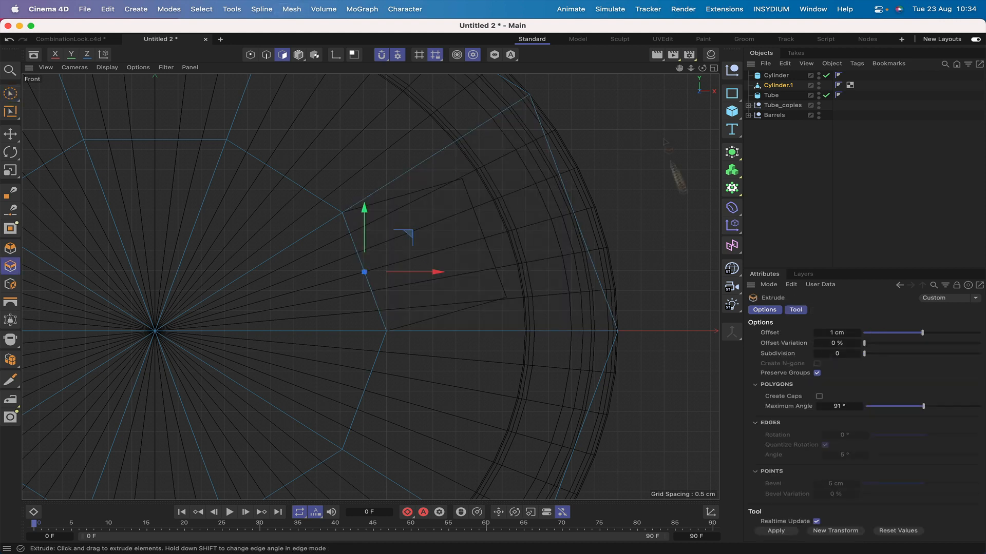
left_click(834, 332)
type("7")
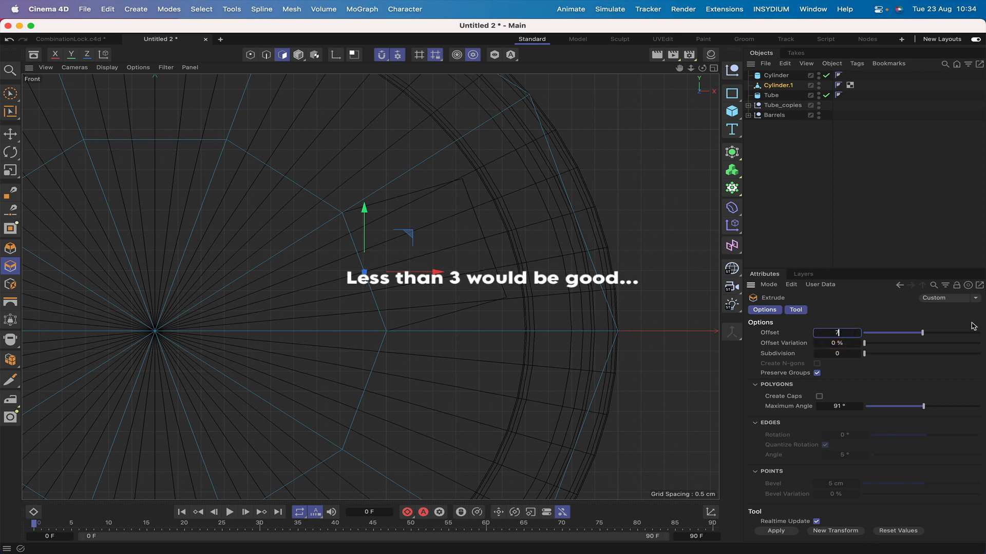
left_click(786, 534)
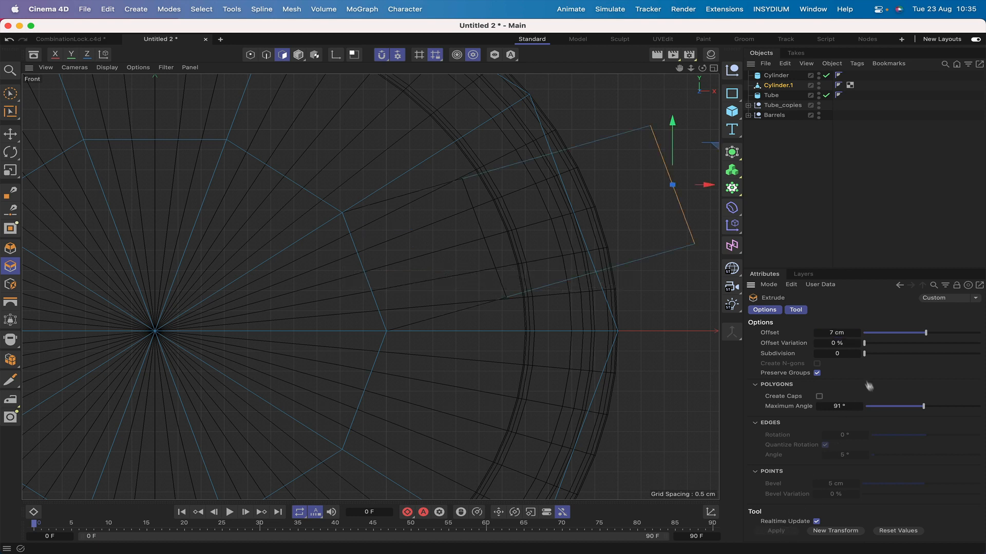
Reduce the offset of the four tabs' extrusion to 3 cm and then to 2.5 cm
left_click(829, 332)
type("3")
key("Return")
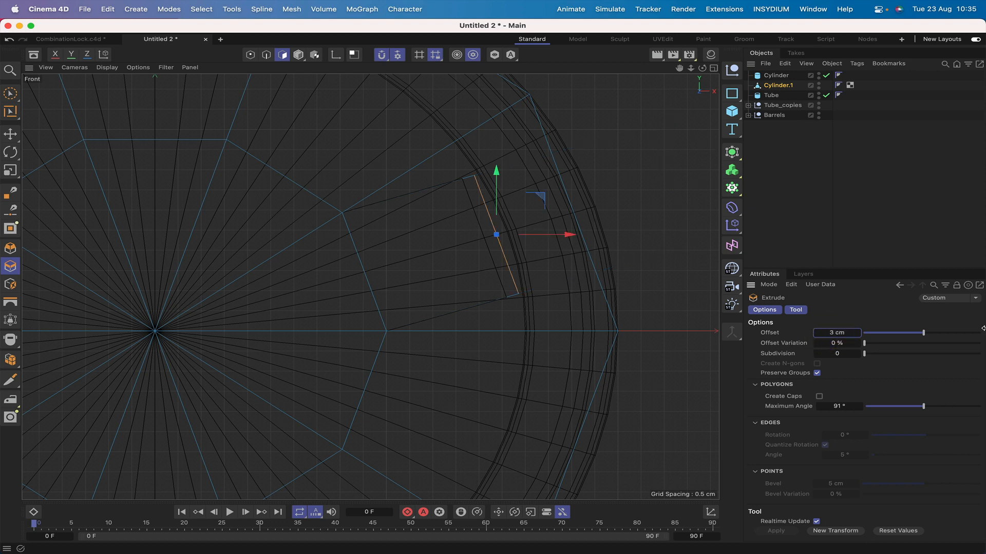
left_click(840, 333)
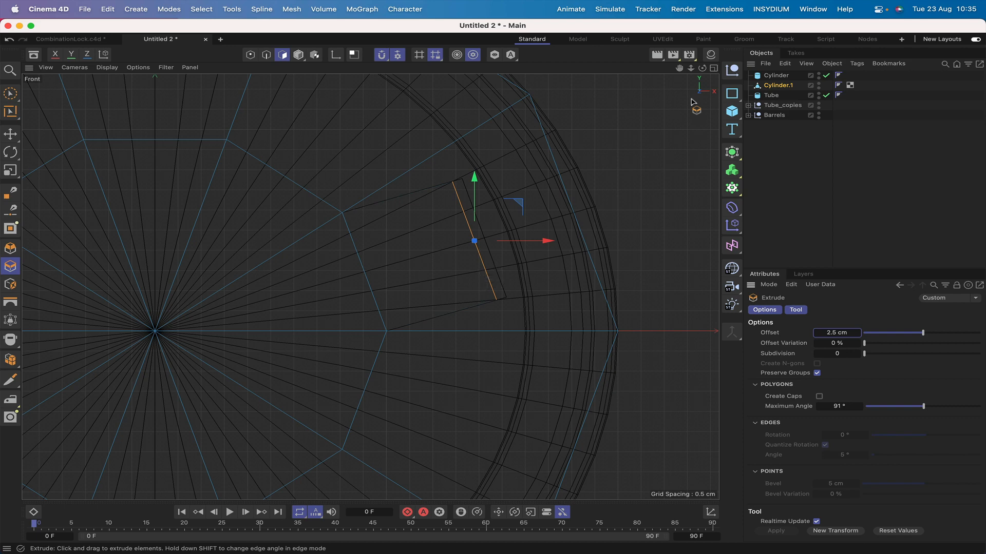
Return to the perspective view, frame the whole lock and set its shading to Gouraud Shading (Lines)
key("F1")
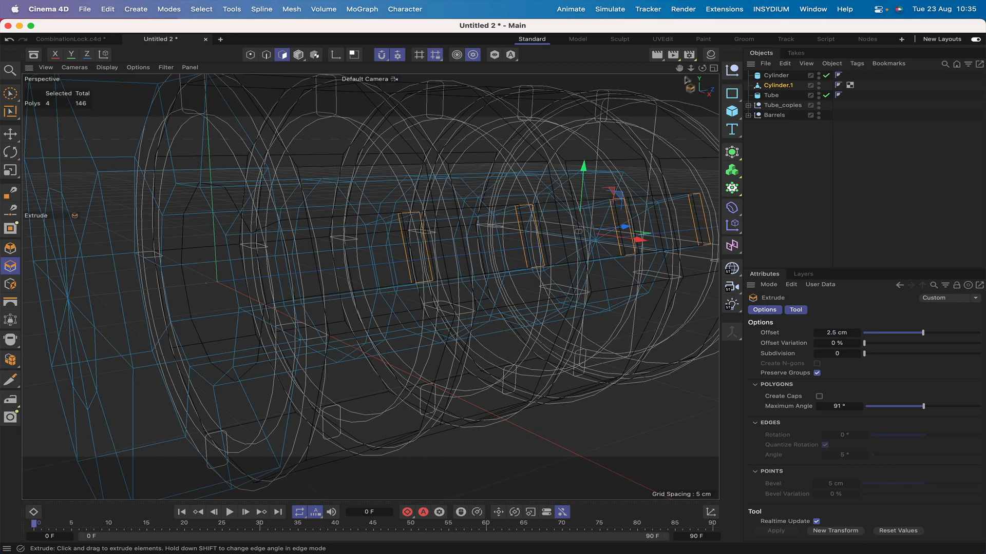
key("h")
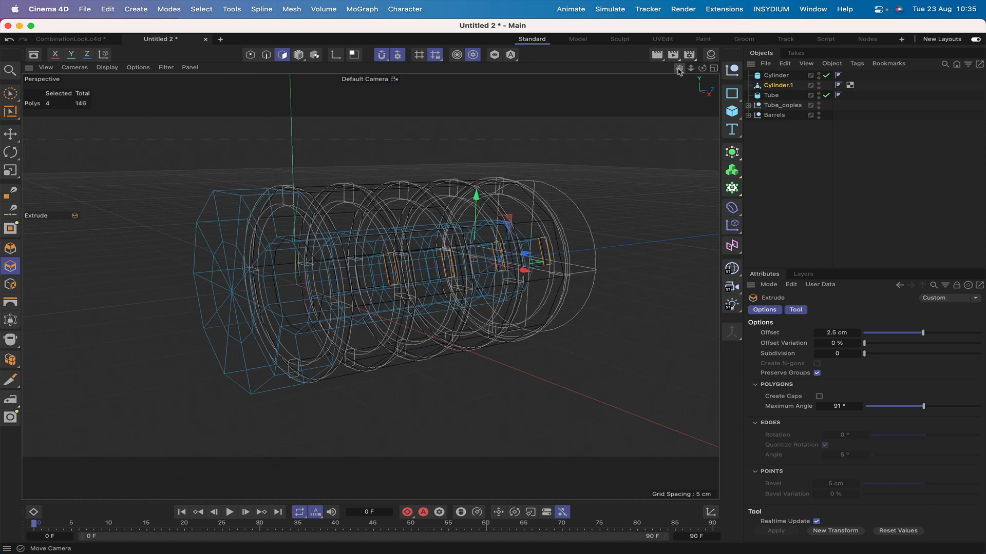
left_click(104, 68)
left_click(117, 104)
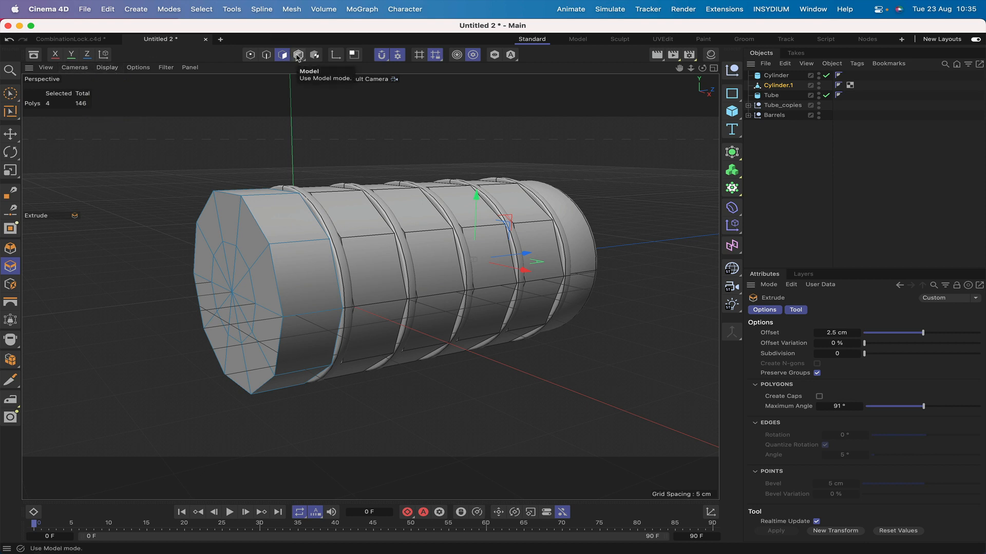
left_click(99, 71)
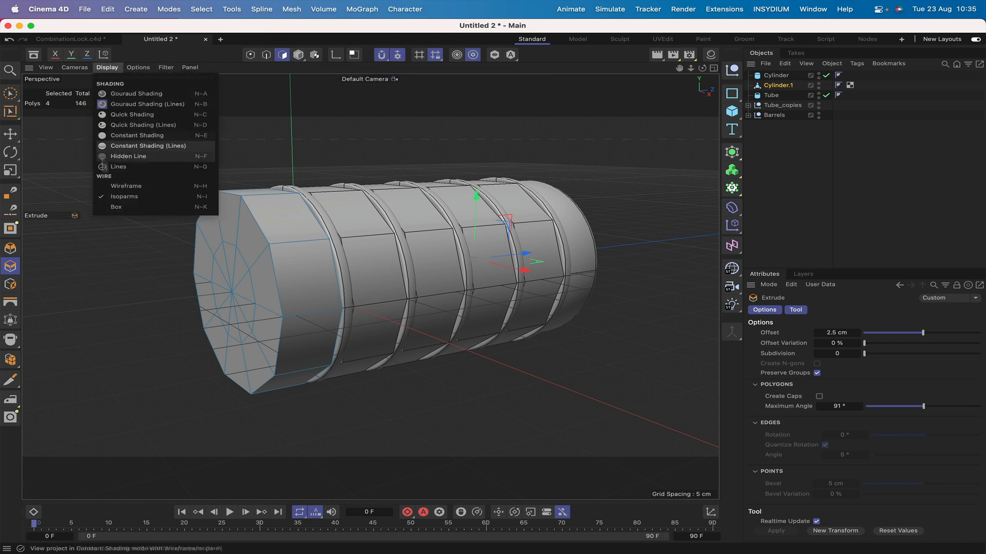
left_click(76, 181)
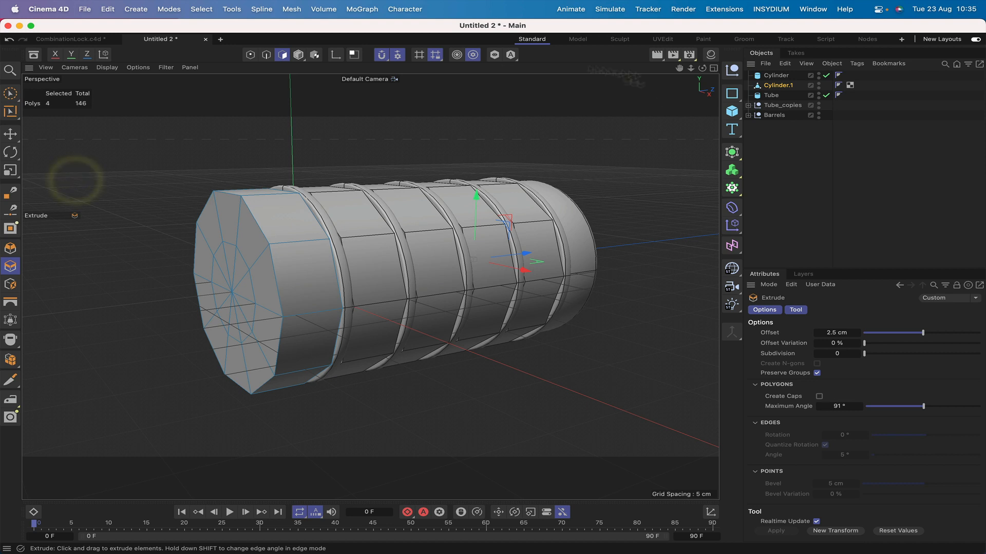
In Model mode, move the core object along its Z axis out of the barrels, exposing its tabs
left_click(298, 55)
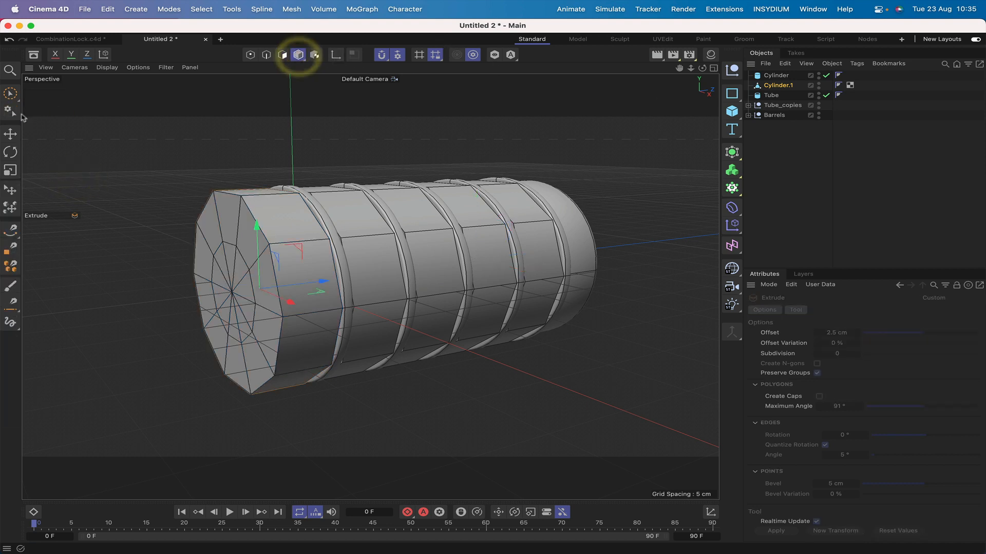
left_click(11, 134)
left_click_drag(320, 281, 7, 329)
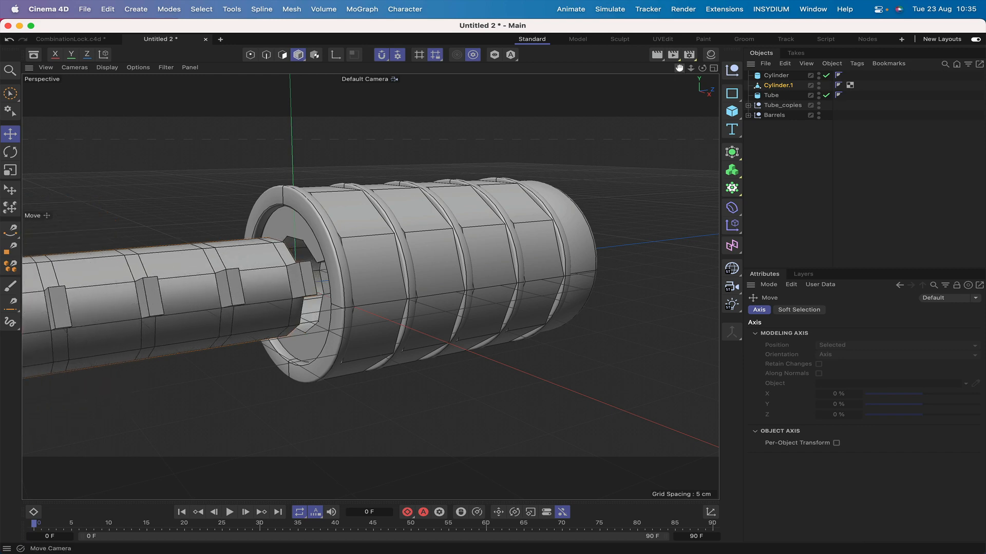
left_click_drag(679, 68, 375, 287)
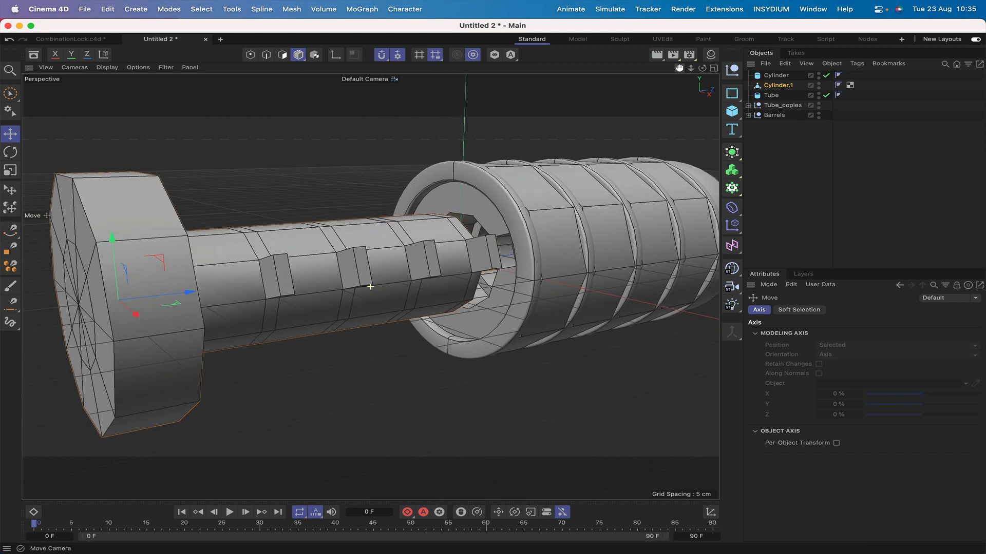
Place the core under a new Subdivision Surface and reselect the core's polygon object
left_click(733, 153, "alt")
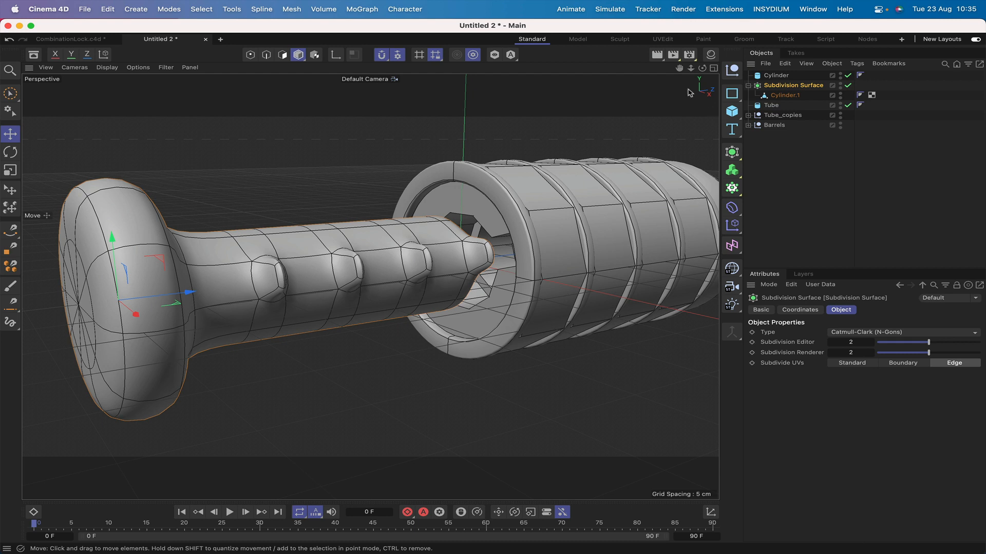
left_click(786, 95)
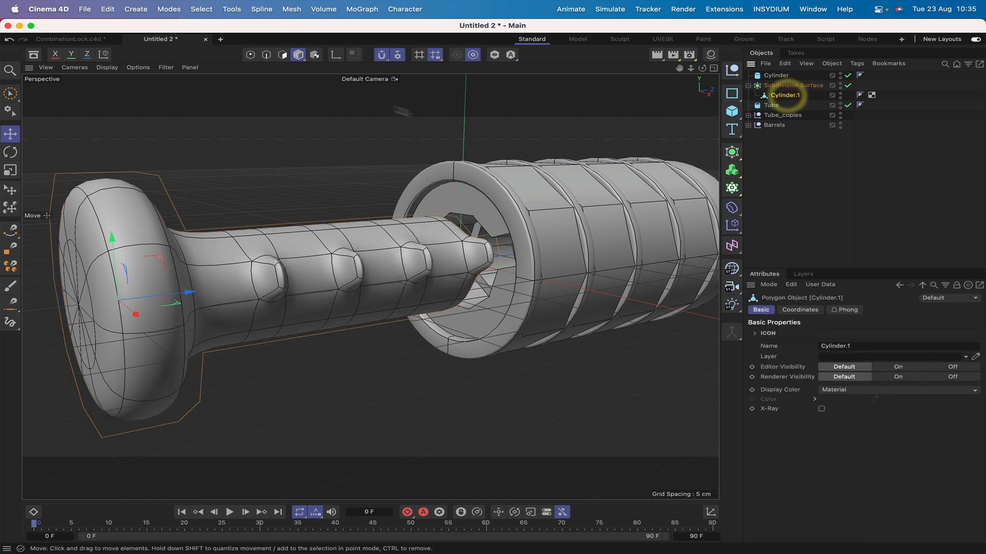
Switch the core object to edge editing and turn off Isoline Editing so its original cage is displayed
left_click(266, 55)
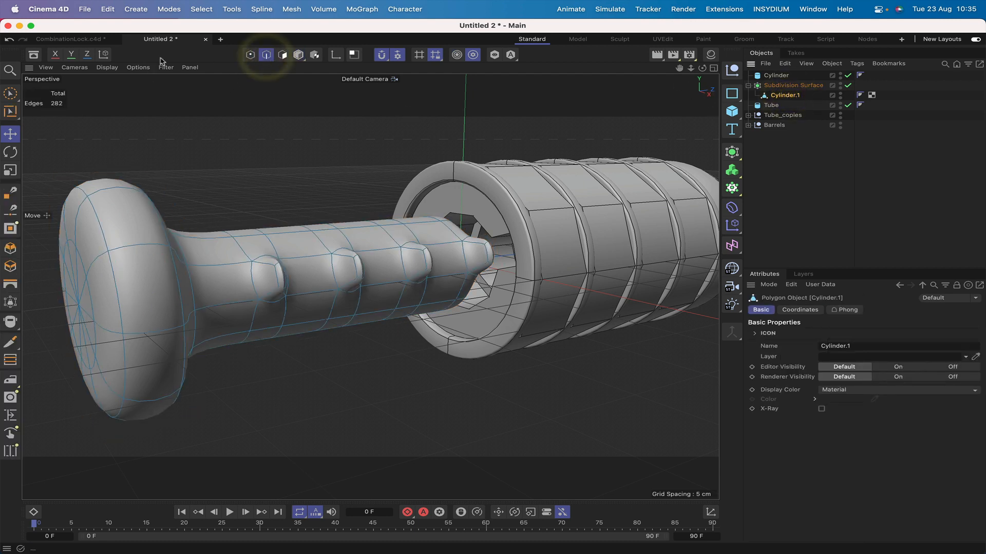
left_click(138, 67)
left_click(142, 315)
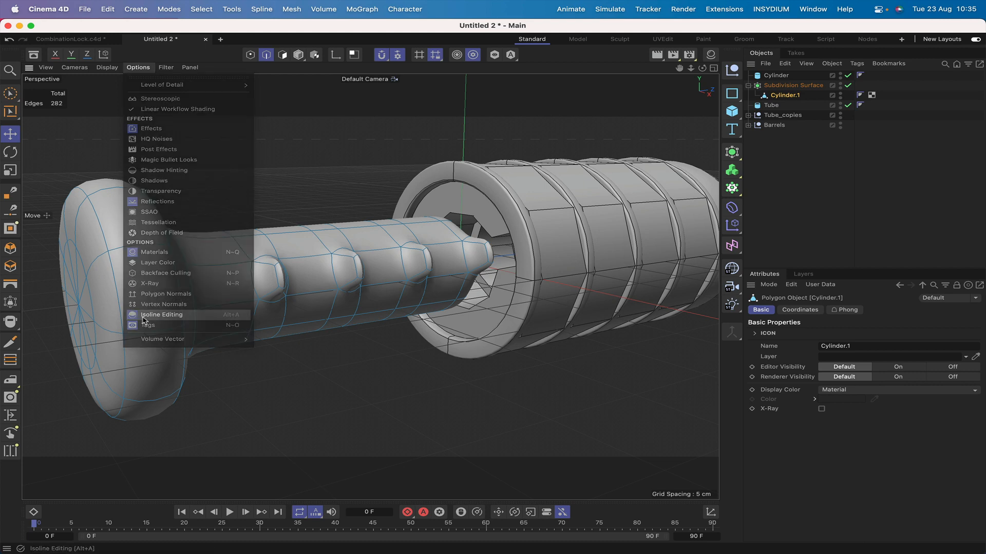
Loop-select the core head's two outer rims and the loop where the shaft meets the head, sharpening them with subdivision weighting
left_click_drag(494, 290, 734, 75)
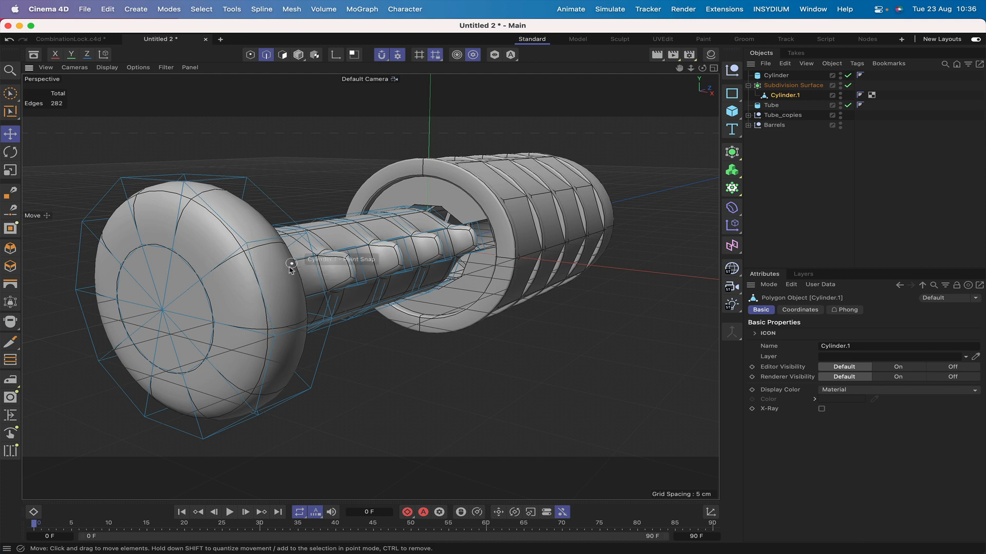
key("u")
key("l")
left_click(266, 284)
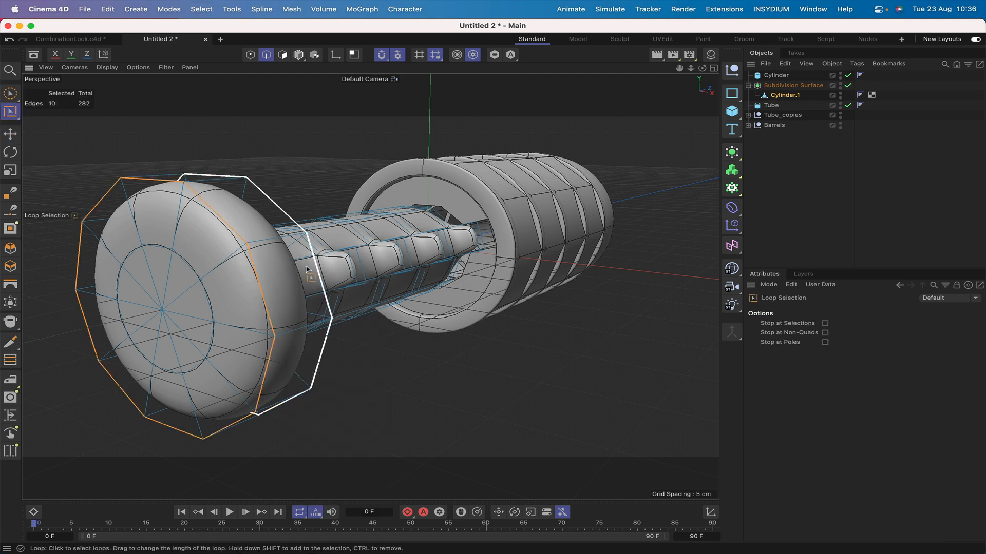
left_click(309, 268, "shift")
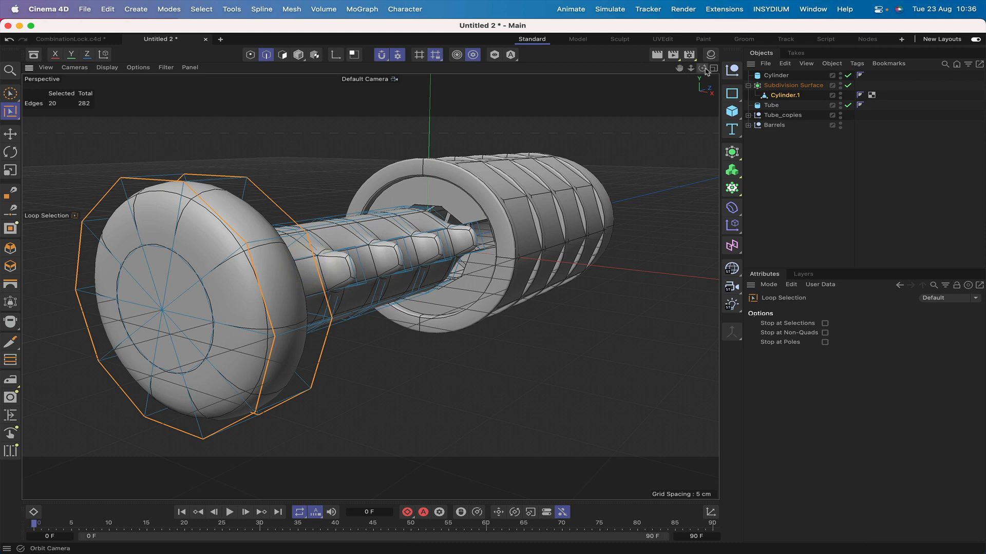
left_click_drag(267, 301, 205, 295, "alt")
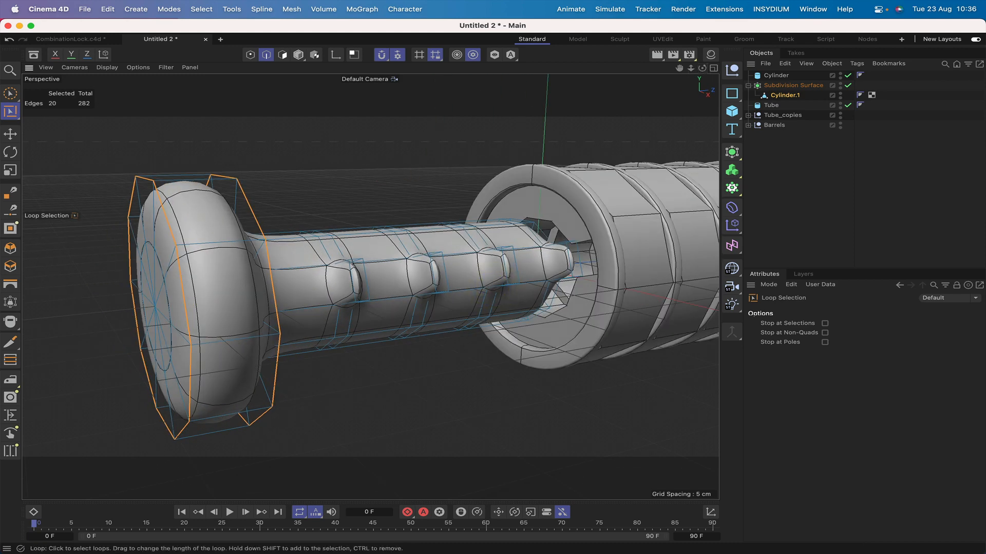
key("period")
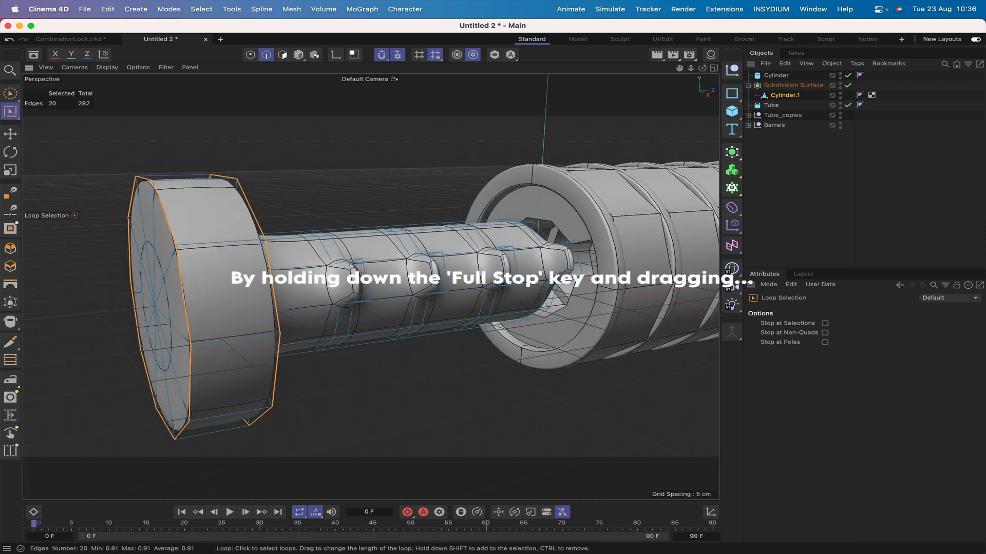
key("period")
key("period")
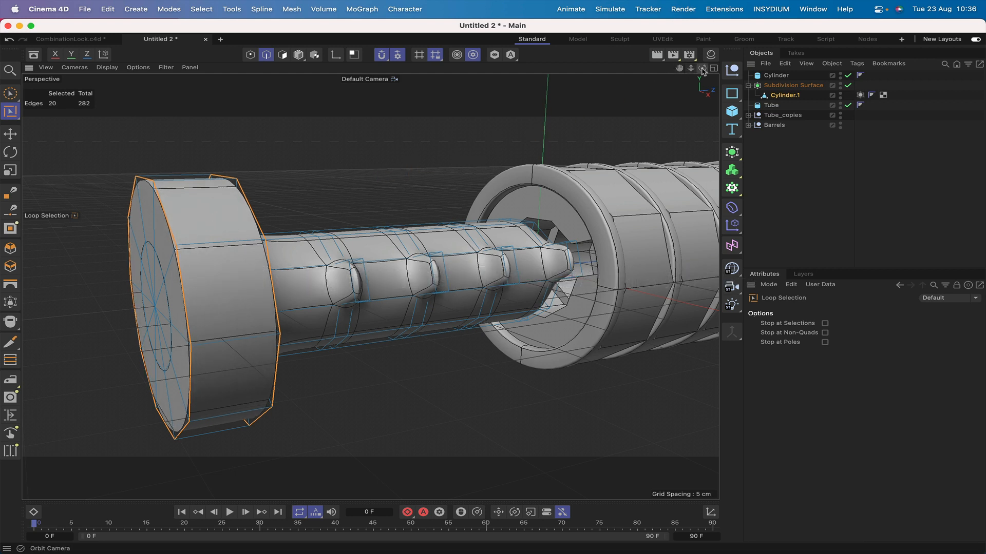
left_click_drag(702, 71, 606, 103)
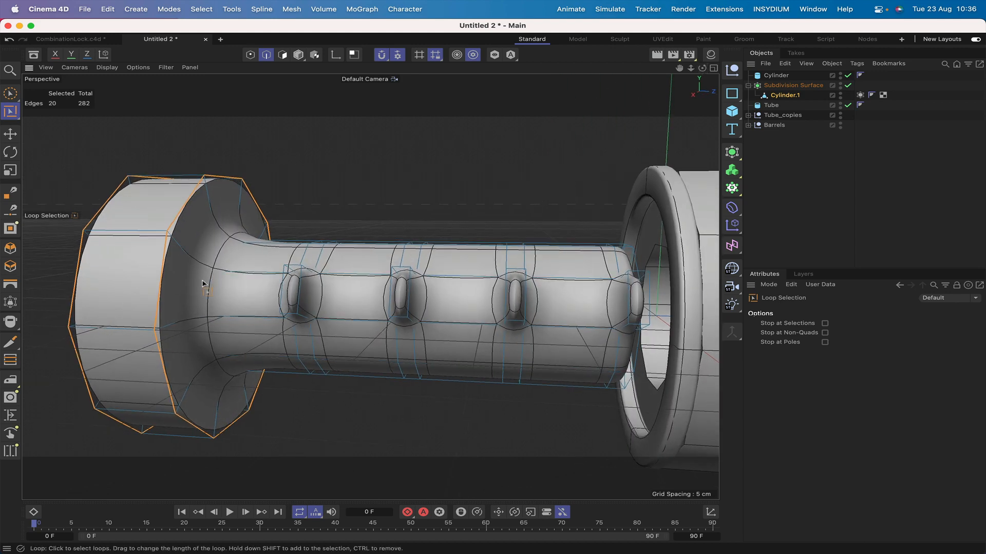
left_click(201, 282)
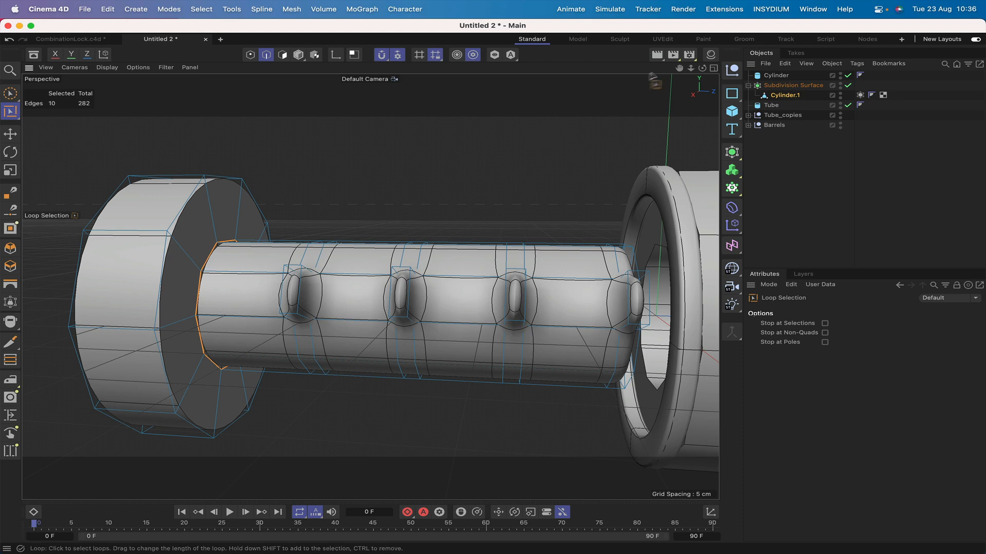
Loop-select the edge loops running around the shaft and over both sides of all four tabs, and sharpen them with subdivision weighting
left_click_drag(702, 67, 766, 69)
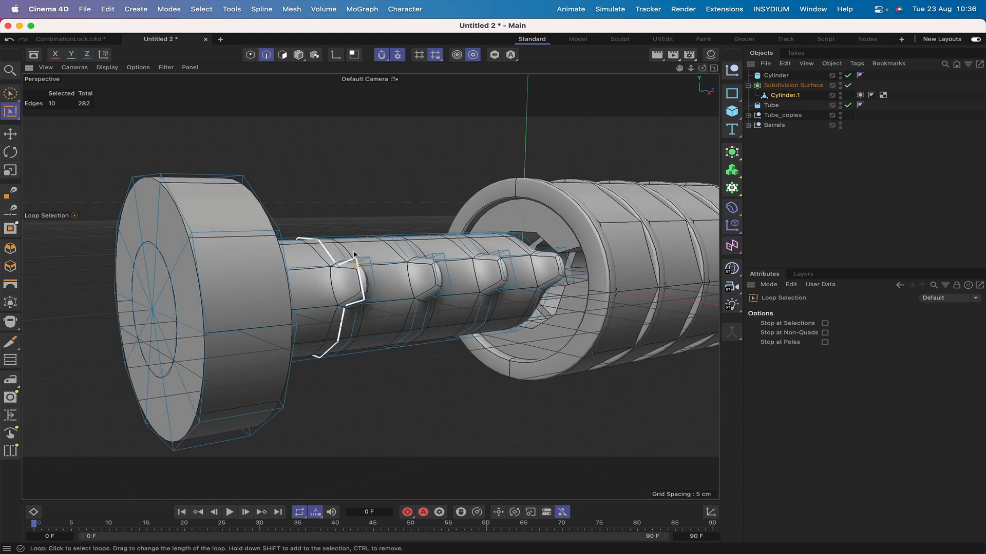
left_click(355, 270)
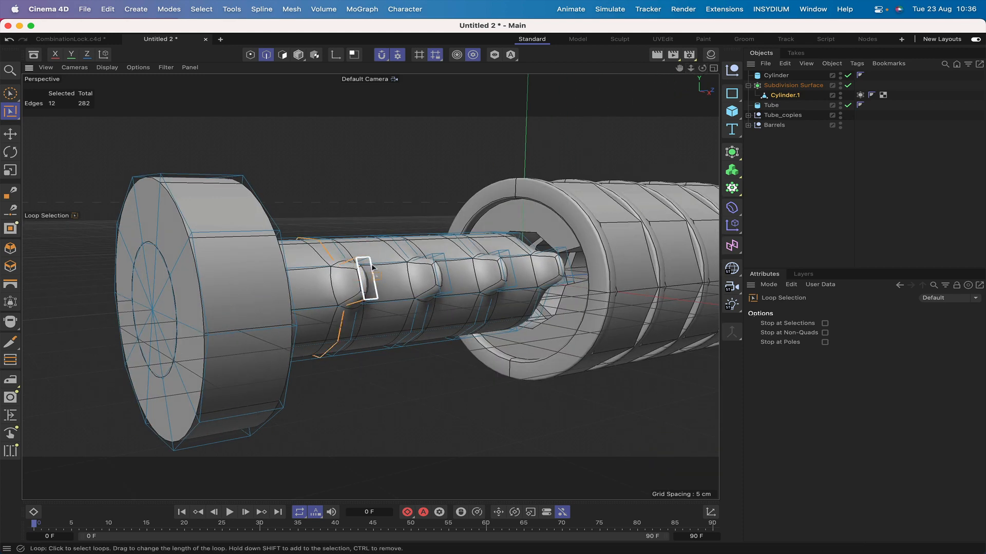
left_click(432, 268, "shift")
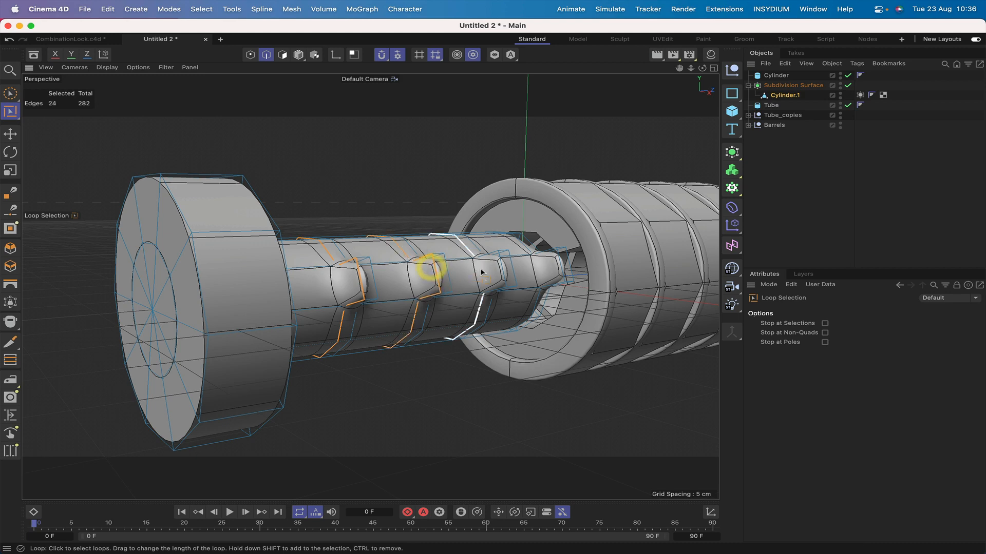
left_click(497, 270, "shift")
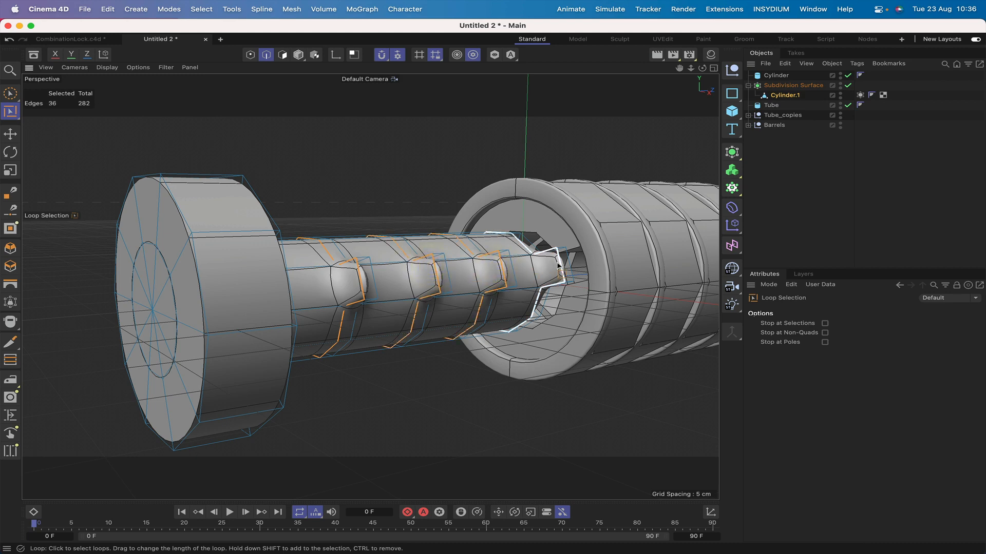
left_click(555, 263, "shift")
left_click_drag(703, 67, 606, 72)
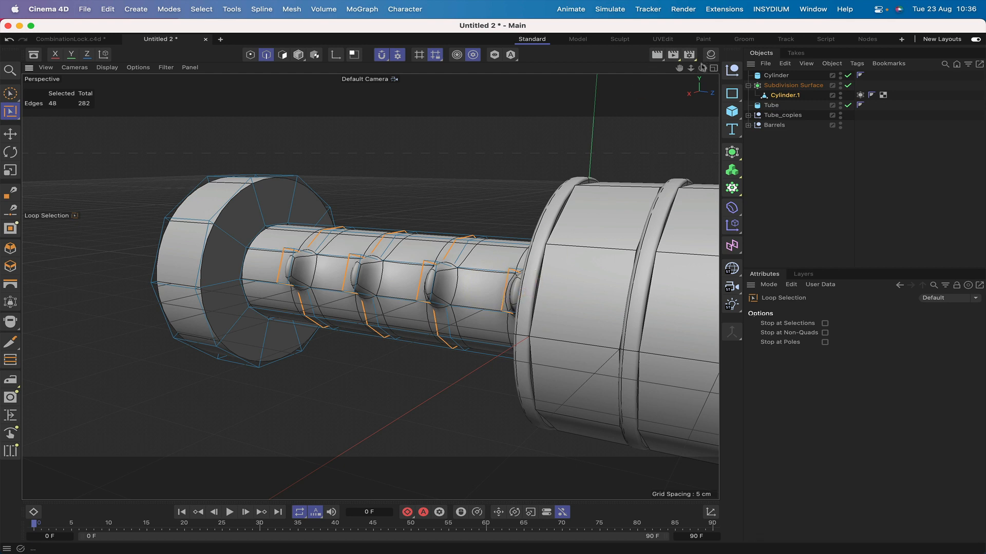
left_click_drag(702, 67, 742, 70)
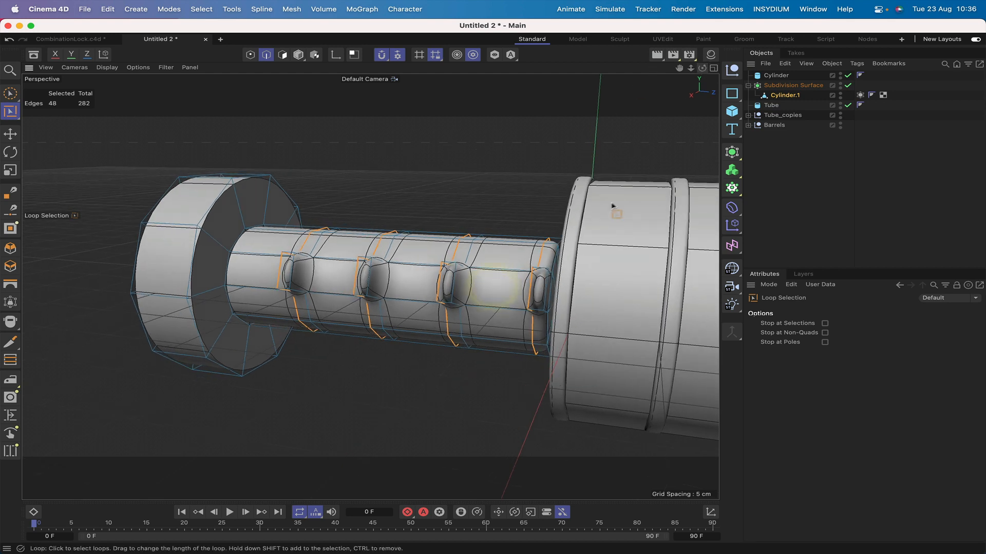
left_click(547, 293, "shift")
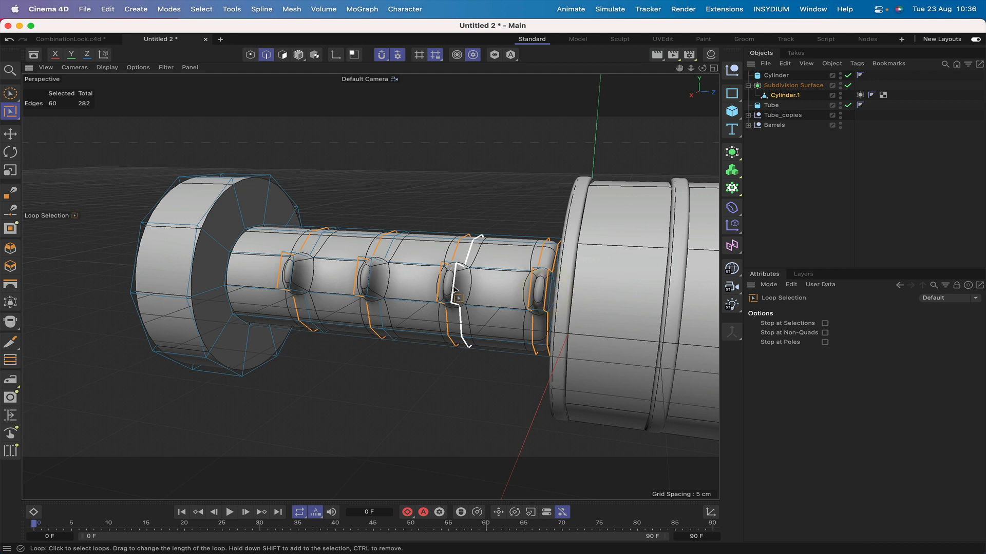
left_click(456, 286, "shift")
left_click(370, 280, "shift")
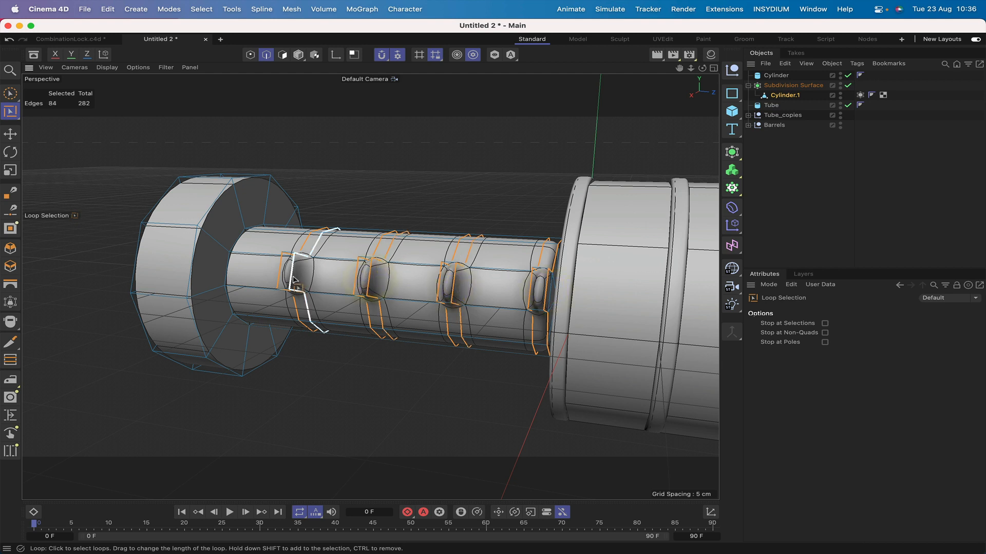
left_click(289, 281, "shift")
key("period")
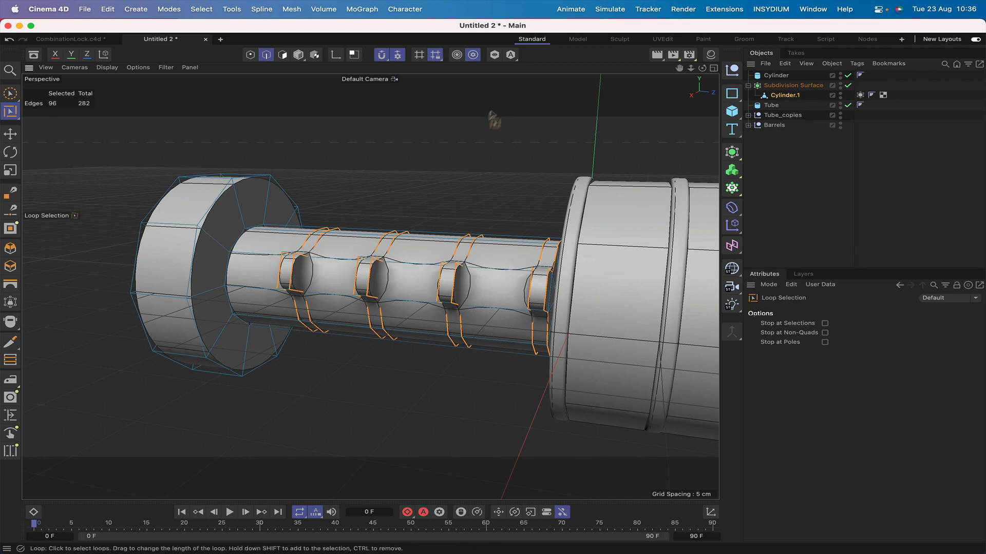
Loop-select the four-edge base loop of each tab in turn and sharpen it with subdivision weighting
mouse_move(701, 68)
left_mouse_down()
mouse_move(688, 71)
mouse_move(699, 71)
left_mouse_up()
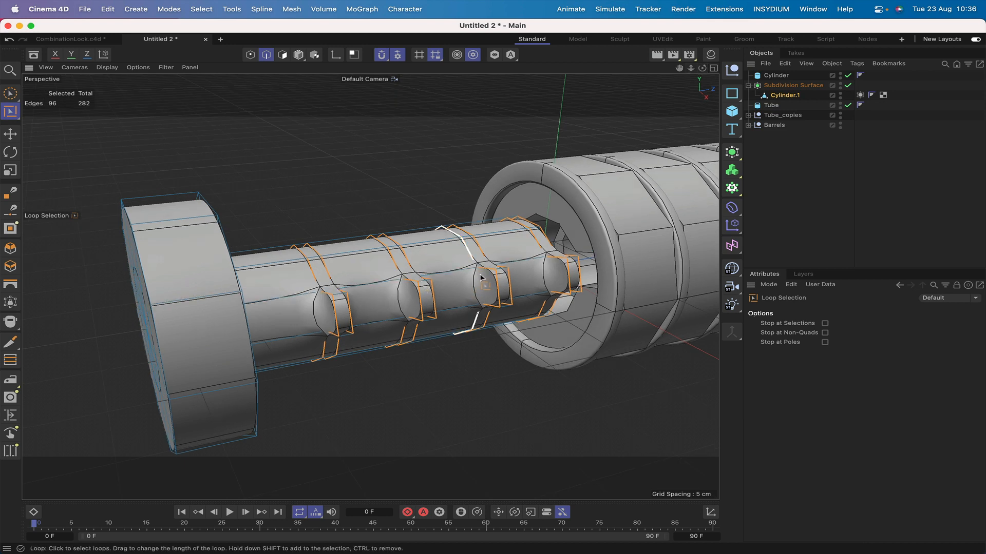
left_click(546, 275)
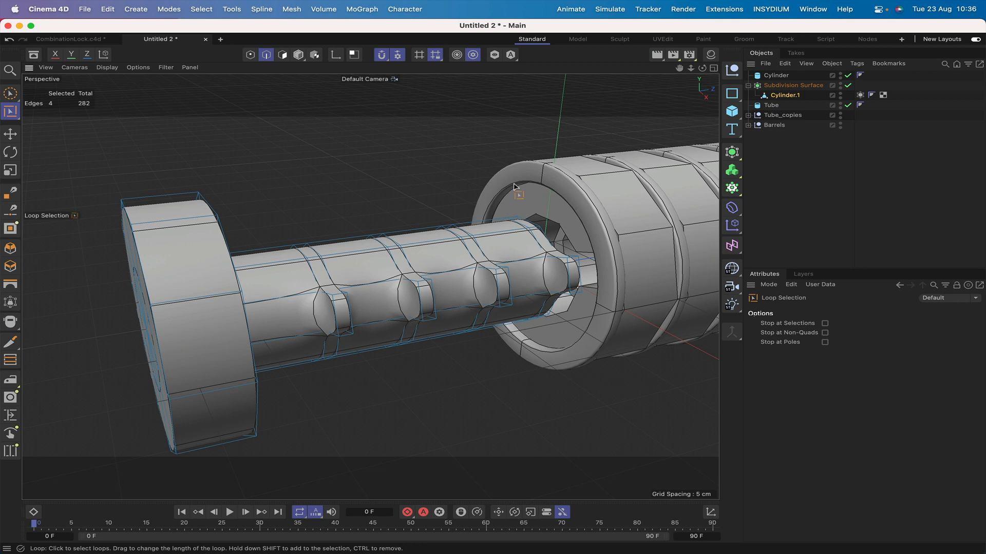
left_click_drag(514, 187, 590, 187)
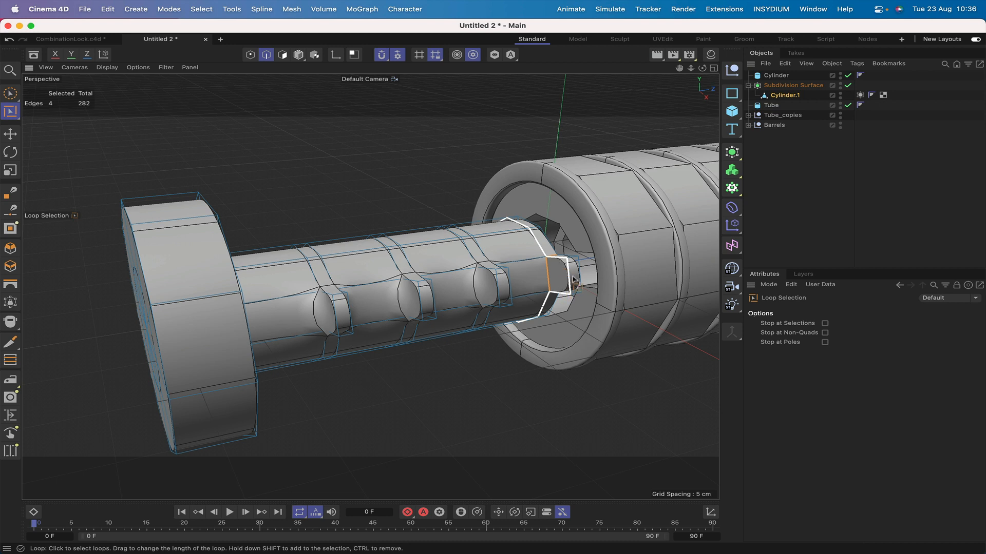
left_click(563, 291)
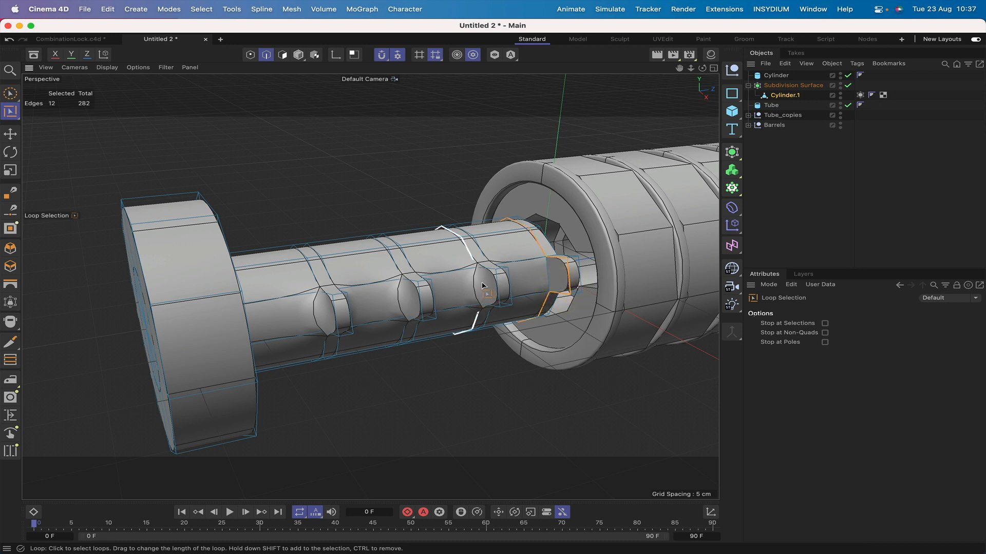
left_click(483, 286)
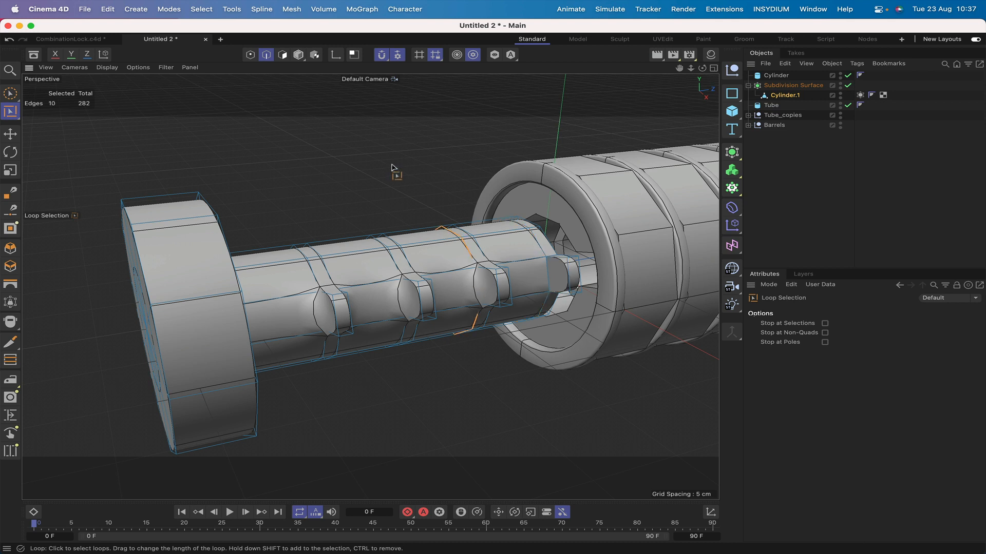
left_click(473, 286)
left_click(480, 287)
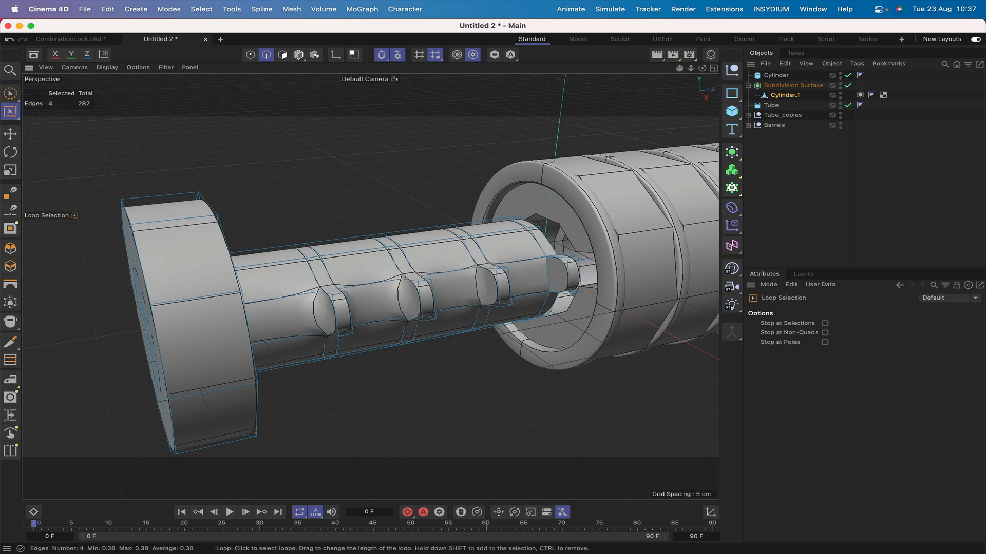
left_click(398, 302)
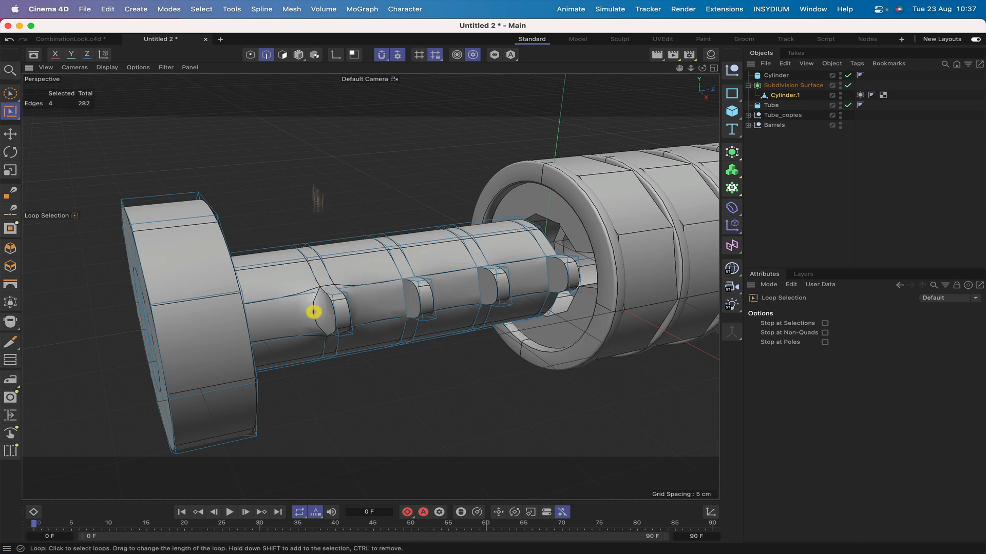
left_click(314, 311)
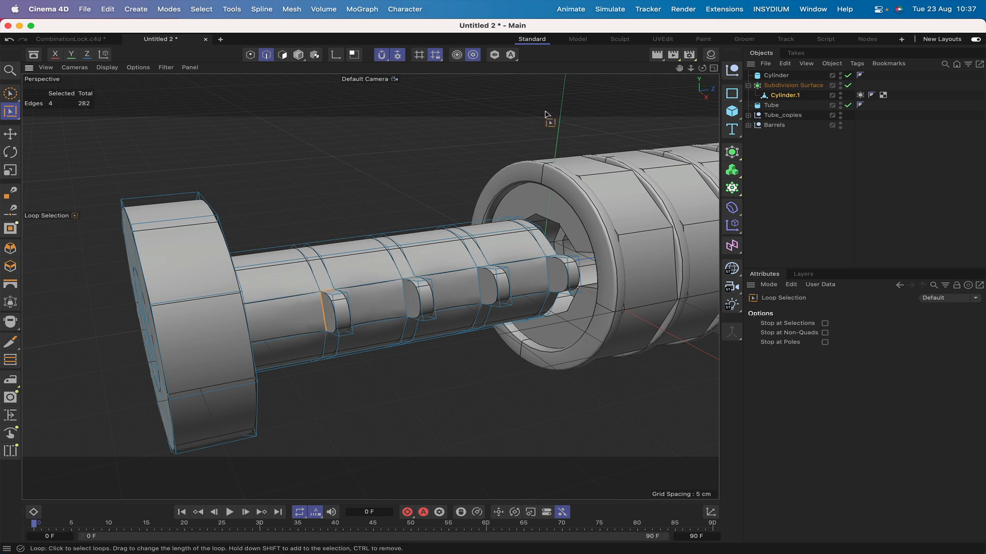
Live-select the eight lengthwise shaft edges above and below the flat strip between the tabs and sharpen them to a subdivision weight of 1.00
left_click_drag(702, 68, 645, 51)
left_click_drag(464, 170, 477, 207, "alt")
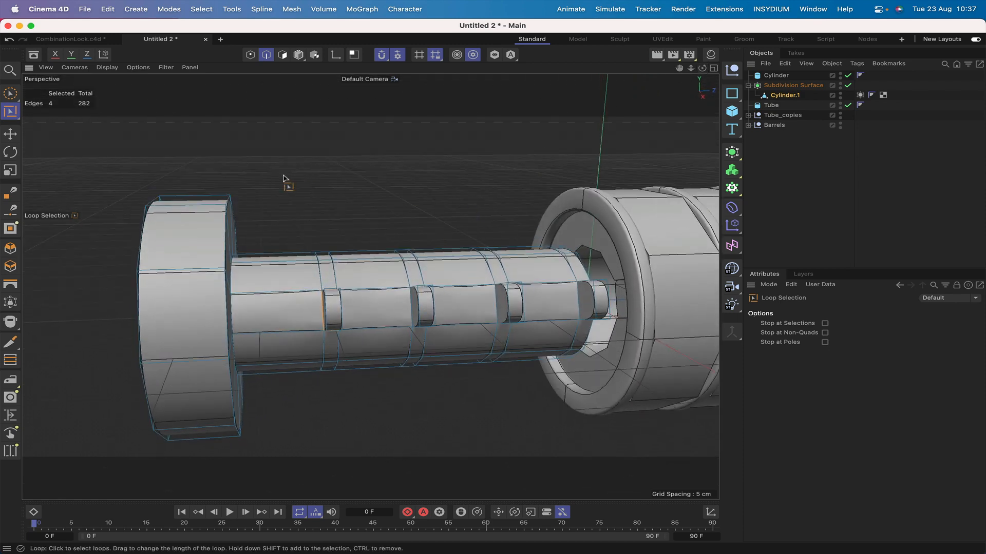
left_click(10, 93)
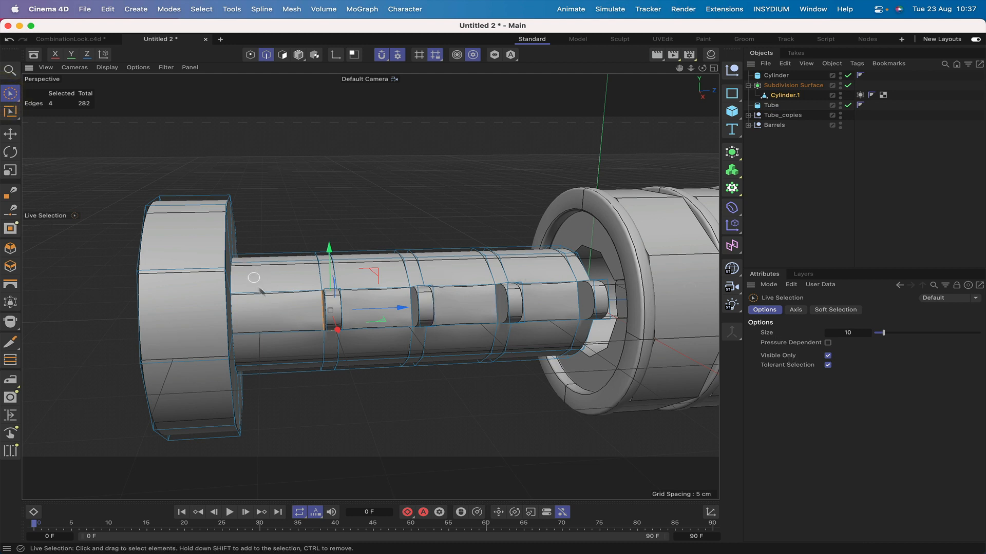
left_click(273, 297)
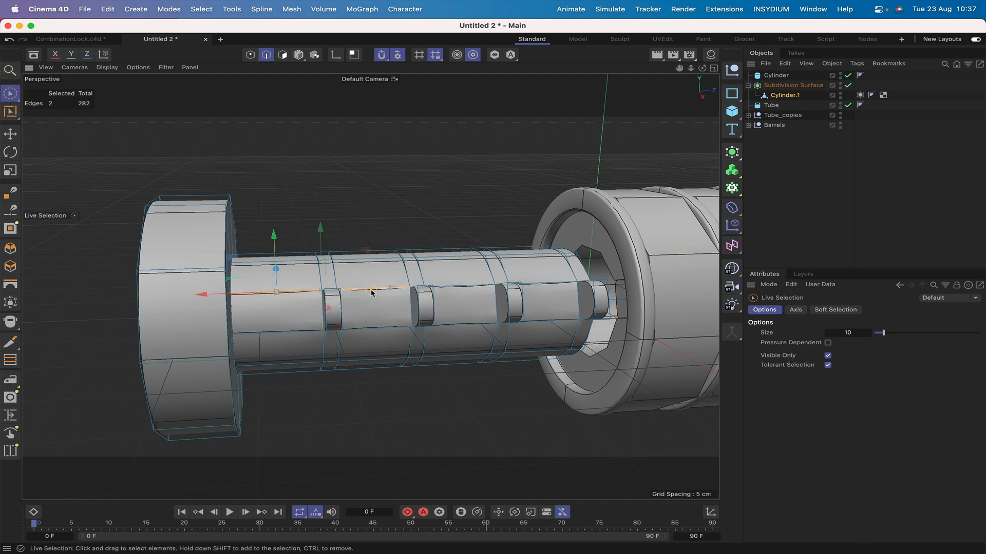
left_click(370, 288, "shift")
left_click(480, 288, "shift")
left_click(543, 286, "shift")
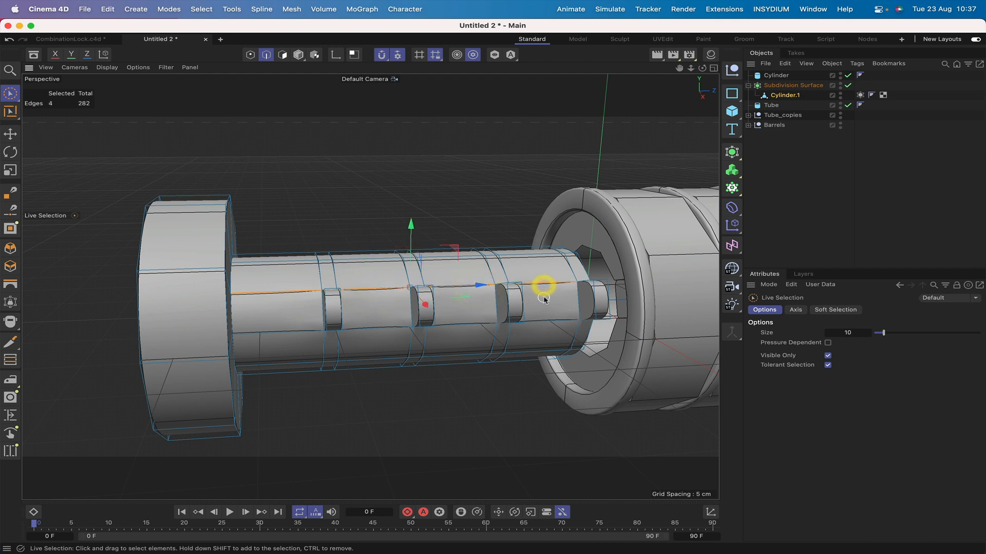
left_click(544, 321, "shift")
left_click(462, 325, "shift")
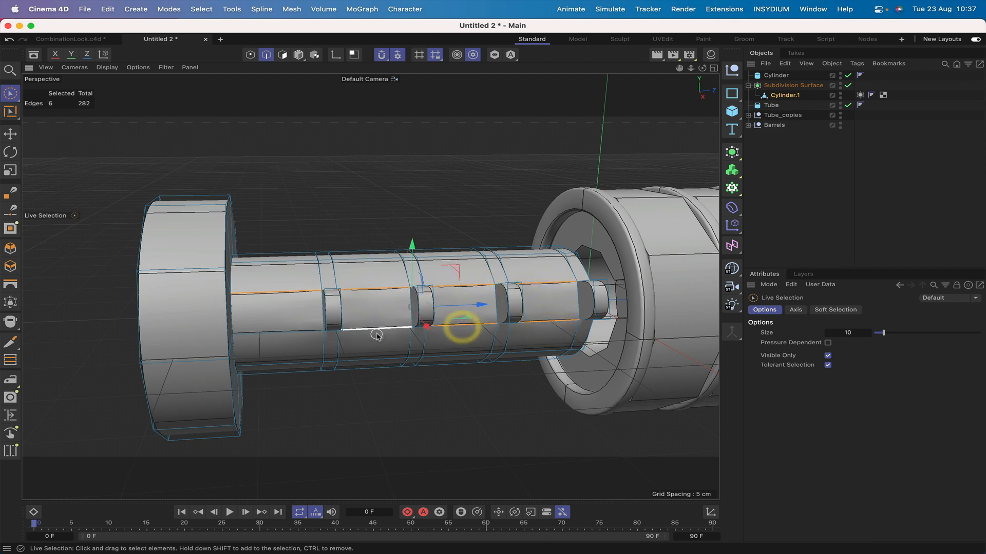
left_click(376, 330, "shift")
left_click(301, 330, "shift")
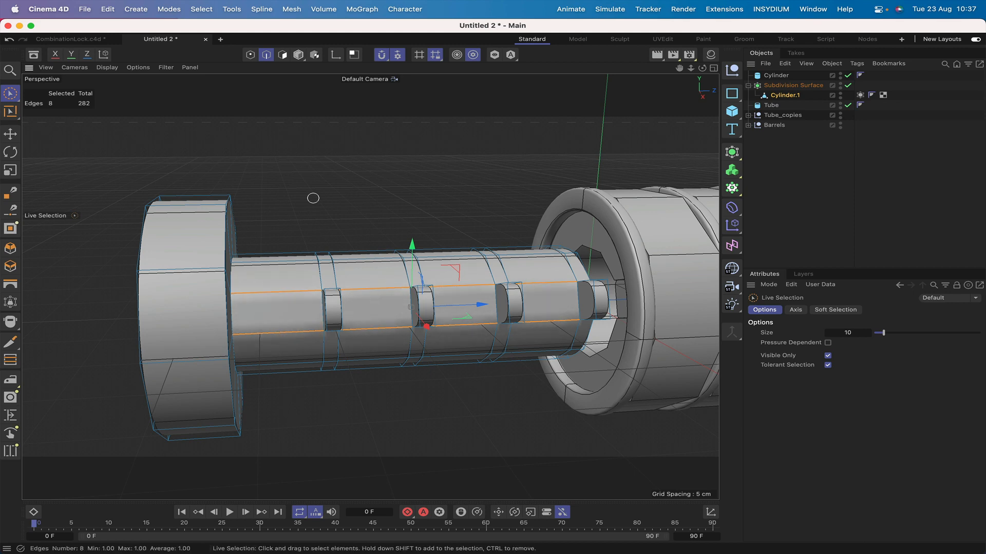
left_click_drag(701, 68, 757, 53)
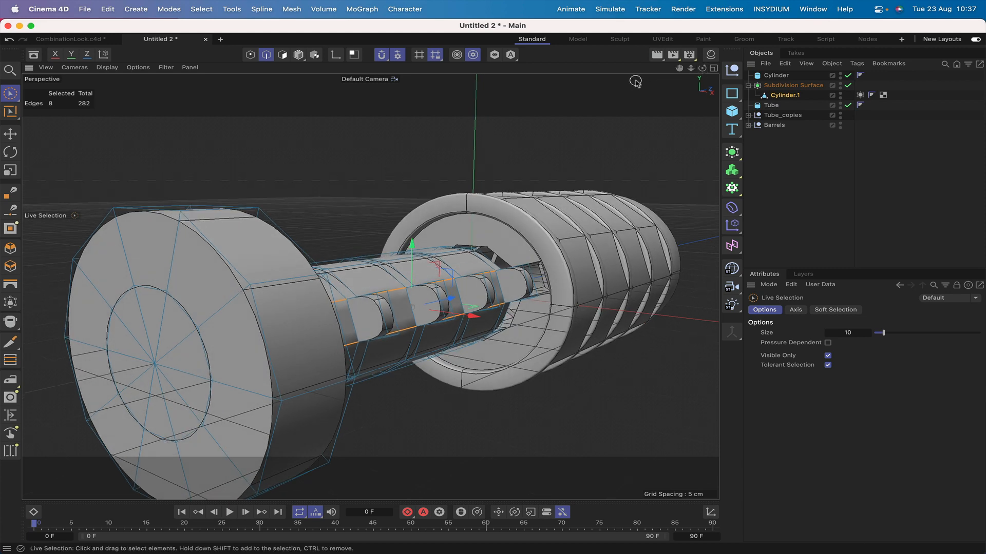
left_click_drag(701, 68, 652, 68)
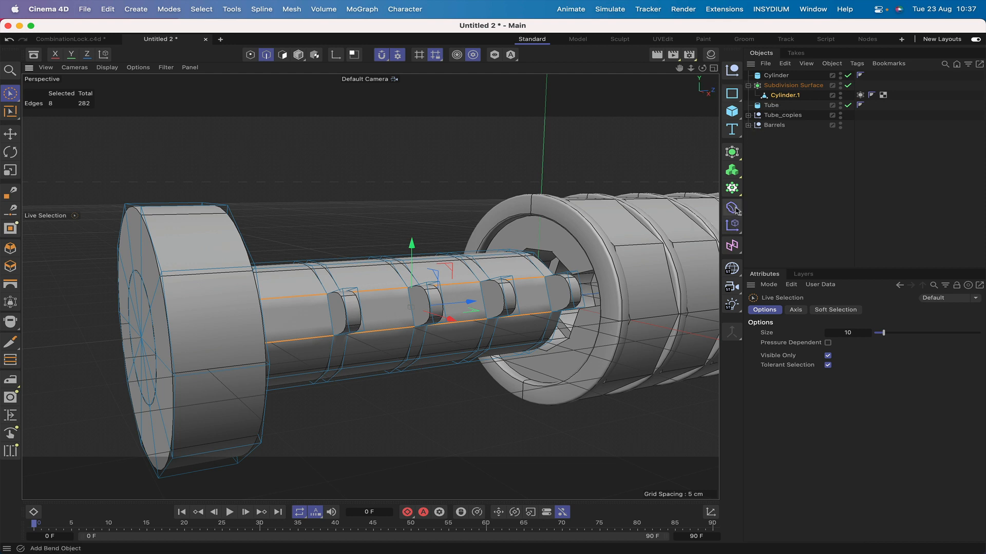
Add a Bevel deformer and place it directly below Cylinder.1 as its sibling inside the Subdivision Surface
left_click_drag(737, 211, 762, 543)
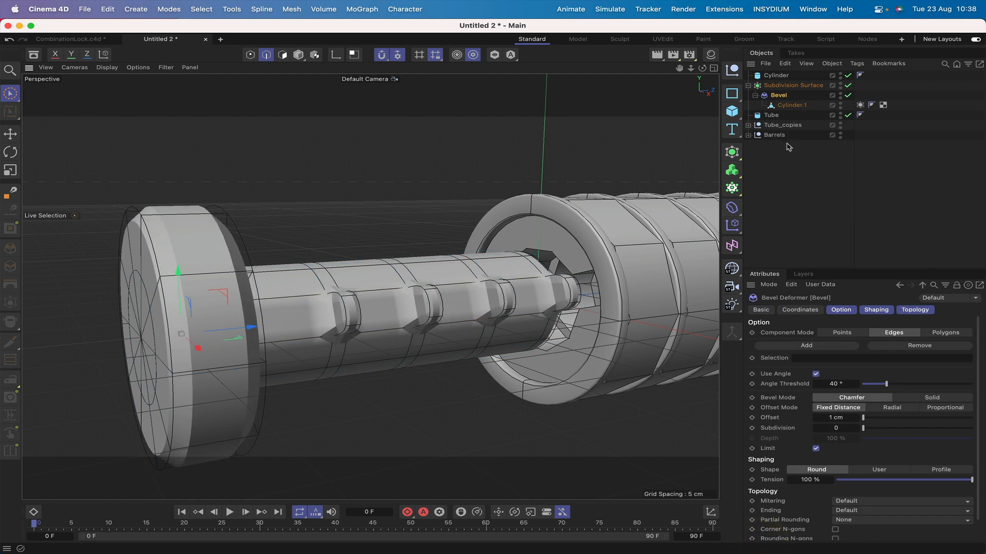
left_click_drag(784, 107, 777, 86)
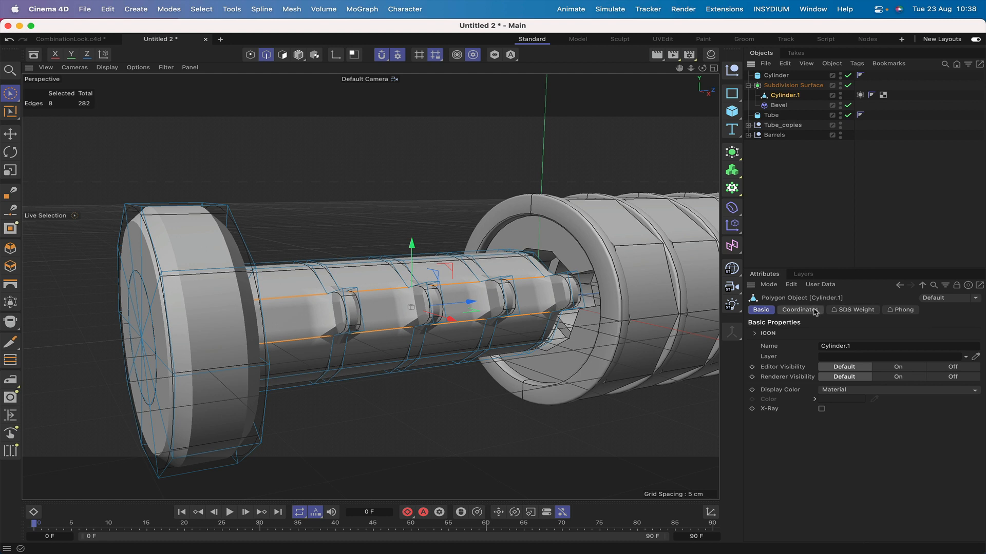
left_click(778, 105)
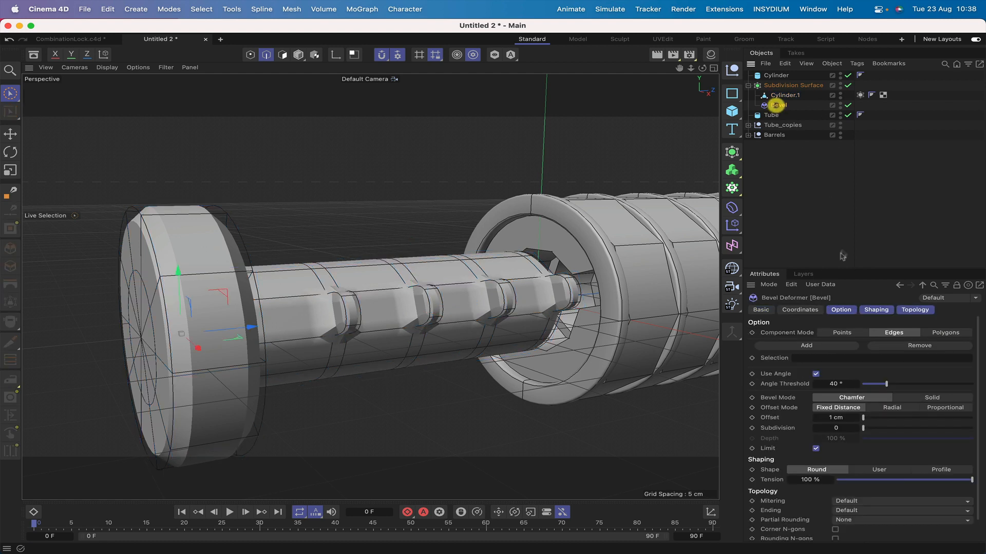
Set the Bevel deformer's offset to 0.5 cm and its subdivision to 3, and check the core's rounded edges
double_click(834, 417)
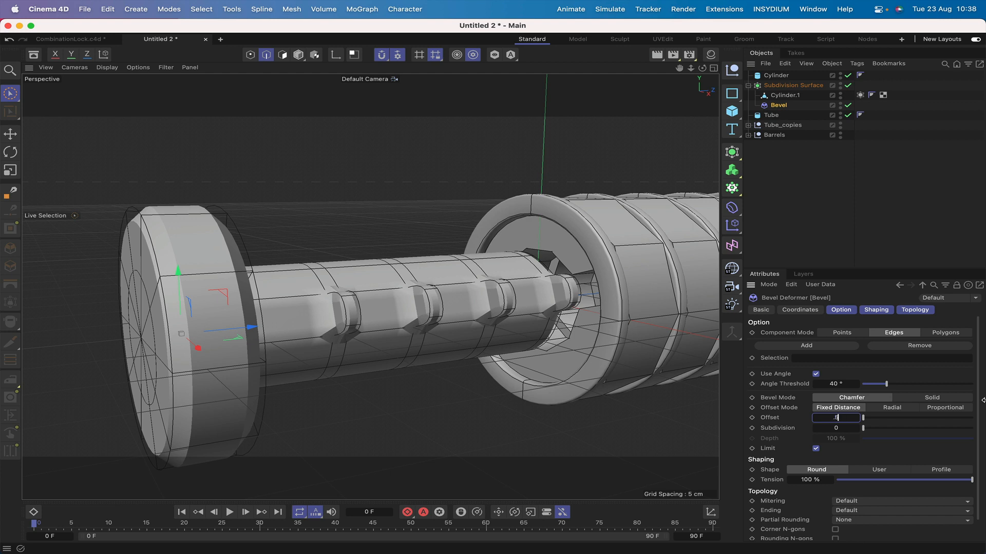
type(".5")
key("Return")
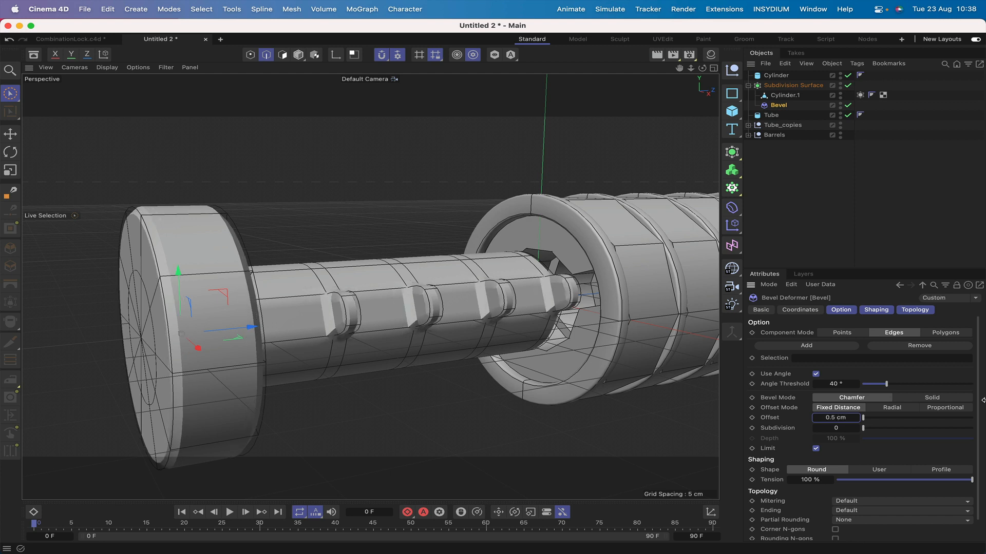
left_click(858, 429)
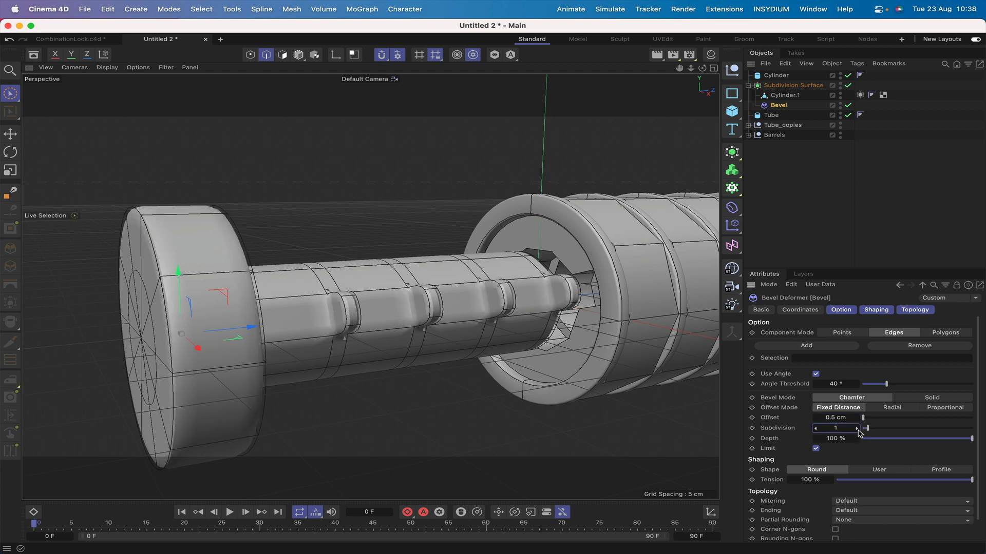
left_click(857, 430)
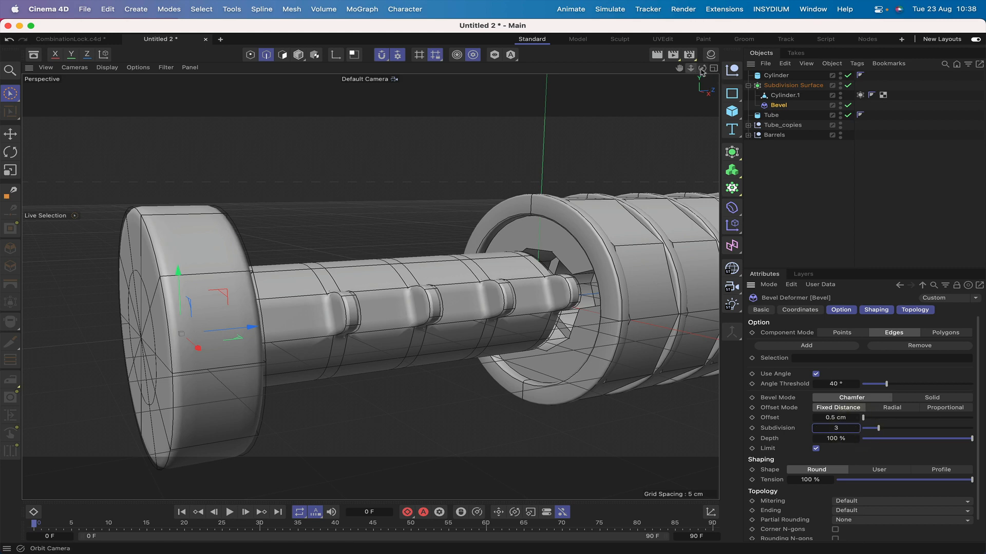
left_click_drag(702, 72, 688, 105)
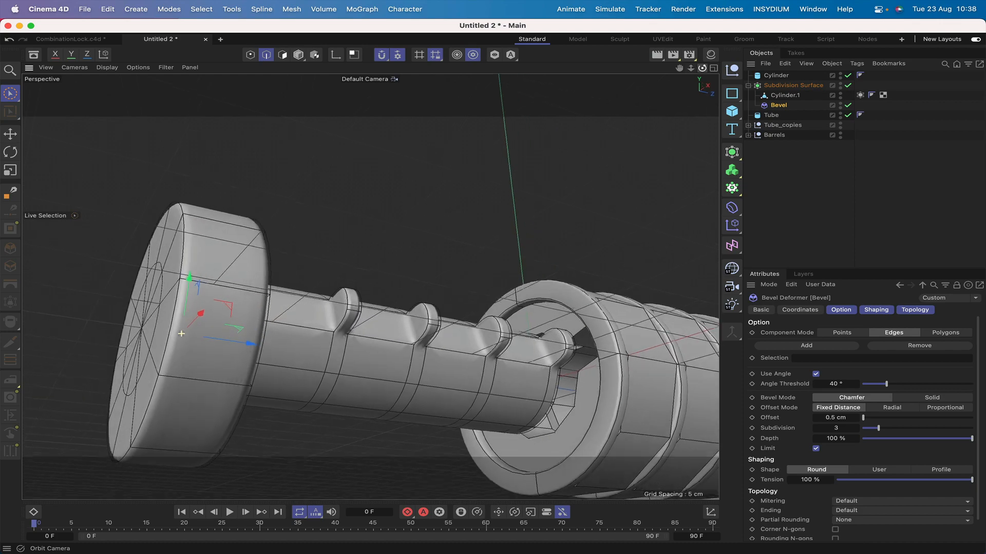
left_click_drag(180, 334, 288, 226, "alt")
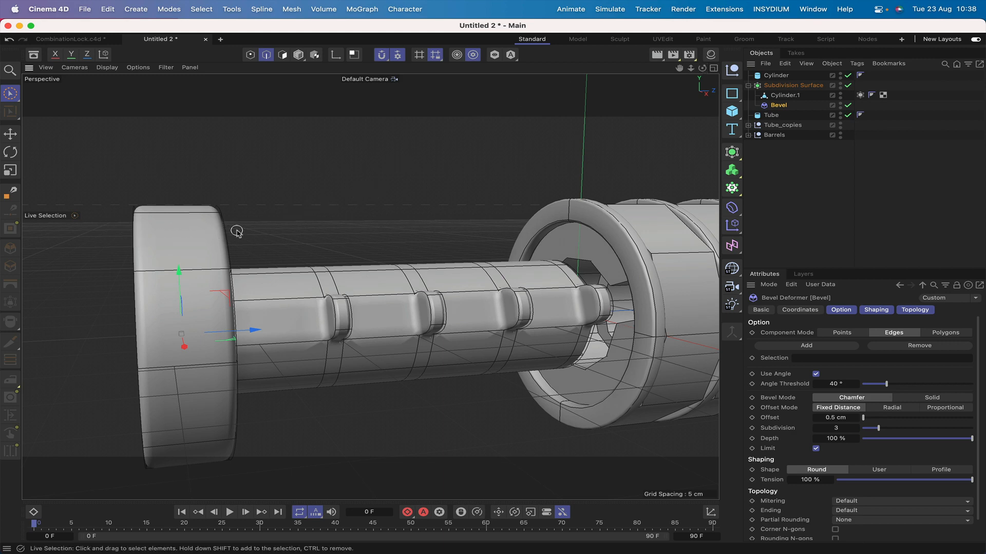
mouse_move(702, 68)
left_mouse_down()
mouse_move(744, 68)
mouse_move(718, 69)
left_mouse_up()
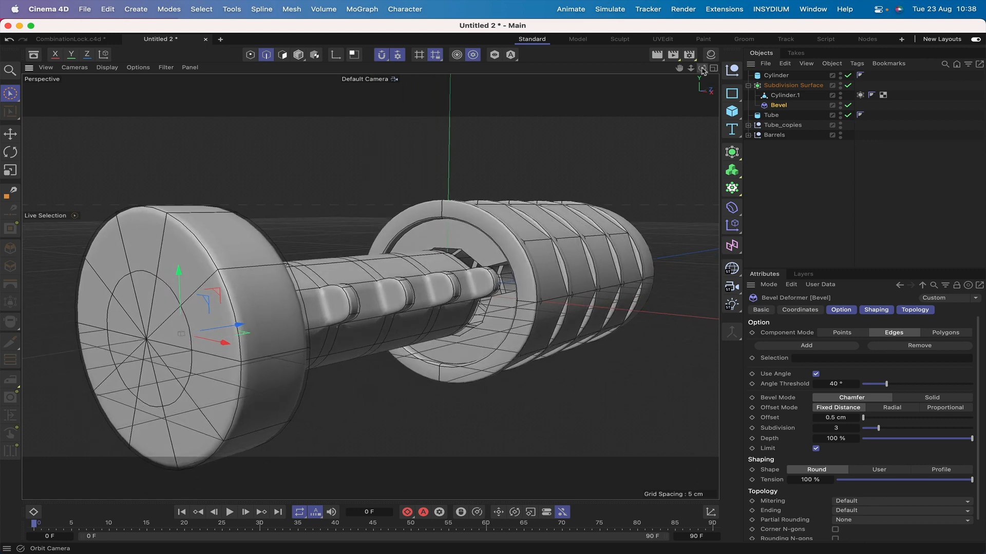
Collapse the core's Subdivision Surface hierarchy and set the object's Z position to 0 cm
left_click(749, 86)
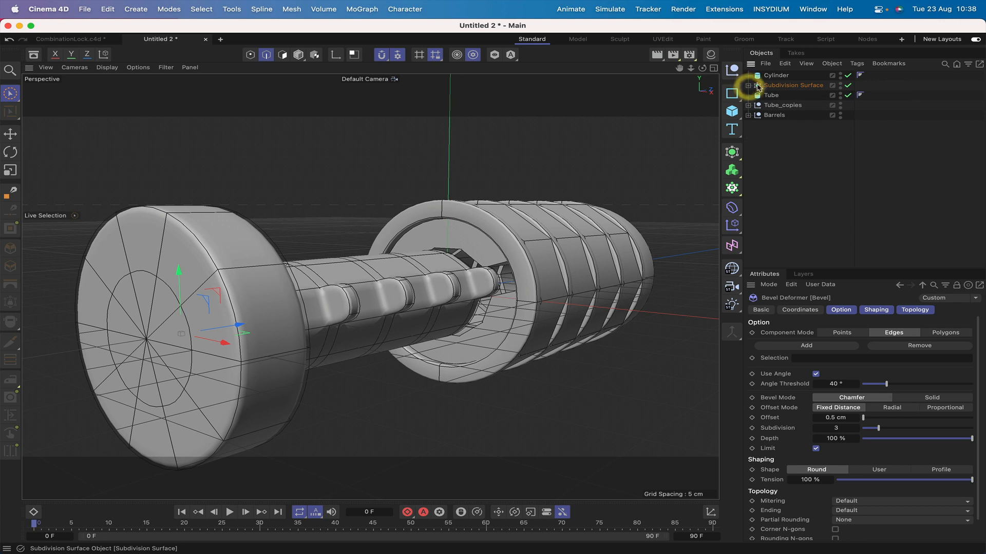
left_click(776, 87)
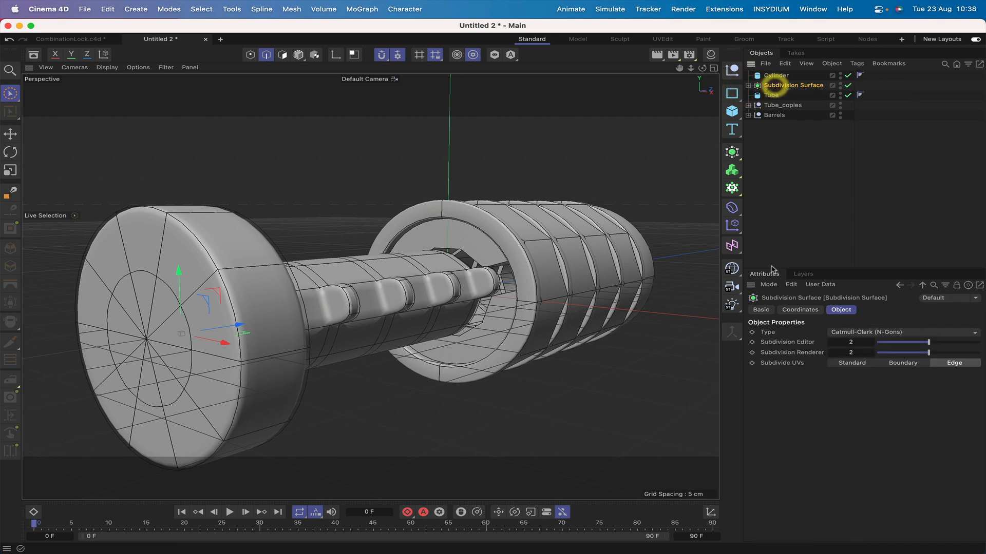
left_click(801, 309)
left_click(814, 370)
type("0")
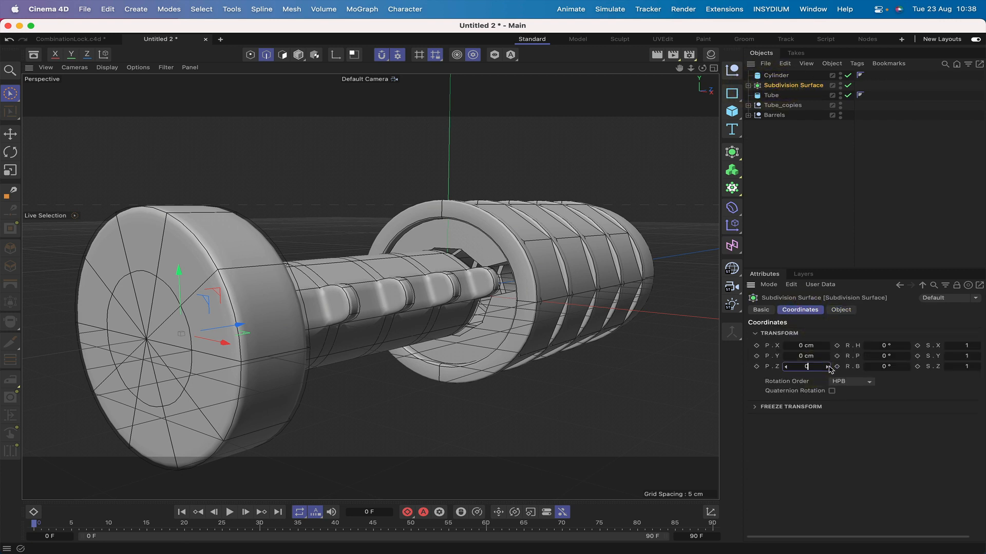
key("Return")
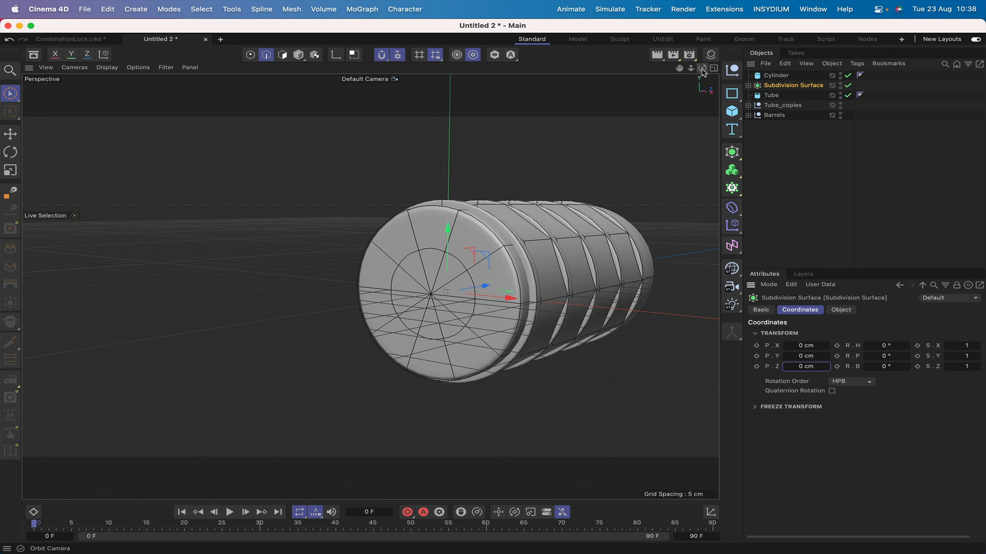
Move the core back along Z to -3.5 cm, aligning its locking tabs with the tube rings in the side view
left_click_drag(702, 69, 628, 77)
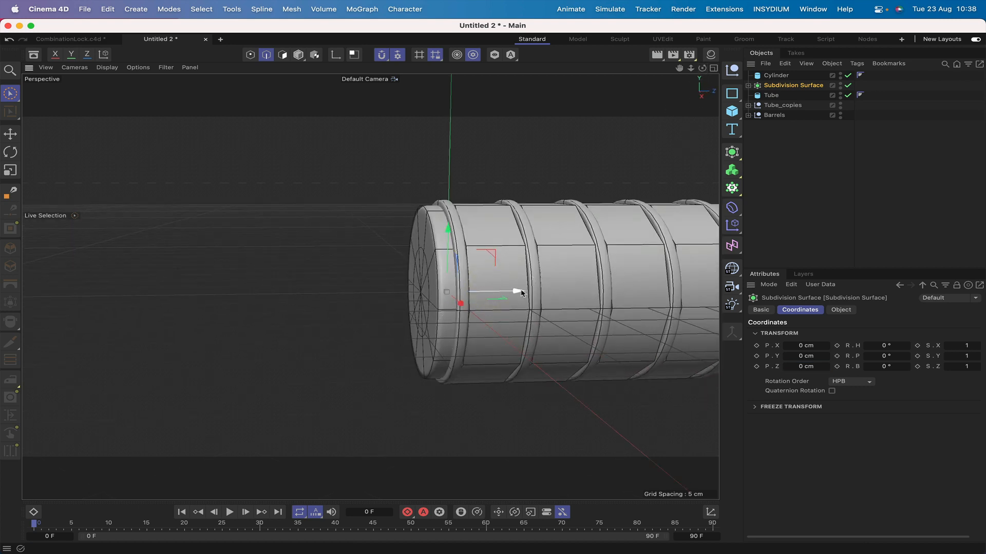
left_click_drag(522, 292, 488, 299)
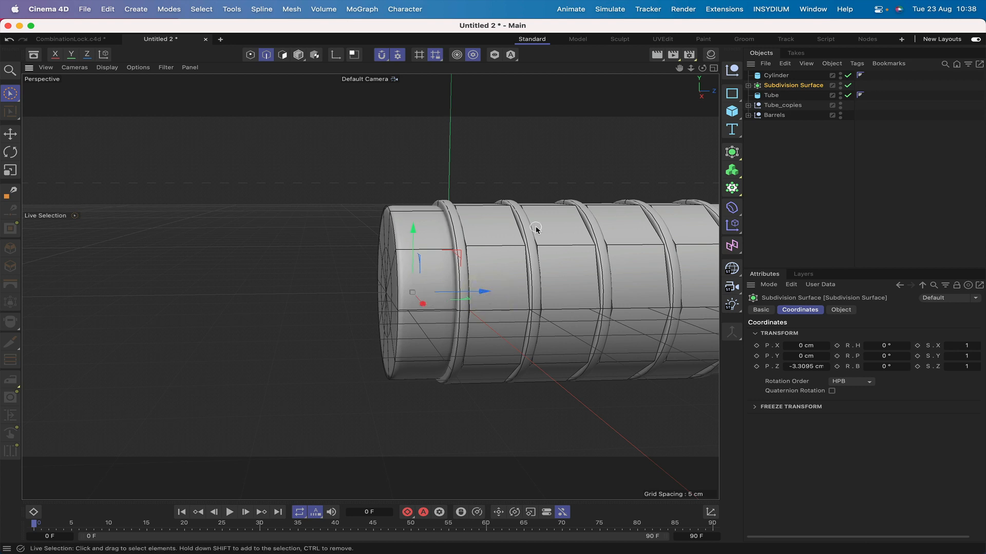
key("F4")
key("F3")
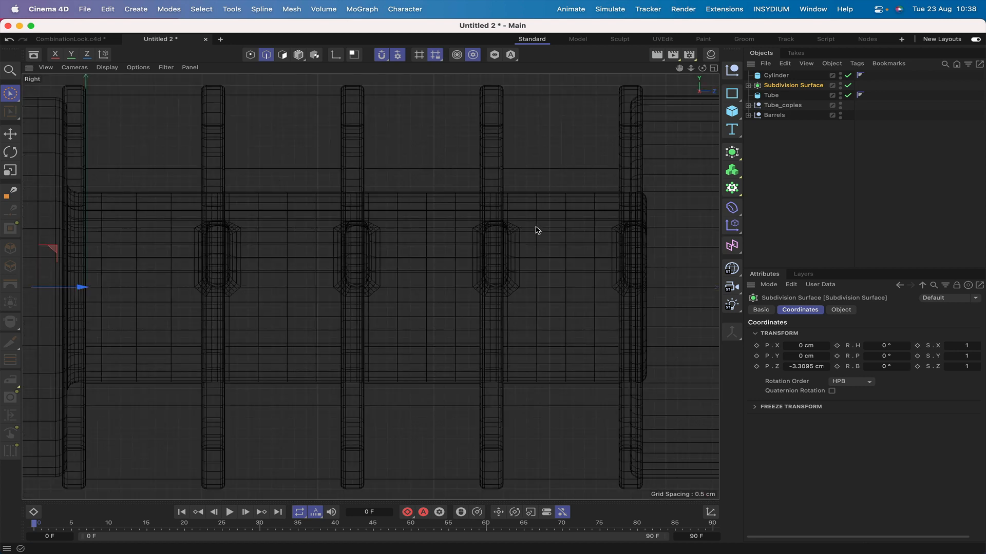
left_click_drag(680, 69, 877, 70)
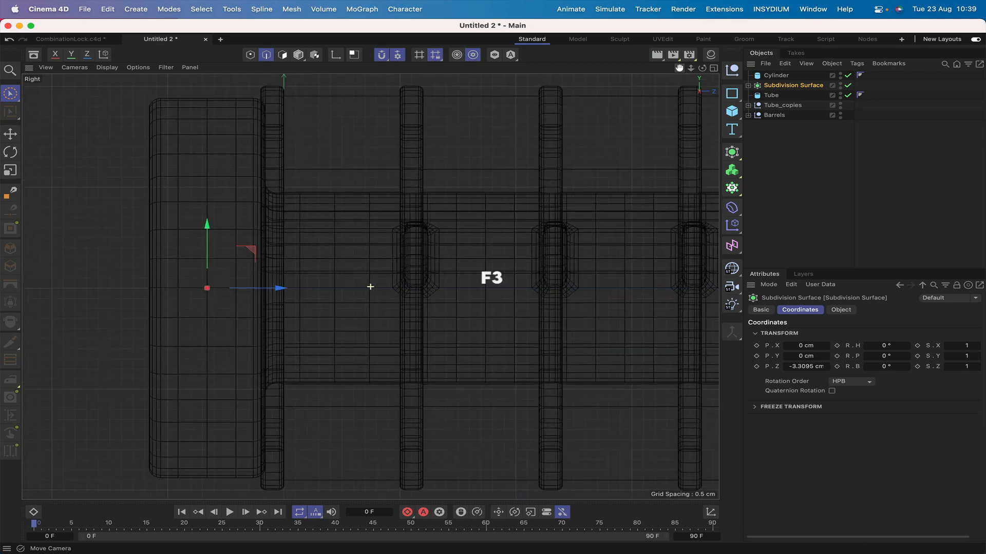
left_click_drag(277, 290, 272, 288)
left_click(804, 366)
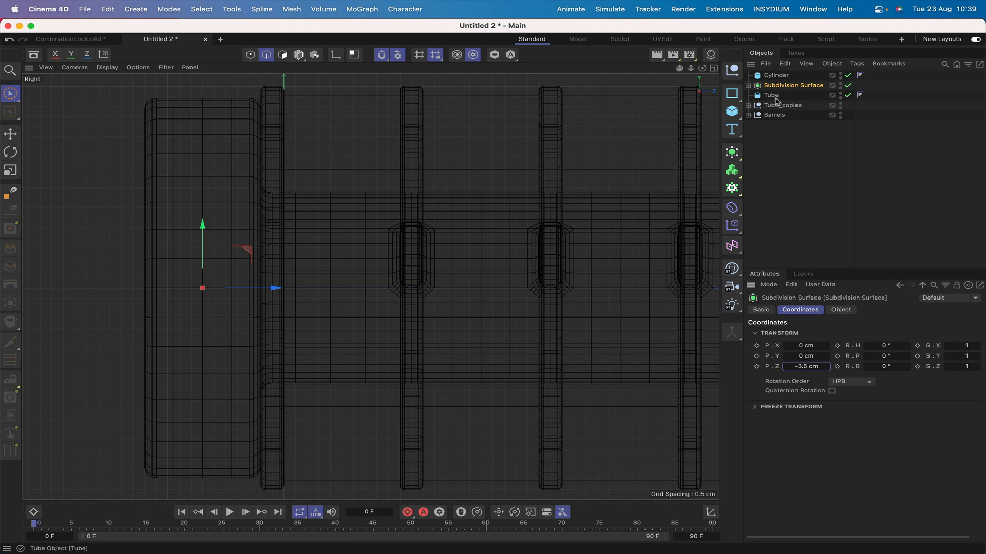
Parent the core's Subdivision Surface to a new null named LockPost
left_click(733, 72, "alt")
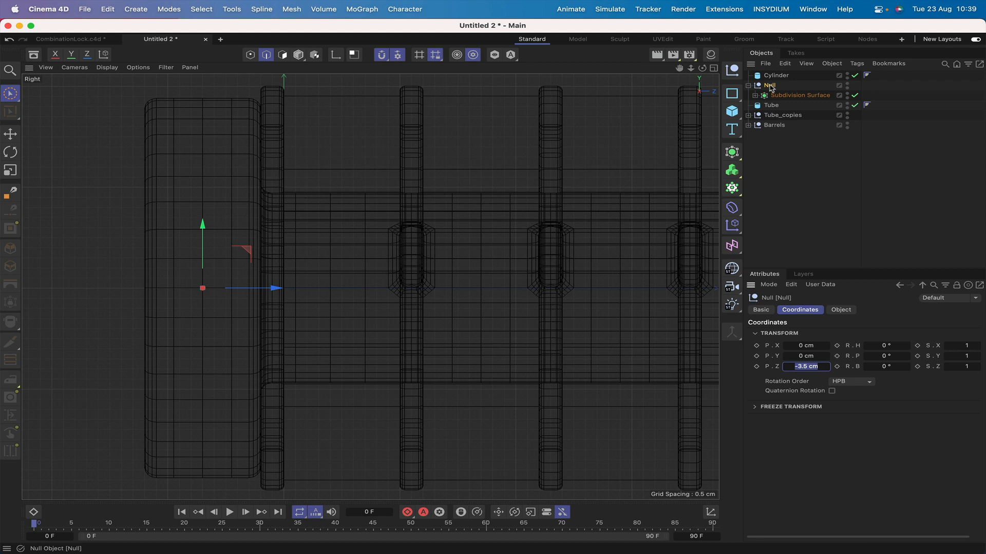
double_click(771, 86)
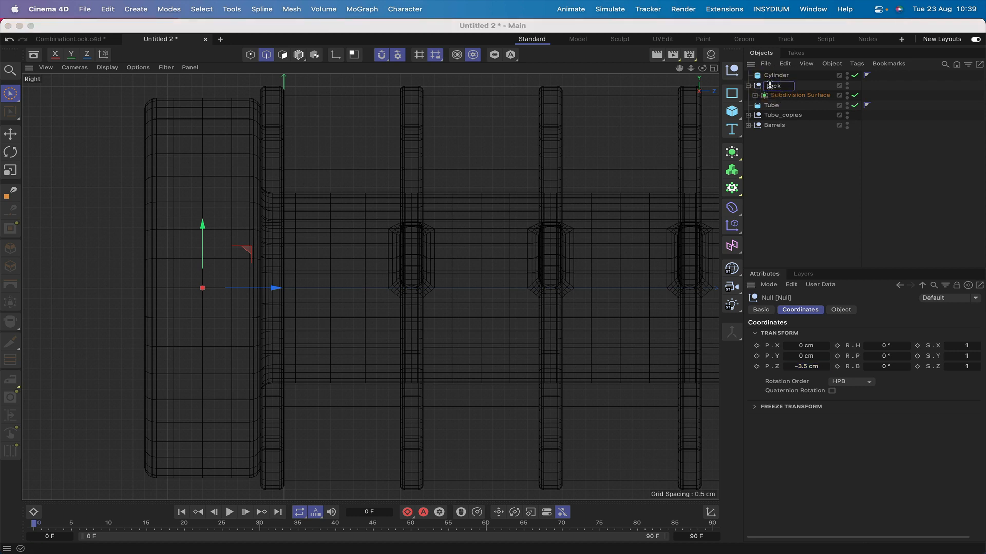
key("Return")
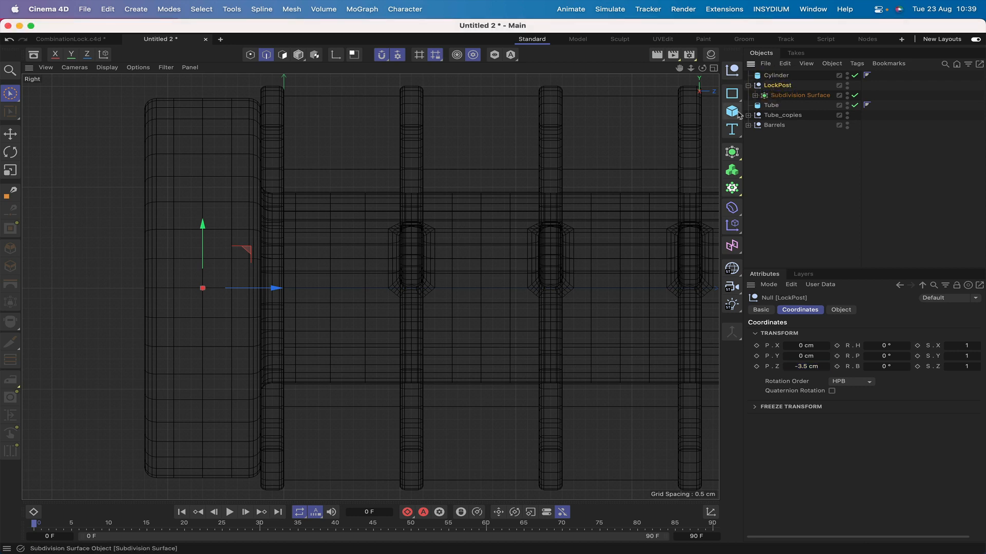
key("F1")
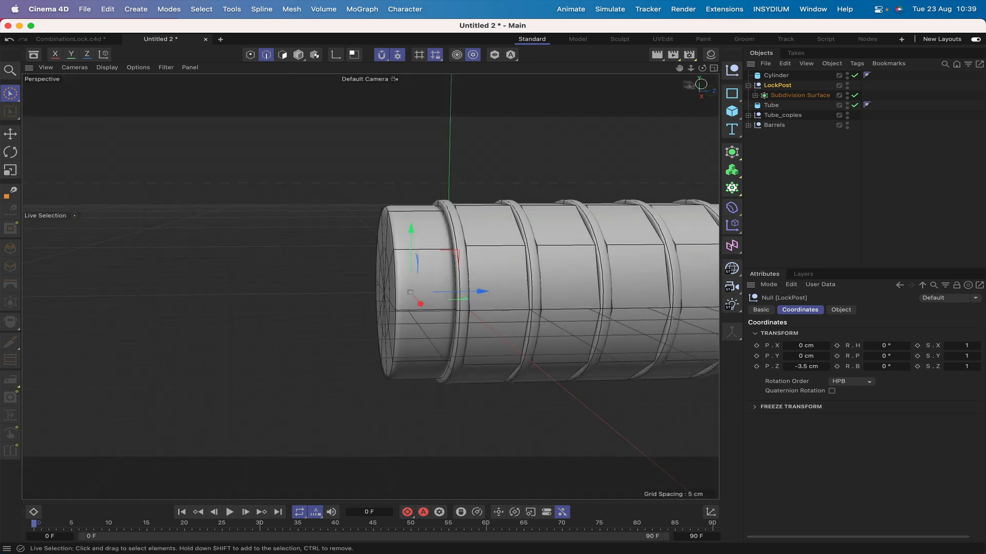
left_click_drag(702, 68, 755, 82)
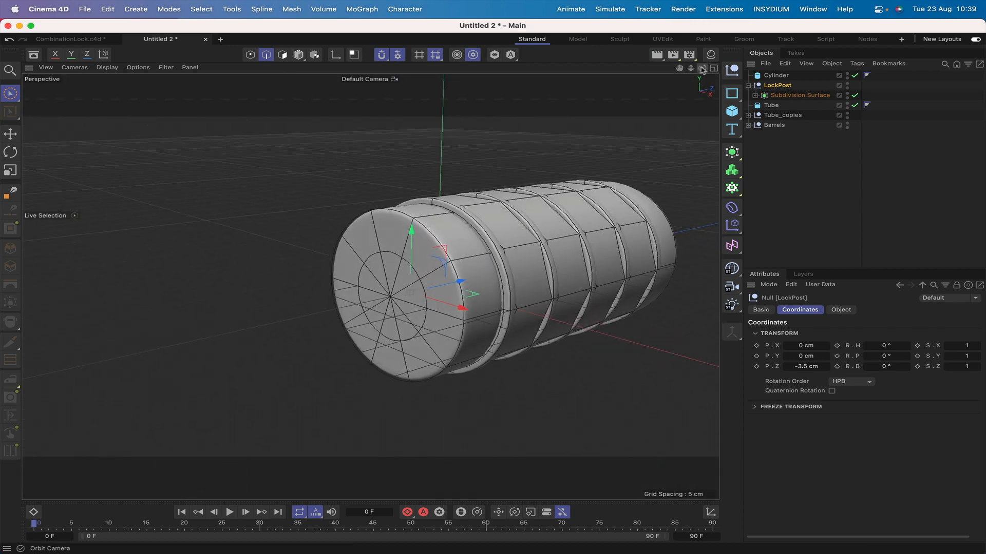
left_click_drag(679, 68, 517, 93)
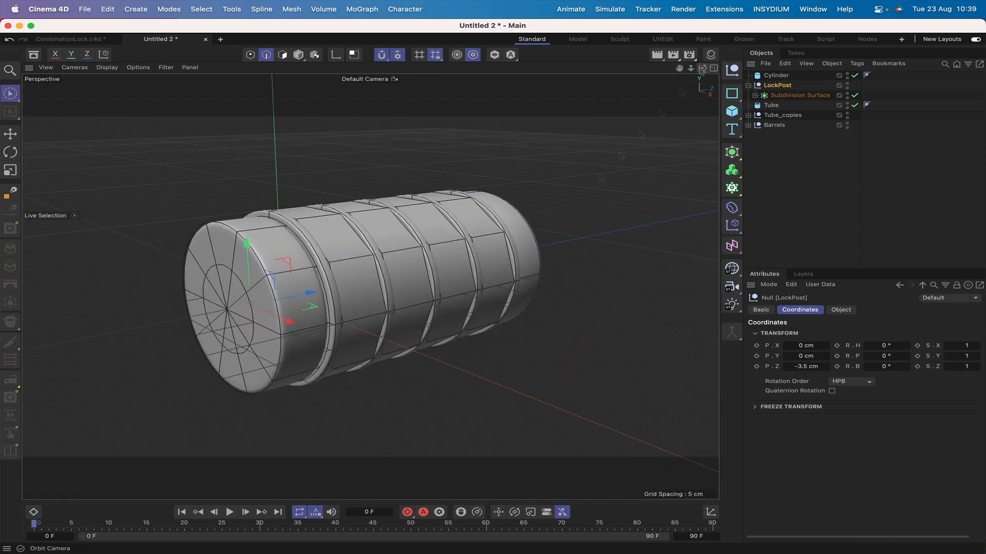
left_click_drag(702, 68, 662, 71)
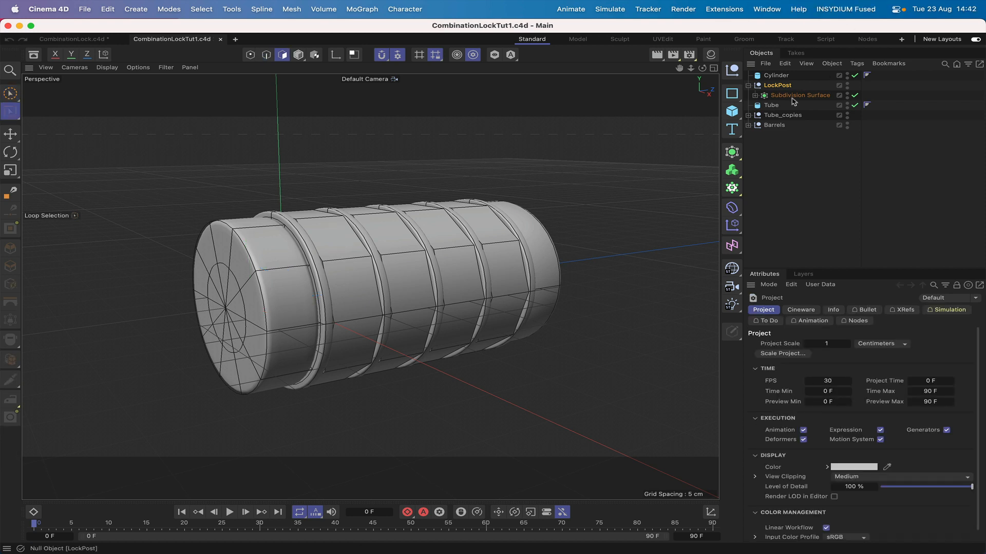
Isolate the Extrude mesh of barrel B1 in solo view and open the UVEdit layout
left_click(748, 125)
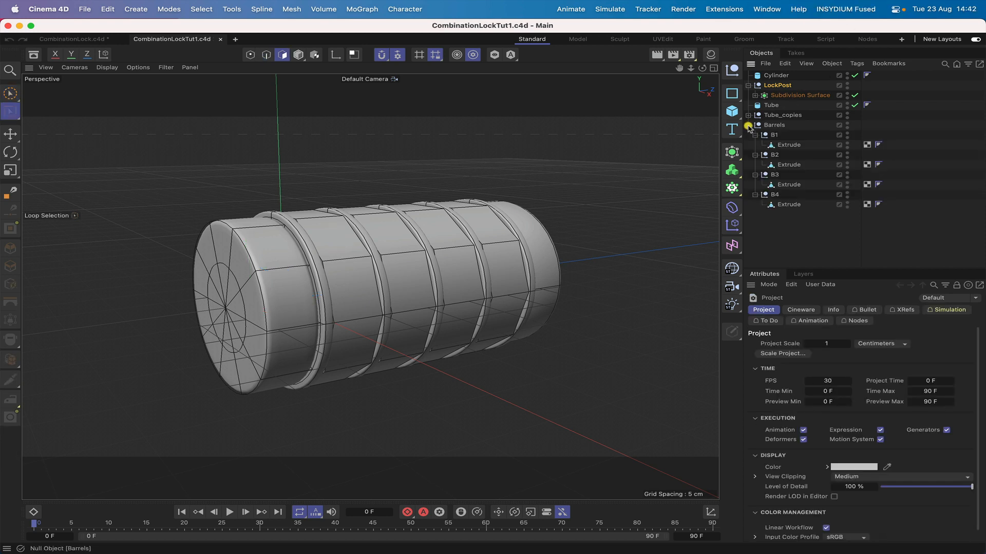
left_click(788, 146)
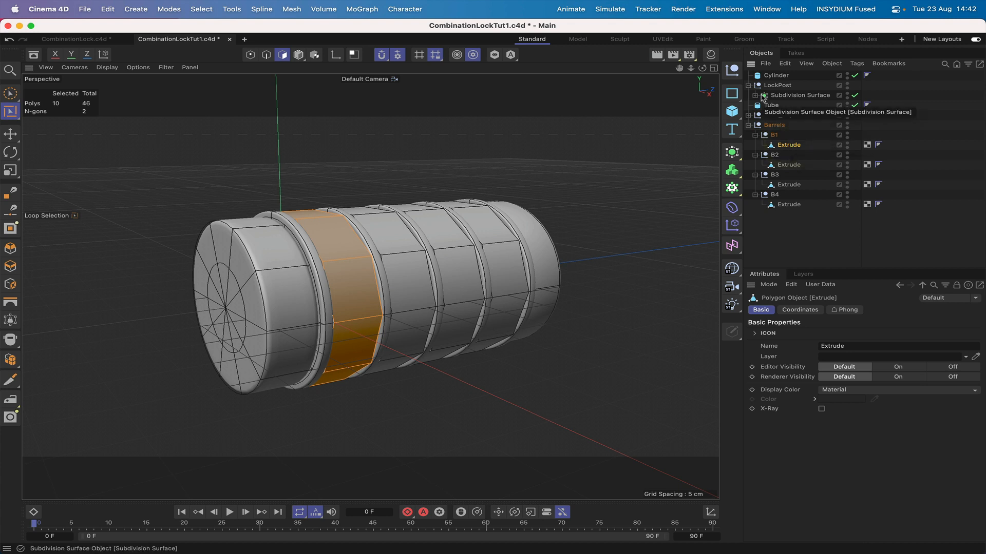
left_click(494, 55)
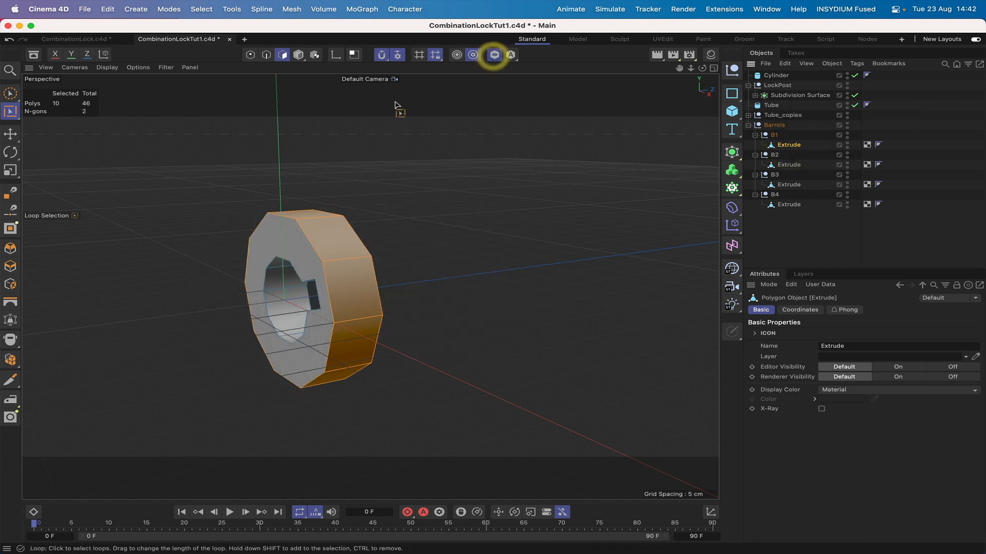
left_click(663, 40)
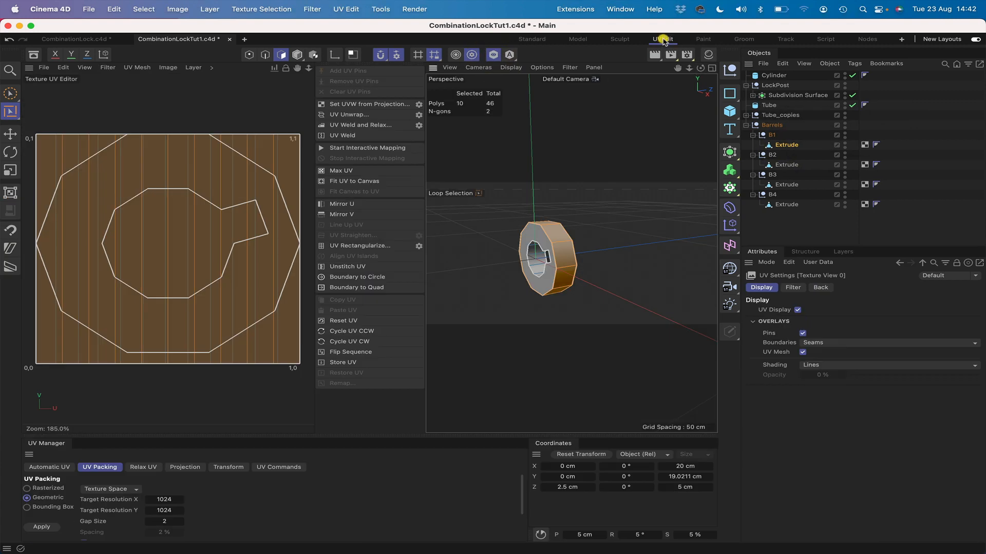
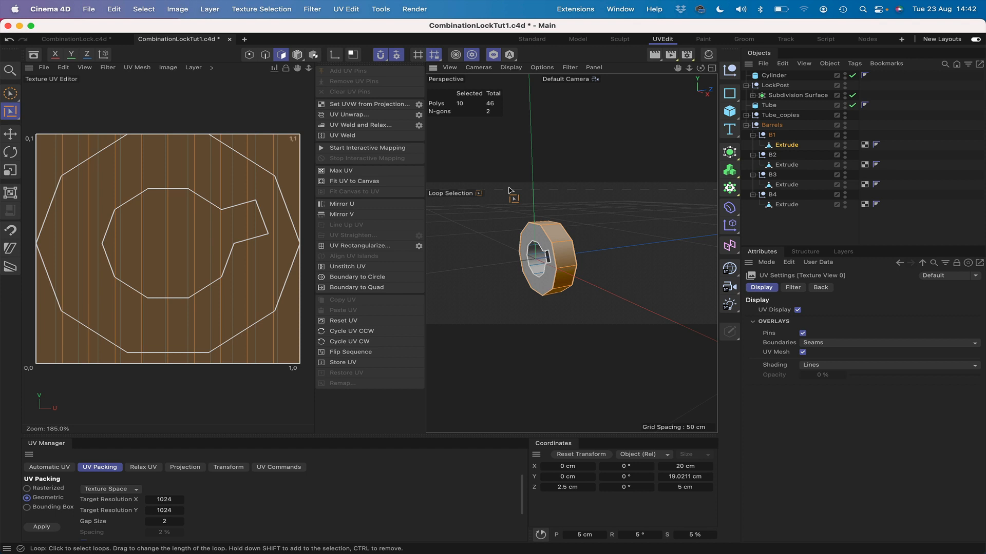
Select all polygons of the B1 barrel mesh and unwrap their UVs
key("super+a")
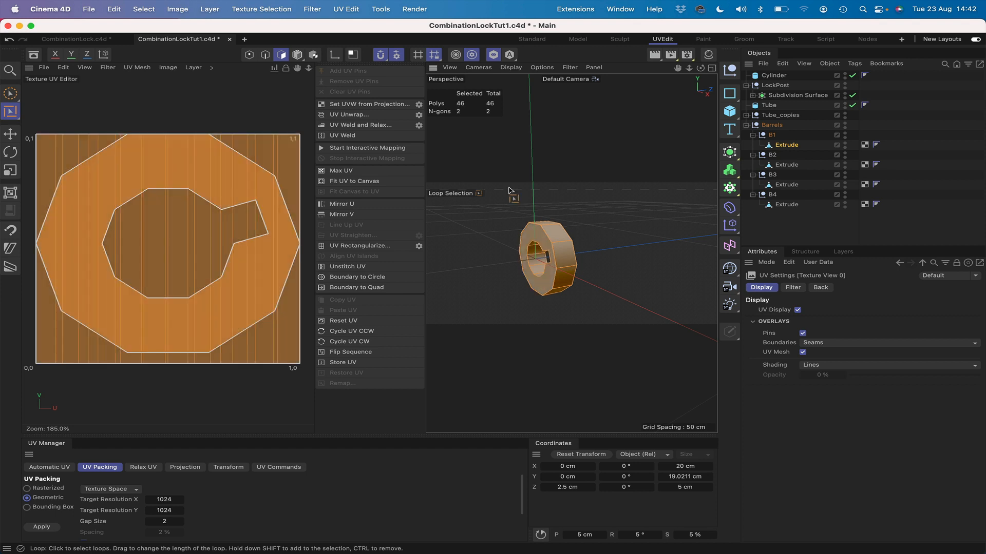
left_click(355, 116)
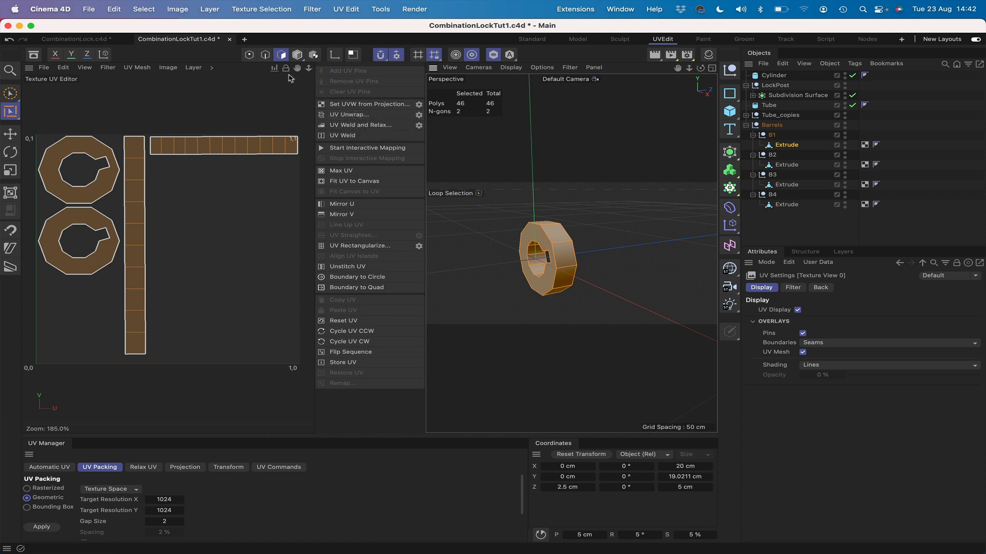
mouse_move(308, 69)
left_mouse_down()
mouse_move(277, 70)
mouse_move(297, 73)
left_mouse_up()
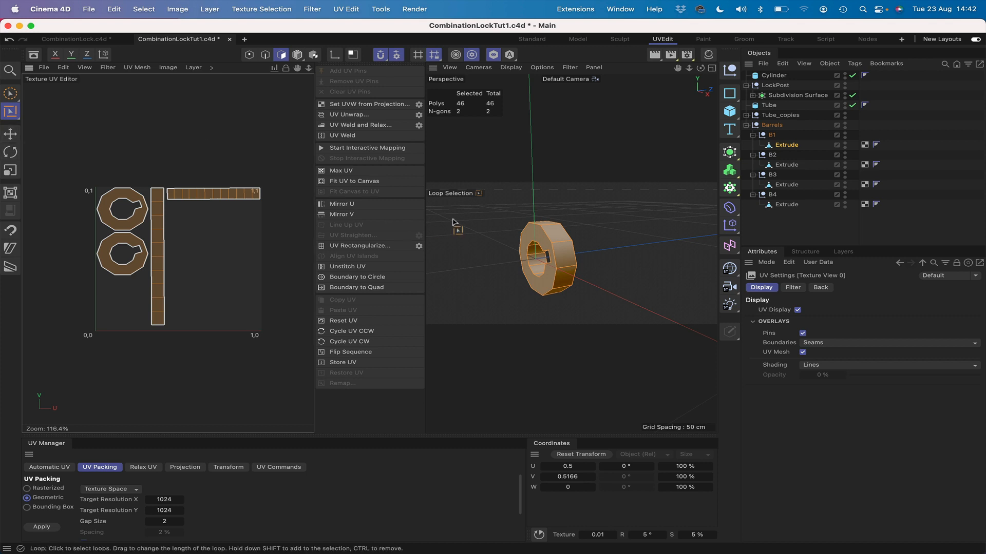
Select the 12 polygons of the horizontal inner-hole UV strip and move the strip above the UV canvas
left_click(10, 93)
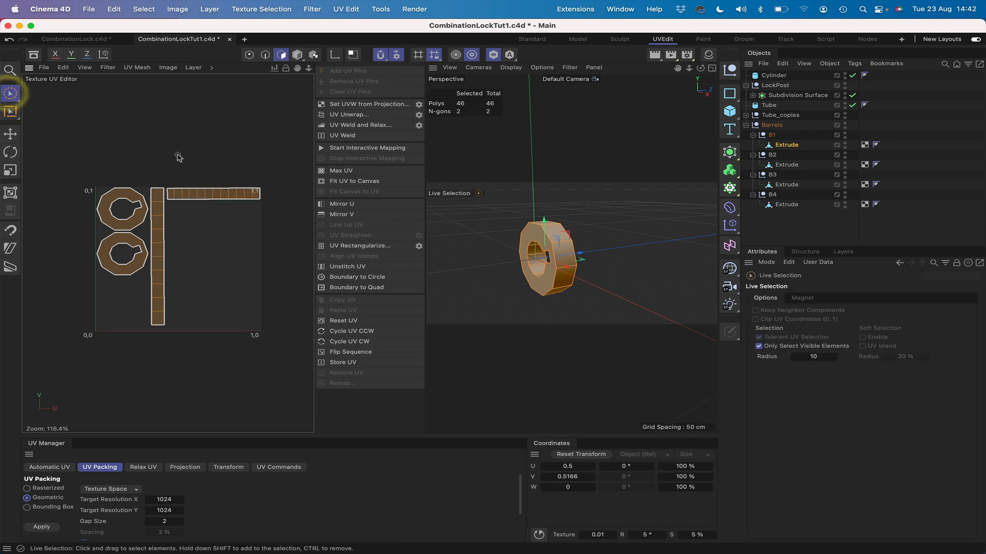
mouse_move(176, 177)
left_mouse_down()
mouse_move(189, 194)
mouse_move(257, 202)
left_mouse_up()
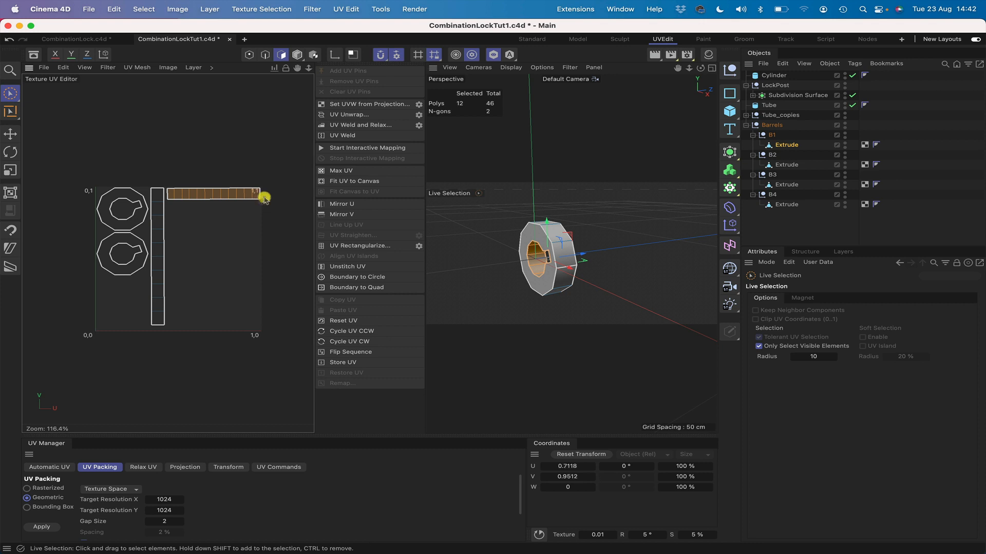
key("e")
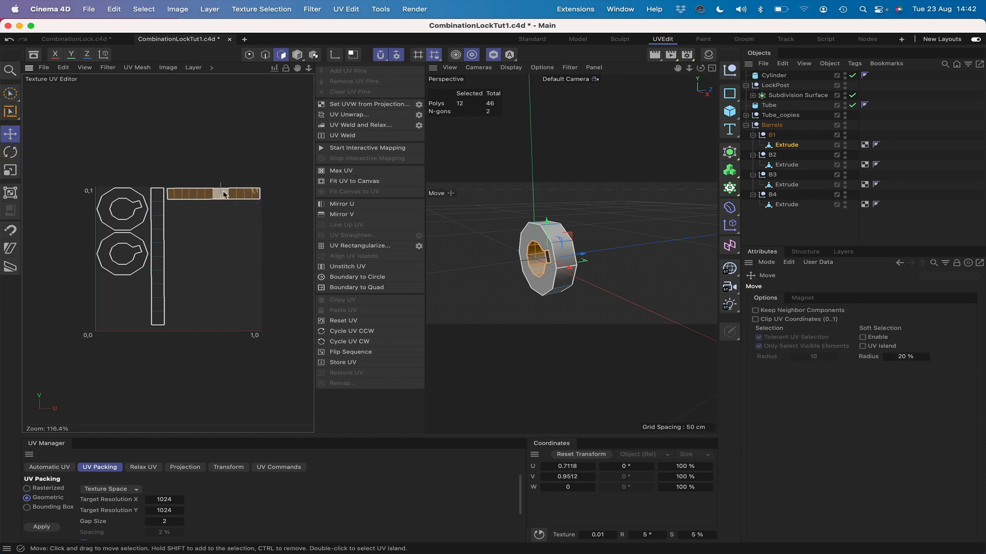
left_click_drag(224, 194, 226, 166)
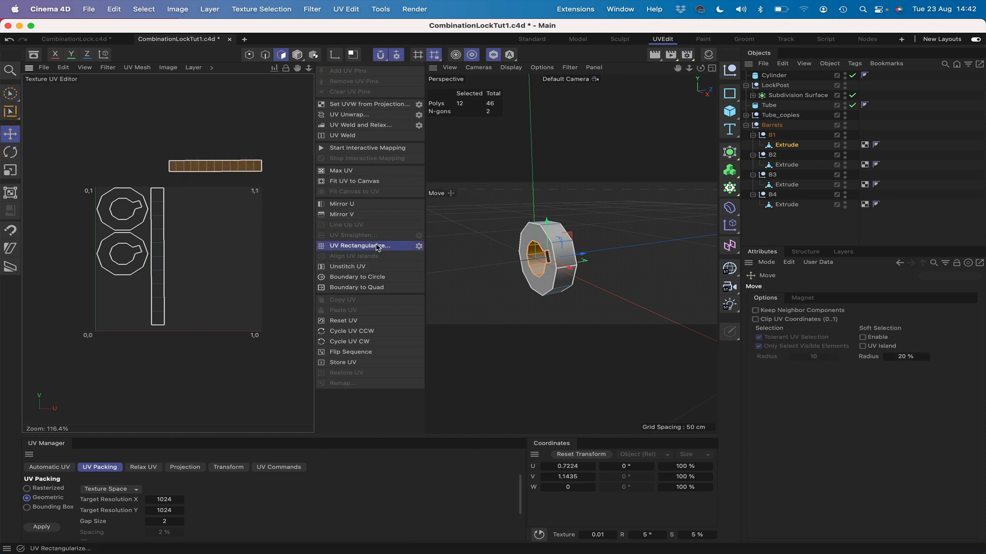
Rotate the inner-hole UV strip upright, apply UV Rectangularize and move it beyond the canvas's right edge
left_click(10, 152)
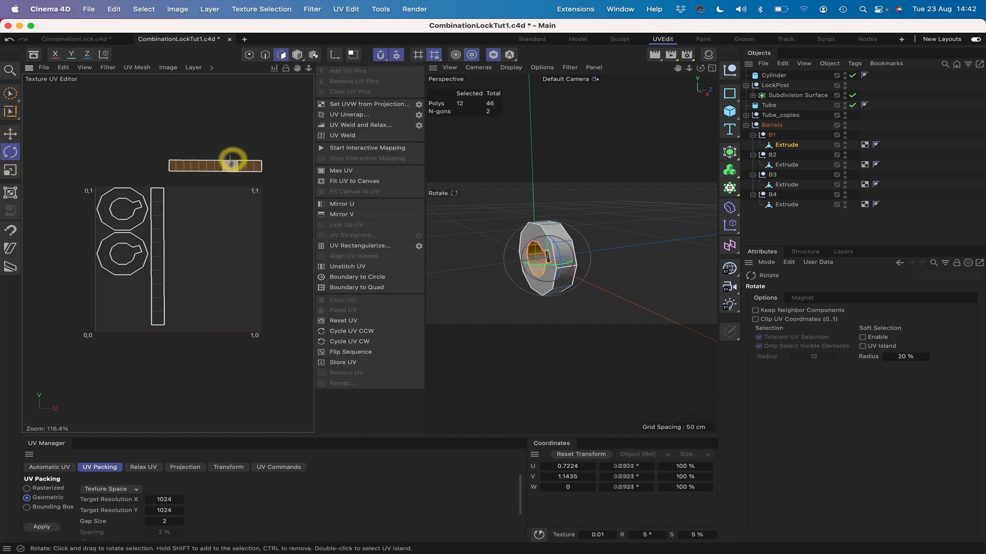
left_click_drag(233, 162, 75, 148)
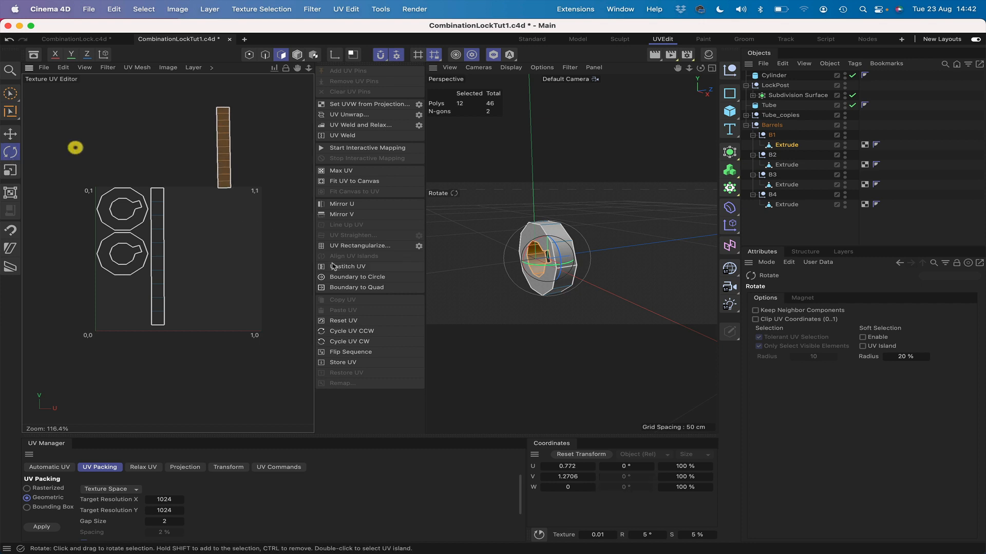
left_click(356, 245)
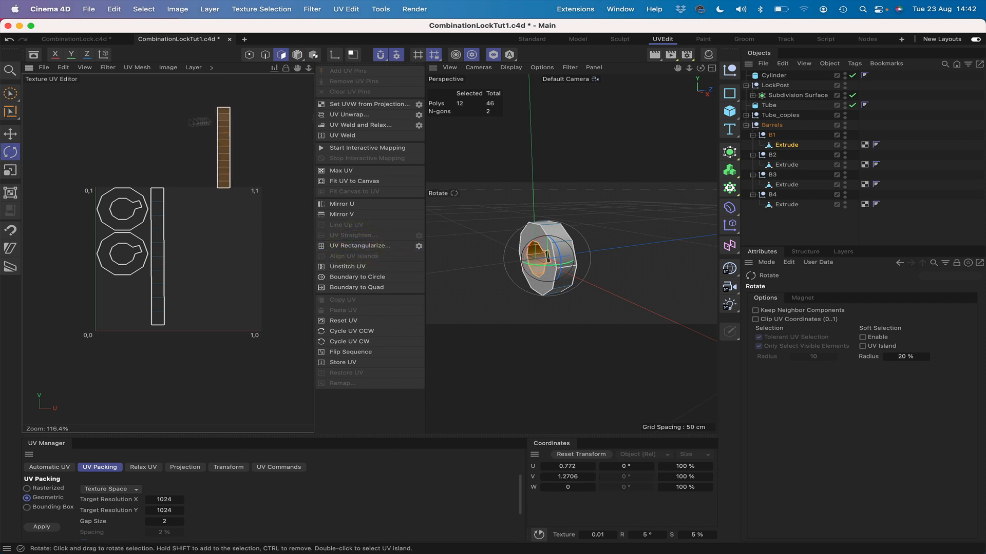
left_click(11, 134)
left_click_drag(224, 147, 293, 157)
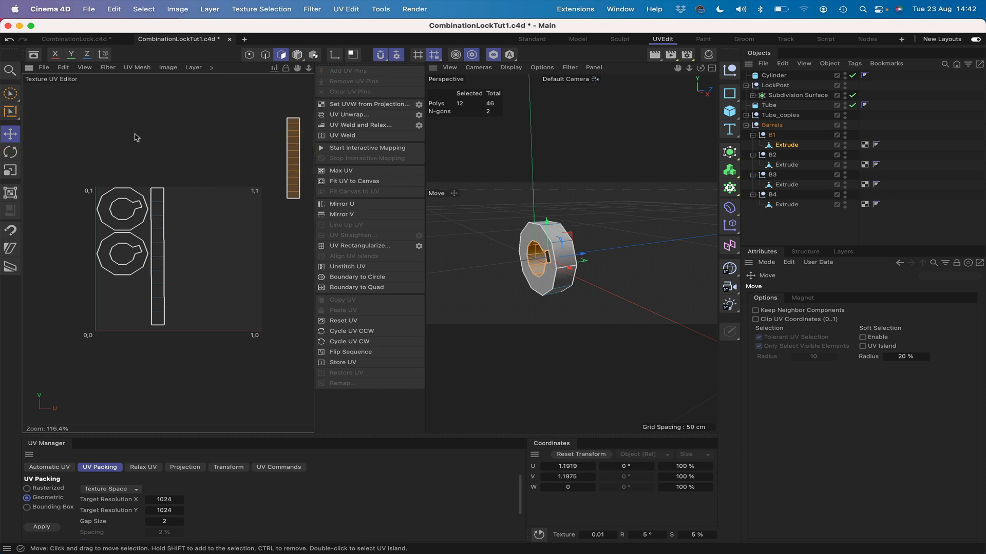
Select the 10-polygon outer rim UV strip, move it outside the canvas's left edge and apply UV Rectangularize
left_click(11, 93)
left_click(165, 238)
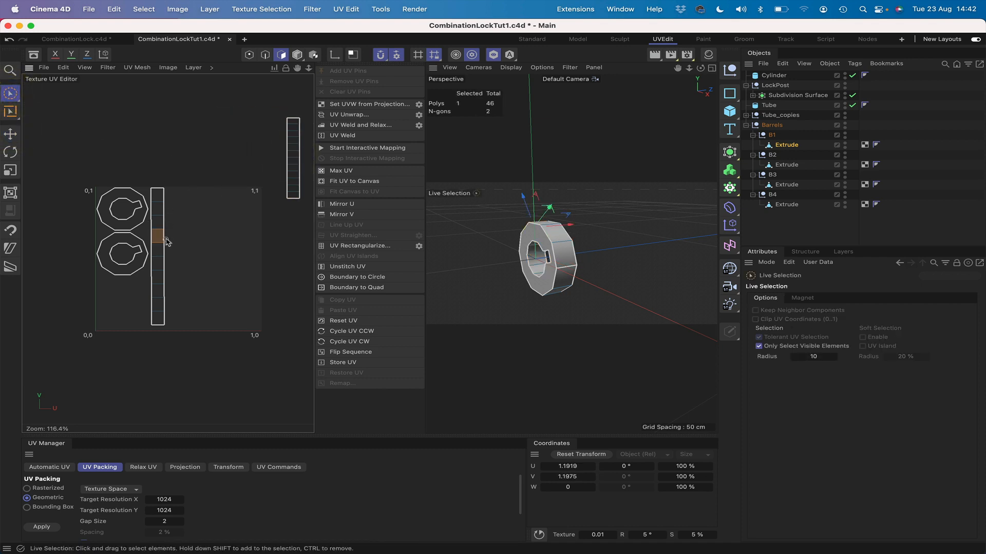
mouse_move(167, 241)
left_mouse_down()
mouse_move(159, 195)
mouse_move(162, 334)
left_mouse_up()
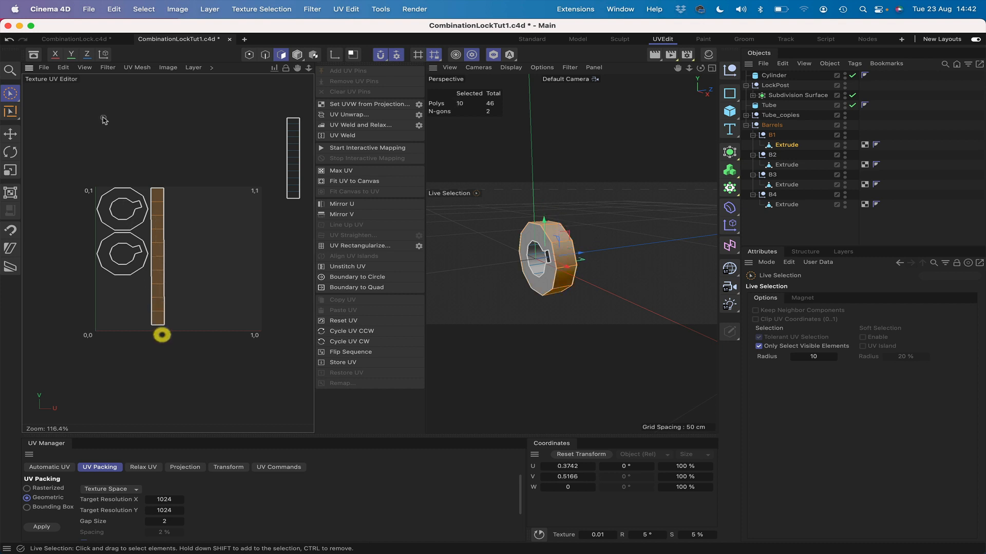
left_click(10, 133)
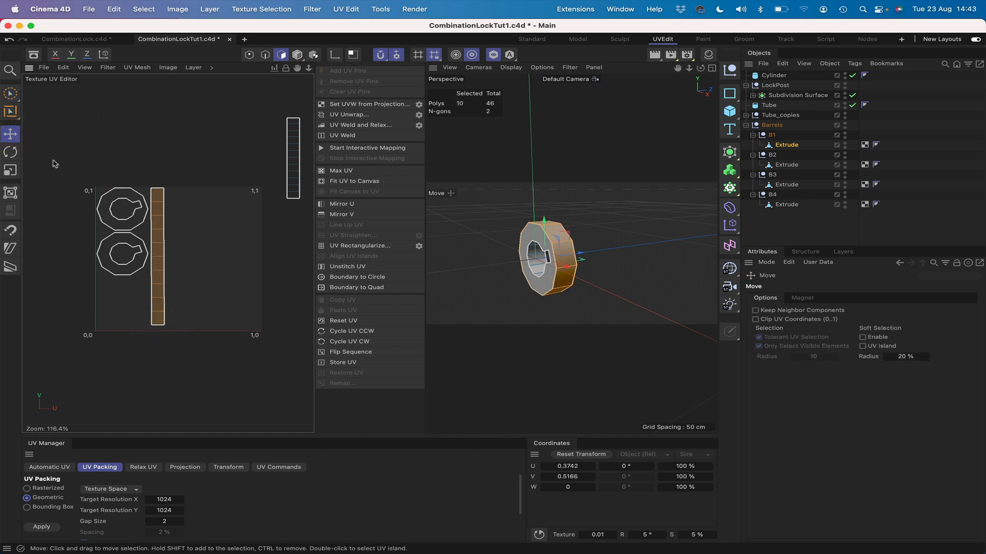
left_click_drag(162, 222, 67, 200)
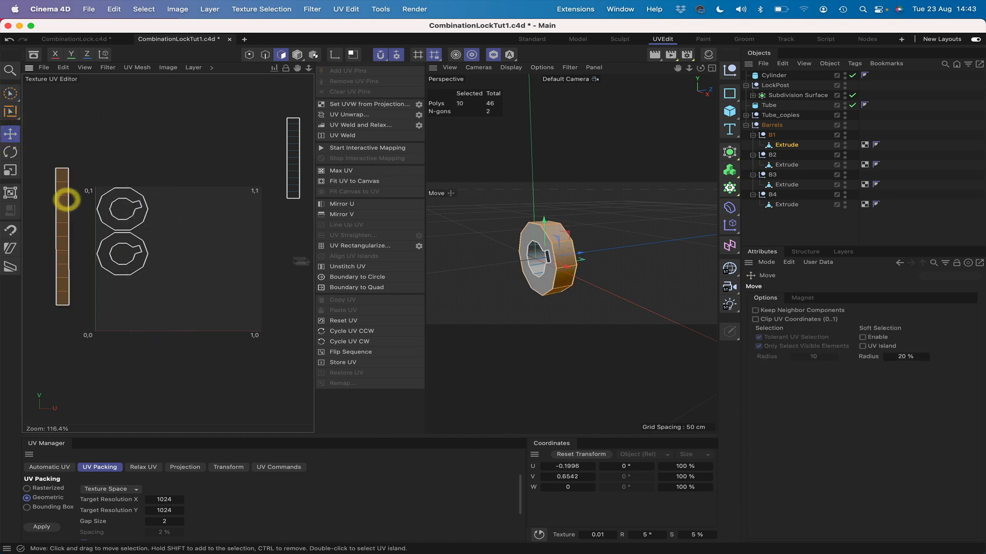
left_click(360, 246)
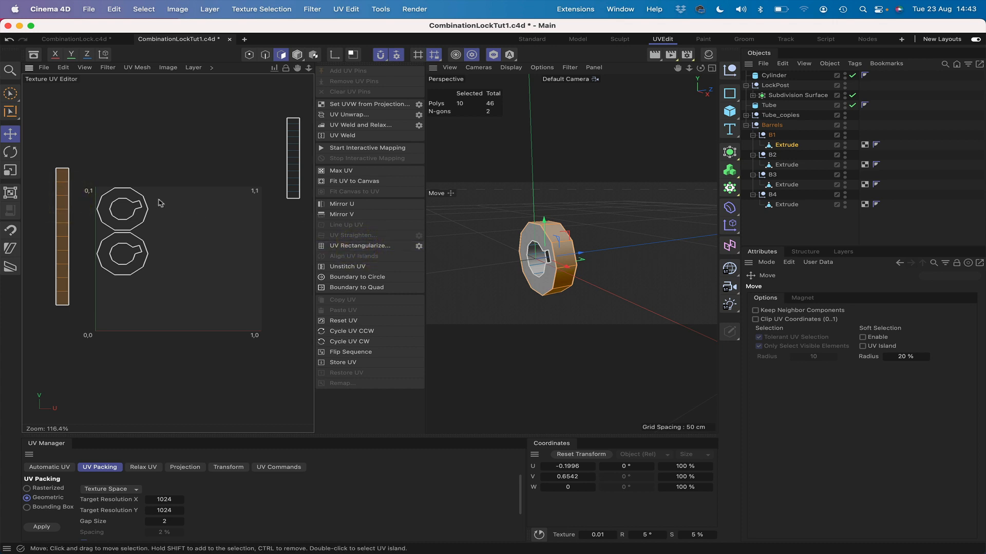
Select both notched ring face UV islands and move them together above the UV canvas
left_click(10, 93)
double_click(127, 266)
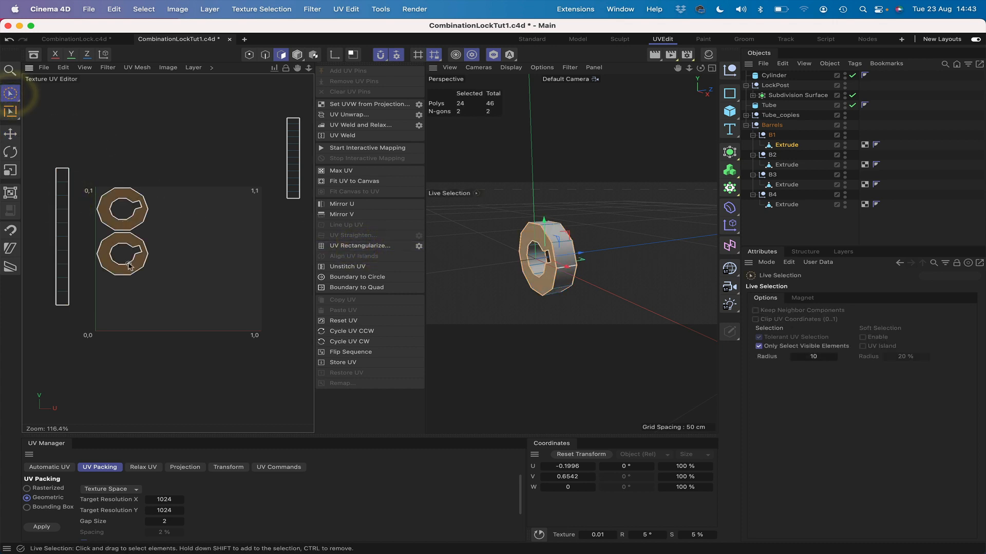
left_click(128, 228)
left_click(154, 135)
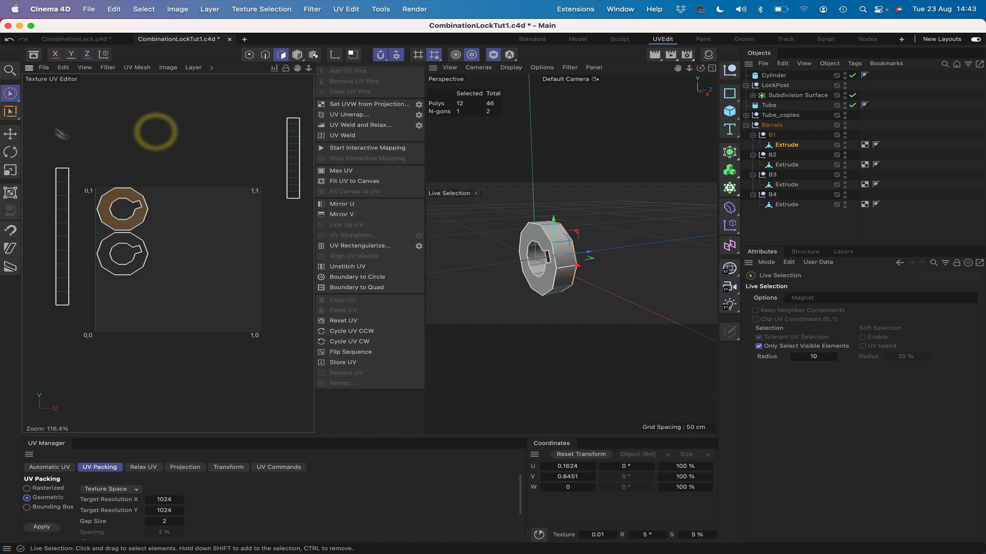
double_click(137, 259)
left_click(10, 134)
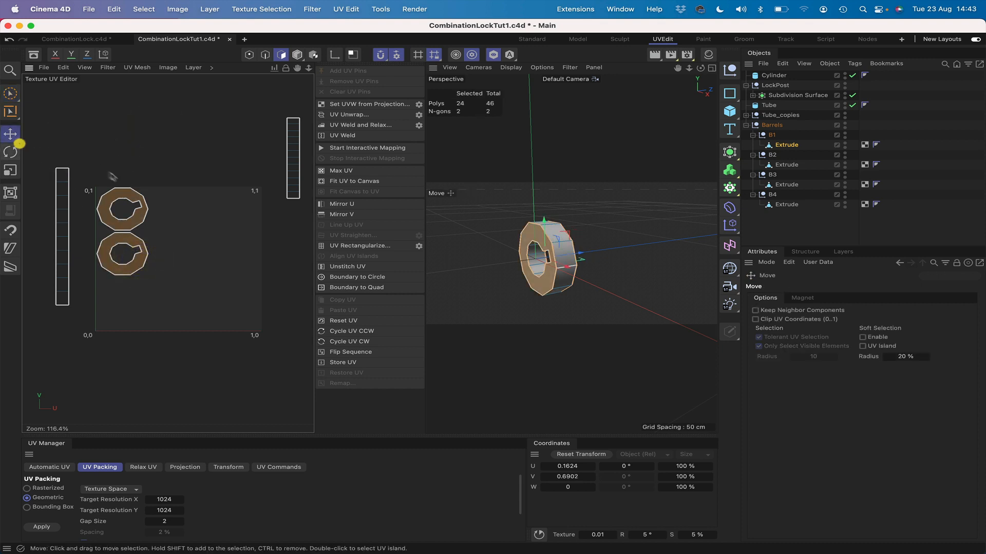
left_click_drag(126, 196, 163, 99)
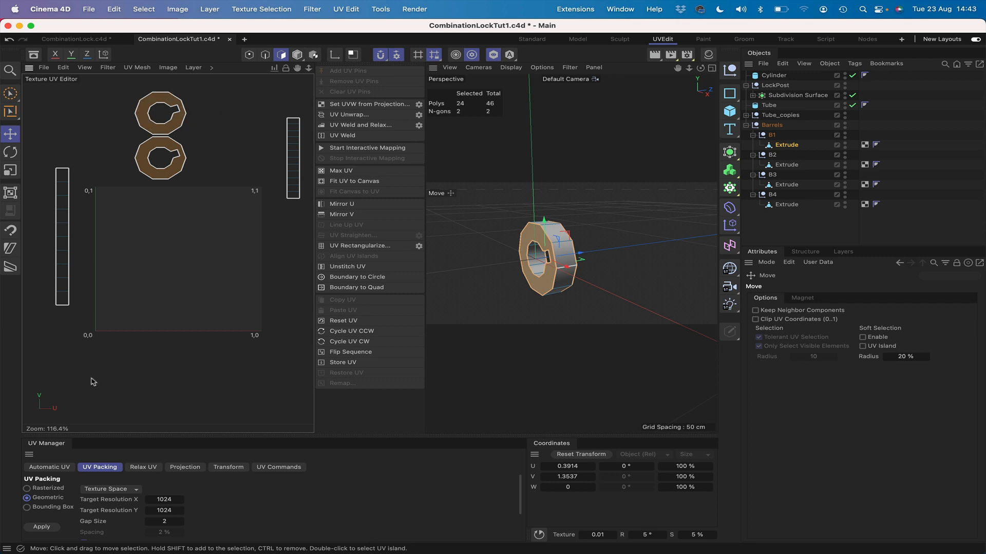
Try geometric UV packing on the outer rim strip alone, with Stretch to Fit on and off, and undo both packings
scroll(261, 511, "down", 3)
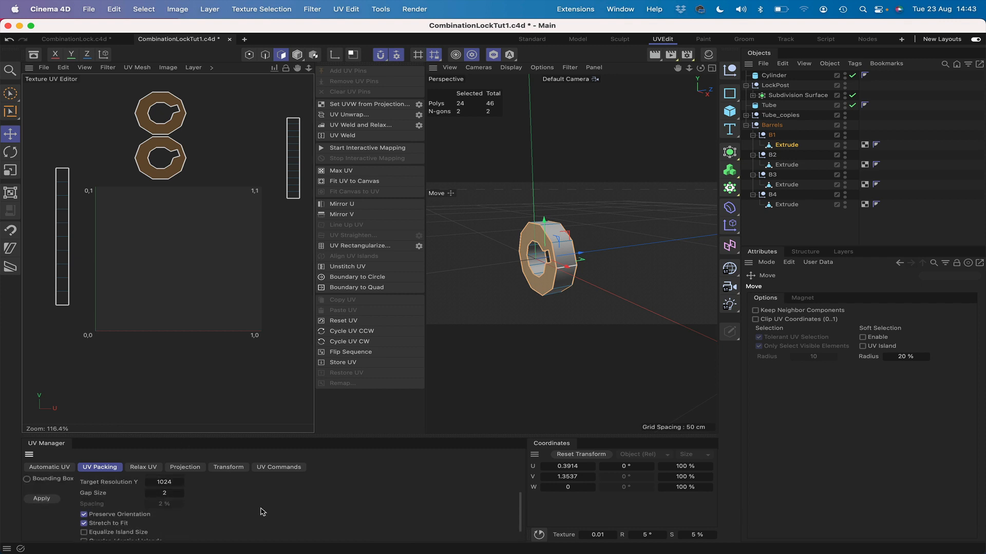
scroll(211, 507, "up", 1)
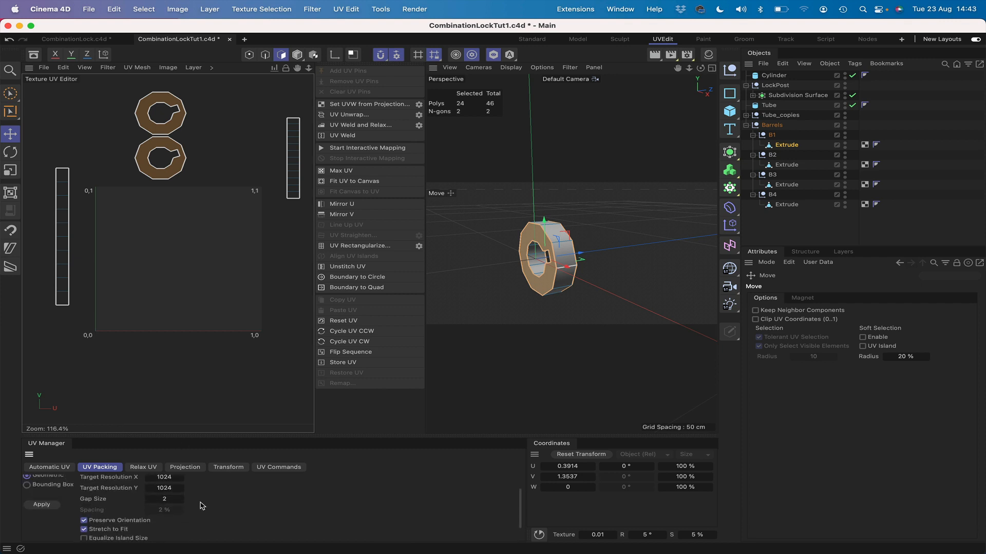
scroll(203, 506, "down", 1)
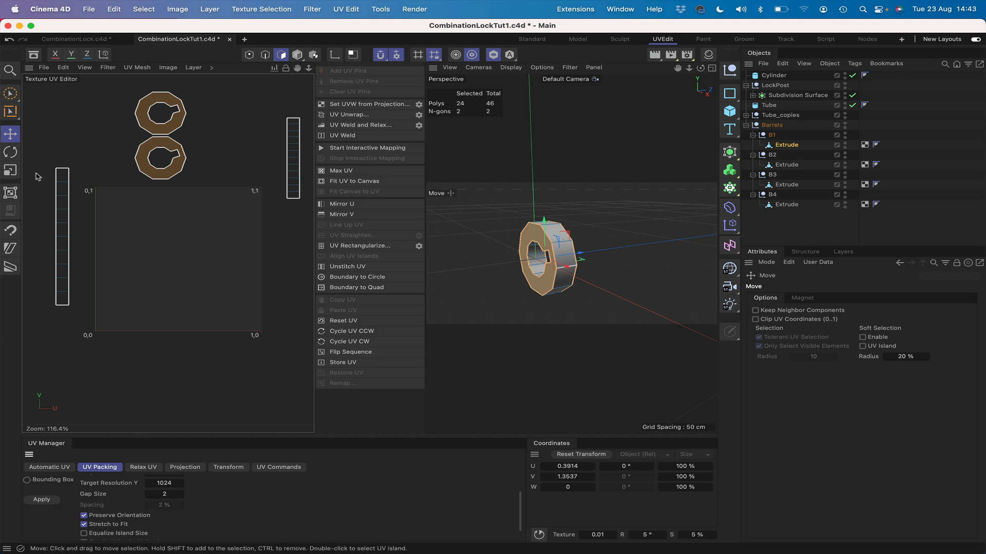
left_click(10, 94)
left_click_drag(62, 172, 59, 302)
left_click(37, 500)
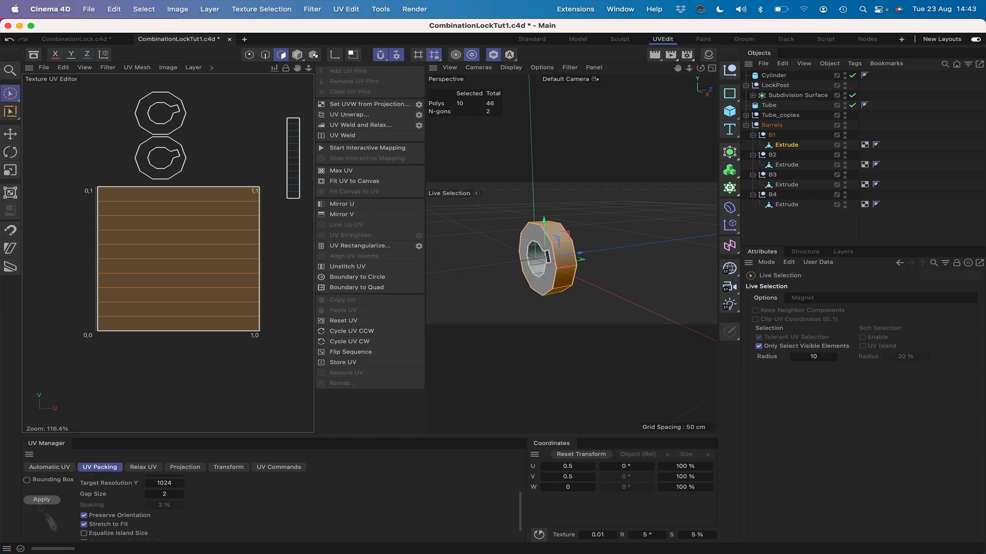
left_click(84, 524)
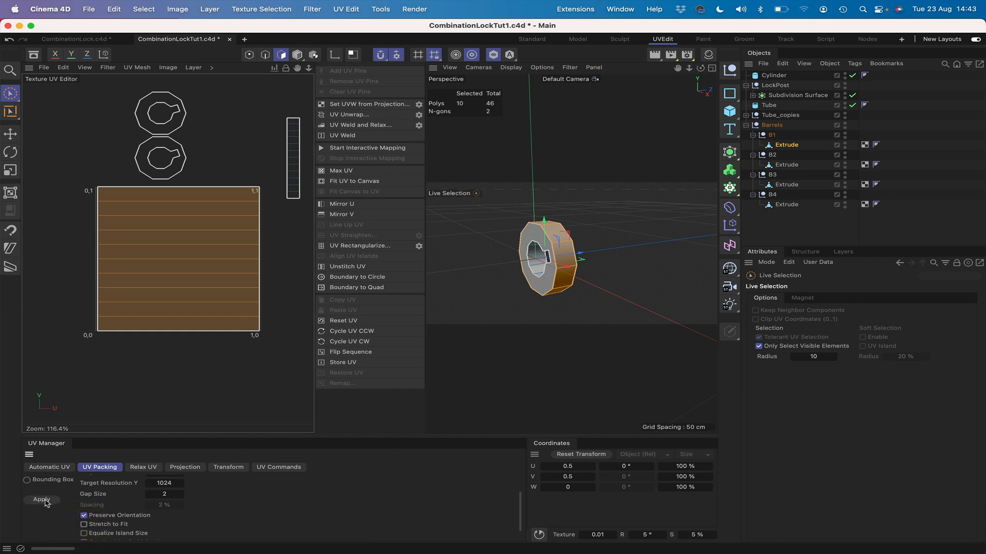
left_click(44, 499)
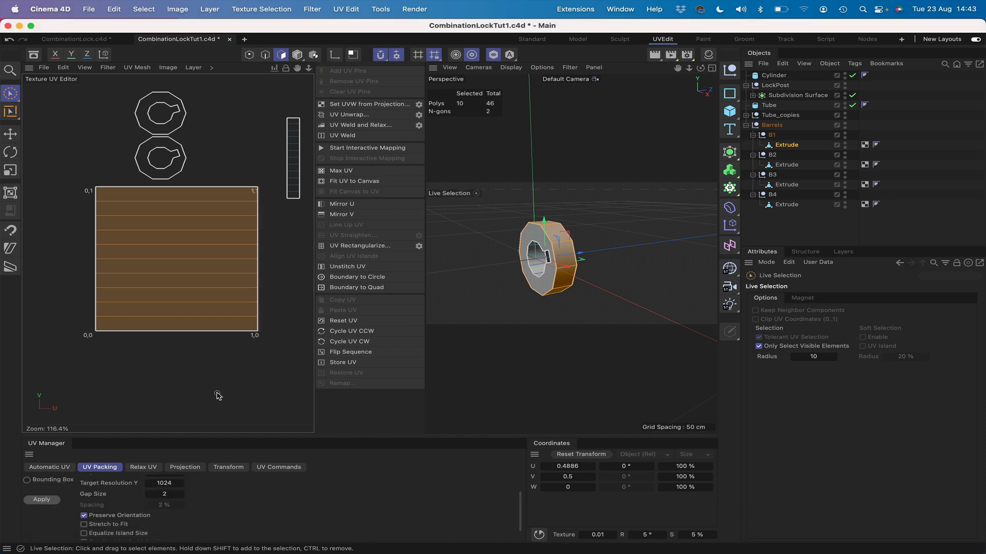
key("super+z")
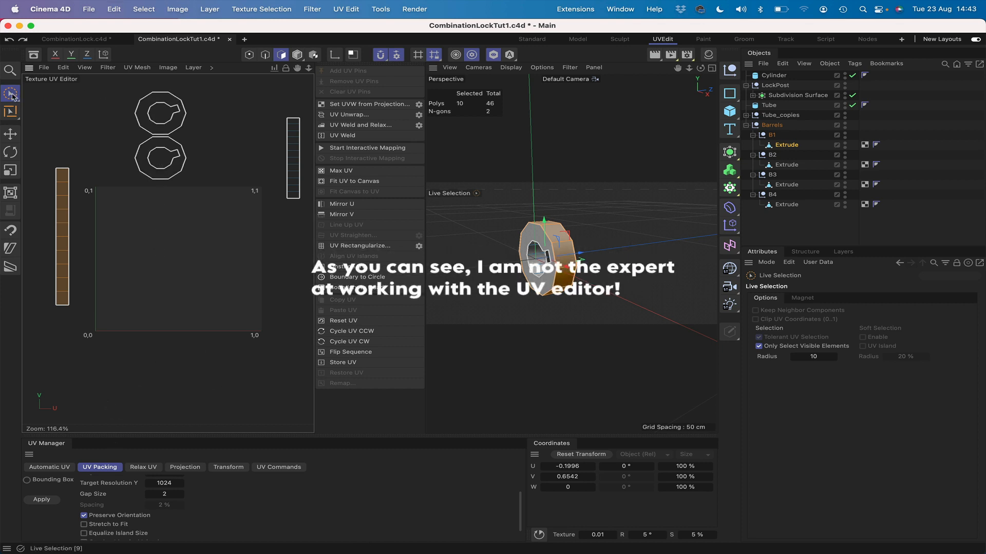
Select all four UV islands, pack them geometrically with Stretch to Fit enabled, and clear the selection
left_click_drag(130, 118, 158, 117)
mouse_move(64, 206)
left_mouse_down("shift")
mouse_move(72, 161)
mouse_move(73, 310)
left_mouse_up("shift")
mouse_move(292, 161)
left_mouse_down("shift")
mouse_move(289, 131)
mouse_move(302, 195)
left_mouse_up("shift")
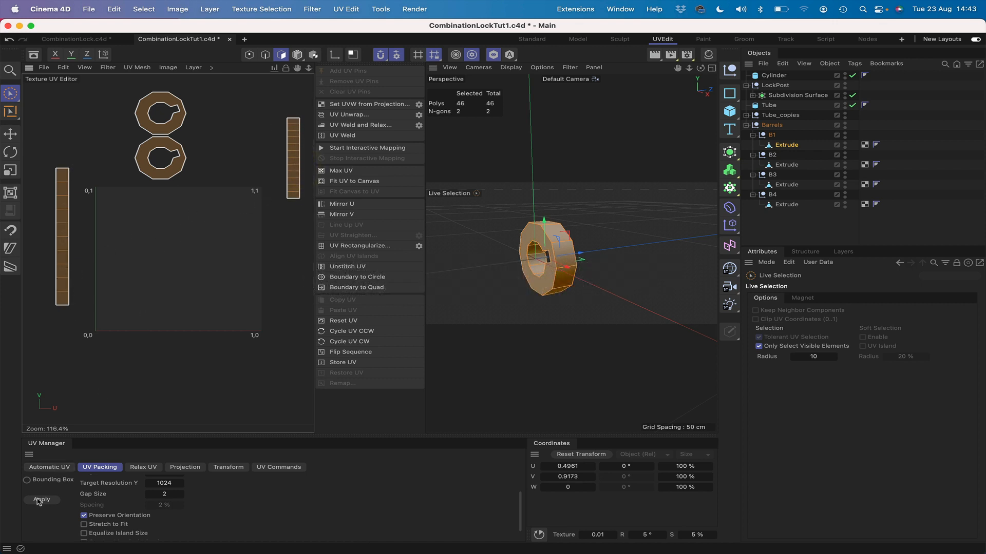
left_click(84, 525)
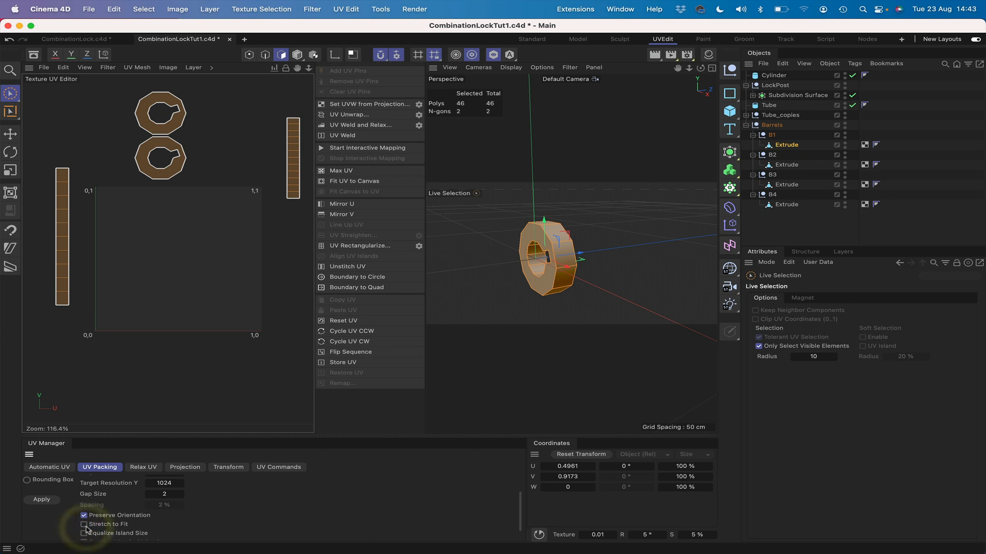
left_click(42, 500)
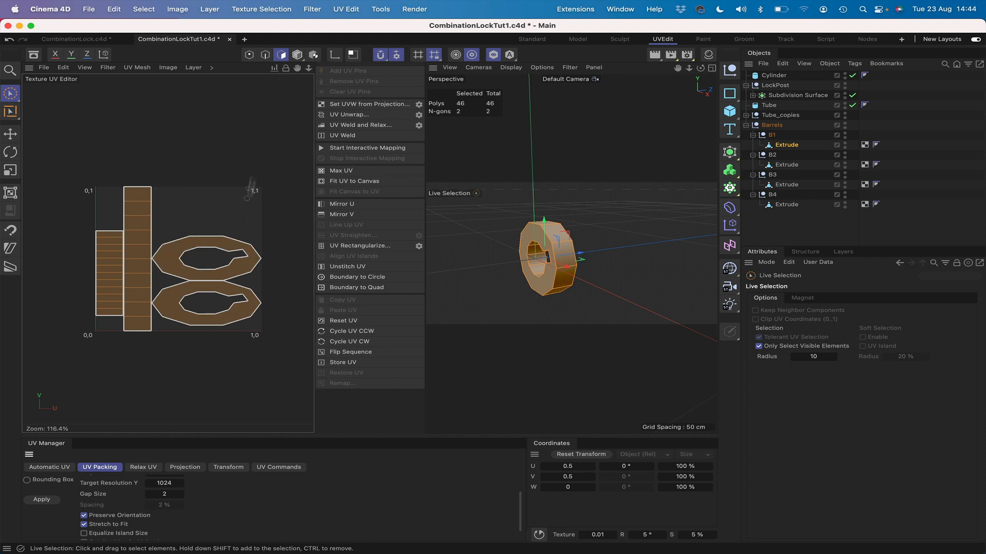
left_click(259, 144)
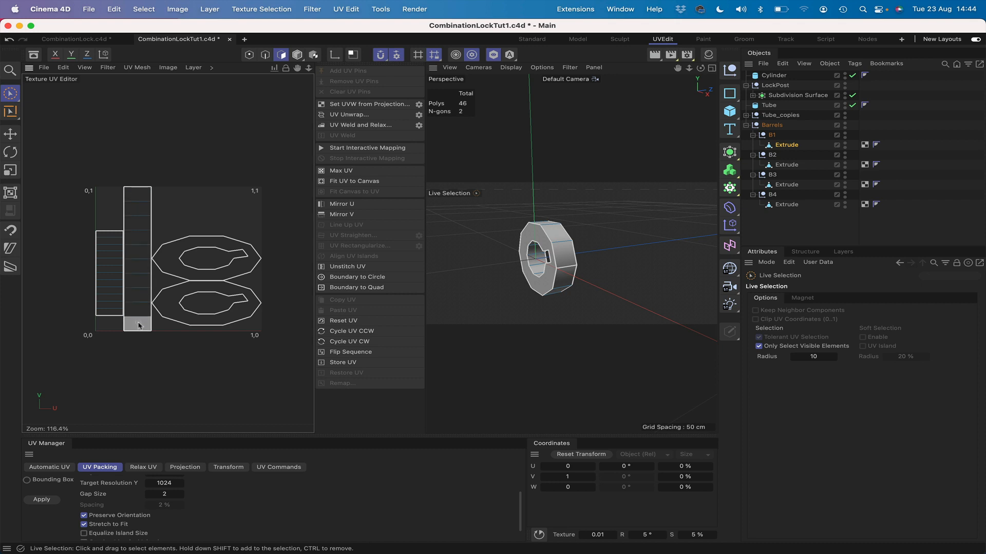
mouse_move(139, 192)
left_mouse_down()
mouse_move(143, 320)
mouse_move(145, 184)
left_mouse_up()
left_click(153, 152)
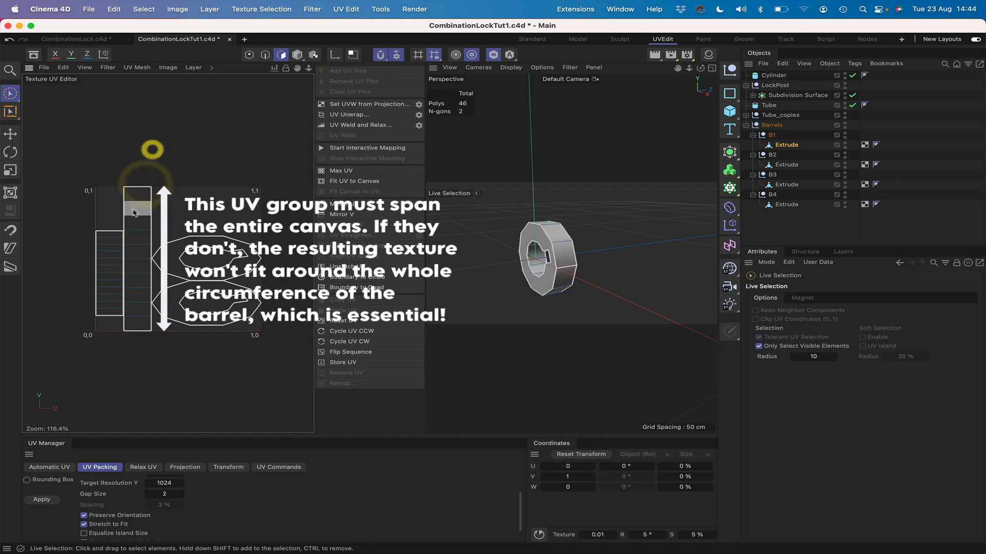
Start the BodyPaint 3D Setup Wizard and select only the Extrude object of barrel B1 for texture setup
left_click(194, 68)
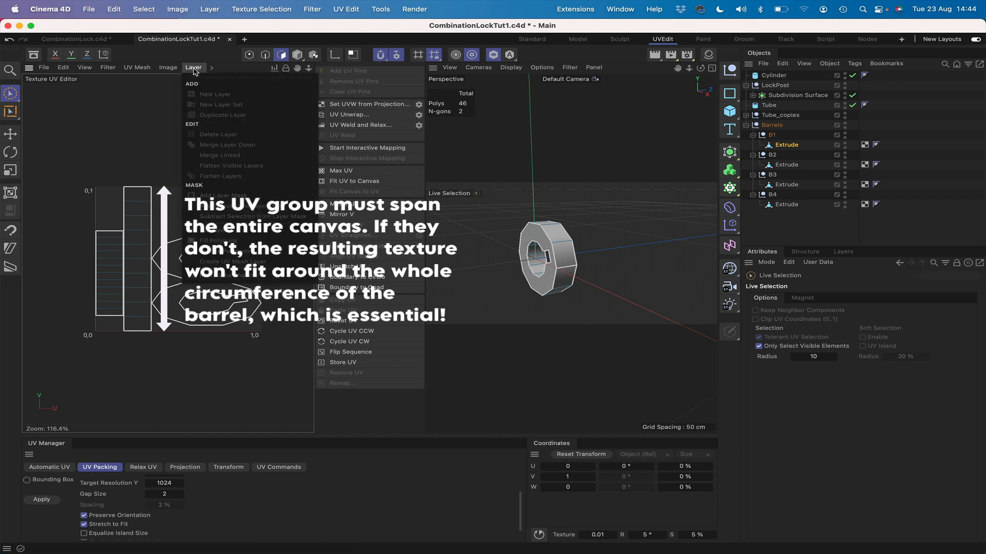
mouse_move(211, 69)
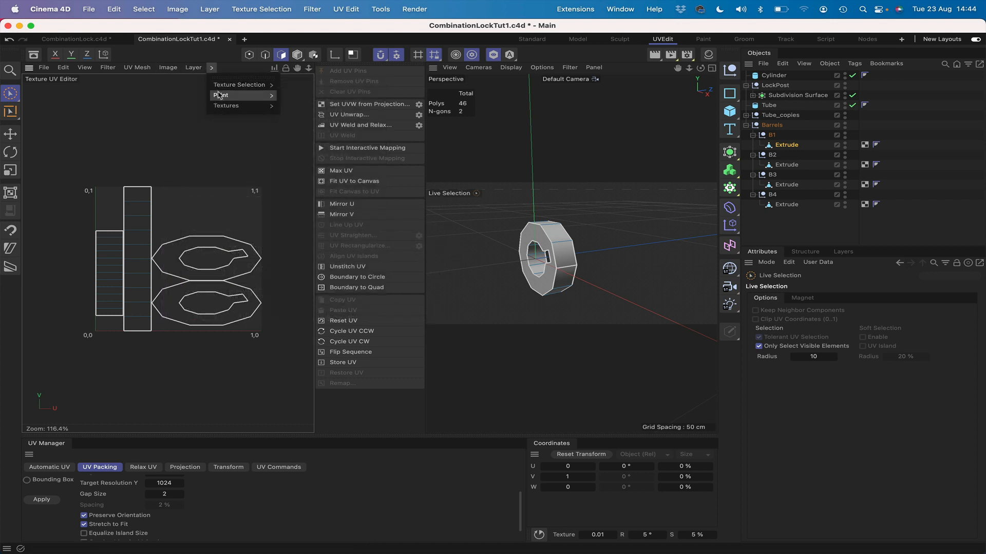
mouse_move(226, 95)
left_click(319, 99)
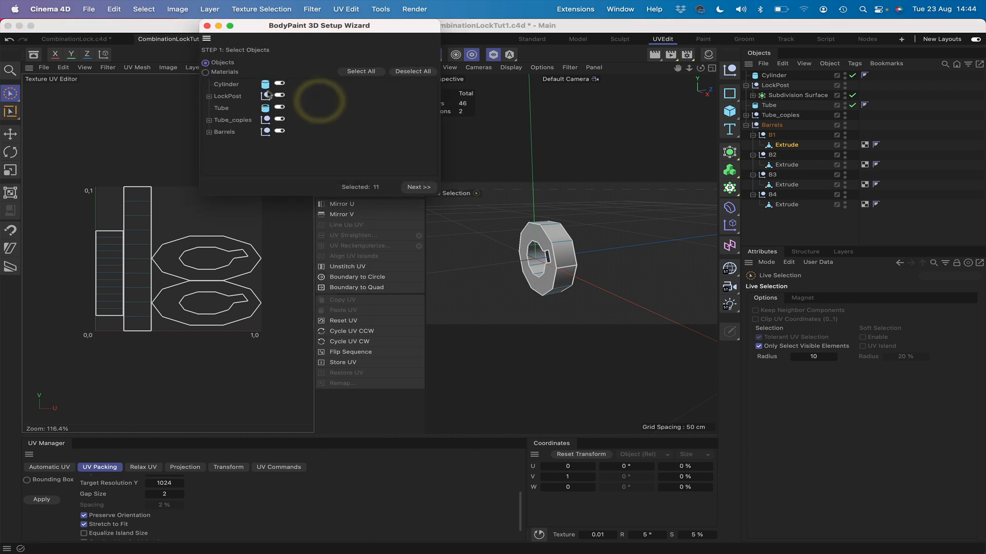
left_click(209, 132)
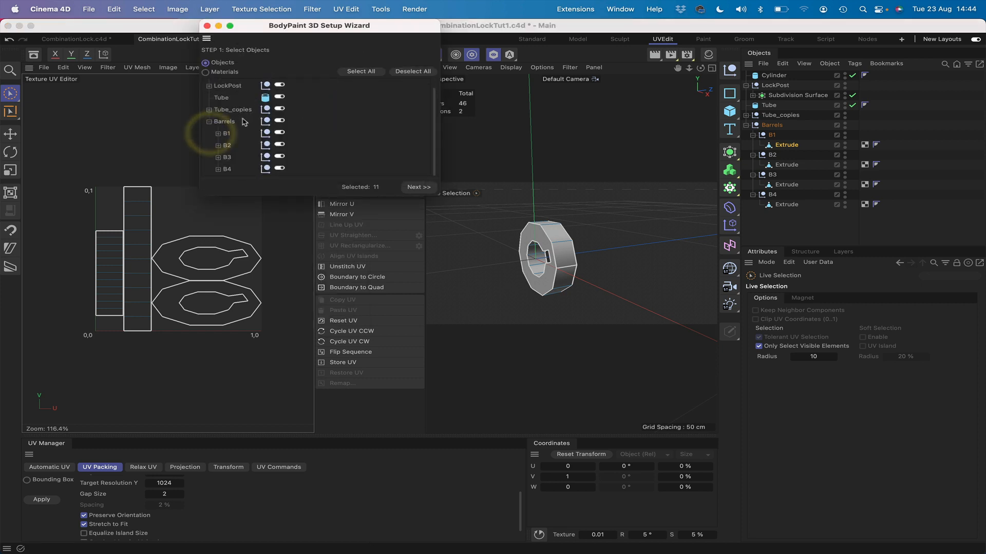
left_click(217, 133)
scroll(252, 122, "down", 1)
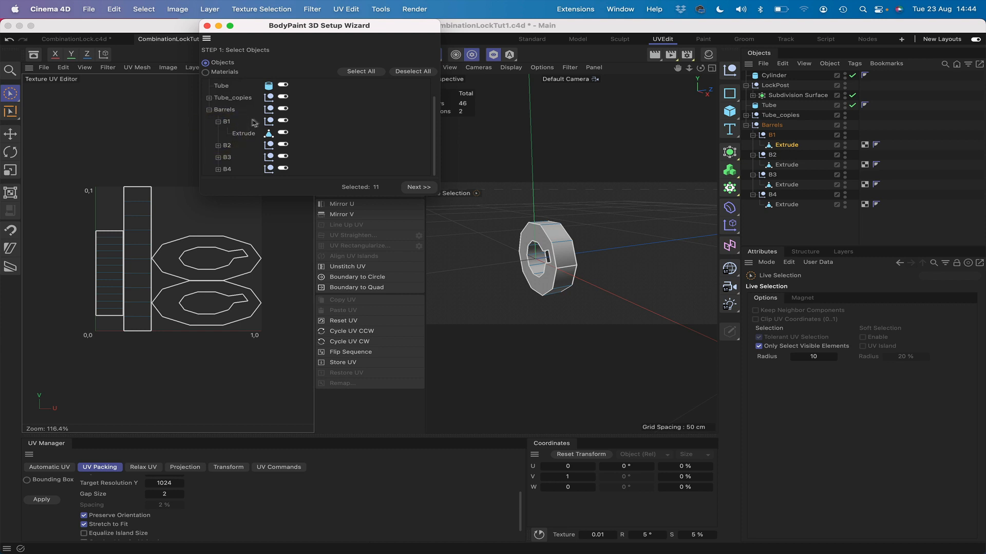
left_click(413, 72)
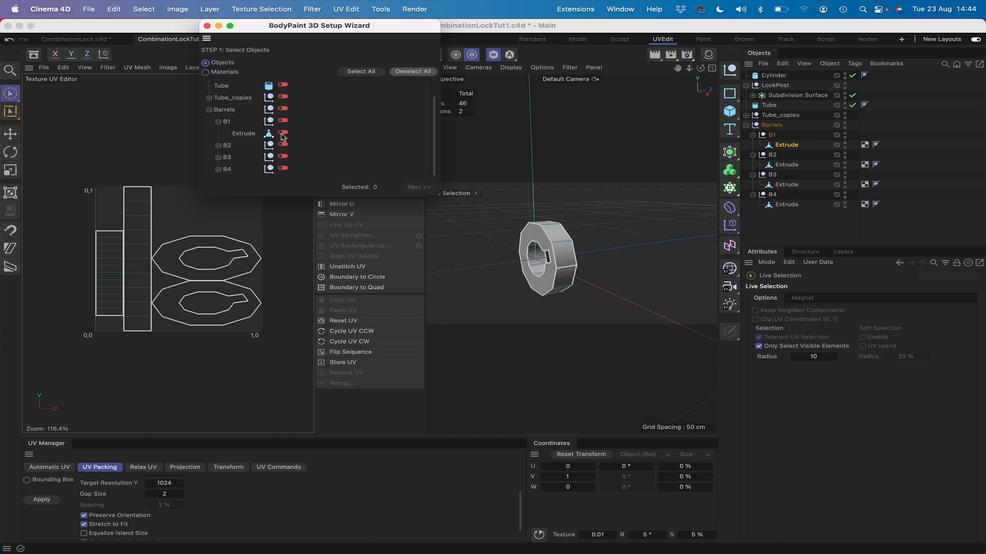
left_click(283, 133)
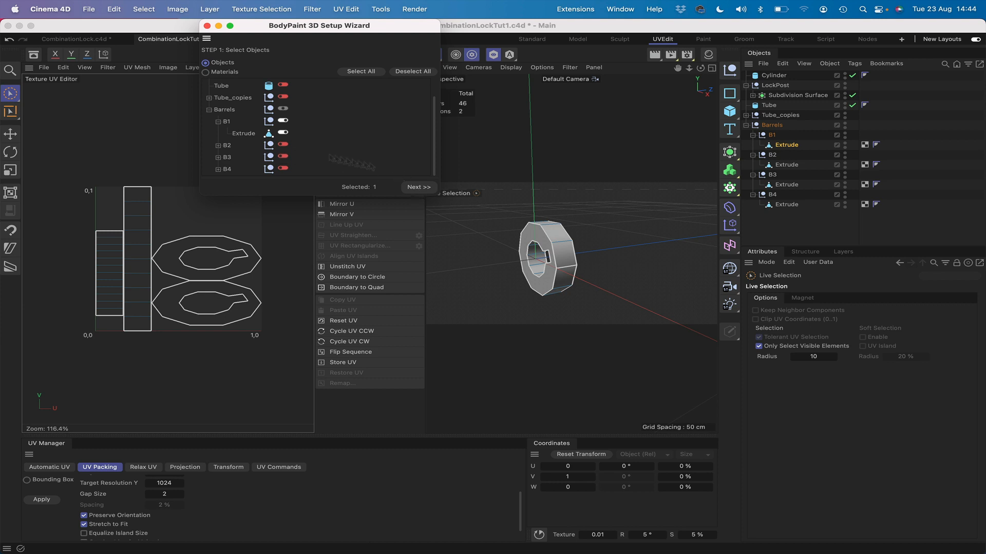
Complete the wizard with Recalculate UV disabled and the maximum texture size set to 2048
left_click(419, 187)
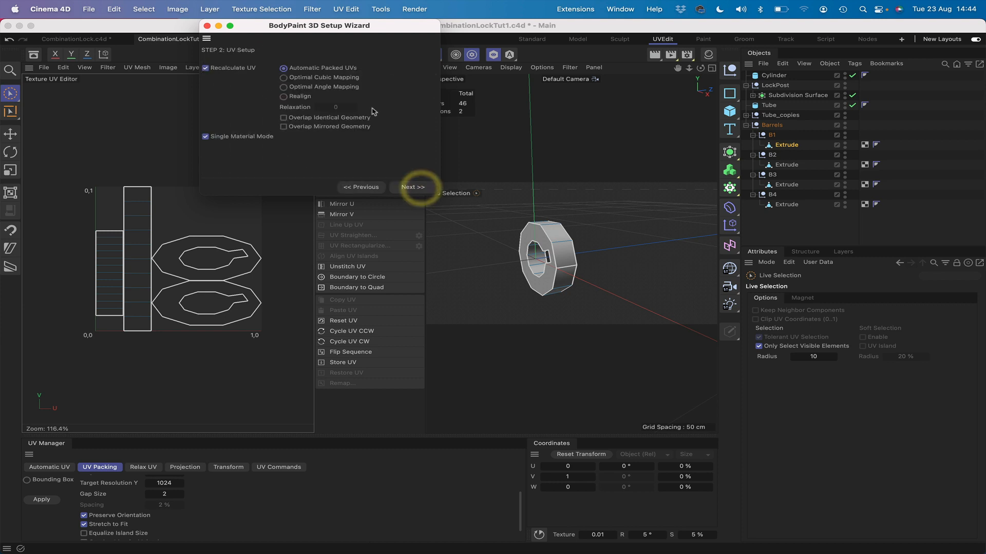
left_click(206, 68)
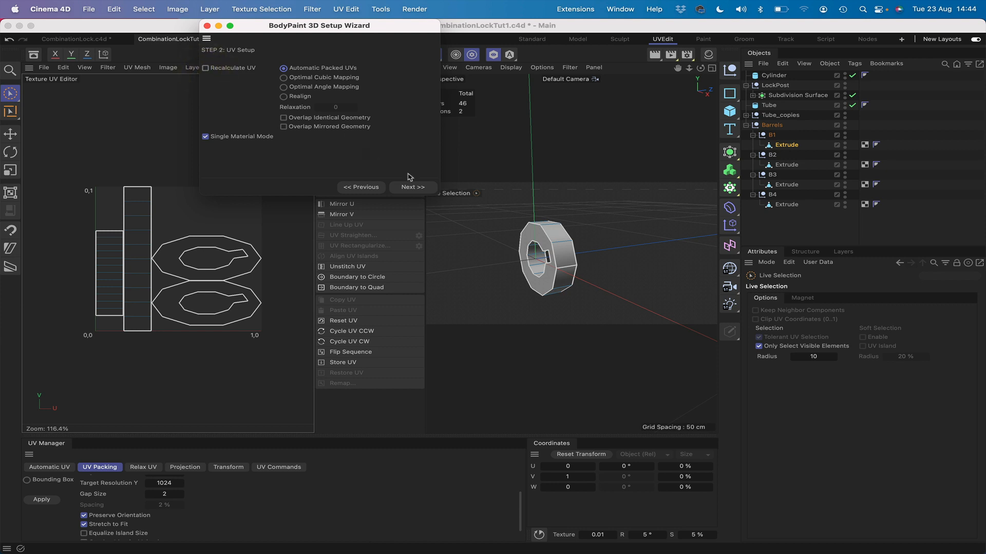
left_click(412, 188)
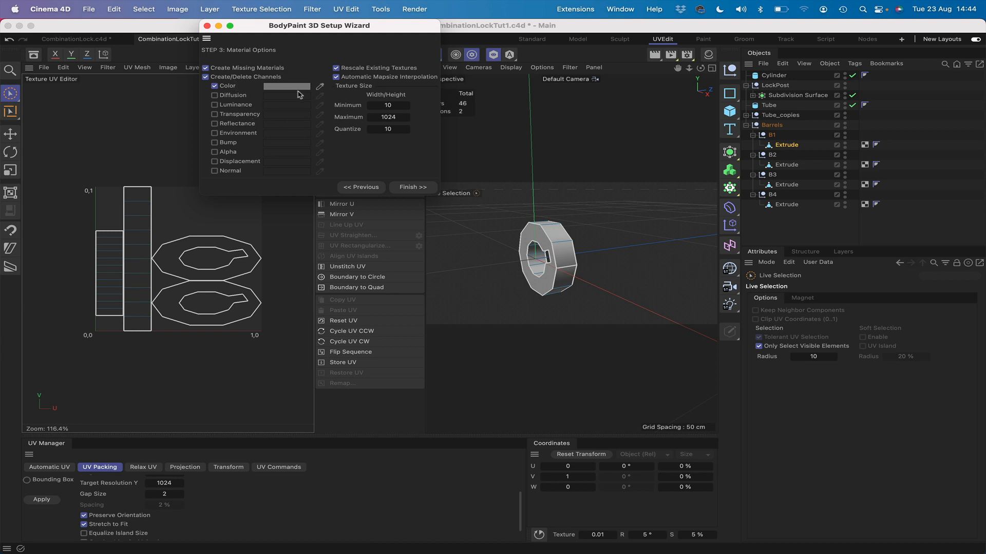
left_click(388, 117)
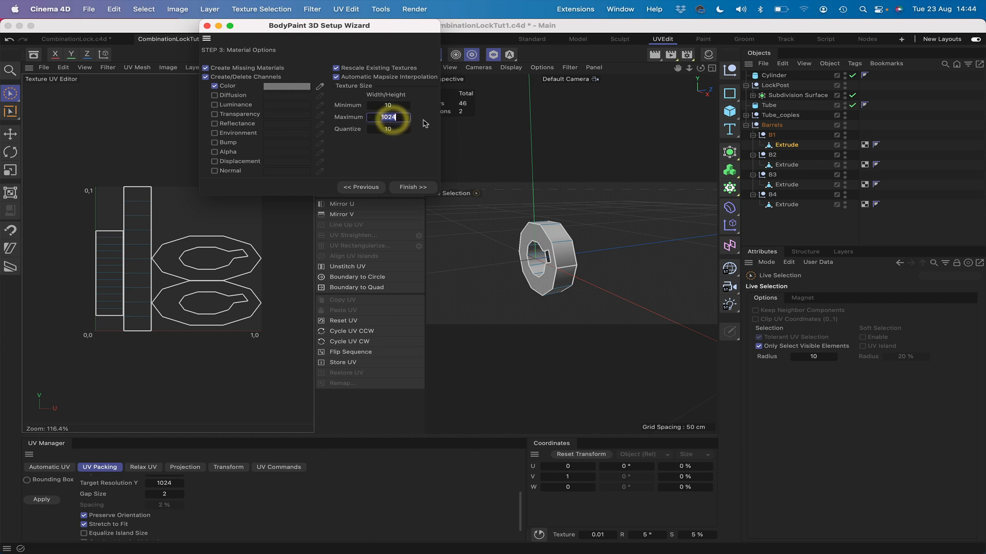
type("2048")
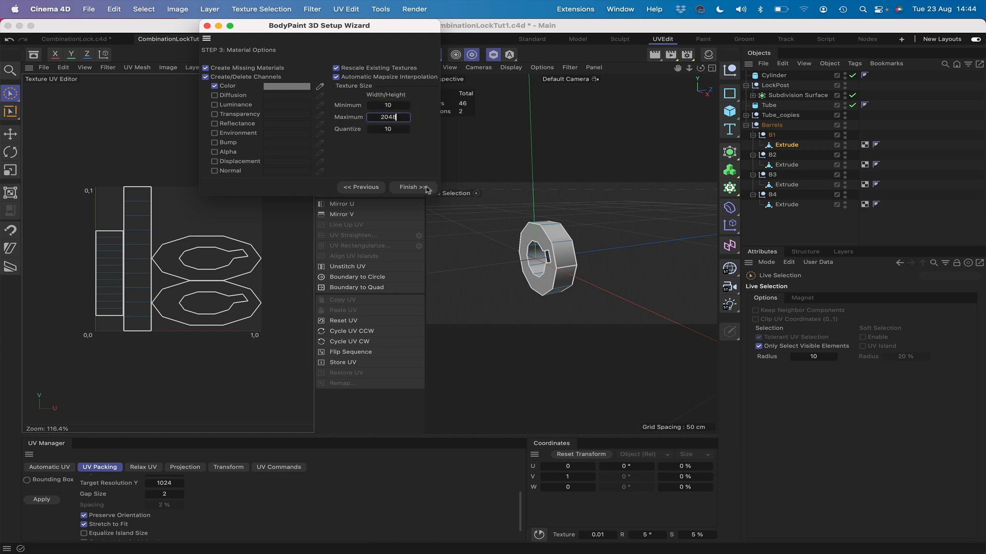
left_click(420, 190)
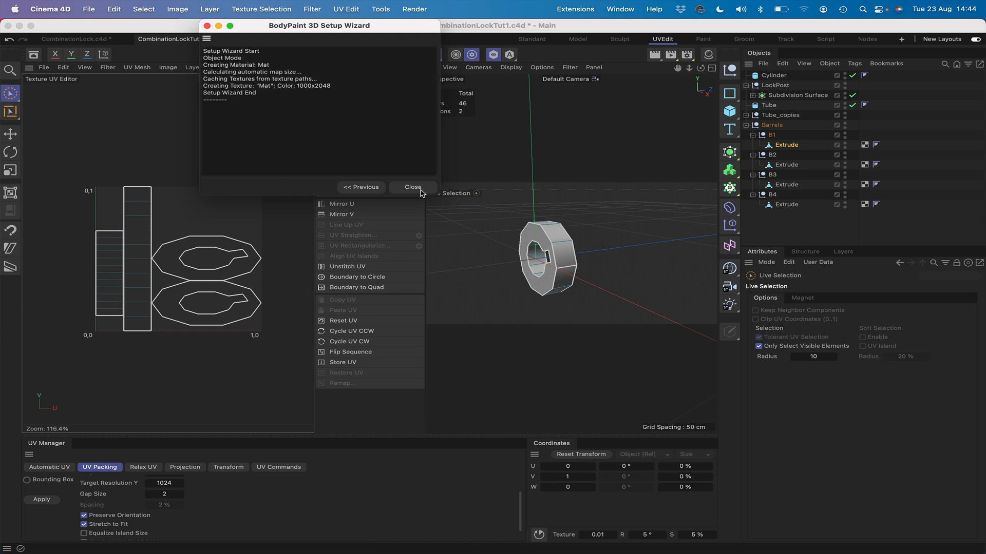
left_click(413, 187)
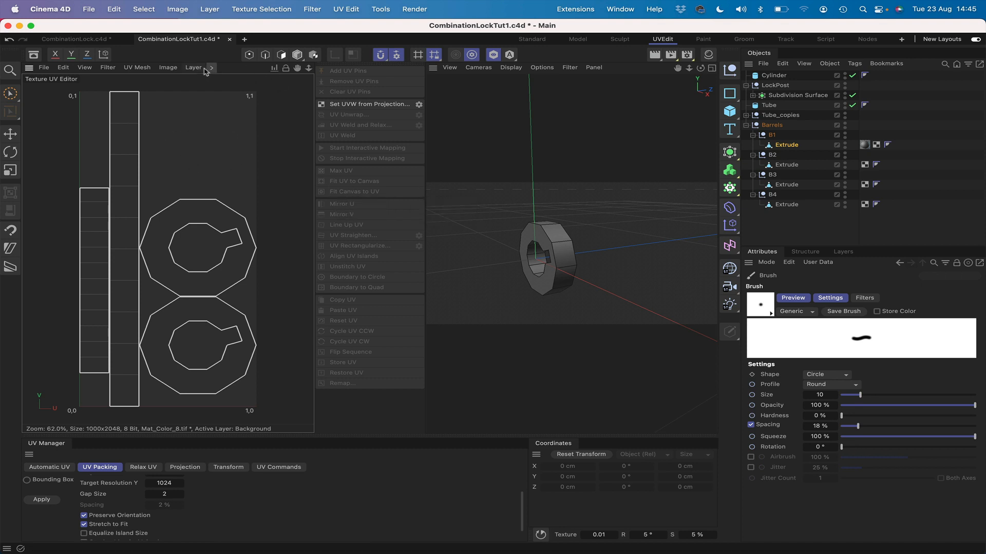
Show the Material Manager with Mat's color texture layers expanded and add a new layer to the texture
left_click(709, 55)
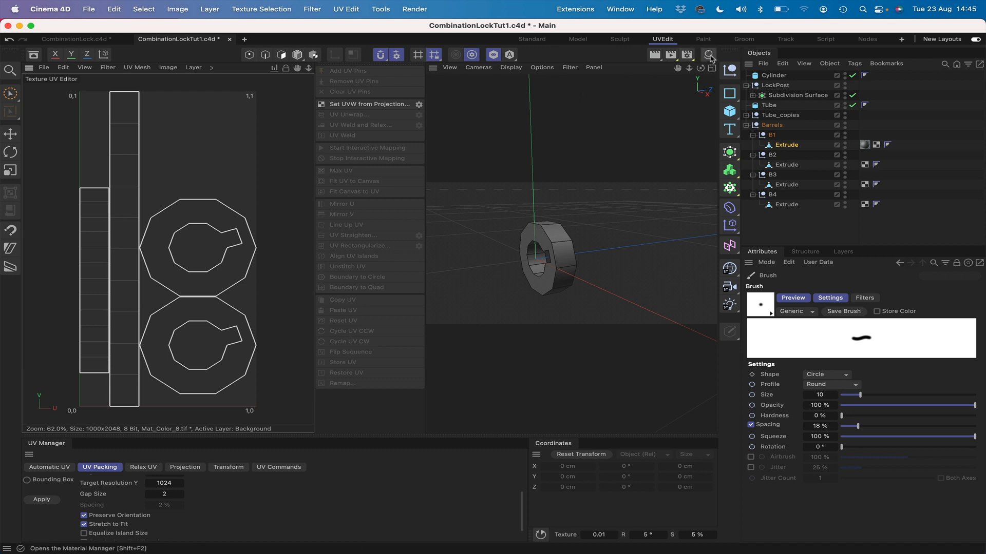
left_click(254, 502)
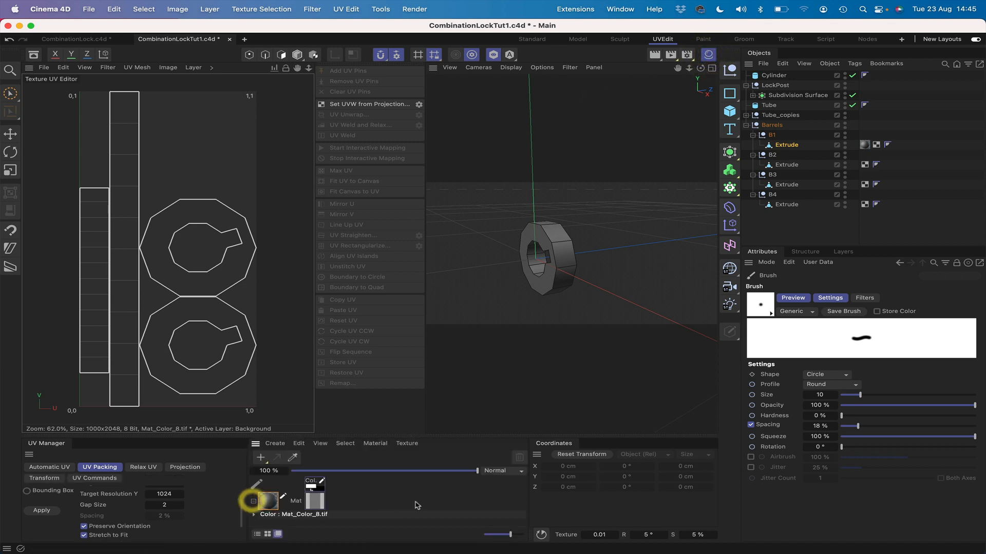
left_click(256, 515)
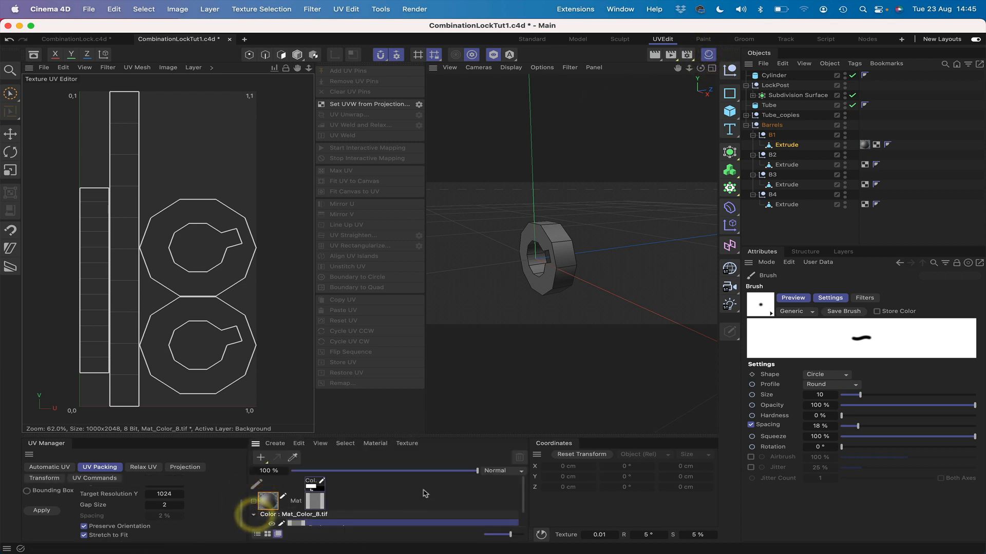
mouse_move(523, 488)
left_mouse_down()
mouse_move(523, 508)
mouse_move(526, 481)
left_mouse_up()
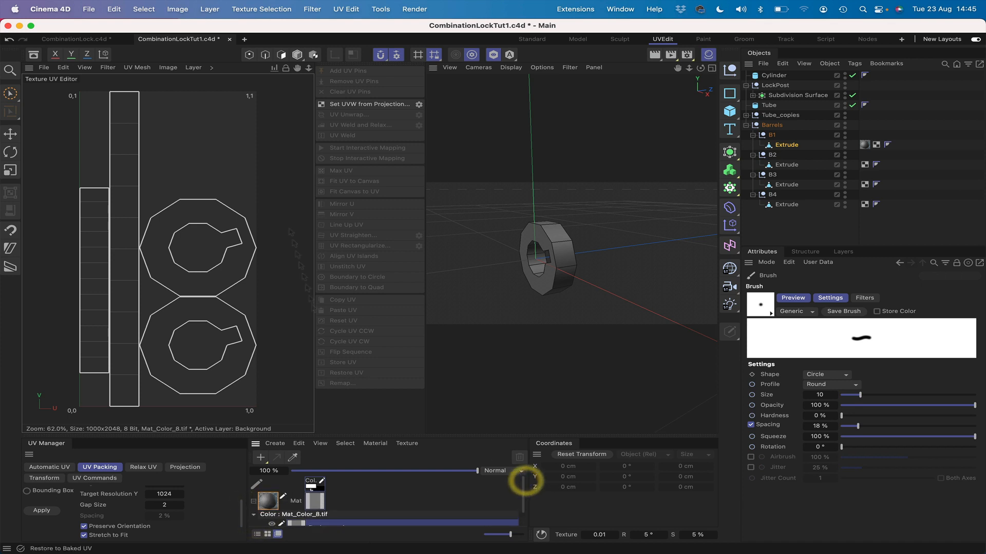
left_click(194, 67)
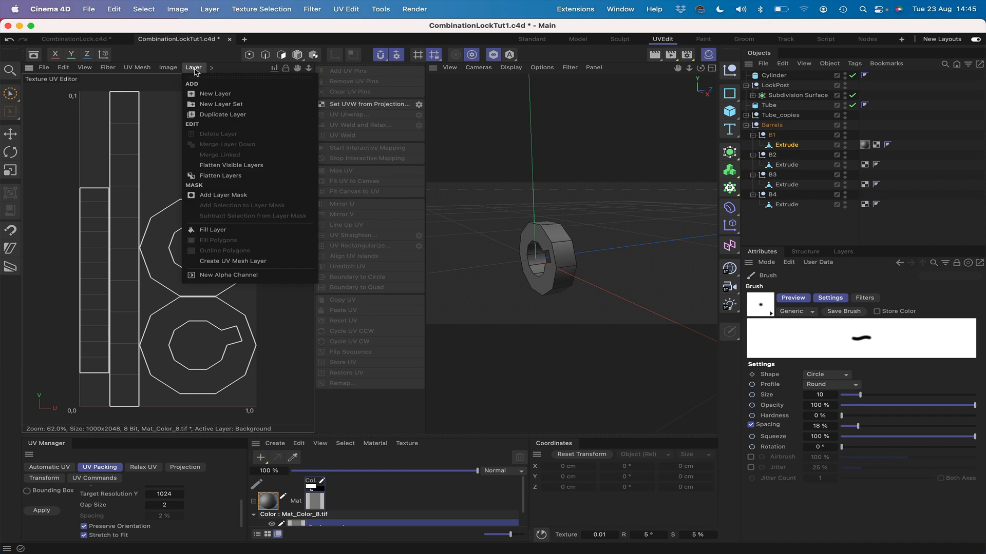
mouse_move(211, 68)
mouse_move(223, 95)
left_click(200, 94)
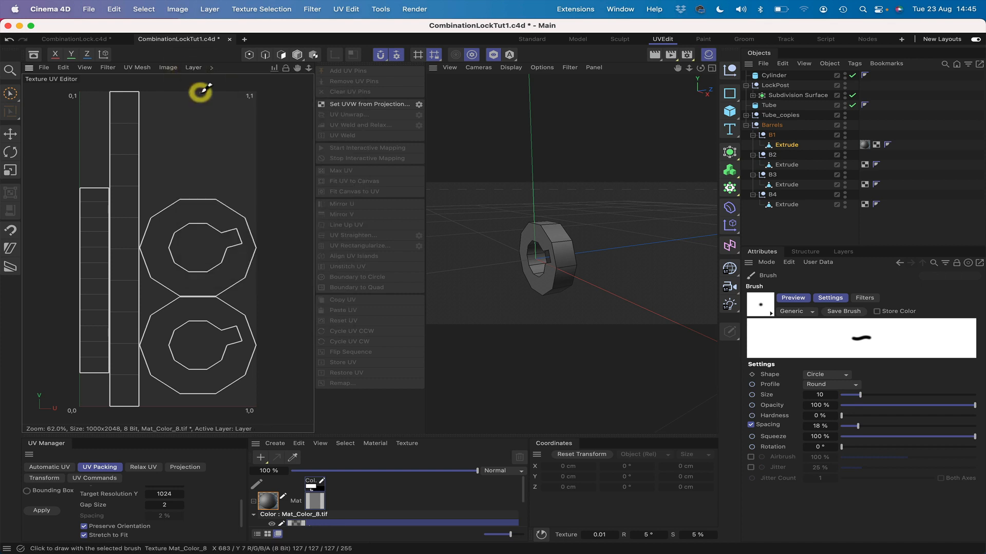
Activate the Draw Text tool with the text "0" and the Futura Medium font
left_click(211, 68)
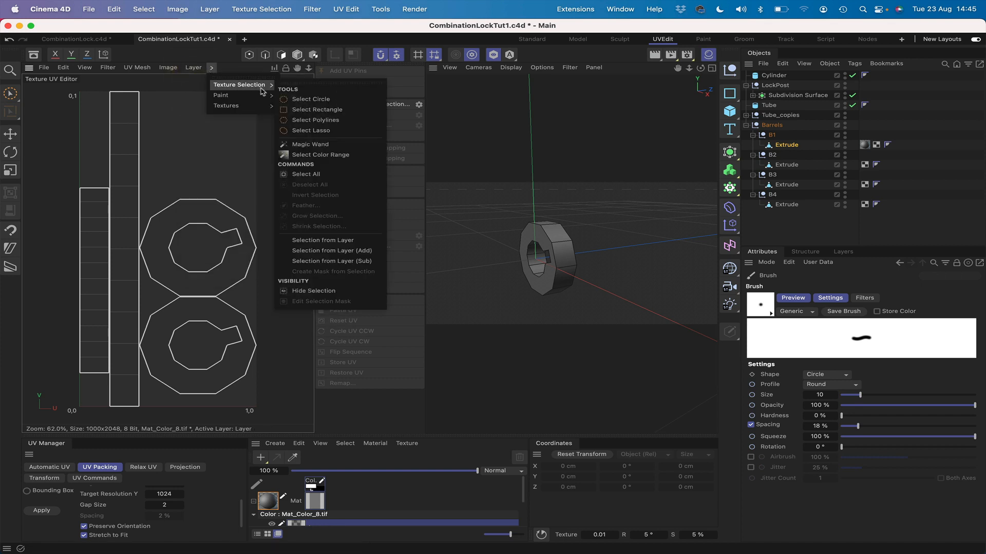
mouse_move(261, 97)
left_click(313, 289)
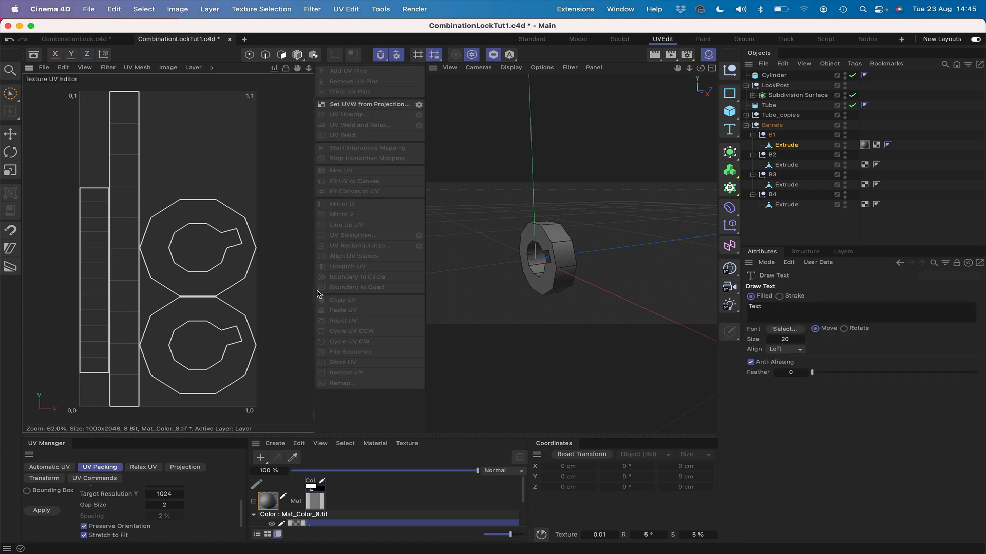
left_click(774, 306)
type("0")
left_click(784, 329)
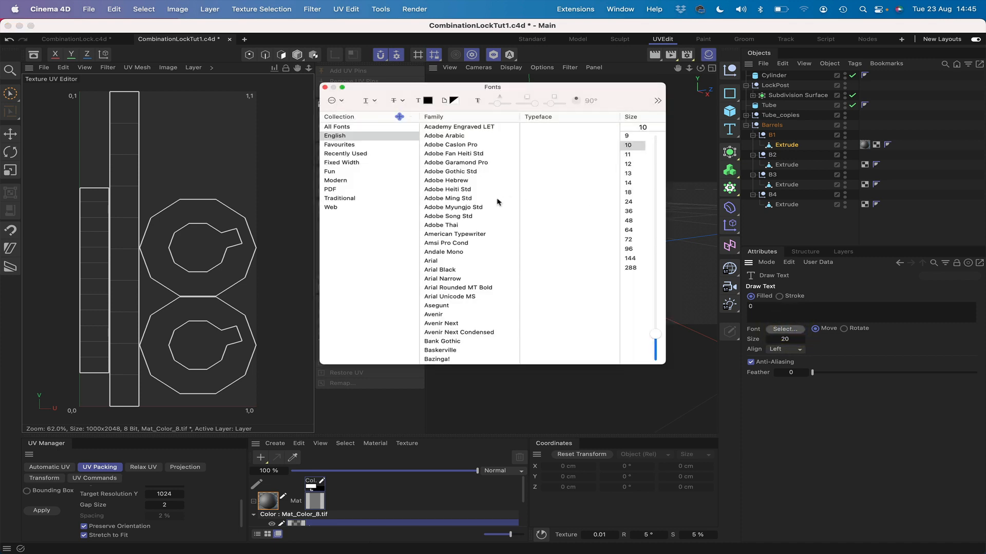
scroll(496, 201, "down", 10)
scroll(497, 202, "down", 10)
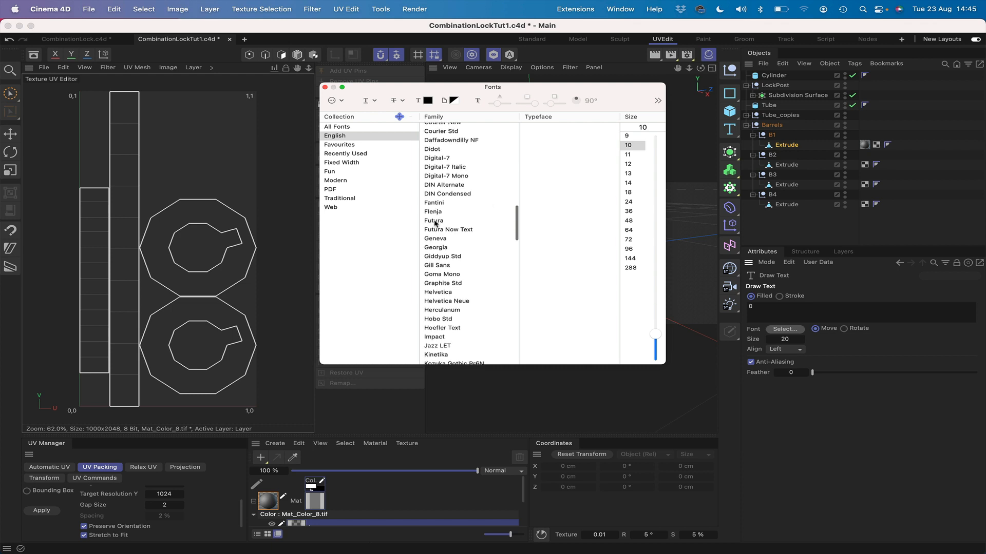
left_click(435, 222)
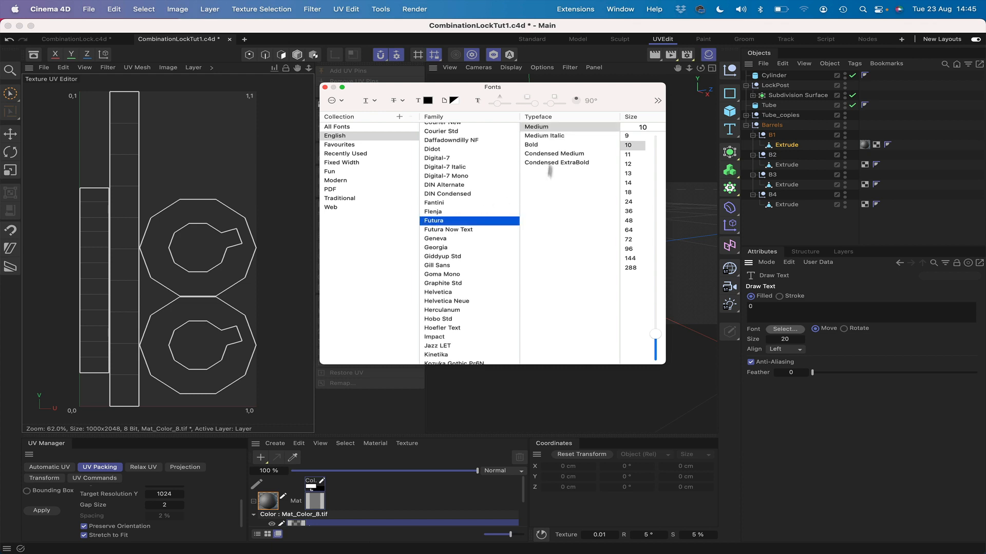
left_click(325, 88)
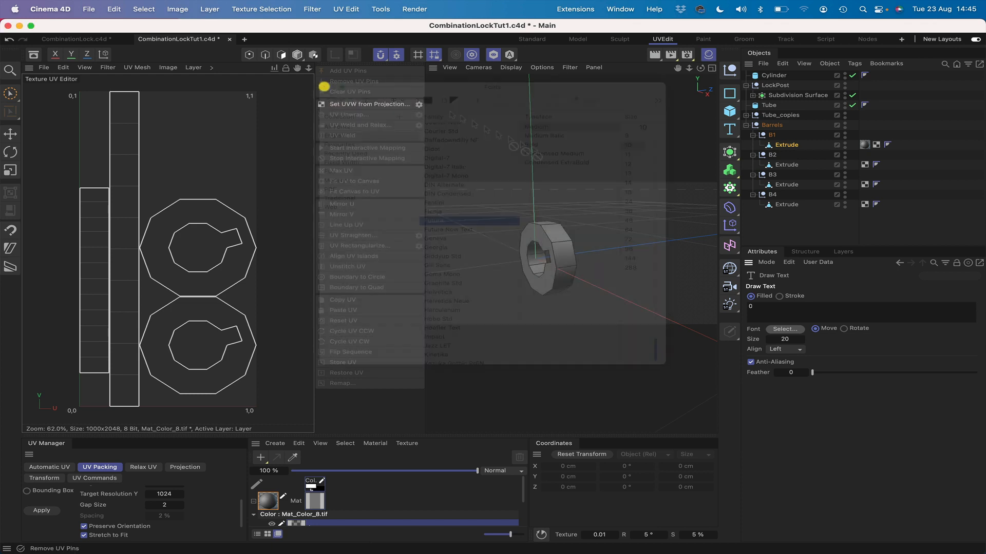
Try placing the 0 in the outer rim strip's uppermost cell at size 20 and at size 120, undoing each placement
left_click(122, 108)
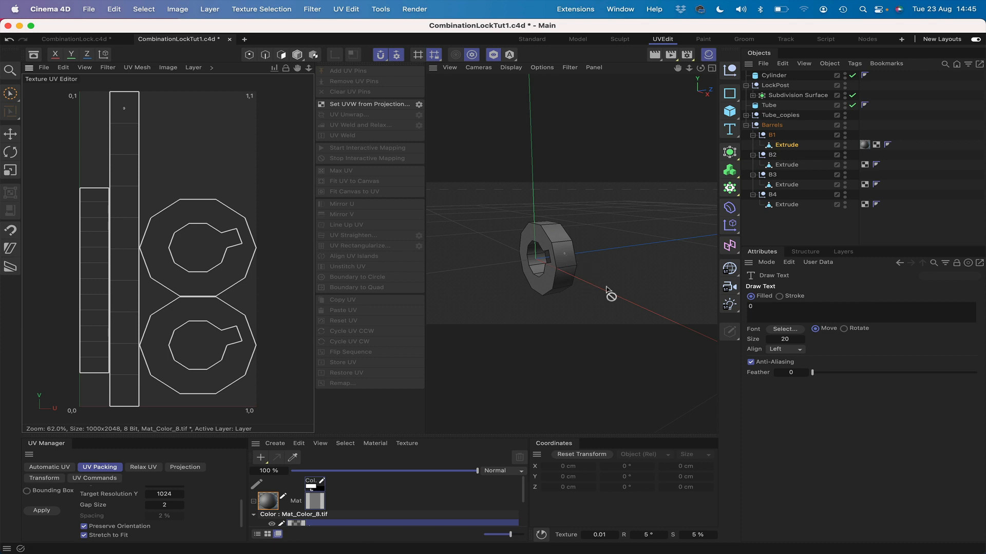
key("super+z")
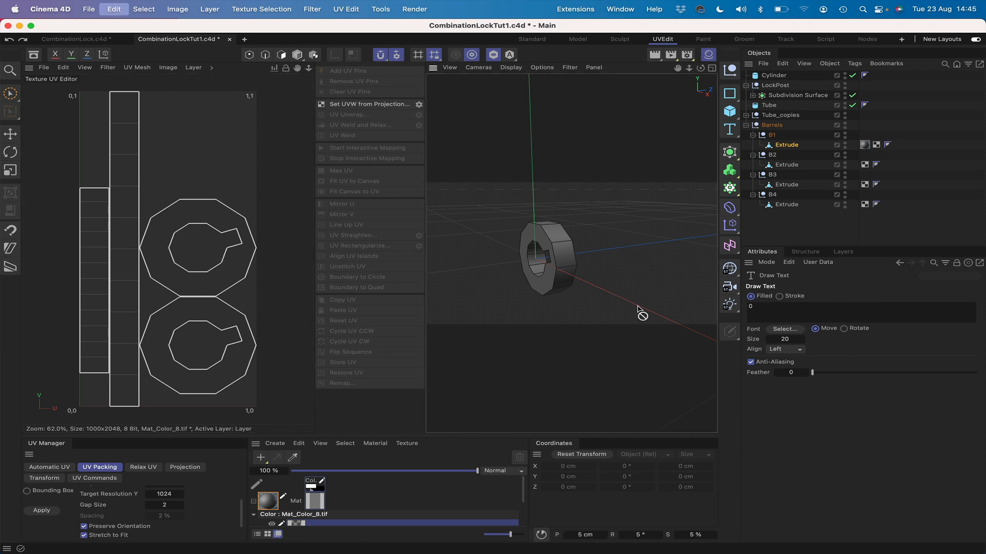
left_click(790, 337)
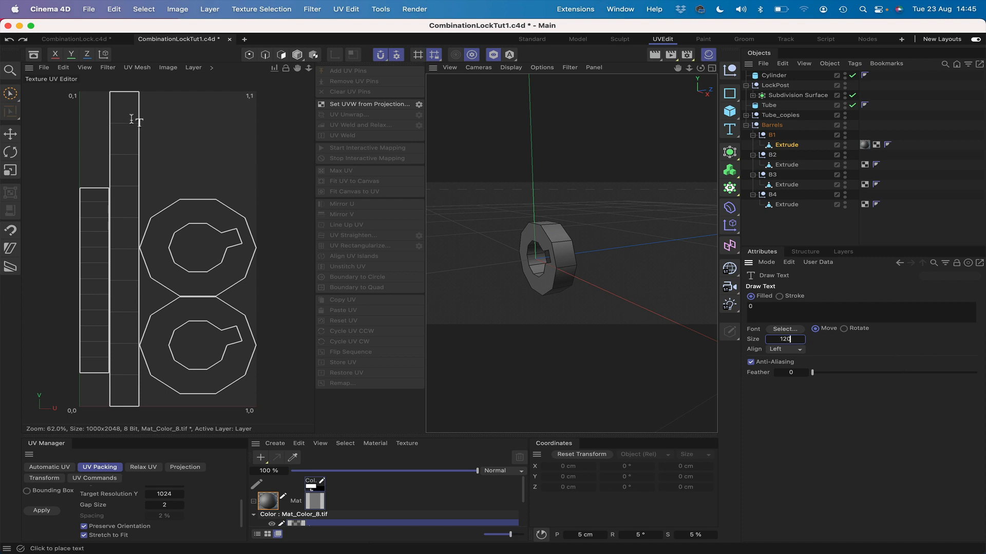
left_click(124, 105)
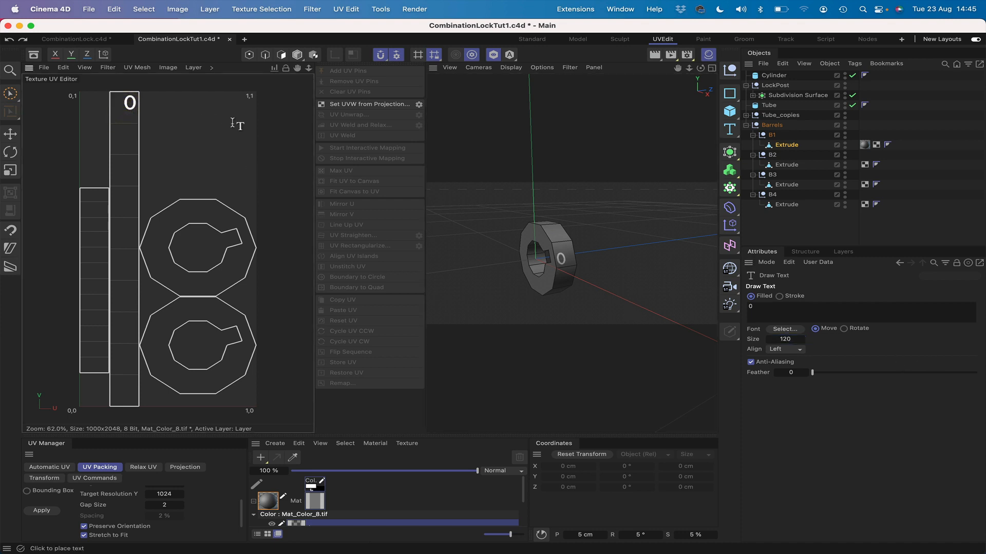
key("super+z")
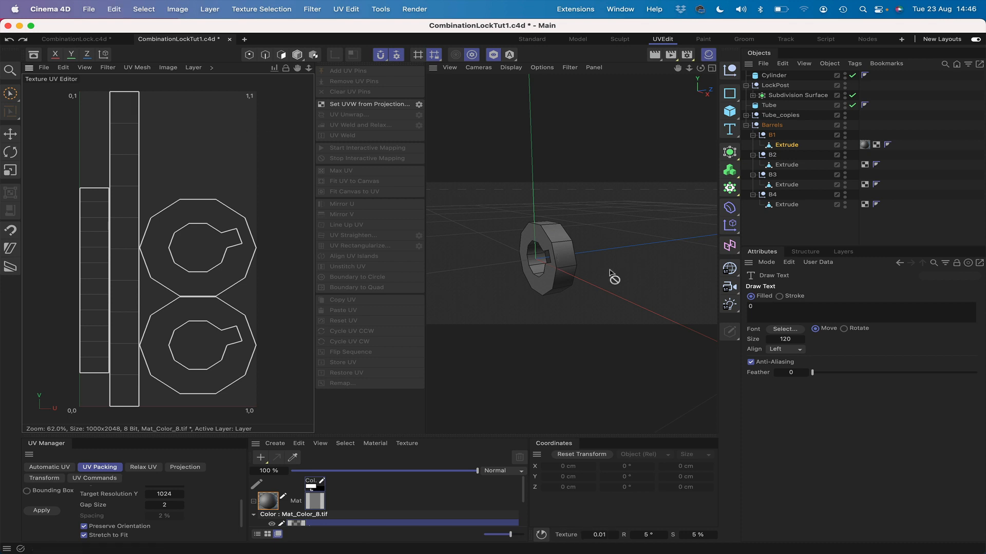
Place the 0 at size 150 on the outer rim strip and center it in the uppermost cell with Move Layer
left_click(789, 340)
type("1")
left_click(122, 105)
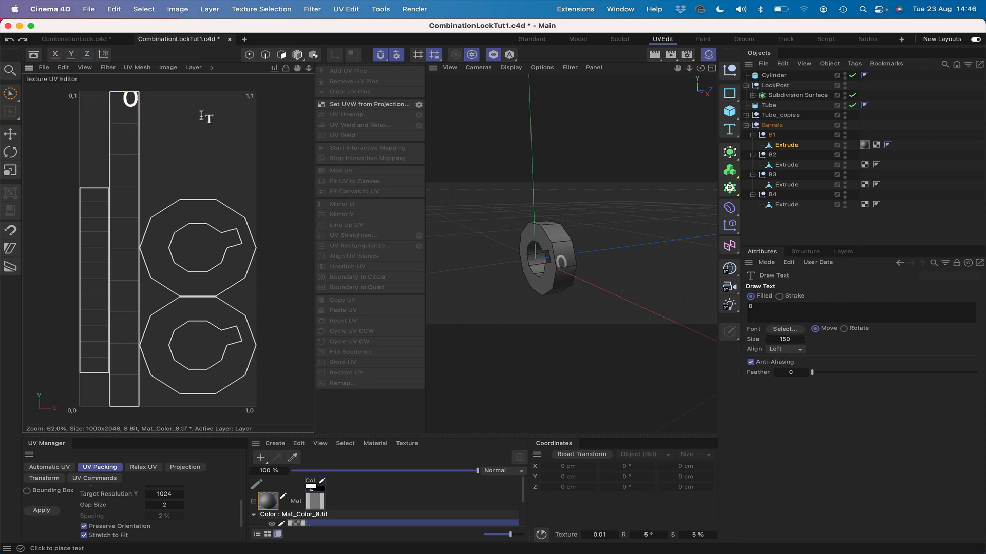
left_click(211, 68)
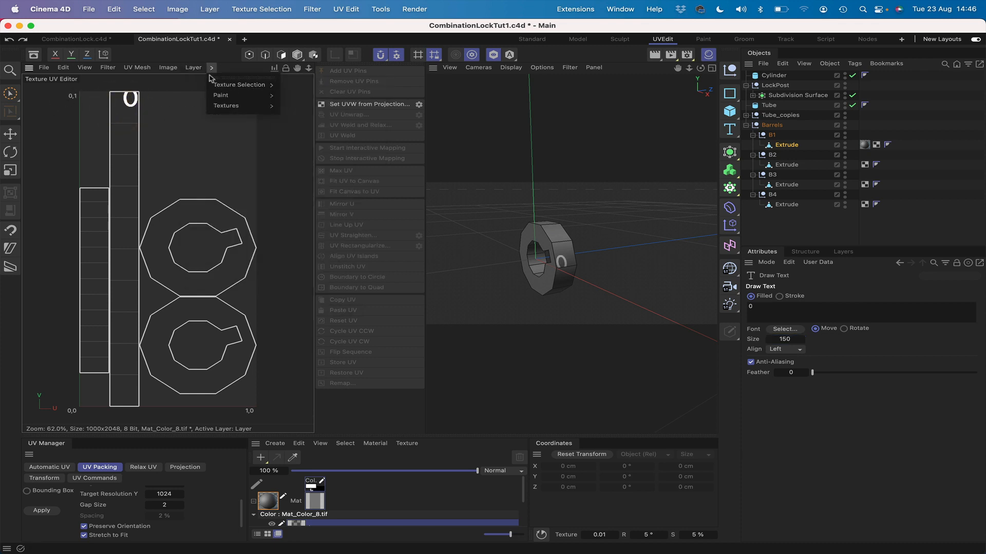
mouse_move(221, 96)
left_click(308, 124)
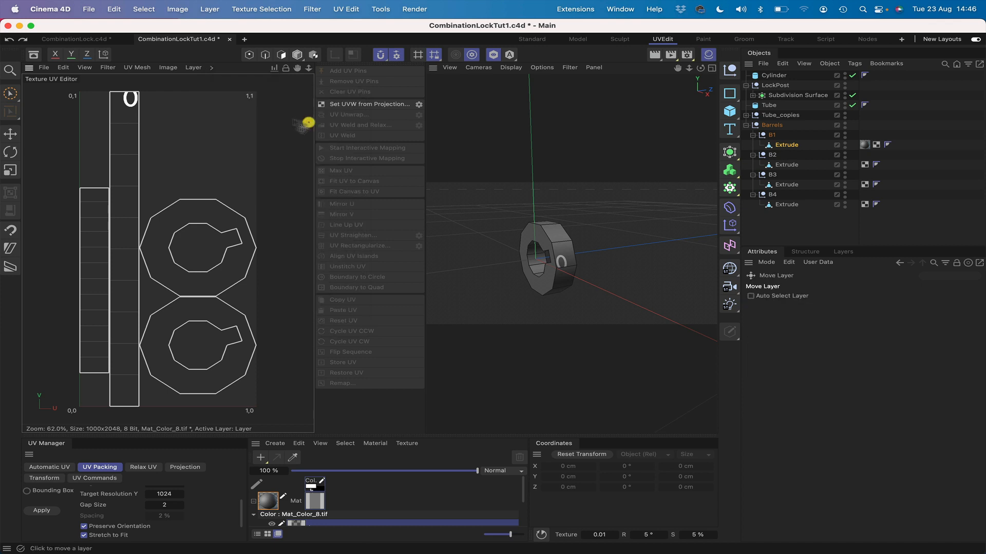
mouse_move(137, 108)
left_mouse_down()
mouse_move(131, 117)
mouse_move(124, 109)
left_mouse_up()
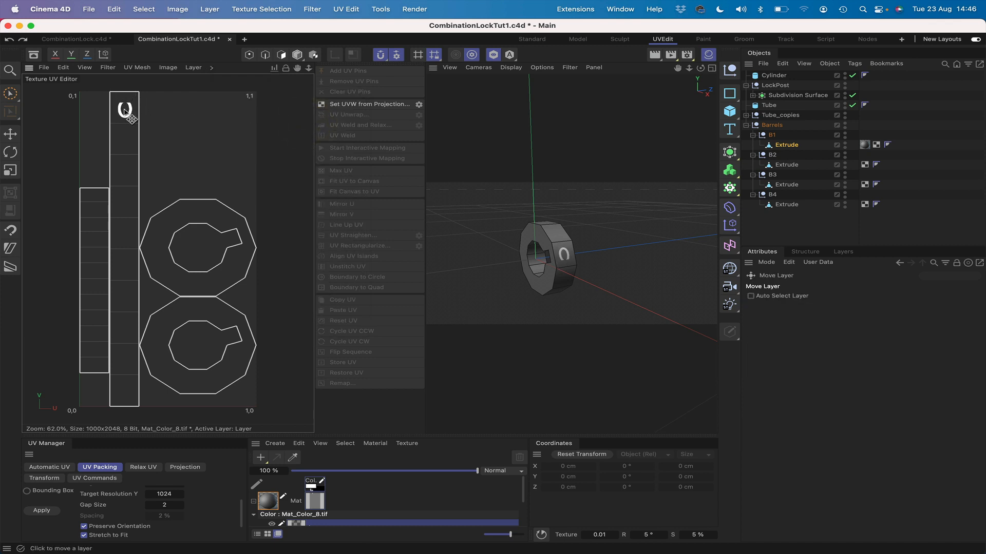
Undo the moves and placement of the 0, and draw the 0 again at size 150 beside the outer rim strip
key("super+z")
key("super+z")
key("super+z")
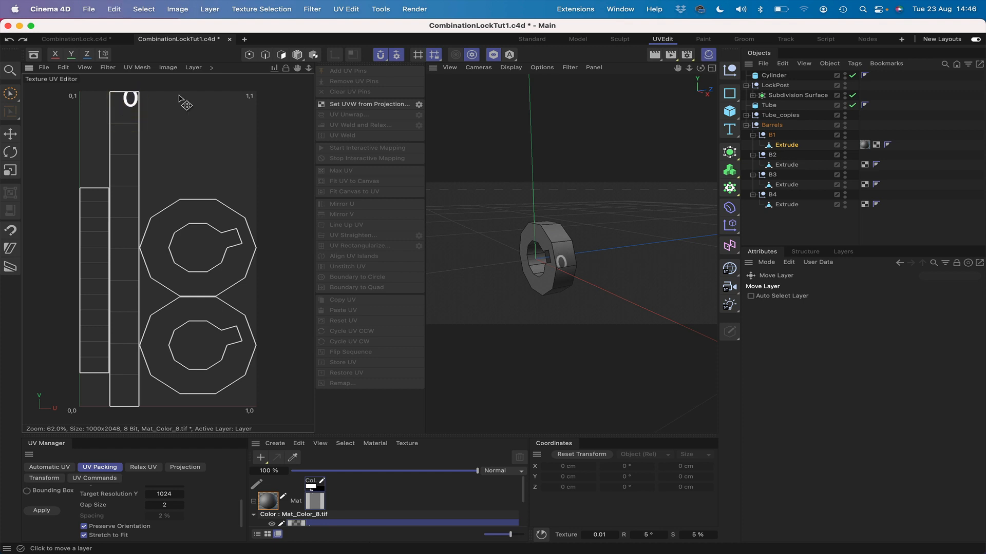
left_click(211, 67)
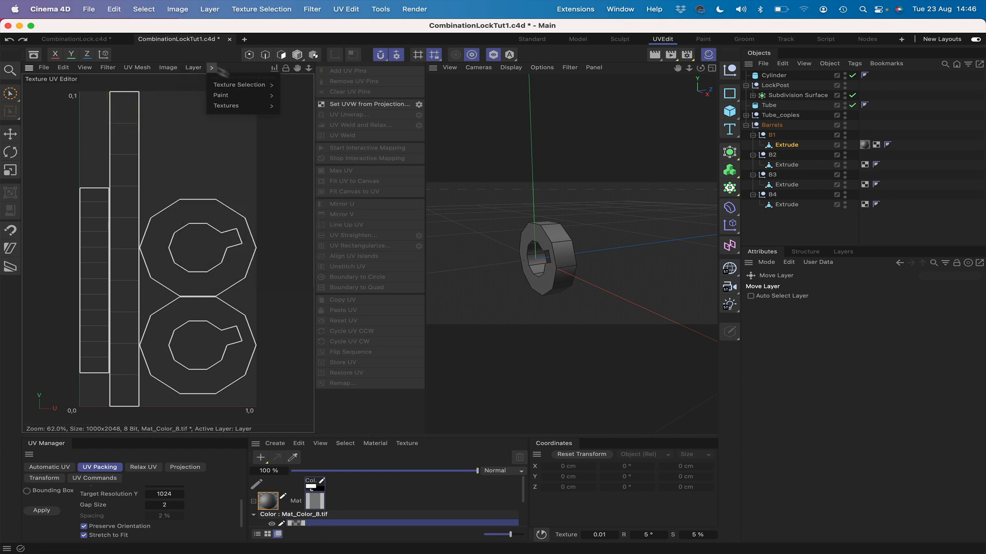
mouse_move(223, 95)
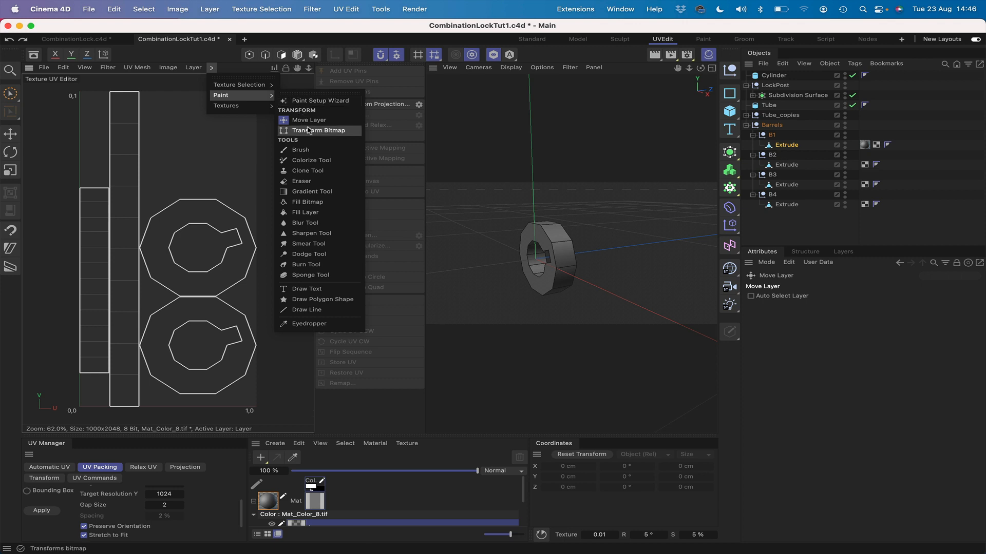
left_click(306, 288)
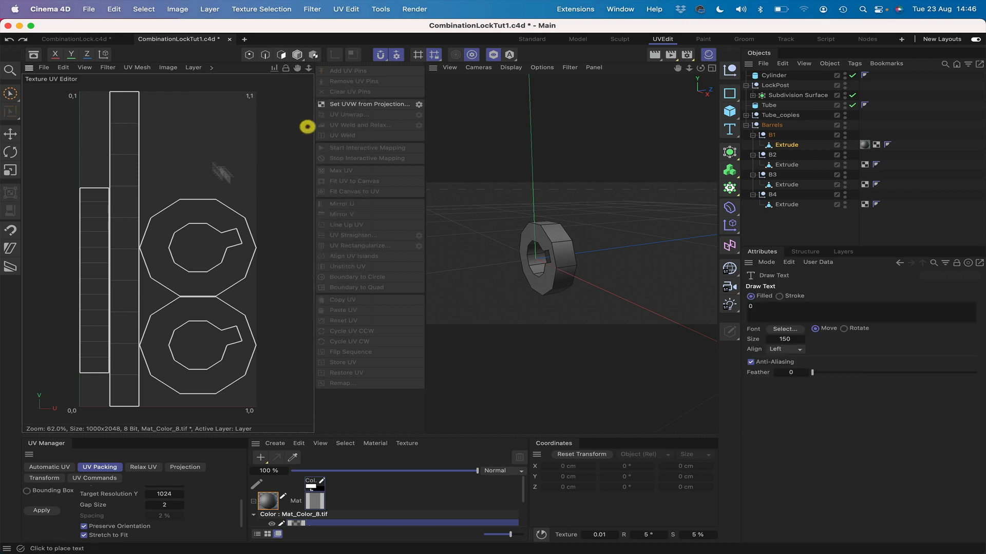
left_click(154, 128)
Center the redrawn 0 in the outer rim strip's uppermost cell with Move Layer
left_click(194, 67)
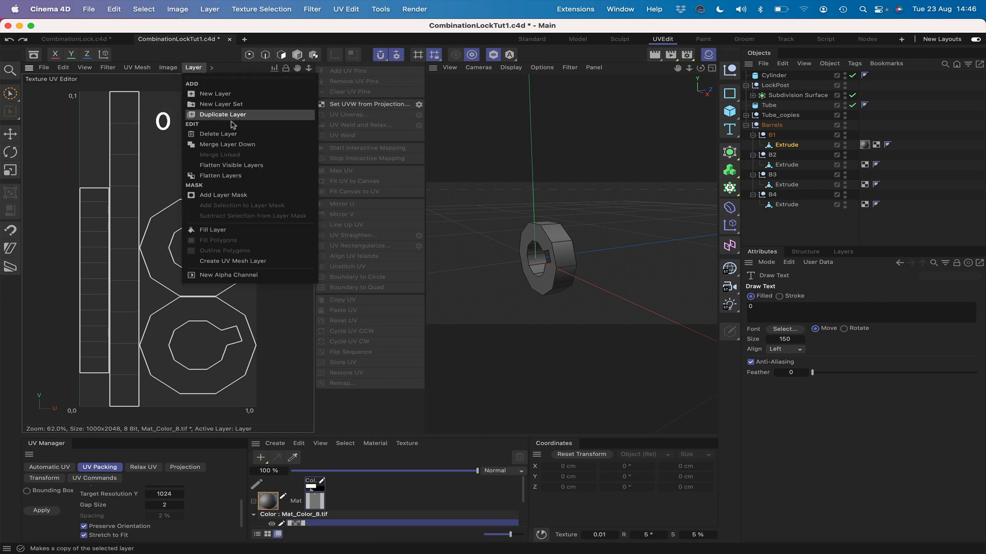
mouse_move(215, 74)
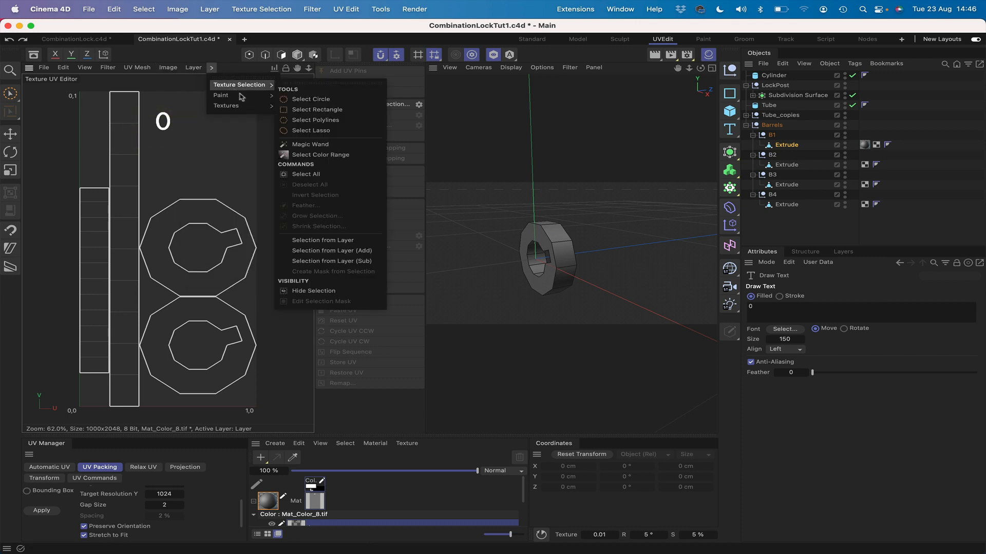
mouse_move(236, 95)
left_click(303, 119)
left_click_drag(174, 124, 127, 104)
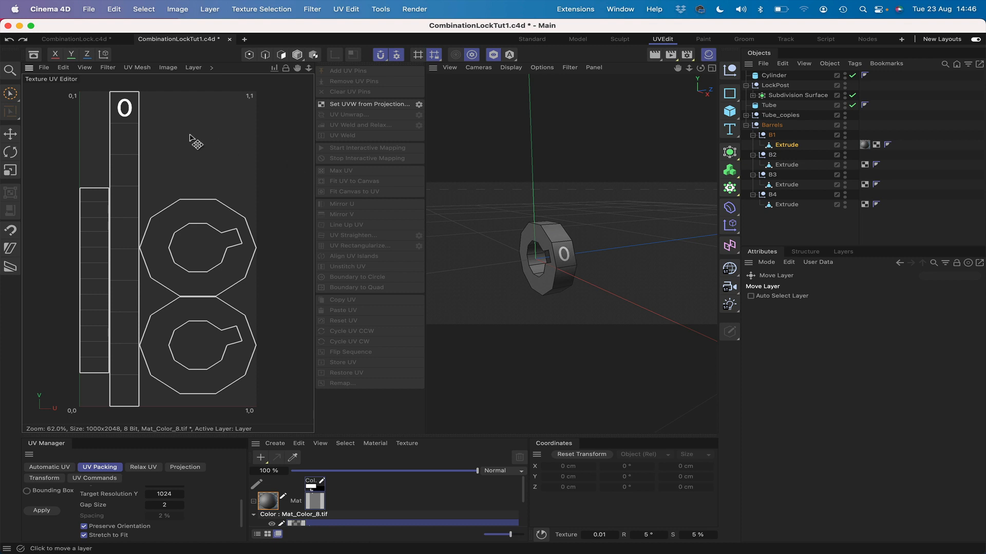
Add a new texture layer and draw the text "1" at size 150 in the outer rim strip's second cell
left_click(194, 68)
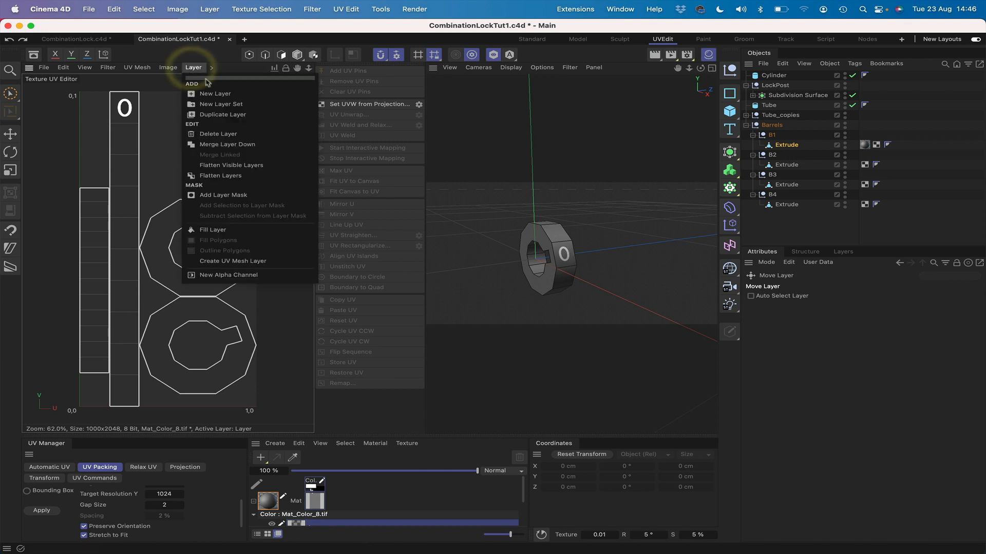
left_click(206, 95)
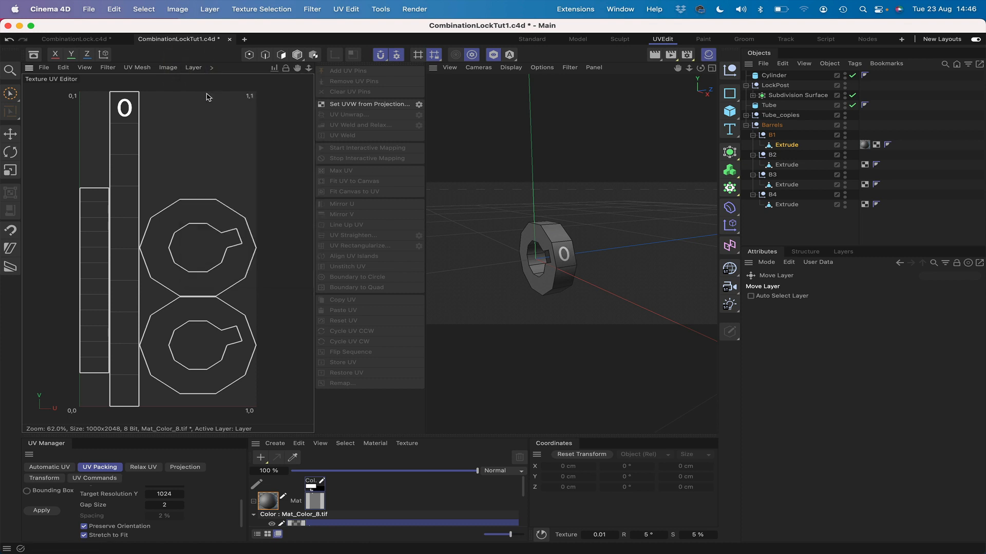
left_click(211, 68)
mouse_move(225, 97)
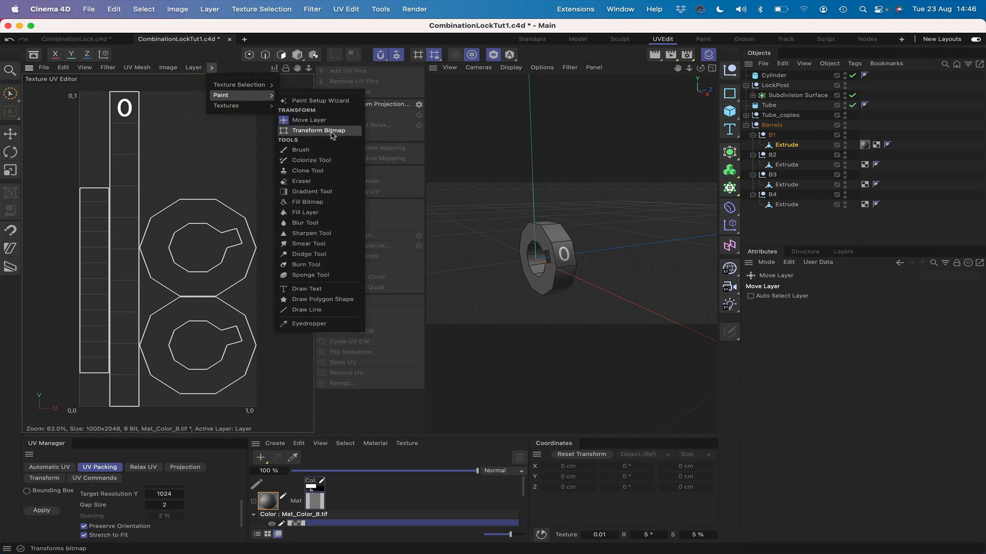
left_click(312, 288)
left_click_drag(754, 306, 718, 304)
type("1")
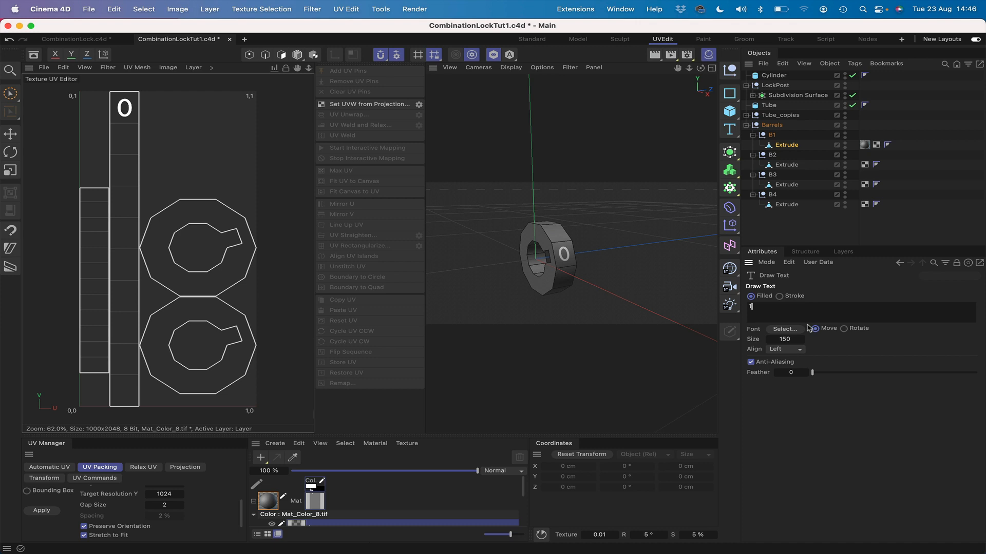
left_click(124, 138)
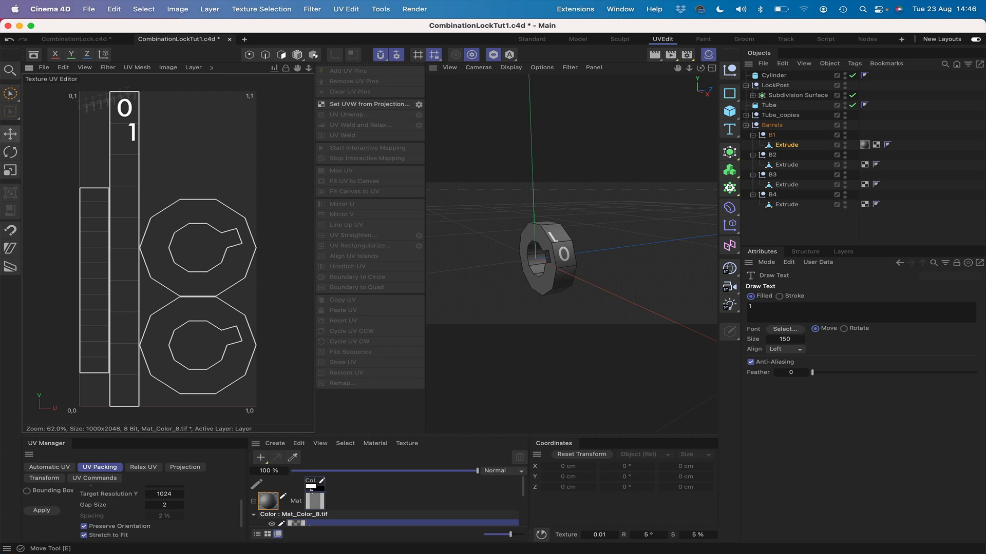
Center the 1 in the second cell directly under the 0 with Move Layer
left_click(170, 68)
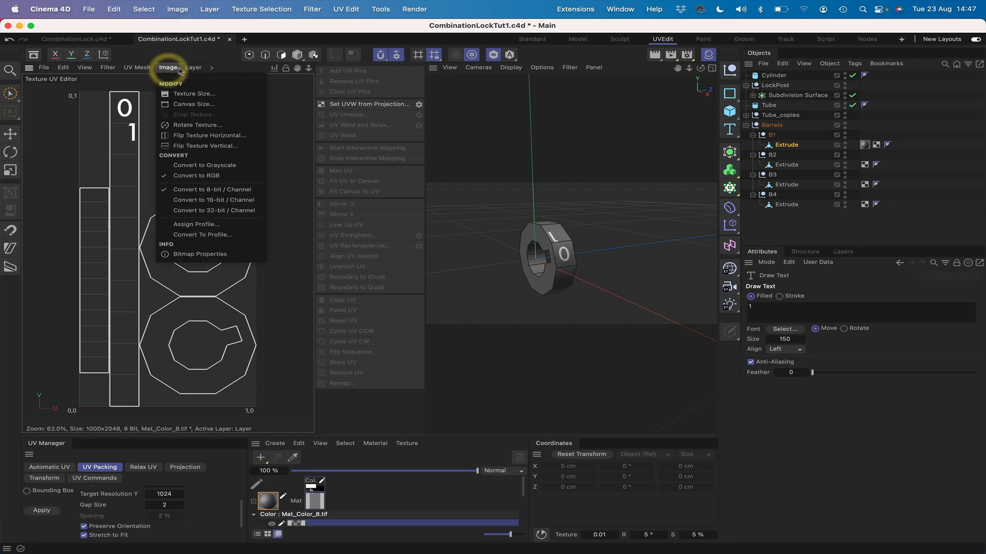
mouse_move(214, 68)
mouse_move(226, 96)
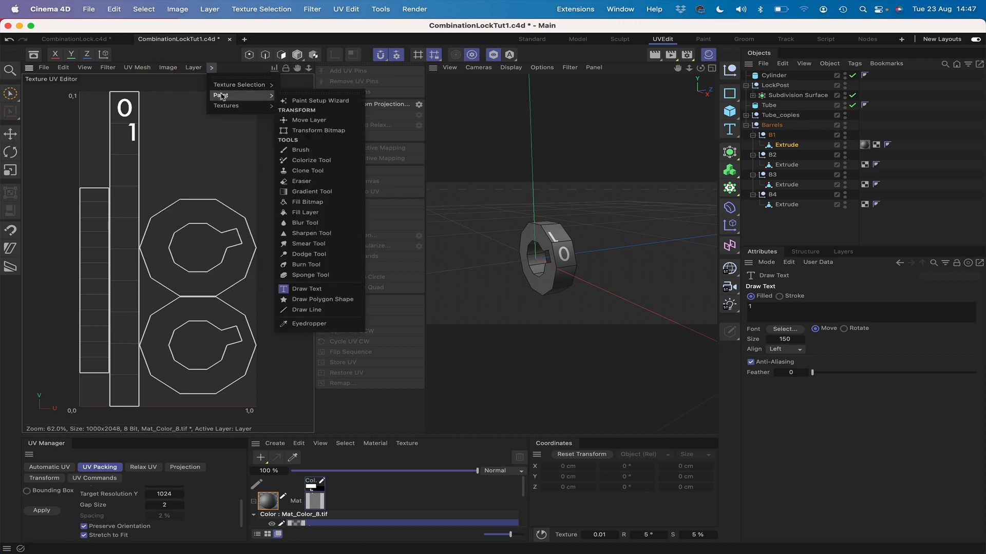
left_click(309, 120)
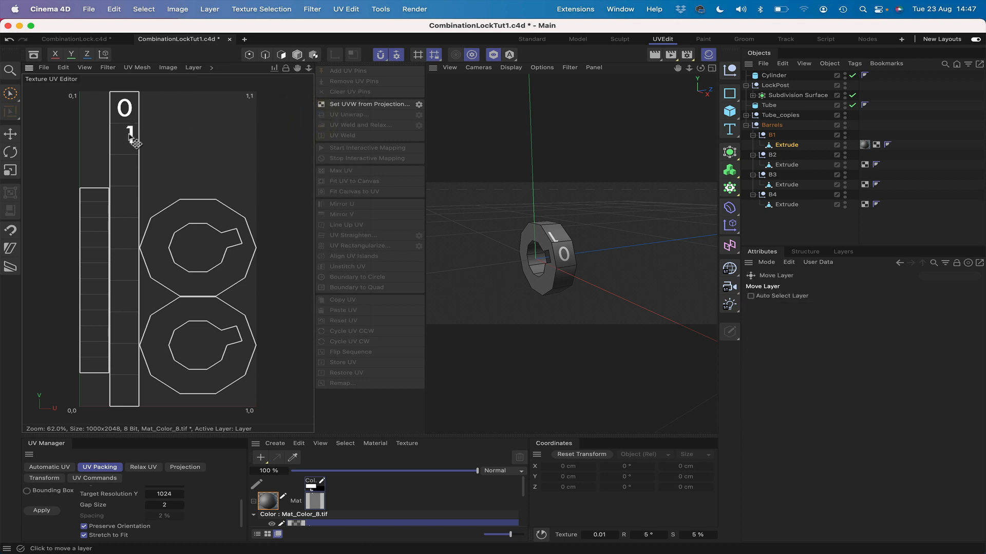
left_click_drag(129, 136, 123, 140)
left_click(128, 140)
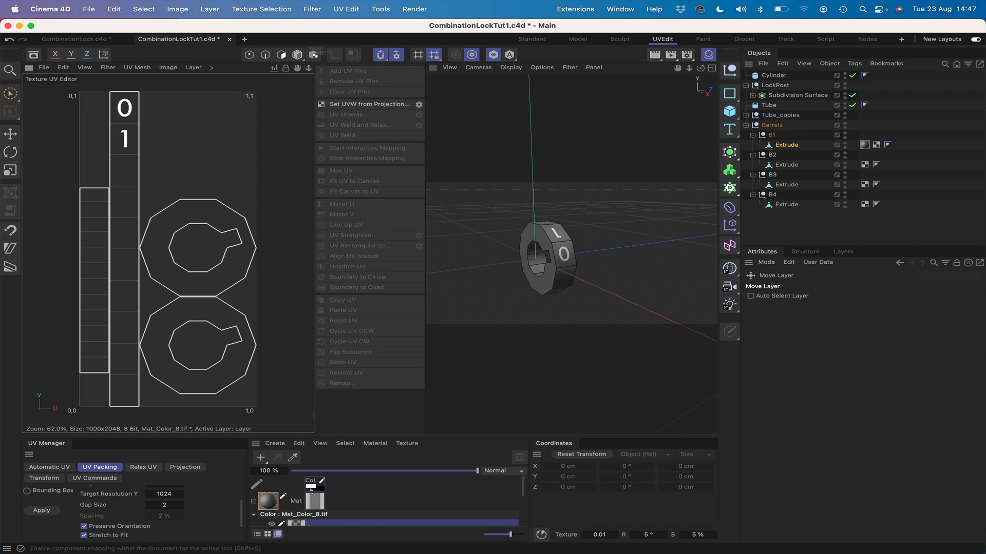
Loop-select barrel B1's outer rim polygons and mirror their UVs in both V and U
left_click(282, 56)
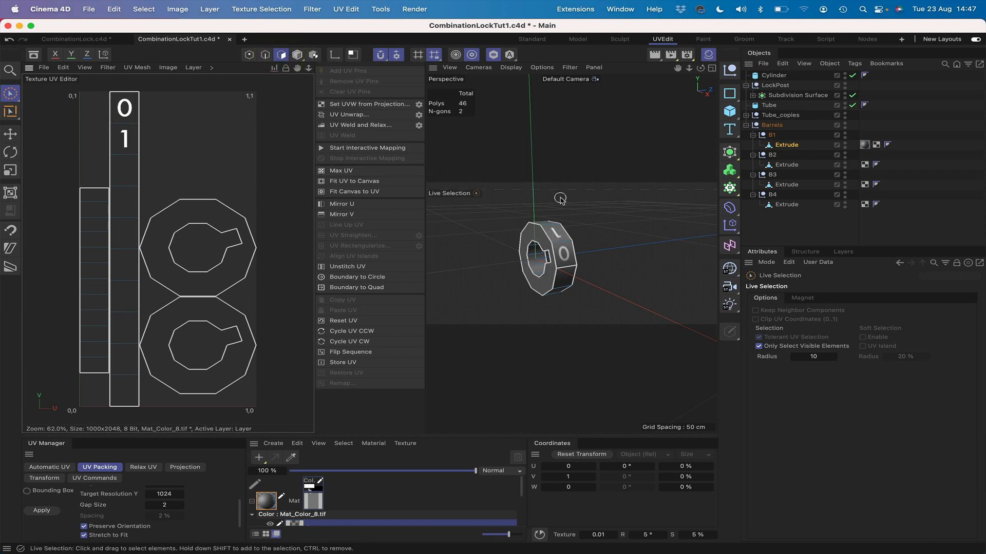
key("u")
key("l")
left_click(559, 243)
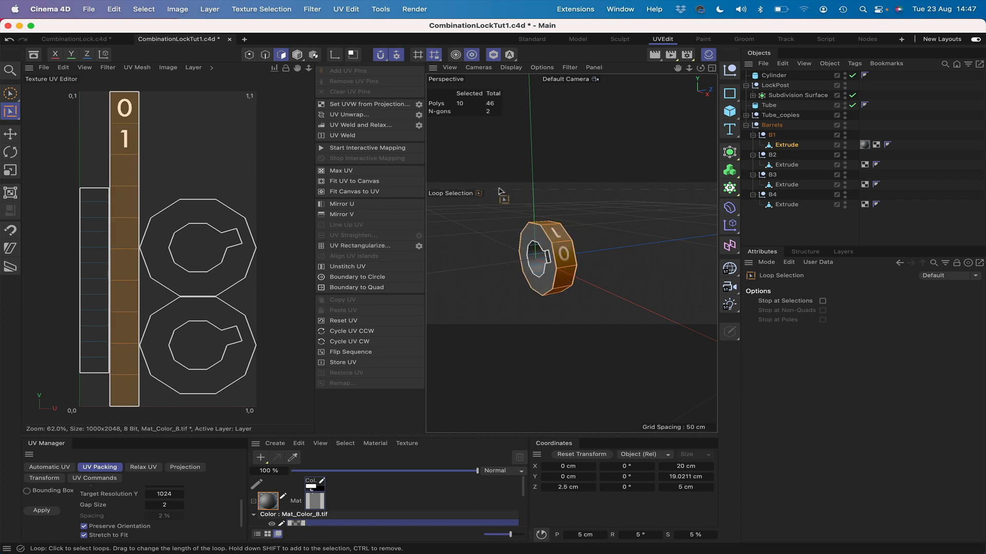
left_click(343, 216)
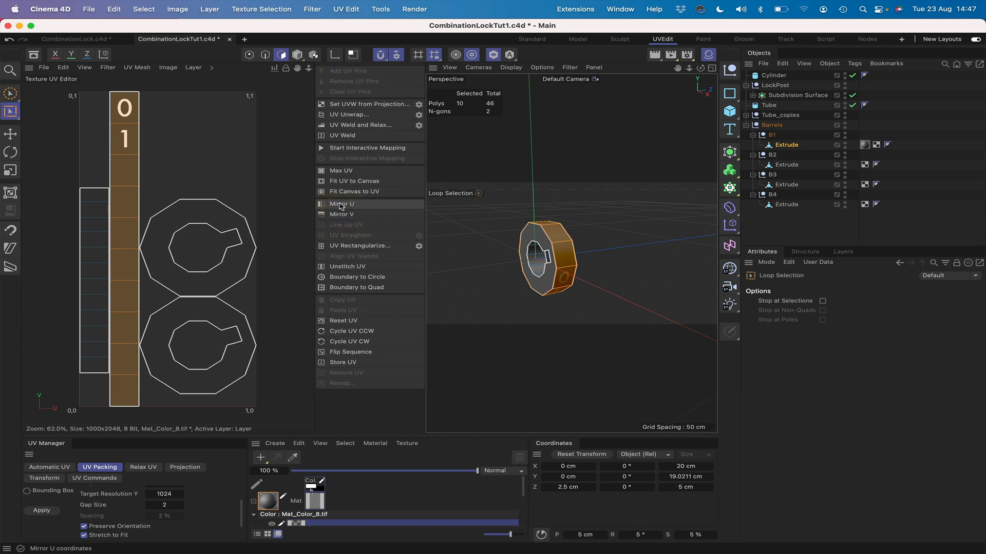
left_click(340, 205)
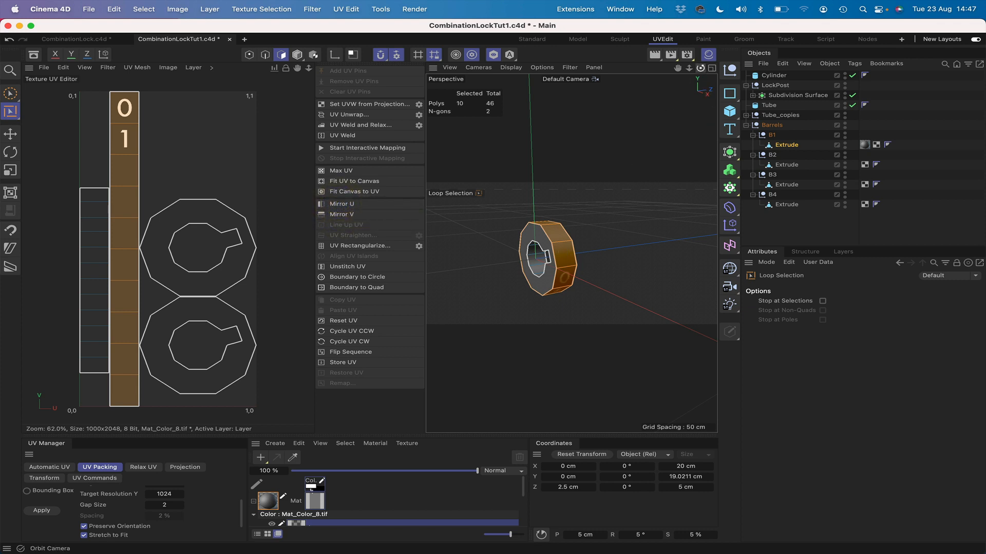
left_click_drag(701, 68, 667, 70)
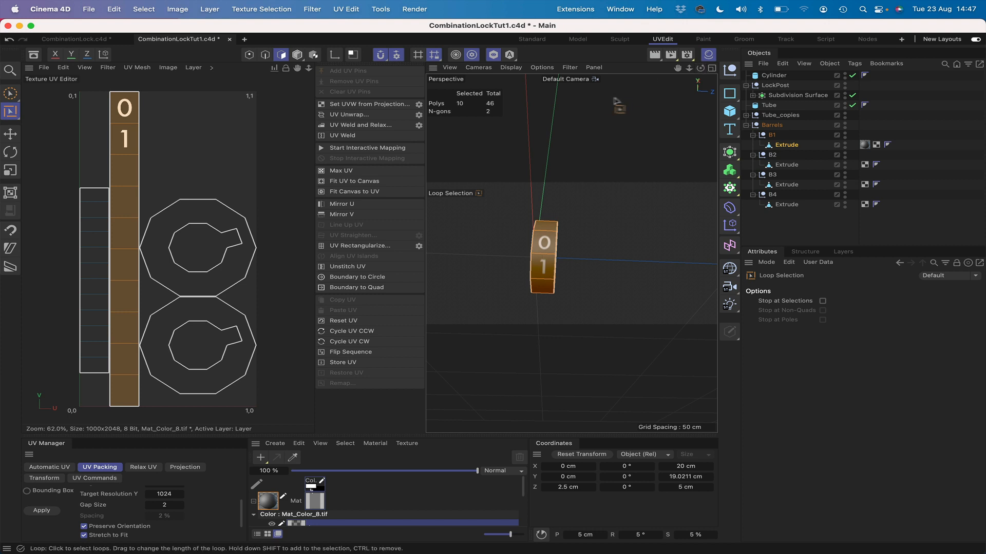
Return to the Move Layer tool for the digit 1's texture layer
scroll(175, 75, "right", 1)
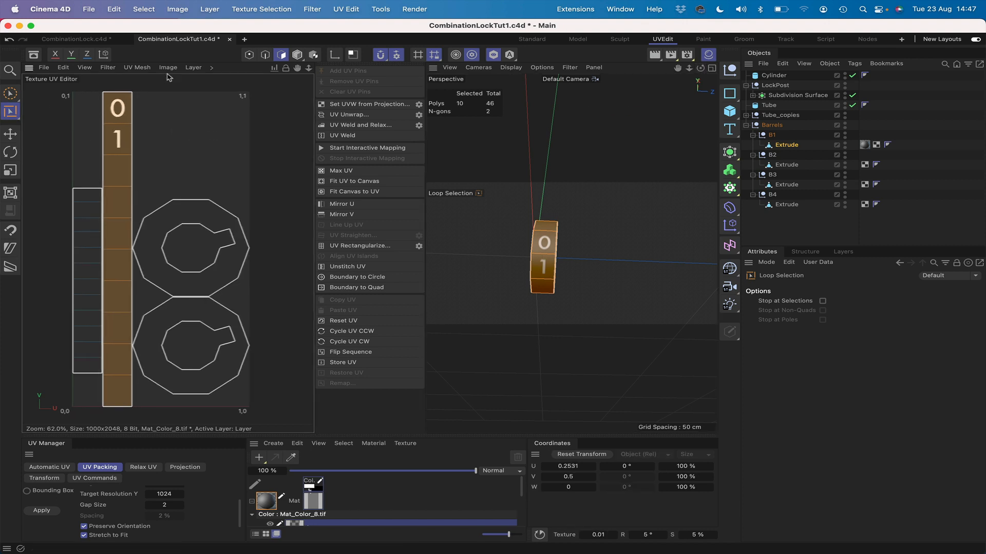
left_click(193, 71)
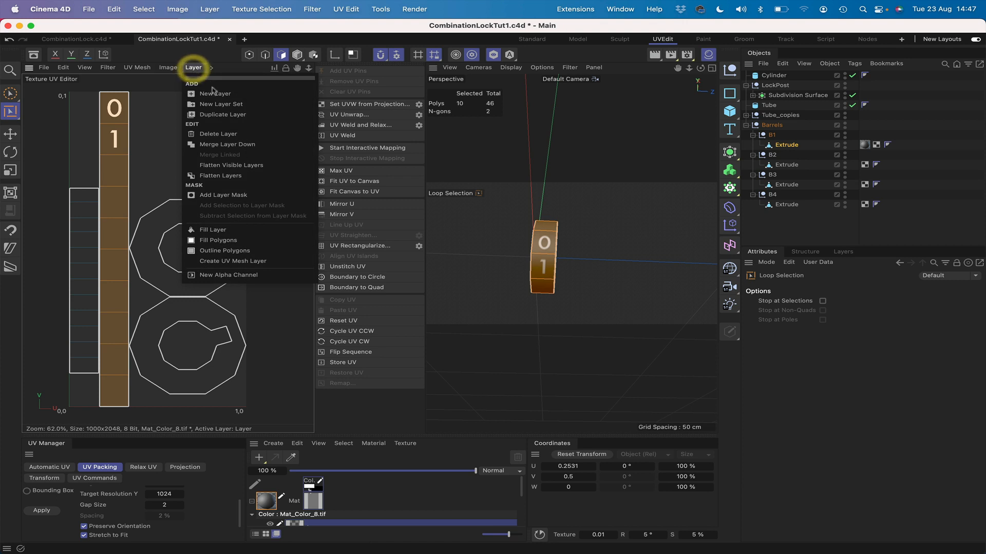
left_click(211, 67)
mouse_move(229, 95)
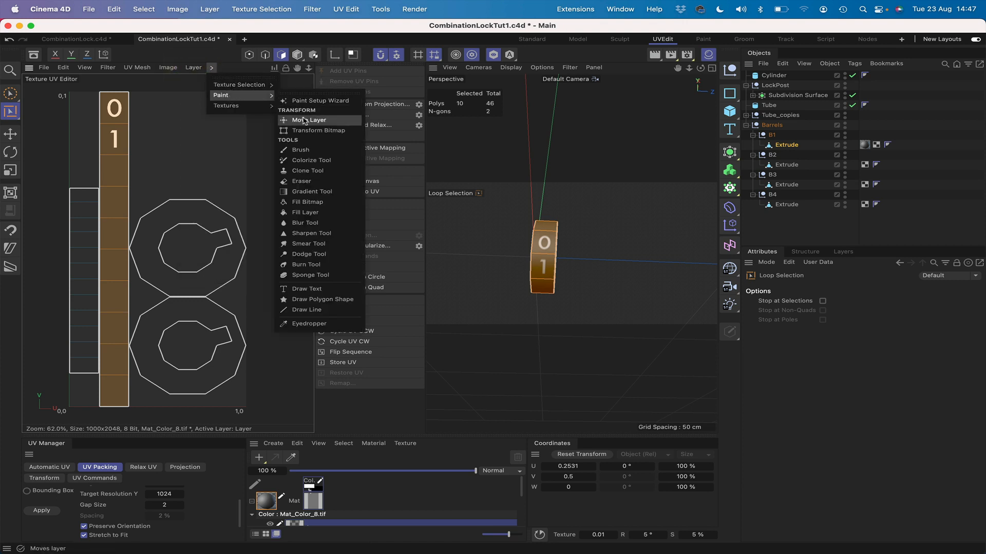
left_click(307, 119)
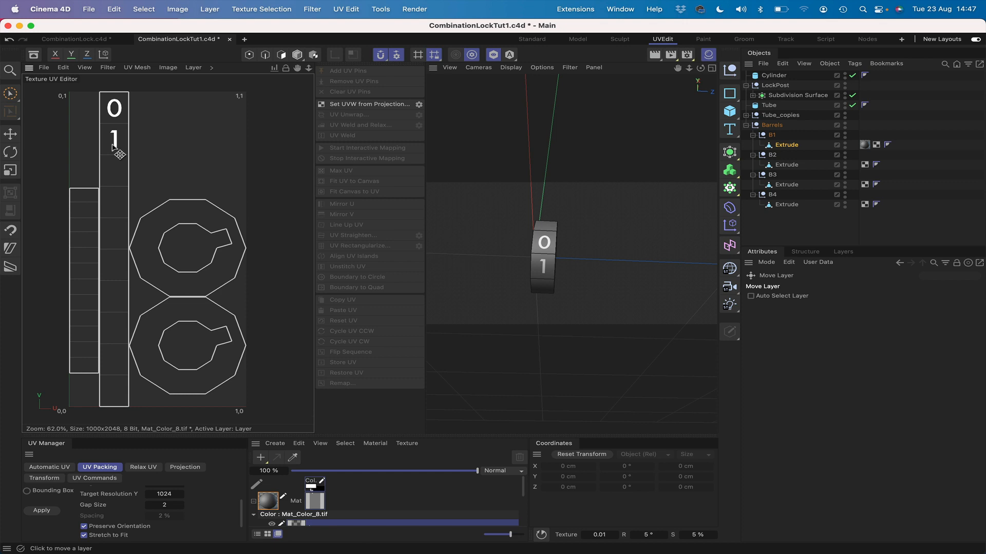
left_click(122, 148)
left_click_drag(297, 68, 312, 68)
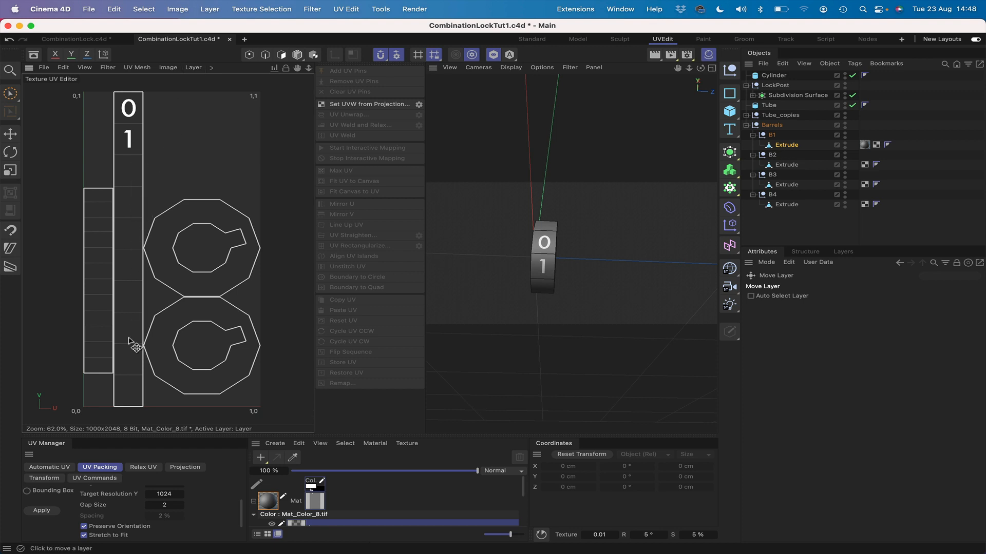
Add another new layer to the color texture and open the paint tool list
left_click(199, 69)
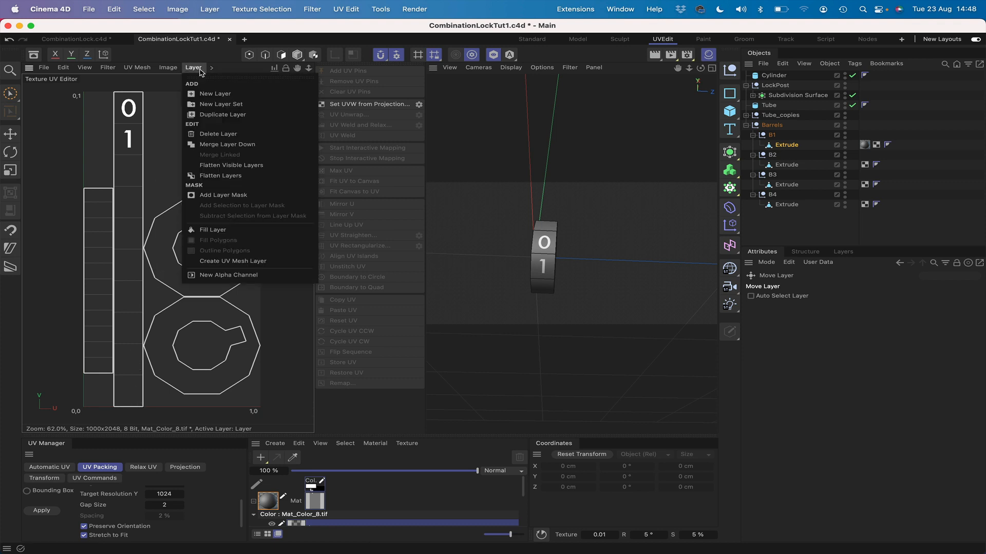
left_click(208, 94)
left_click(211, 67)
mouse_move(232, 98)
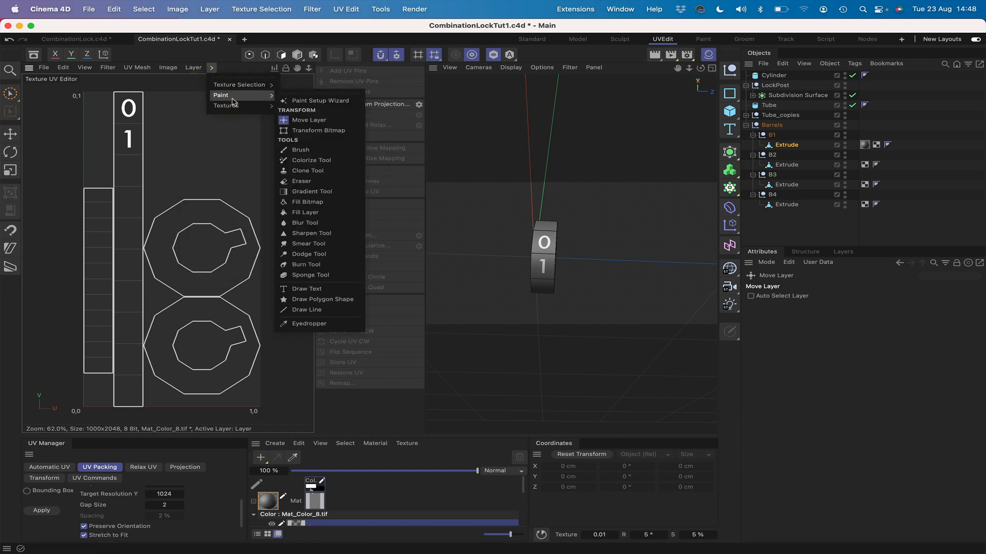
Draw the filled text "2" on the UV strip just below the number 1
left_click(317, 289)
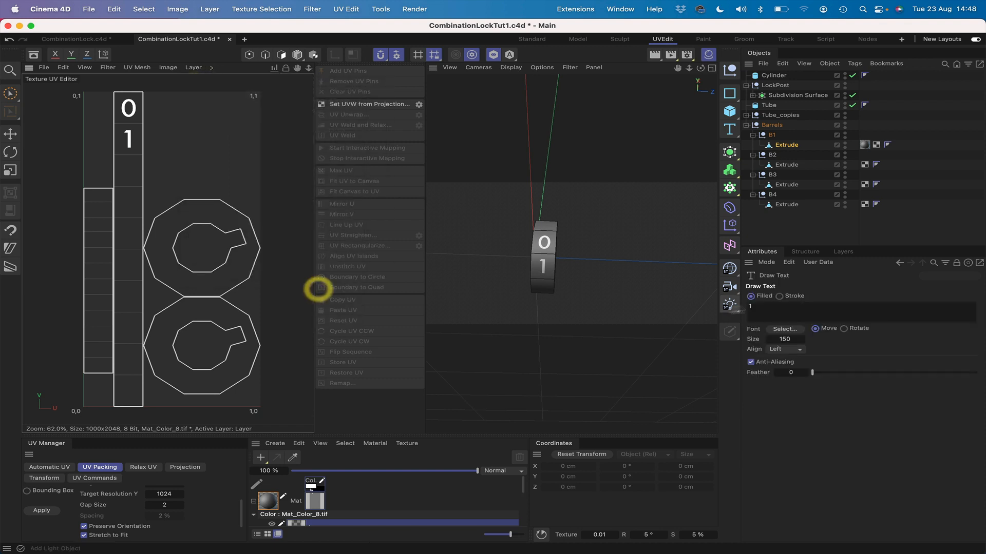
left_click_drag(779, 306, 696, 306)
type("2")
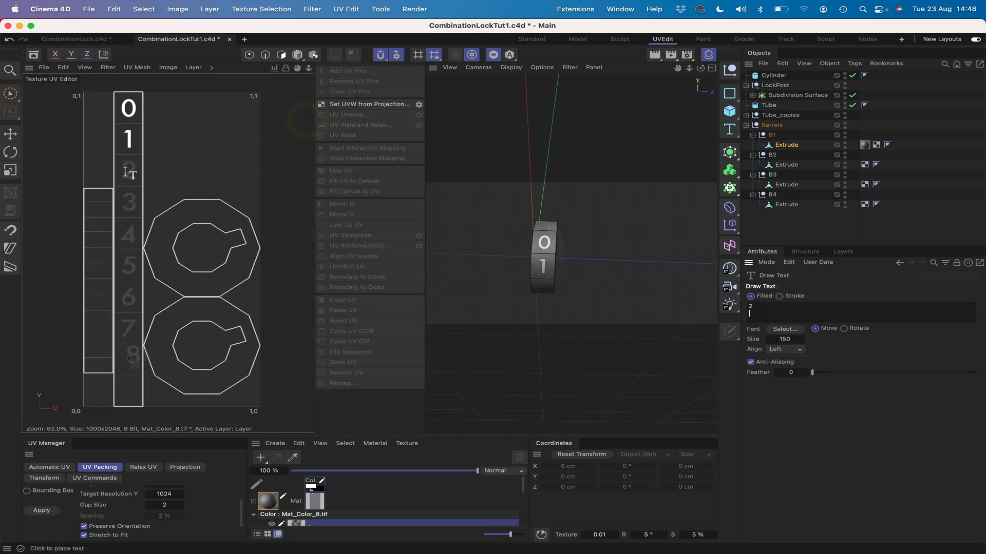
left_click(125, 173)
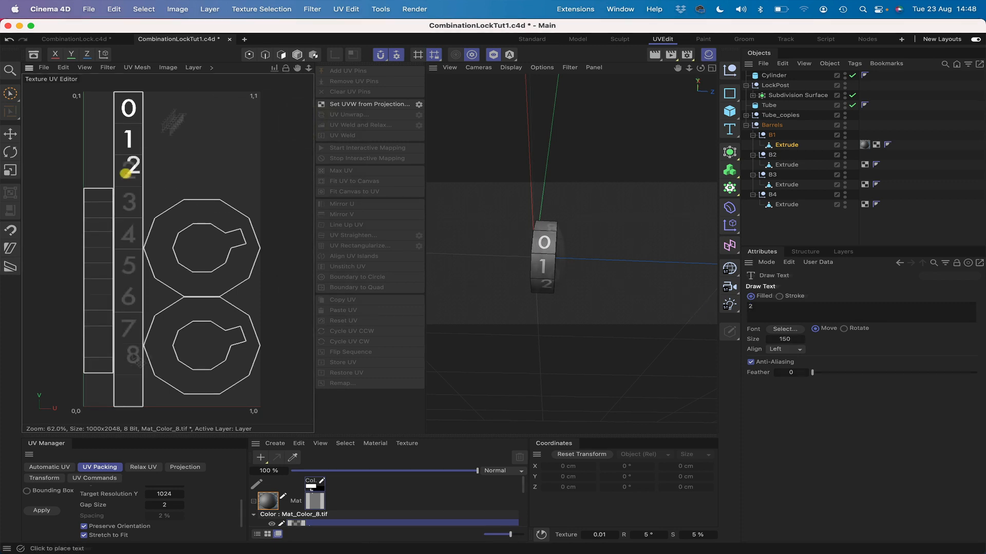
Move the number 2 layer so the digit is centred in the third cell of the UV strip
left_click(193, 67)
left_click(211, 67)
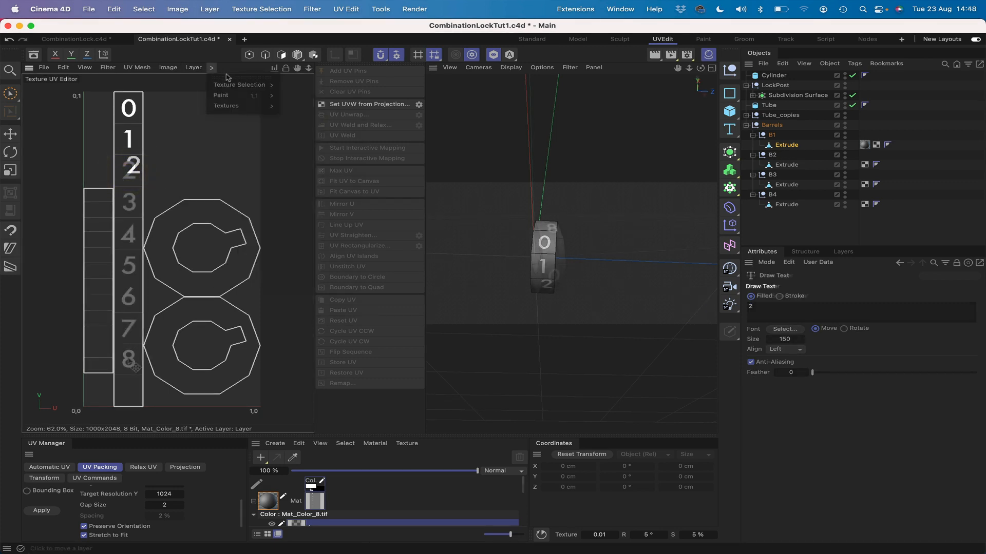
mouse_move(226, 95)
left_click(293, 119)
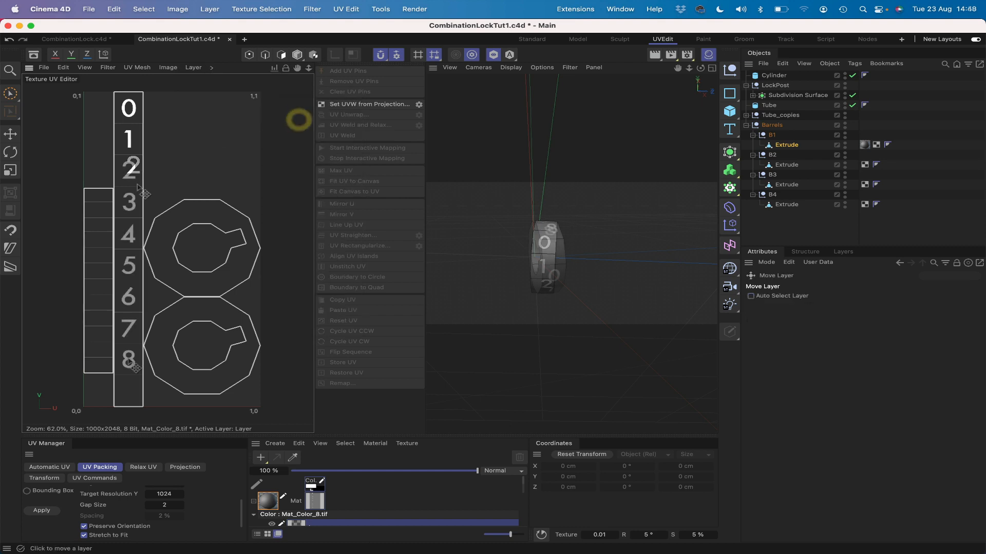
left_click_drag(143, 177, 137, 183)
Draw the filled text "9" on the UV strip in the empty cell below the number 8
left_click(212, 68)
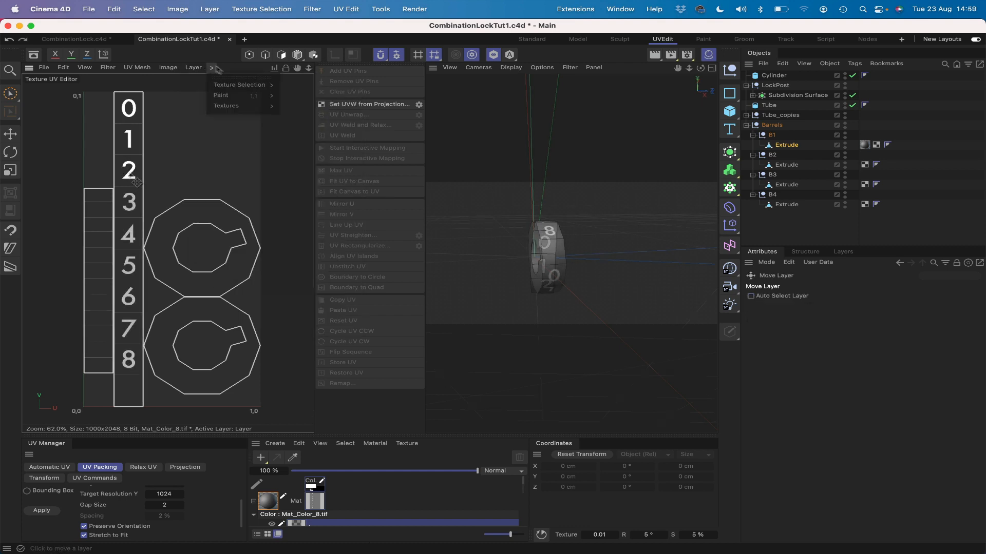
mouse_move(202, 70)
left_click(206, 93)
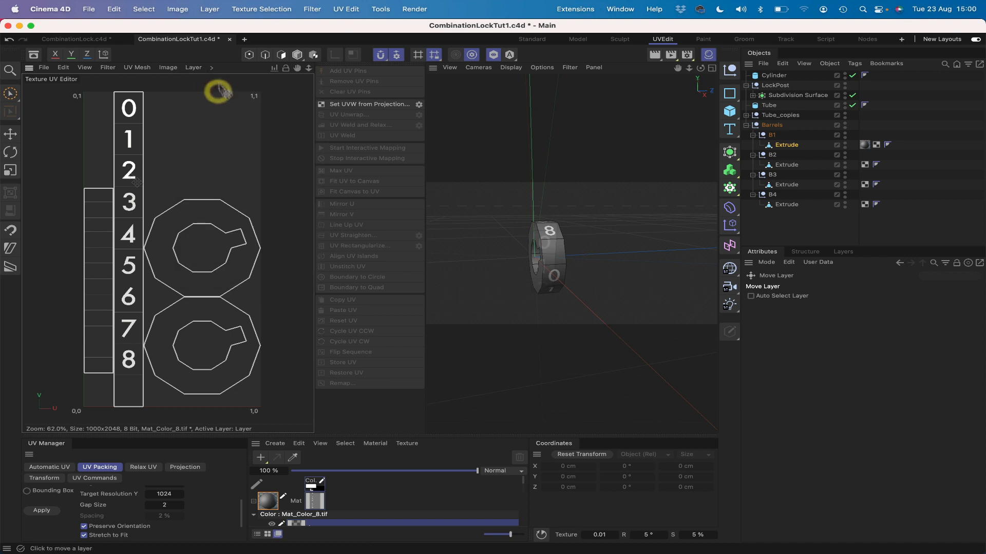
left_click(212, 67)
mouse_move(241, 95)
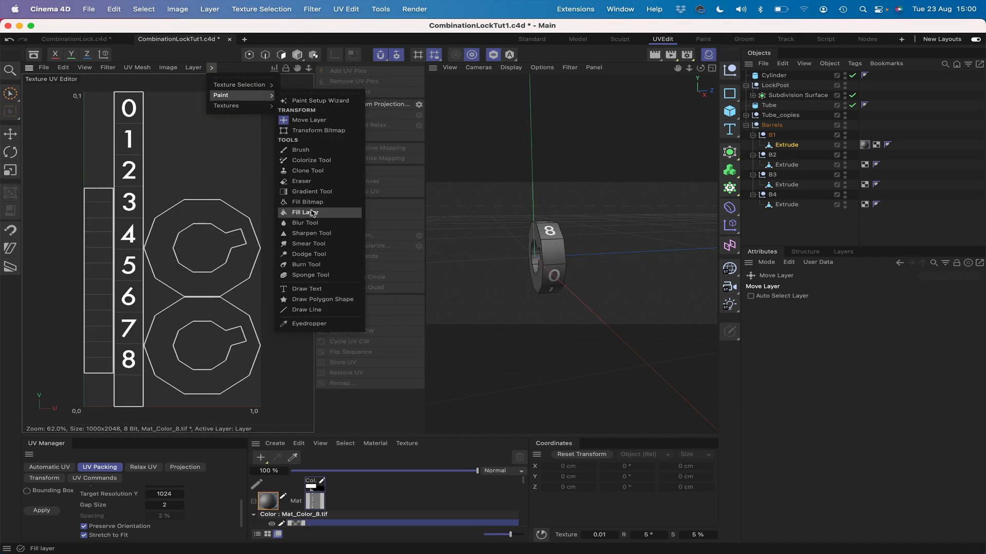
left_click(314, 289)
left_click(716, 304)
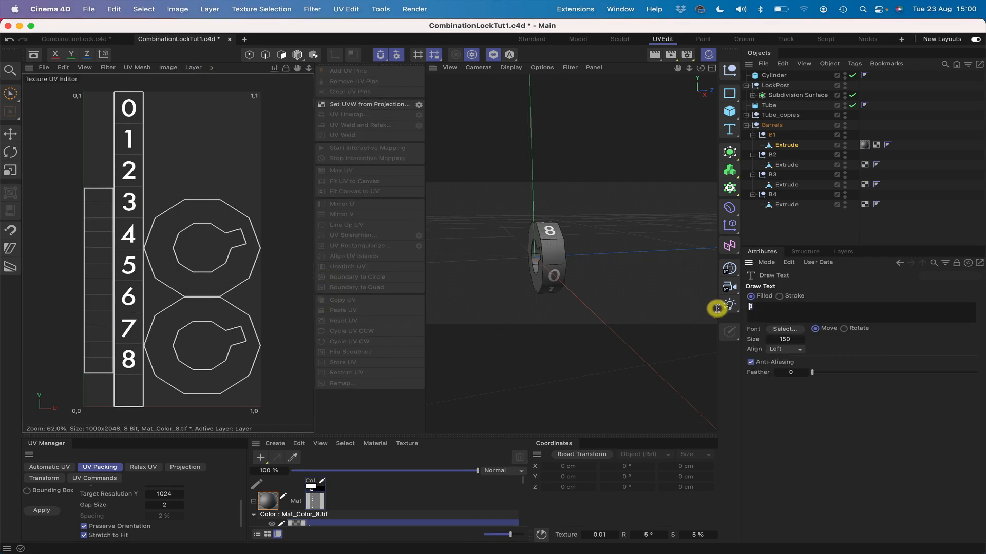
type("9")
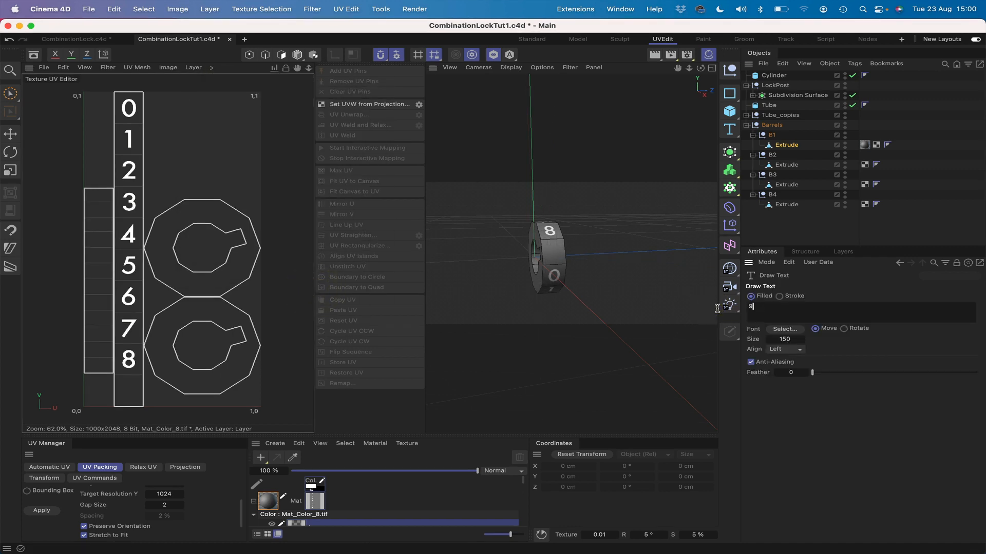
left_click(127, 391)
Move the number 9 layer so the digit is centred in the last cell of the UV strip
left_click(212, 67)
mouse_move(237, 97)
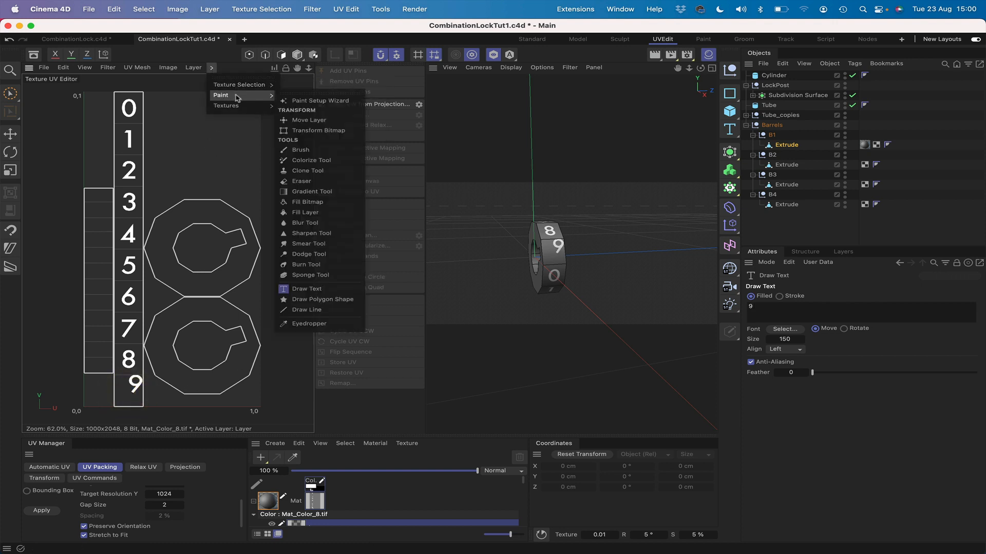
left_click(300, 120)
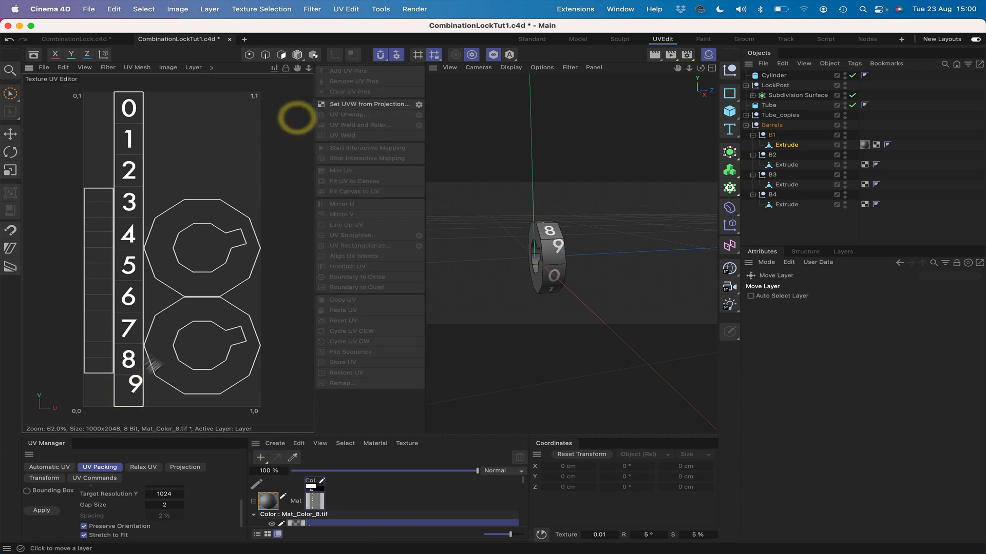
left_click_drag(141, 395, 136, 401)
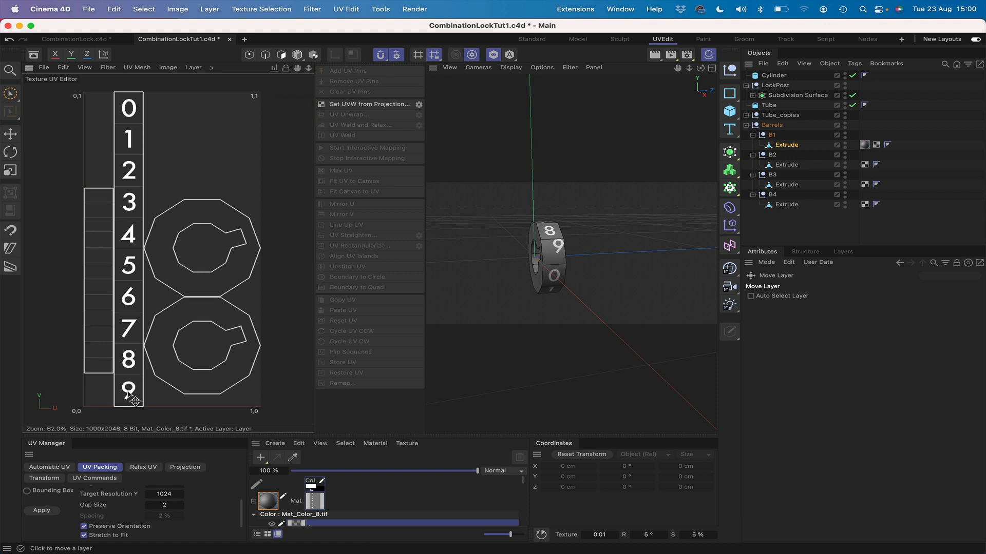
left_click_drag(128, 392, 128, 393)
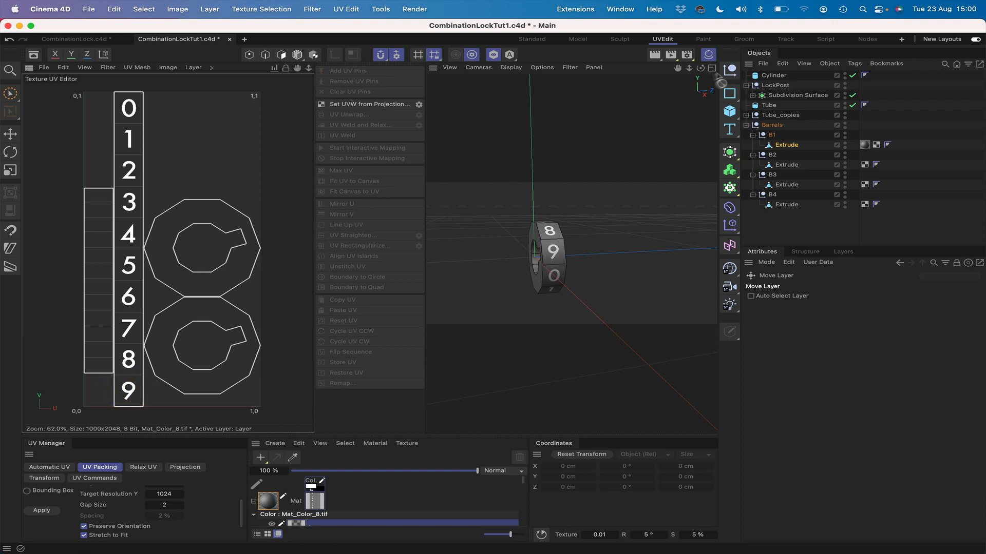
Flatten all number layers of the Mat_Color_8.tif texture into a single layer
left_click_drag(700, 68, 760, 64)
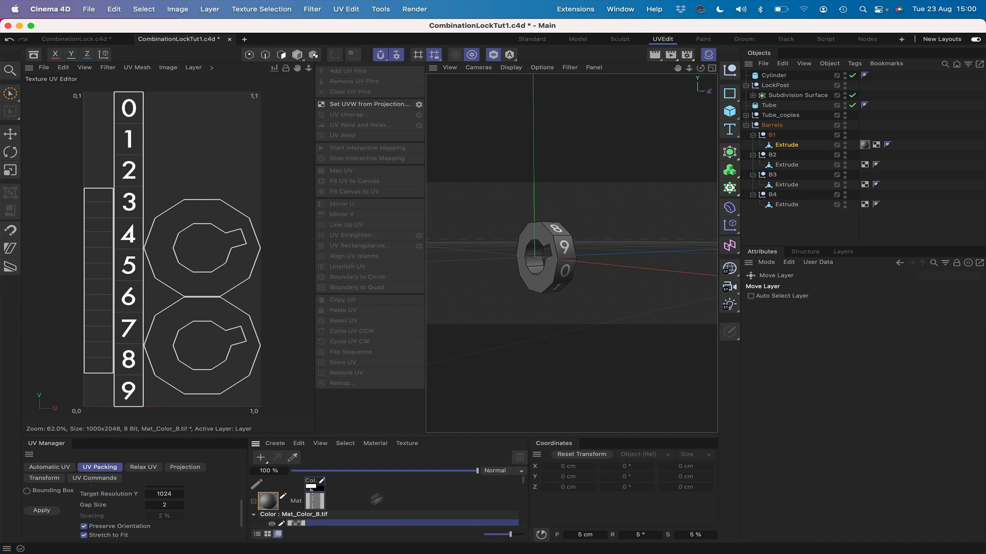
left_click_drag(521, 484, 522, 486)
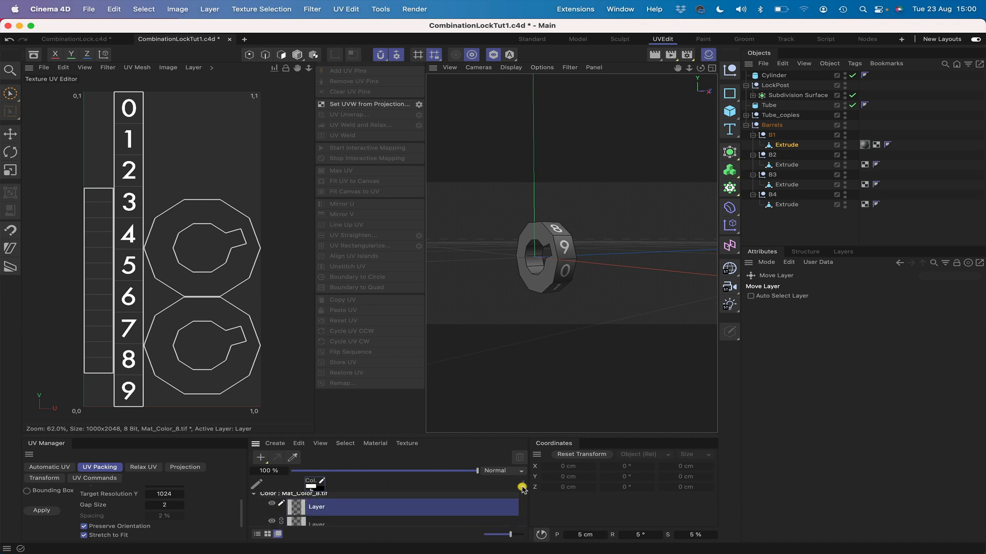
right_click(298, 512)
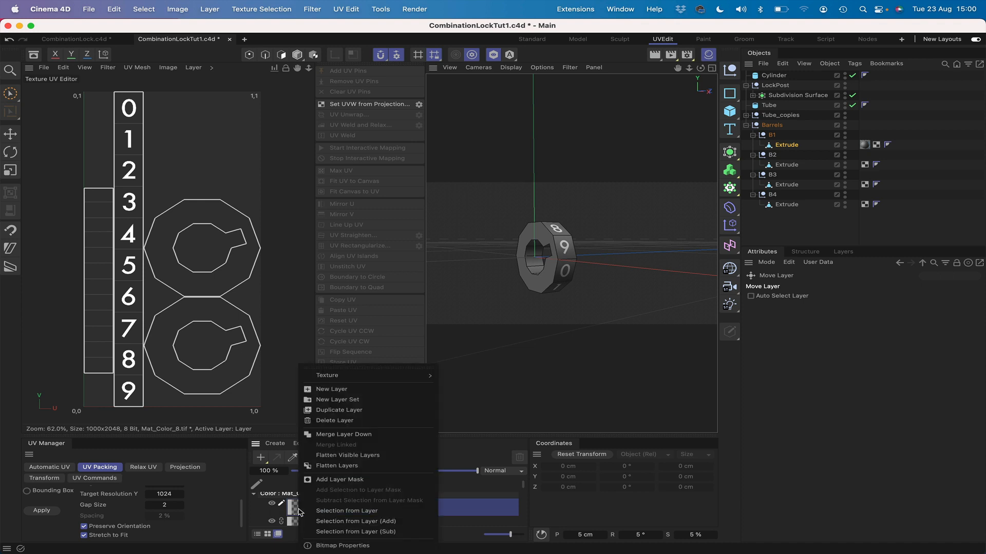
left_click(343, 466)
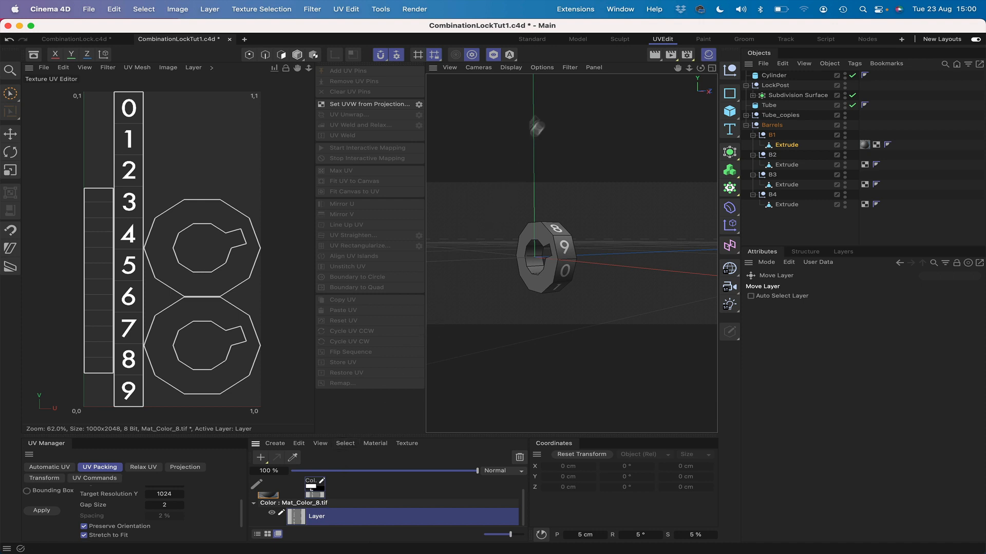
Switch to the Standard layout with the Material Manager open and turn off viewport solo so the whole lock is displayed
left_click(539, 43)
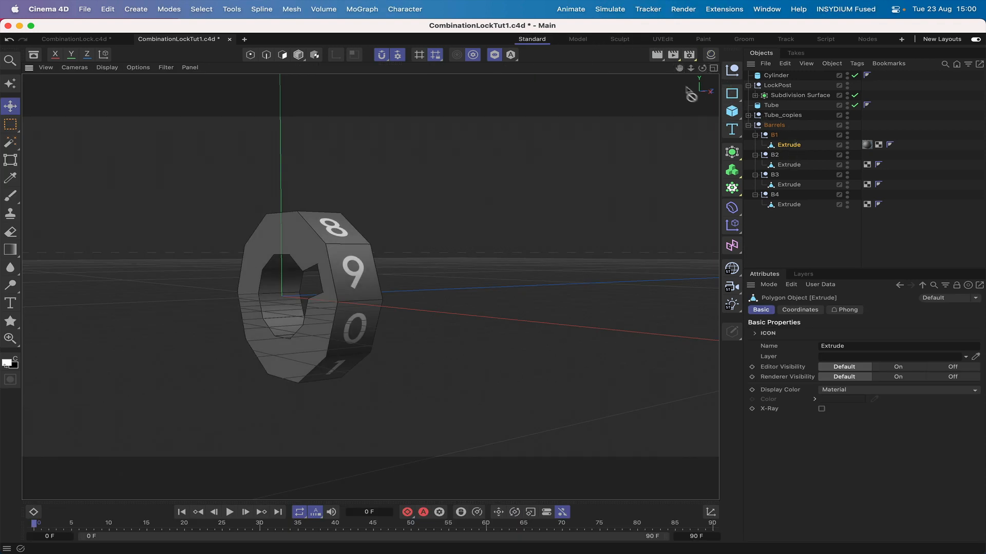
left_click(496, 56)
left_click_drag(702, 68, 689, 91)
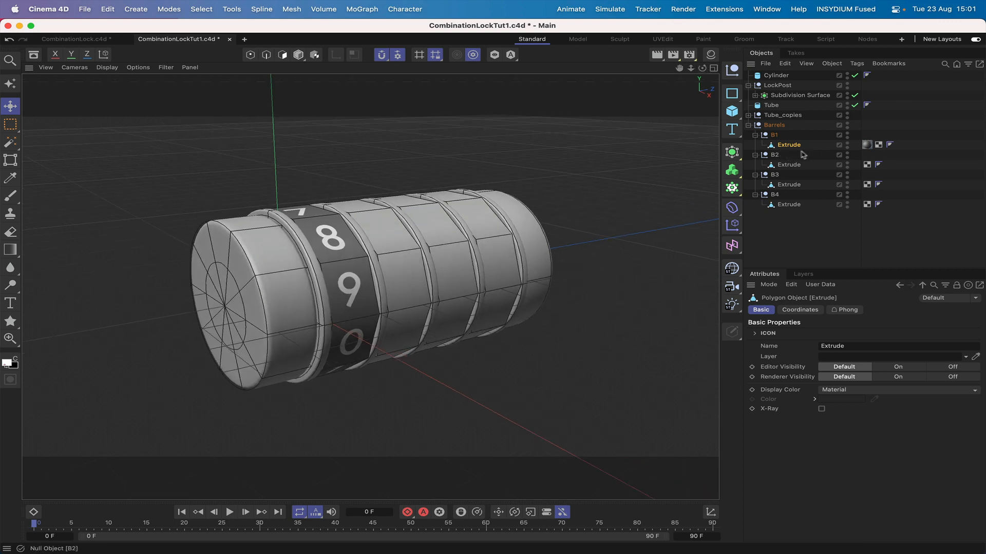
left_click(710, 54)
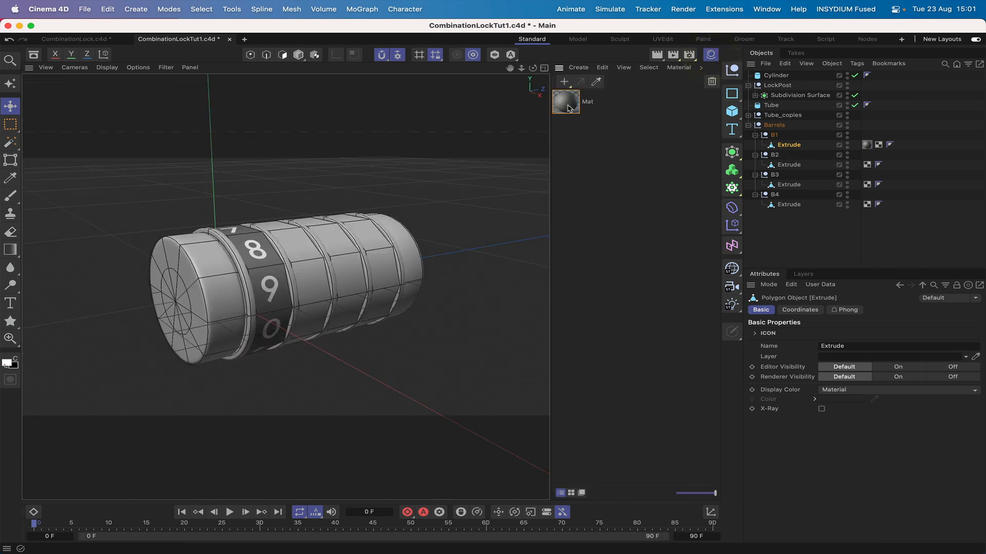
Try the Mat material on the second barrel's Extrude object, and remove its material tag
left_click_drag(305, 269, 308, 272)
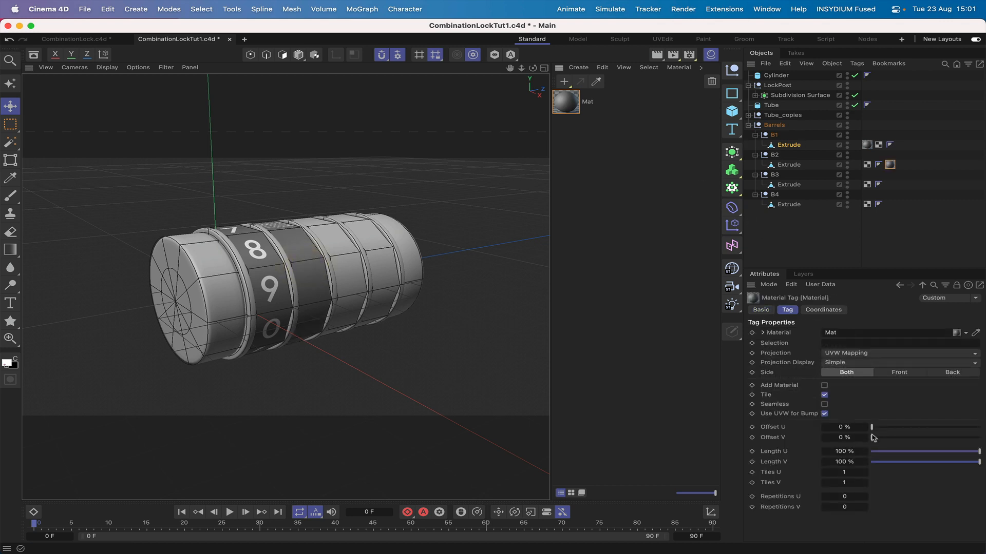
mouse_move(872, 429)
left_mouse_down()
mouse_move(884, 430)
mouse_move(868, 431)
left_mouse_up()
left_click_drag(894, 154, 892, 165)
key("Delete")
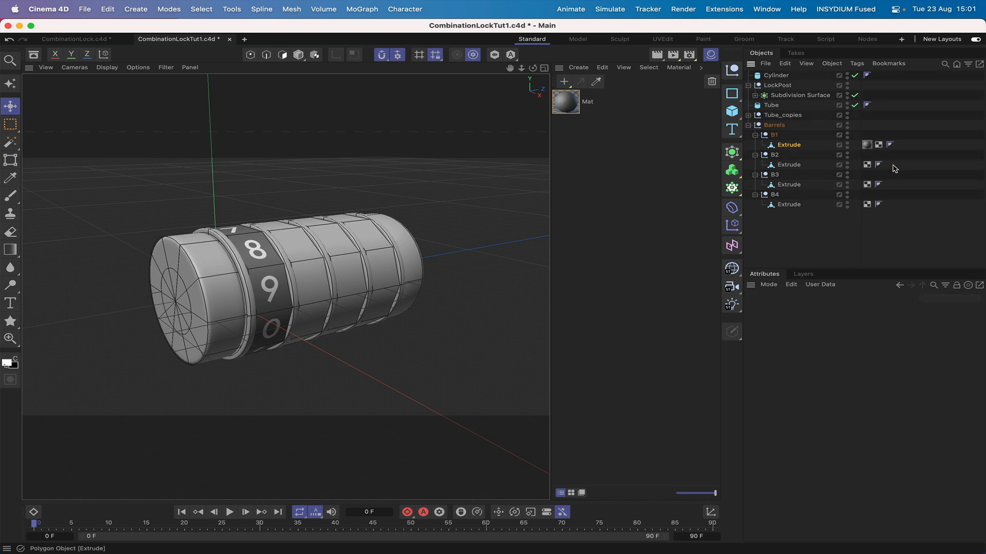
Delete the Extrude objects inside the B2, B3 and B4 nulls
left_click(788, 165)
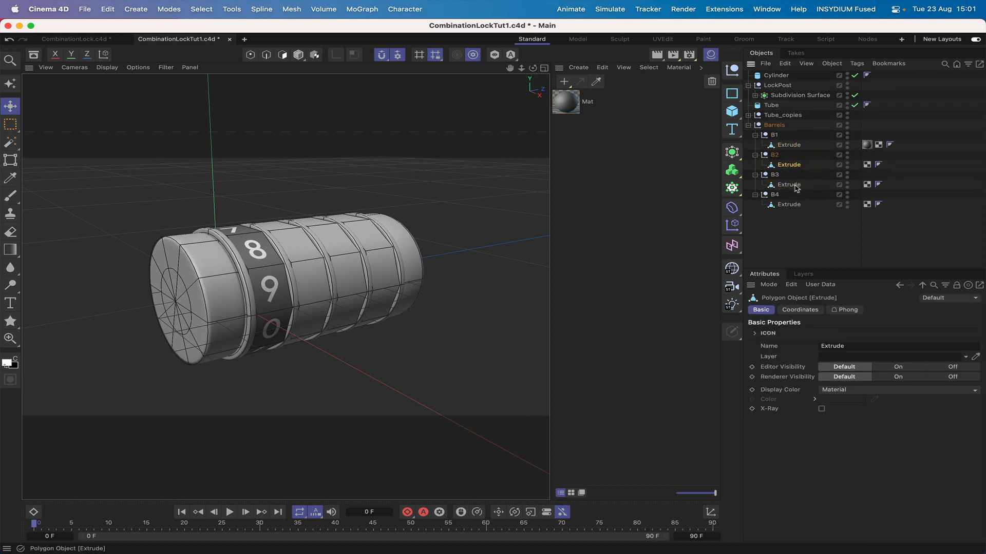
left_click(789, 185, "super")
left_click(793, 205, "super")
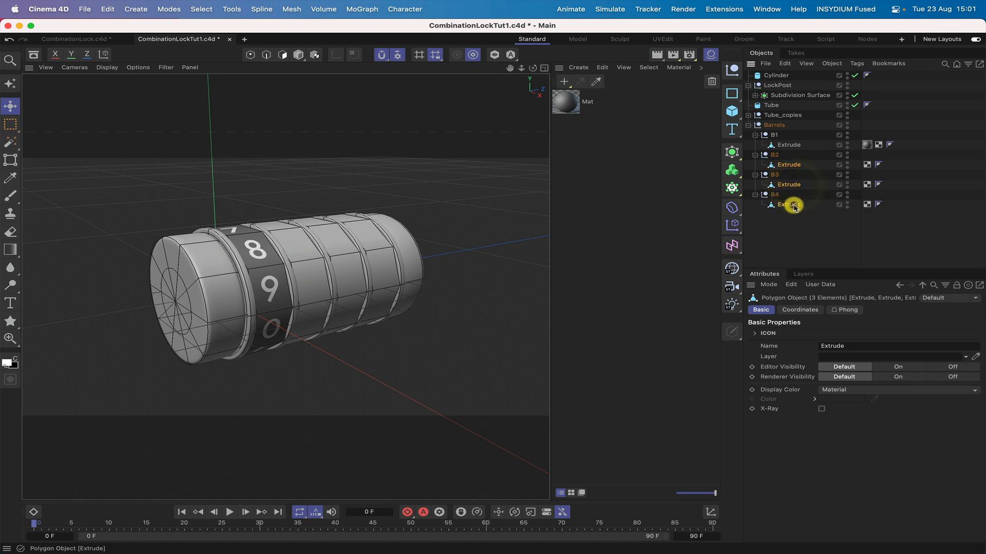
key("Delete")
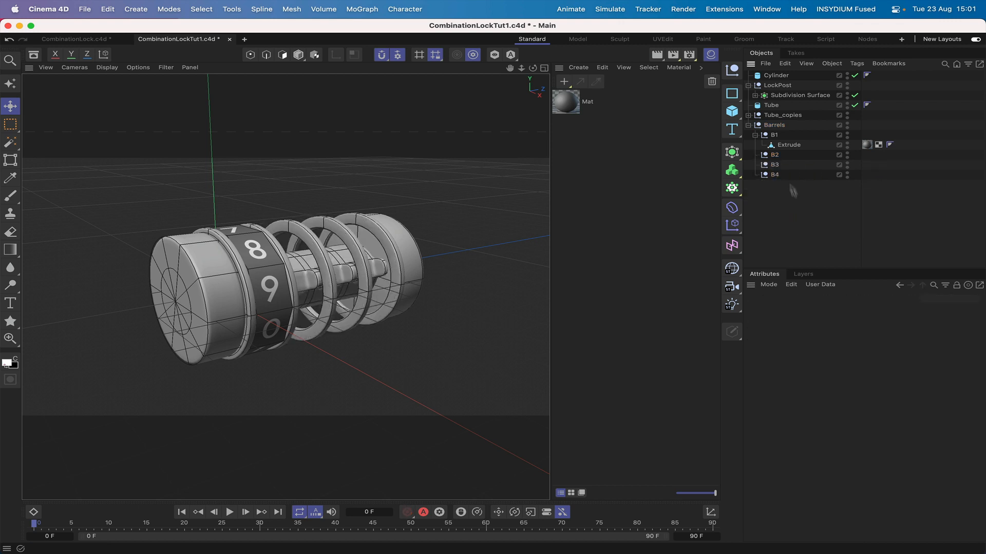
Duplicate the textured B1 Extrude object as 3 linear copies spaced 6 cm along Z
left_click(788, 145)
left_click(230, 11)
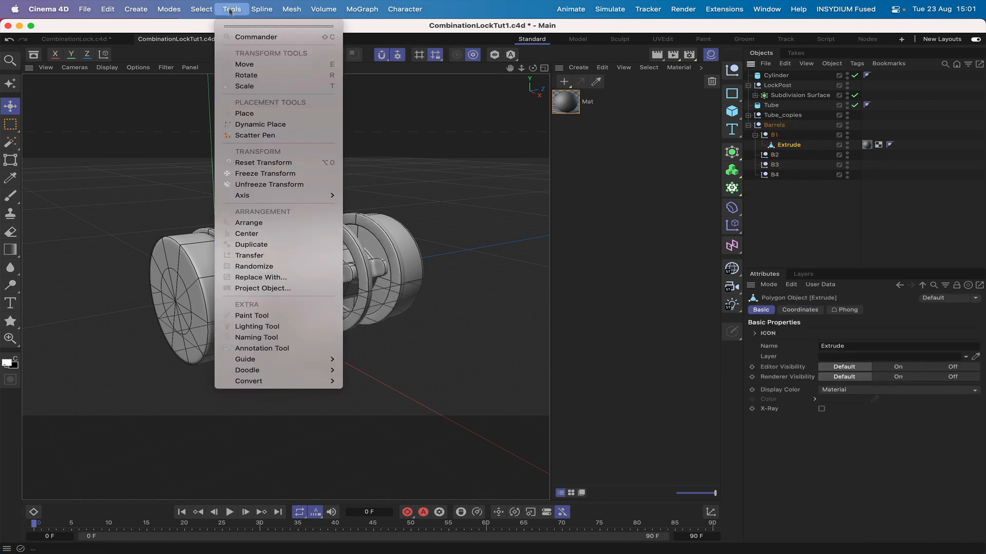
left_click(243, 244)
left_click(825, 334)
type("3")
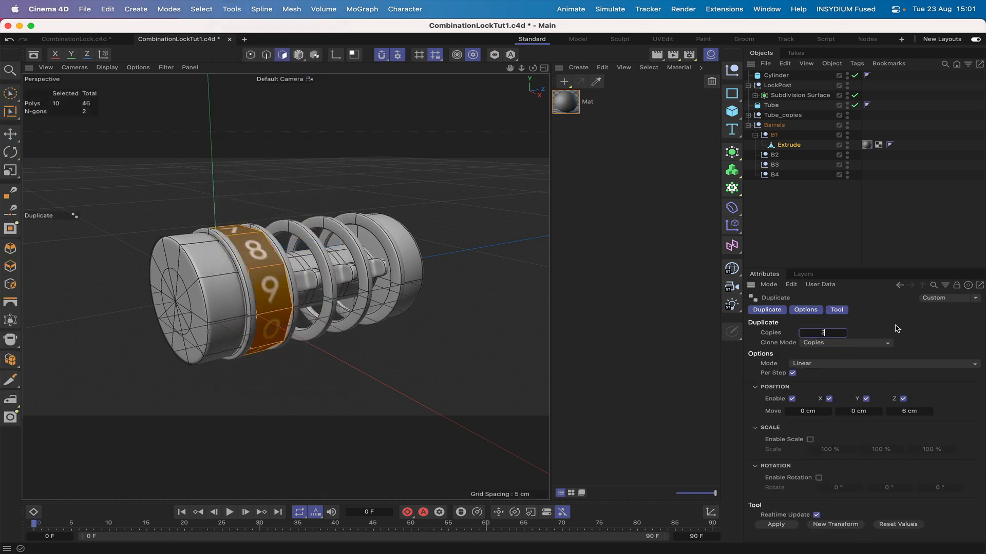
left_click(785, 527)
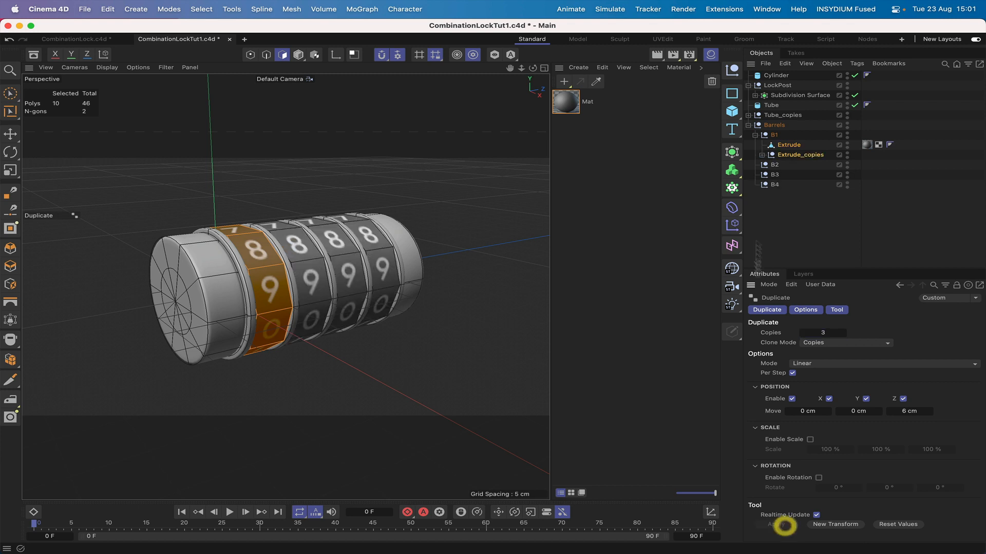
Move the three duplicated barrels into the B2, B3 and B4 nulls, one each, and delete the emptied Extrude_copies null
left_click(761, 155)
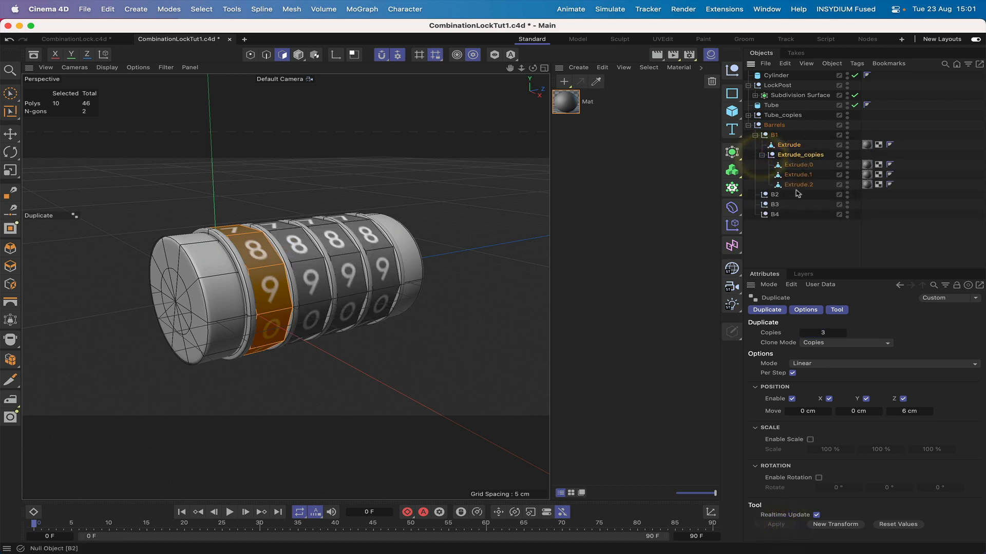
left_click_drag(798, 168, 775, 215)
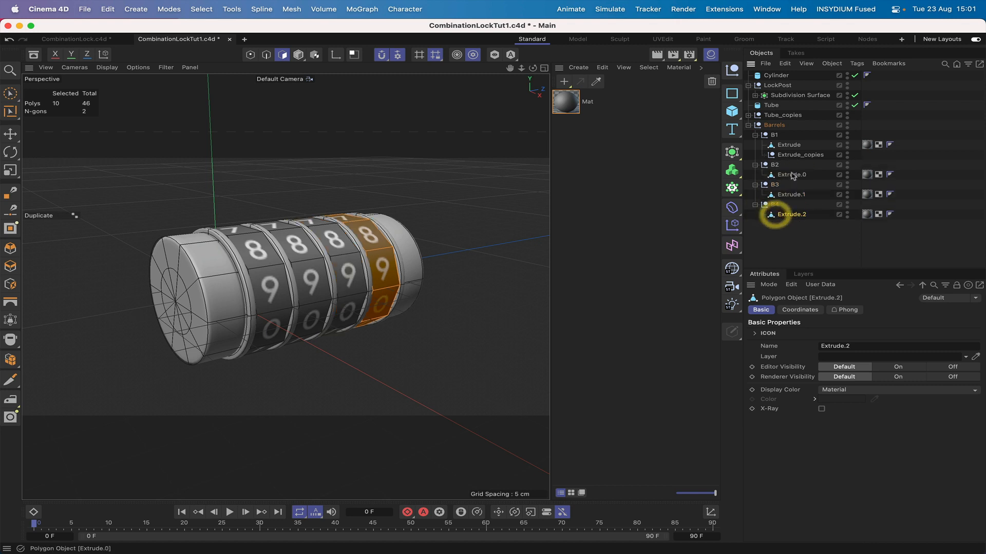
left_click(795, 156)
key("Delete")
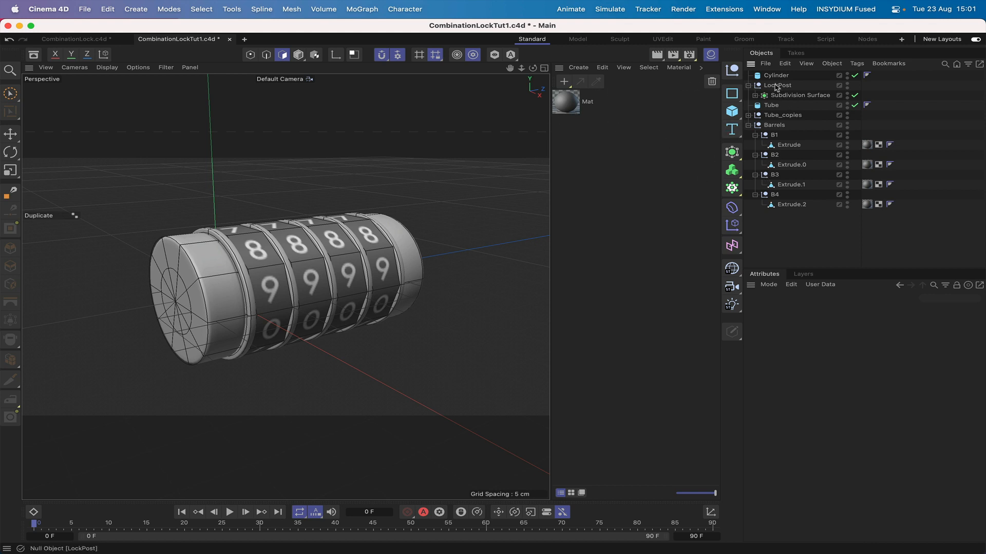
Hide the LockPost group and inspect the inside of the numbered barrels
left_click(847, 84)
left_click_drag(533, 68, 491, 82)
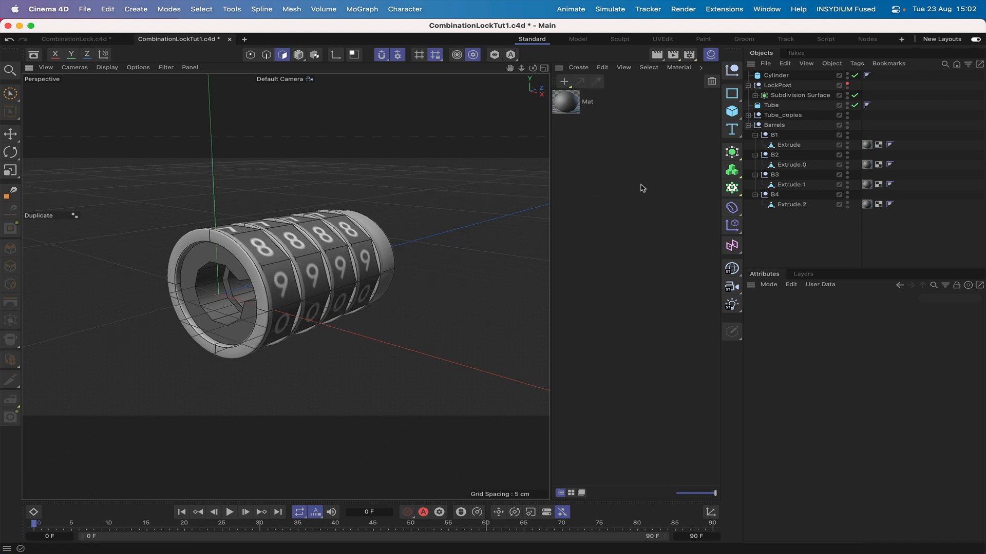
Set the Mat material's viewport texture preview size to 2048x2048 (16 MB)
left_click(566, 101)
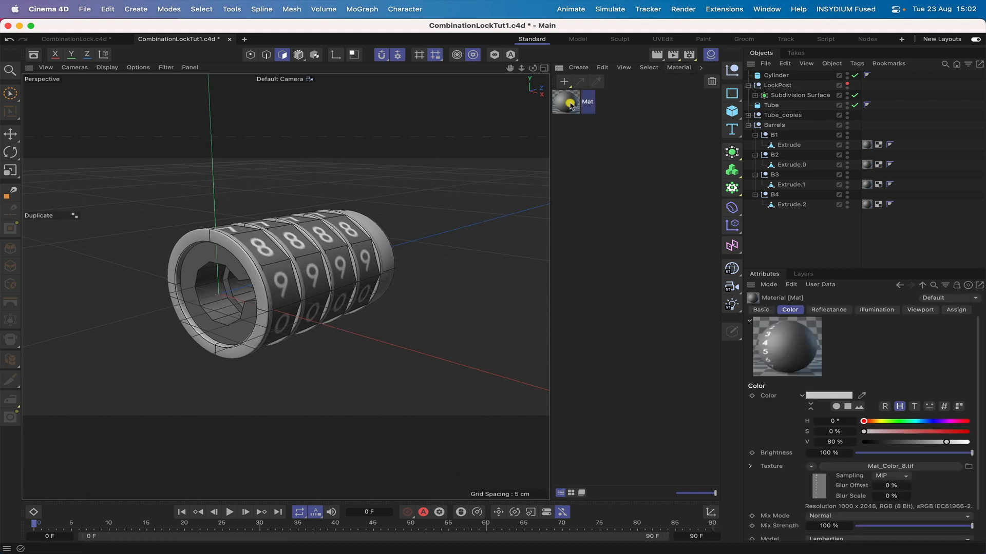
left_click(919, 310)
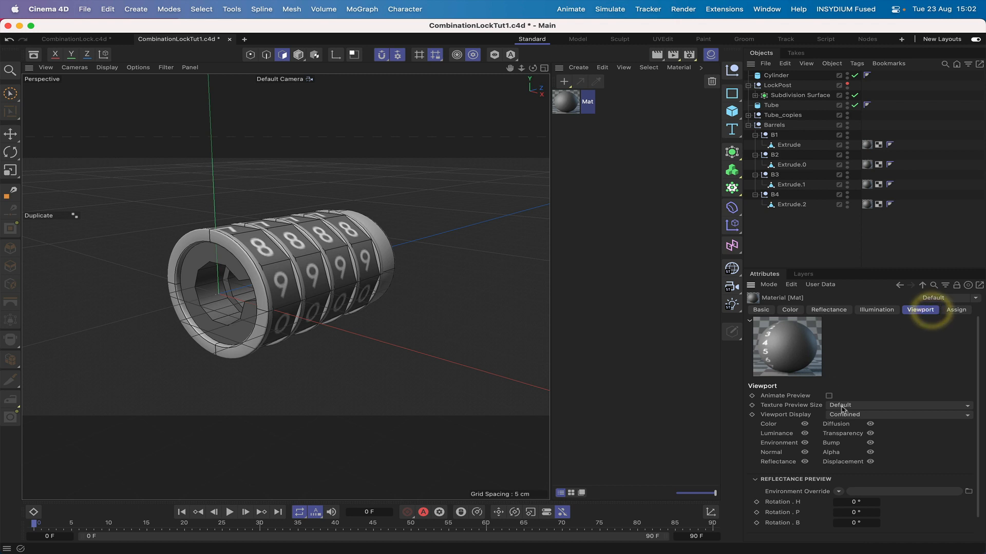
left_click(924, 405)
left_click(859, 489)
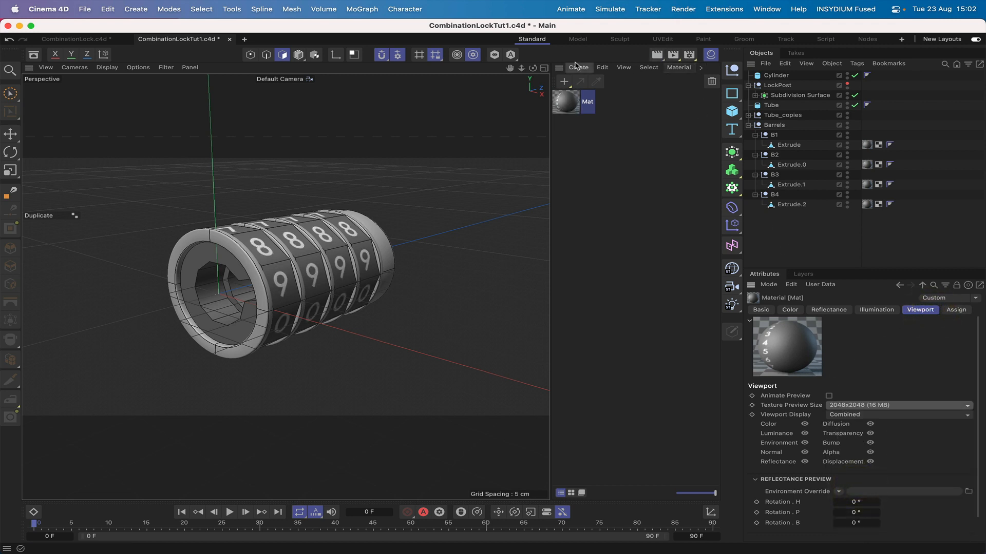
mouse_move(533, 68)
left_mouse_down()
mouse_move(497, 67)
mouse_move(529, 65)
left_mouse_up()
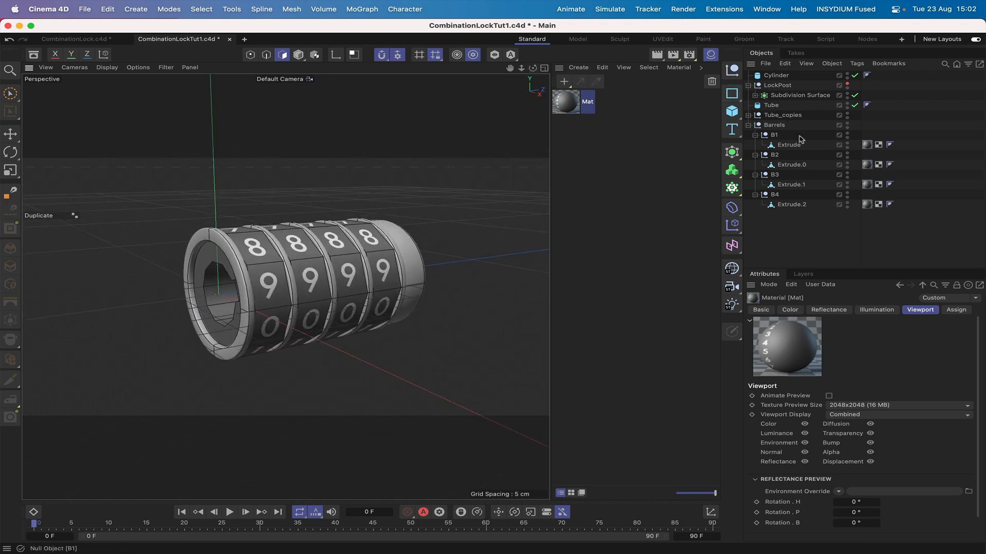
Set Offset V to 80% on the material tag of the Extrude object in B1
left_click(868, 145)
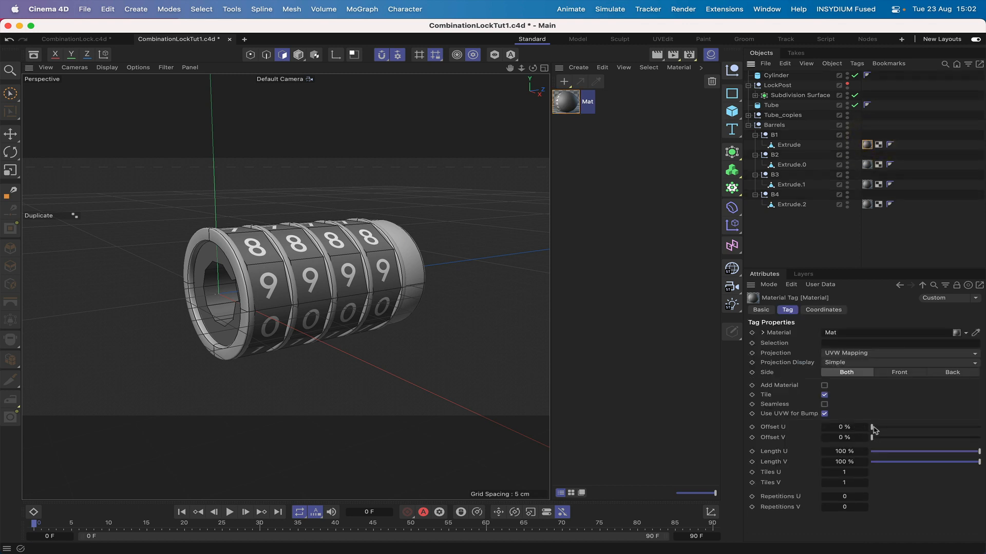
left_click_drag(872, 427, 876, 428)
left_click_drag(866, 432, 925, 424)
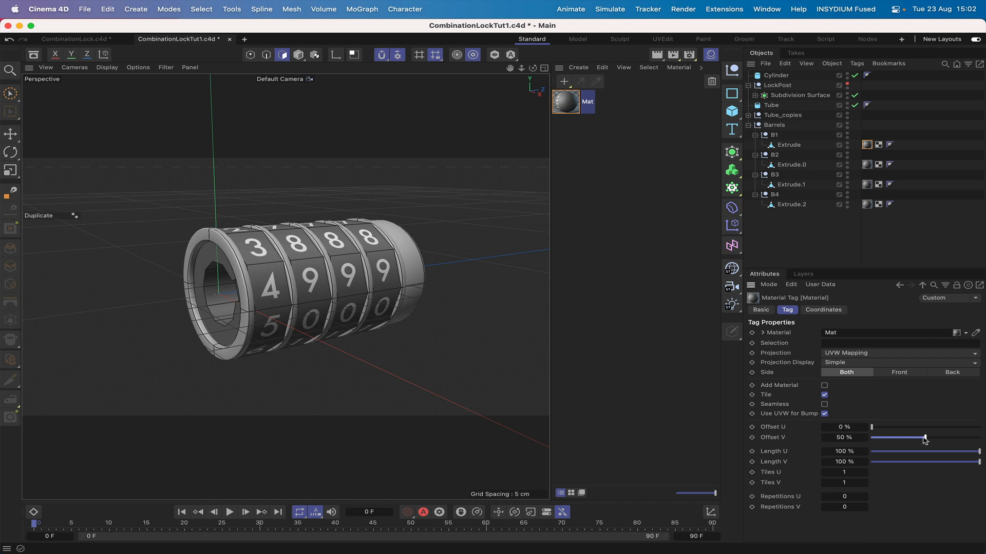
left_click_drag(924, 440, 959, 429)
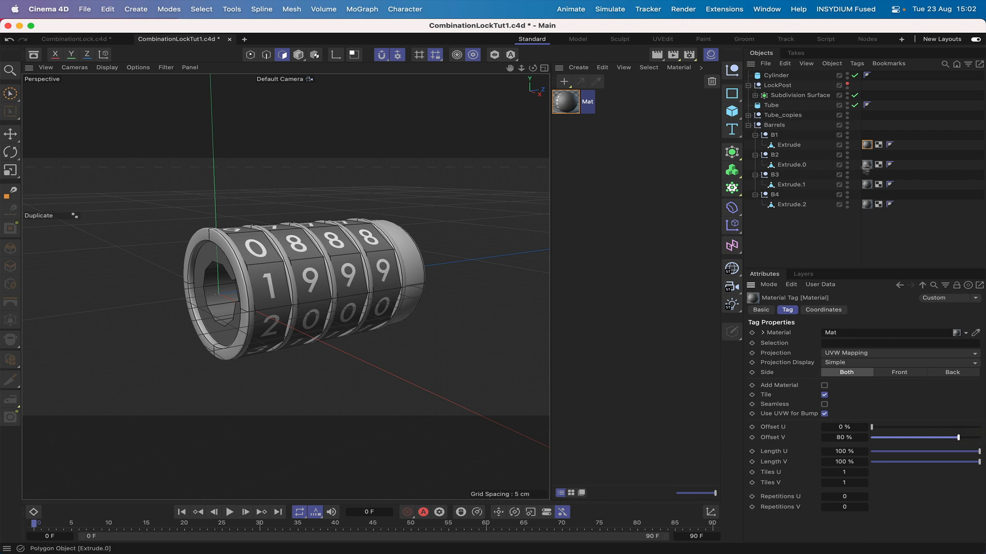
Set Offset V to 10% on the B2 barrel's material tag and to 40% on the B3 barrel's
left_click(866, 165)
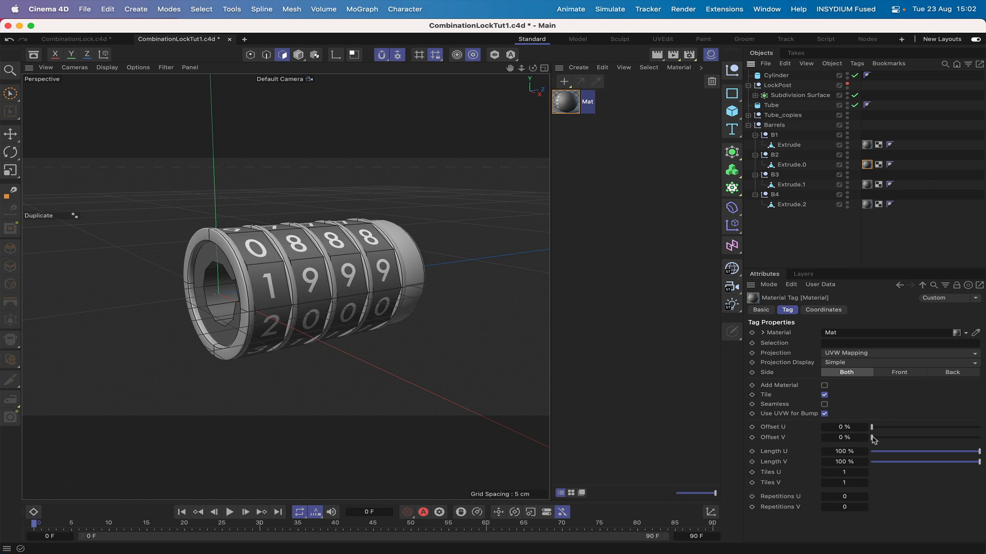
left_click_drag(873, 439, 881, 437)
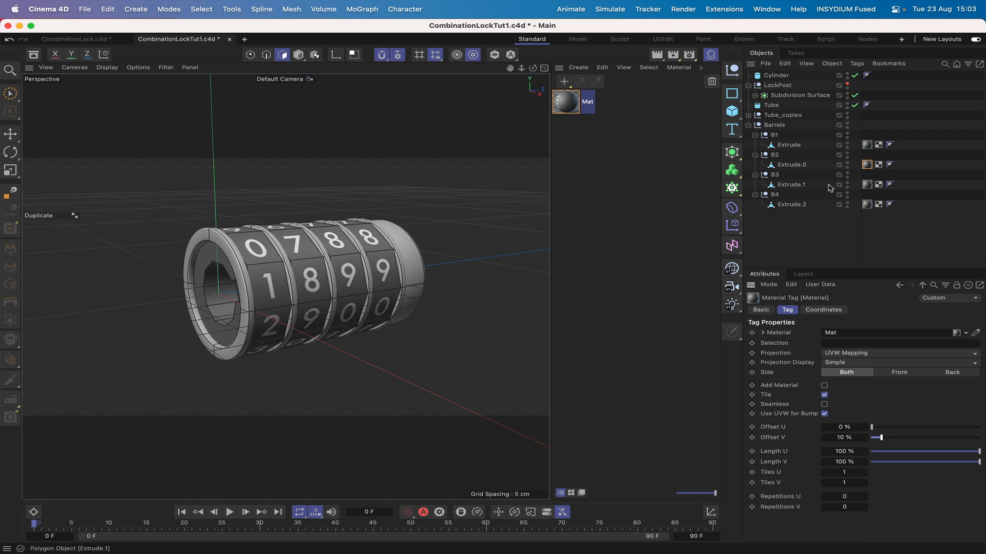
left_click(869, 187)
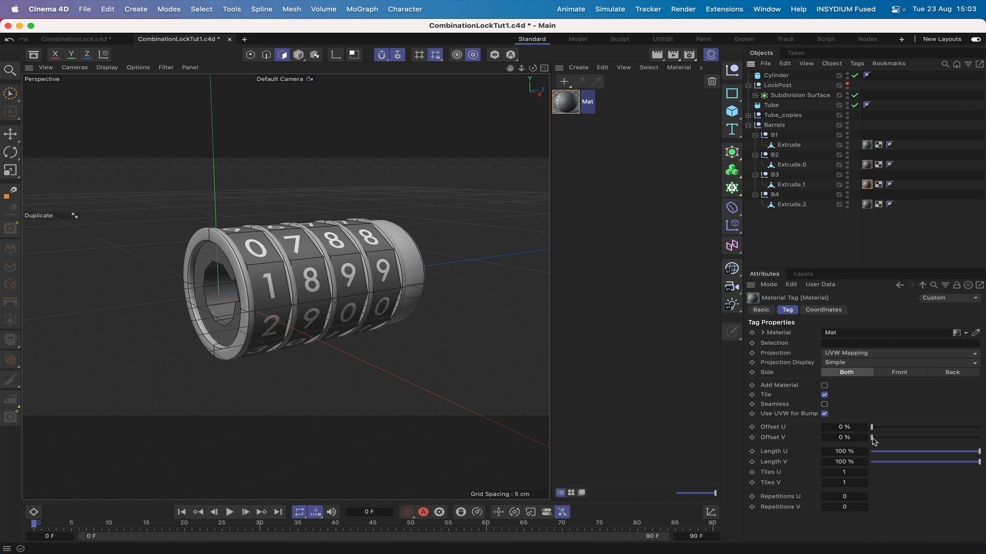
left_click_drag(873, 441, 914, 432)
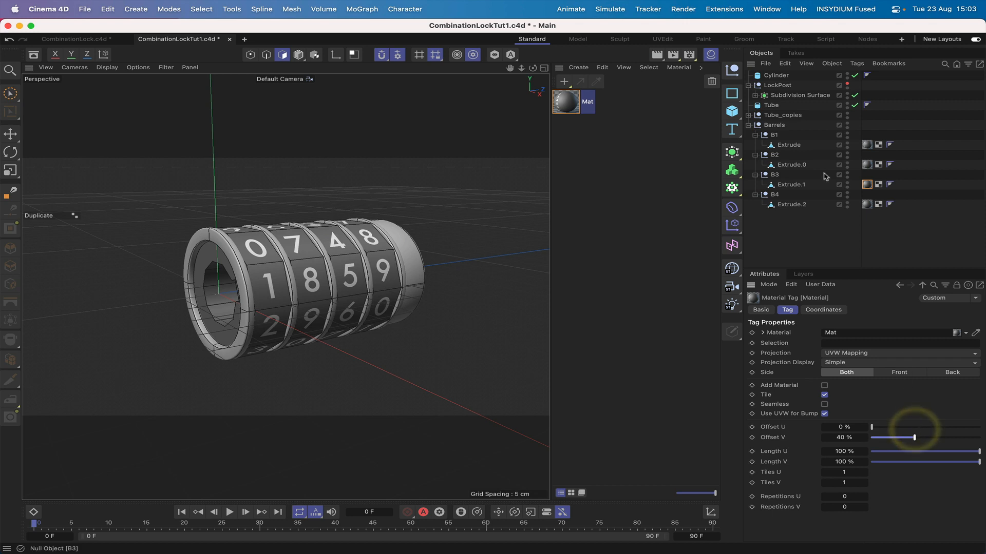
Set Offset V to 60% on the material tag of Extrude.2 in B4
left_click(868, 205)
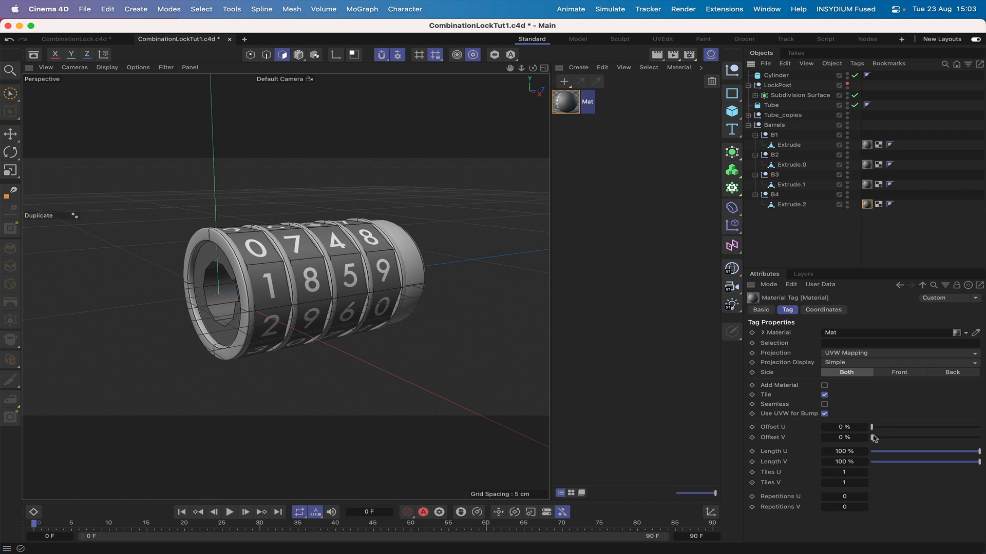
left_click_drag(874, 438, 939, 426)
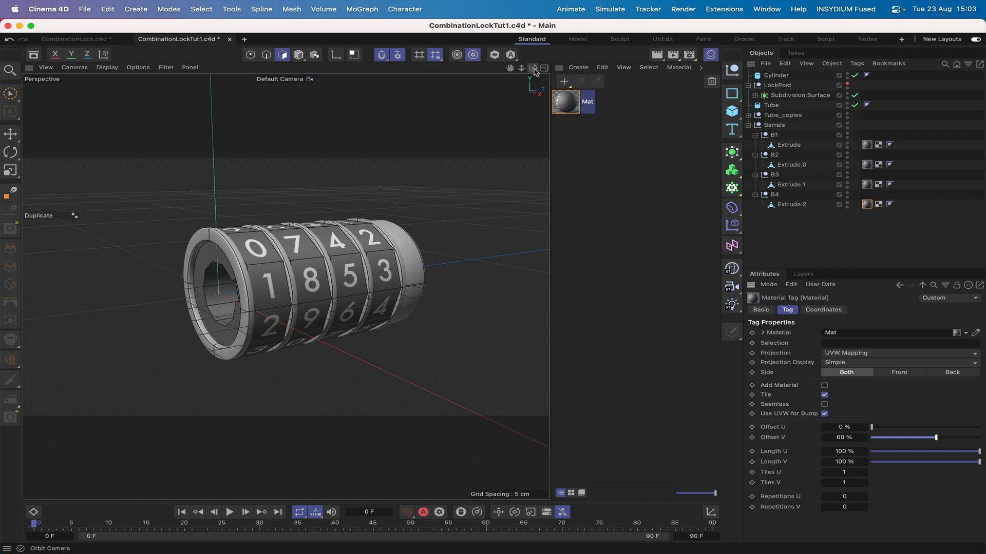
mouse_move(534, 71)
left_mouse_down()
mouse_move(506, 72)
mouse_move(530, 79)
left_mouse_up()
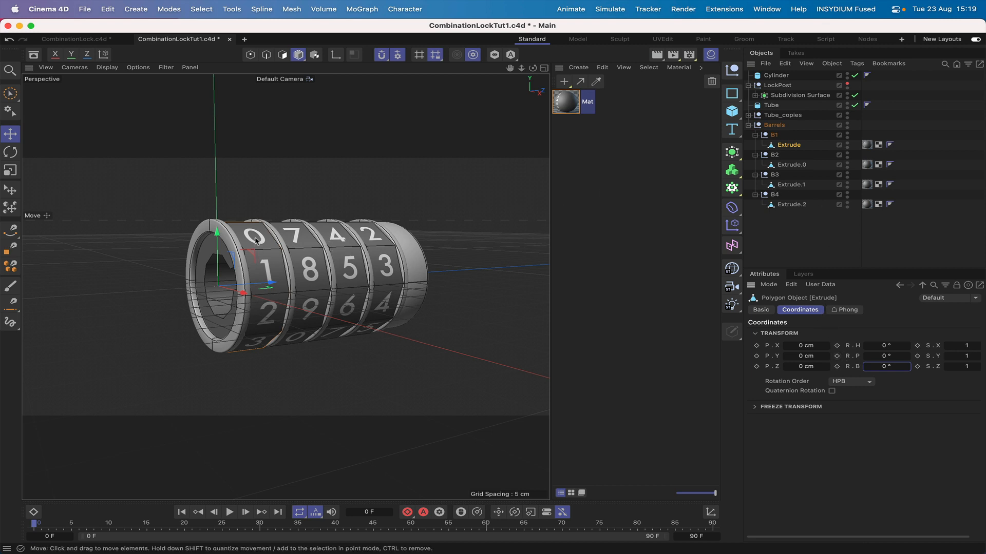
Set the bank rotation (R.B) of the Extrude object in B1 to 36°
left_click(775, 136)
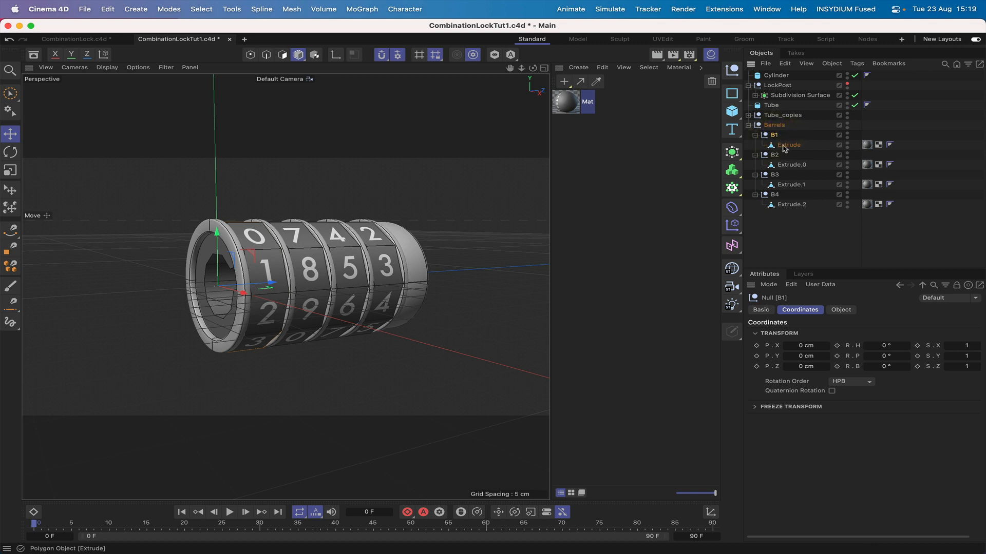
left_click(785, 146)
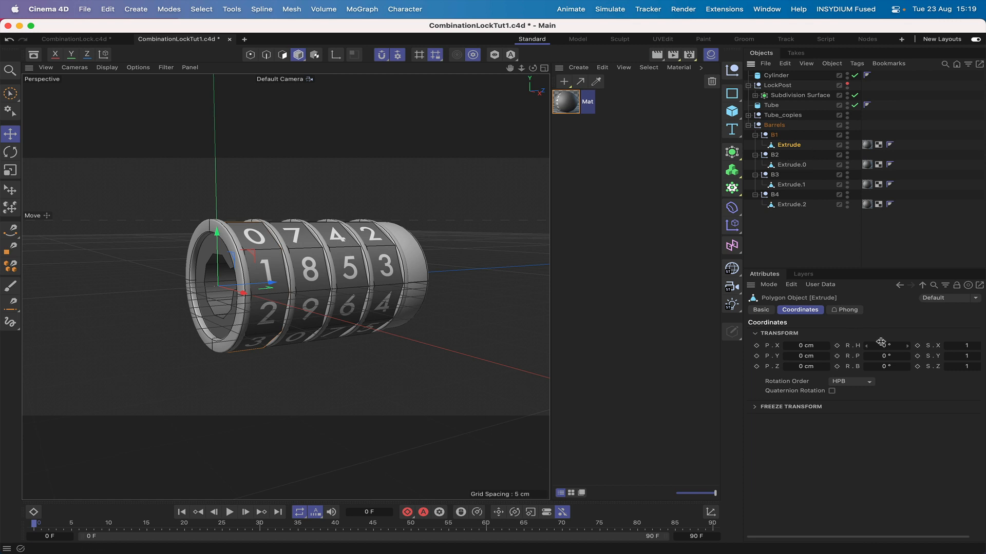
left_click(887, 366)
type("36")
key("Return")
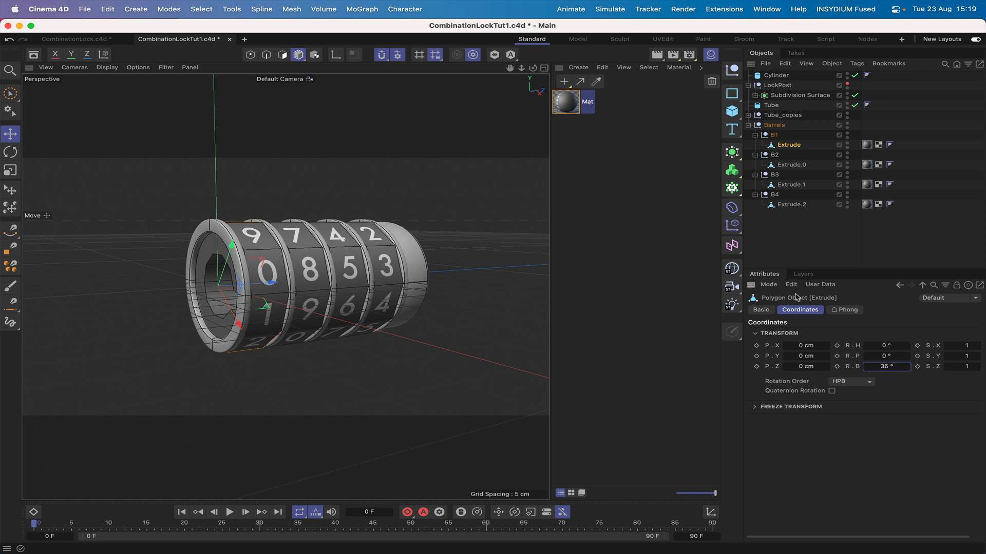
Rotate Extrude.0 in B2 until its 0 lines up with the first barrel's, setting R.B to 288°
left_click(799, 166)
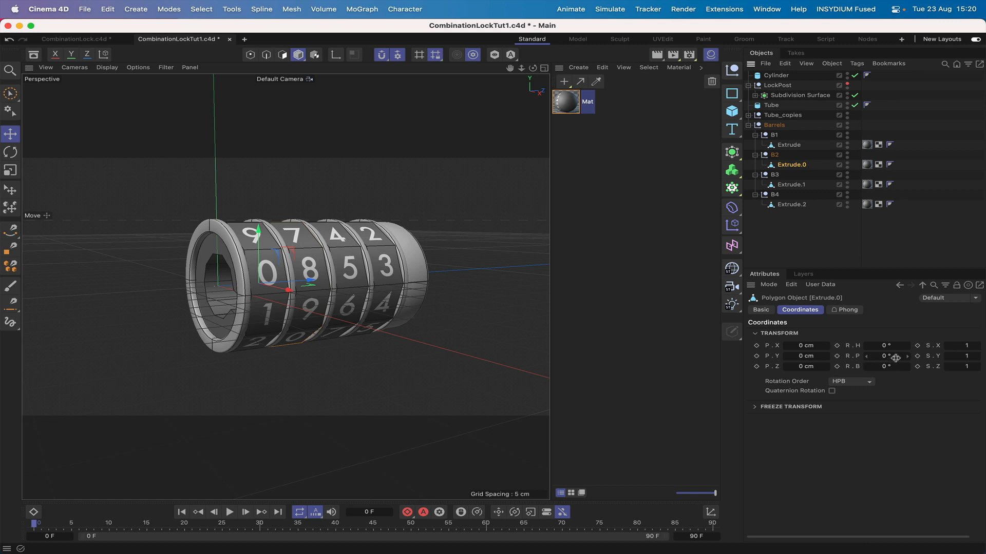
left_click_drag(883, 368, 921, 368)
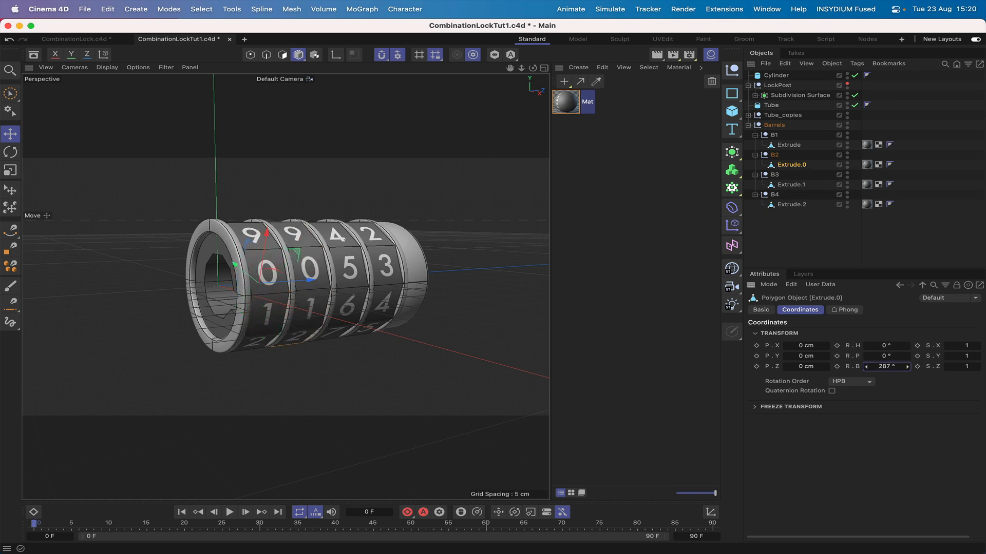
left_click(882, 367)
type("288")
key("Return")
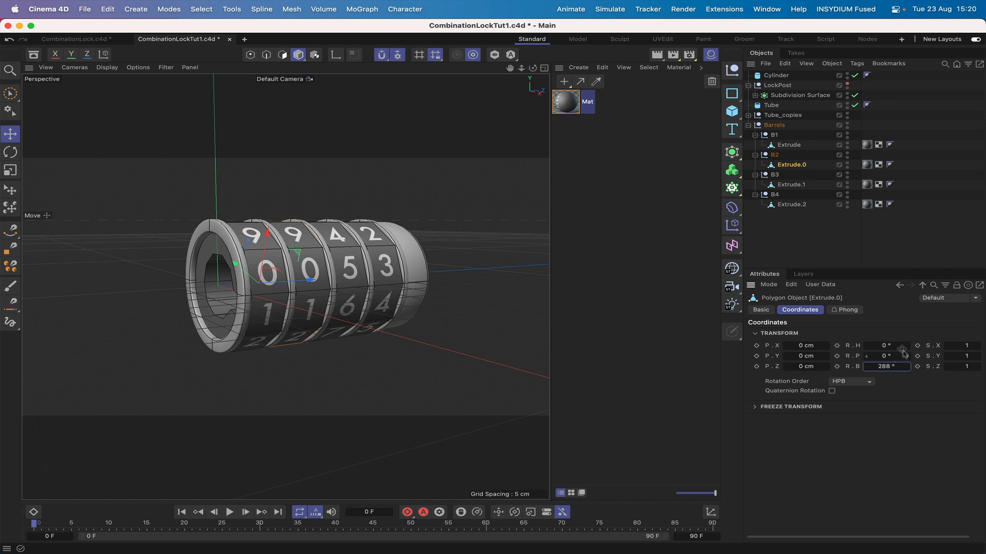
Rotate Extrude.1 in B3 to line up its 0 with the other barrels, setting R.B to 180°
left_click(791, 185)
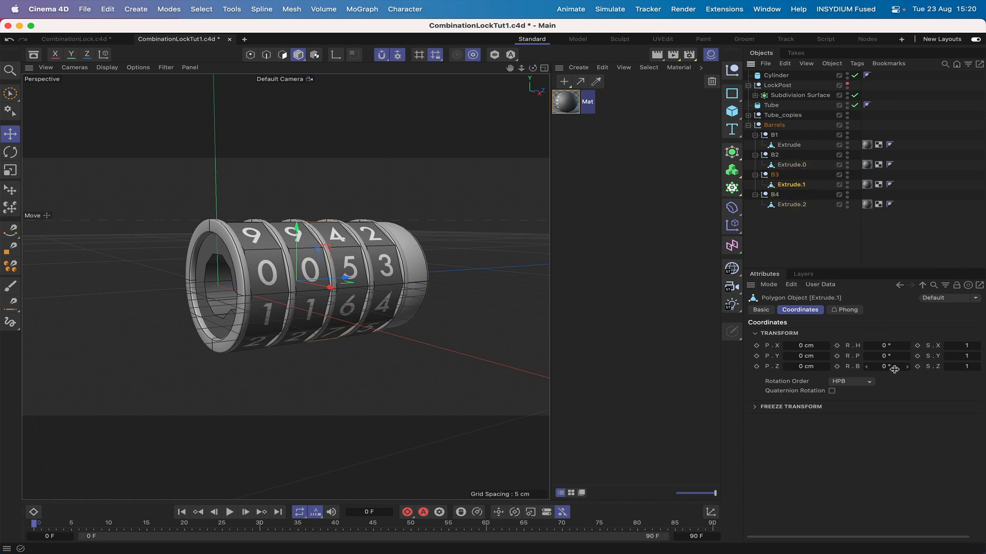
left_click_drag(884, 368, 977, 368)
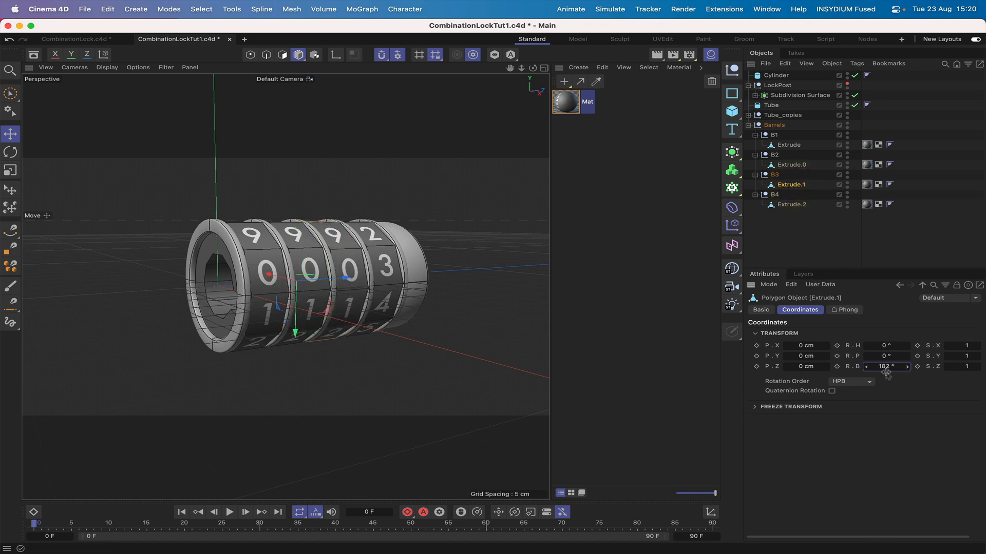
left_click(889, 368)
type("180")
key("Return")
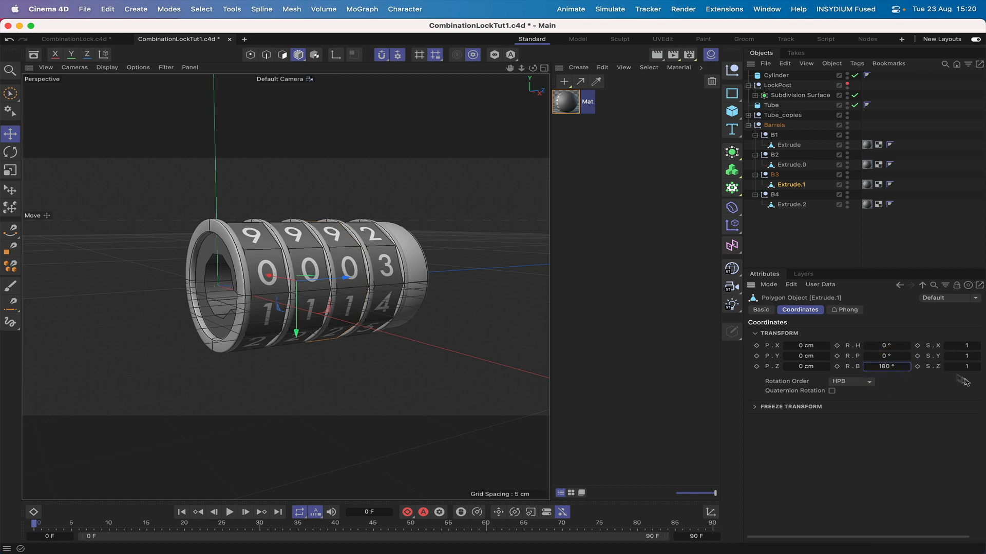
Set R.B of Extrude.2 in B4 to 108° and inspect the aligned barrels from the end and side
left_click(792, 205)
left_click(884, 367)
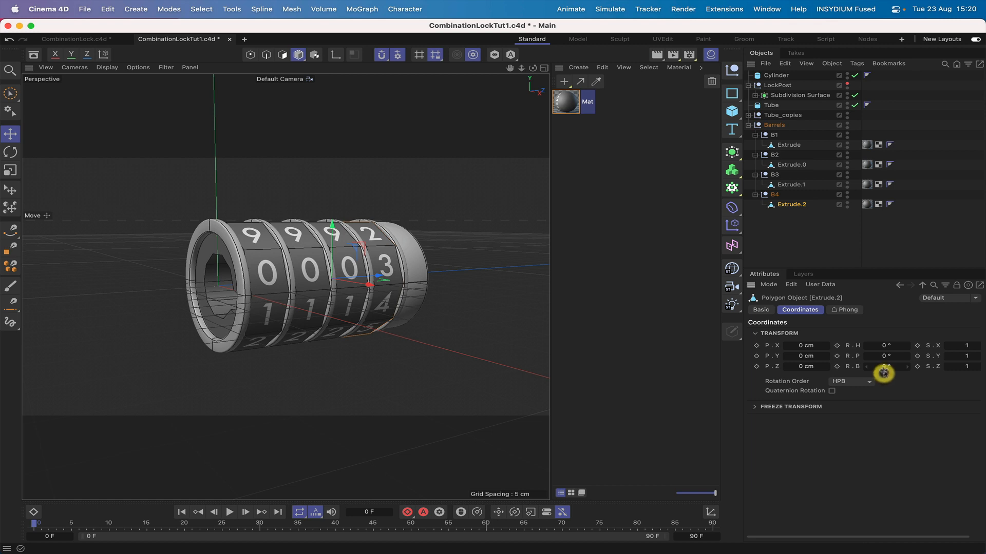
type("108")
key("Return")
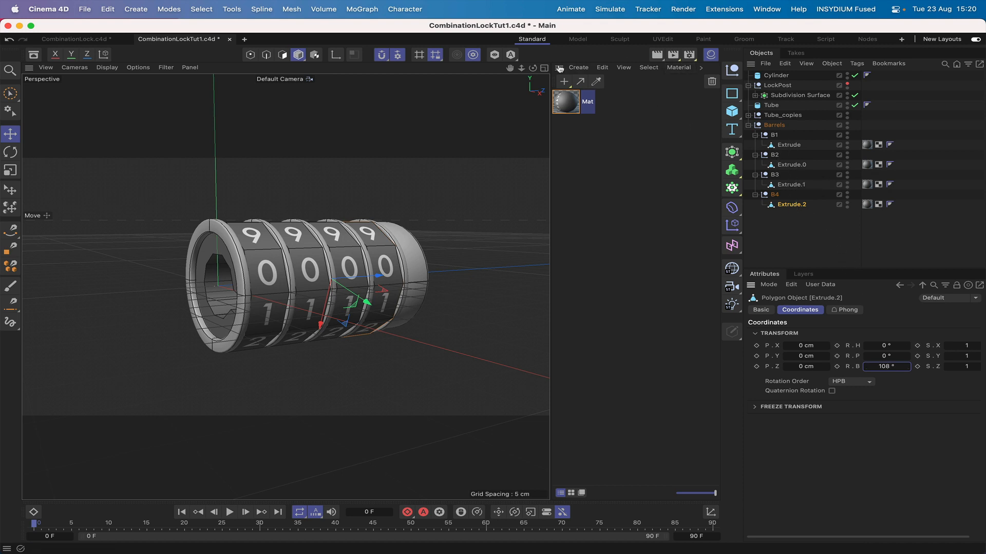
mouse_move(533, 69)
left_mouse_down()
mouse_move(516, 70)
mouse_move(534, 70)
left_mouse_up()
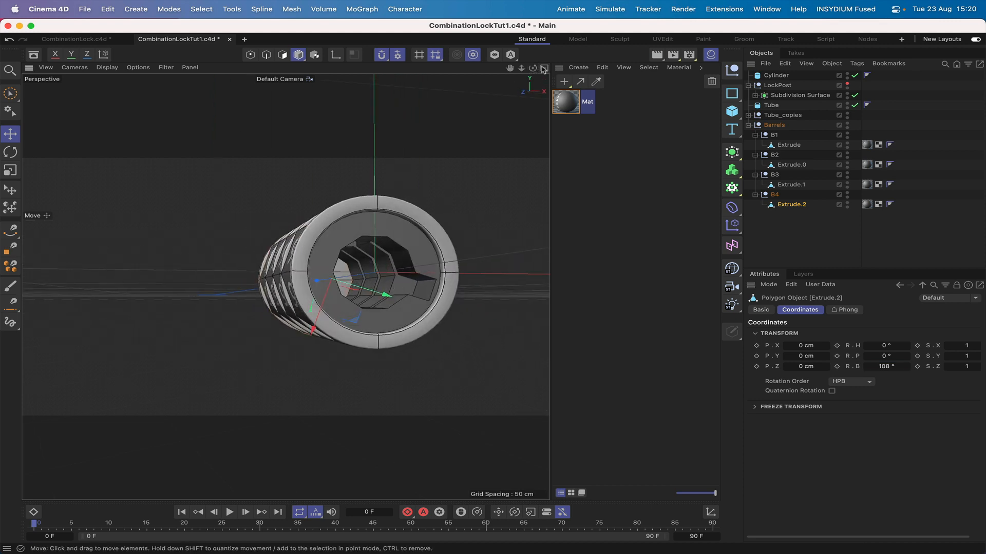
left_click_drag(533, 69, 473, 79)
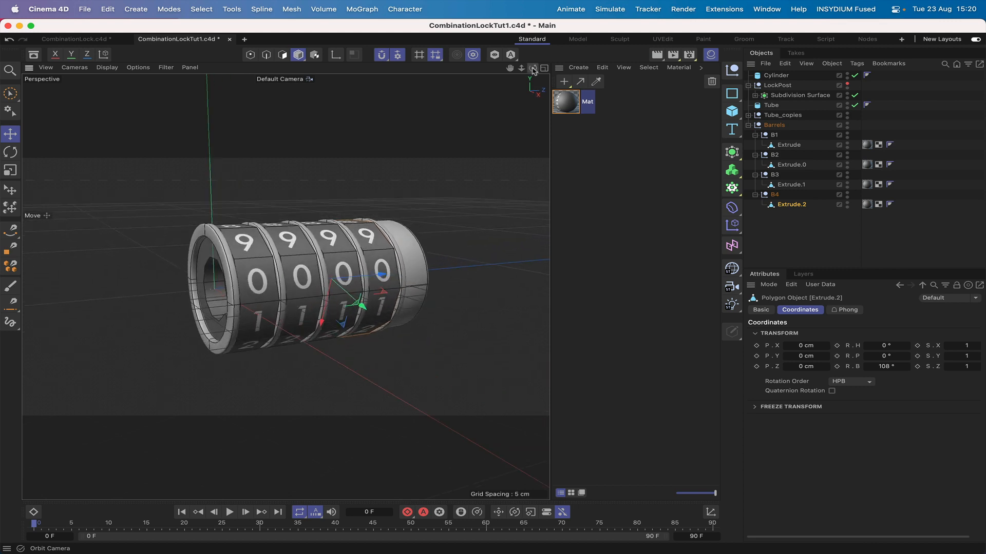
left_click(789, 224)
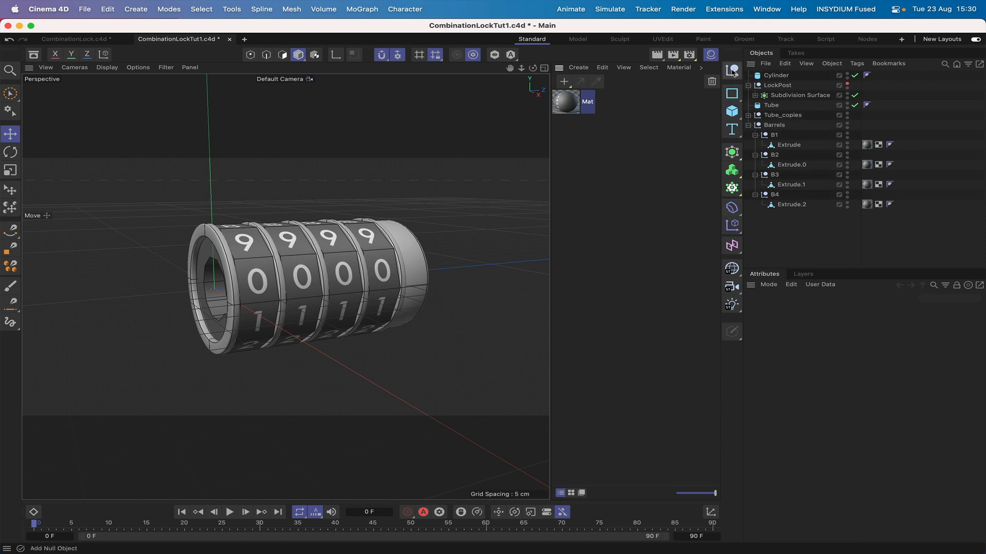
Add a null object and rename it Controller
left_click(732, 71)
double_click(770, 76)
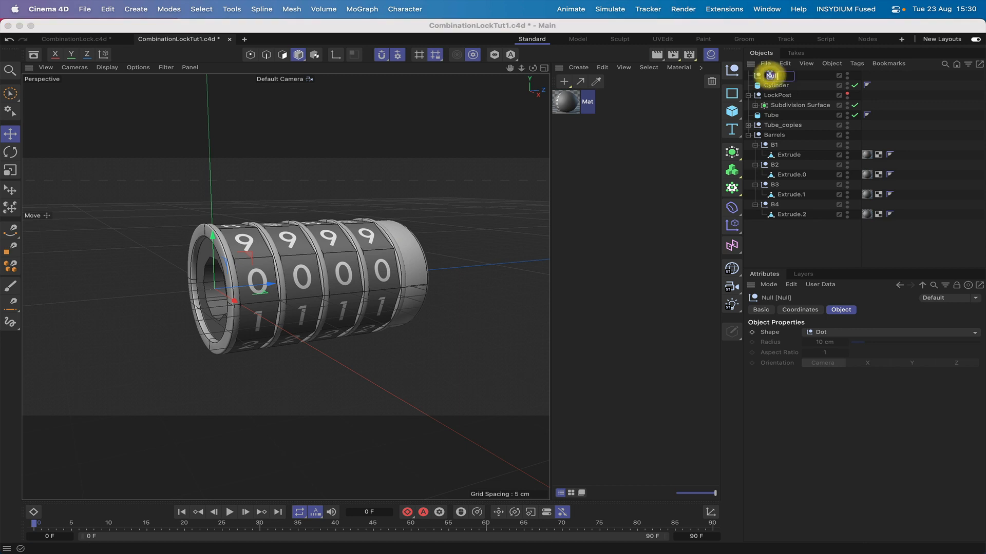
key("BackSpace")
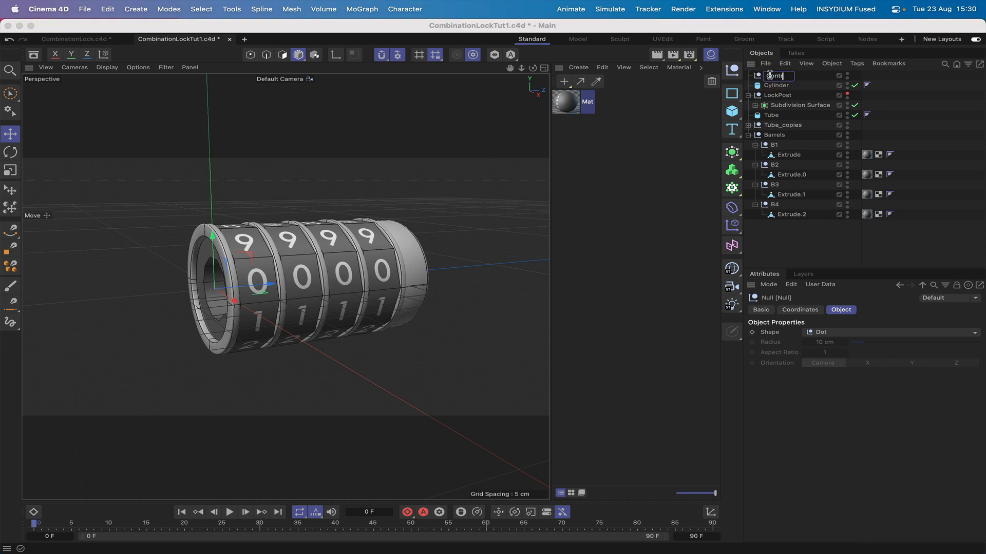
key("Return")
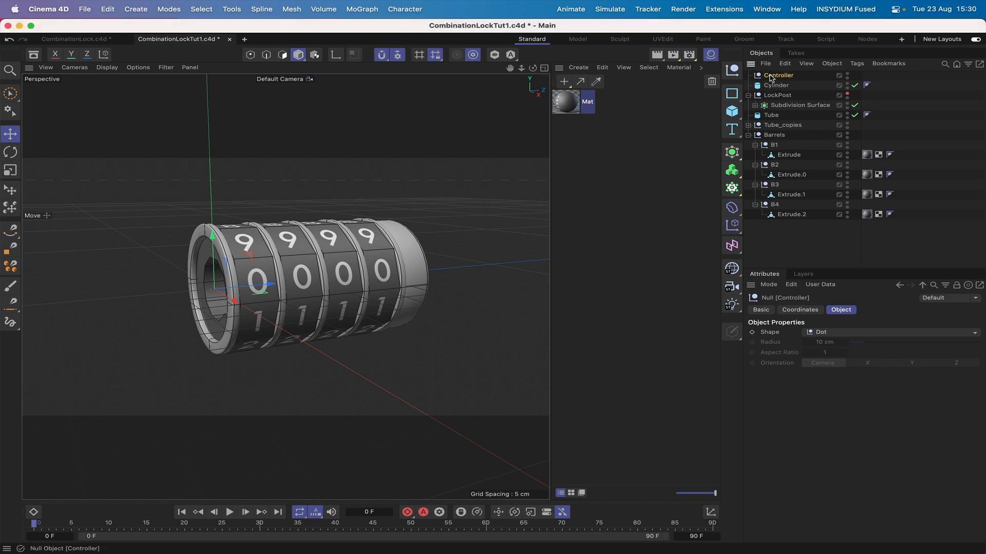
Start user data on the Controller null, adding a top-level group with two sibling subgroups and deleting the default Data entry
left_click(821, 285)
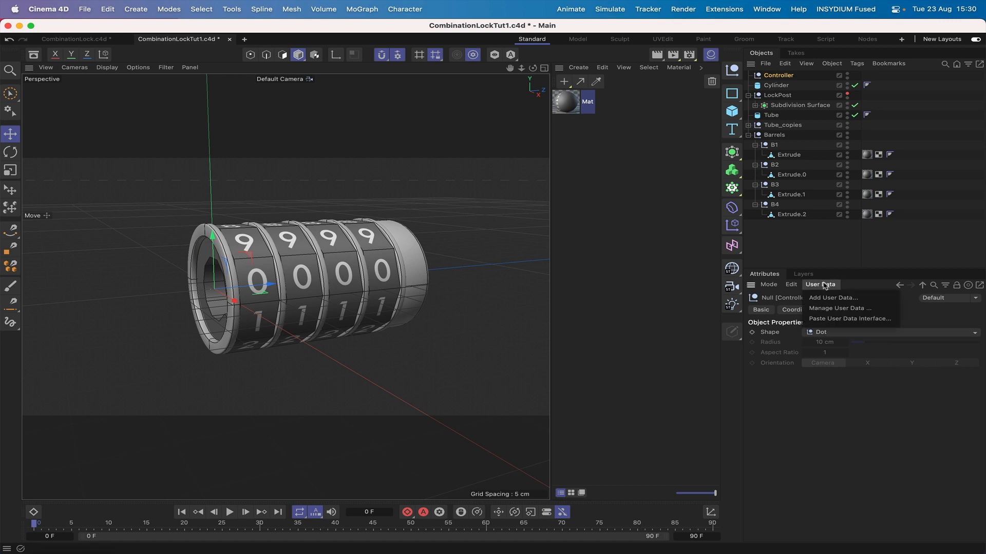
left_click(832, 297)
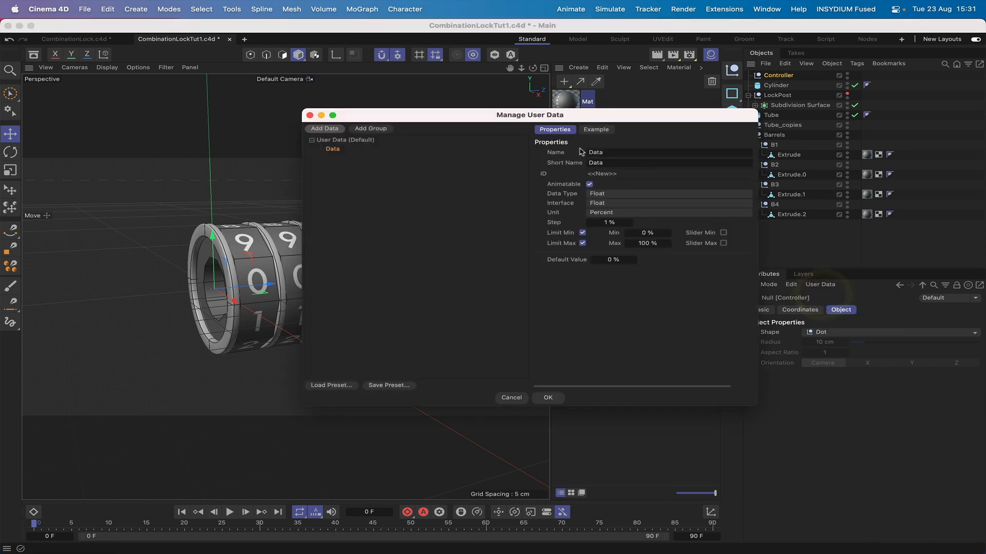
left_click(368, 129)
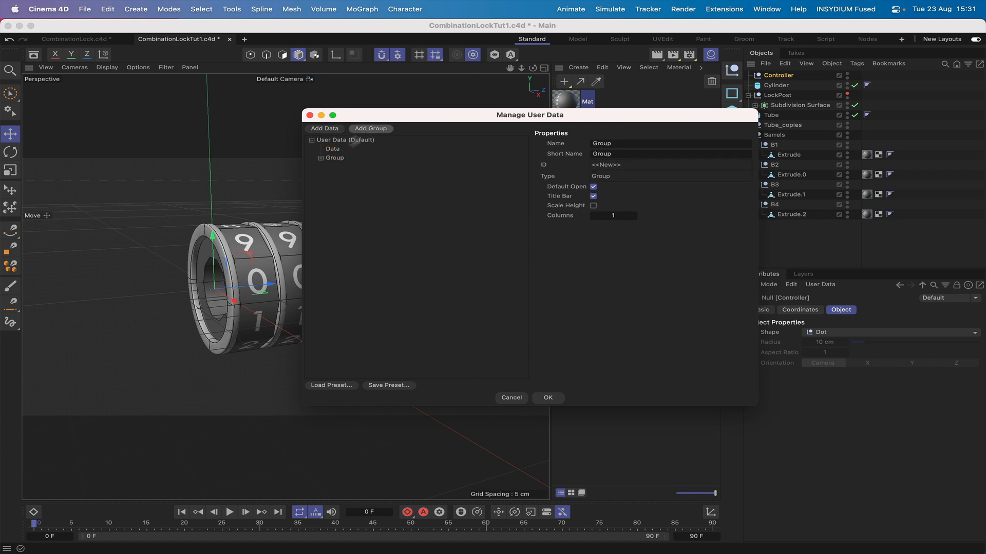
left_click(321, 159)
left_click(329, 167)
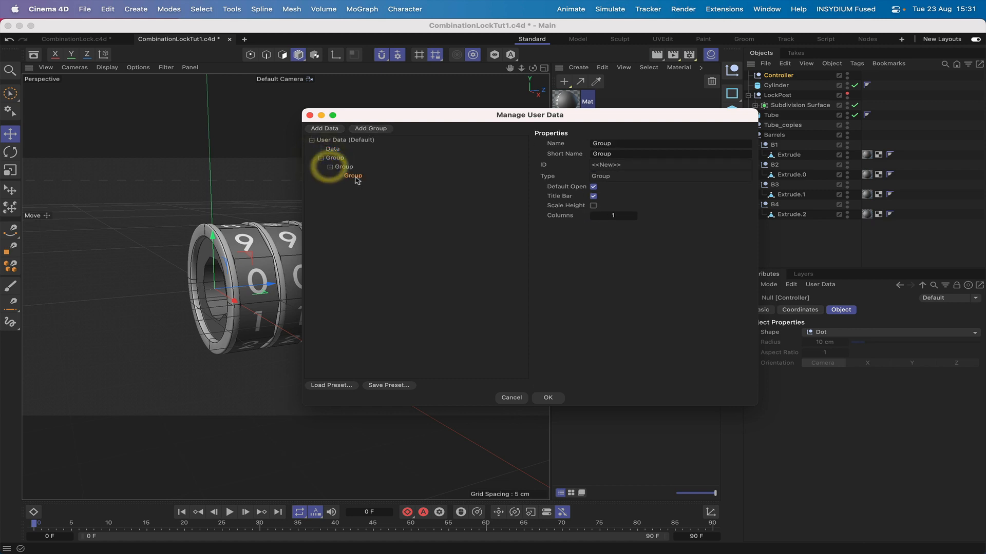
left_click_drag(353, 176, 307, 177)
left_click(333, 150)
key("Delete")
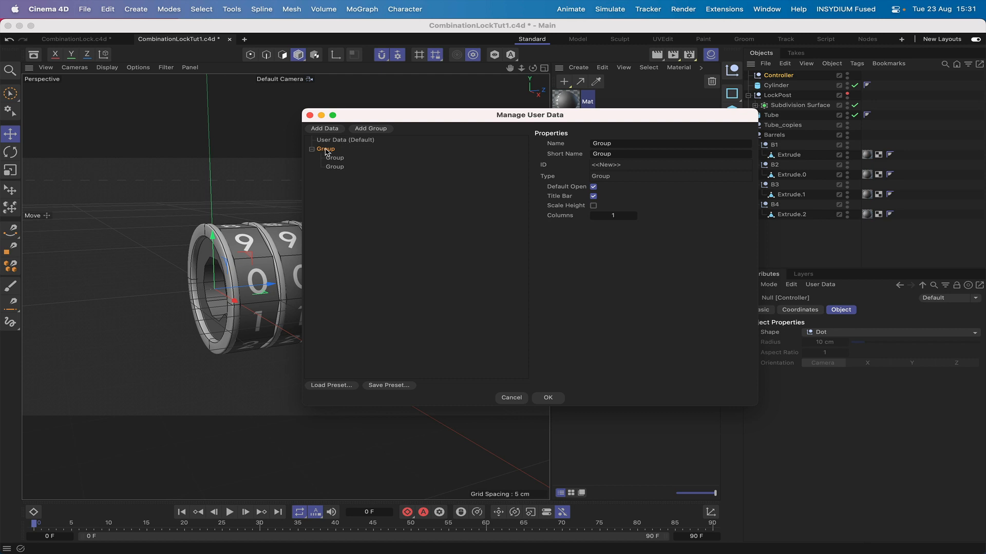
Rename the top-level user data group as Controls
left_click(610, 145)
type("Controls")
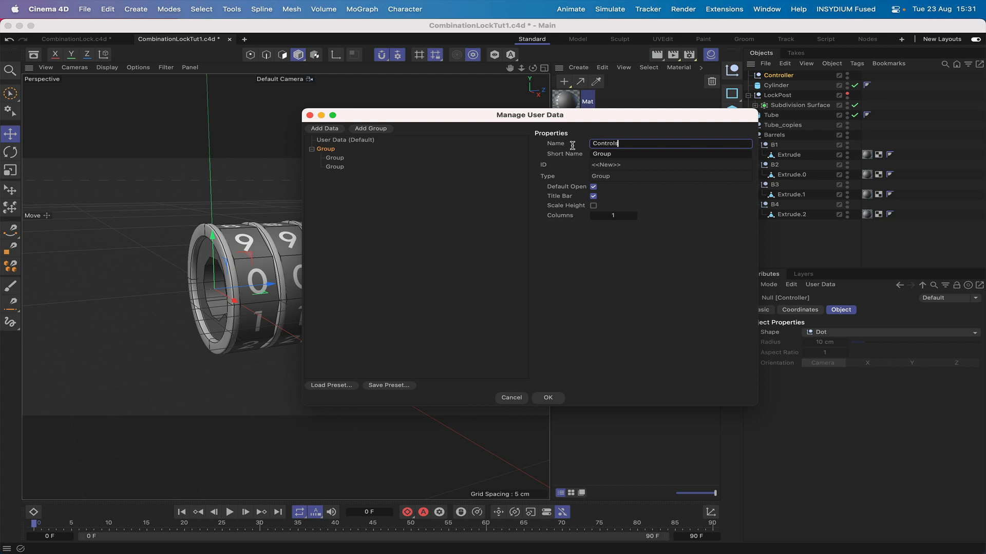
key("Return")
Name the two subgroups inside Controls Barrels and Lockpost
left_click(338, 158)
left_click_drag(633, 145, 581, 145)
type("B")
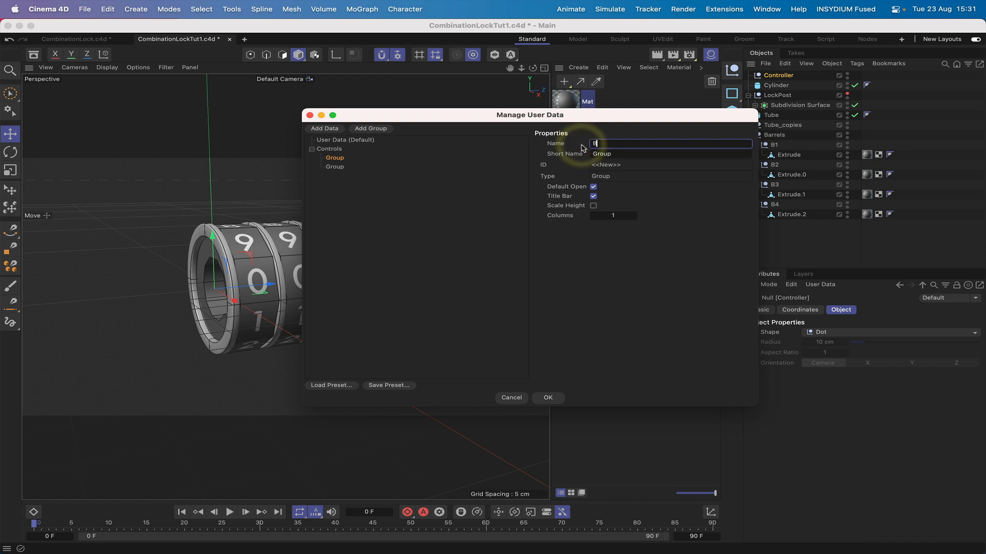
type("arr")
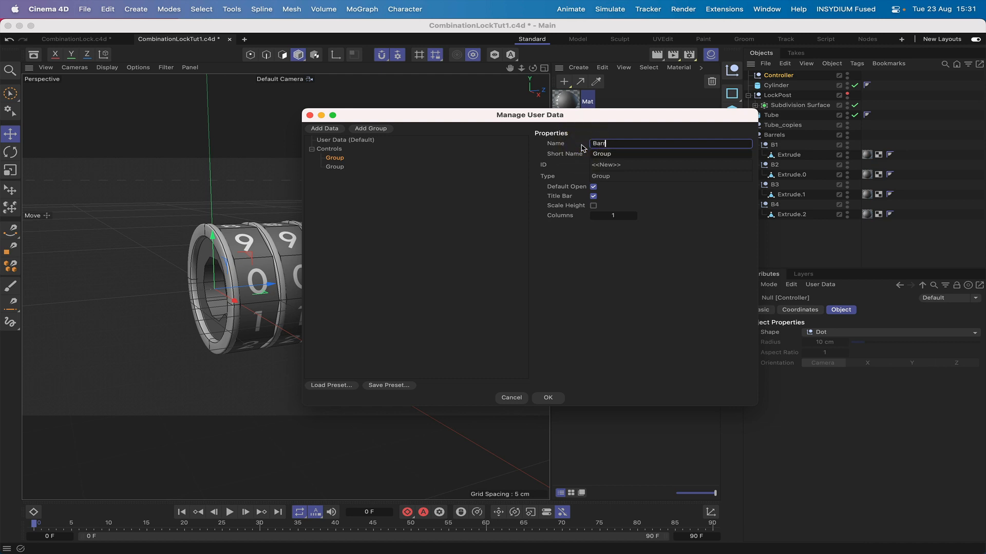
type("els")
key("Return")
left_click(336, 168)
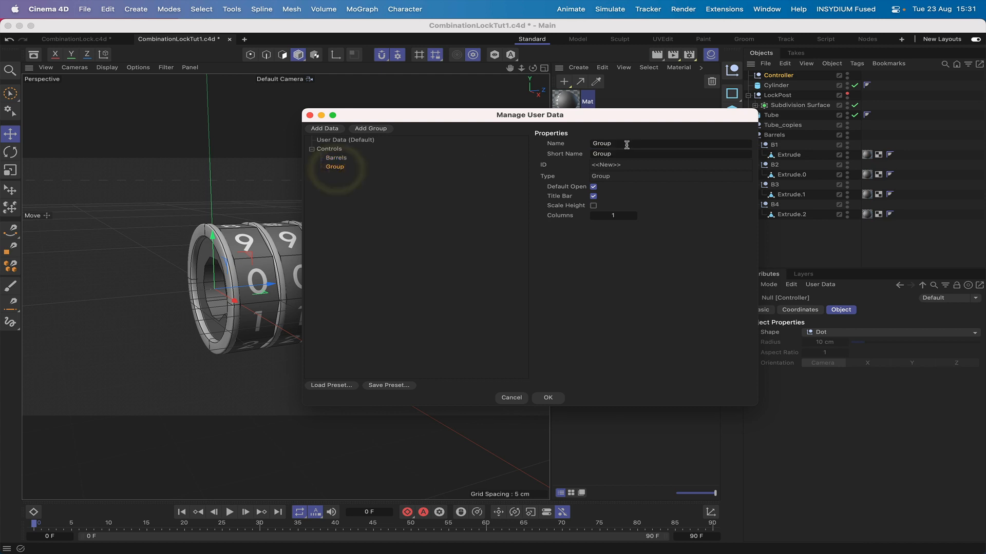
left_click_drag(627, 145, 577, 145)
type("Lockpost")
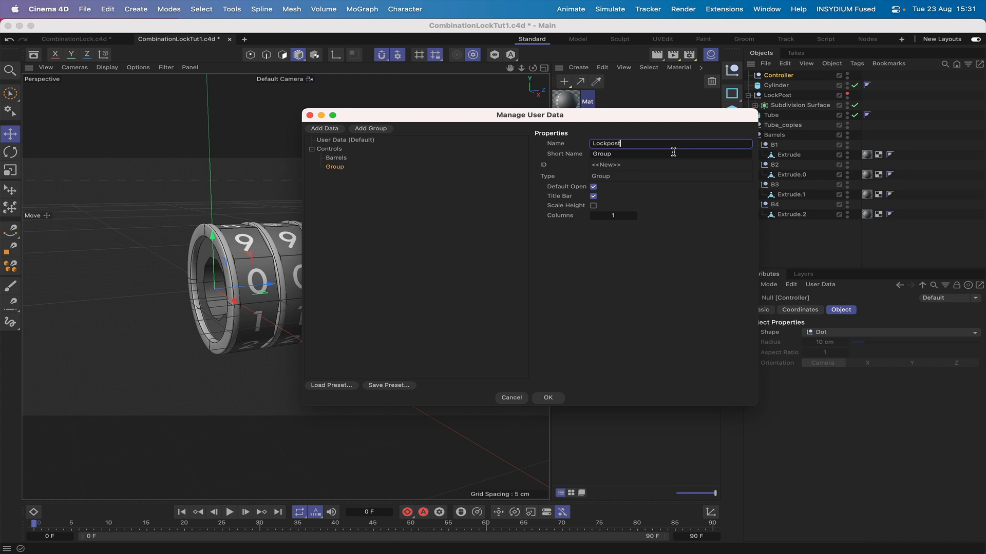
key("Return")
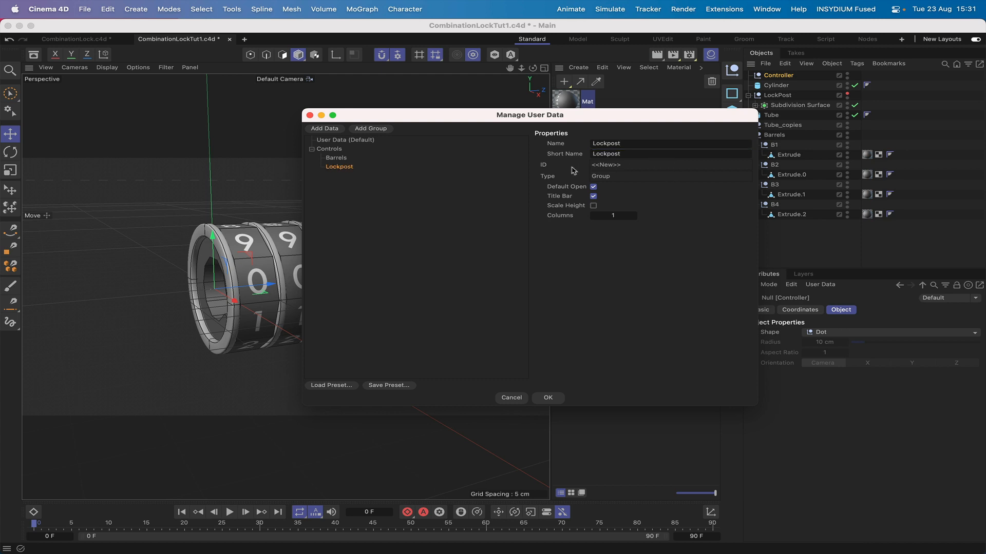
Add a data entry inside the Barrels group and name it Barrel 1
left_click(337, 159)
left_click(325, 129)
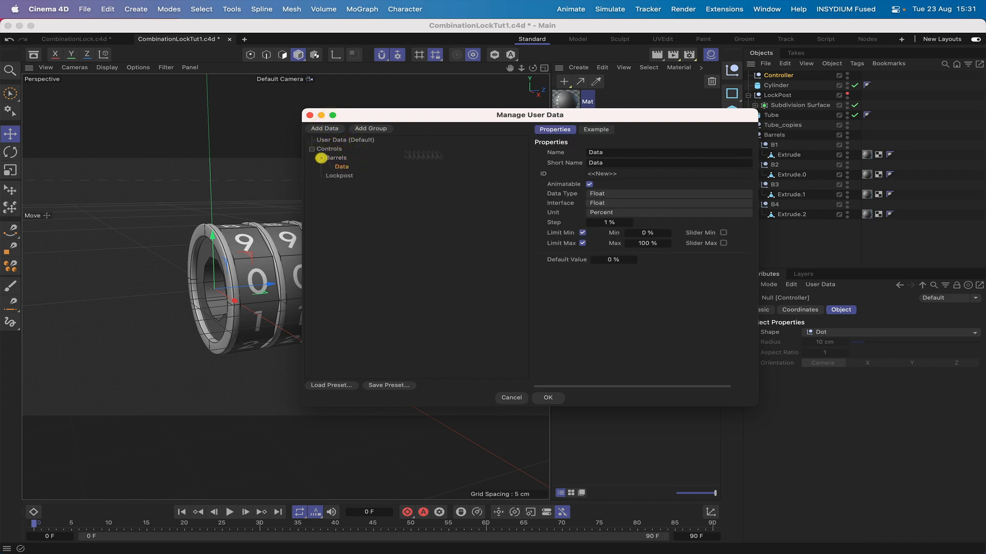
left_click_drag(605, 152, 573, 153)
type("Ba")
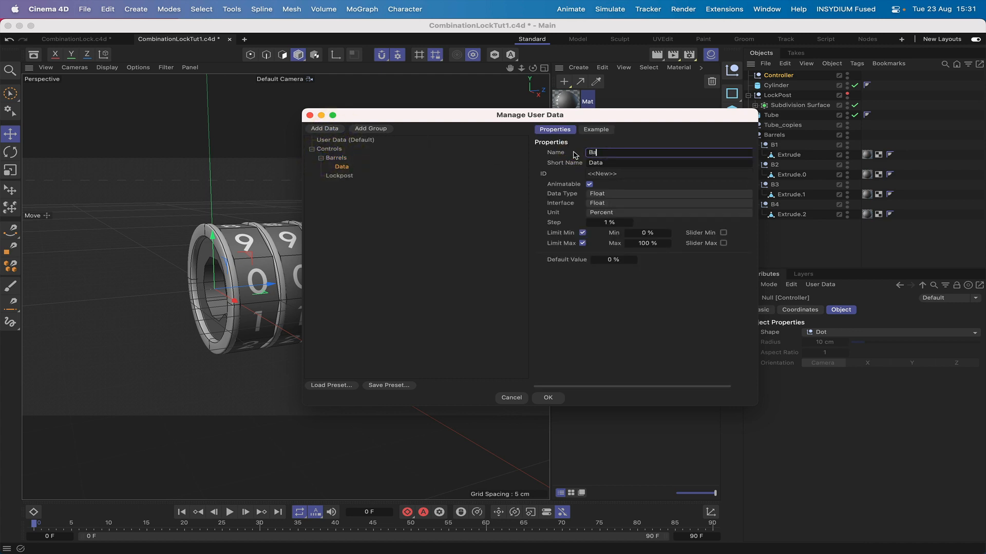
type("rrel 1")
Give Barrel 1 a Float Slider interface with Real units and a step of 0.0278
left_click(597, 206)
left_click(608, 223)
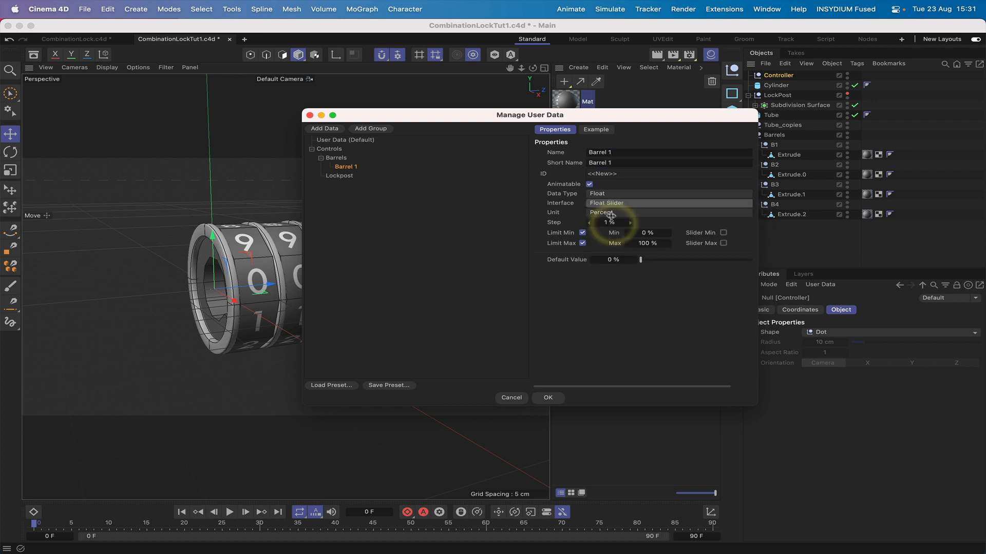
left_click(610, 213)
left_click(610, 224)
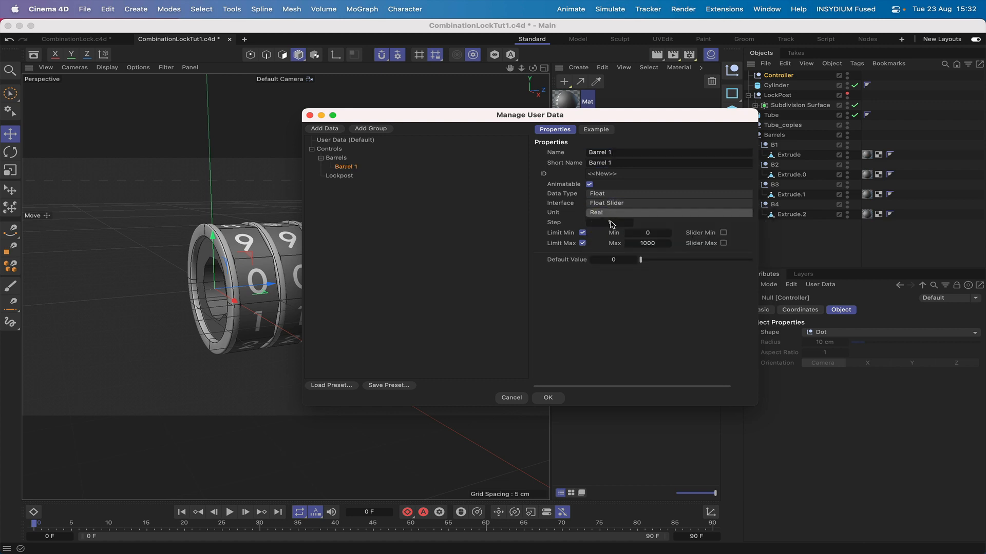
double_click(609, 222)
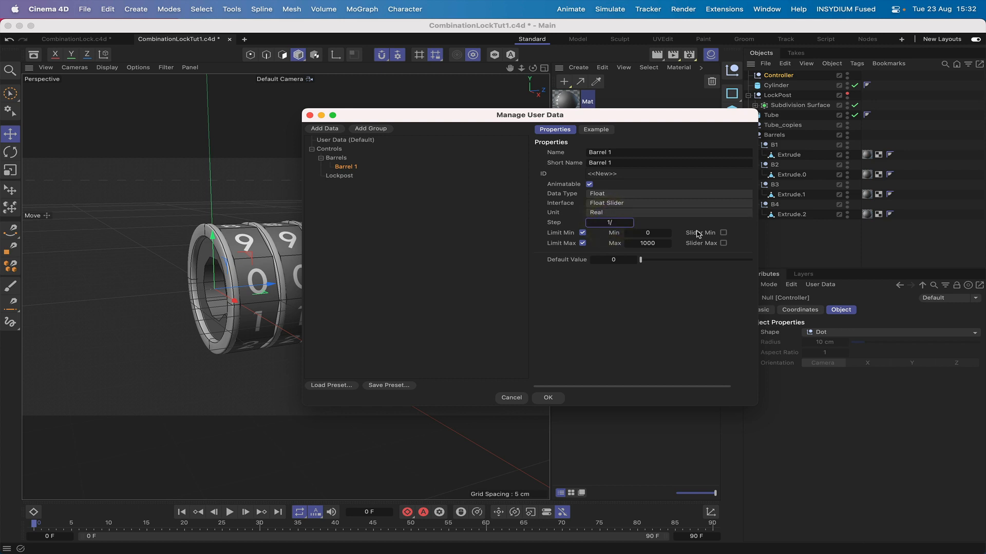
key("Return")
Set Barrel 1's maximum to 9, enable its Slider Min and Slider Max options, and accept the user data
left_click(648, 243)
type("9")
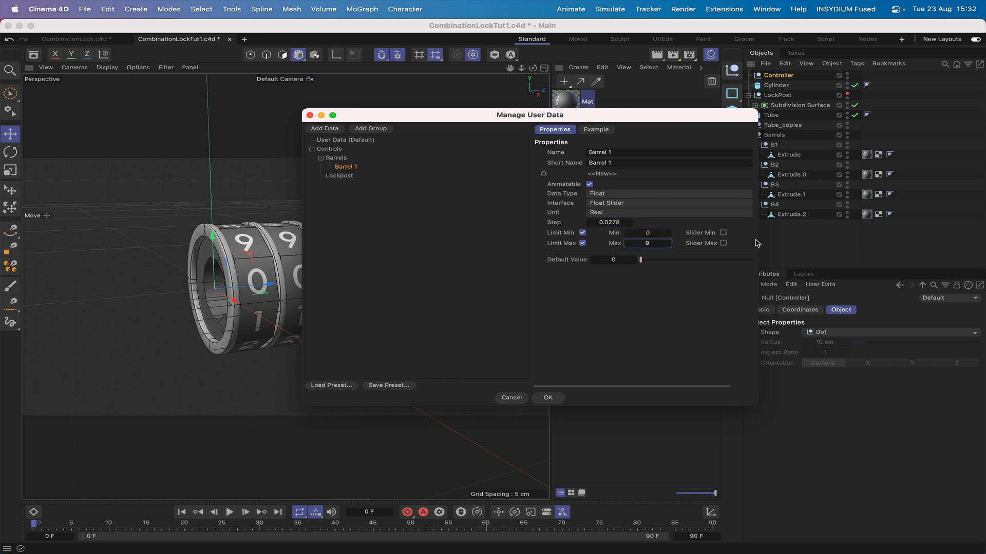
left_click(723, 233)
left_click(723, 243)
left_click(548, 398)
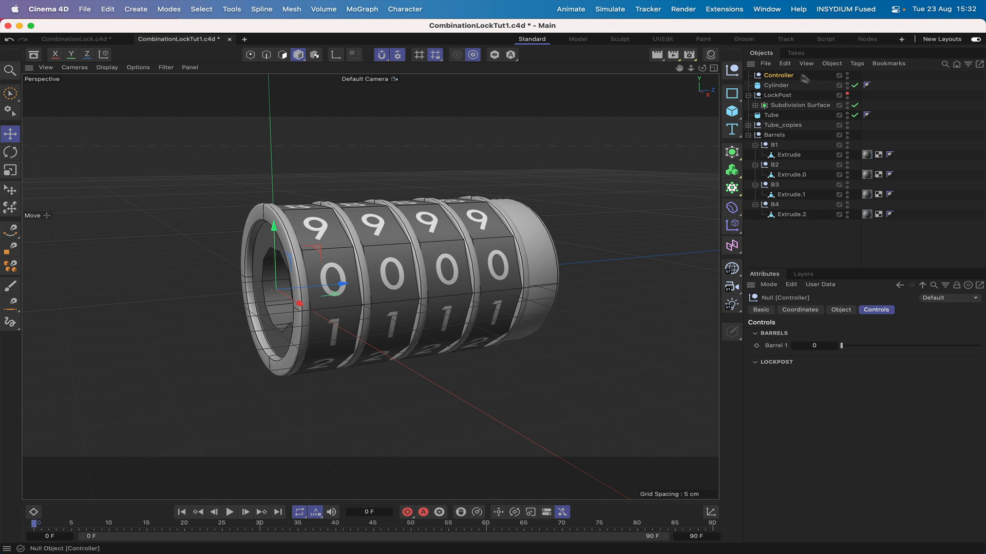
Add a null object named Xpresso and give it an XPresso tag
left_click(734, 75)
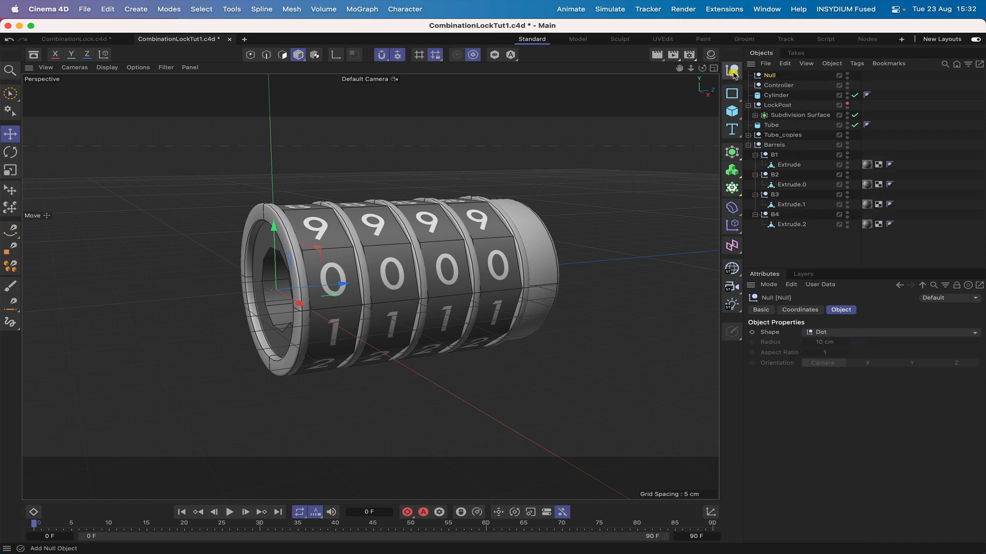
double_click(770, 75)
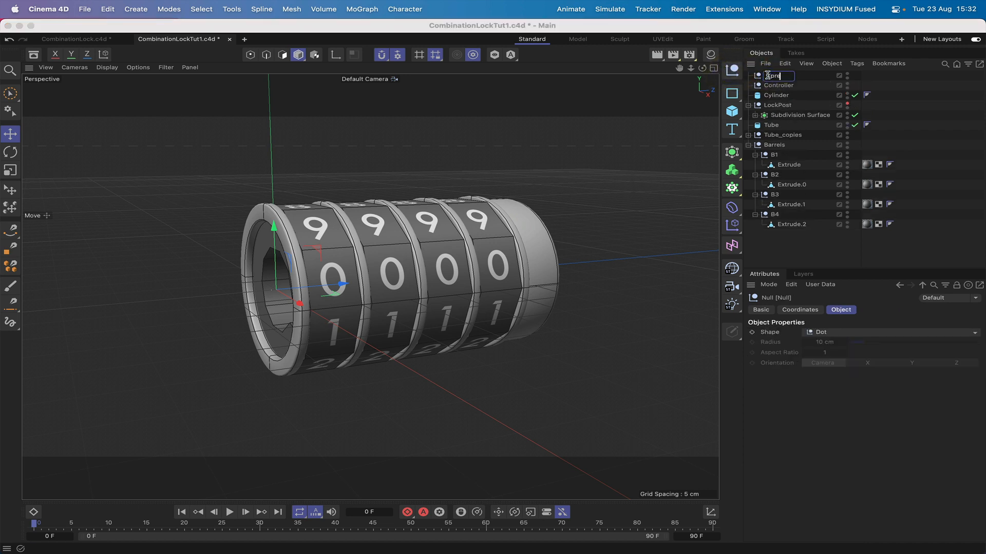
key("Return")
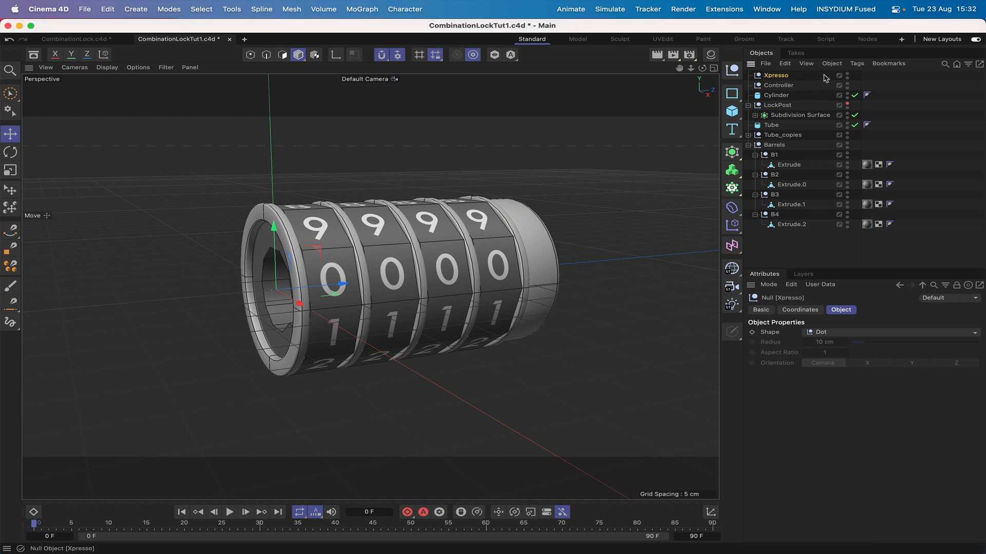
left_click(856, 63)
mouse_move(896, 164)
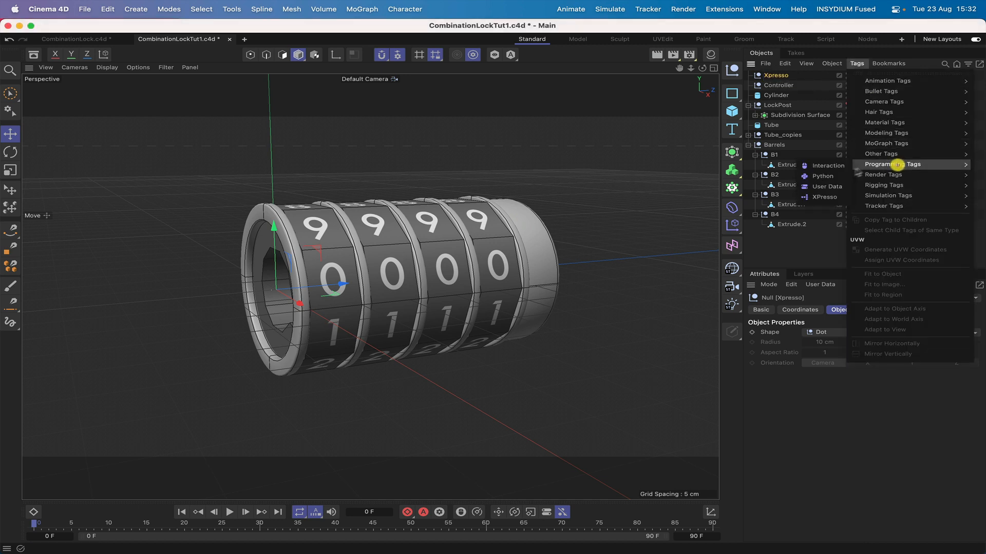
left_click(824, 197)
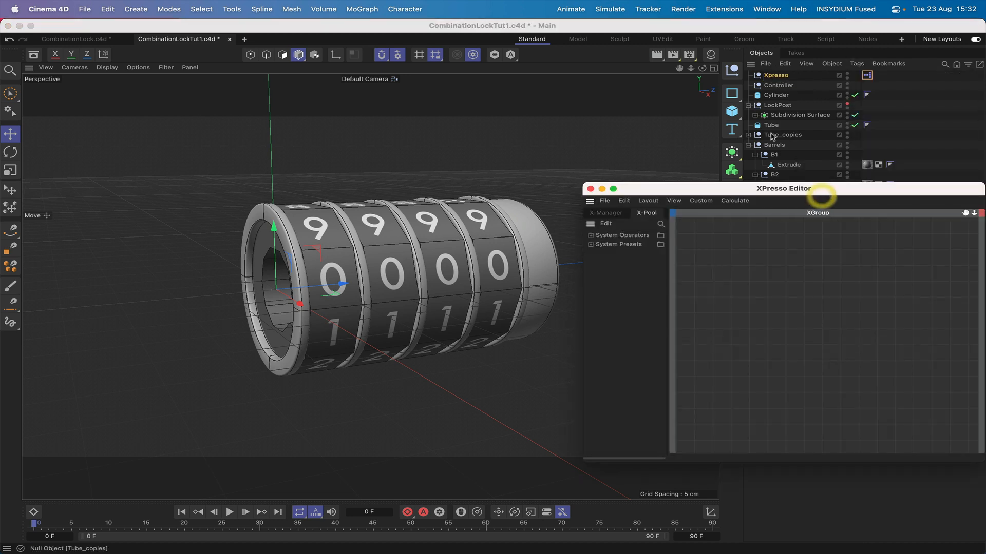
Bring the Controller null into the XPresso graph as a node with a Barrel 1 output port
left_click_drag(794, 188, 218, 54)
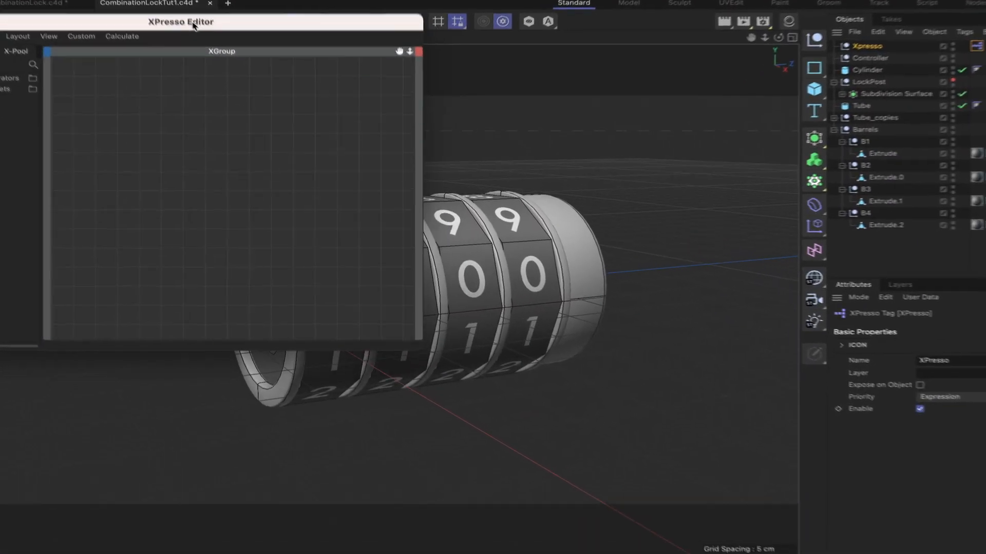
left_click_drag(923, 42, 73, 98)
left_click(94, 86)
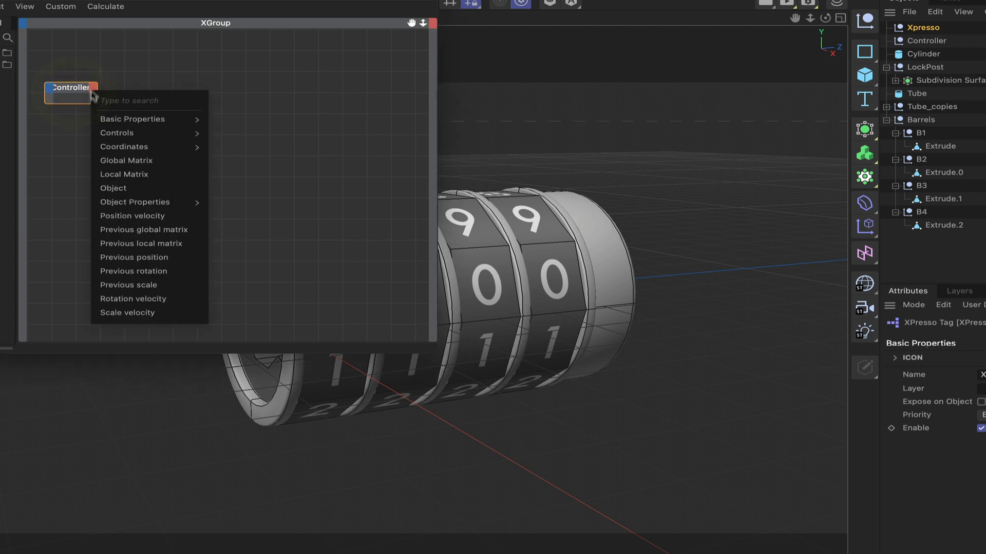
mouse_move(111, 135)
mouse_move(246, 144)
left_click(275, 138)
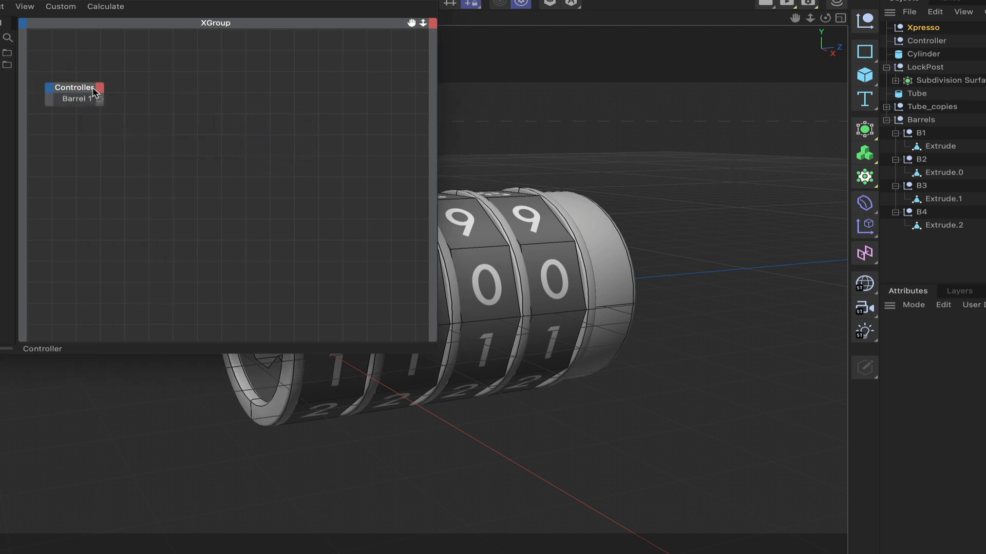
left_click_drag(86, 91, 99, 92)
Add a Range Mapper node beside the Controller node and connect the Barrel 1 output to its Input
right_click(150, 122)
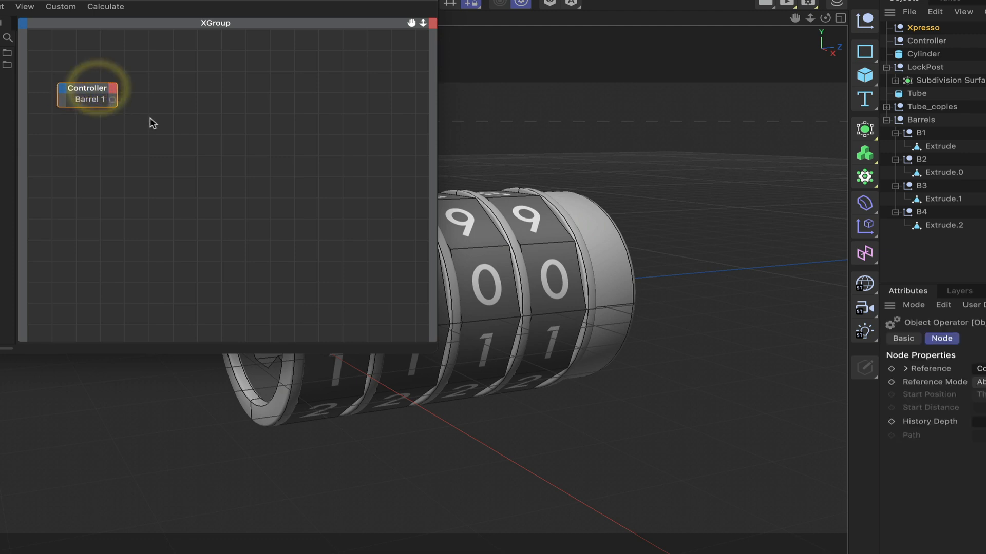
mouse_move(226, 147)
mouse_move(273, 150)
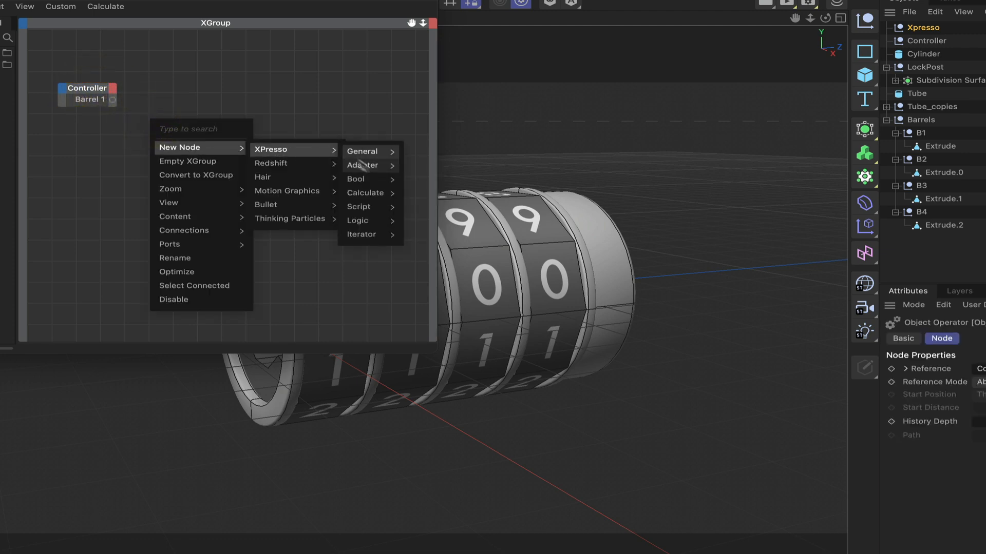
mouse_move(371, 198)
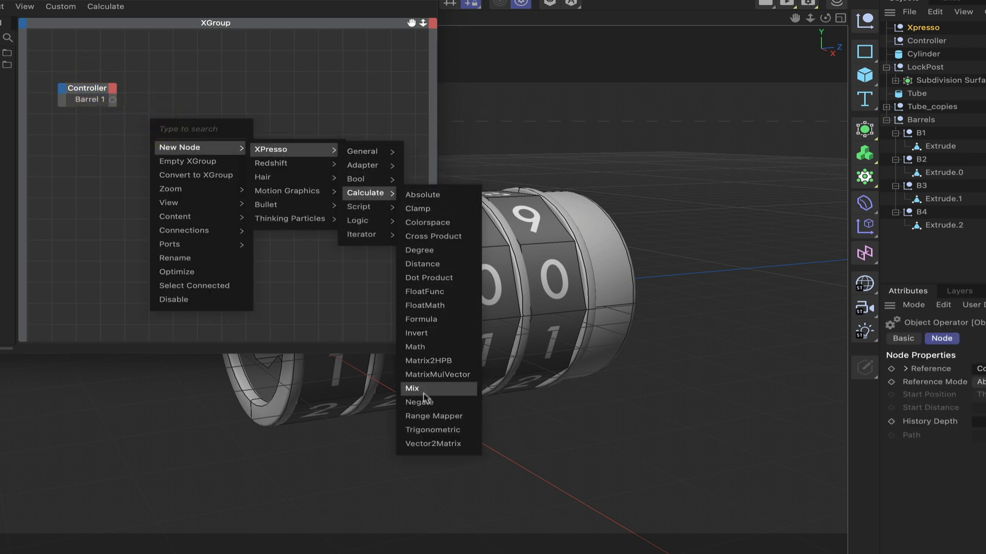
left_click(426, 417)
left_click_drag(160, 103, 193, 82)
left_click_drag(112, 100, 196, 88)
Set the Range Mapper's Output Range to Degree, Input Upper to 9 and Output Upper to -360°
left_click(196, 85)
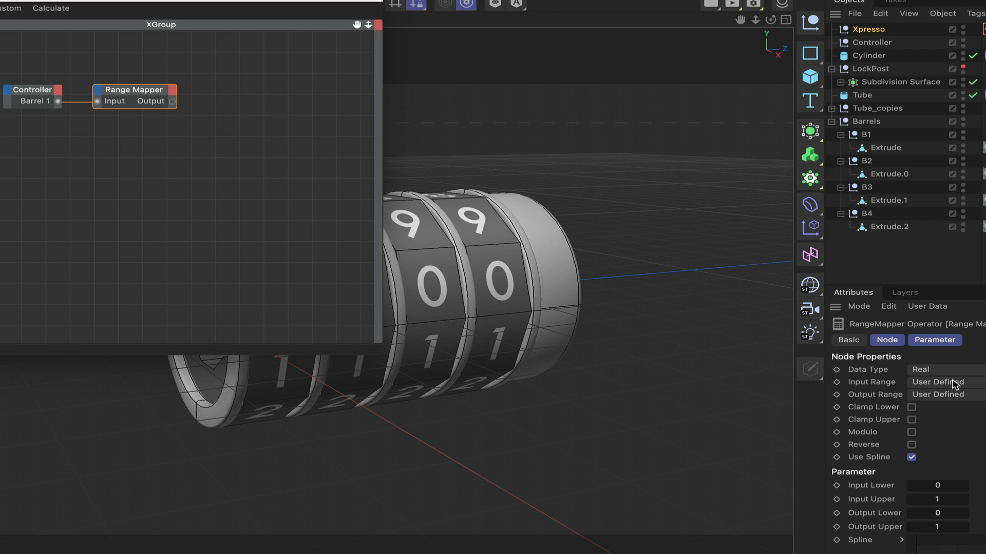
left_click(937, 394)
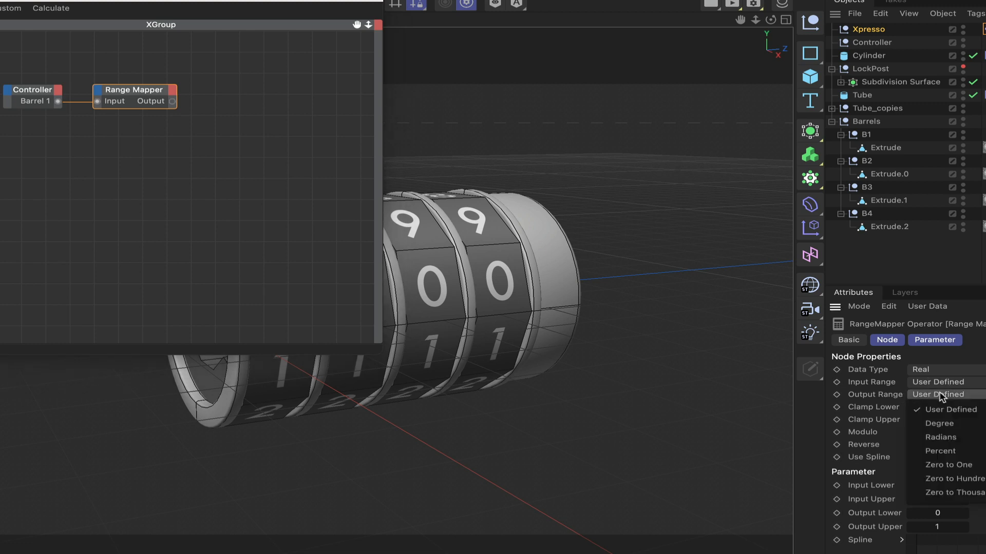
left_click(946, 423)
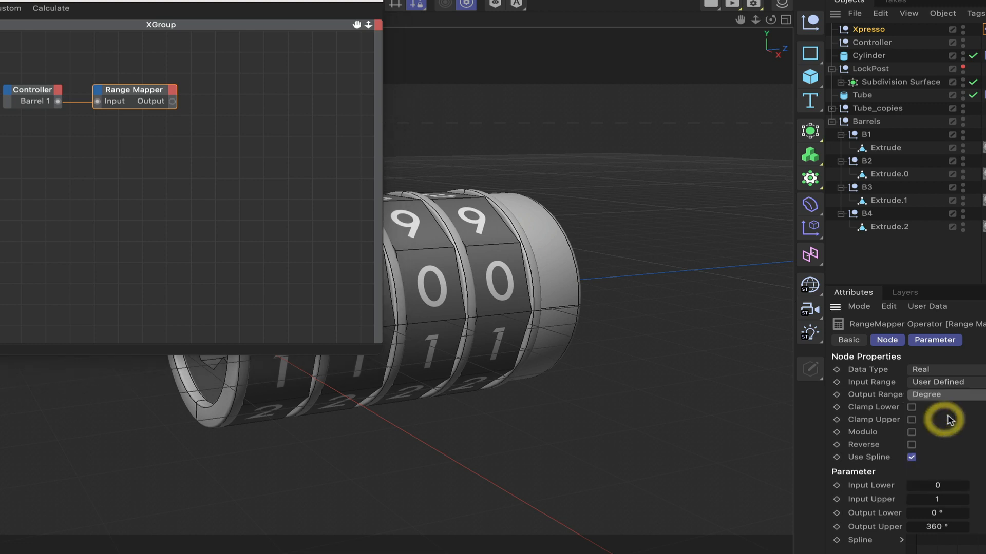
left_click(938, 499)
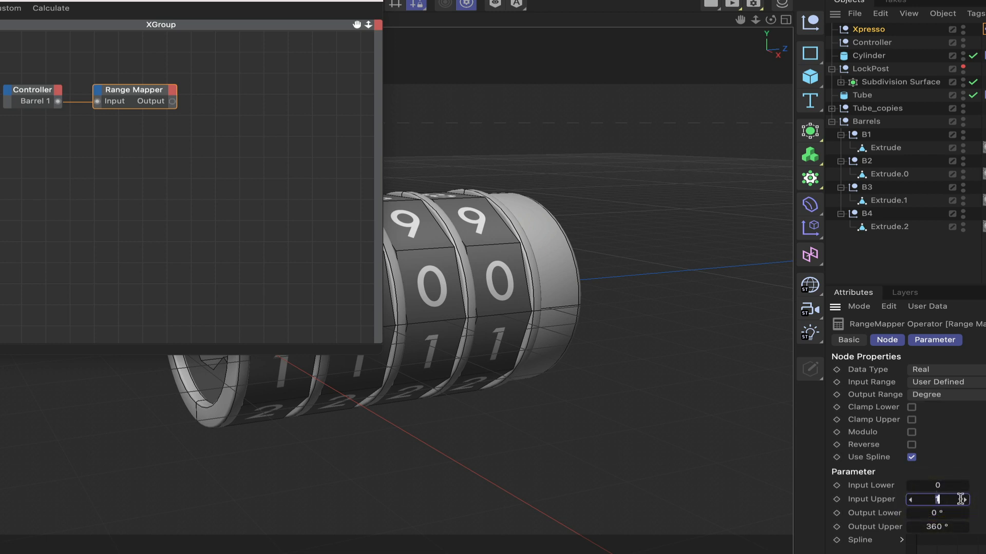
type("9")
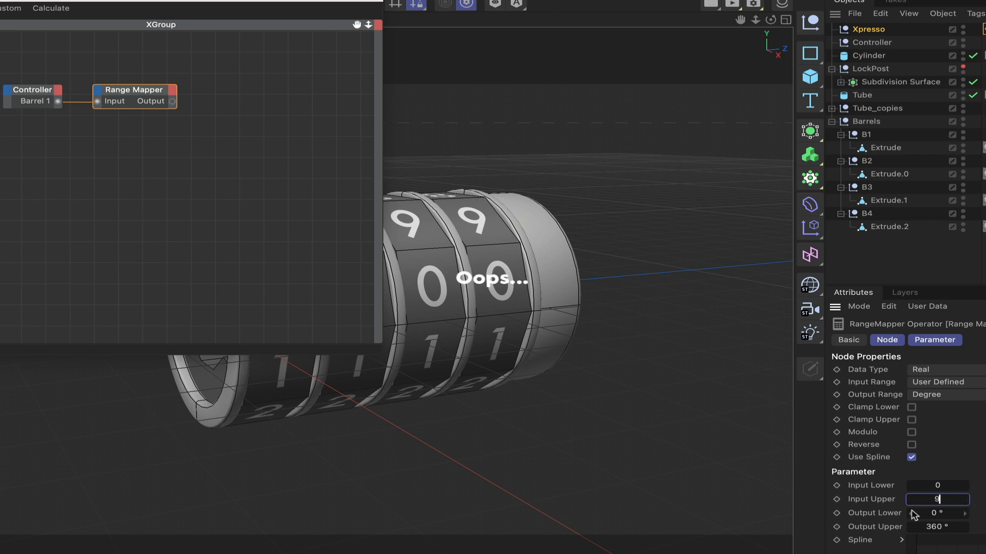
left_click(924, 527)
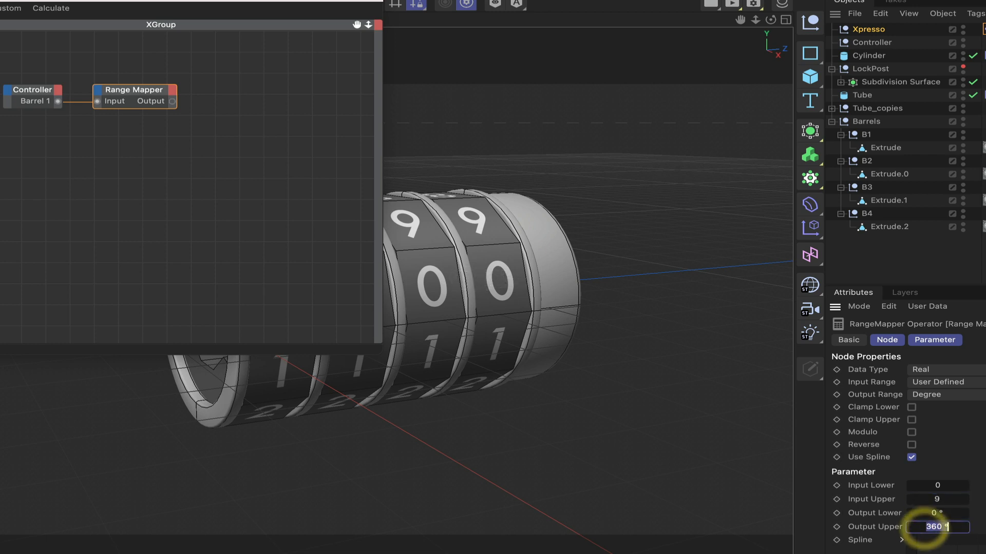
type("-")
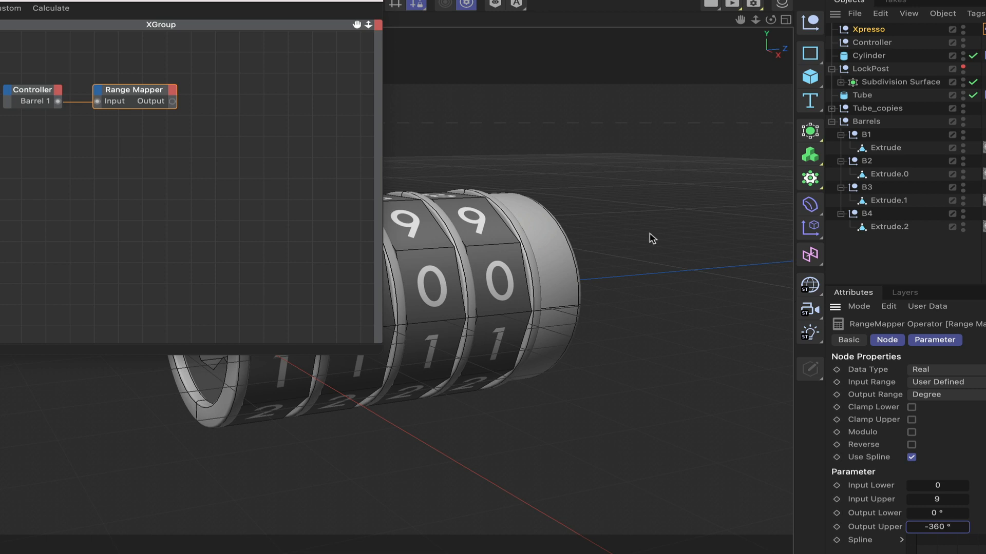
Bring the B1 null into the XPresso graph as a node with a Rotation . B input port
left_click_drag(319, 3, 146, 163)
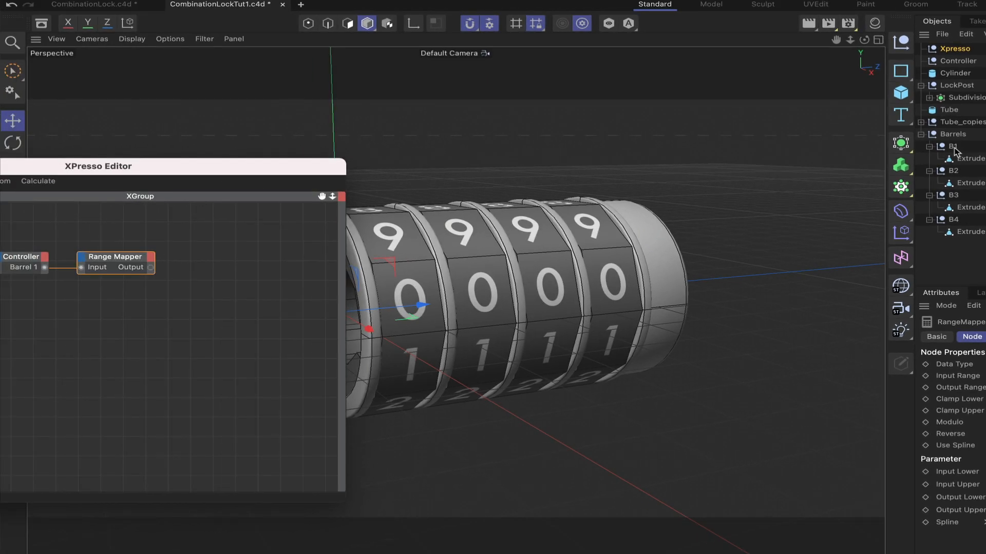
left_click(954, 148)
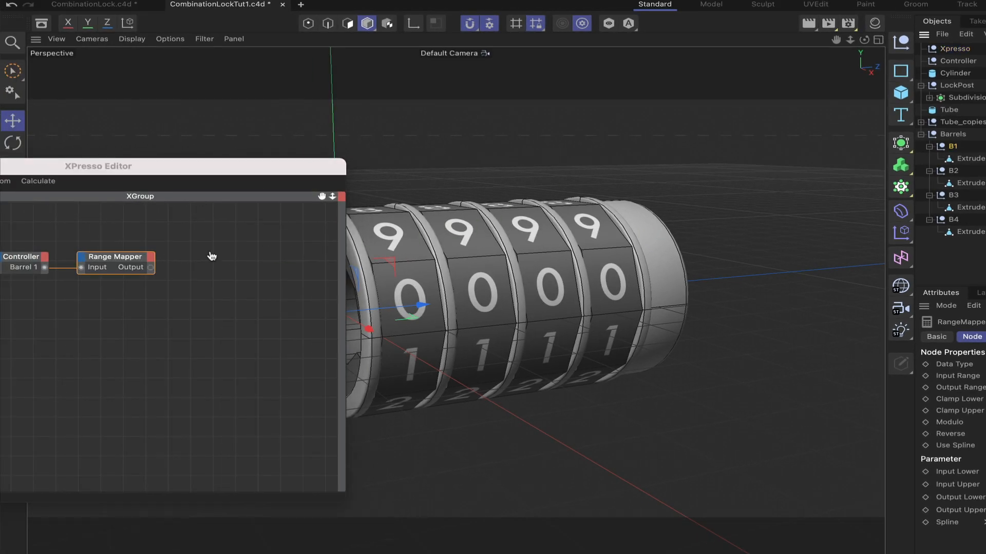
left_click_drag(213, 269, 205, 263)
left_click(190, 258)
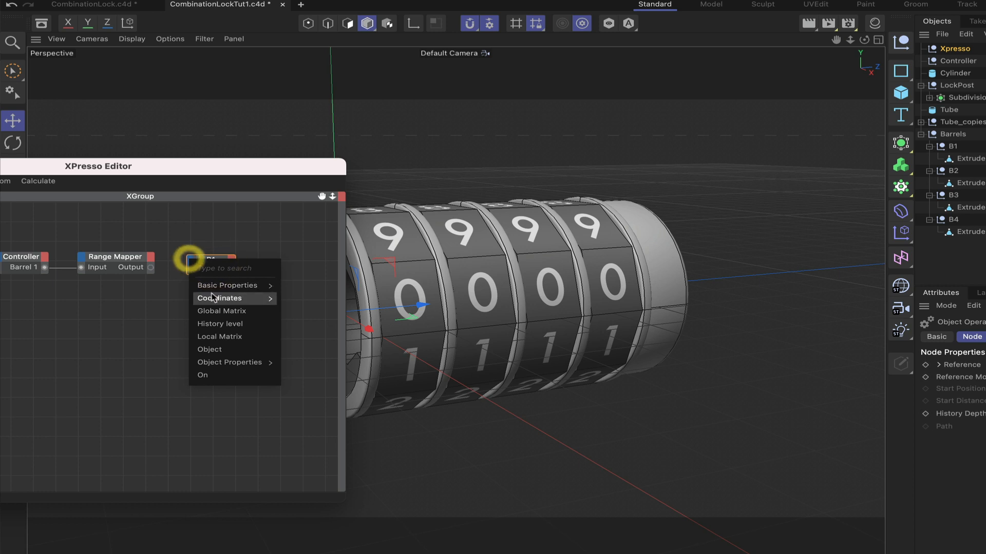
mouse_move(267, 298)
mouse_move(310, 339)
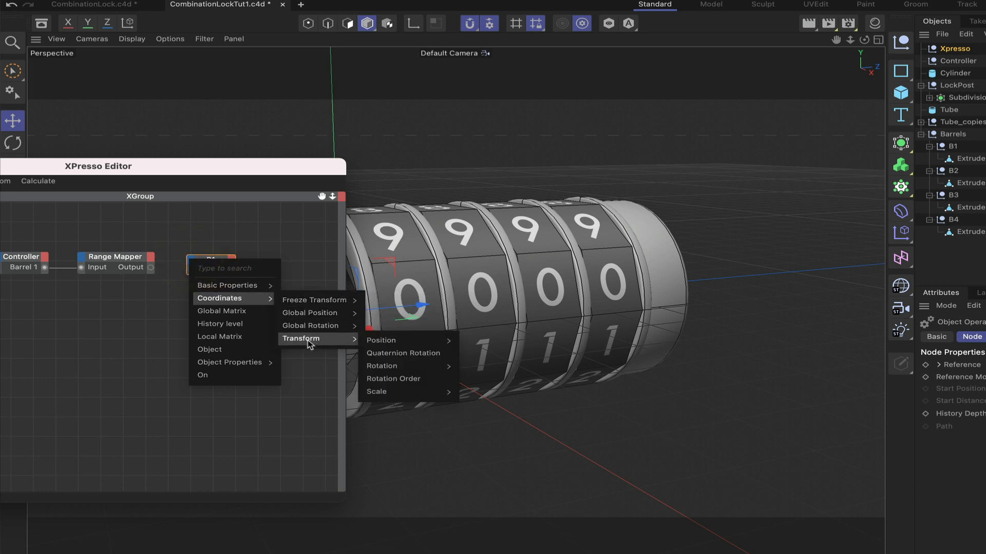
mouse_move(403, 366)
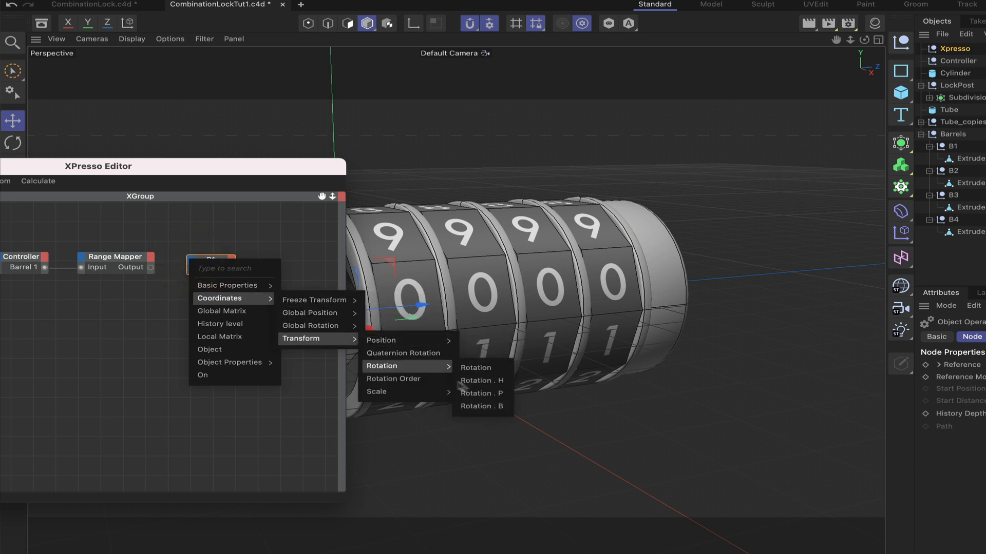
left_click(479, 406)
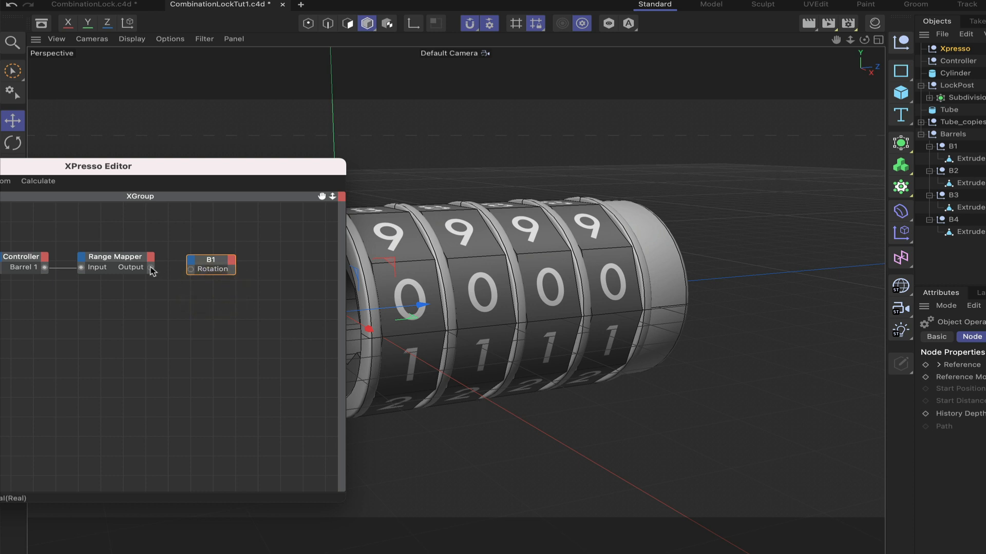
Connect the Range Mapper's Output to B1's Rotation . B port and close the XPresso Editor
left_click_drag(151, 268, 190, 269)
double_click(215, 259)
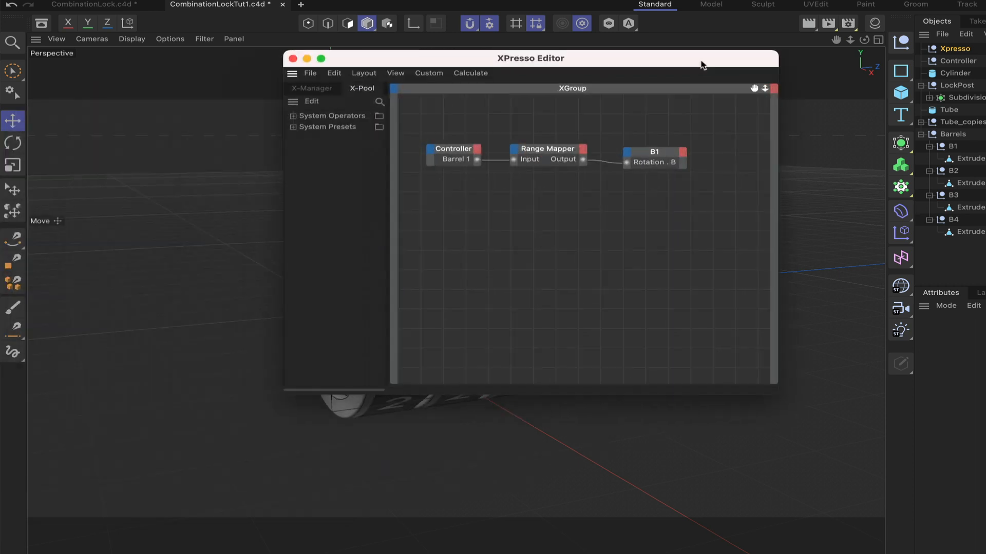
left_click(292, 57)
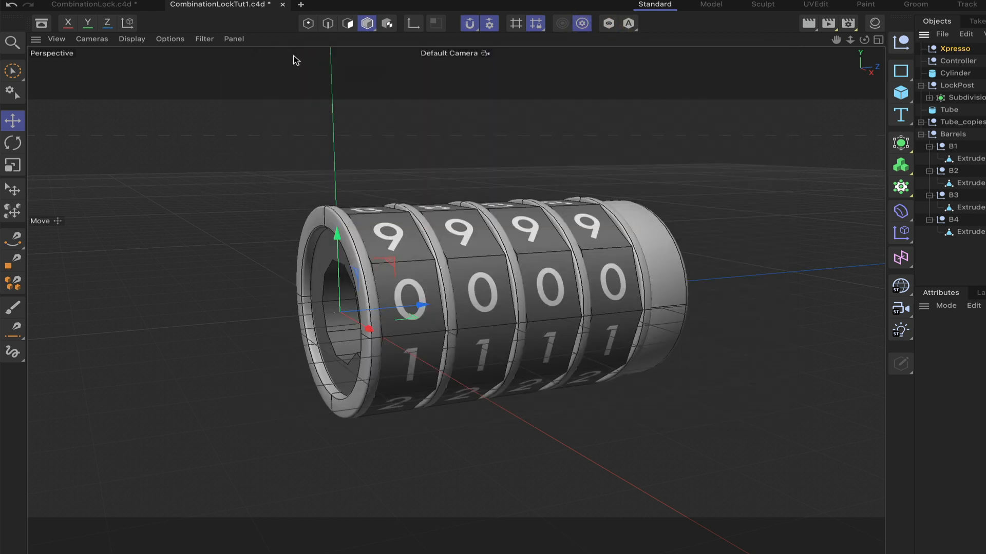
Test the Controller's Barrel 1 slider by sweeping it up to about 8 and back to 0
left_click(890, 70)
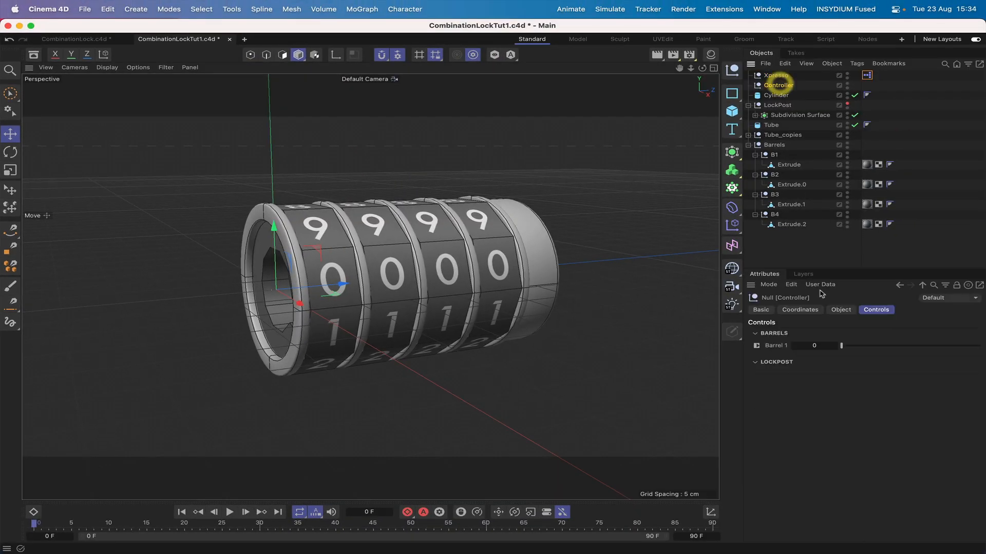
left_click_drag(841, 347, 969, 338)
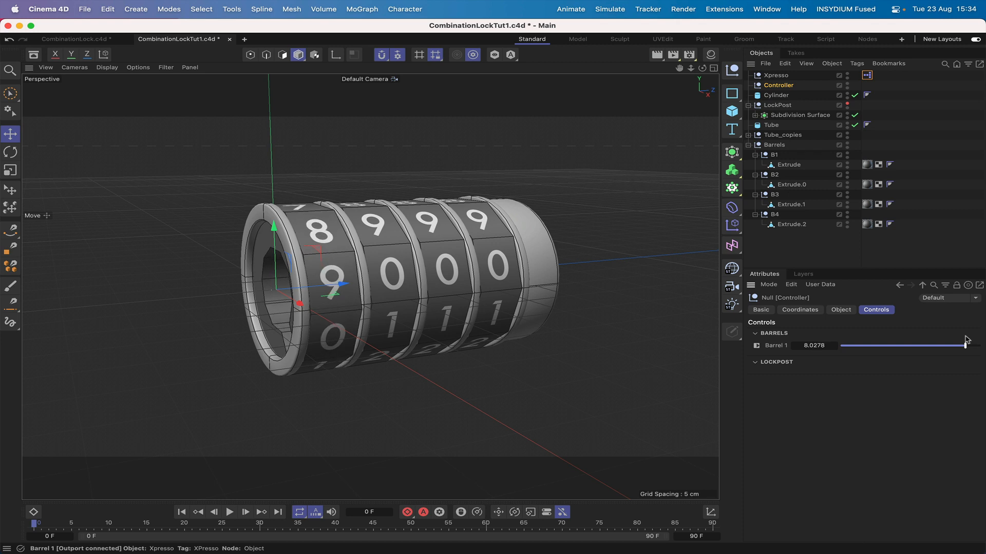
left_click(965, 337)
left_click_drag(967, 346, 779, 364)
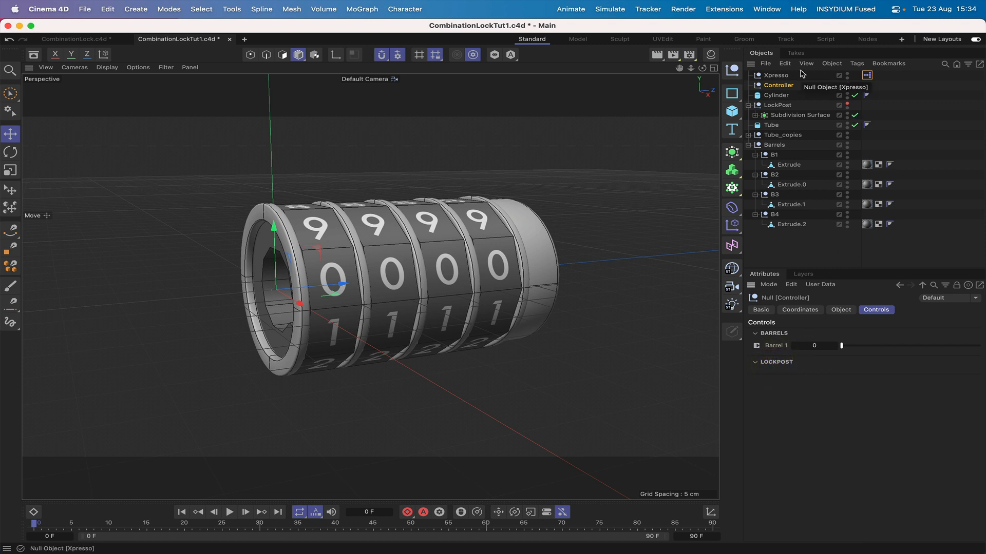
Duplicate the Barrel 1 entry in the Controller's user data and name the copy Barrel 2
left_click(775, 77)
left_click(791, 85)
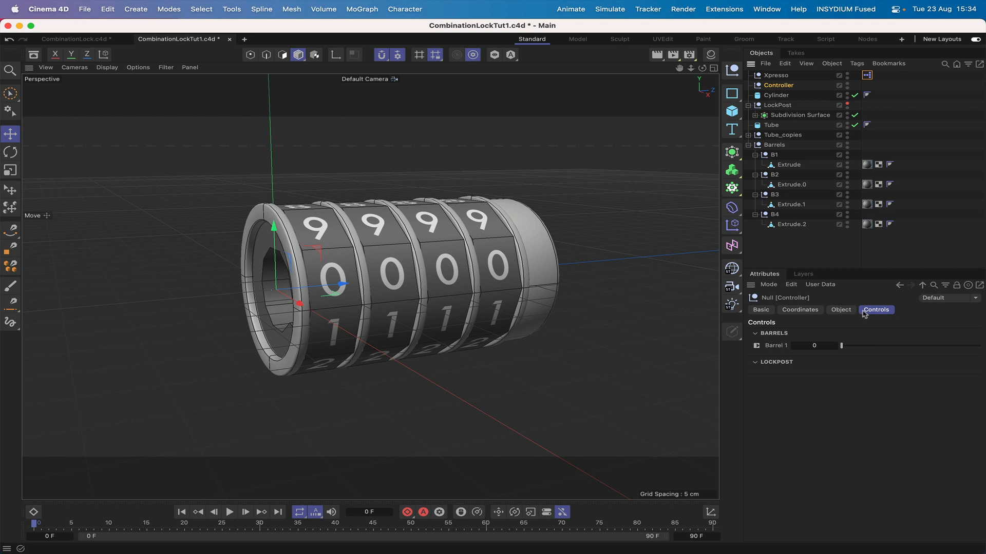
left_click(820, 285)
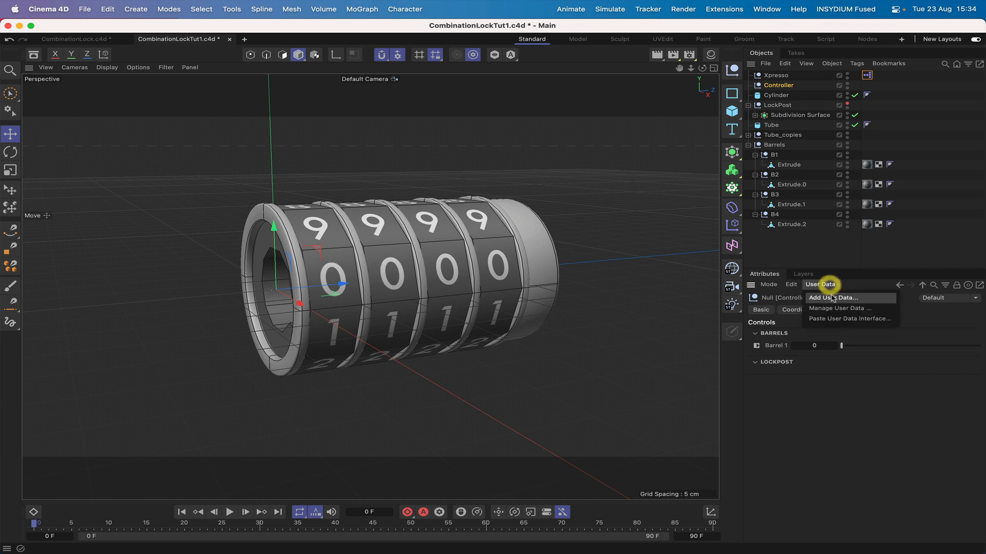
left_click(831, 310)
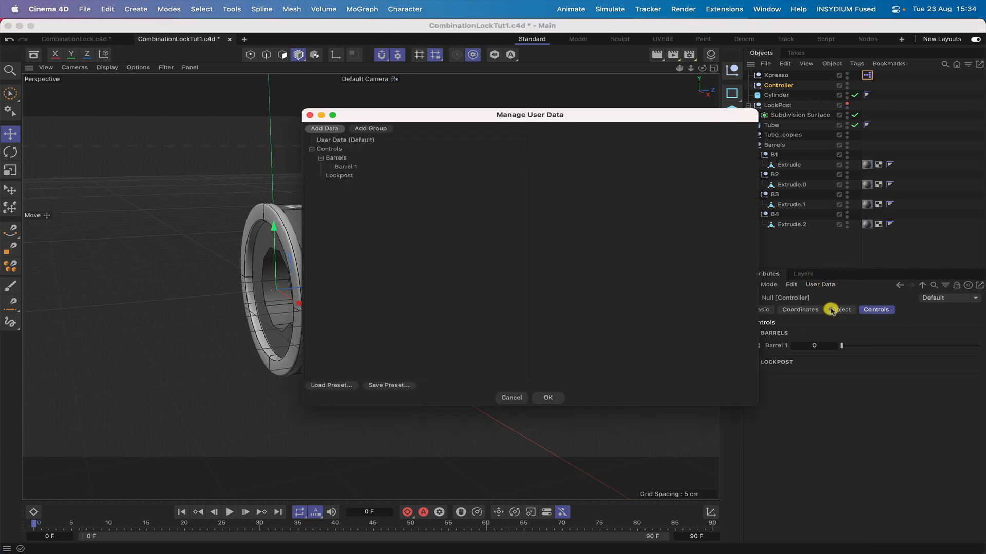
left_click(344, 167)
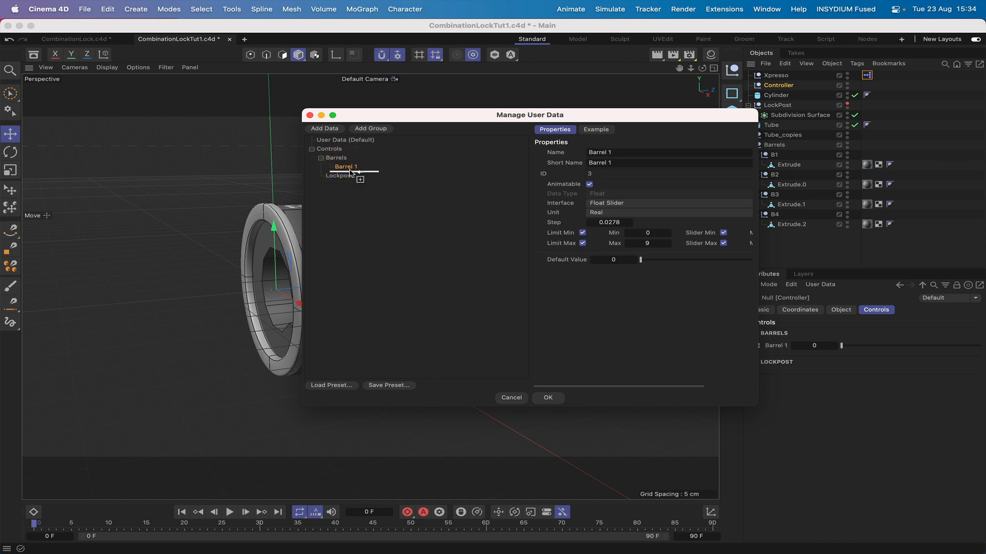
left_click_drag(349, 173, 350, 174, "ctrl")
left_click(629, 154)
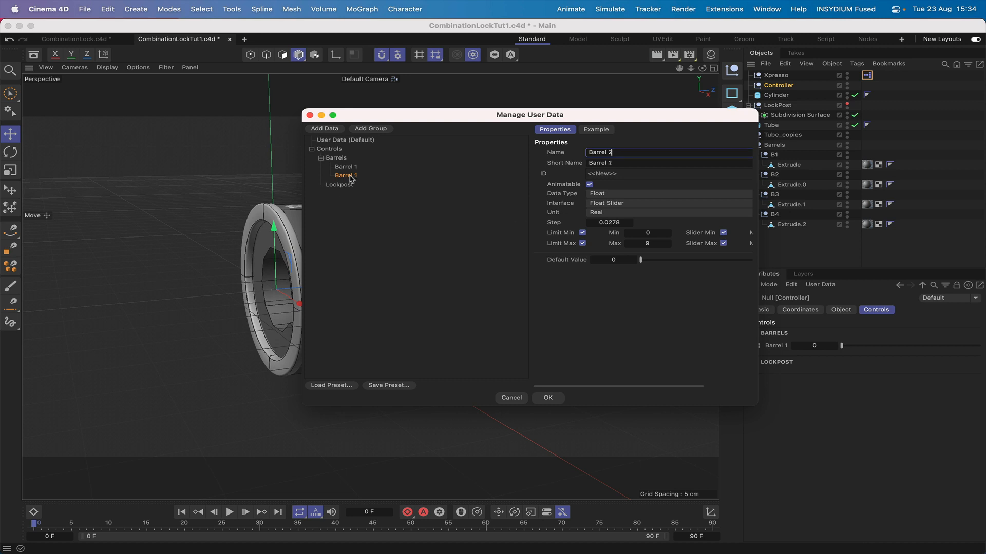
type("2")
key("Return")
Duplicate two more slider entries named Barrel 3 and Barrel 4 in the Barrels group, and accept the user data
left_click_drag(350, 178, 346, 182, "ctrl")
left_click(623, 154)
key("BackSpace")
left_click(345, 187)
left_click_drag(349, 184, 350, 193, "ctrl")
left_click(622, 153)
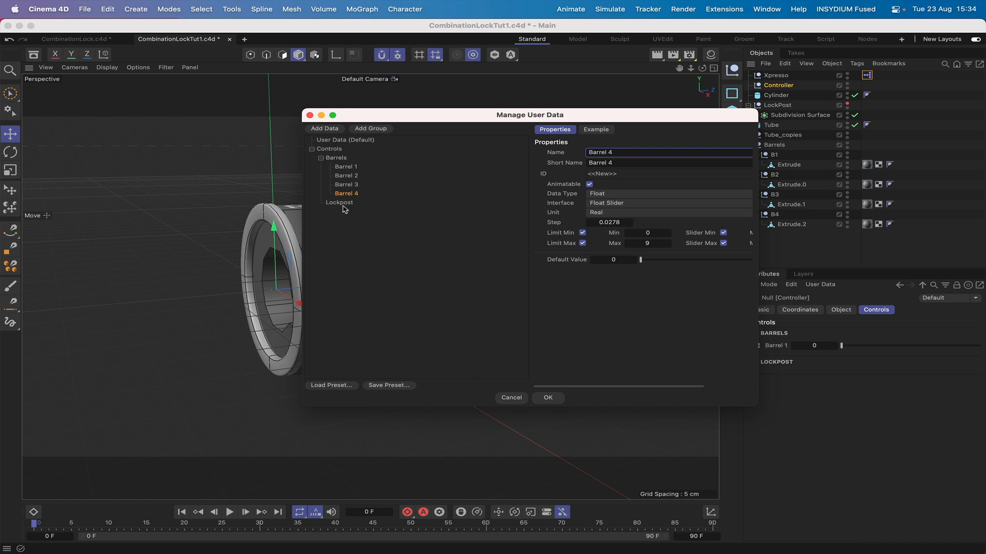
left_click_drag(473, 123, 403, 176)
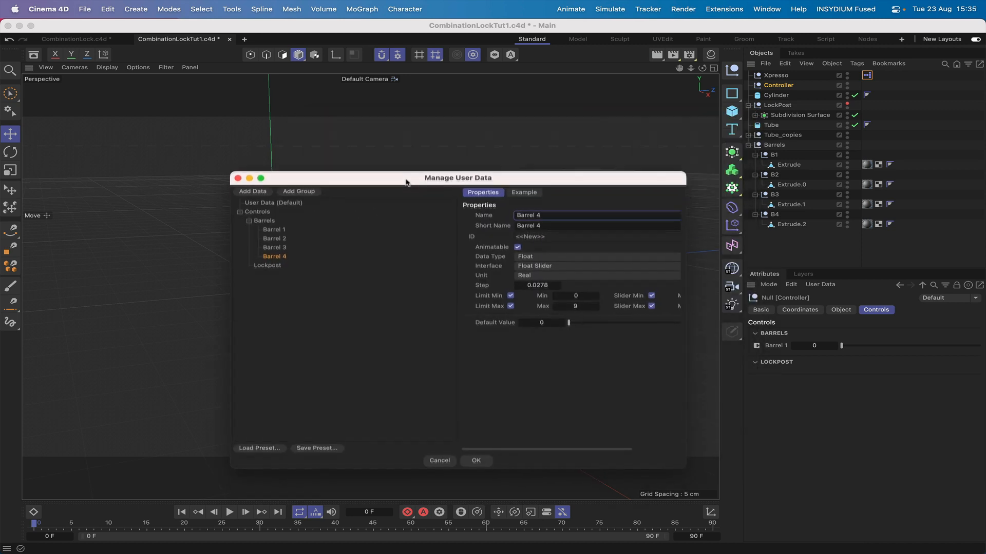
left_click(481, 460)
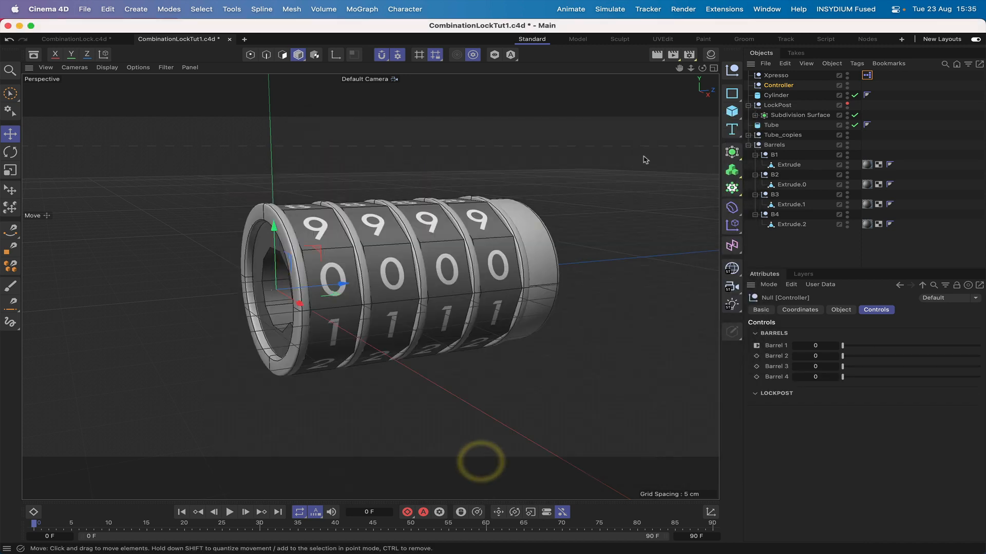
Make the LockPost null visible in the viewport again and show its coordinates
left_click(847, 105)
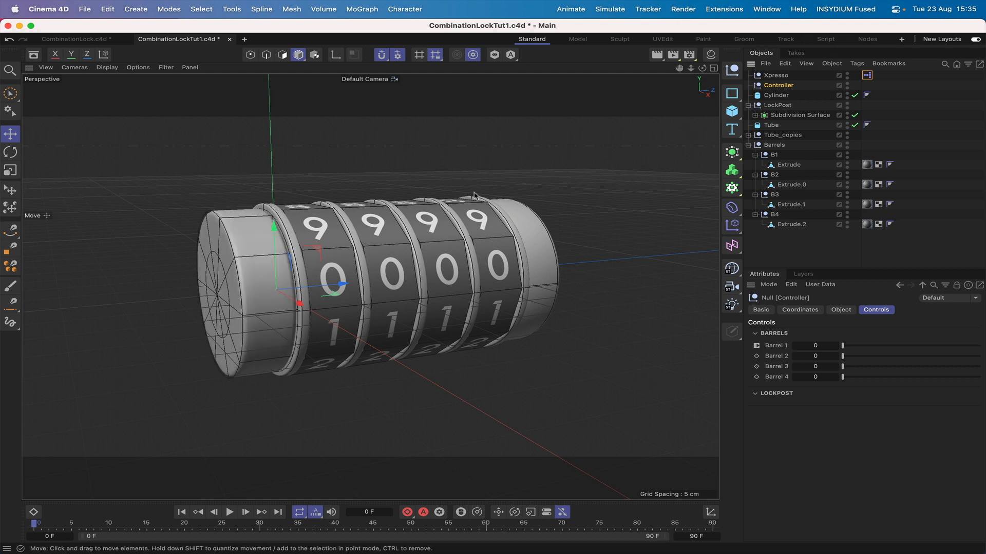
left_click(776, 105)
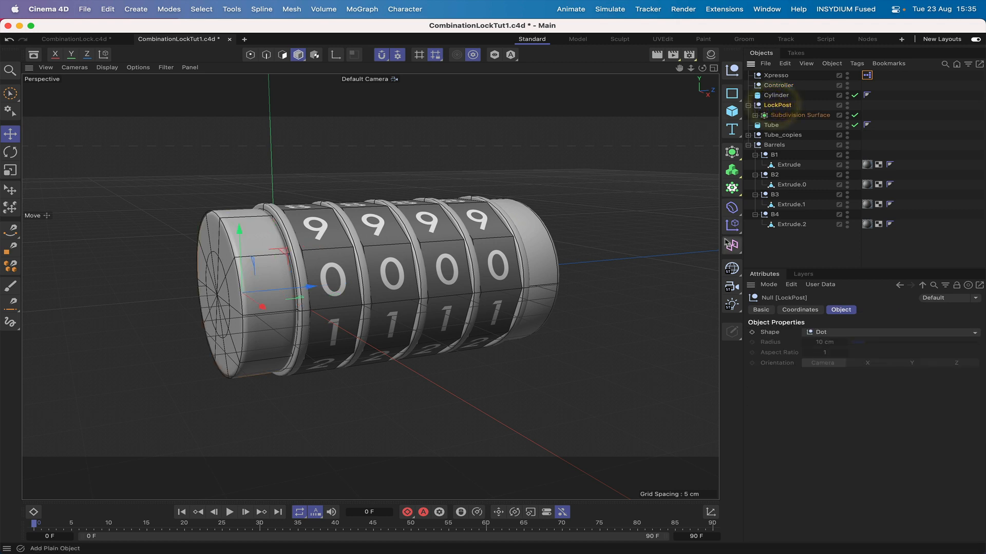
left_click(798, 310)
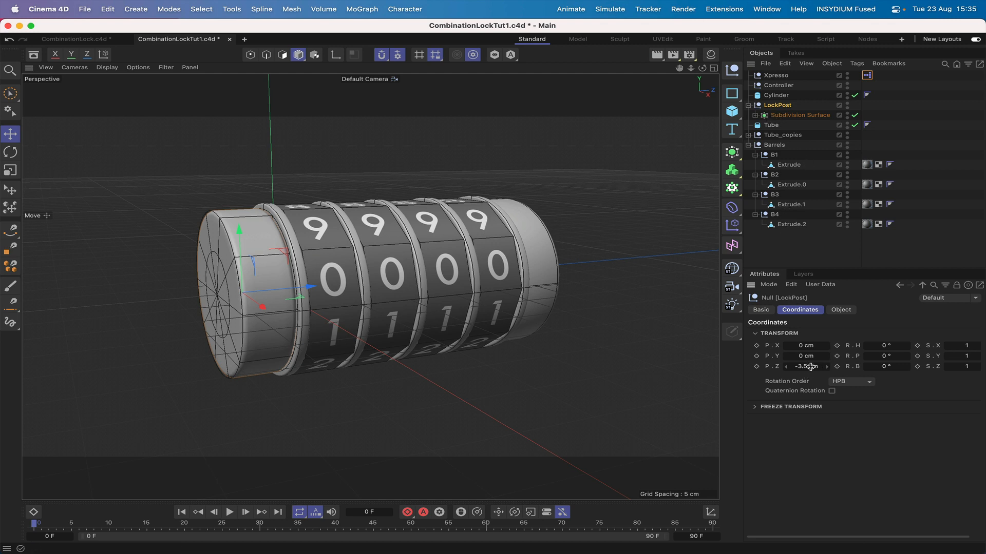
Try to slide LockPost's Subdivision Surface out of the barrels along its Z axis, and undo the move
left_click(778, 117)
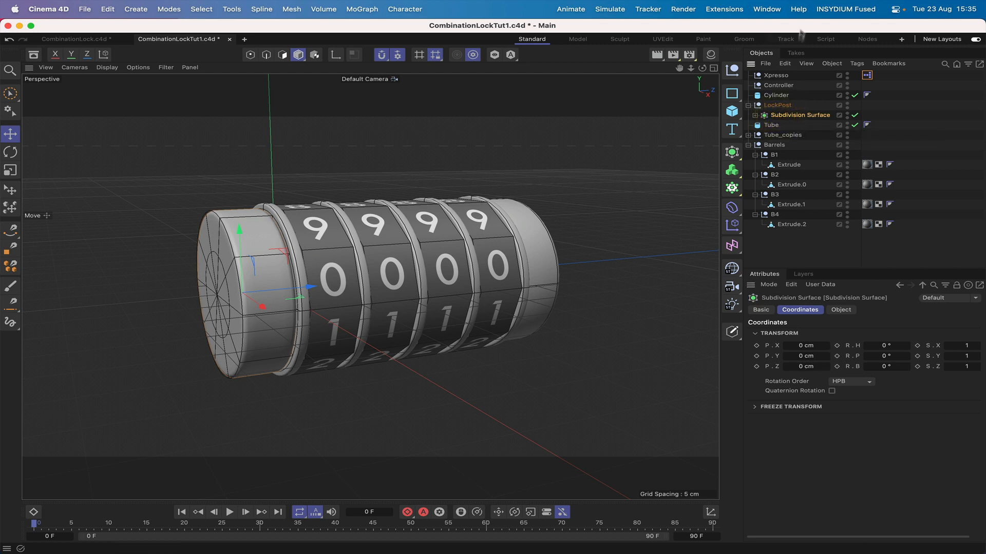
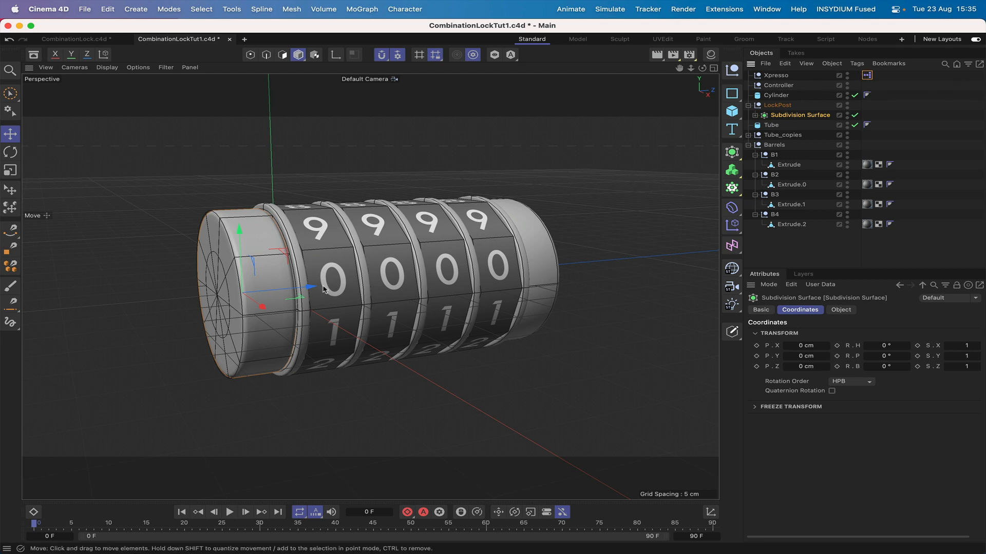
left_click_drag(312, 290, 28, 328)
key("super+z")
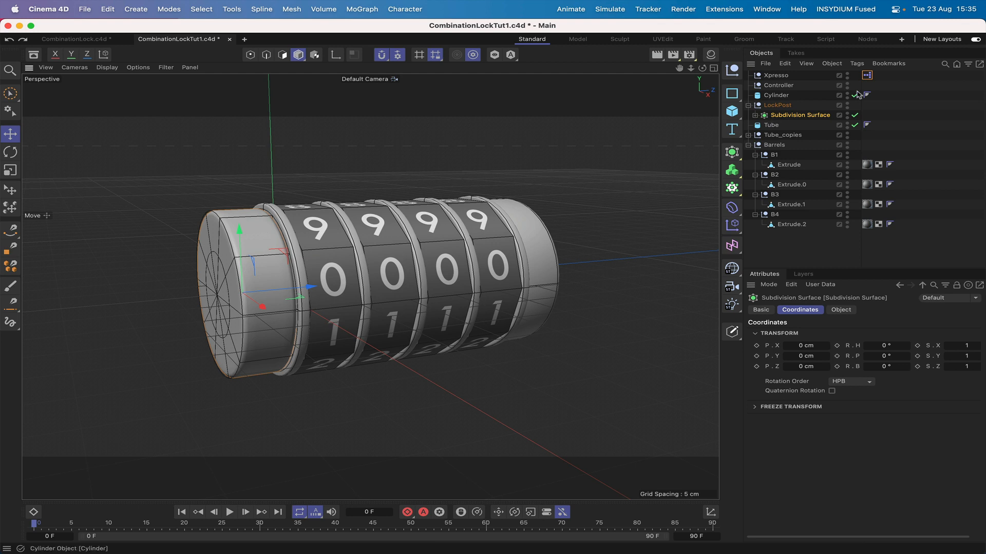
Add a new user data entry named Open/Close to the Lockpost group of the Controller null
left_click(778, 86)
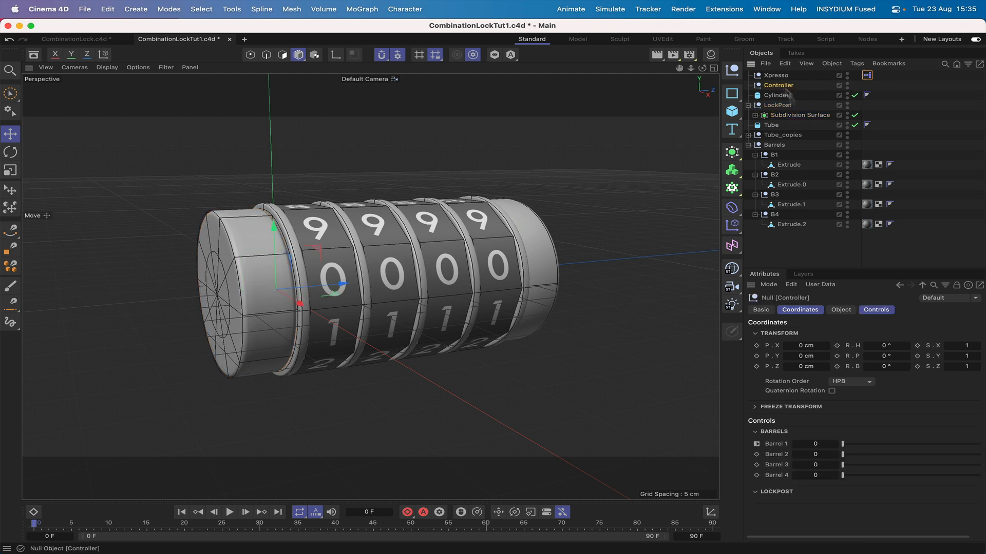
left_click(827, 285)
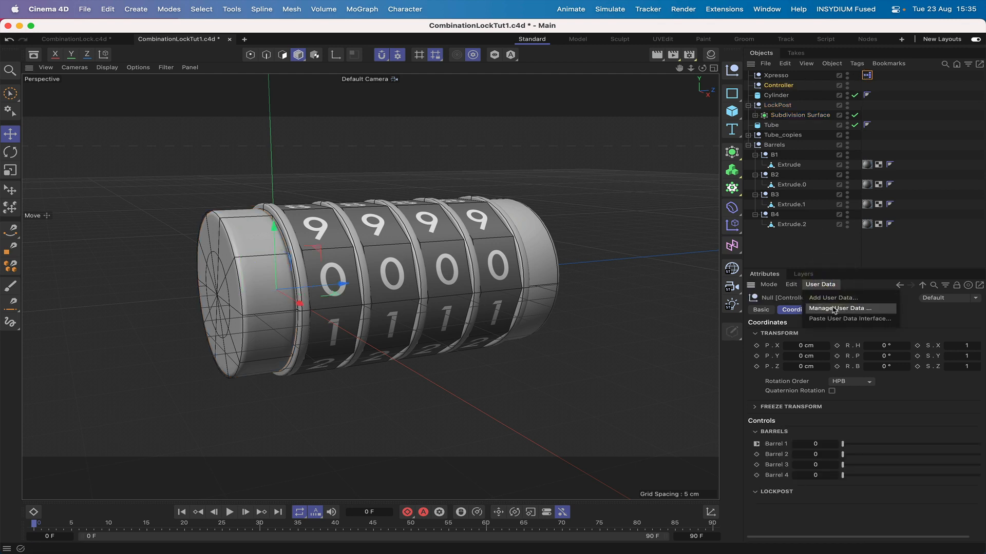
left_click(832, 307)
left_click_drag(671, 116, 399, 46)
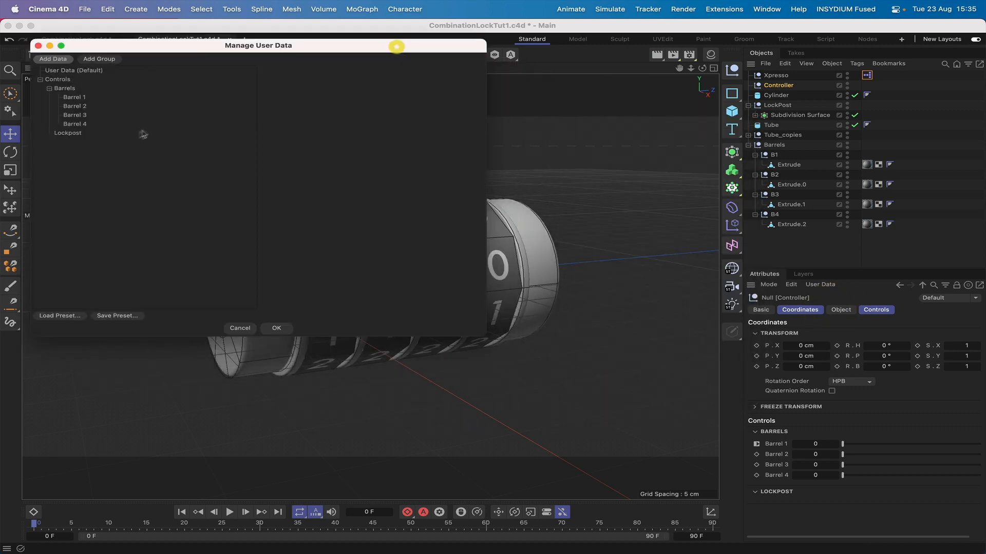
left_click(61, 134)
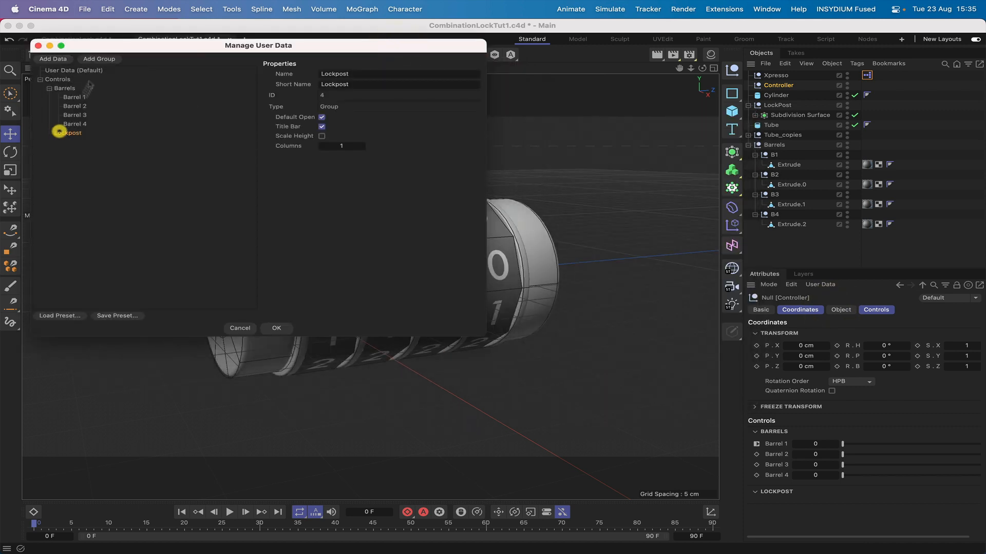
left_click(52, 59)
left_click_drag(345, 83, 281, 85)
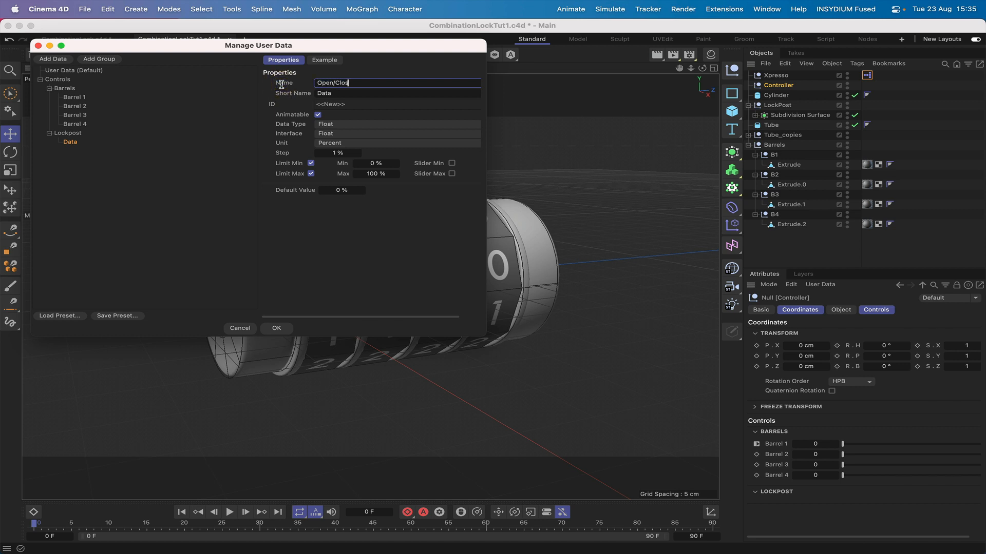
Configure Open/Close as a Real-unit Float Slider with step 0.01, maximum -25 and Slider Max enabled, and accept the user data
left_click(325, 134)
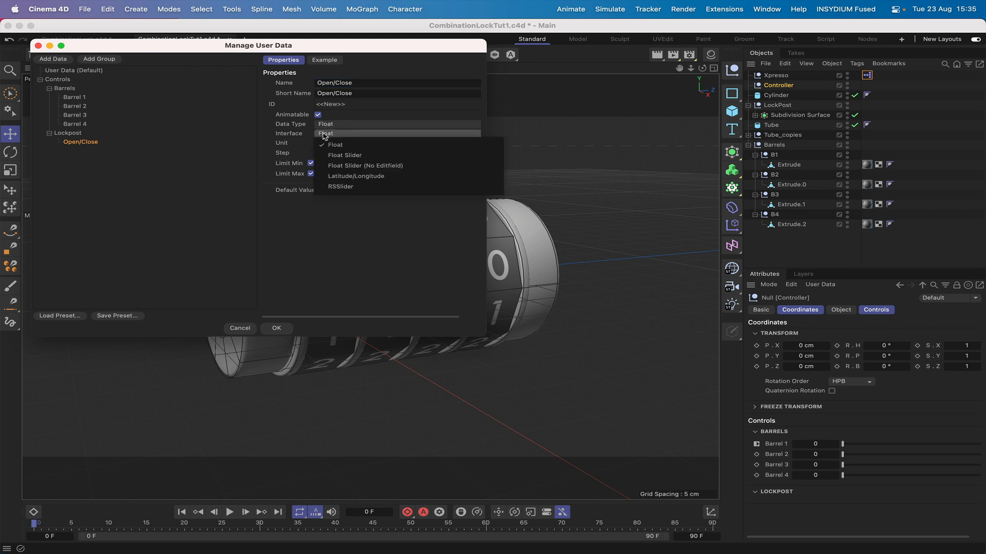
left_click(339, 150)
left_click(339, 144)
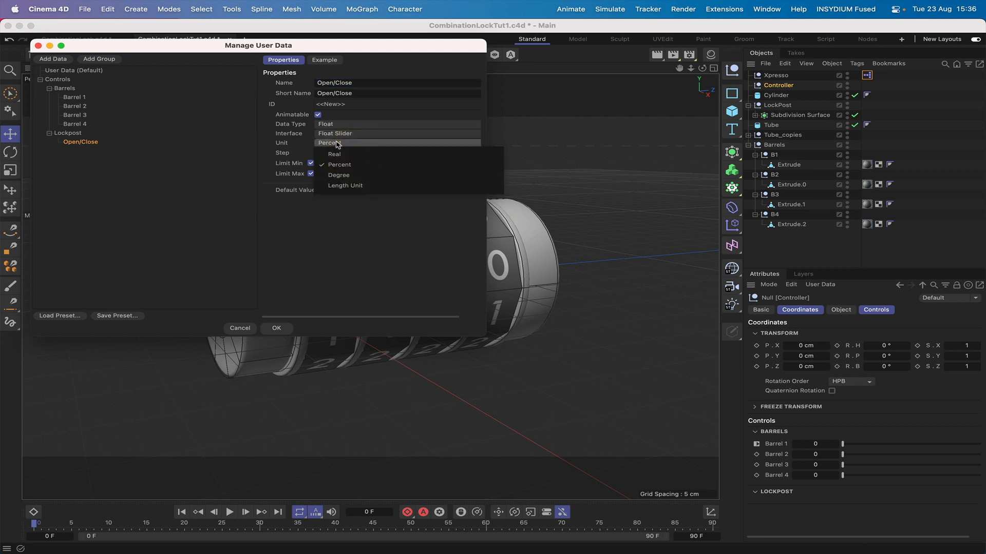
left_click(336, 150)
double_click(341, 154)
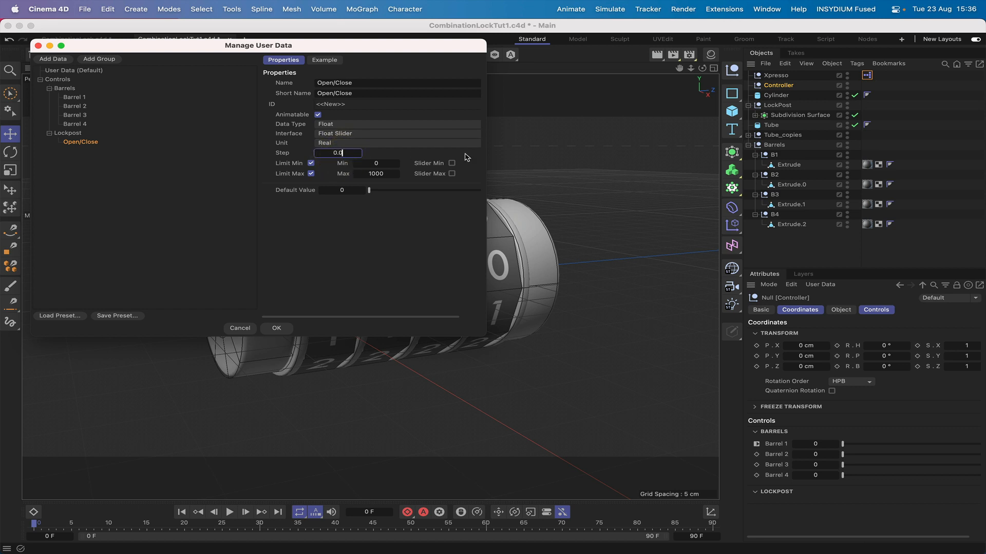
double_click(375, 174)
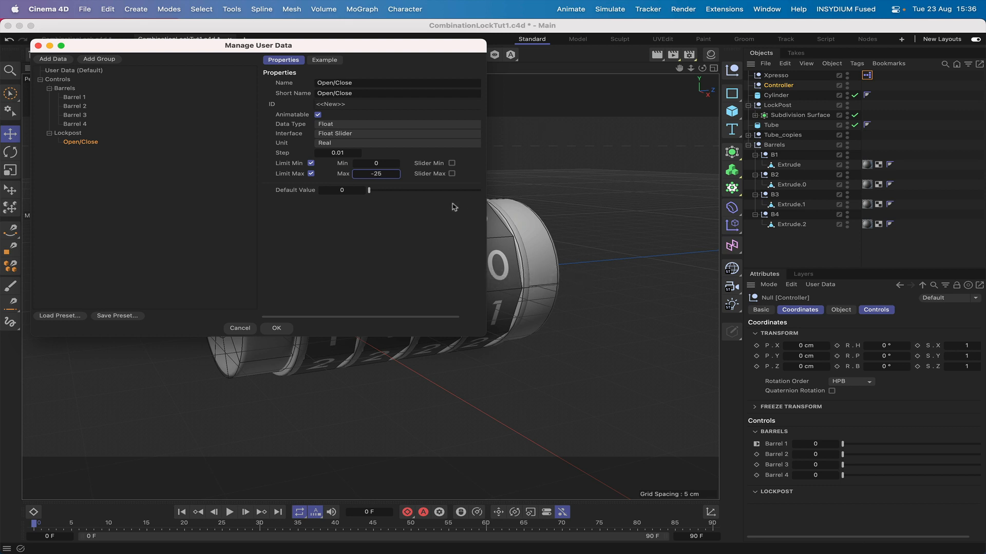
left_click(452, 173)
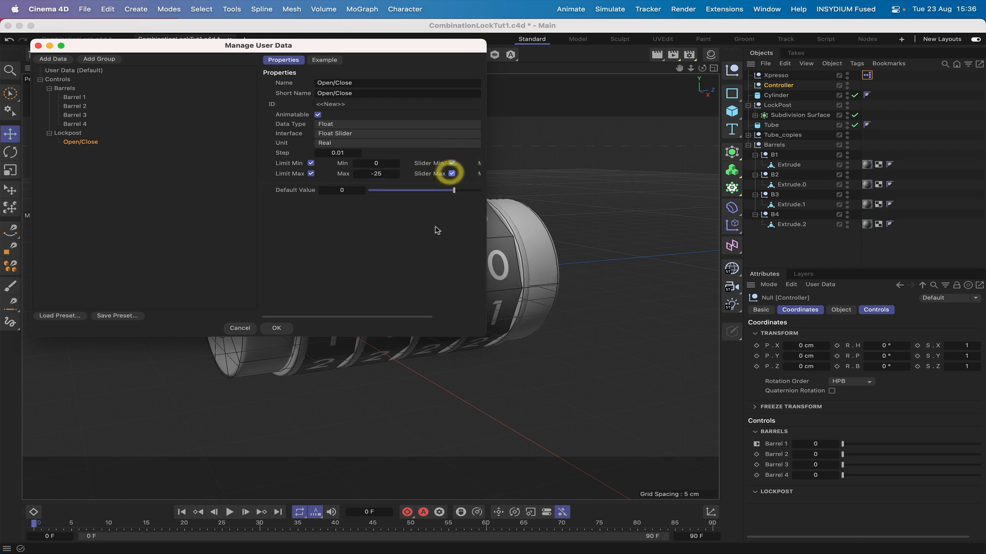
left_click(277, 328)
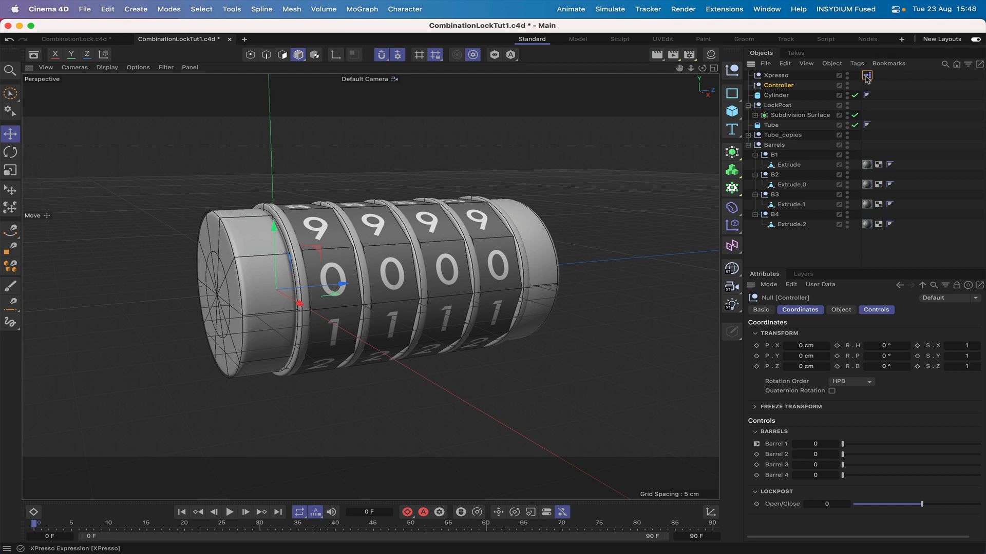
Open the XPresso graph in an enlarged editor and make three copies of the Range Mapper node below the original
double_click(867, 76)
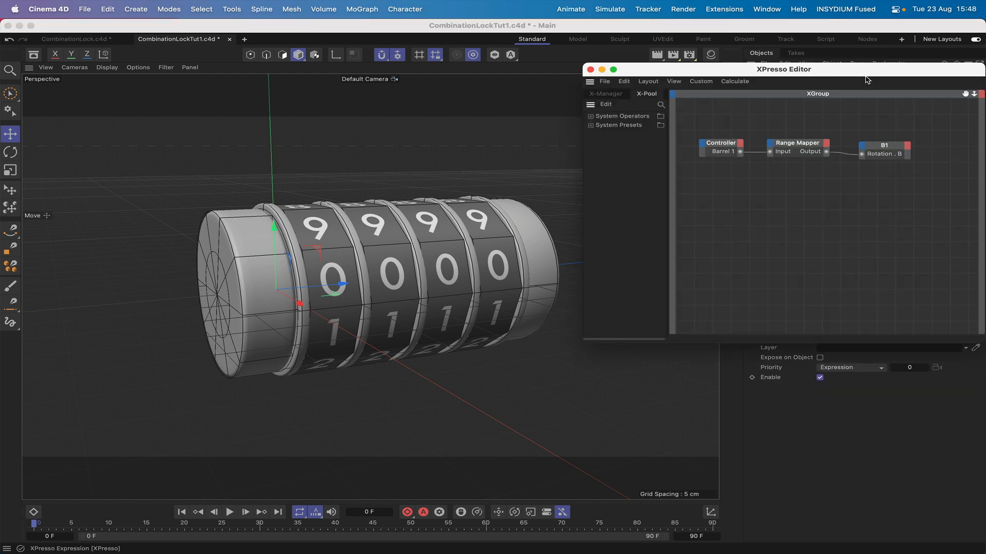
left_click_drag(873, 65, 369, 58)
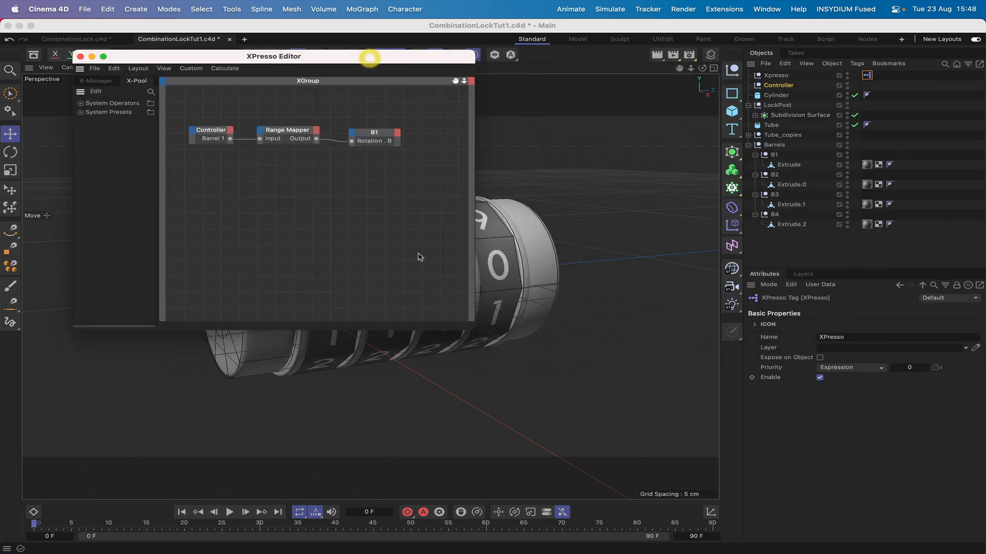
left_click_drag(472, 324, 584, 394)
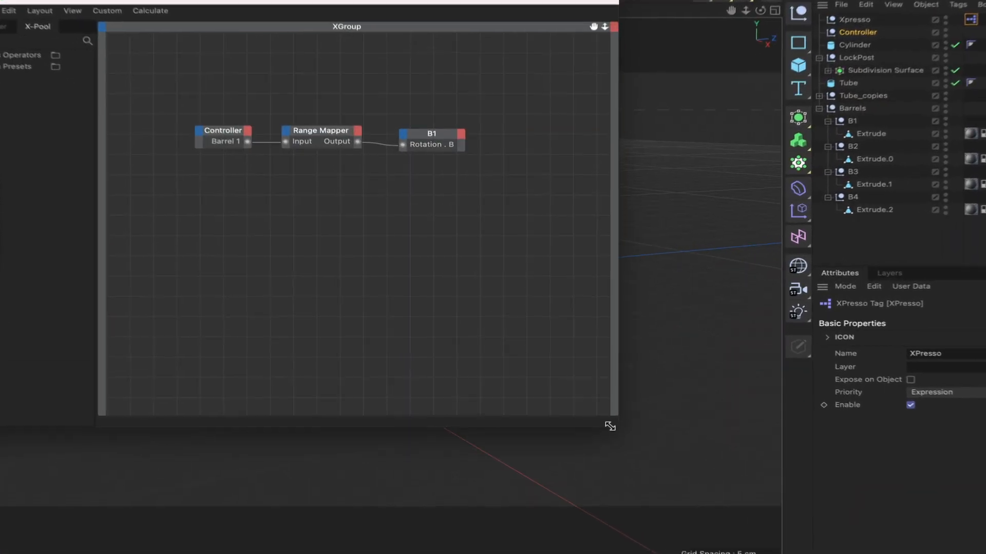
left_click_drag(610, 426, 609, 423)
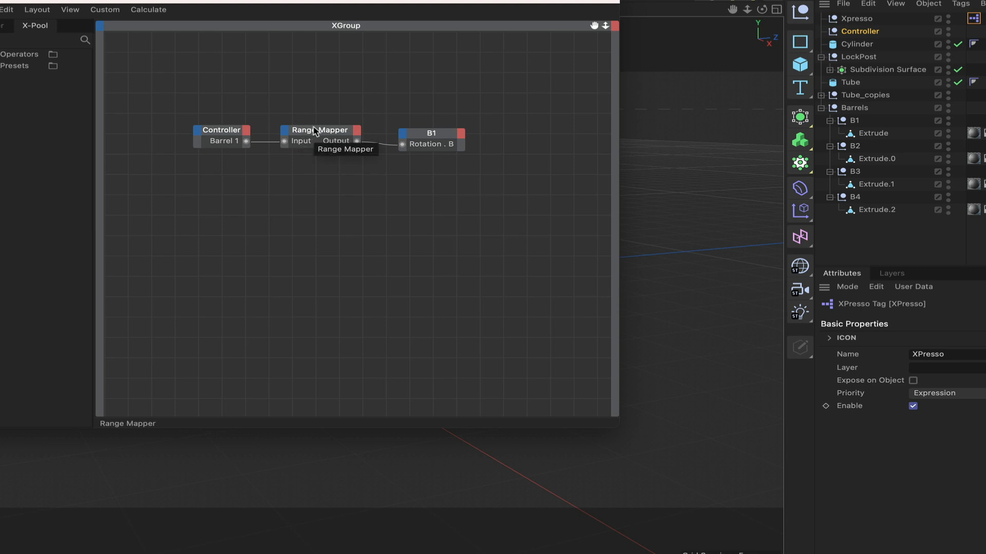
left_click_drag(313, 128, 326, 190, "ctrl")
left_click(327, 191, "ctrl")
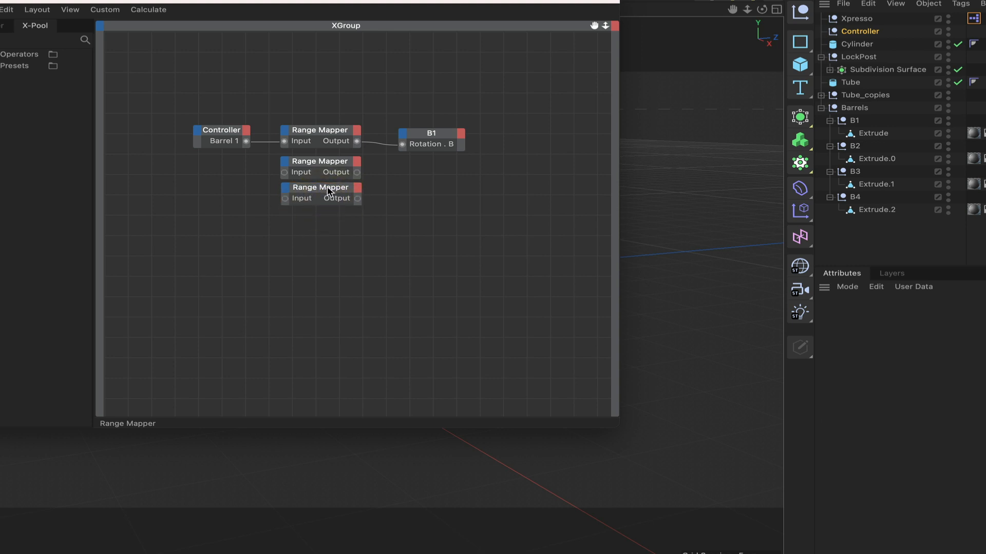
left_click_drag(327, 191, 328, 221, "ctrl")
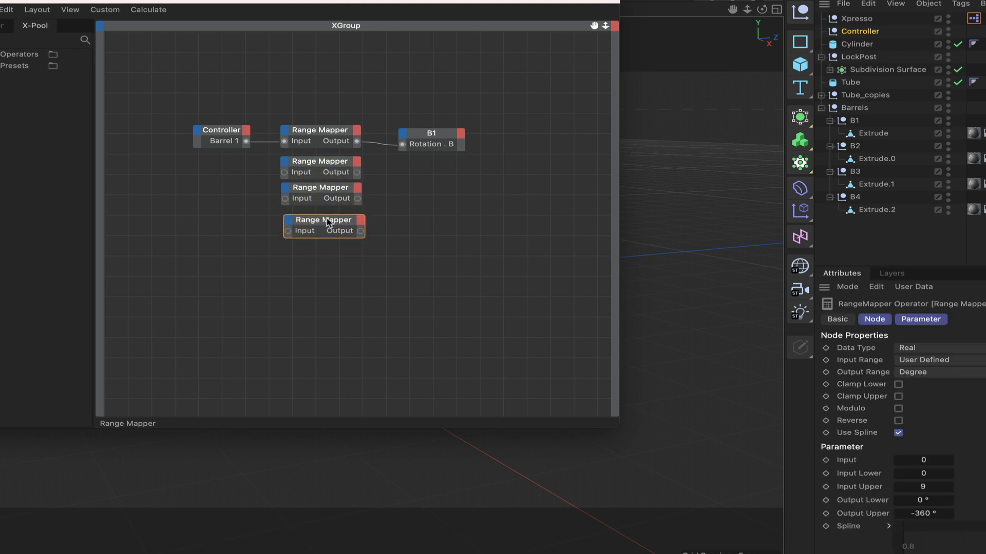
Add Barrel 2, Barrel 3 and Barrel 4 output ports to the Controller node
left_click(246, 129)
mouse_move(260, 184)
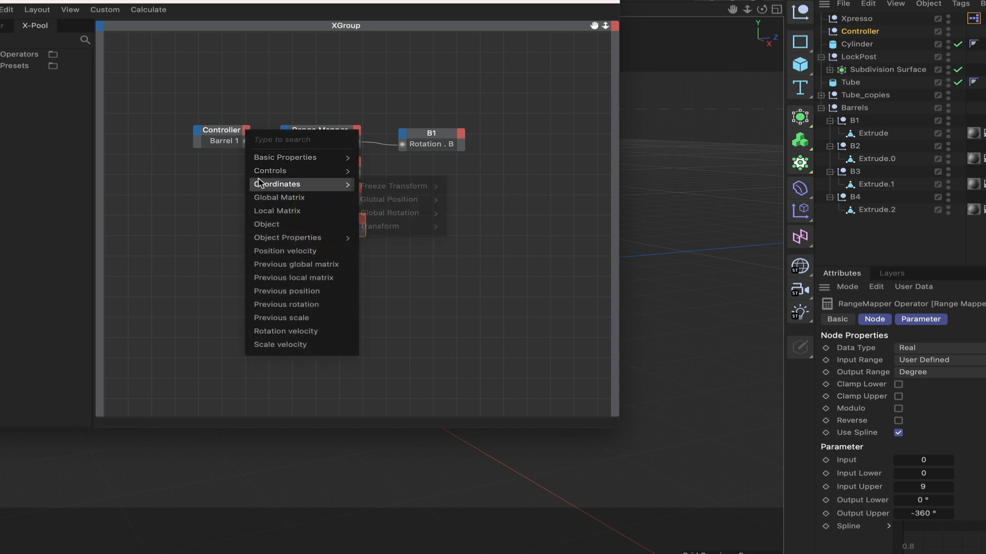
mouse_move(384, 172)
left_click(435, 188)
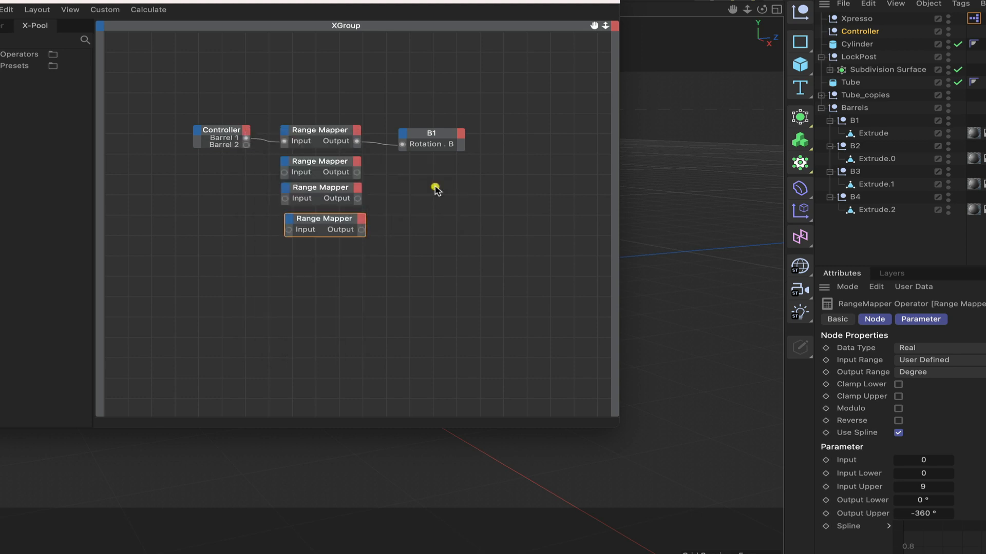
left_click(246, 130)
mouse_move(287, 169)
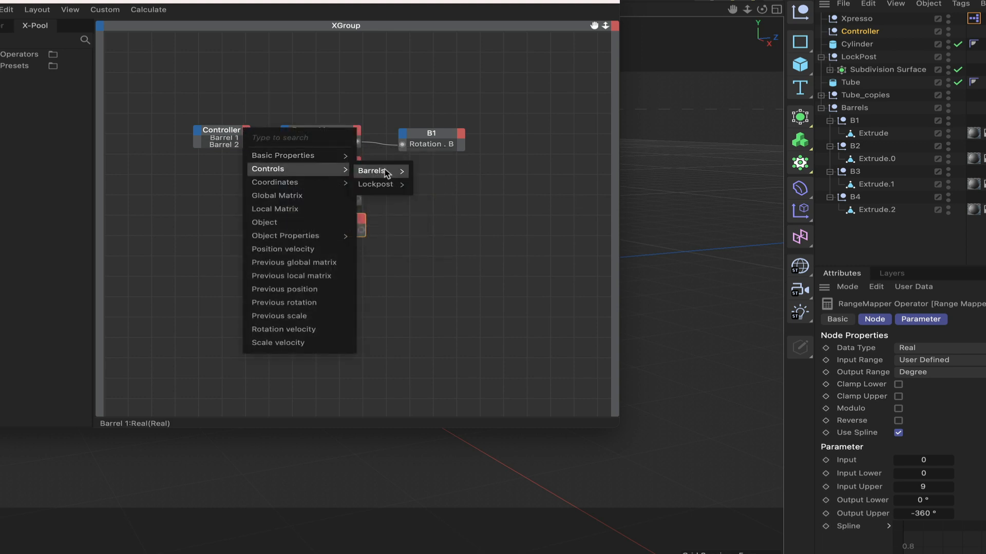
mouse_move(386, 173)
left_click(438, 201)
left_click(246, 130)
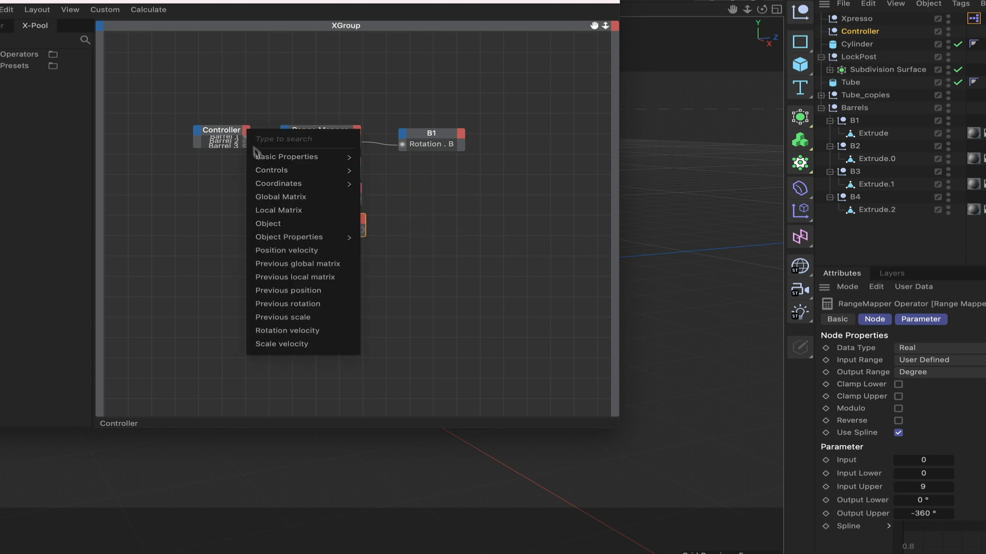
mouse_move(281, 171)
mouse_move(390, 174)
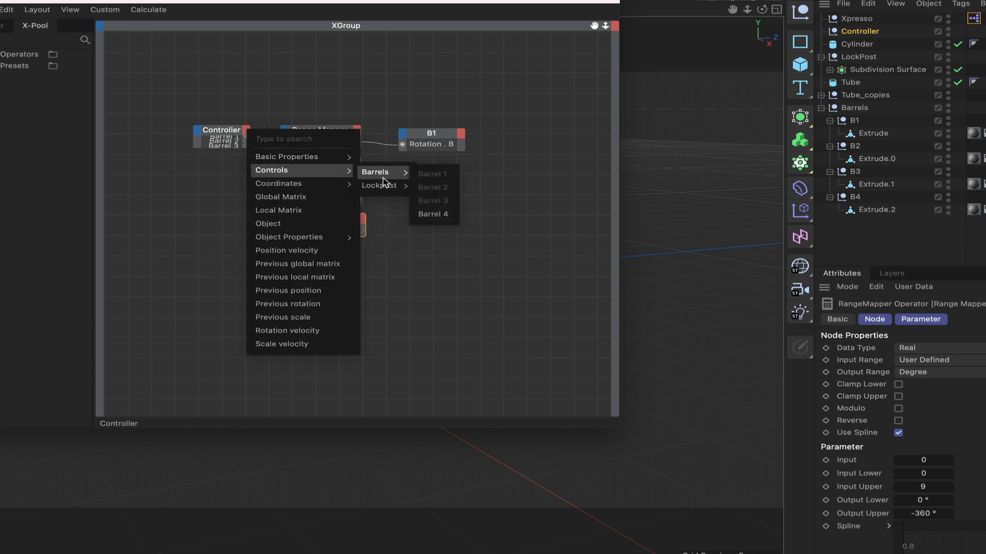
left_click(433, 213)
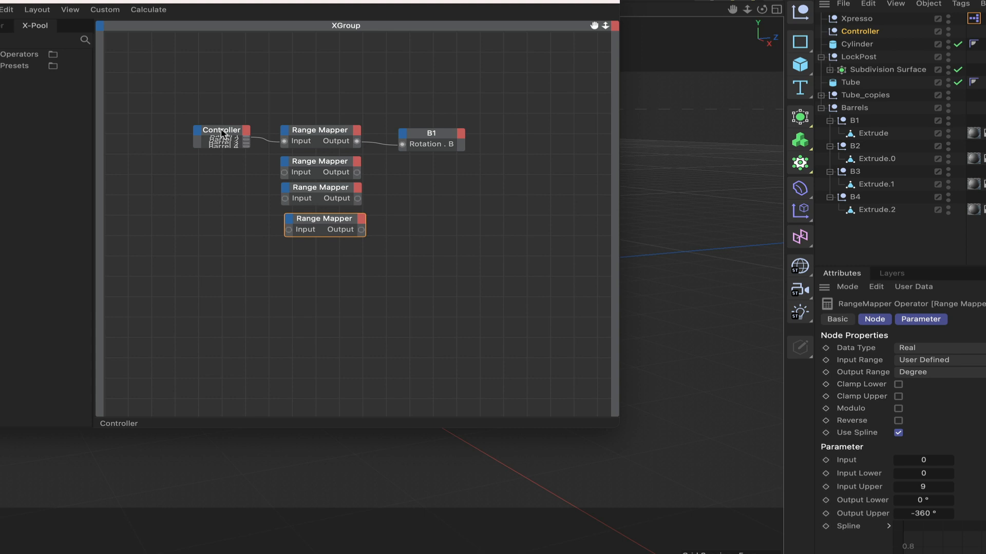
Reposition and expand the Controller node, and connect Barrel 2, Barrel 3 and Barrel 4 to the inputs of the copied Range Mappers
left_click_drag(221, 135, 284, 173)
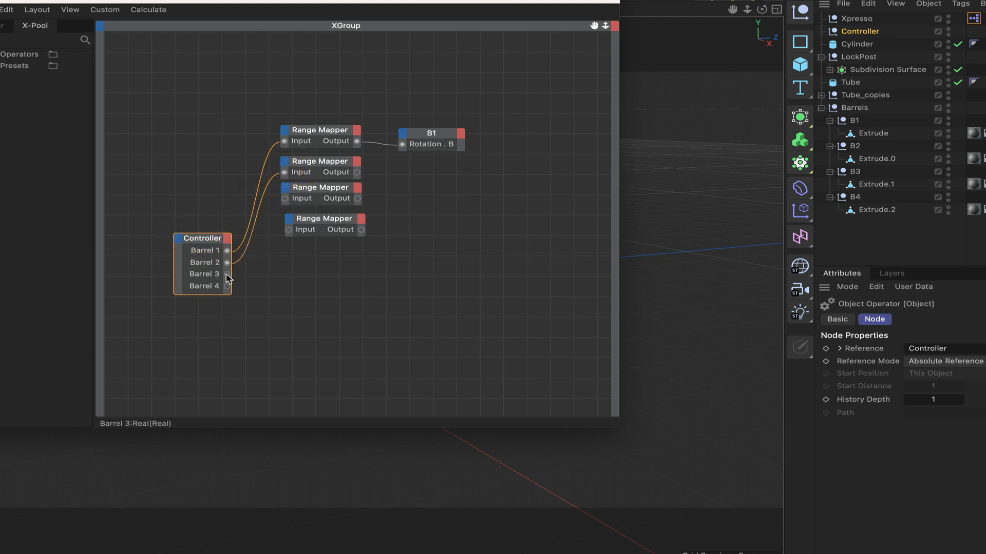
left_click_drag(272, 222, 284, 198)
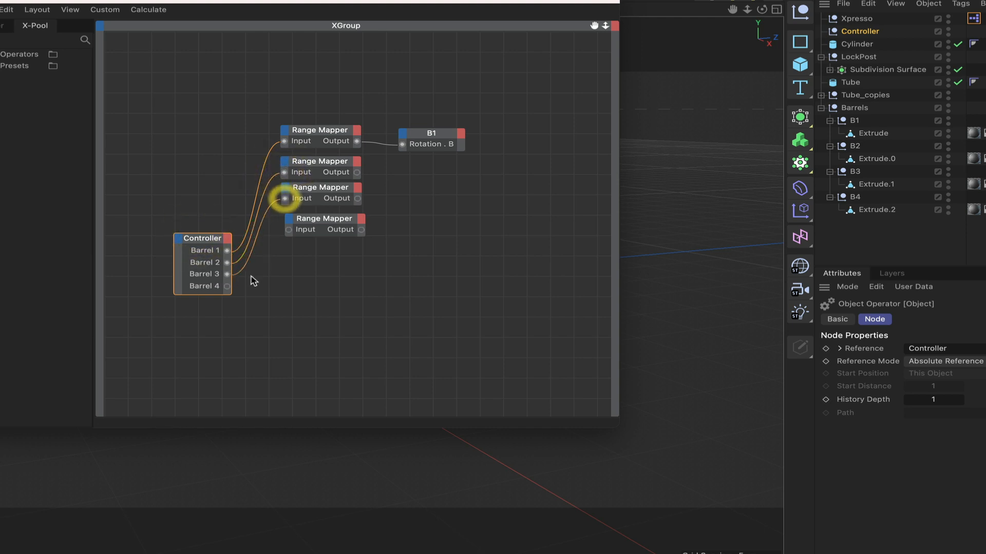
left_click_drag(226, 286, 287, 231)
Align the B1 node with its Range Mapper and add the B2, B3 and B4 nulls as nodes beneath it
left_click(435, 135)
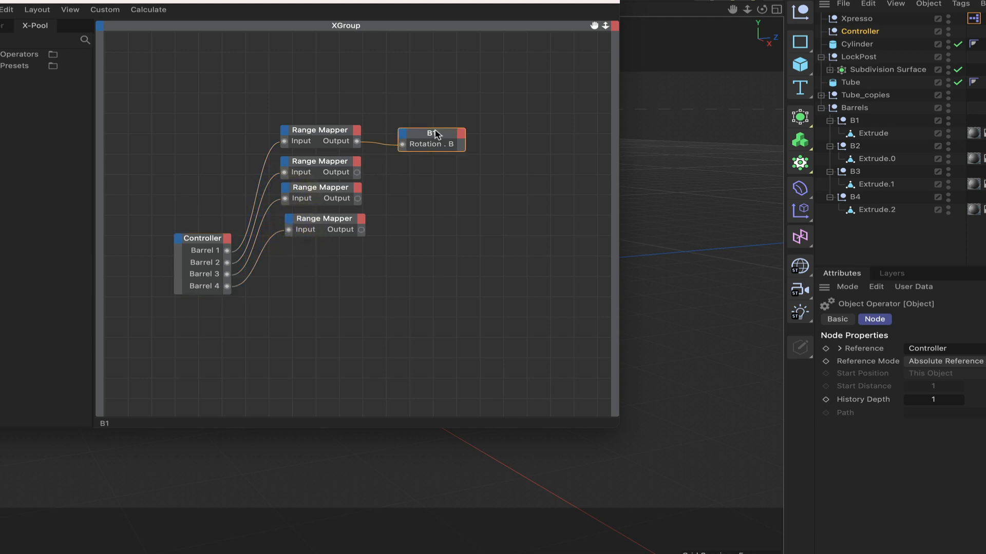
left_click_drag(435, 134, 434, 130)
left_click(433, 130)
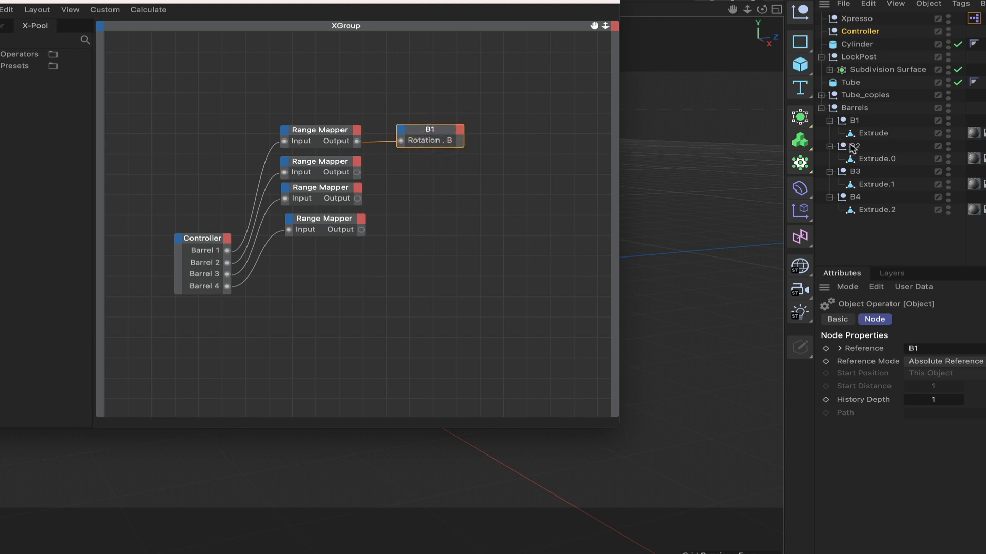
left_click_drag(852, 149, 422, 163)
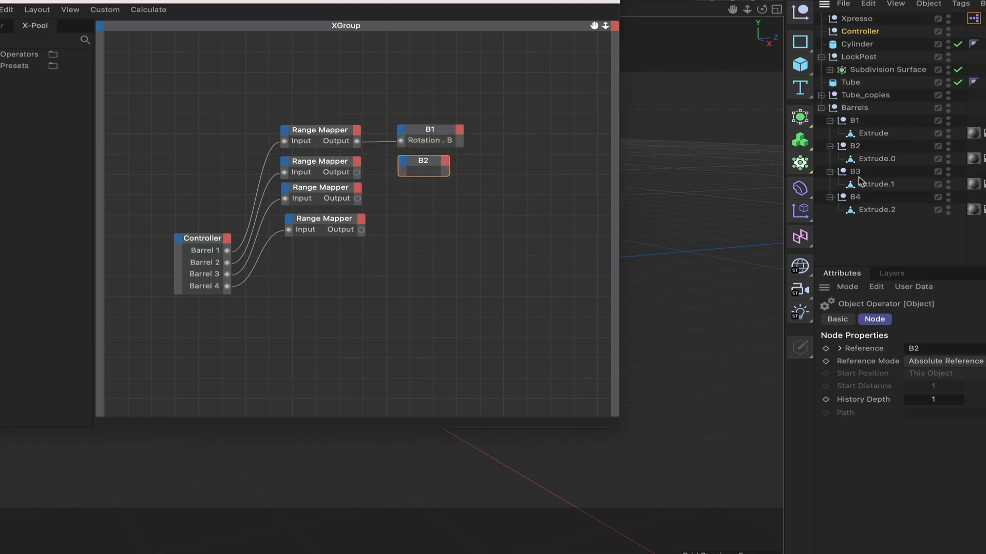
mouse_move(433, 199)
left_mouse_down()
mouse_move(429, 191)
mouse_move(425, 214)
left_mouse_up()
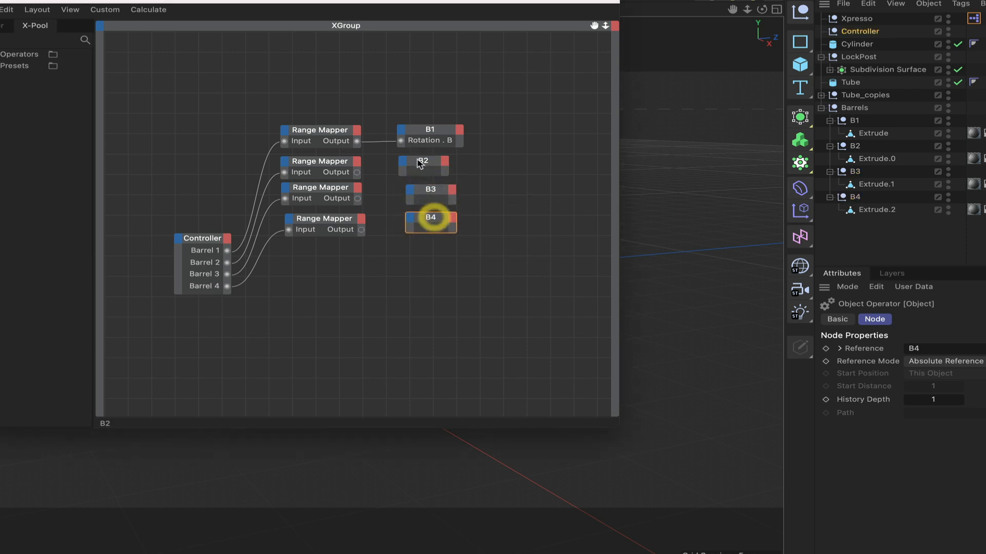
Add a Rotation . B input port to the B2 node
right_click(409, 162)
mouse_move(432, 191)
mouse_move(462, 198)
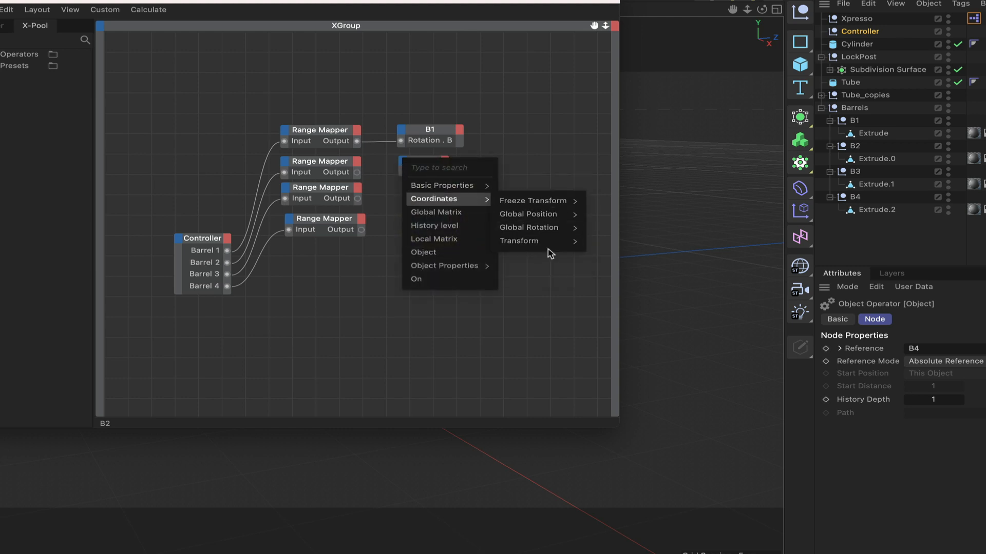
mouse_move(556, 248)
mouse_move(632, 271)
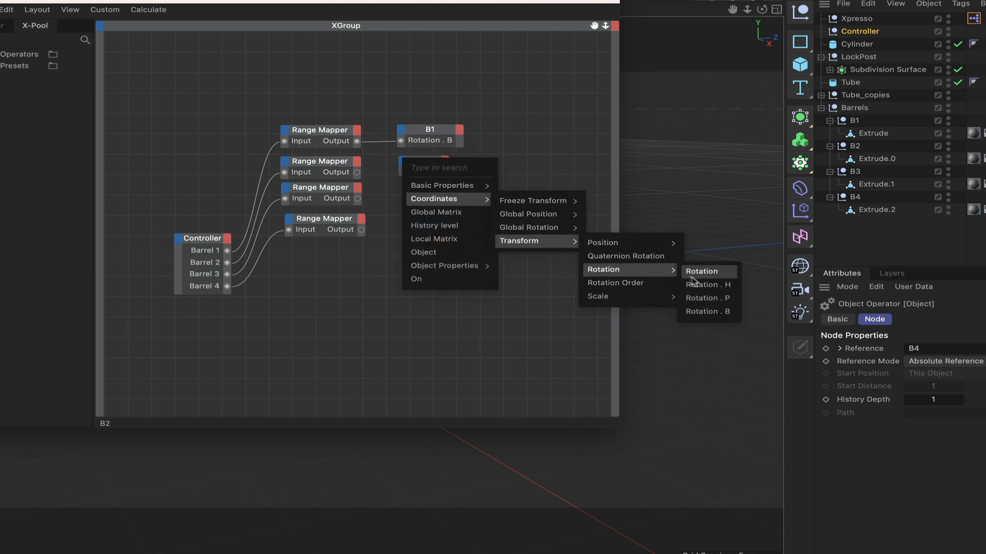
left_click(724, 311)
Add a Rotation . B input port to the B3 node
right_click(411, 191)
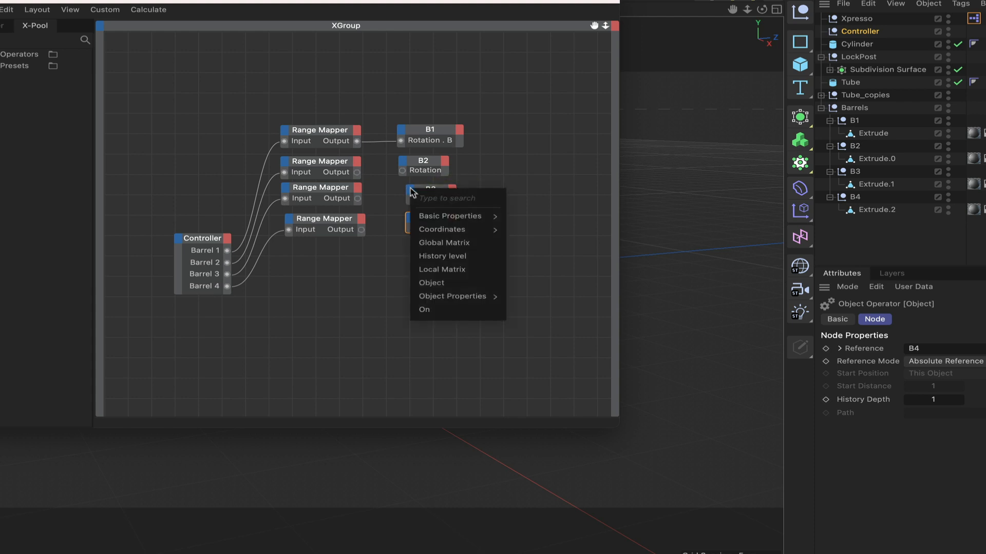
mouse_move(435, 229)
mouse_move(561, 271)
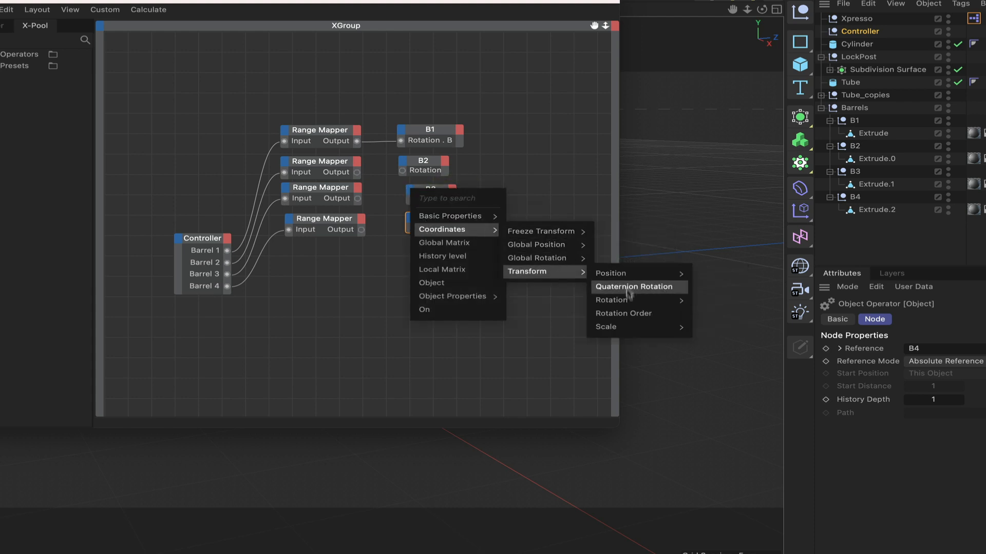
mouse_move(629, 299)
left_click(719, 340)
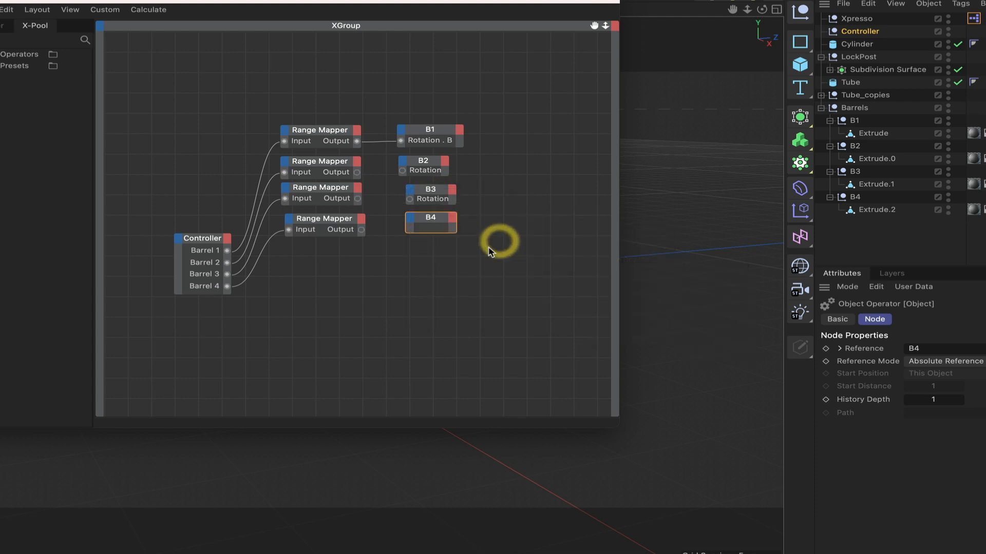
Add a Rotation . B input port to the B4 node
right_click(414, 219)
mouse_move(452, 258)
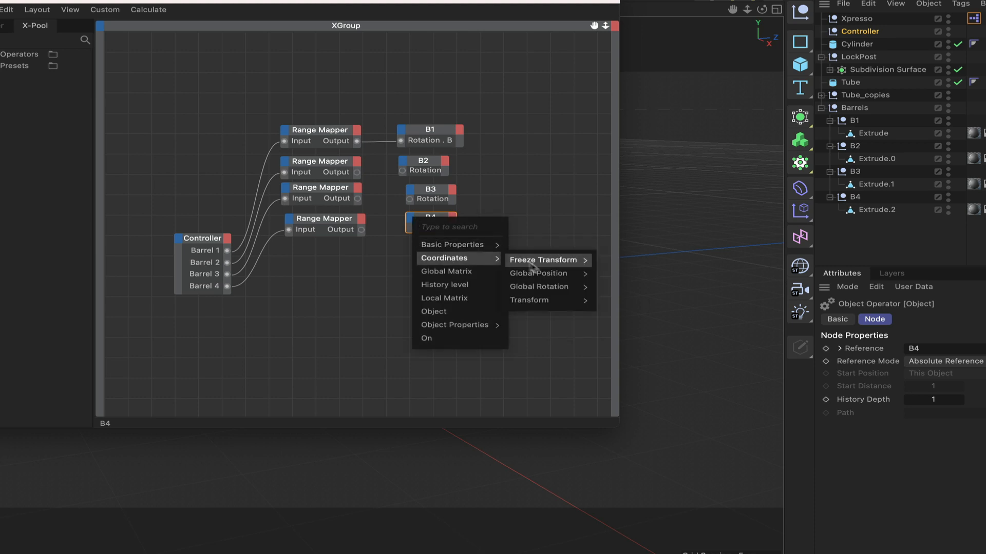
mouse_move(544, 300)
mouse_move(631, 328)
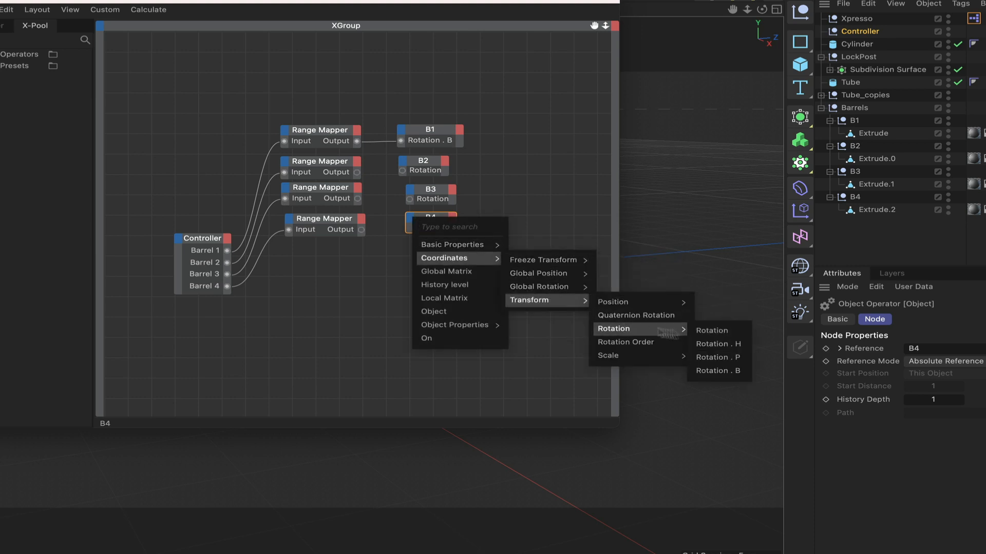
left_click(718, 371)
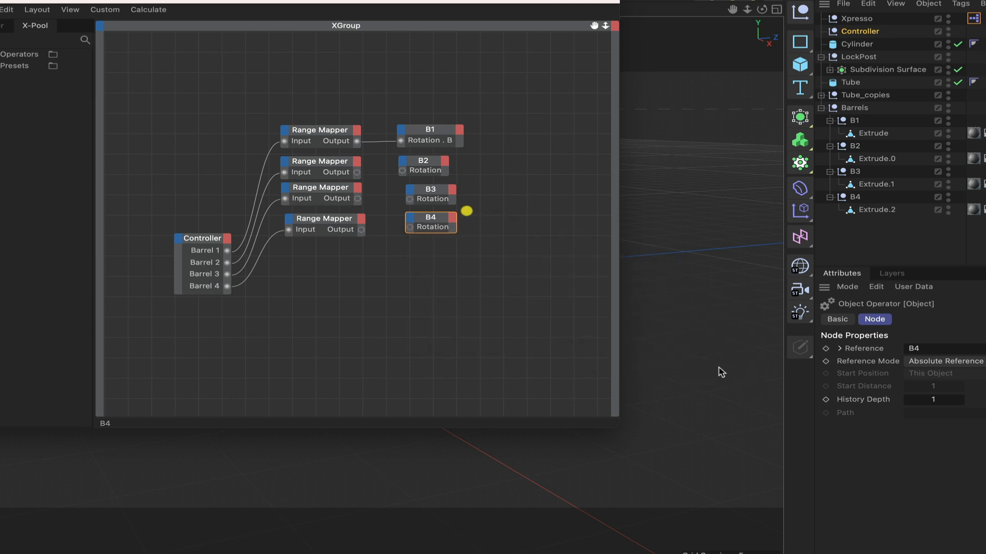
Expand the B2, B3 and B4 nodes and connect the copied Range Mappers' outputs to their Rotation . B inputs
double_click(427, 161)
double_click(430, 187)
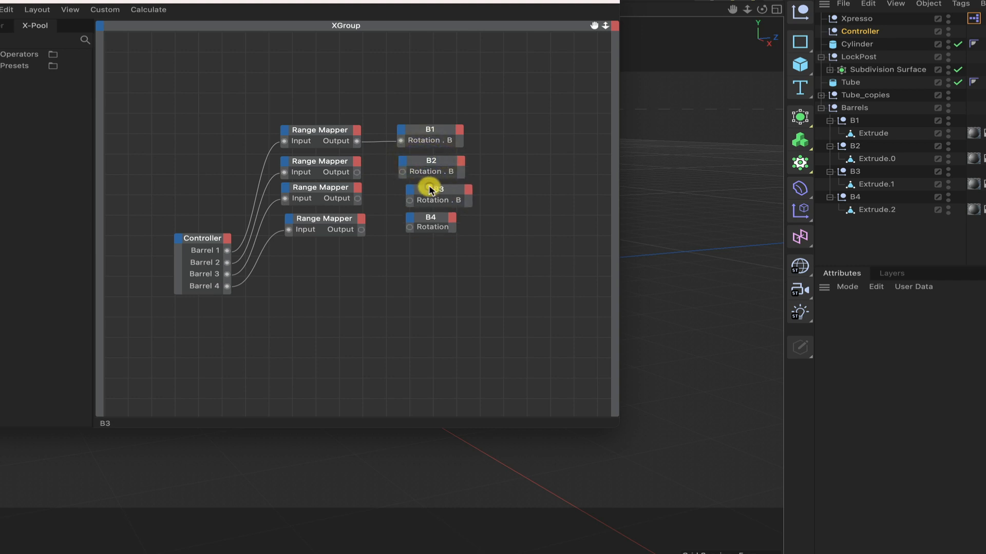
double_click(430, 215)
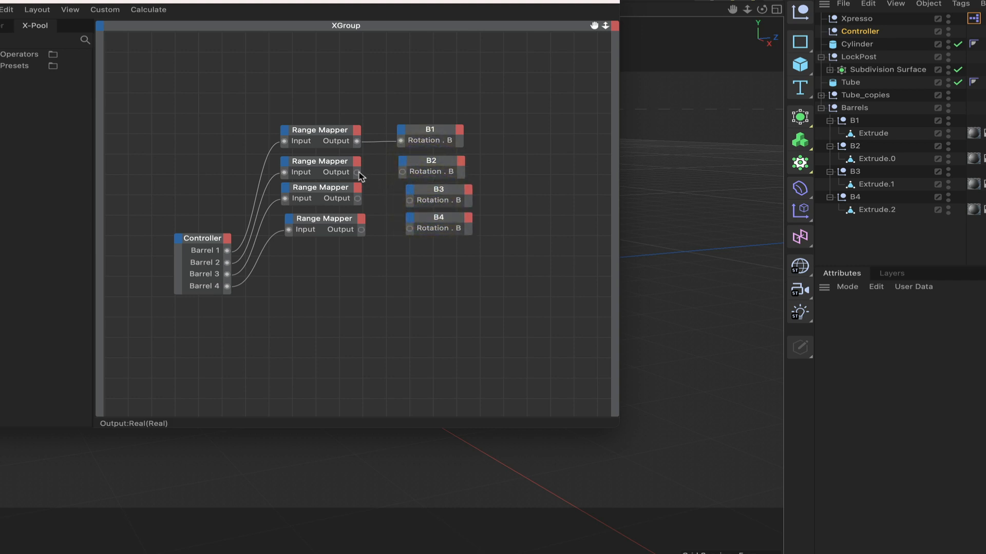
left_click_drag(403, 176, 402, 172)
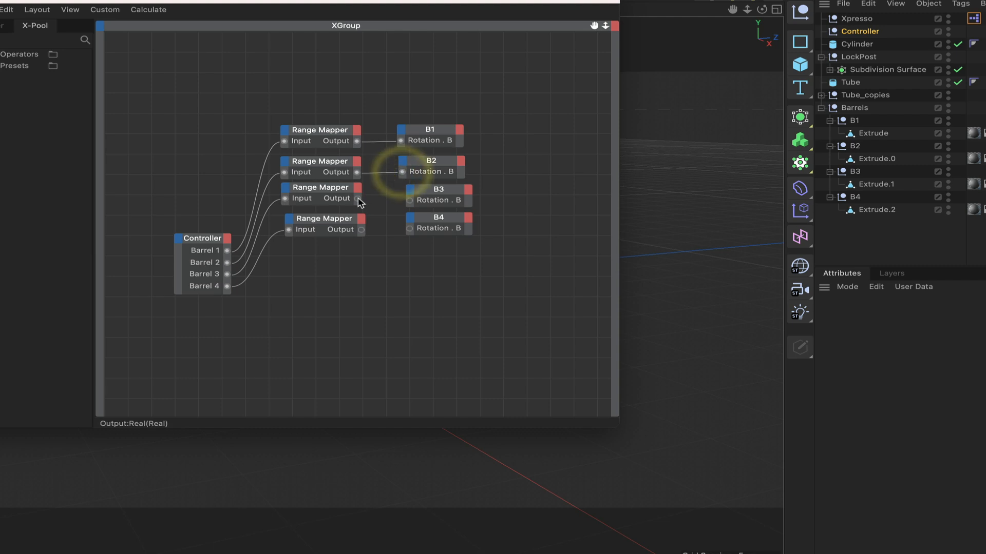
left_click_drag(358, 199, 410, 229)
Test the Controller's barrel sliders against the numbered barrels in the viewport
left_click_drag(512, 2, 171, 56)
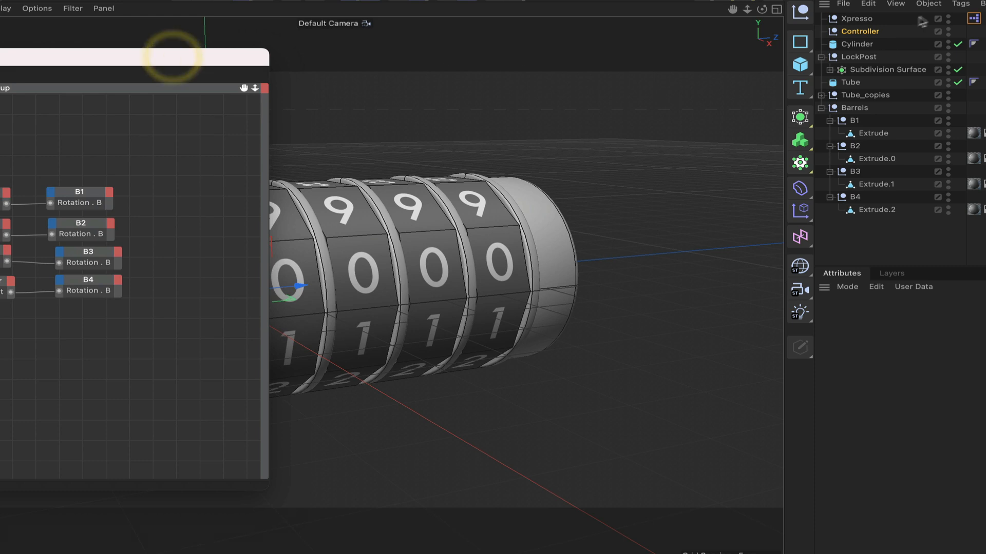
left_click(868, 31)
left_click_drag(958, 503, 907, 546)
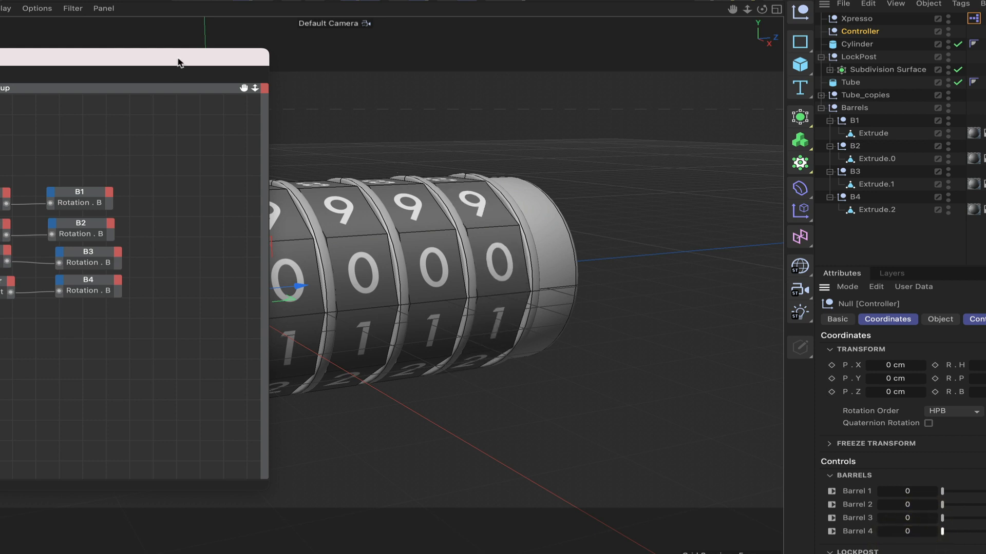
left_click_drag(178, 63, 595, 0)
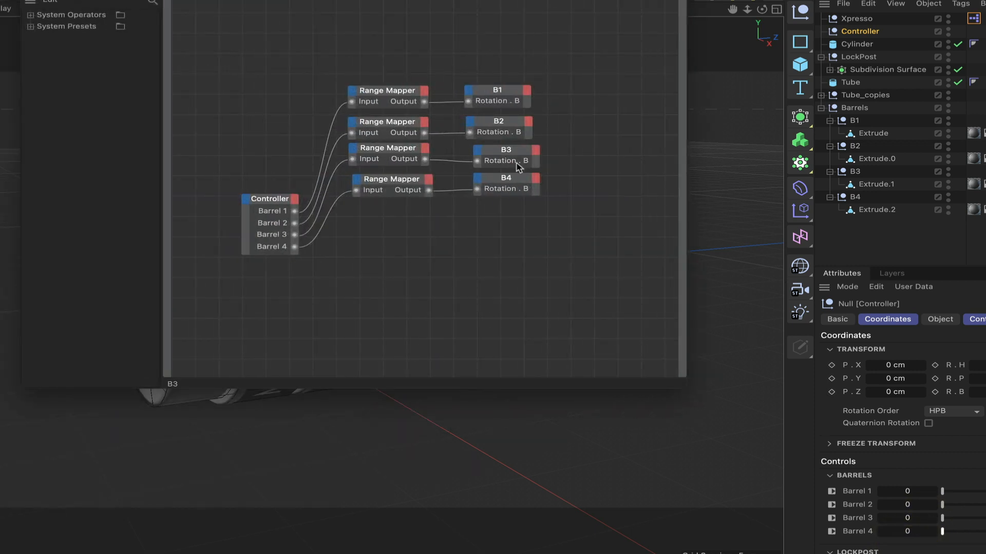
Nudge the B3 node into line with its neighbours and add a Compare logic node below the Range Mappers
left_click(510, 181)
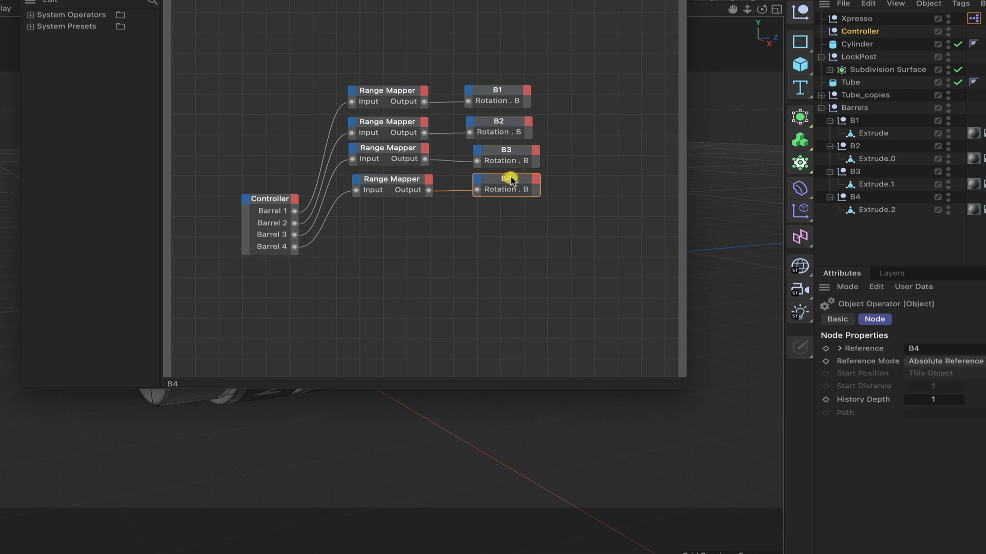
left_click(506, 150)
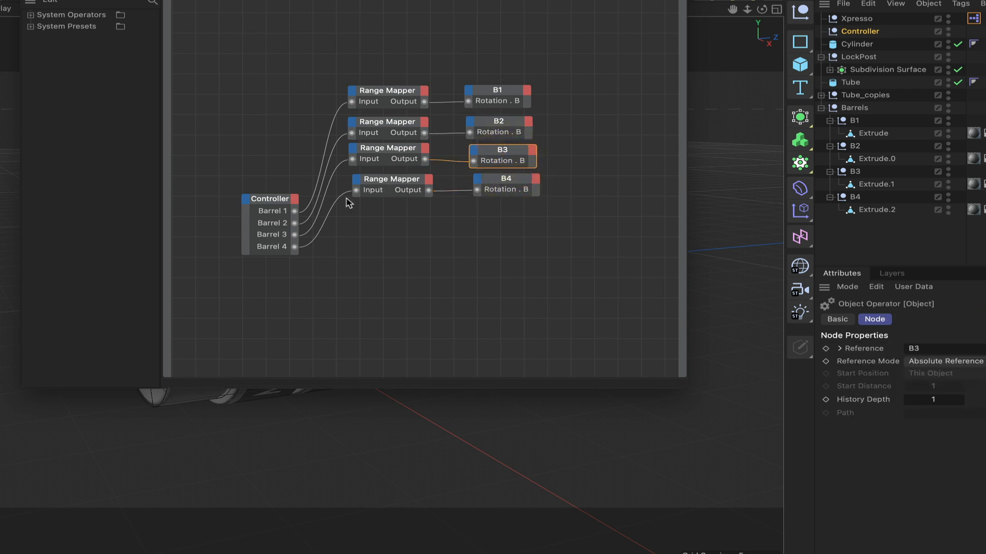
right_click(360, 269)
mouse_move(395, 294)
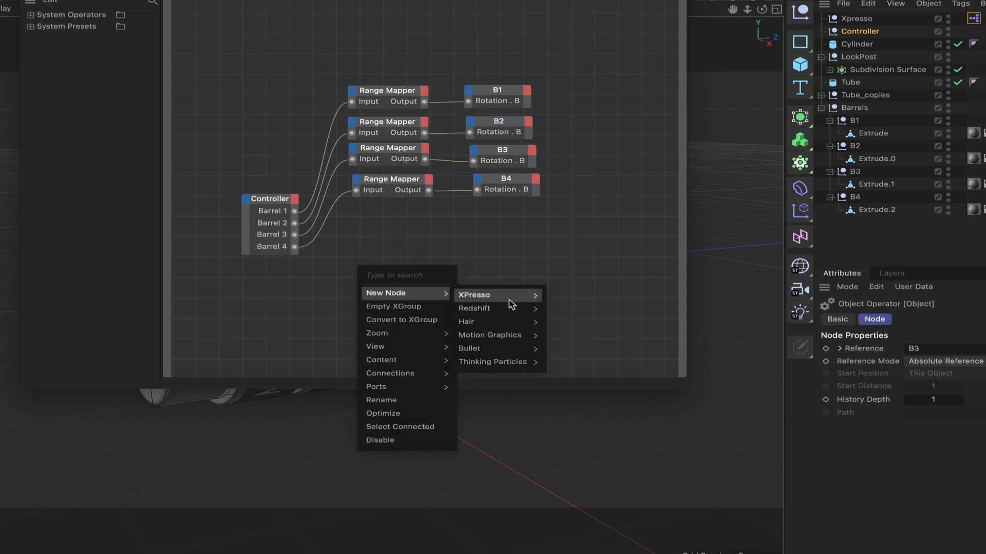
mouse_move(508, 297)
mouse_move(565, 364)
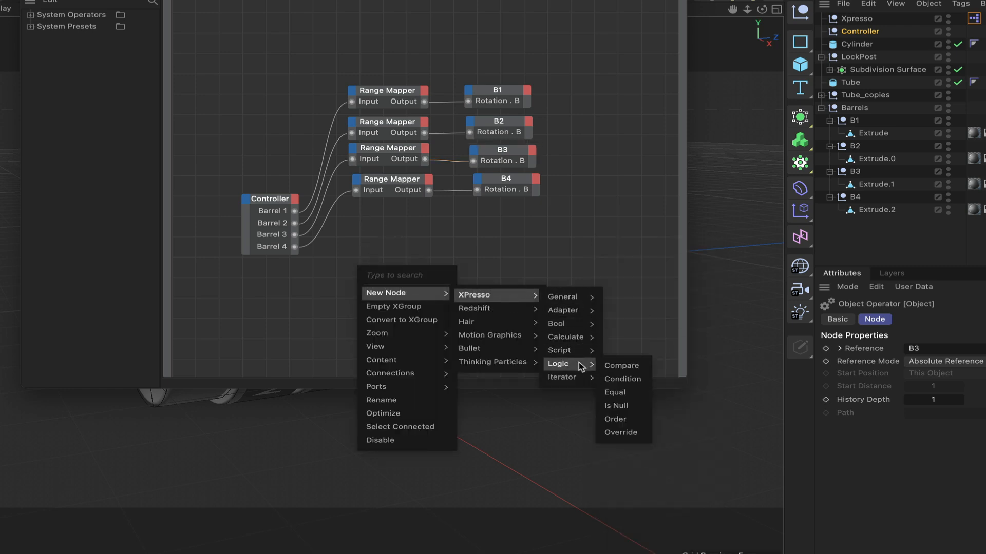
left_click(636, 365)
Duplicate the Compare node three times and stack the copies beneath it in a column in the enlarged editor
left_click_drag(381, 255, 424, 291)
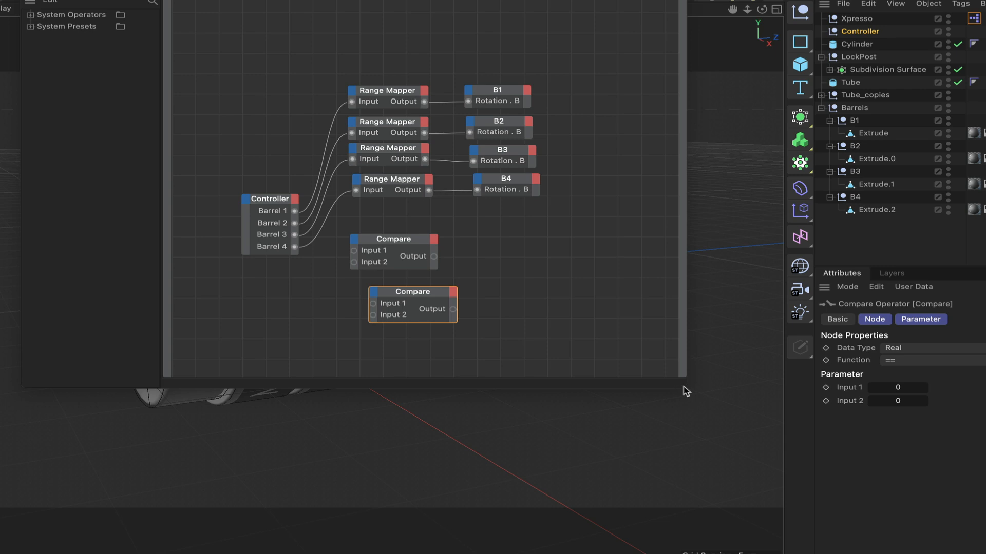
left_click_drag(683, 391, 706, 547)
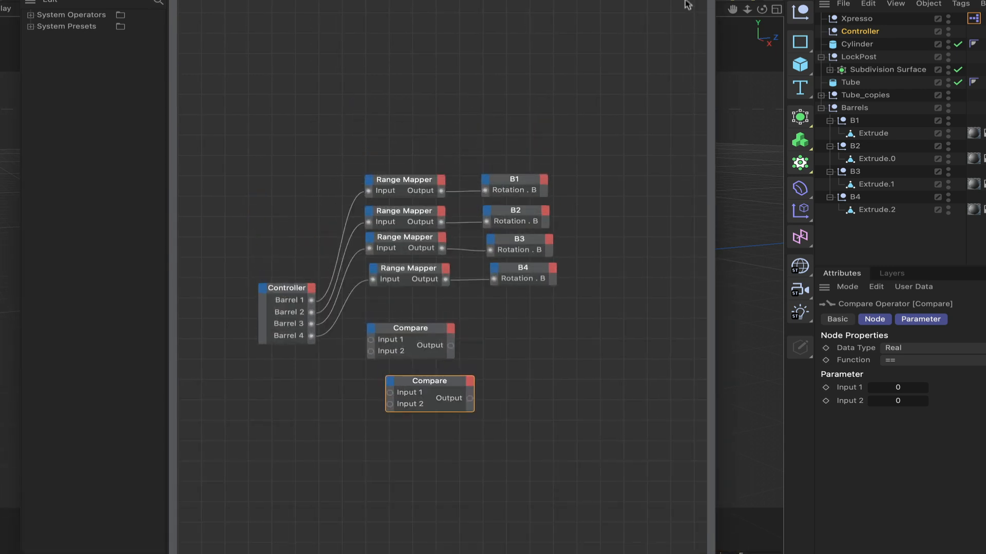
middle_click_drag(441, 307, 385, 146)
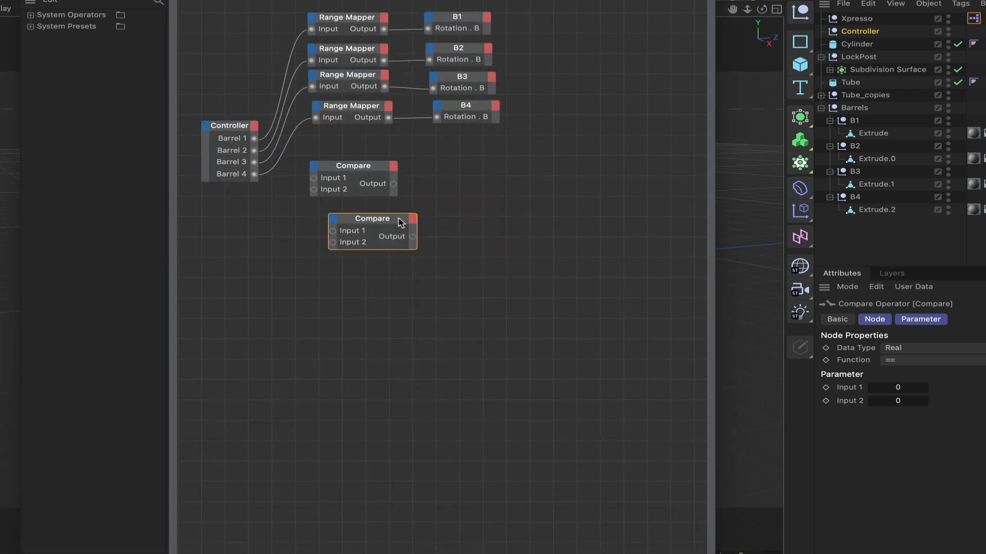
left_click_drag(389, 220, 367, 322)
left_click(369, 322)
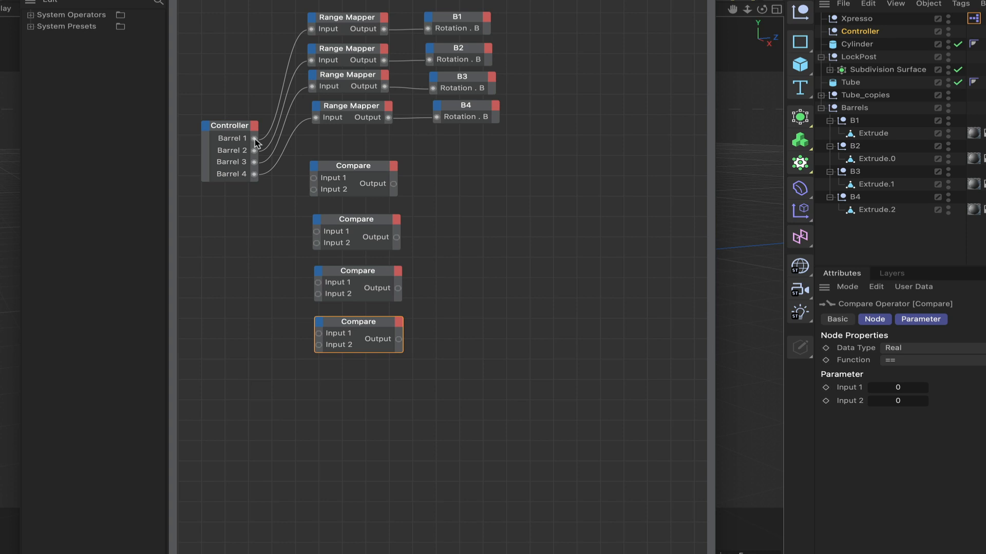
Connect the Controller's Barrel 1, Barrel 2, Barrel 3 and Barrel 4 outputs to Input 1 of the four Compare nodes in order
left_click_drag(275, 158, 314, 178)
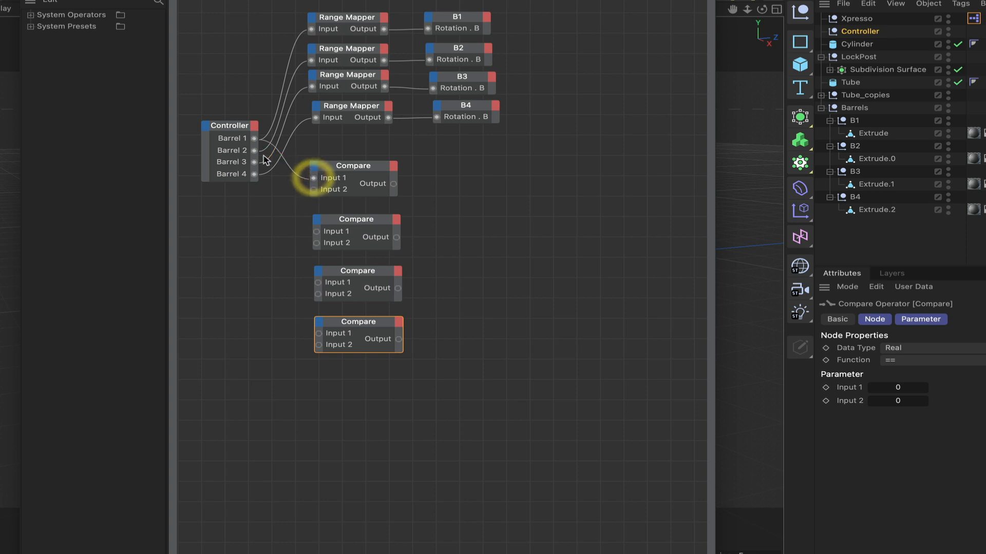
left_click_drag(255, 152, 316, 232)
left_click_drag(254, 162, 318, 282)
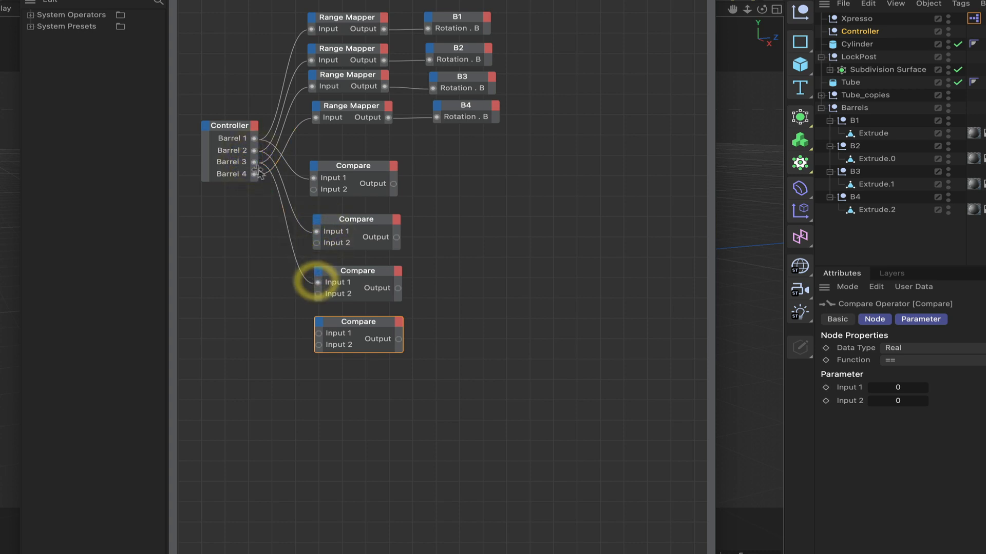
left_click_drag(255, 175, 318, 334)
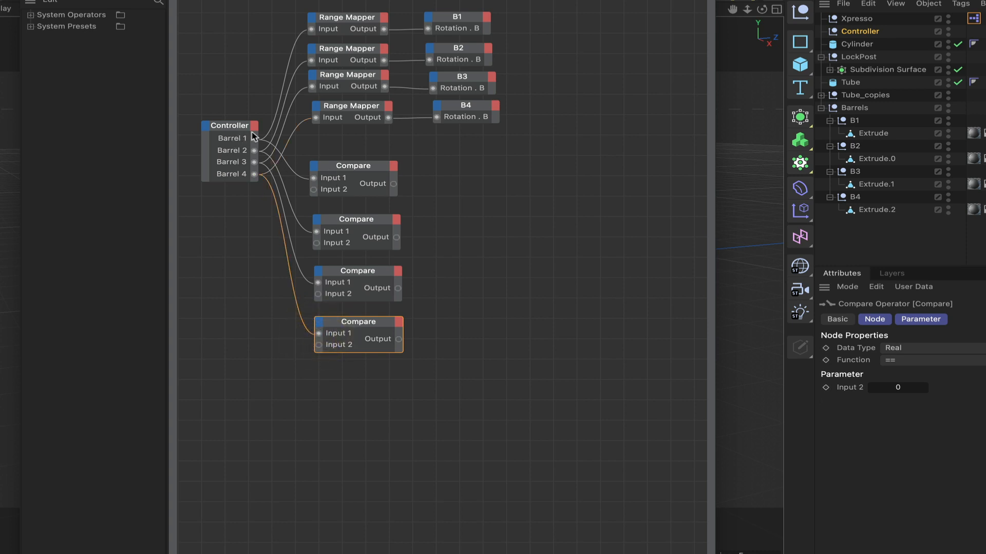
Set Input 2 of the Barrel 1 Compare node to 1 and of the Barrel 2 Compare node to 8
left_click_drag(517, 1, 32, 15)
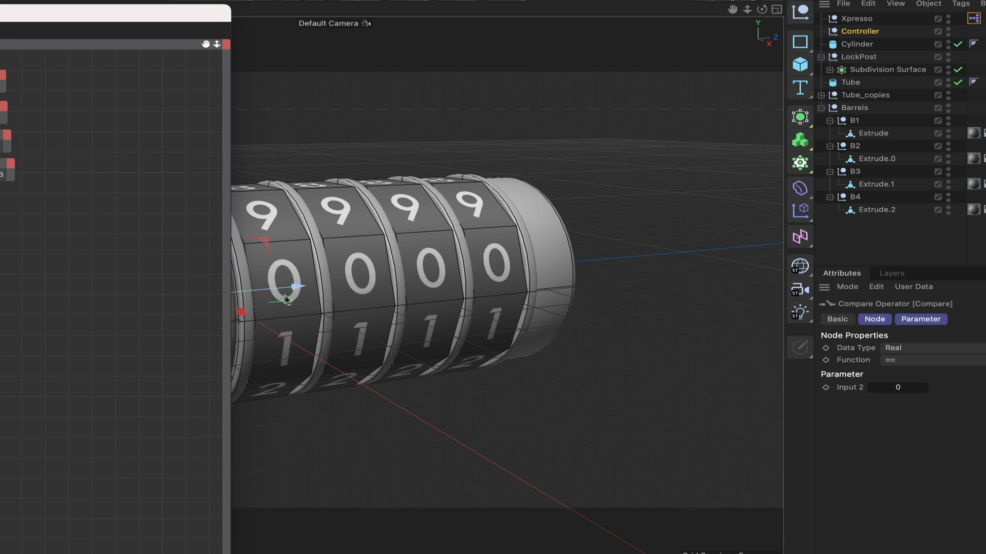
left_click_drag(177, 12, 479, 0)
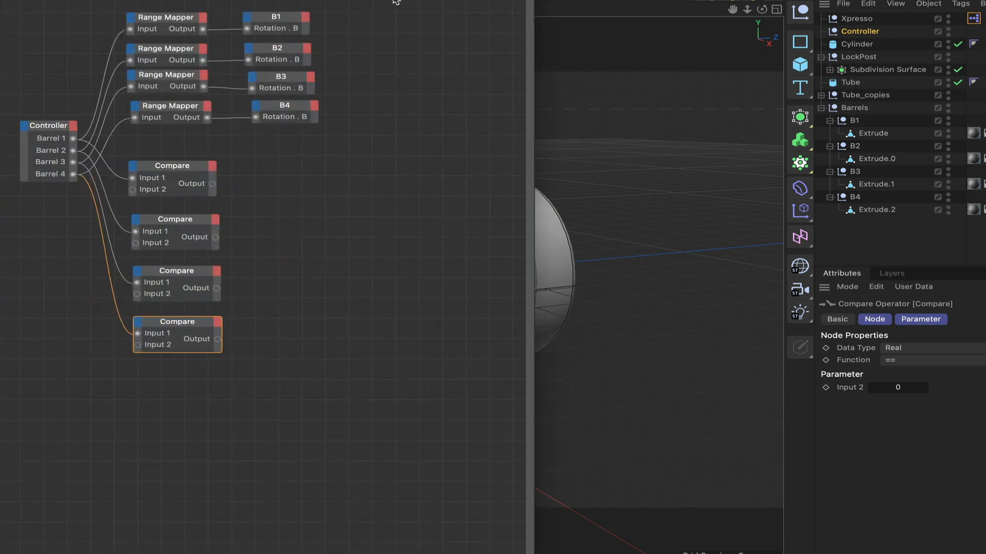
left_click(193, 163)
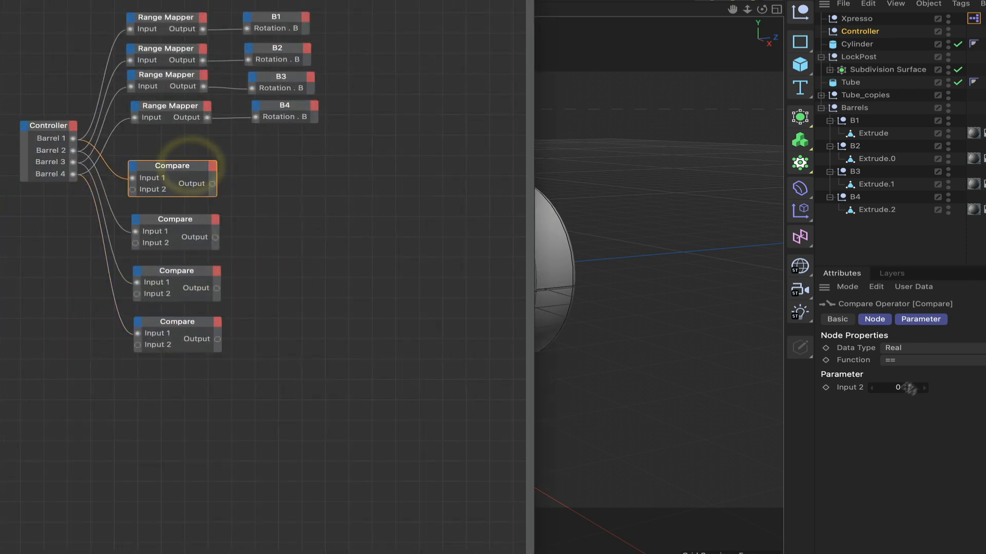
left_click(924, 389)
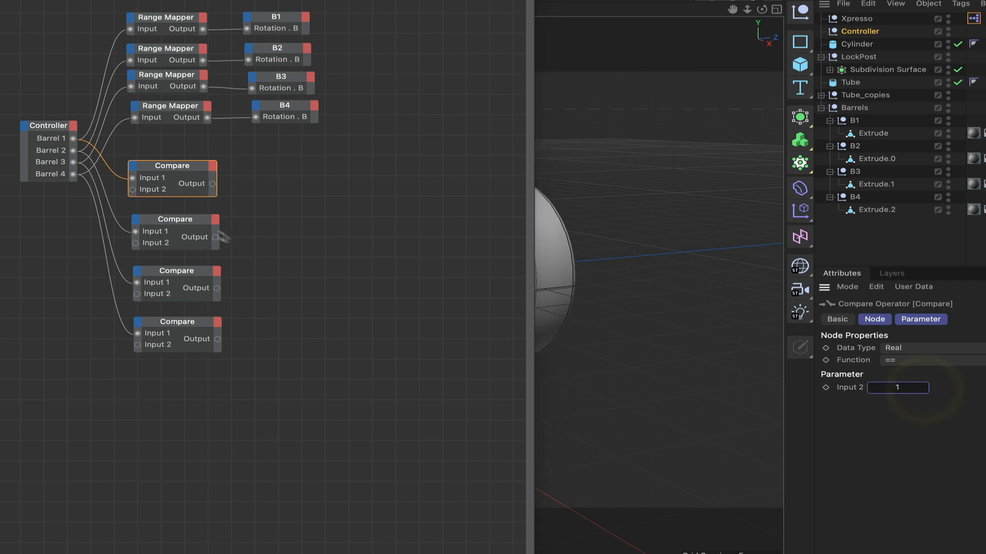
left_click(177, 226)
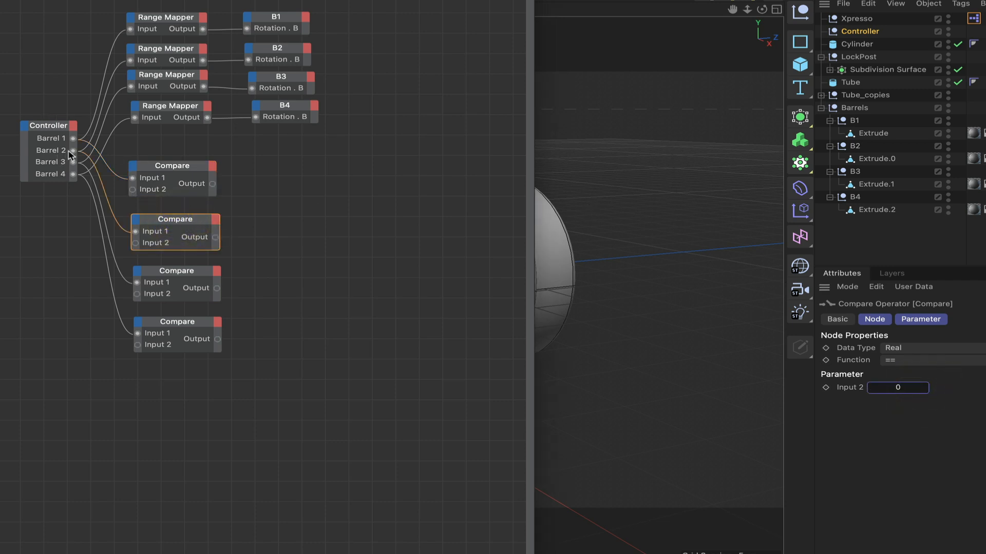
left_click(899, 388)
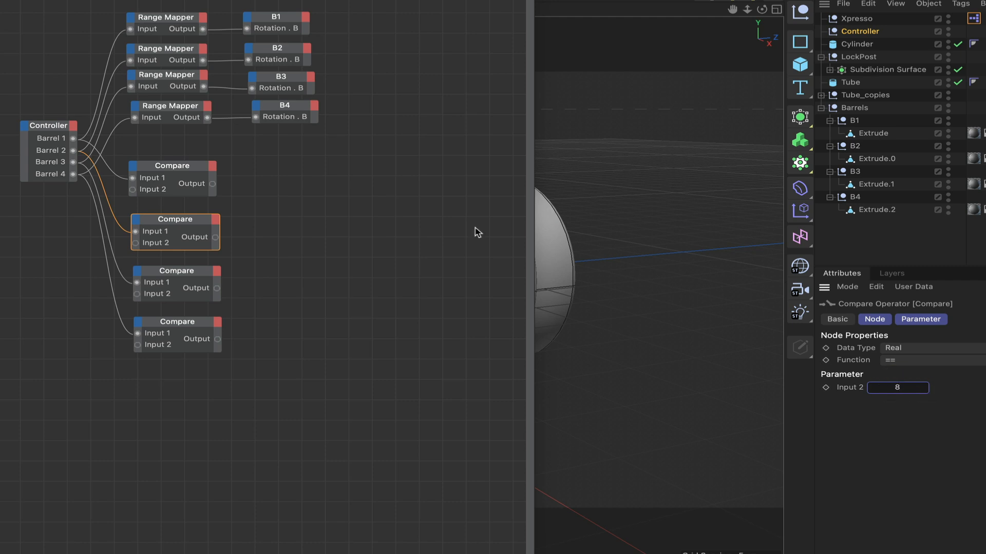
Set Input 2 to 5 for the Barrel 3 Compare node and 3 for Barrel 4's, and align the first Compare node with the column
left_click(167, 277)
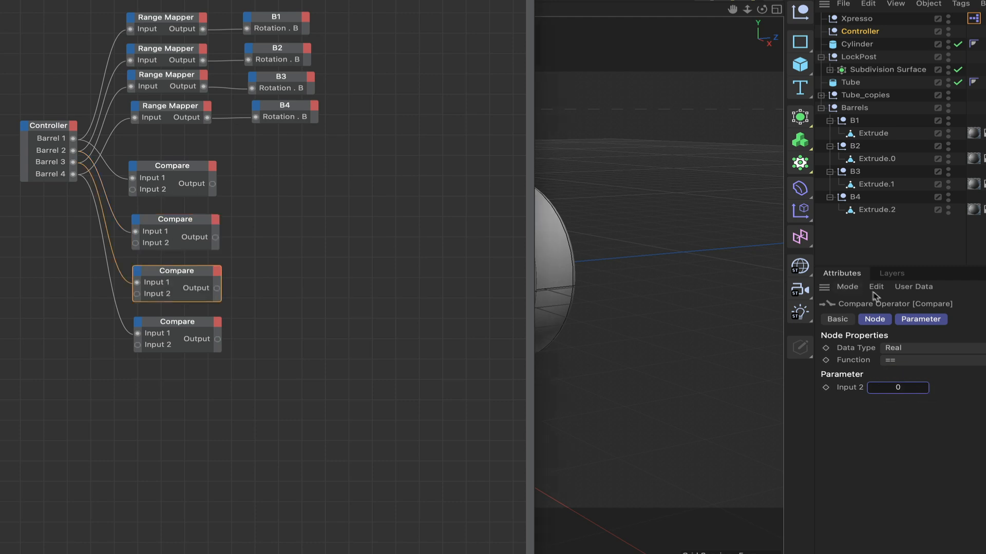
left_click(900, 388)
key("BackSpace")
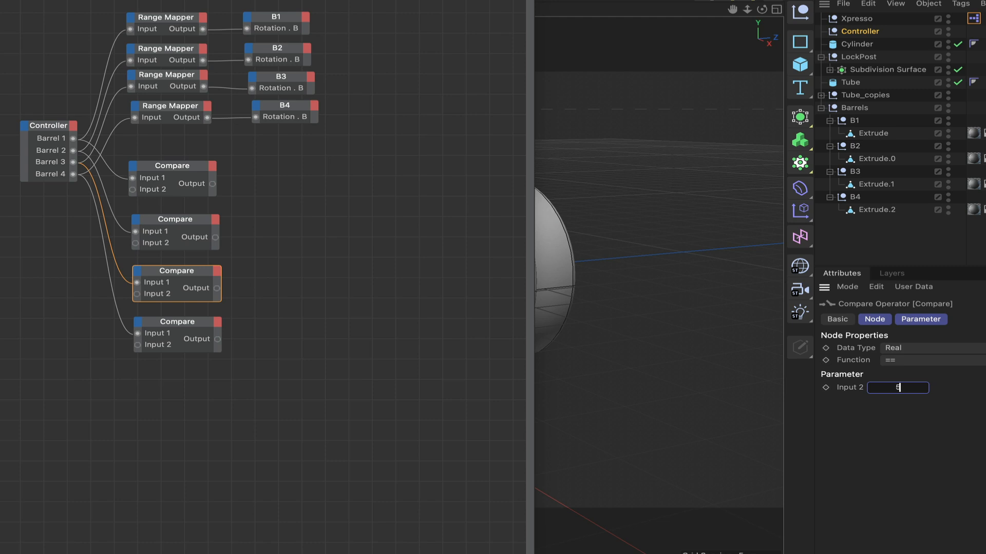
left_click(179, 328)
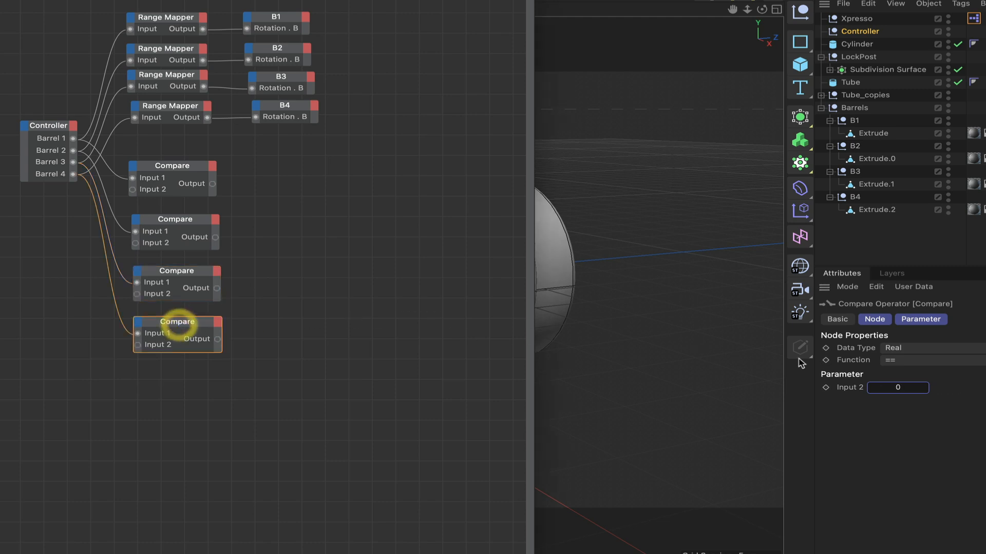
left_click(895, 386)
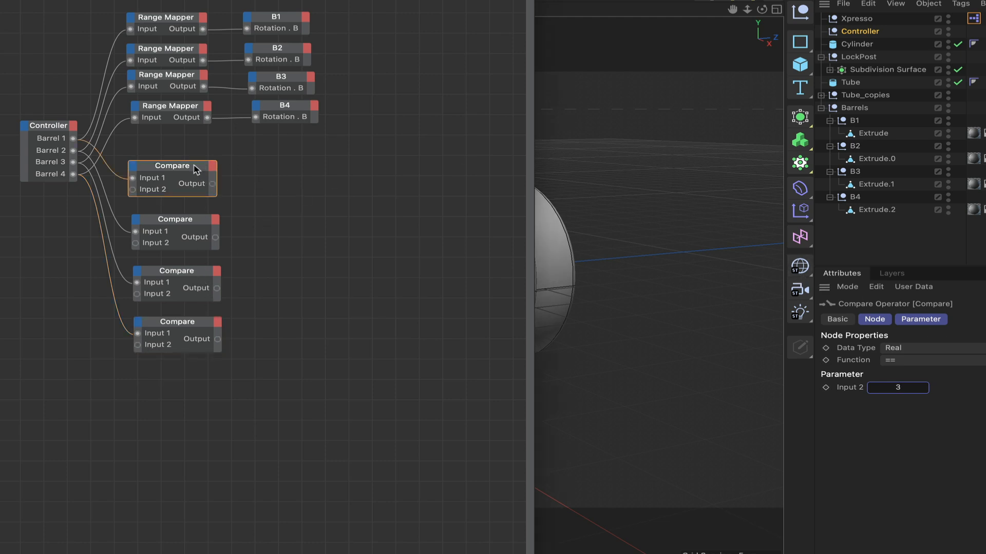
left_click_drag(197, 166, 201, 164)
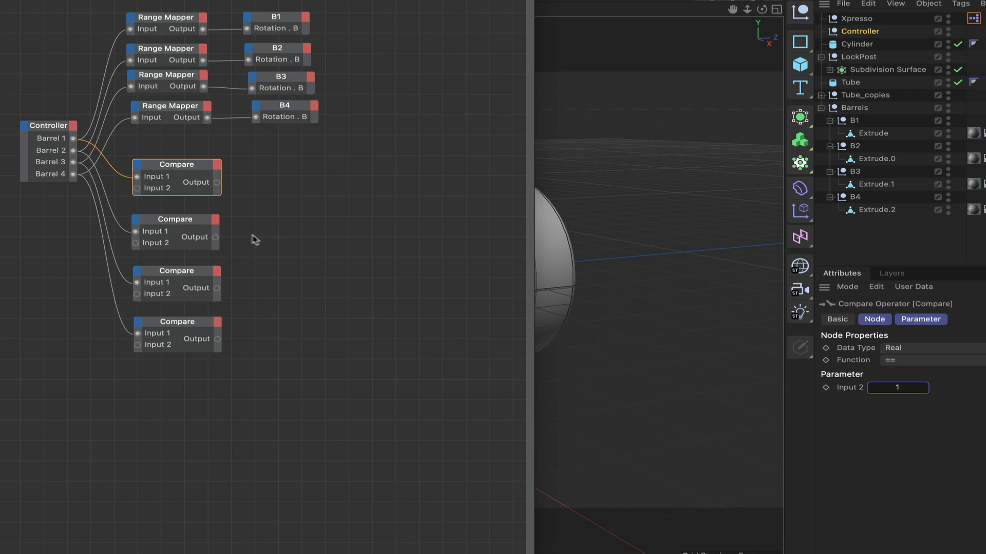
Add a Boole node to the XPresso graph and place it beside the column of Compare nodes
right_click(282, 234)
mouse_move(308, 258)
mouse_move(406, 261)
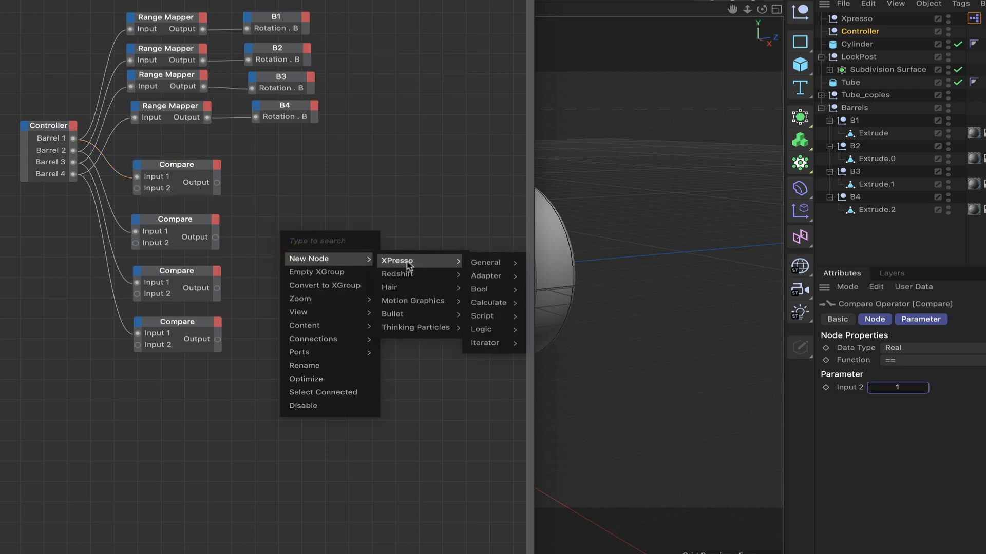
mouse_move(478, 289)
left_click(539, 289)
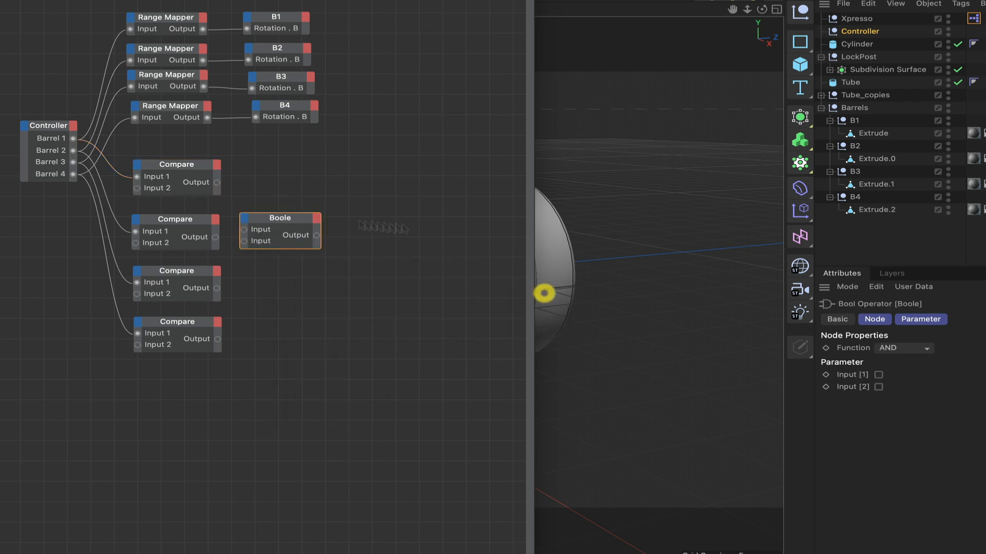
left_click_drag(279, 222, 315, 222)
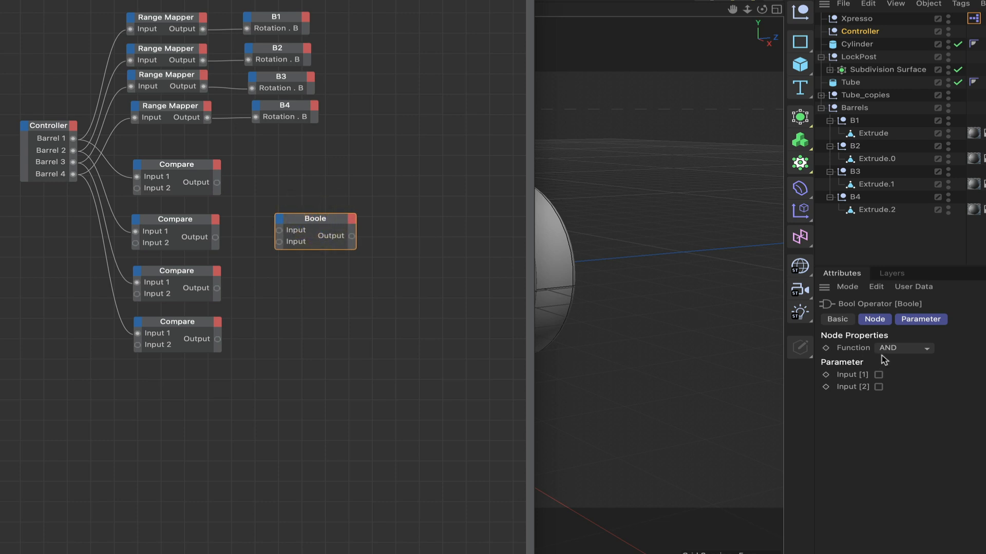
Add two more Input ports to the Boole node, expand it to show all four, and reposition it
left_click(280, 222)
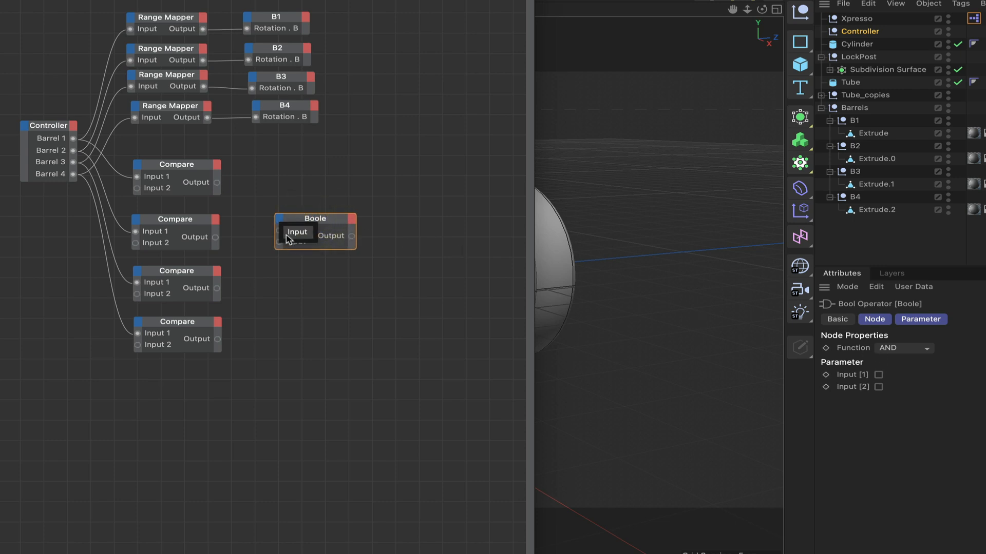
left_click(286, 236)
left_click(278, 222)
left_click(285, 232)
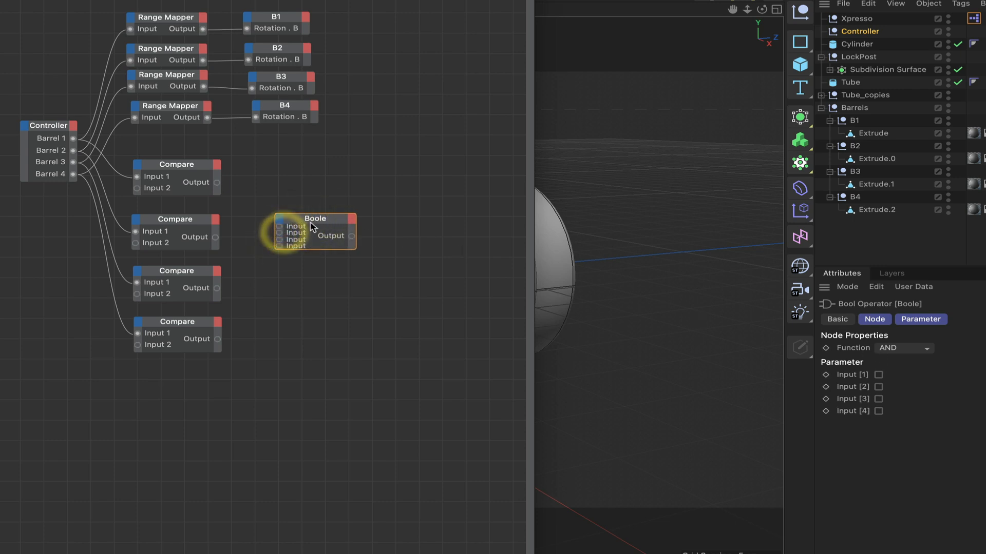
left_click(313, 221)
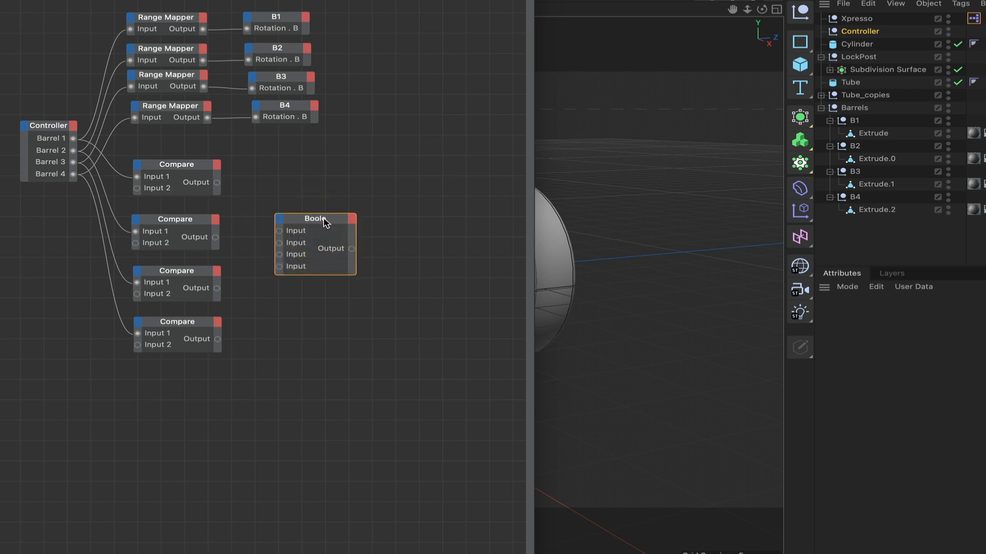
left_click_drag(324, 223, 334, 237)
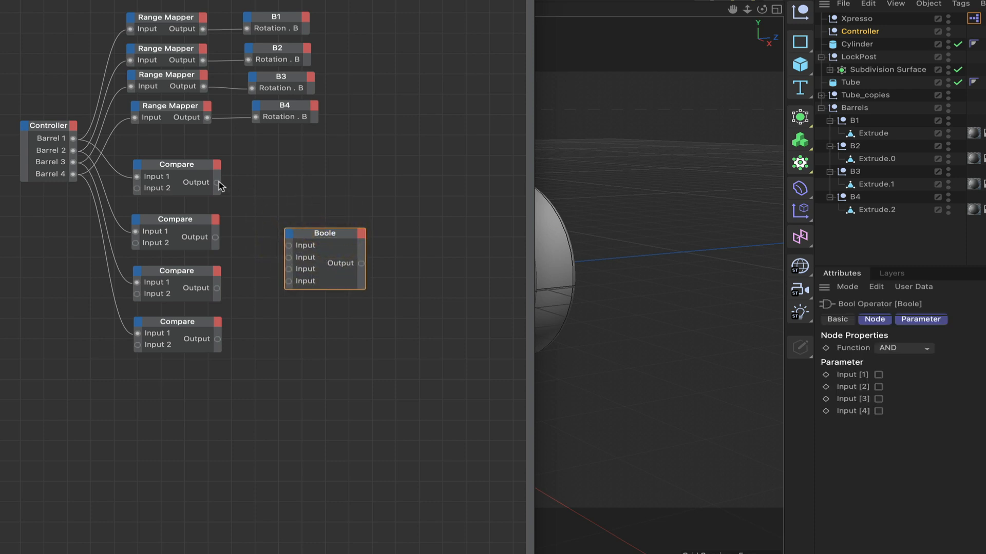
Connect the outputs of the four Compare nodes to the Boole node's four inputs in order
left_click_drag(217, 183, 289, 245)
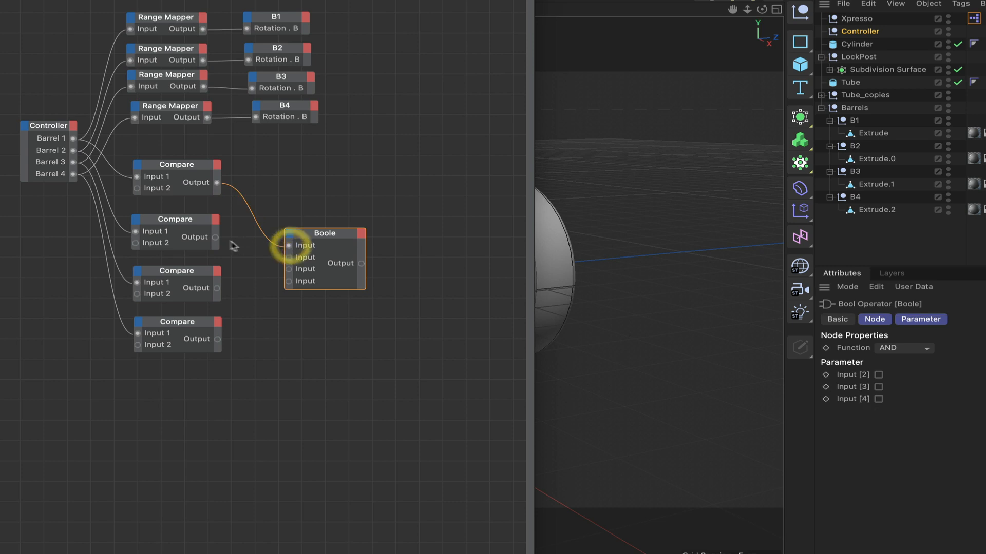
left_click_drag(215, 237, 289, 257)
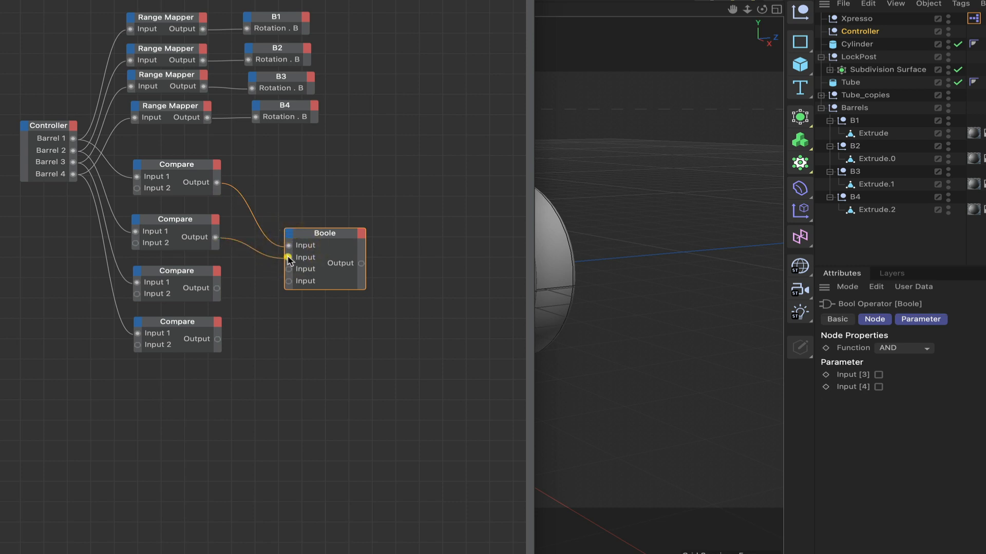
left_click_drag(216, 288, 288, 269)
left_click_drag(218, 339, 288, 281)
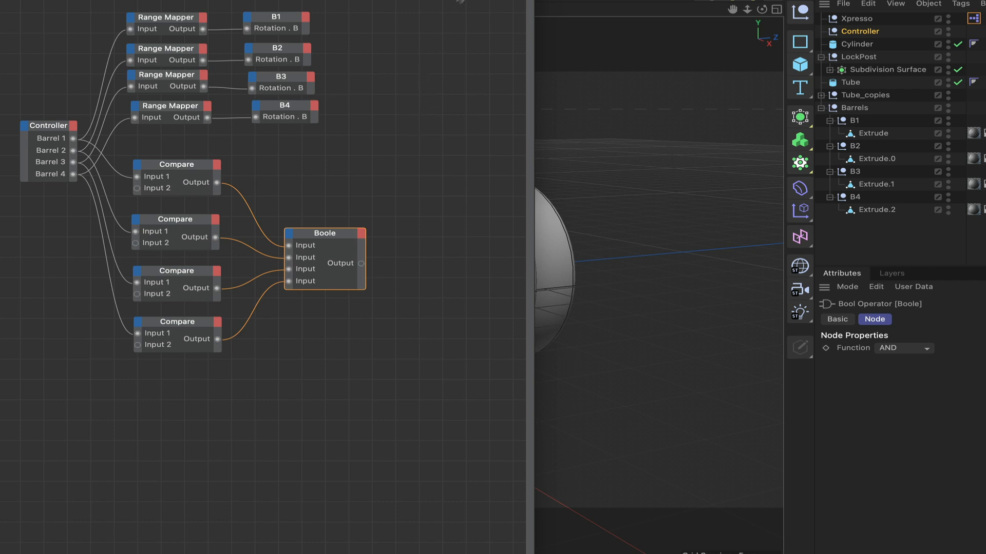
Try feeding the Boole output into Input 1 of a duplicated Compare node, and delete the duplicate
middle_click_drag(355, 137, 313, 137, "alt")
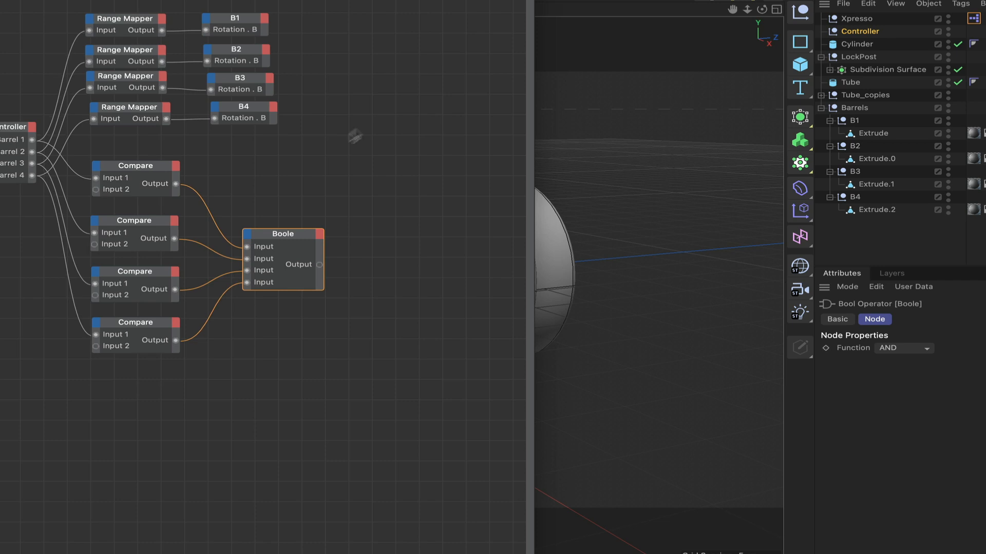
left_click_drag(146, 170, 424, 264, "ctrl")
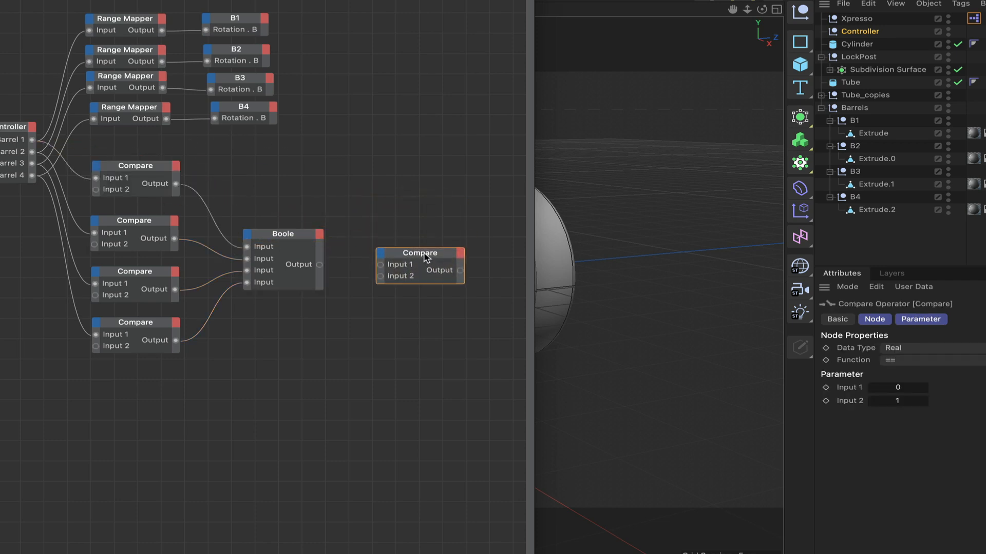
left_click(422, 255)
left_click_drag(320, 266, 380, 264)
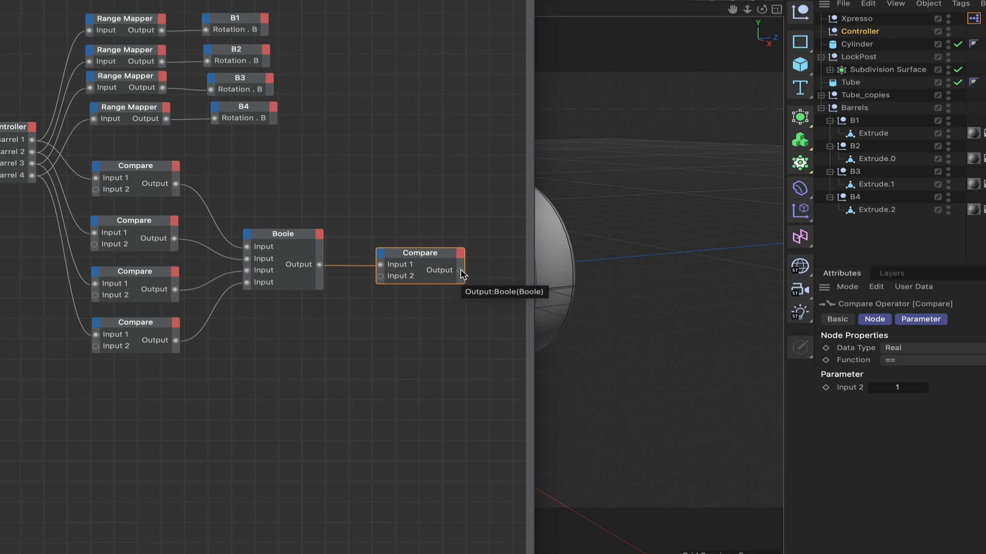
left_click_drag(438, 258, 424, 258)
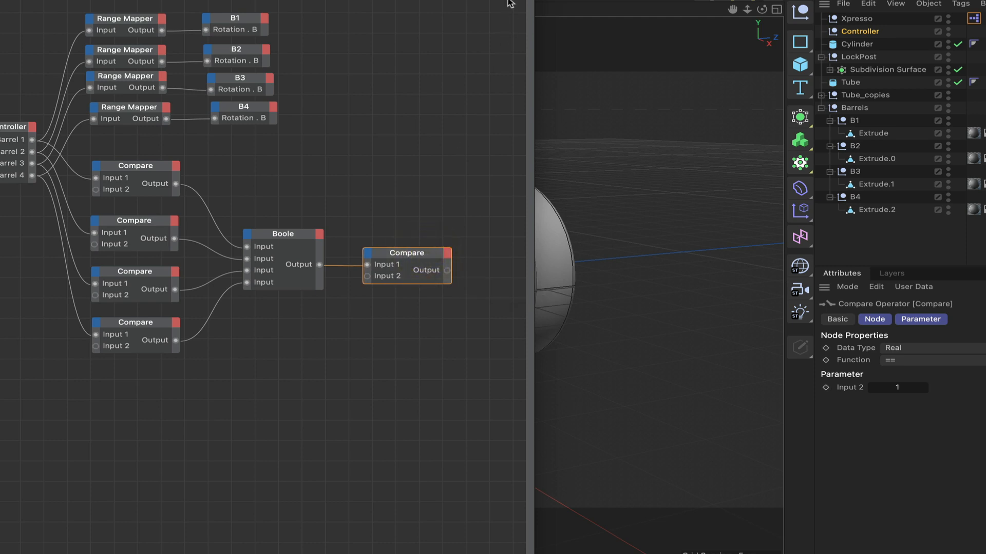
middle_click_drag(493, 290, 371, 299, "alt")
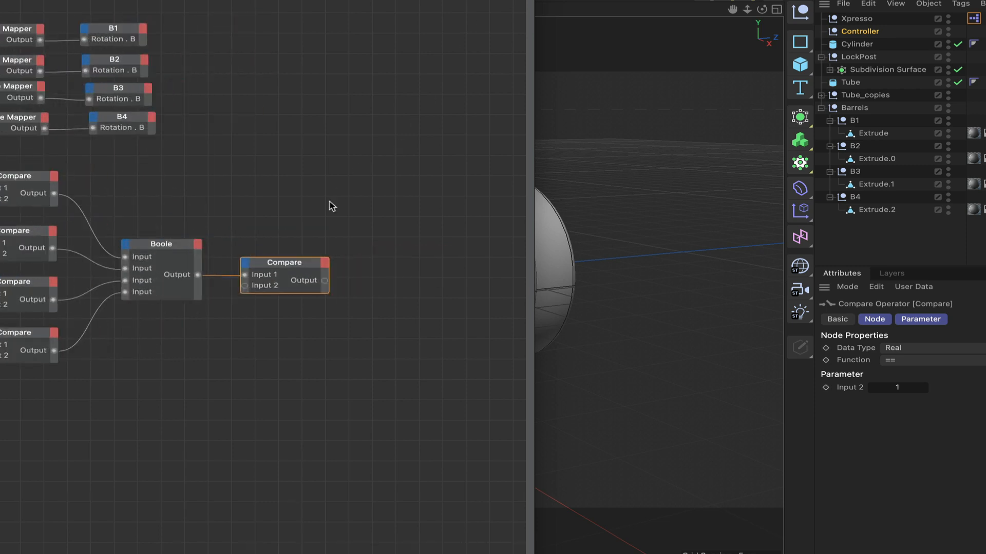
left_click(282, 262)
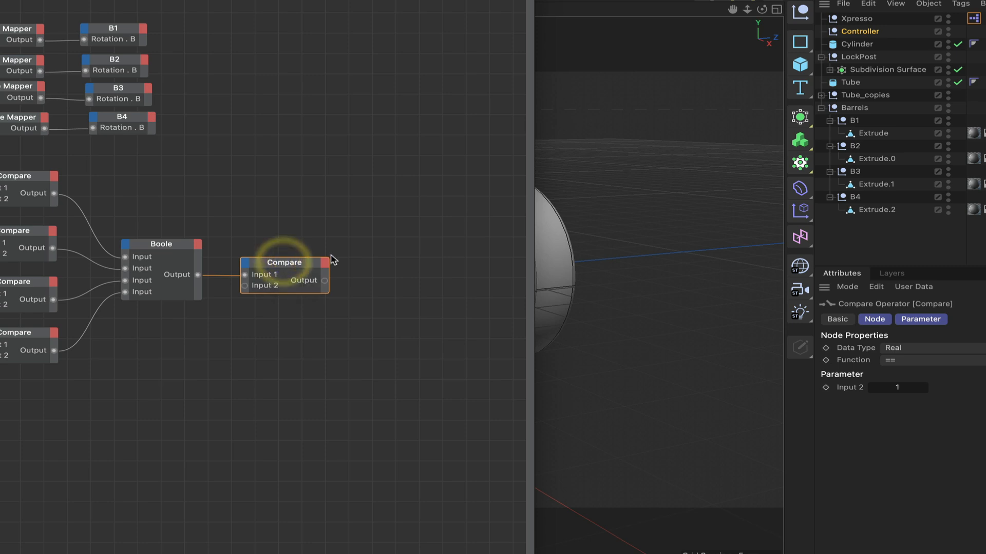
key("Delete")
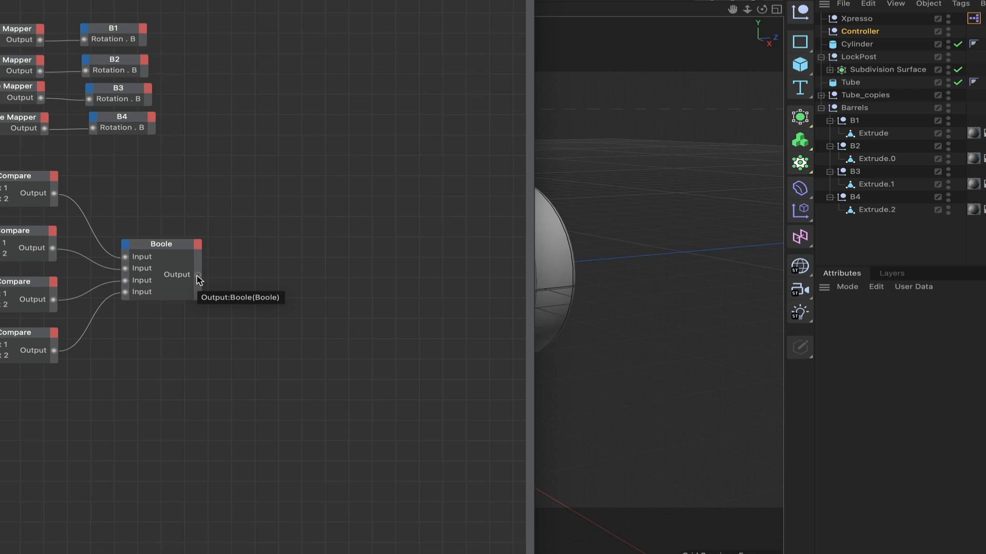
Add a Condition node from the XPresso Logic nodes and place it beside the Boole node
right_click(267, 195)
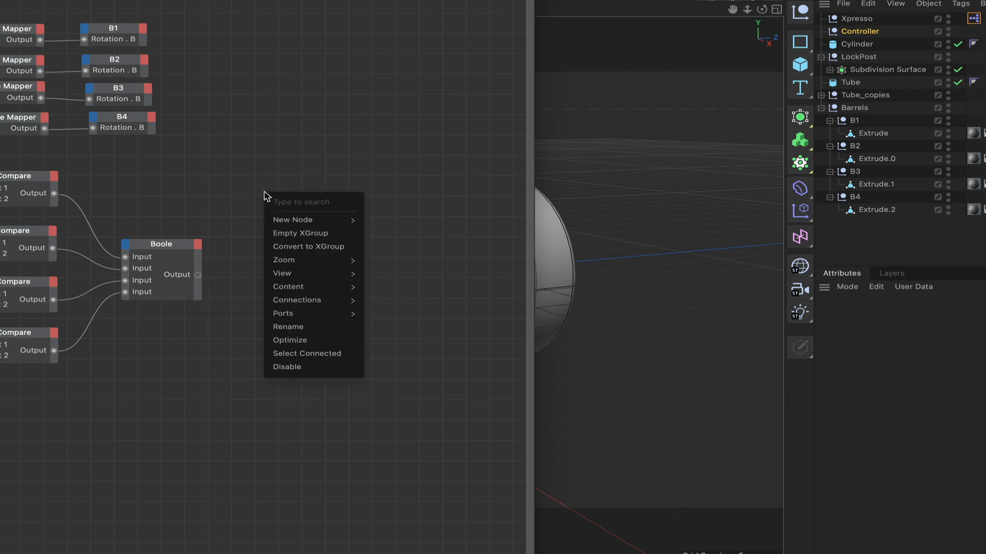
mouse_move(294, 219)
mouse_move(403, 222)
mouse_move(465, 225)
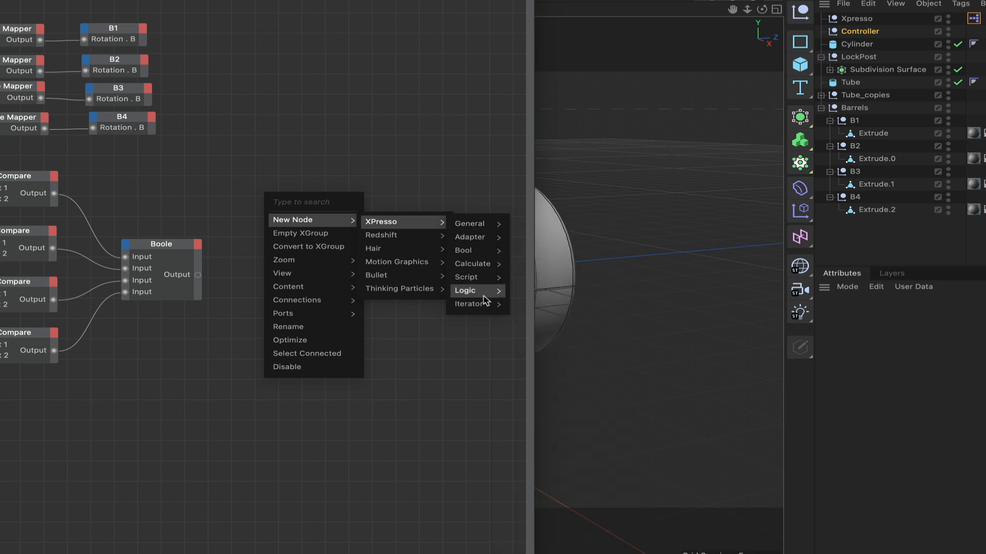
mouse_move(483, 292)
left_click(528, 307)
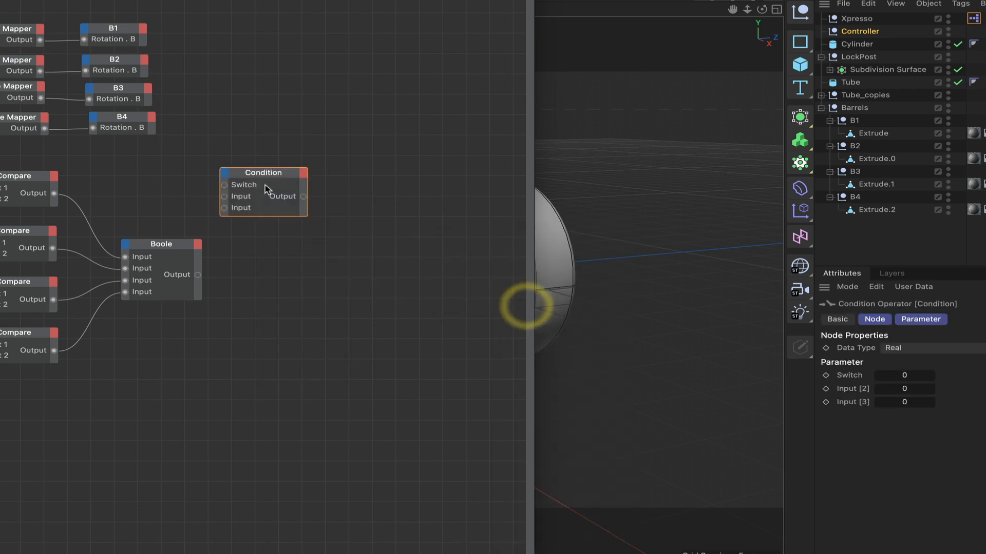
left_click_drag(267, 175, 319, 265)
Connect the Boole output to the Condition node's Switch and move the Condition node above the Boole node's level
left_click_drag(198, 275, 275, 275)
left_click_drag(337, 267, 346, 267)
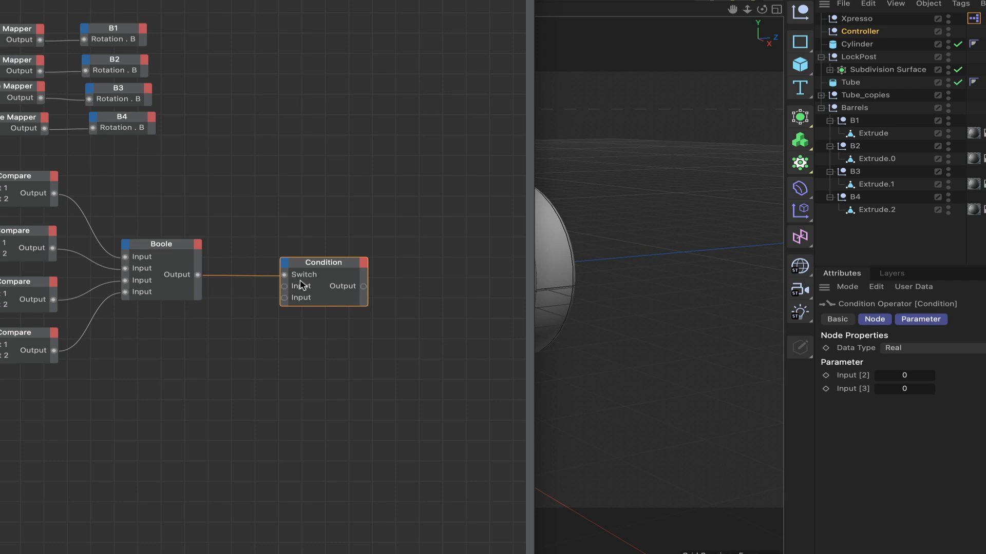
left_click_drag(328, 267, 326, 146)
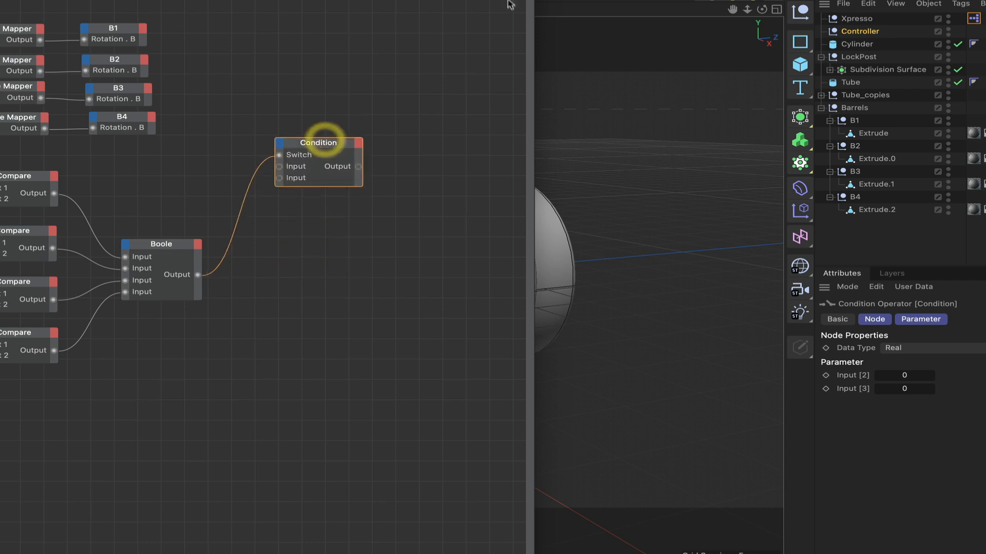
Add the Lockpost Open/Close control as an output port on the Controller node
middle_click_drag(326, 146, 457, 196, "alt")
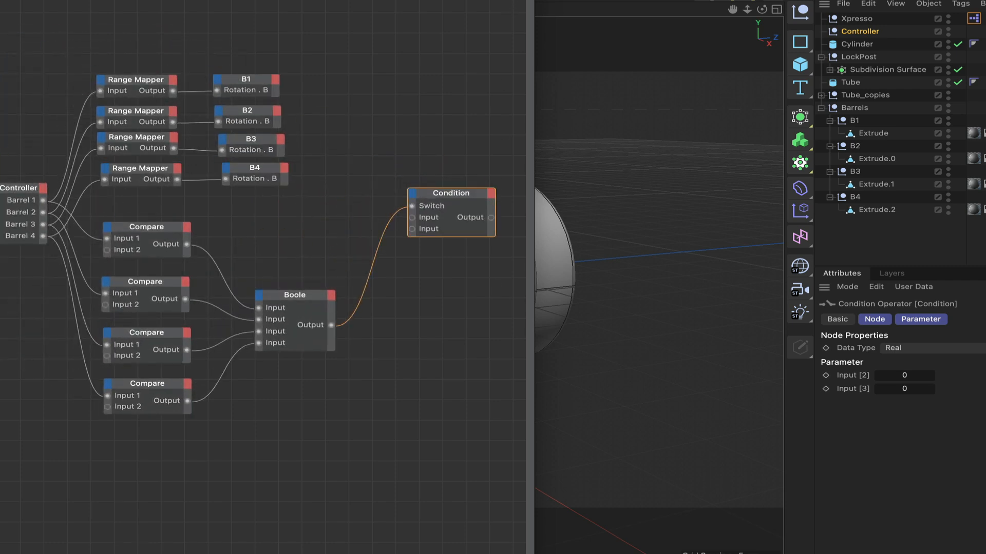
middle_click_drag(98, 164, 101, 163, "alt")
left_click(48, 187)
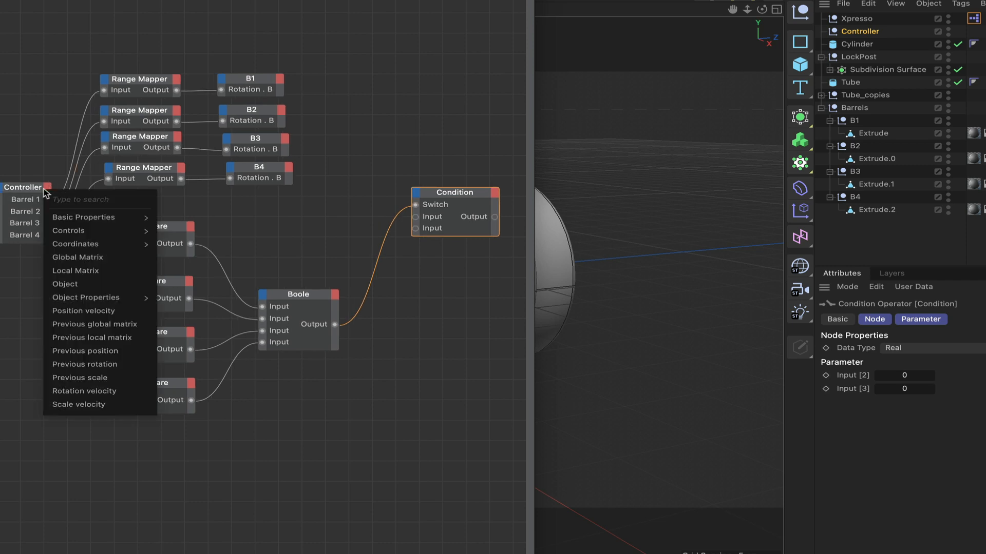
mouse_move(64, 231)
mouse_move(200, 246)
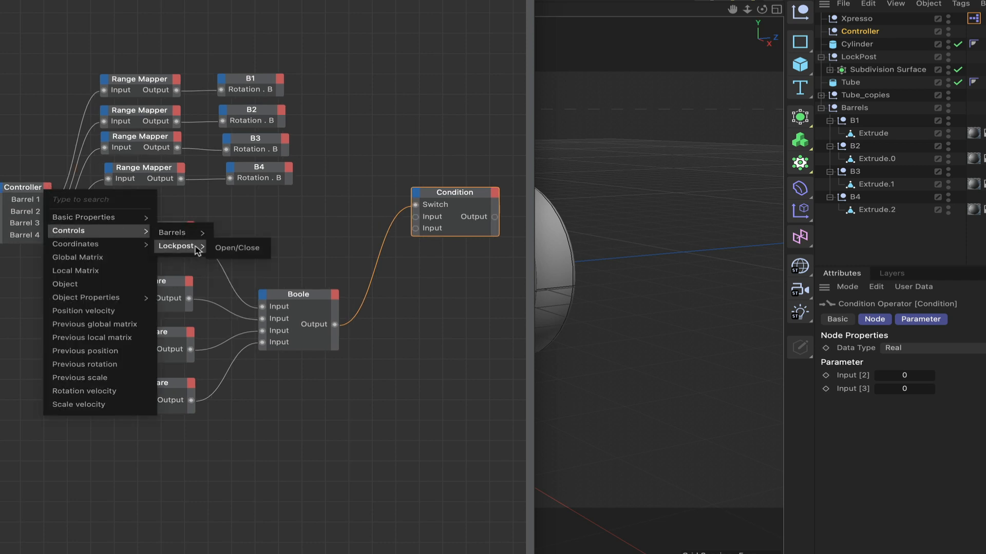
left_click(233, 248)
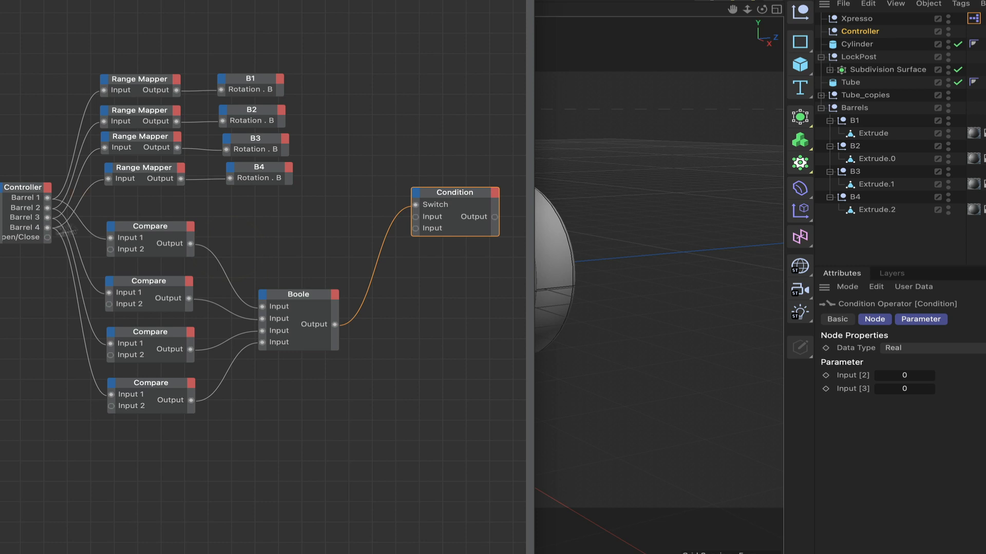
Move the Compare and Boole nodes down to clear space and connect the Controller's Open/Close output to the Condition node's last Input
left_click_drag(165, 208, 296, 383)
left_click_drag(182, 231, 181, 272)
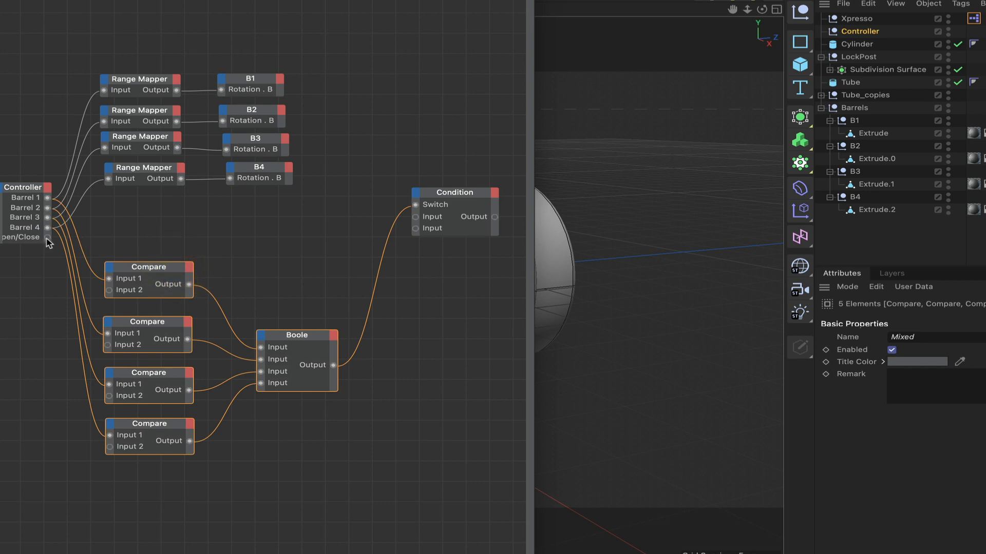
left_click_drag(48, 238, 416, 228)
left_click_drag(473, 198, 472, 208)
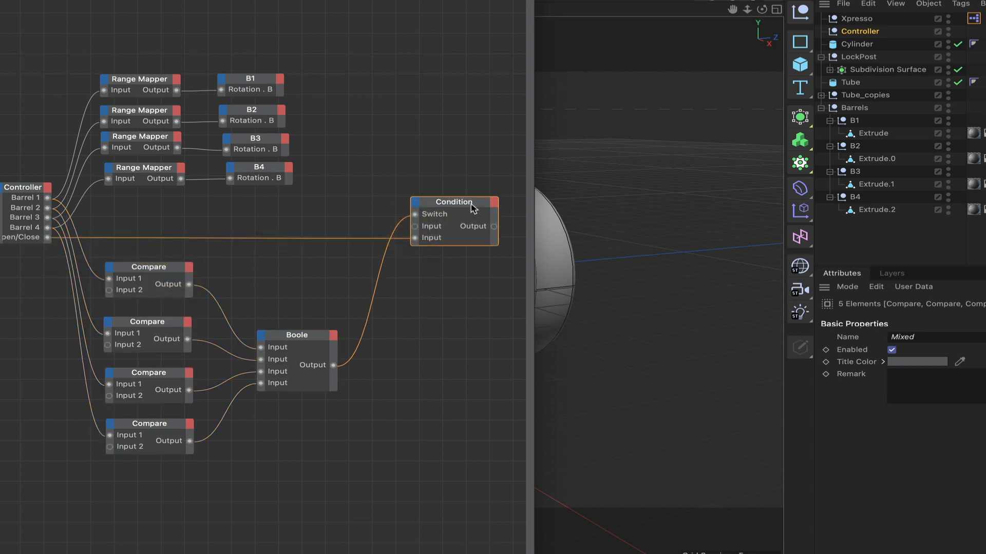
left_click(472, 208)
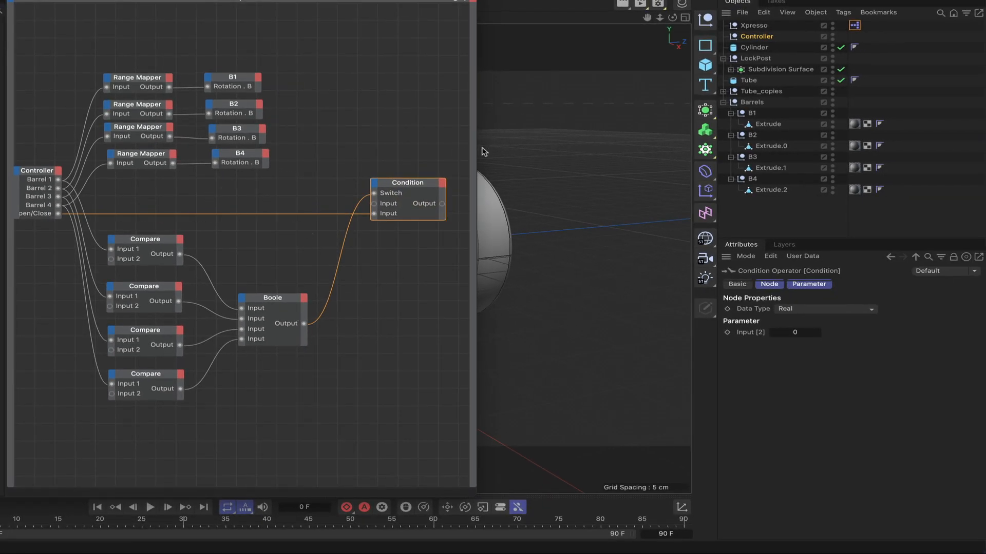
left_click(757, 36)
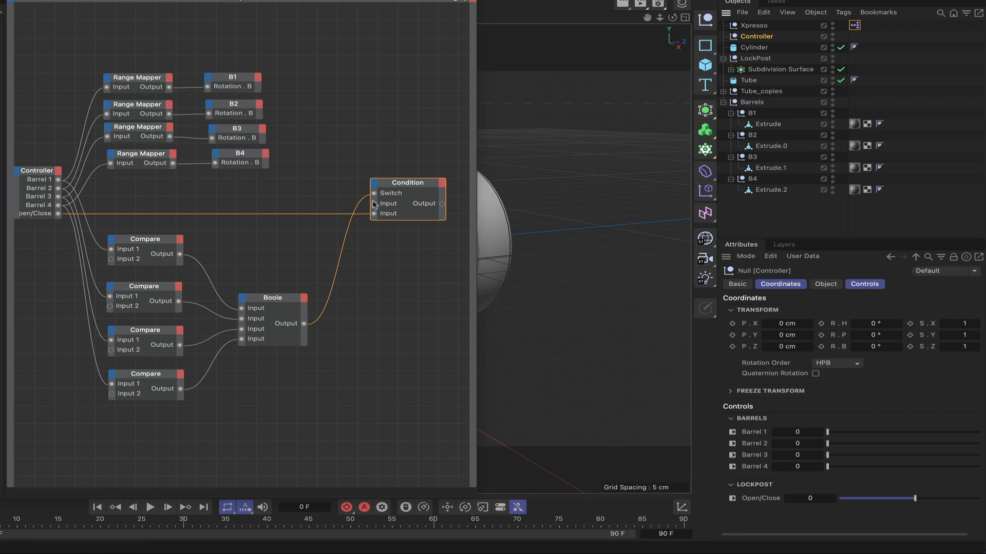
left_click(400, 191)
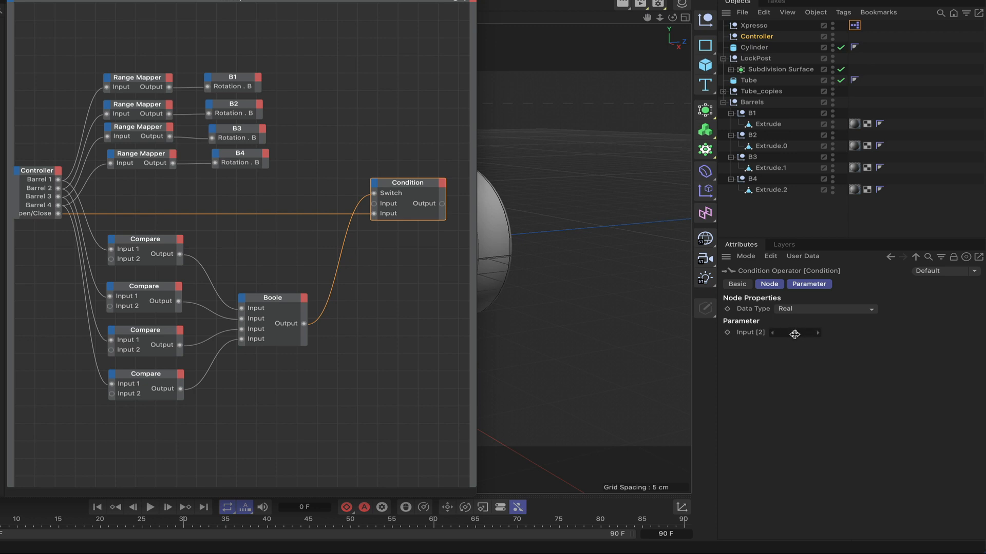
Add the LockPost's Subdivision Surface as a node beside the Condition node and give it a Position . Z input port
left_click_drag(455, 2, 298, 0)
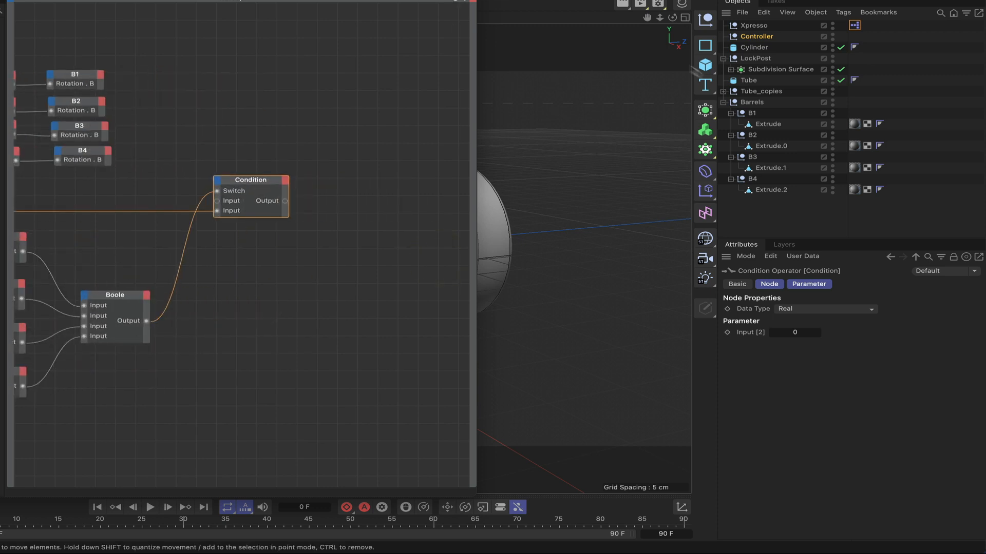
left_click(765, 72)
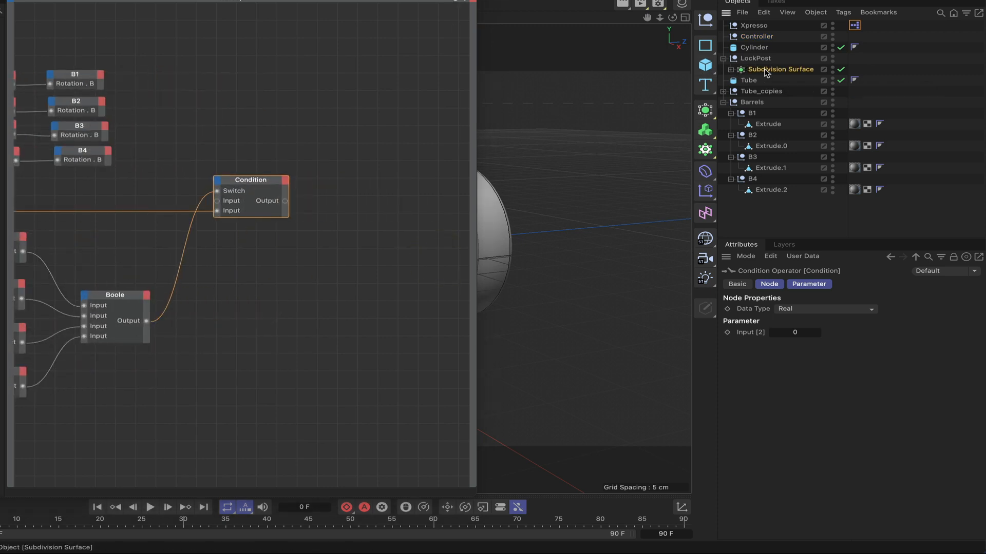
left_click_drag(372, 206, 366, 201)
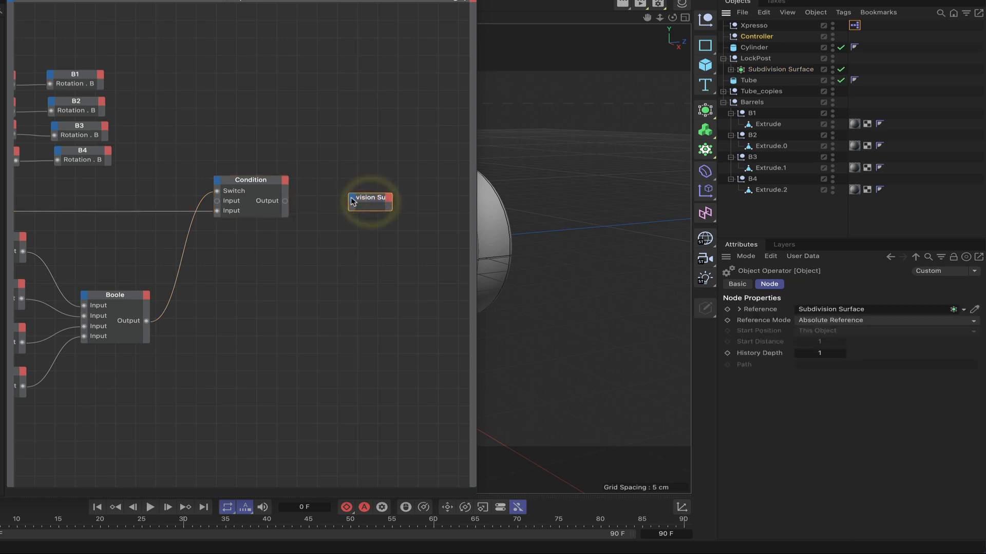
left_click(390, 196)
mouse_move(390, 233)
mouse_move(464, 270)
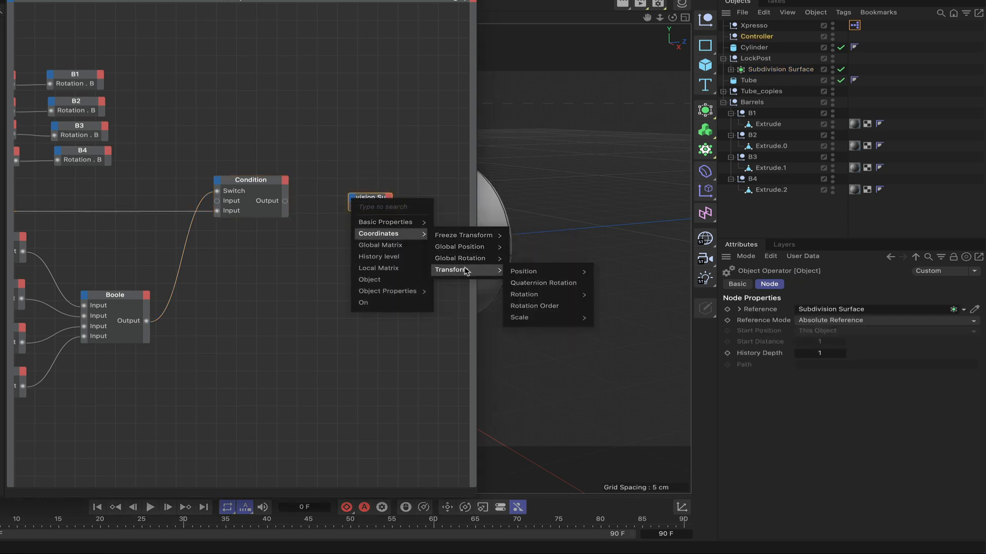
mouse_move(544, 271)
left_click(613, 307)
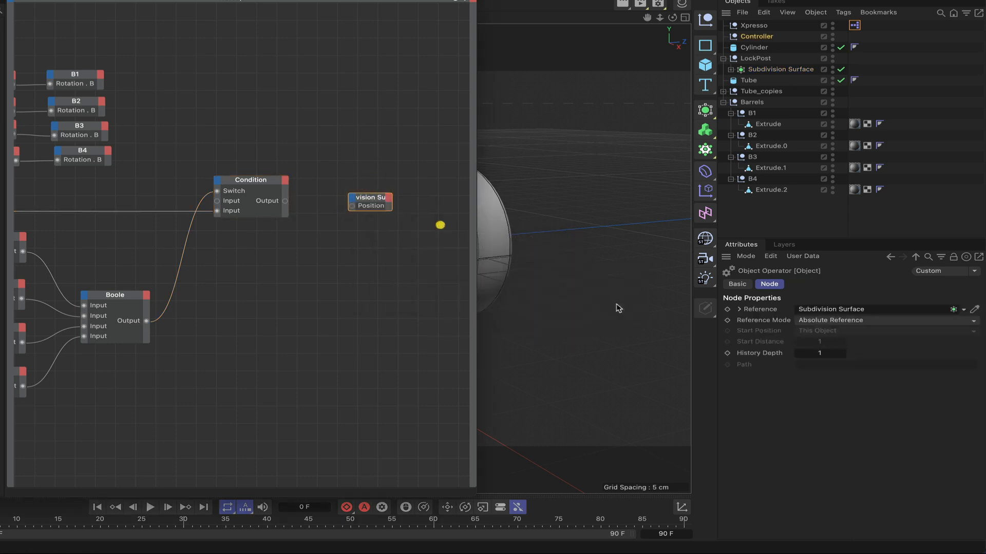
Widen the Subdivision Surface node and connect the Condition node's Output to its Position . Z input
scroll(368, 185, "down", 5)
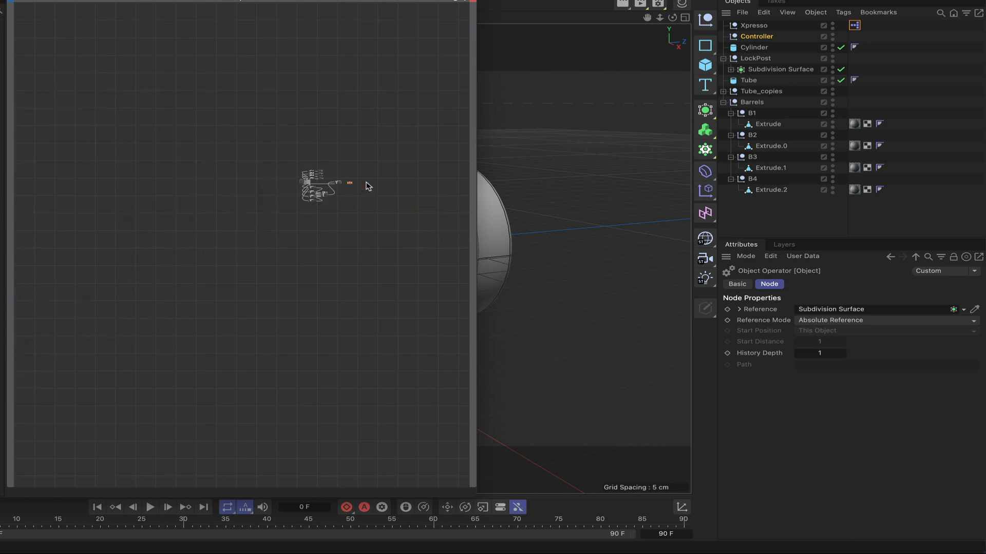
key("h")
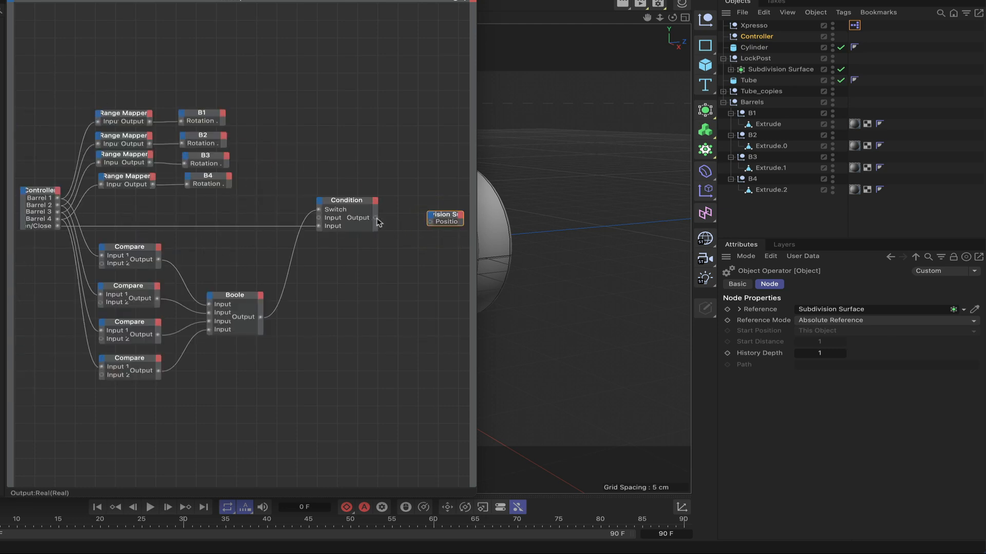
mouse_move(432, 226)
left_mouse_down()
mouse_move(439, 216)
mouse_move(430, 212)
left_mouse_up()
left_click(448, 217)
left_click(430, 213)
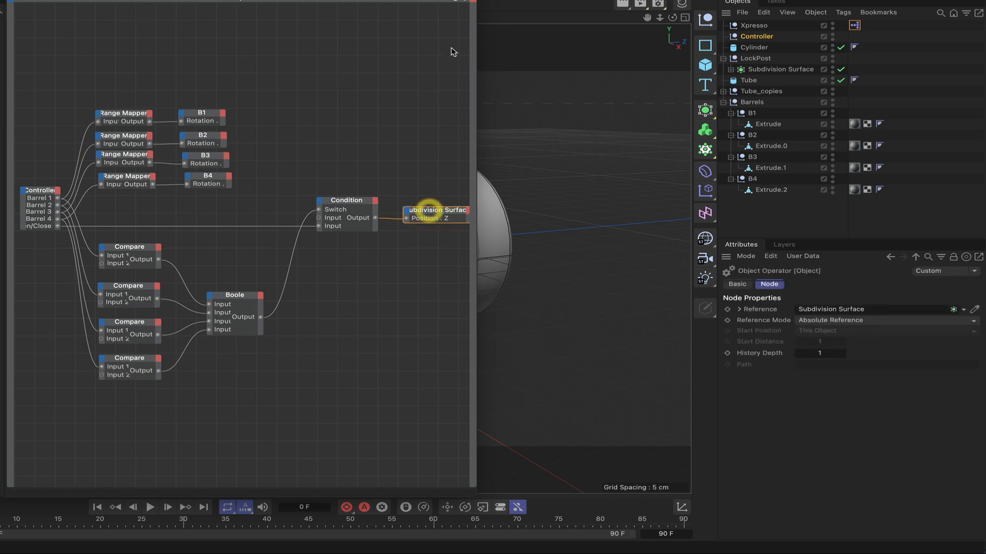
Open the Controller's user data manager at the Lockpost Open/Close entry and enlarge the dialog to expose all limit settings
left_click_drag(501, 30, 119, 175)
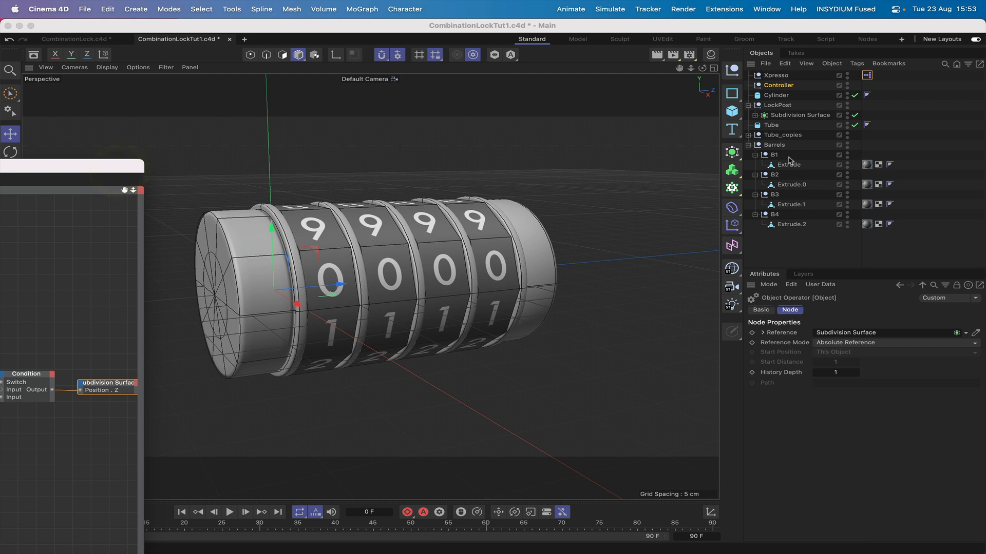
left_click(778, 85)
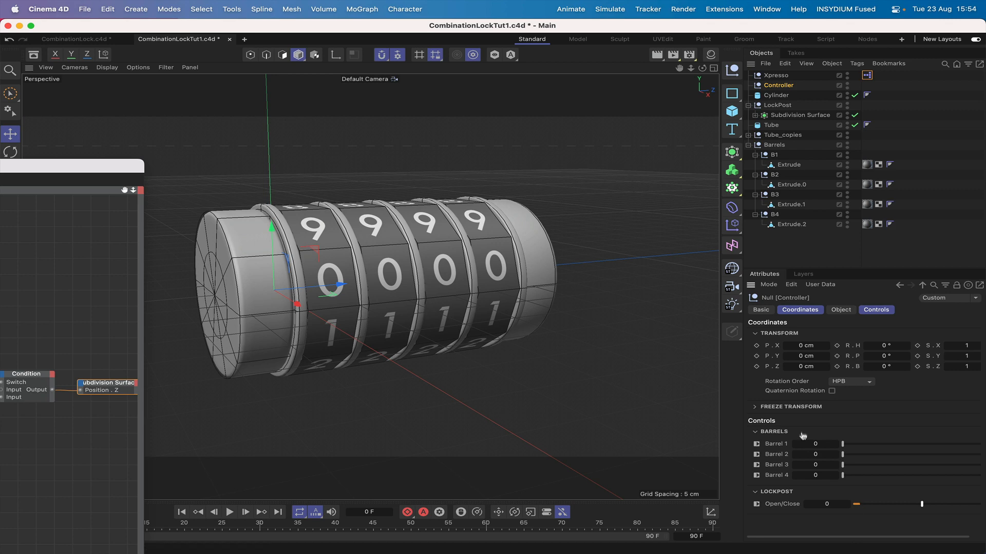
left_click_drag(138, 172, 477, 79)
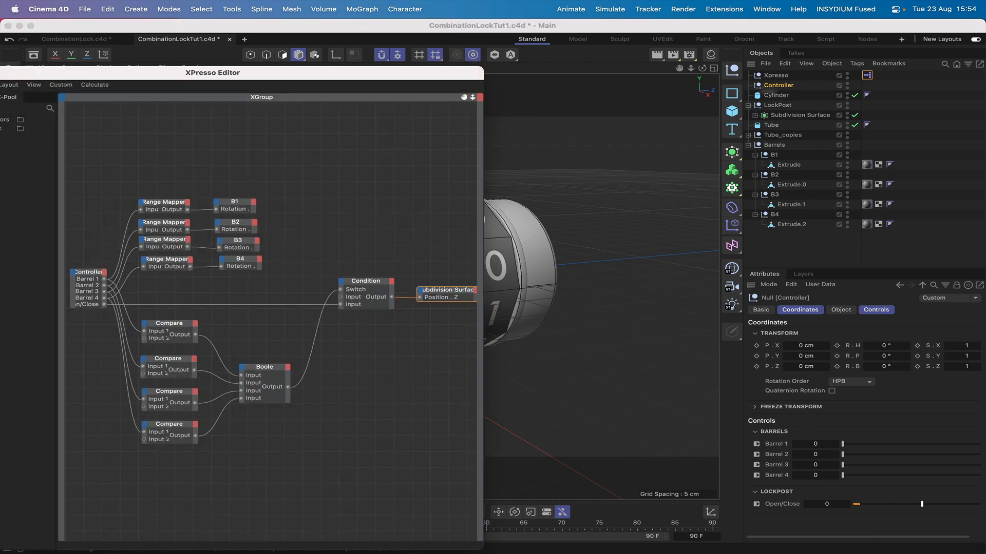
left_click(793, 87)
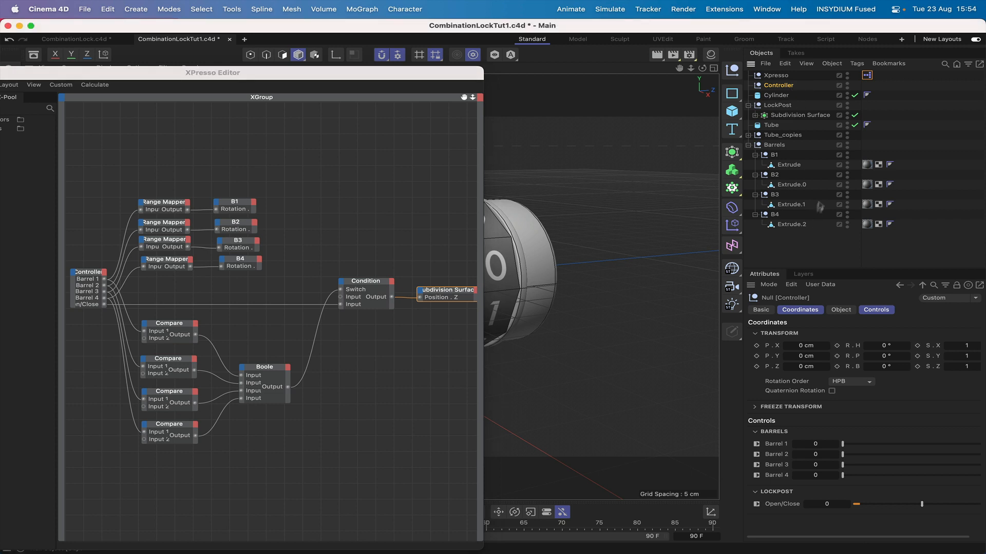
left_click(832, 284)
left_click(828, 307)
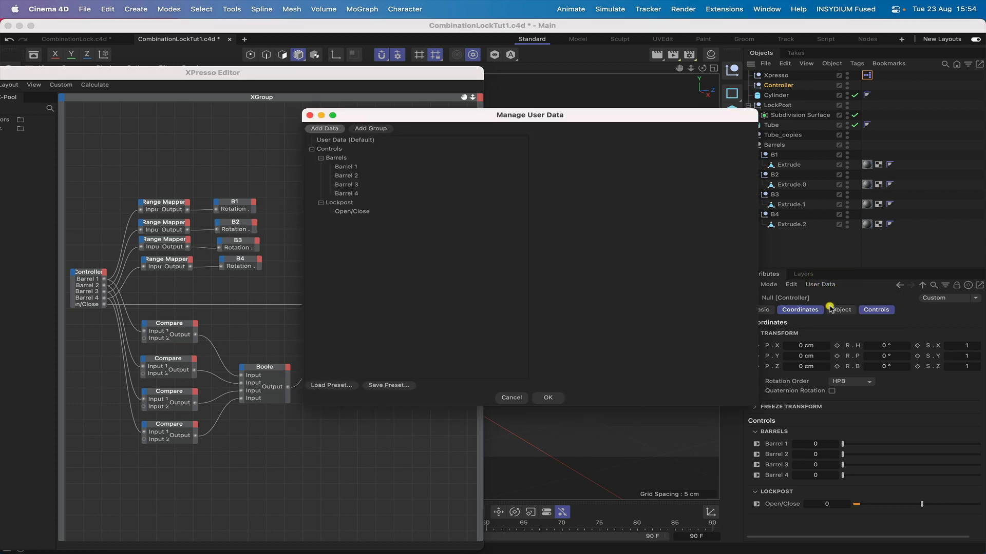
left_click(353, 211)
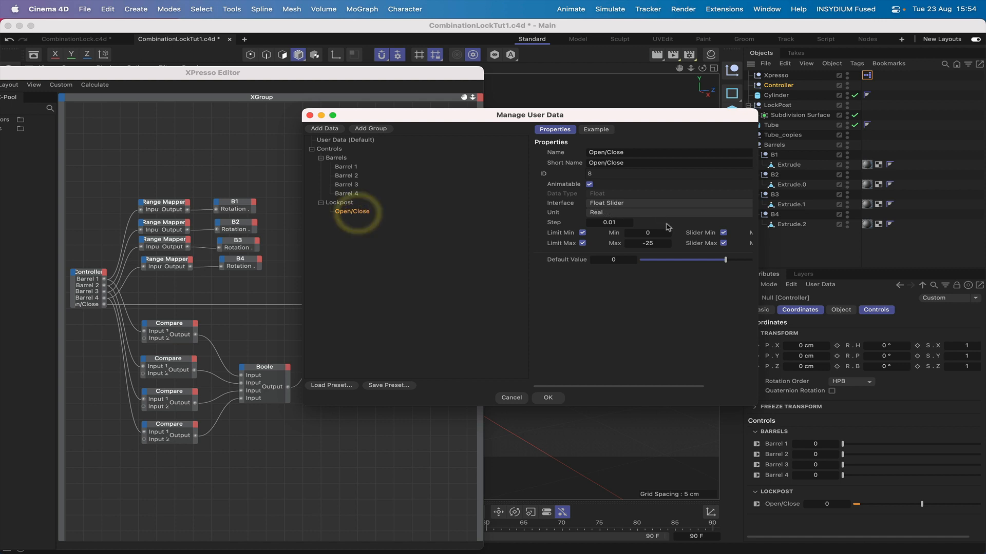
left_click_drag(712, 116, 571, 113)
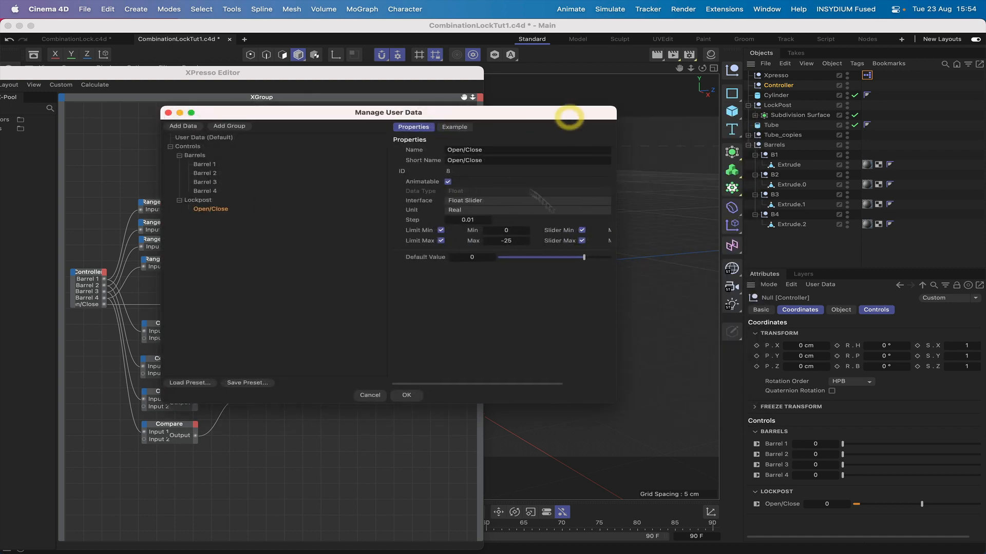
left_click_drag(615, 393, 733, 389)
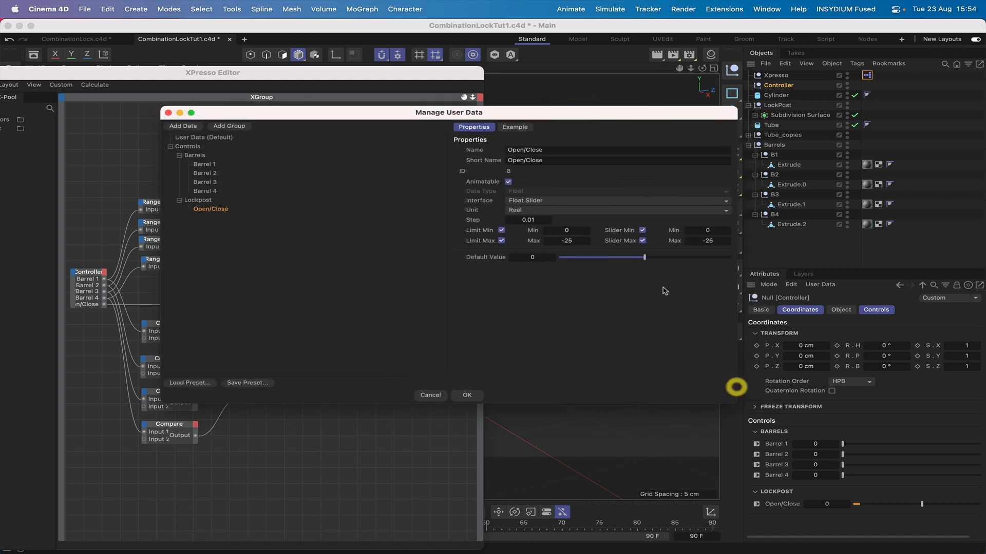
Set both the value limits and the slider limits of Open/Close to a minimum of -25 and a maximum of 0
left_click(566, 240)
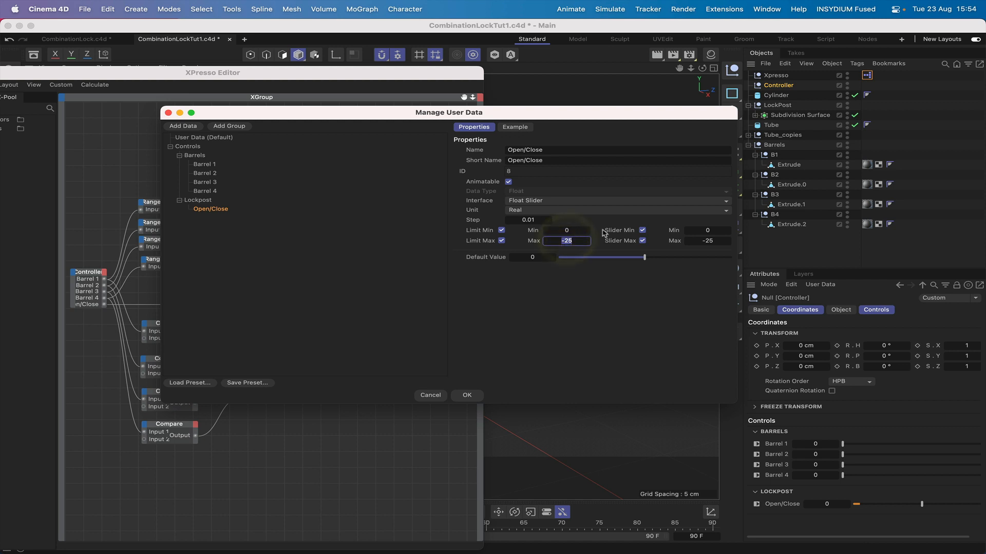
left_click(570, 231)
type("-25")
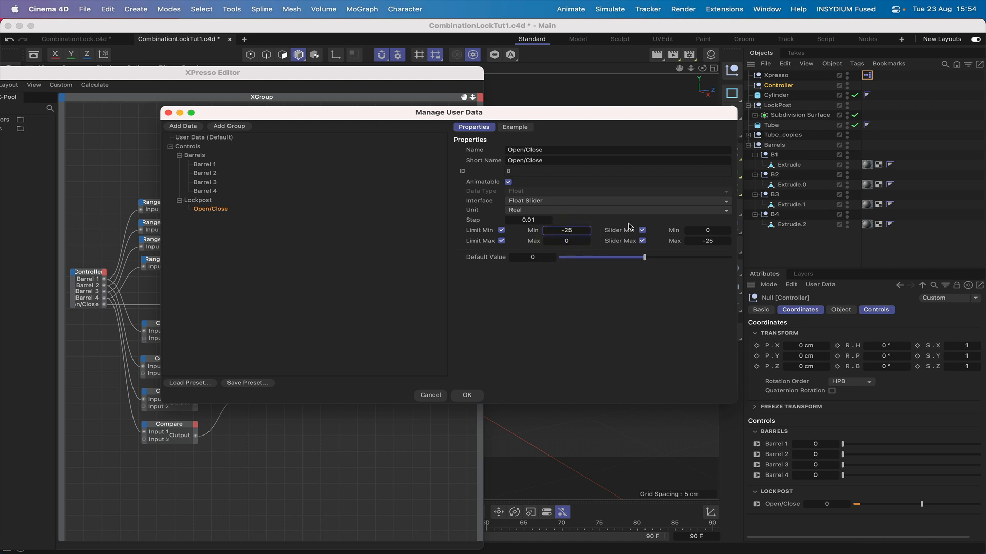
left_click(707, 231)
key("BackSpace")
left_click(722, 242)
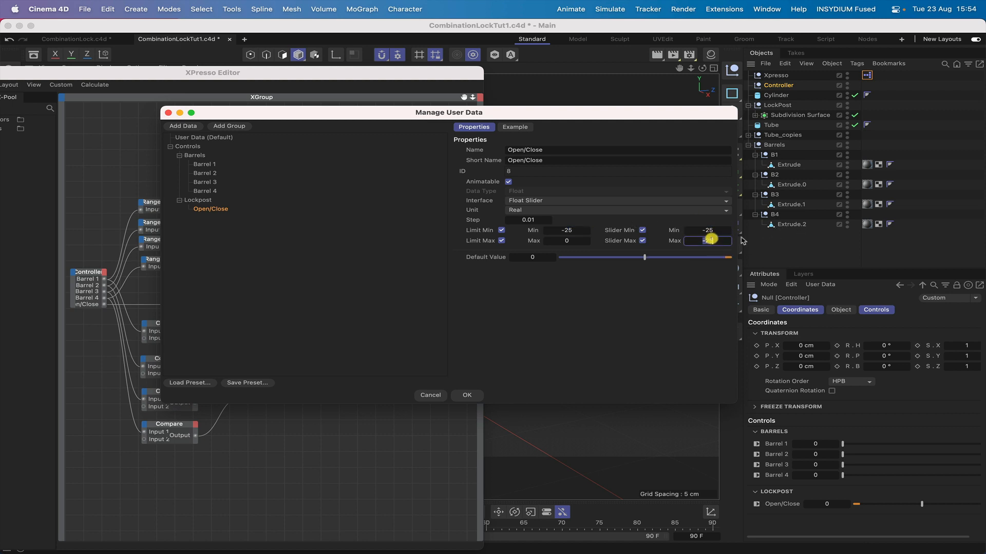
type("0")
left_click(466, 395)
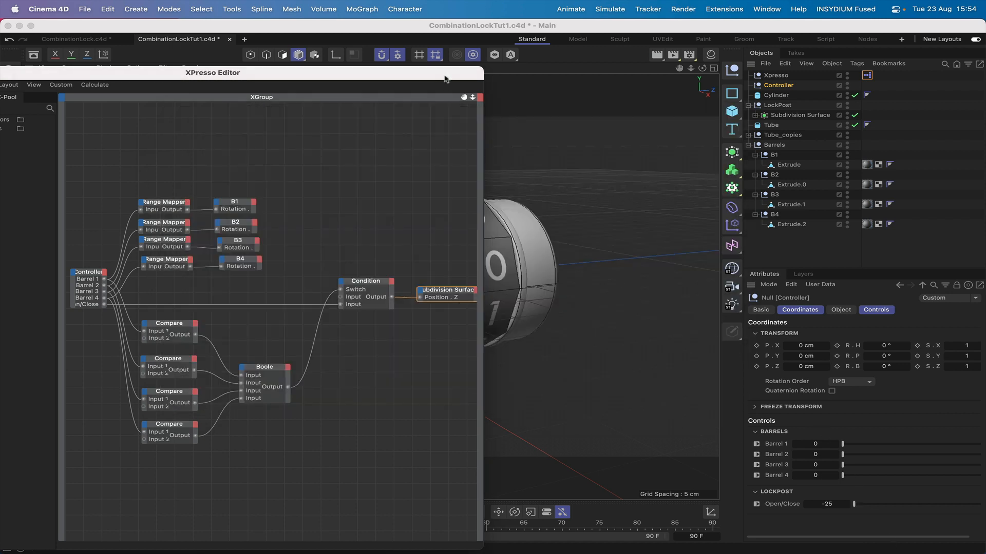
Uncover the lock model and test the Open/Close slider while all four barrels are at 0
left_click_drag(445, 78, 96, 241)
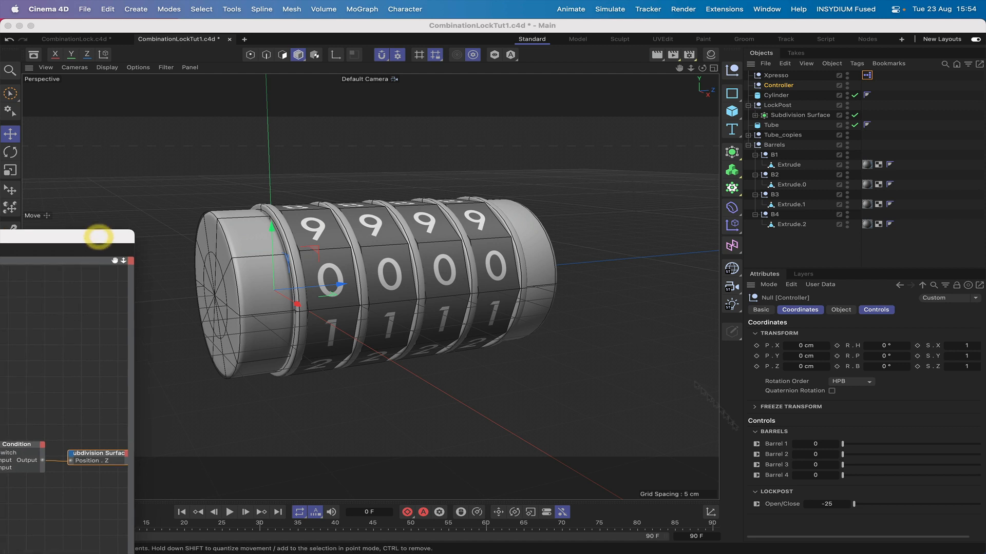
left_click(850, 519)
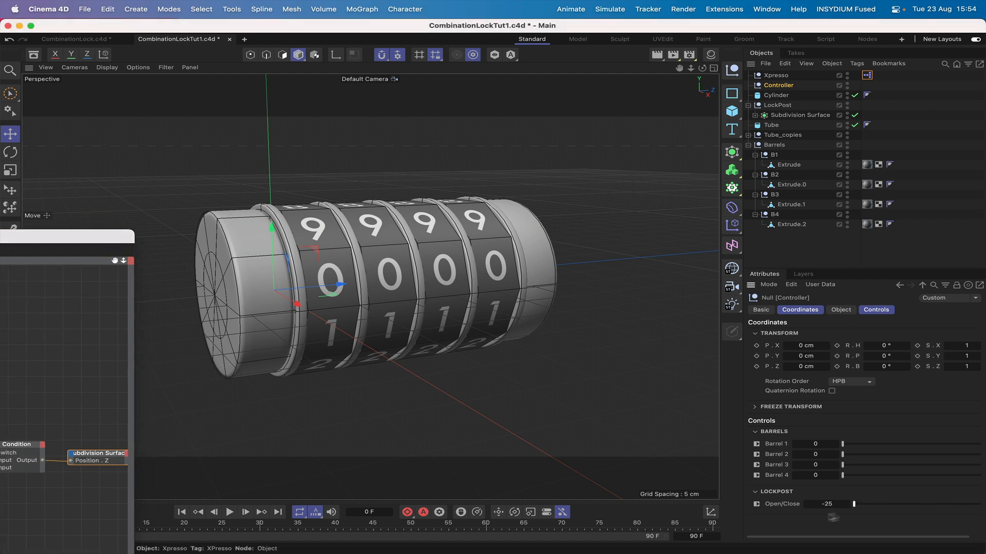
left_click_drag(832, 517, 894, 512)
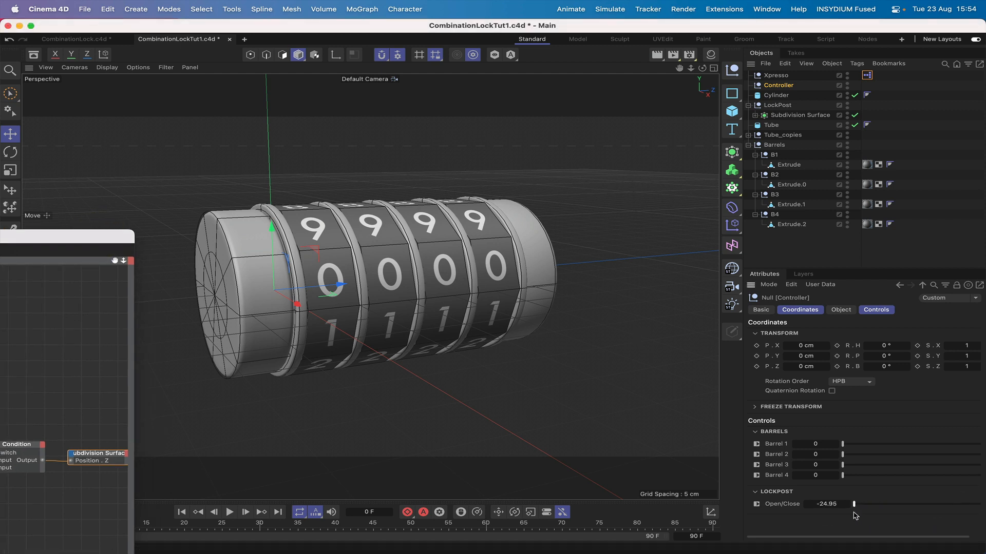
Set the Controller's Barrel 1 to 1, Barrel 2 to 8, Barrel 3 to 5 and Barrel 4 to 3
left_click_drag(43, 237, 170, 141)
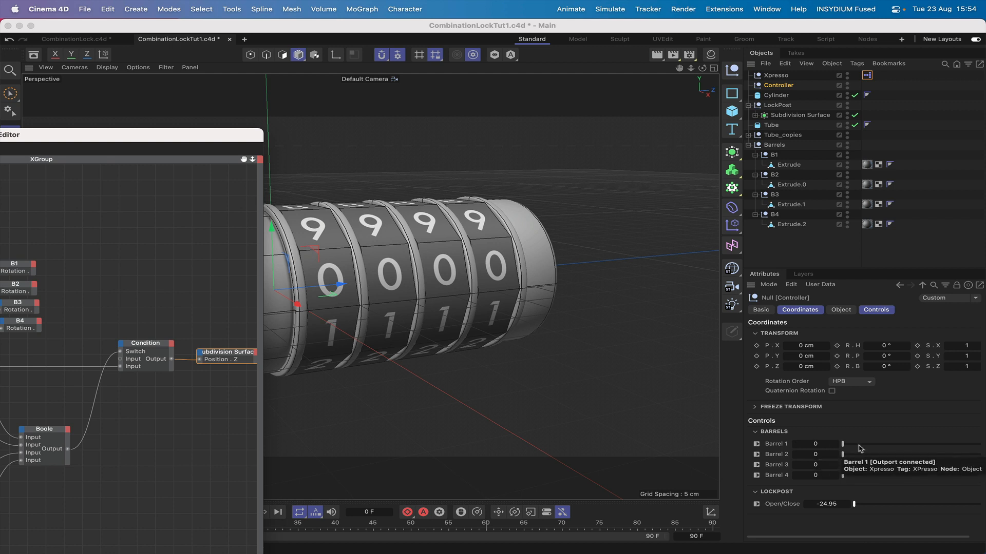
left_click_drag(843, 445, 835, 446)
left_click(823, 444)
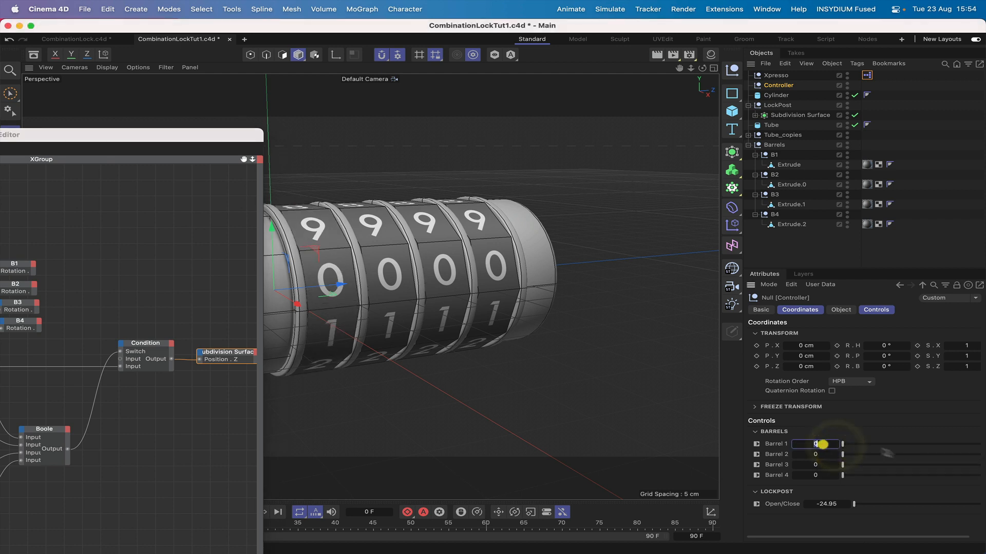
type("1")
left_click(829, 455)
type("8")
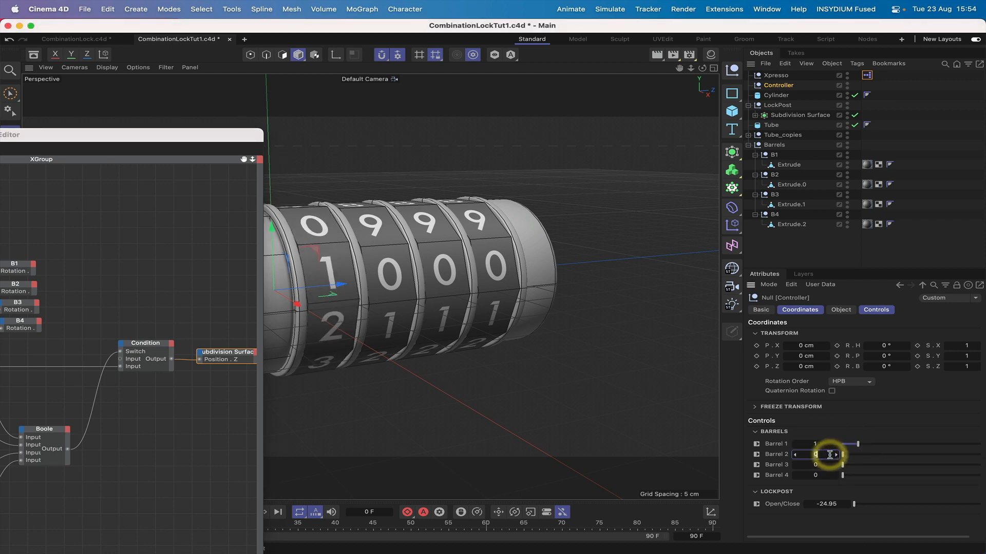
key("Return")
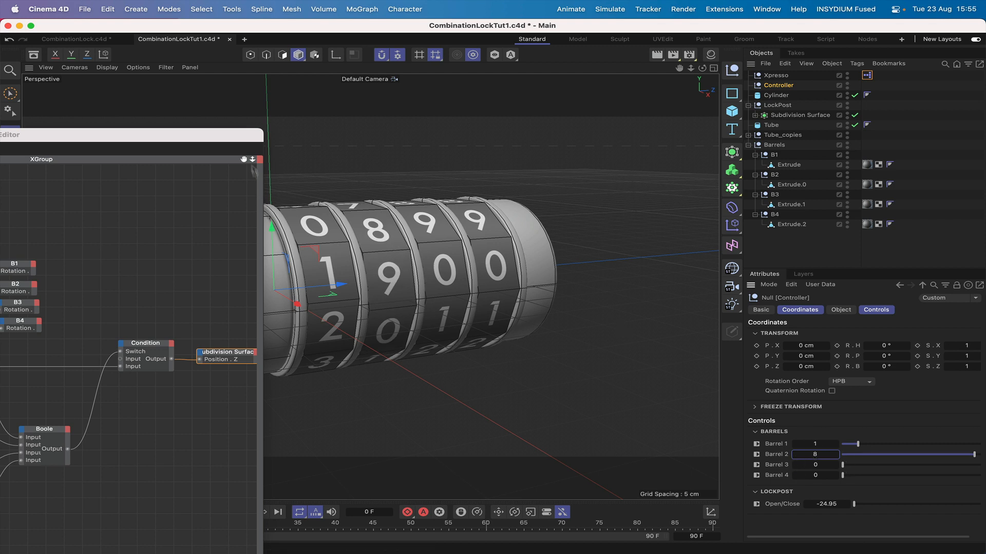
left_click_drag(230, 140, 265, 201)
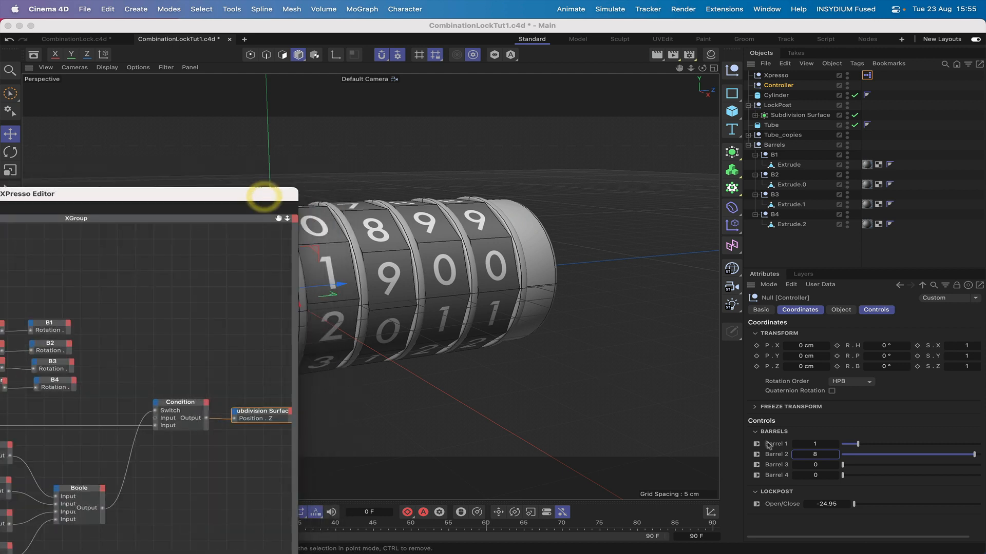
left_click_drag(825, 464, 890, 472)
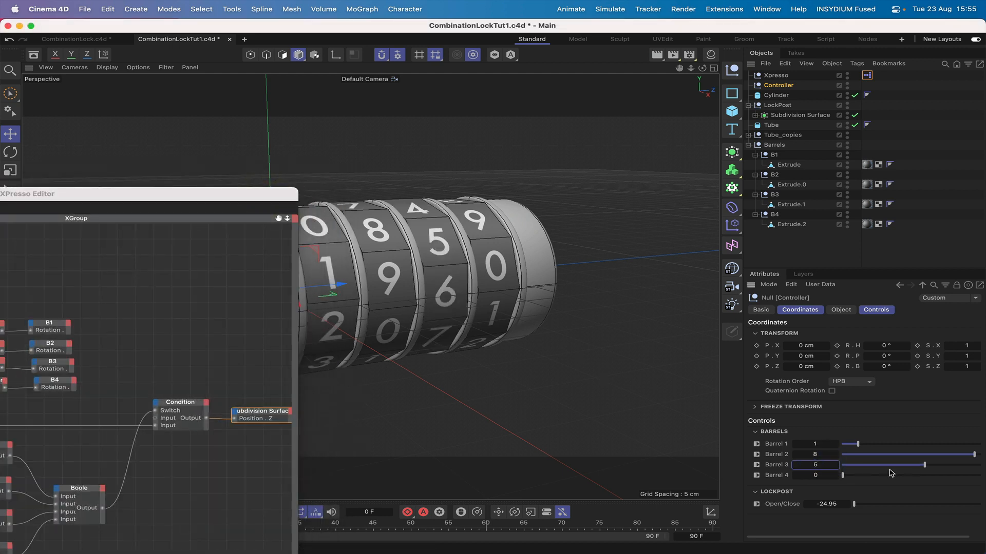
left_click_drag(818, 475, 959, 465)
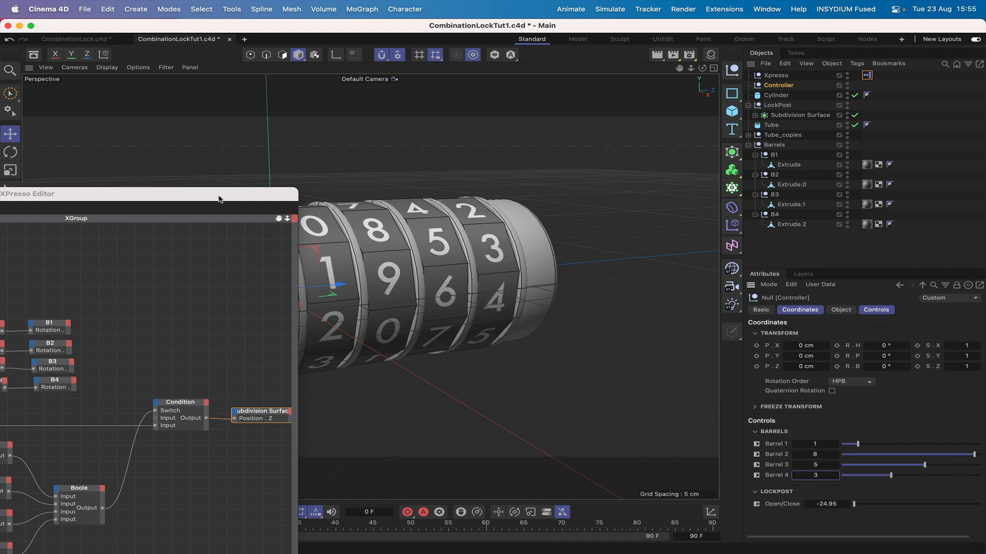
Select all four Range Mapper nodes in the XPresso graph and set their Input Upper to 10
left_click_drag(219, 199, 429, 176)
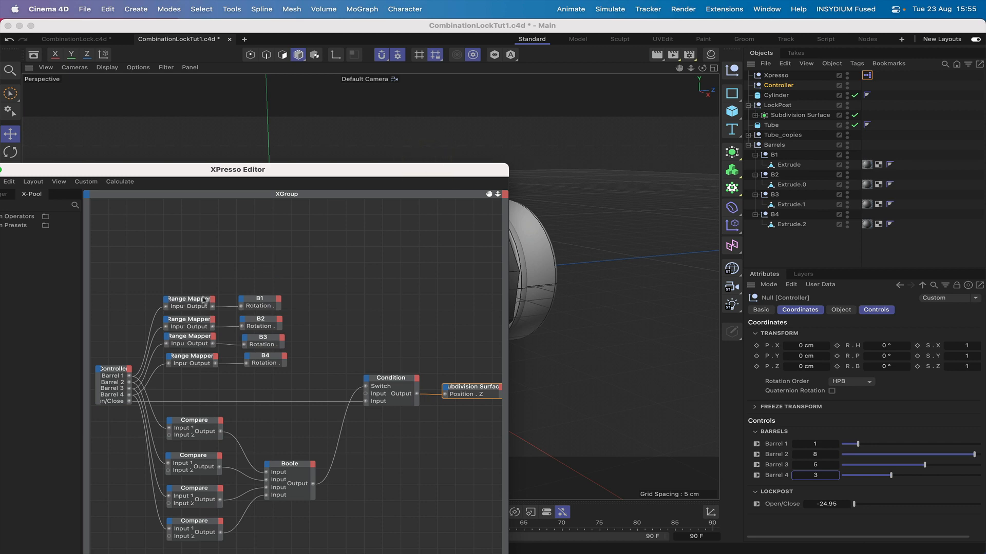
left_click(203, 303)
left_click_drag(447, 170, 443, 215)
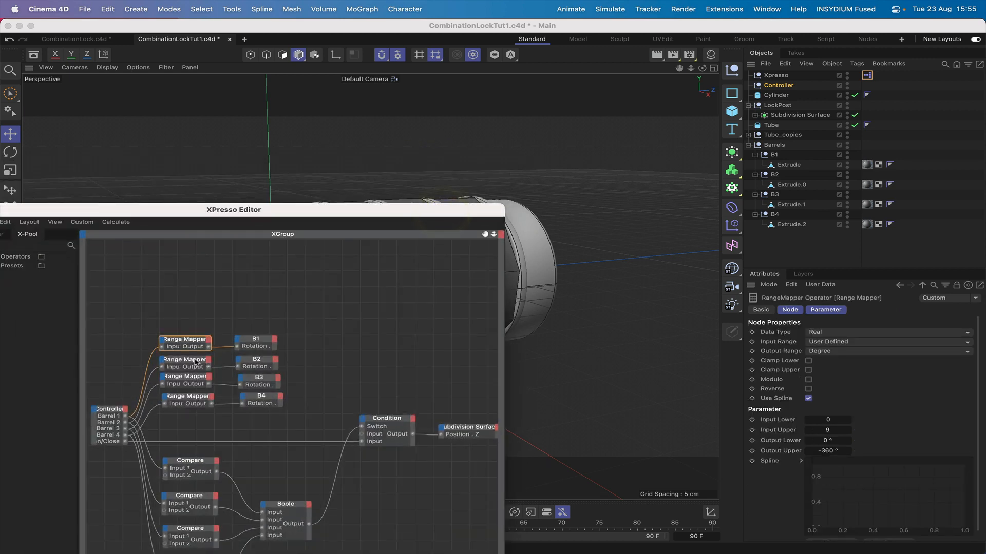
left_click_drag(442, 213, 387, 375)
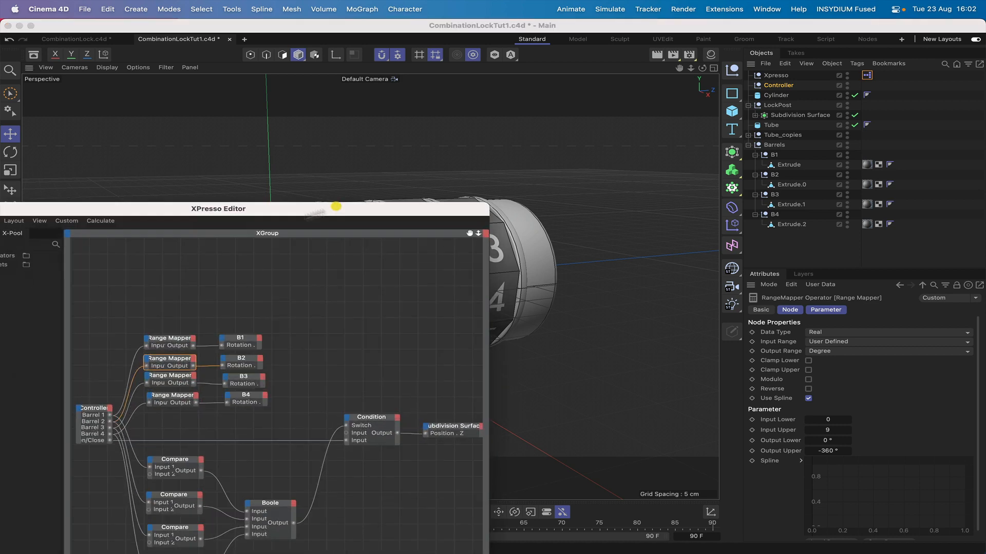
left_click_drag(160, 298, 177, 403)
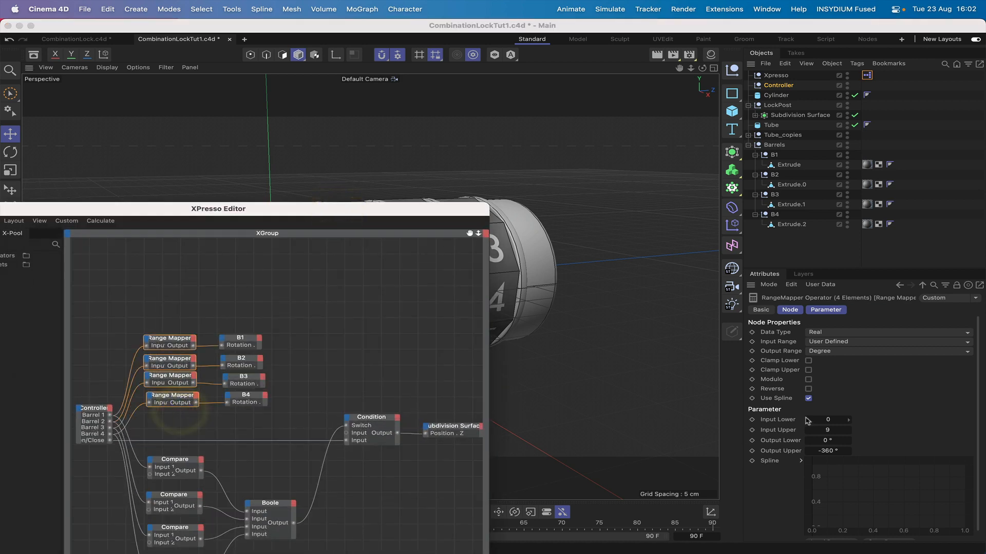
left_click(834, 430)
type("10")
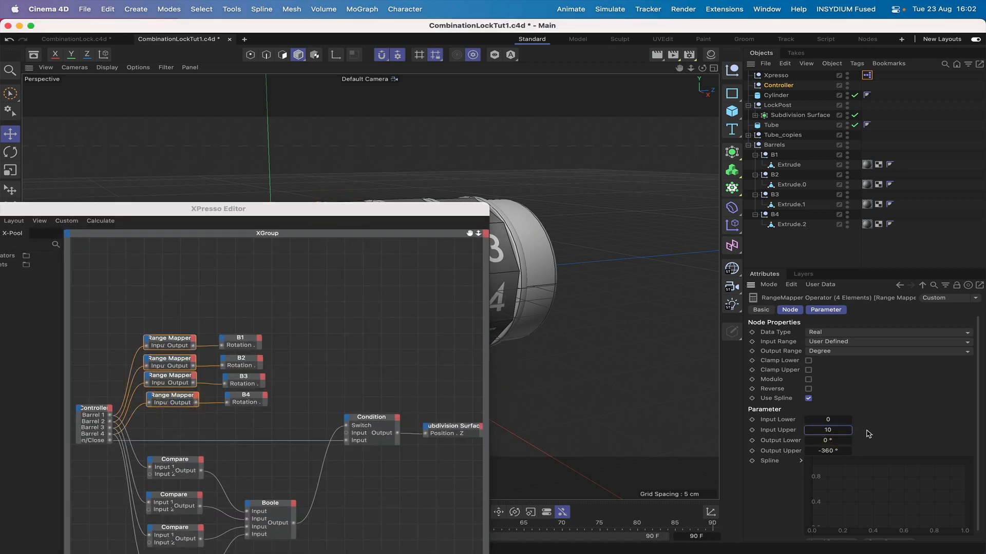
Close the XPresso Editor and test the Controller's Open/Close slider with the barrels set to the full code
left_click_drag(426, 209, 227, 209)
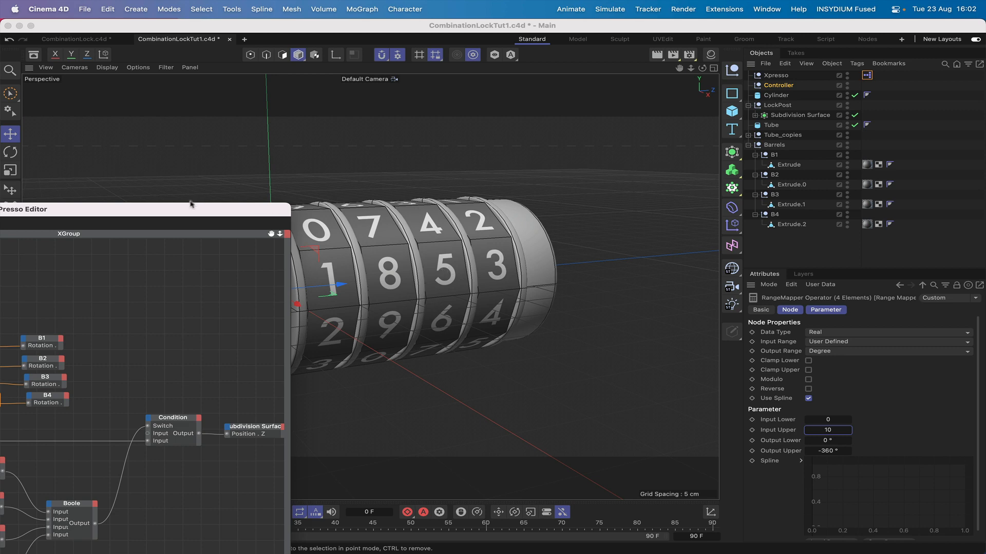
left_click_drag(190, 204, 492, 153)
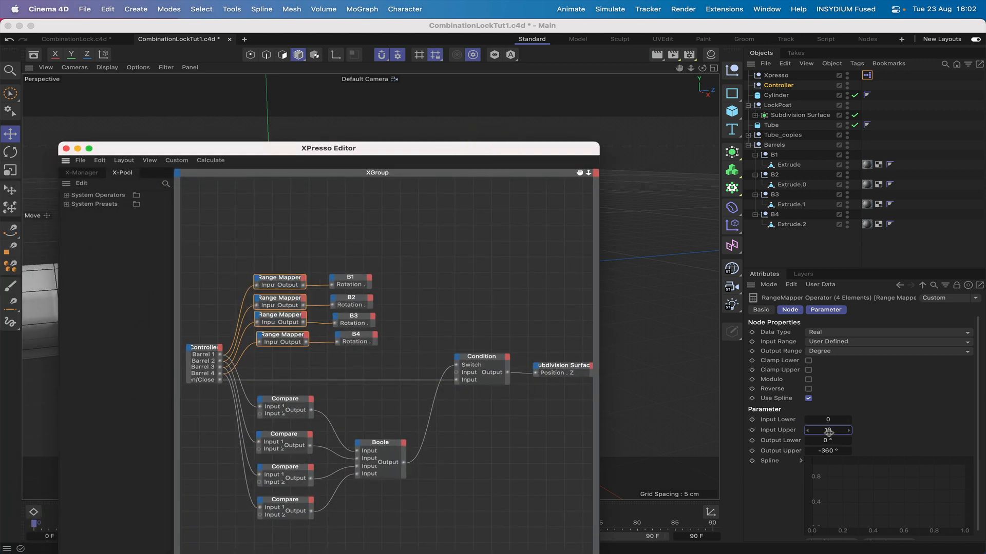
left_click(451, 236)
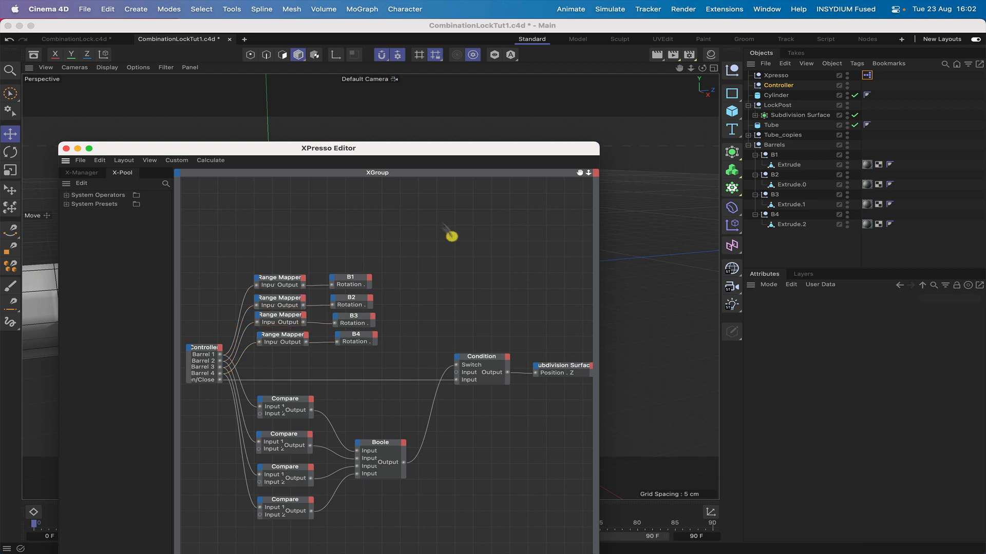
left_click(65, 148)
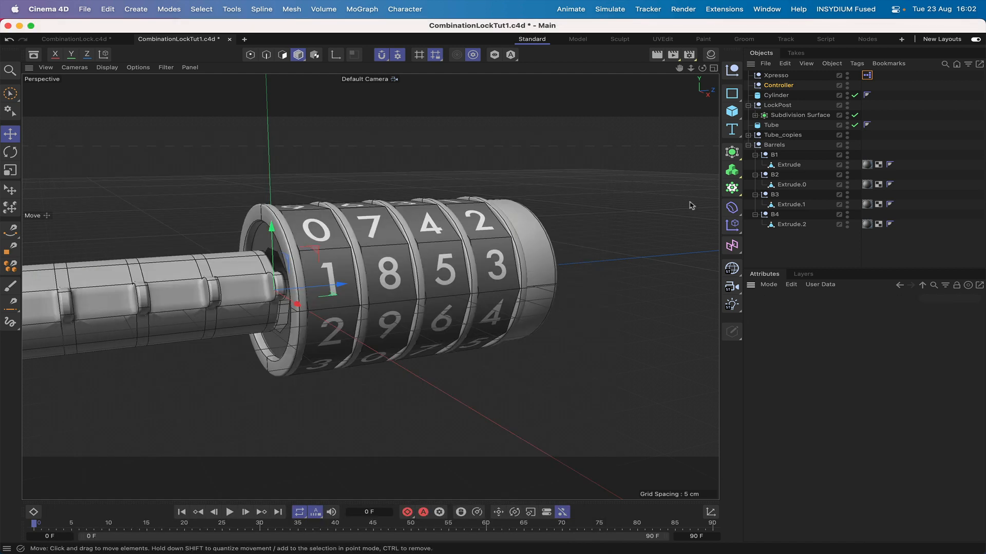
left_click(778, 85)
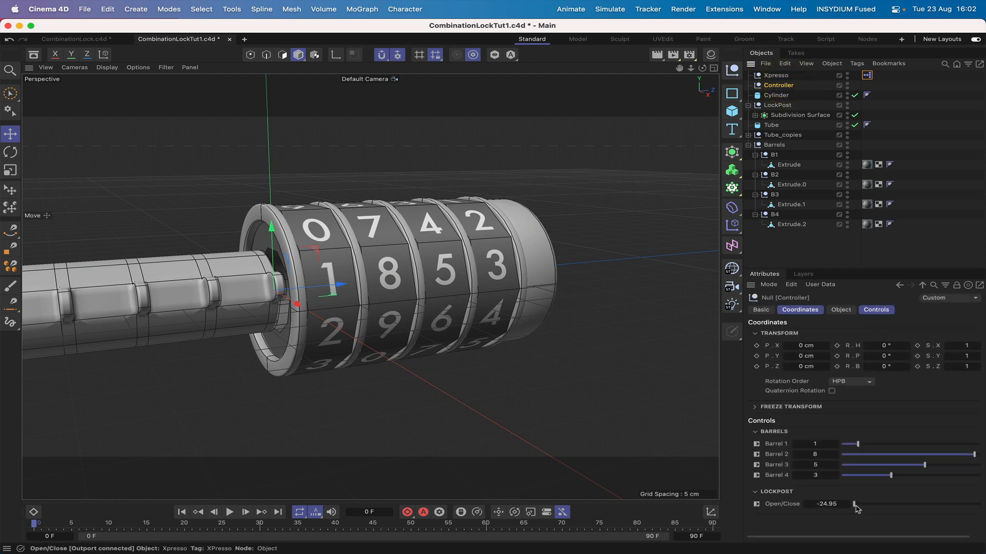
left_click_drag(855, 509, 985, 504)
Turn Barrel 1 off its code digit, test Open/Close up to 0, and return Barrel 1 to 1
left_click_drag(846, 444, 842, 445)
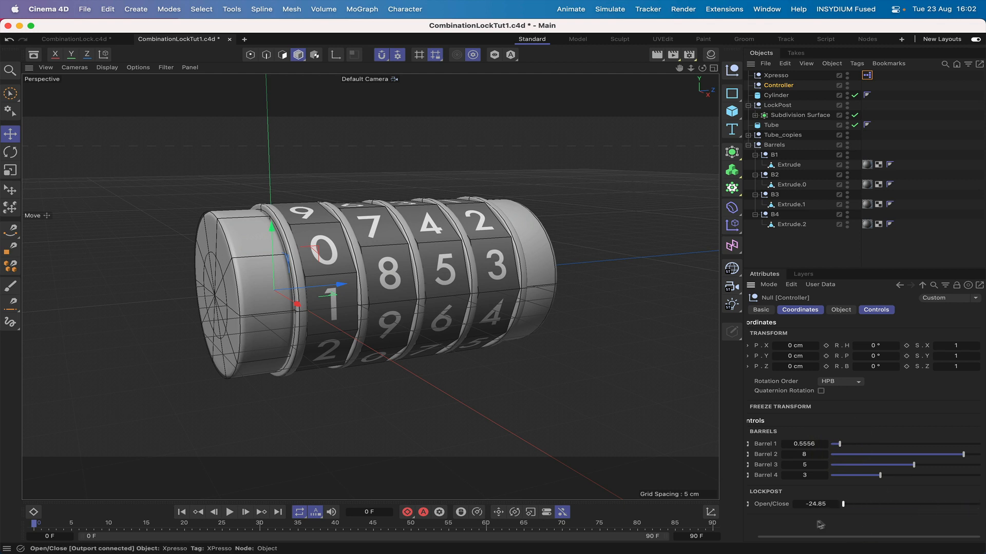
left_click_drag(842, 504, 969, 507)
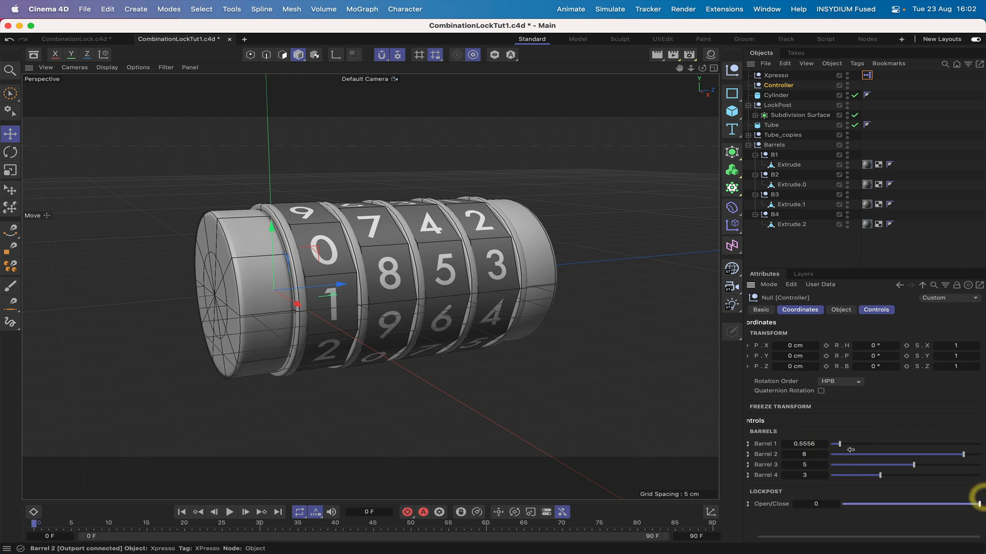
left_click(804, 444)
type("1")
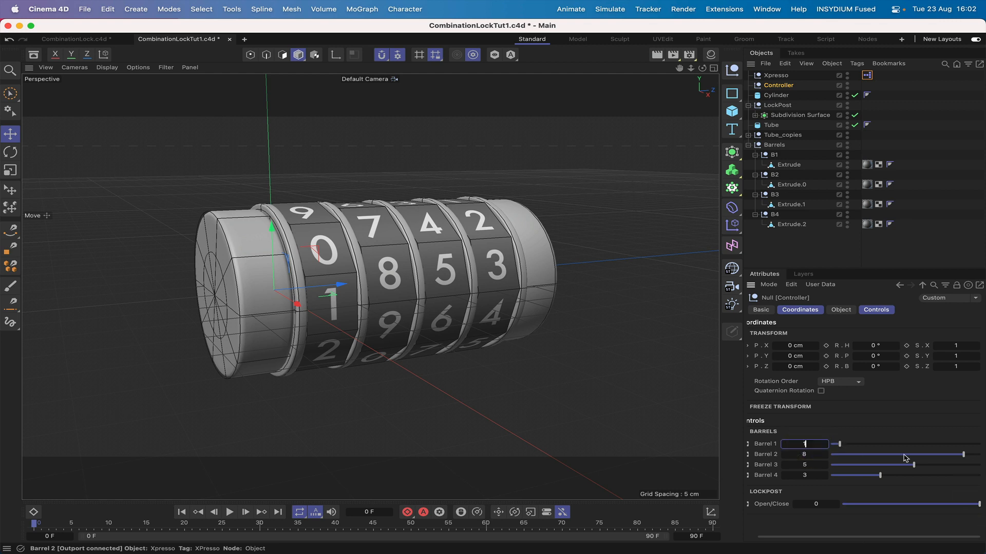
key("Return")
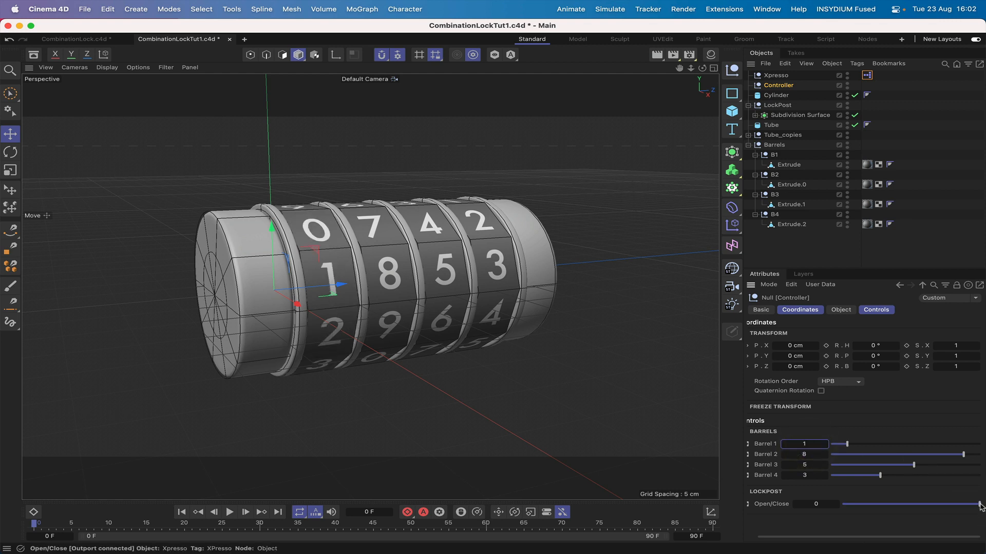
mouse_move(978, 504)
left_mouse_down()
mouse_move(893, 507)
mouse_move(982, 496)
left_mouse_up()
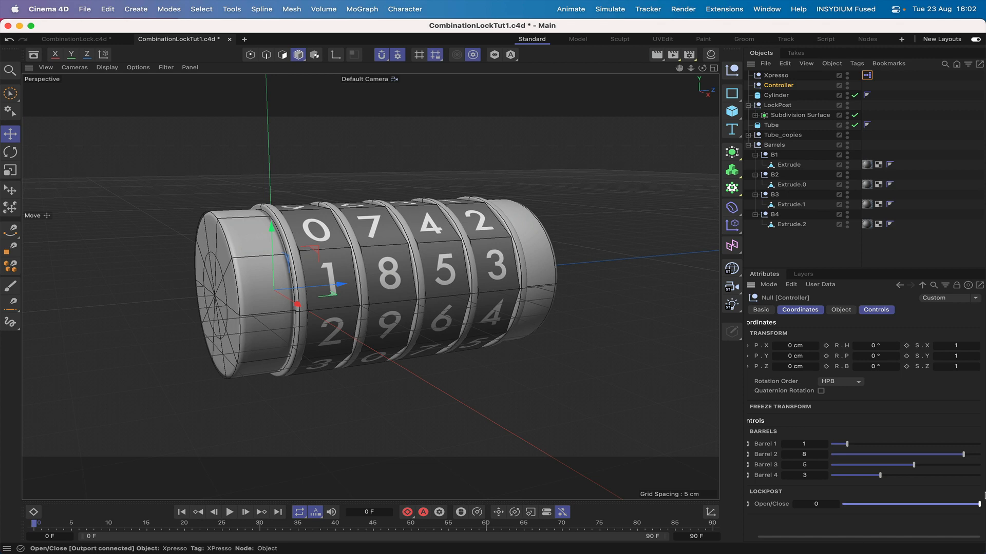
Reopen the XPresso graph and make two copies of the Condition node, lined up below the original
double_click(868, 75)
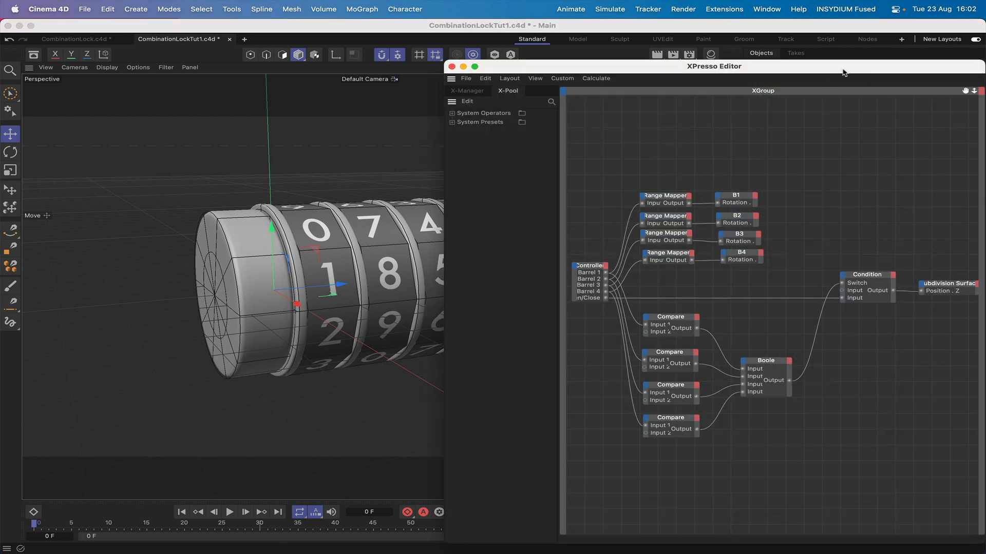
left_click_drag(843, 72, 394, 297)
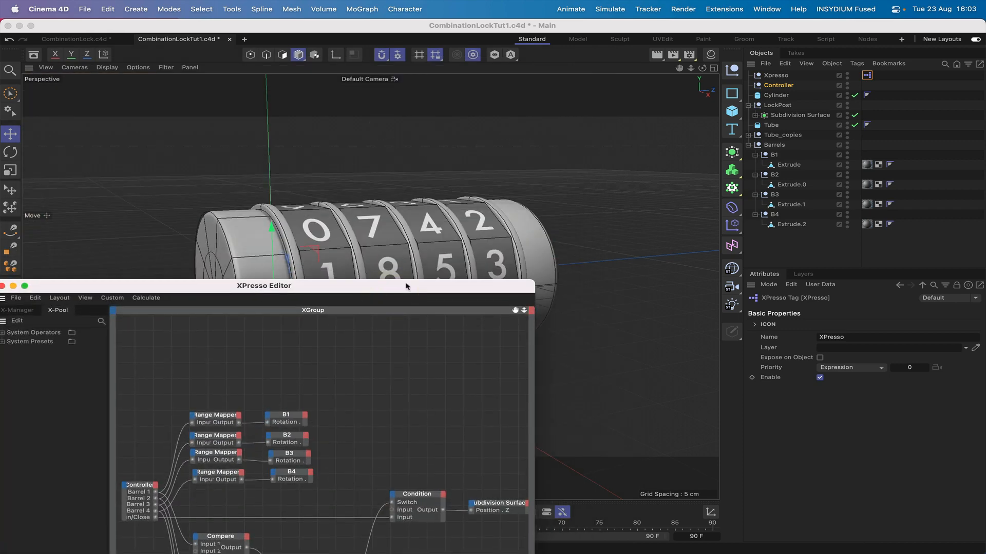
left_click_drag(406, 286, 383, 132)
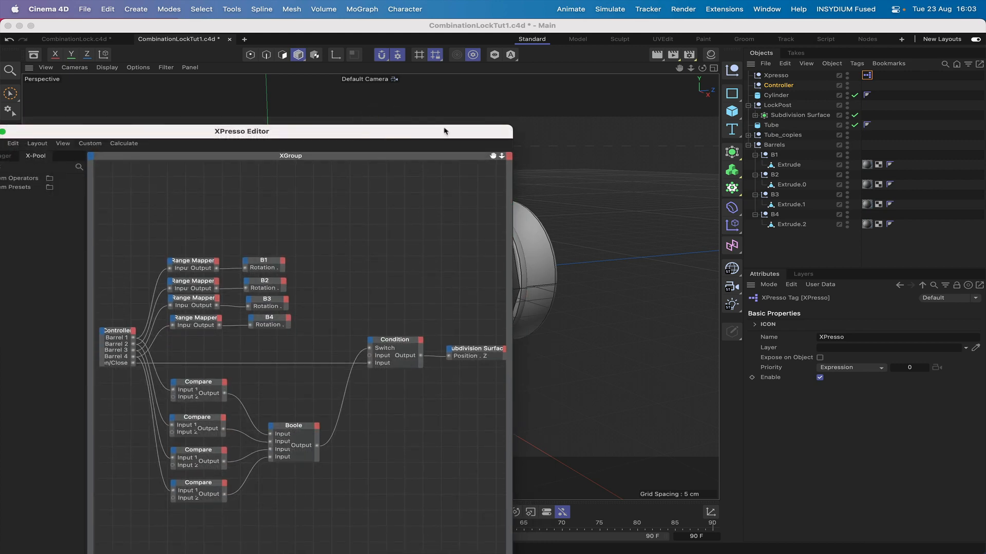
left_click_drag(445, 131, 484, 62)
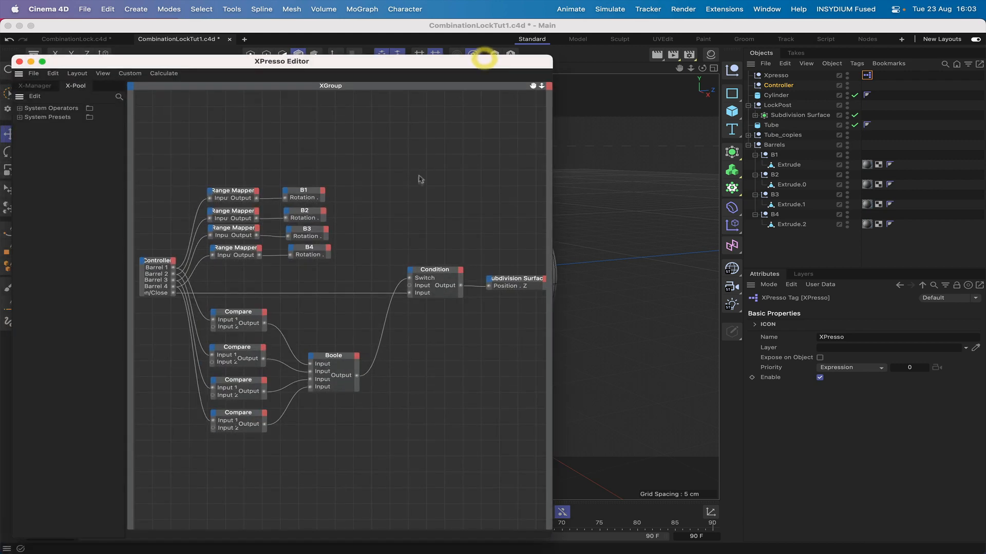
left_click(439, 278)
left_click(435, 271)
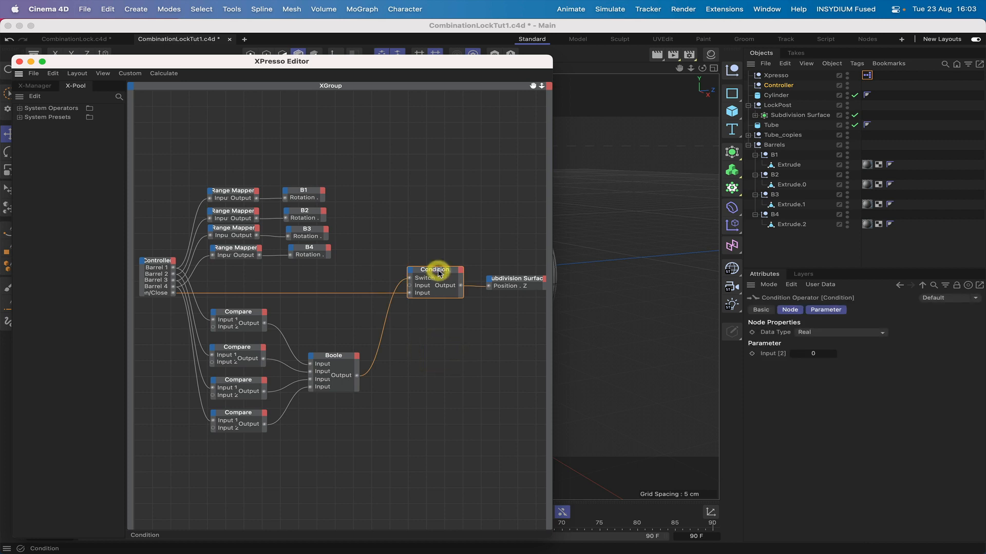
left_click_drag(441, 284, 434, 397)
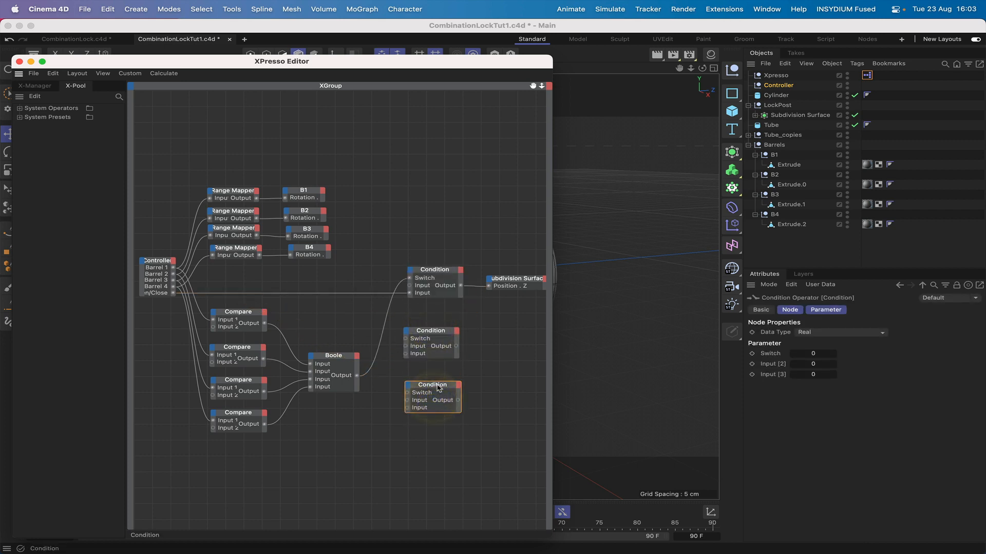
left_click(436, 390)
left_click_drag(437, 328, 442, 328)
Set the middle Condition node's data type to String, with Input [2] as "Locked" and Input [3] as "Unlocked"
left_click(816, 333)
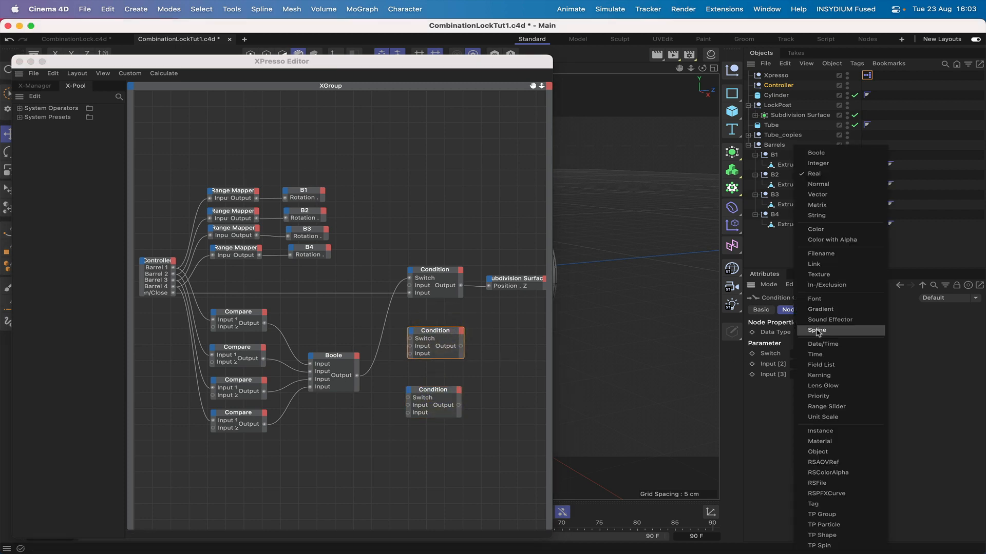
left_click(816, 215)
left_click(816, 351)
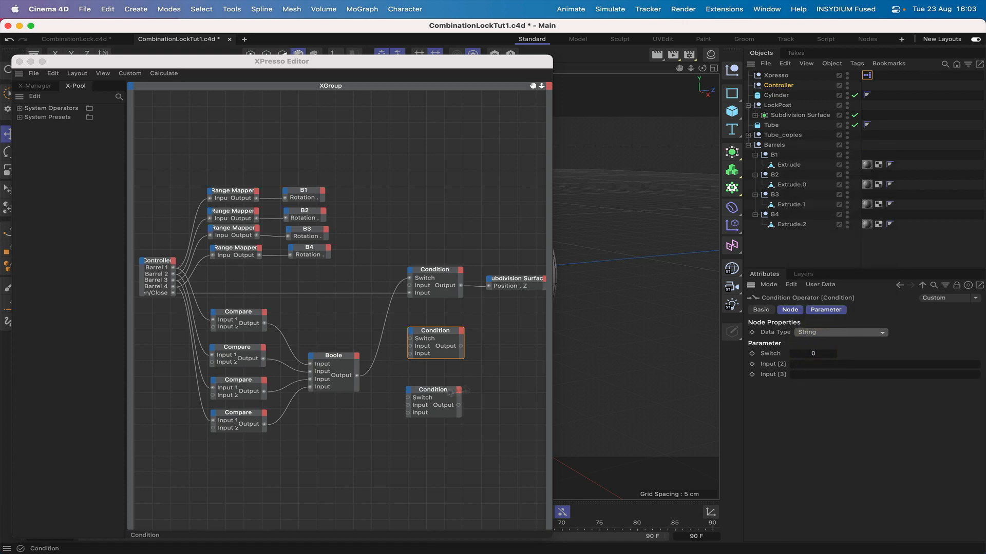
left_click(821, 364)
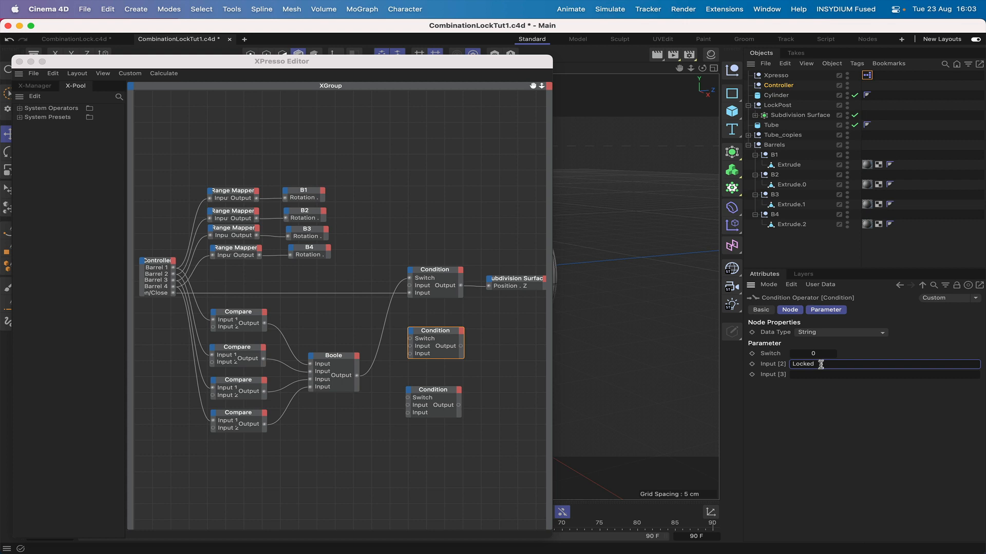
left_click(818, 374)
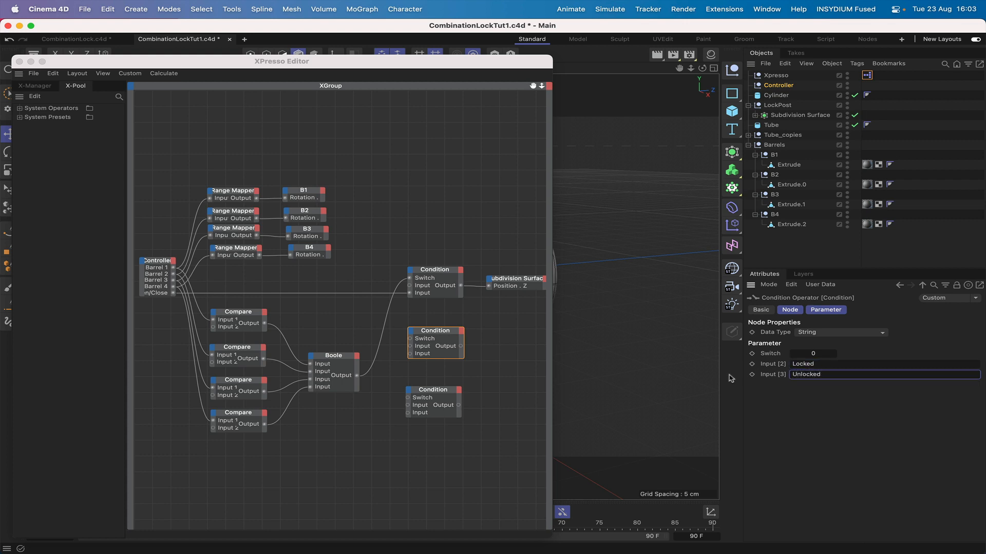
Set the lowest Condition node's data type to Color, with Input [2] pure red and Input [3] pure green (0, 255, 0)
left_click(437, 394)
left_click(800, 333)
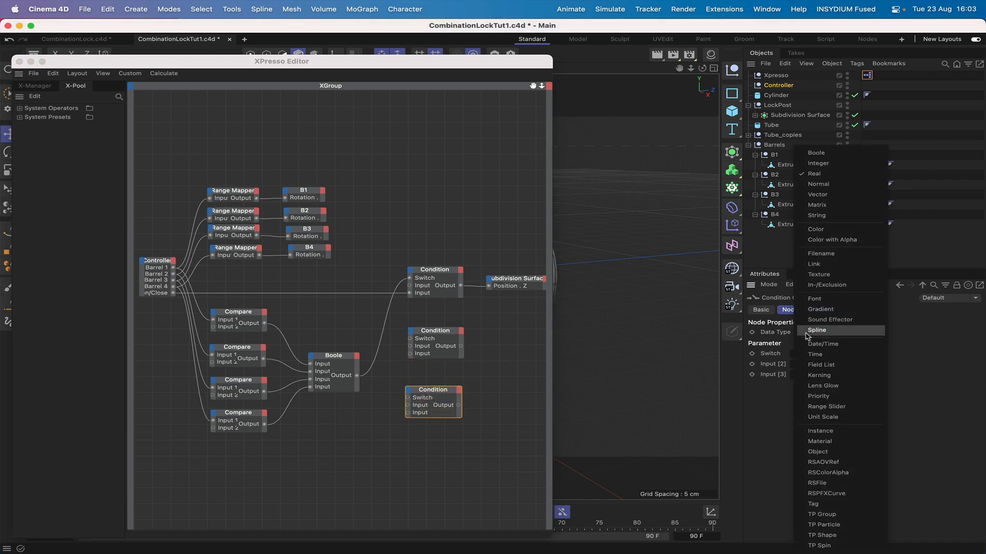
left_click(819, 229)
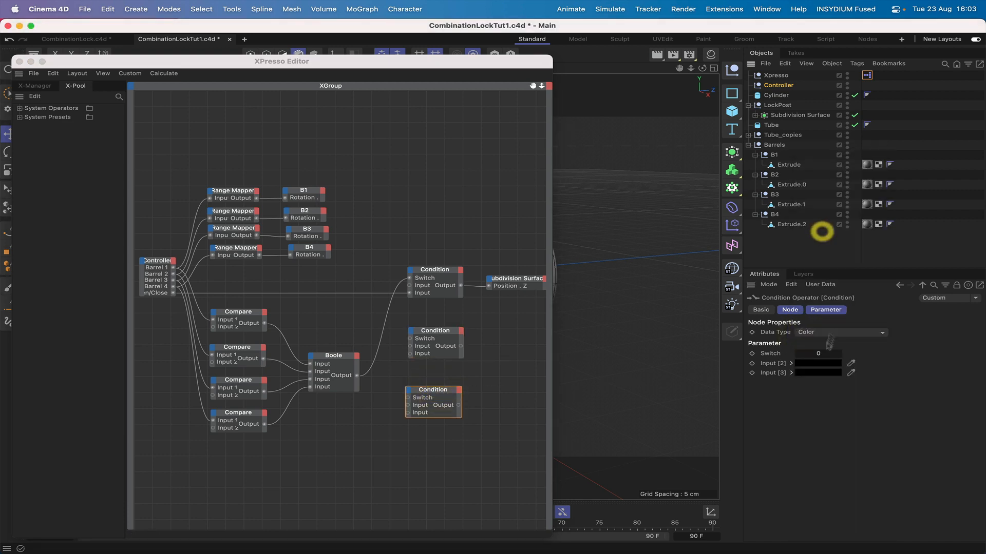
left_click(812, 364)
left_click_drag(748, 442, 777, 411)
left_click(703, 374)
left_click(812, 373)
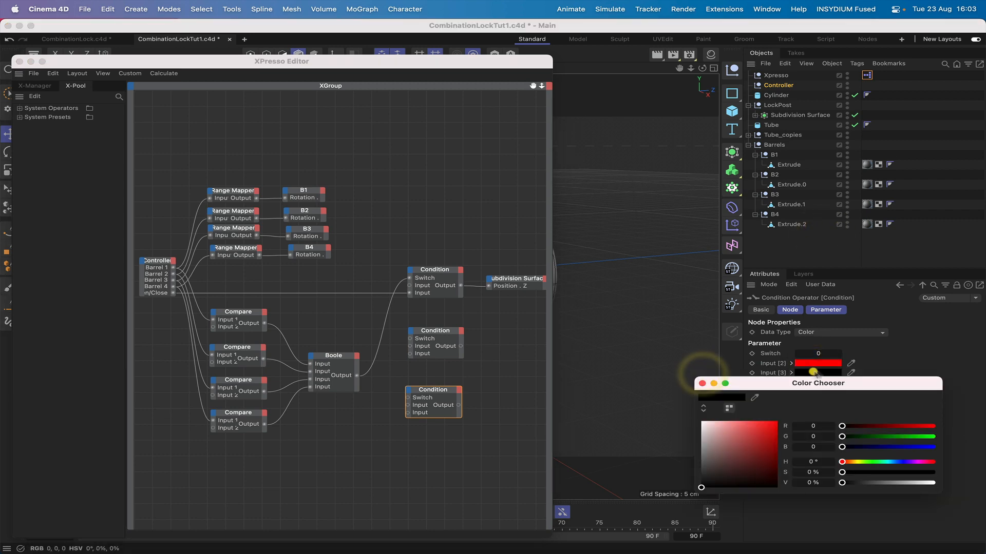
left_click_drag(869, 436, 965, 433)
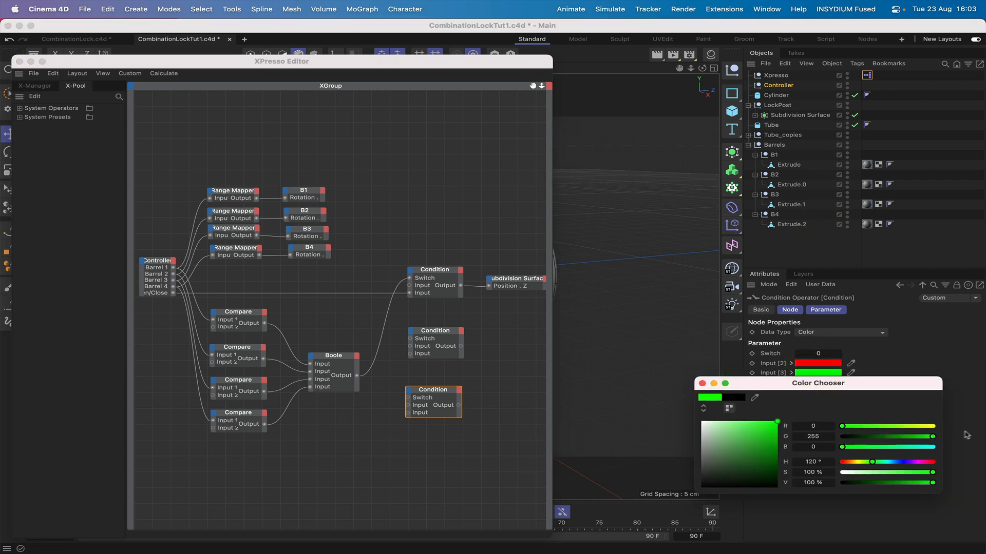
left_click(702, 384)
Connect the Boole node's Output to the Switch inputs of the String and Color Condition nodes
left_click_drag(446, 393, 451, 392)
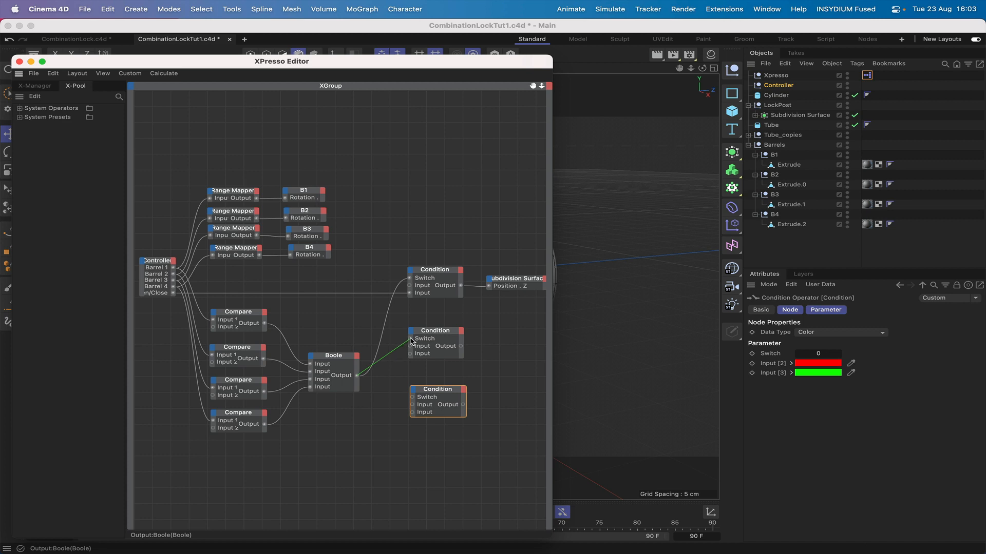
left_click_drag(410, 340, 410, 339)
left_click_drag(414, 400, 413, 397)
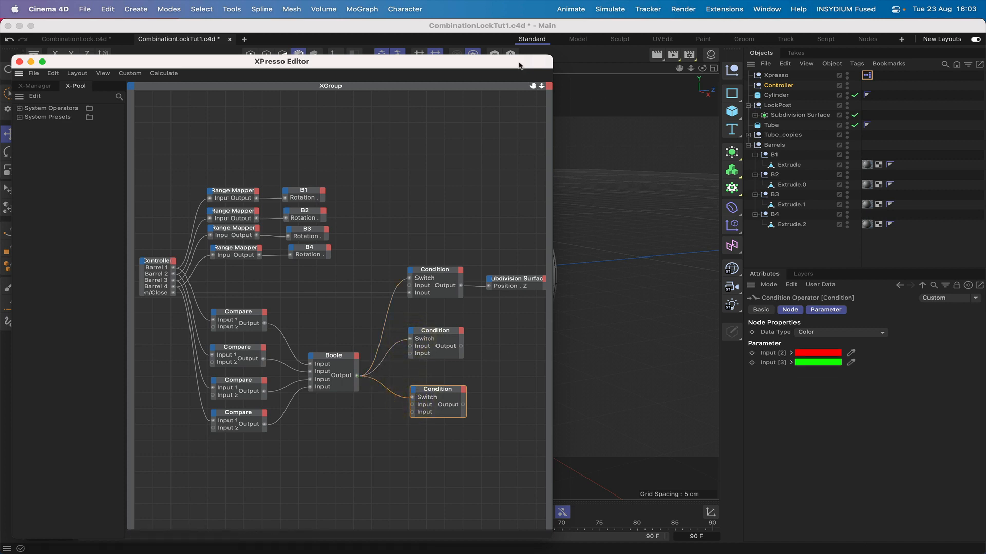
Move the XPresso Editor clear of the lock model and add a Text Spline to the scene
left_click_drag(520, 65, 416, 302)
left_click(735, 70)
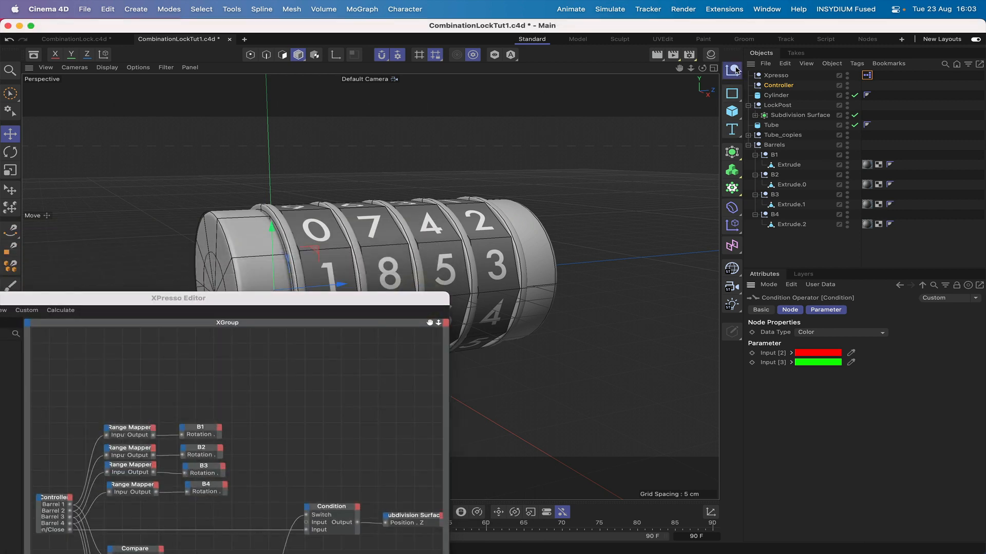
left_click(732, 130)
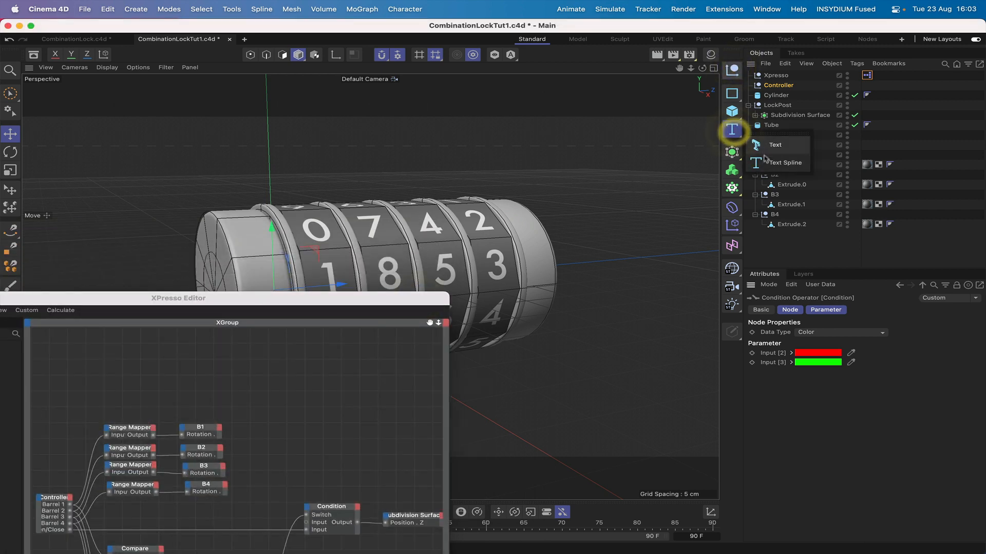
left_click(768, 161)
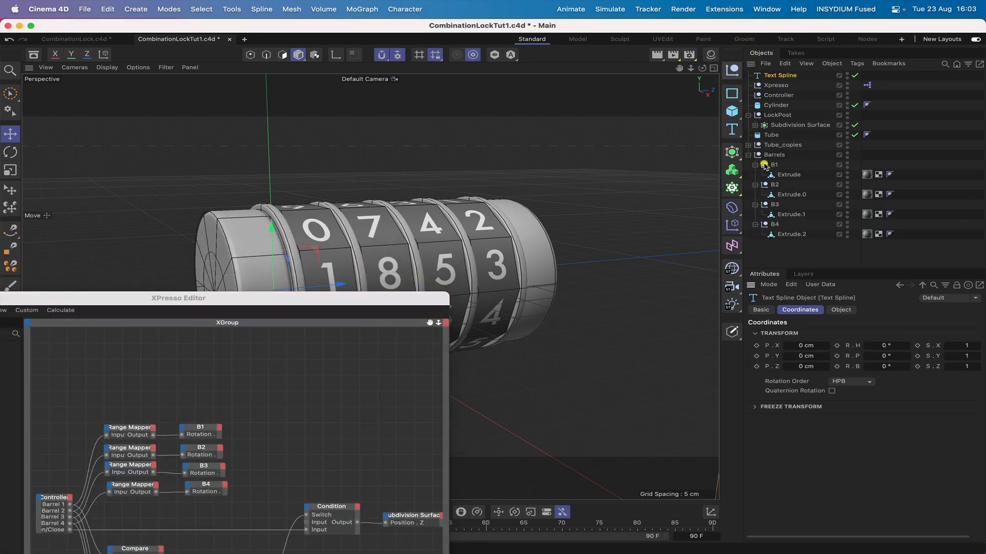
Set the Text Spline's font to Copperplate Bold
left_click(841, 310)
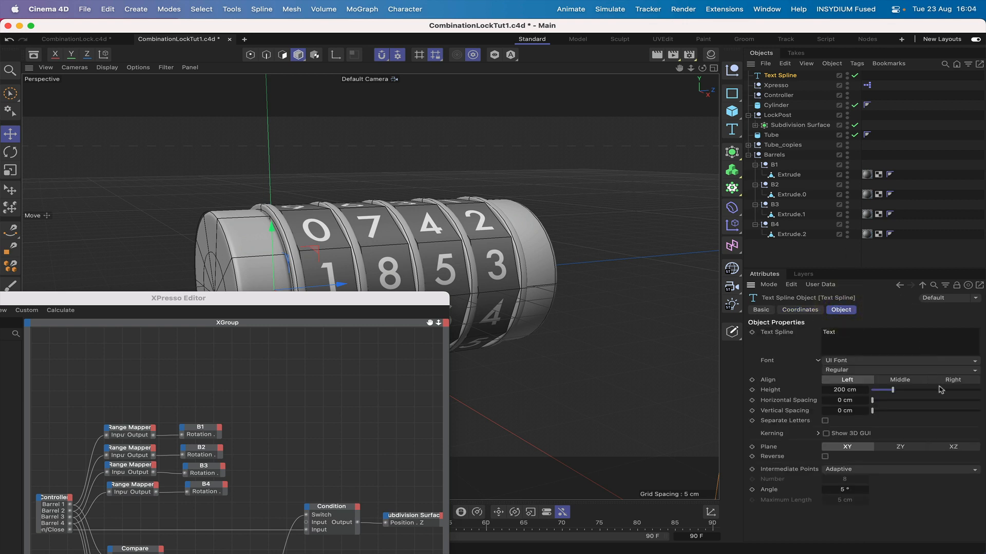
left_click(917, 362)
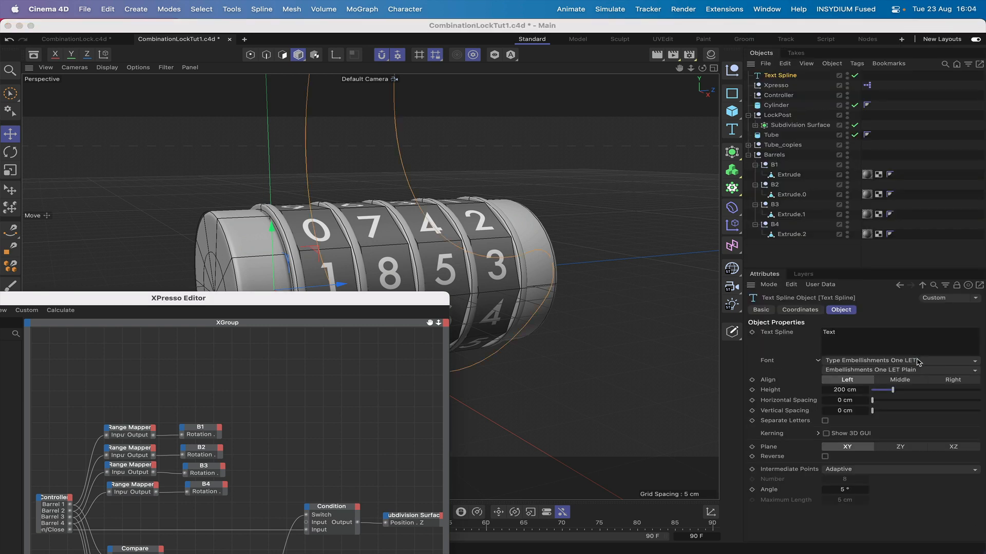
left_click(915, 364)
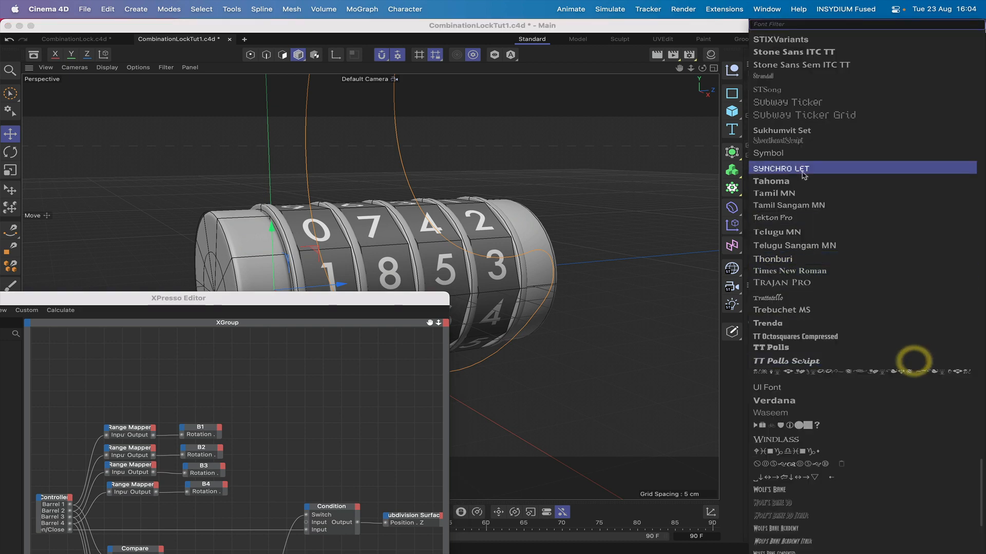
mouse_move(770, 26)
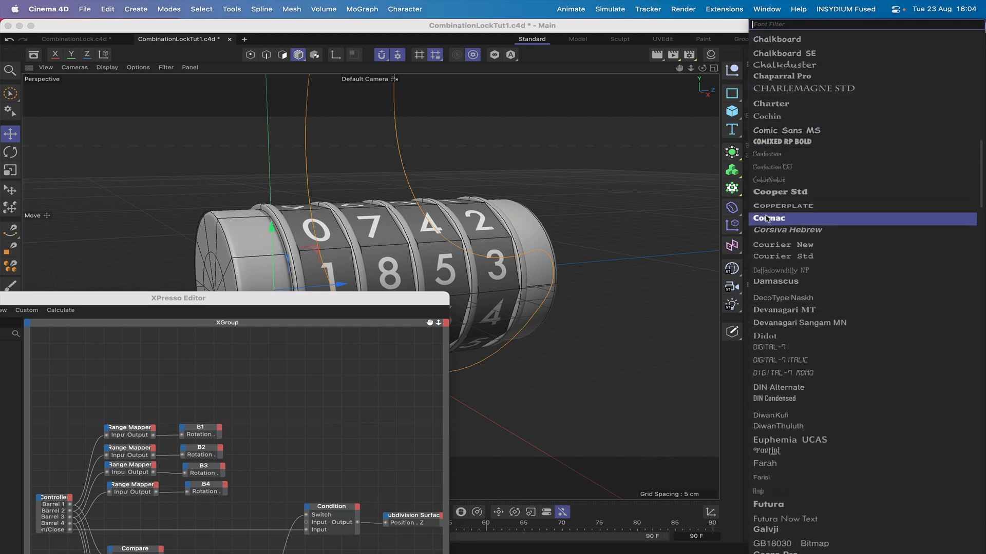
left_click(765, 204)
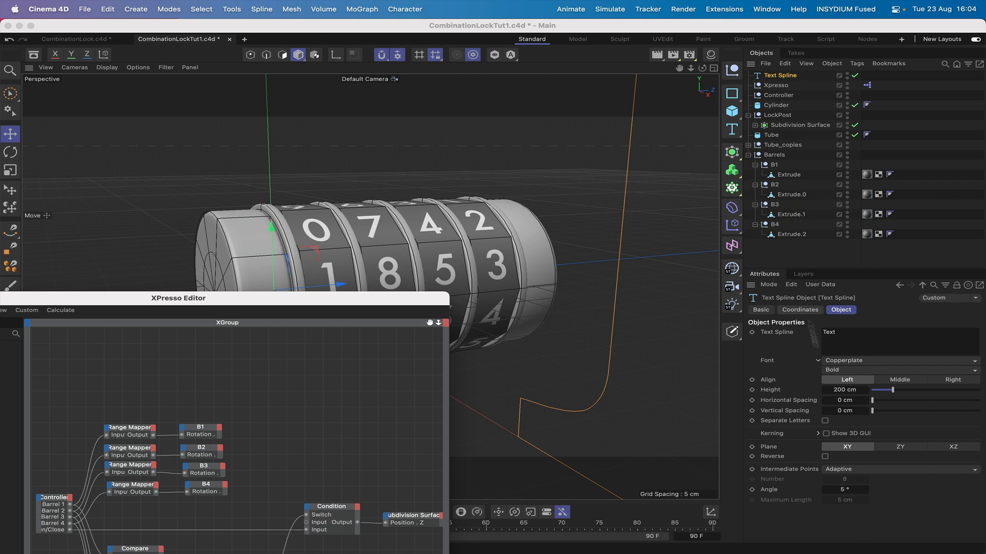
Set the Text Spline's height to 10 cm
left_click(857, 392)
double_click(844, 390)
type("10")
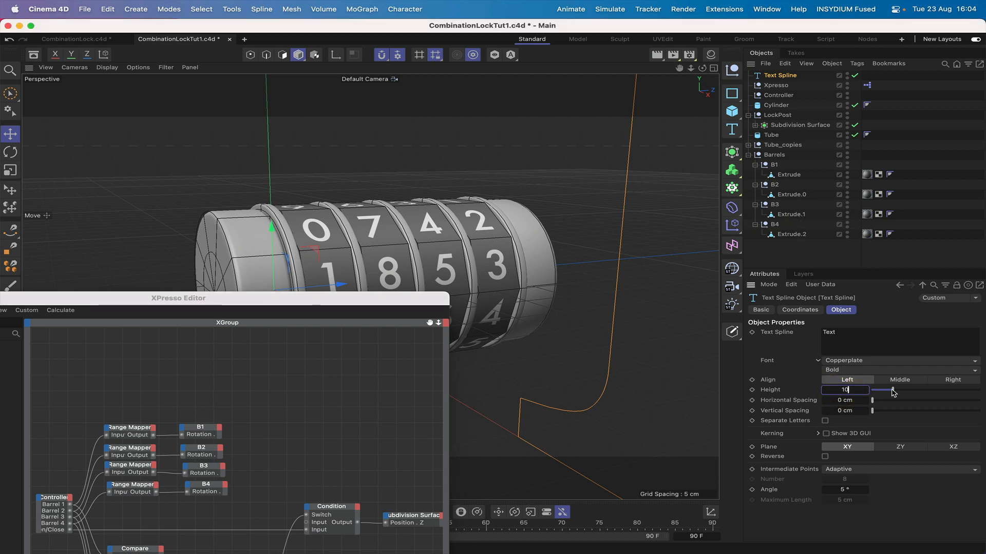
key("Return")
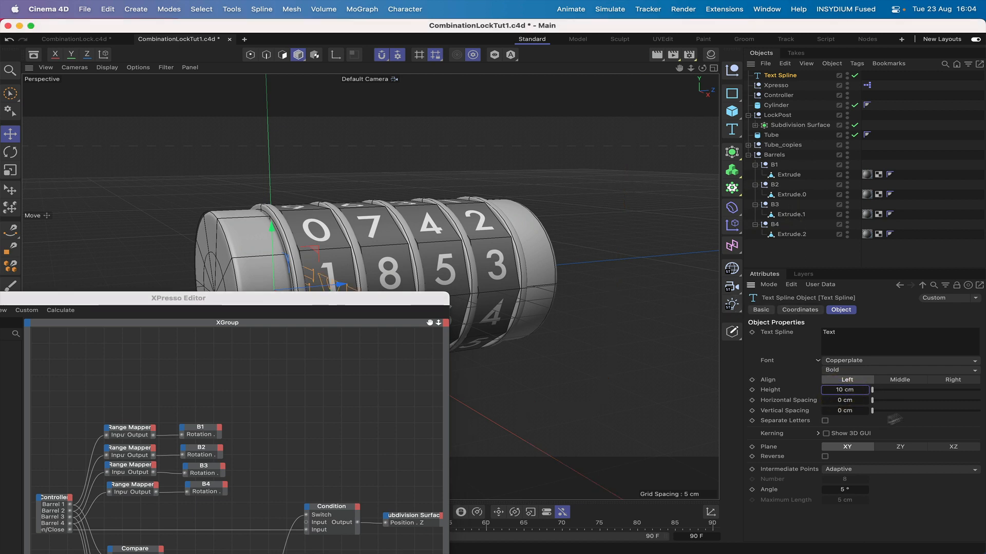
Set the Text Spline's plane to ZY and raise the text above the lock
left_click(953, 447)
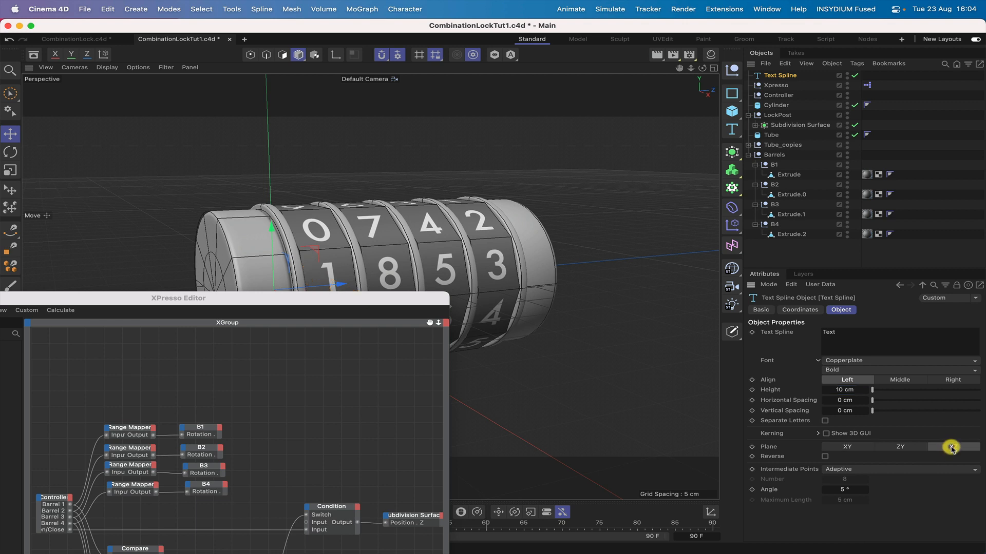
left_click_drag(353, 300, 358, 428)
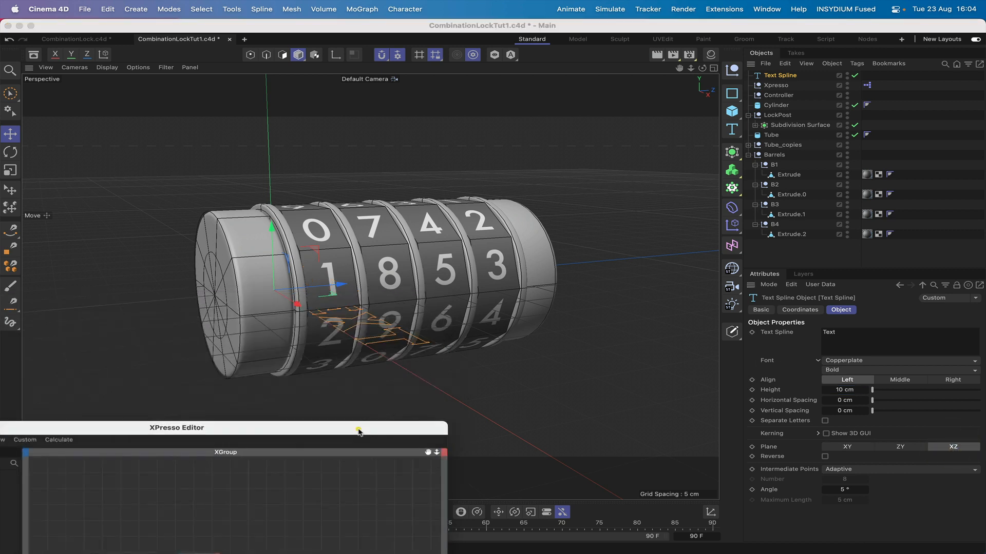
left_click(910, 447)
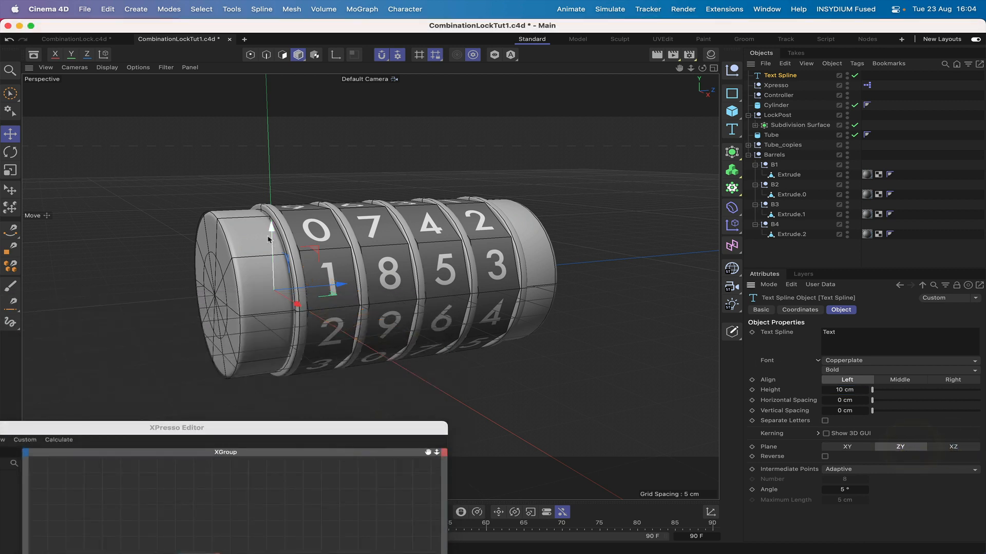
left_click_drag(272, 226, 269, 103)
left_click_drag(679, 68, 685, 113)
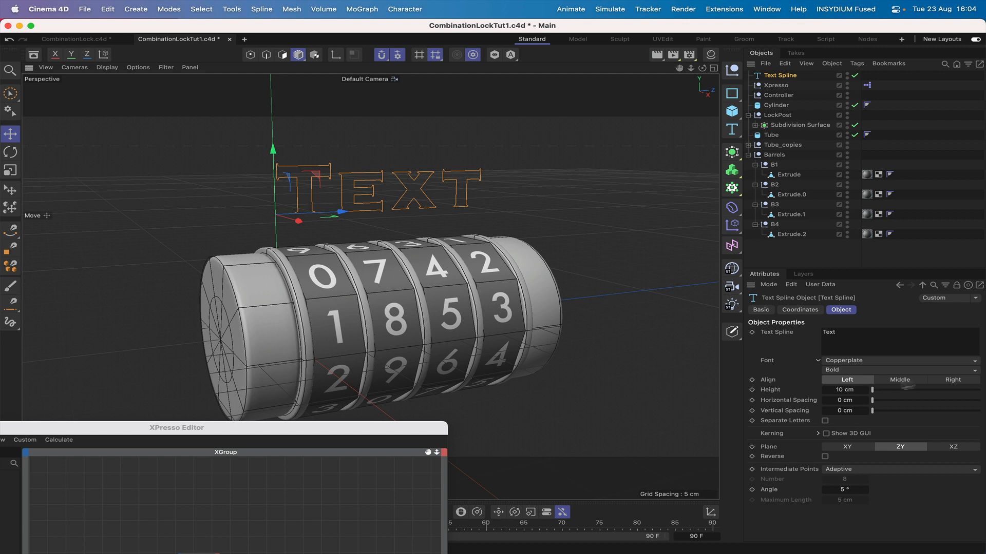
Set the text alignment to Middle and shift the spline along Z and slightly up to centre it over the barrels
left_click(907, 383)
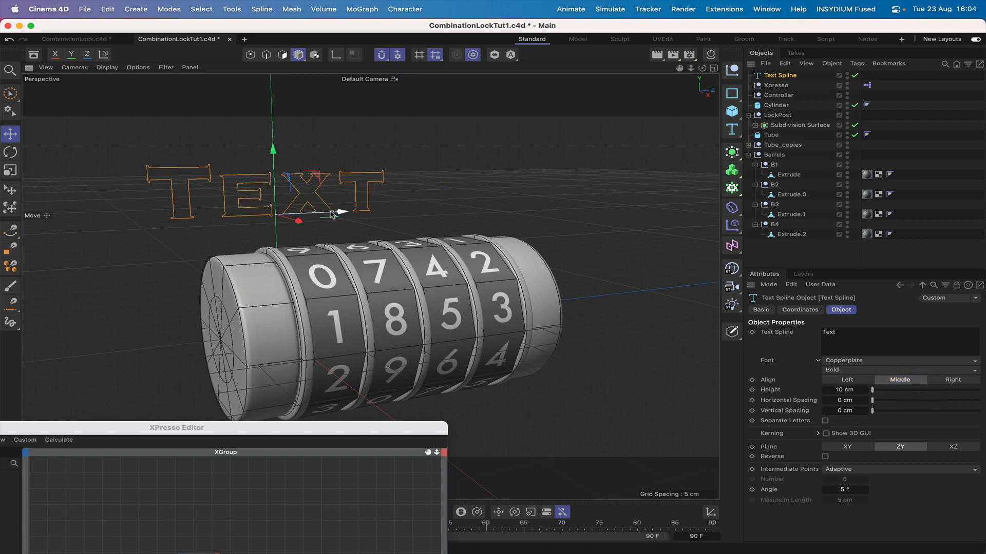
left_click_drag(338, 211, 420, 206)
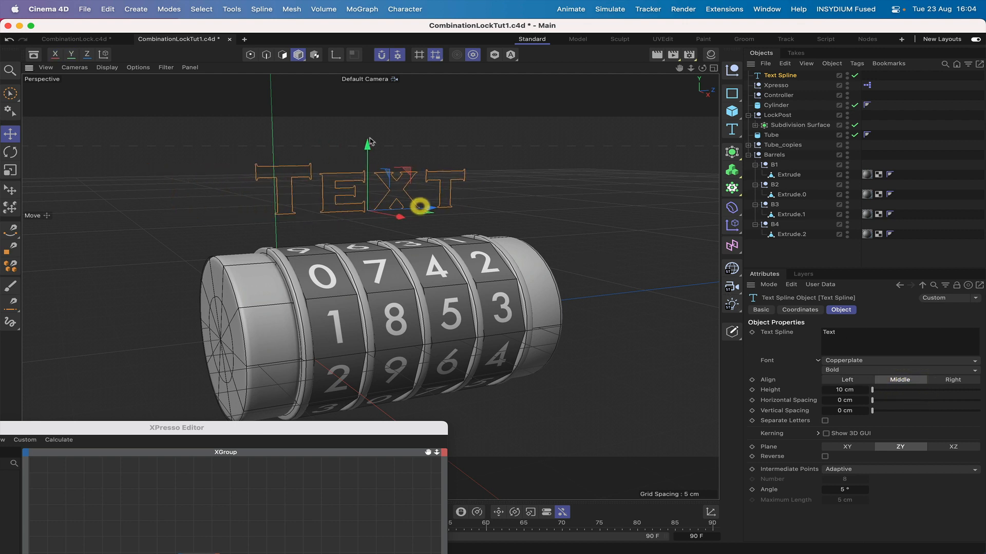
left_click_drag(368, 145, 369, 132)
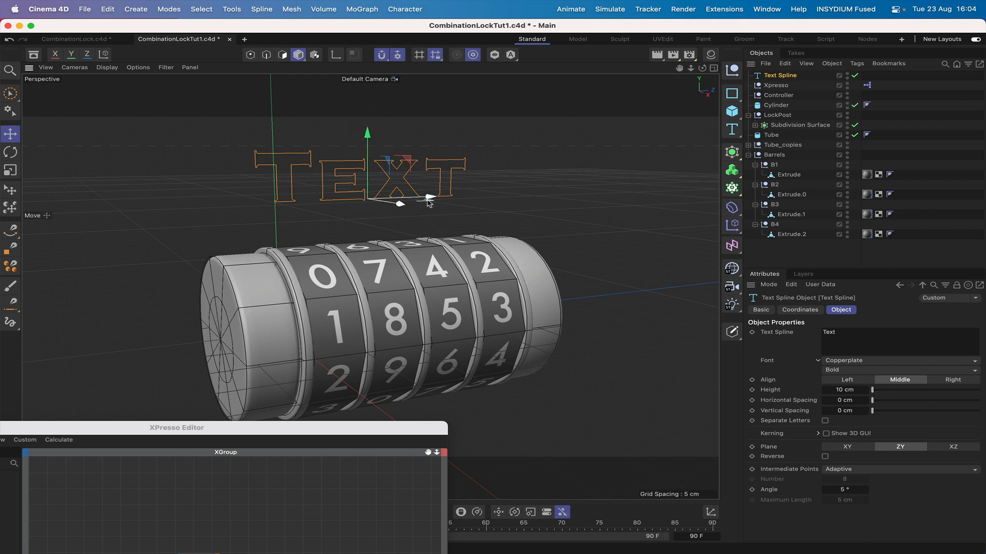
left_click_drag(427, 200, 429, 200)
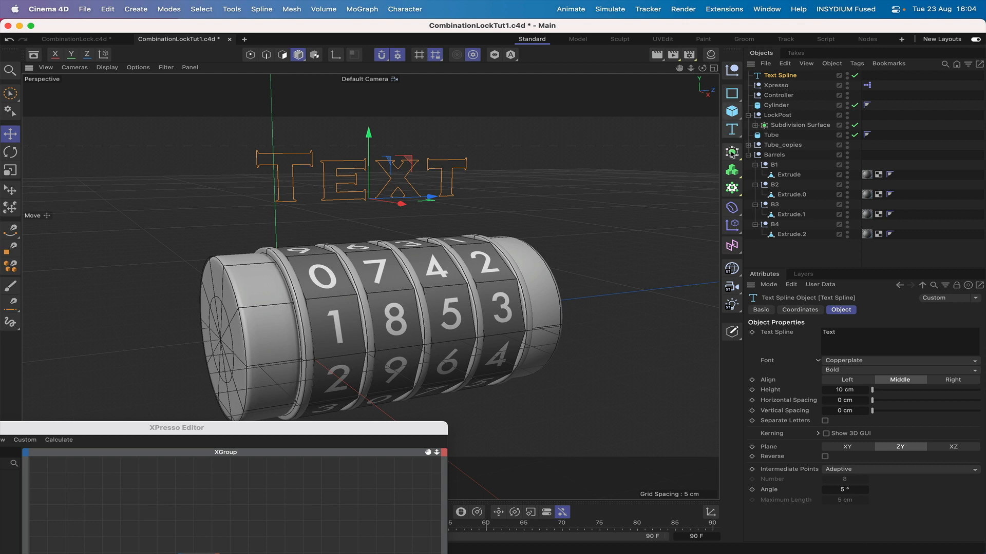
Put the Text Spline in an Extrude generator with an offset of 2 cm
left_click(731, 152)
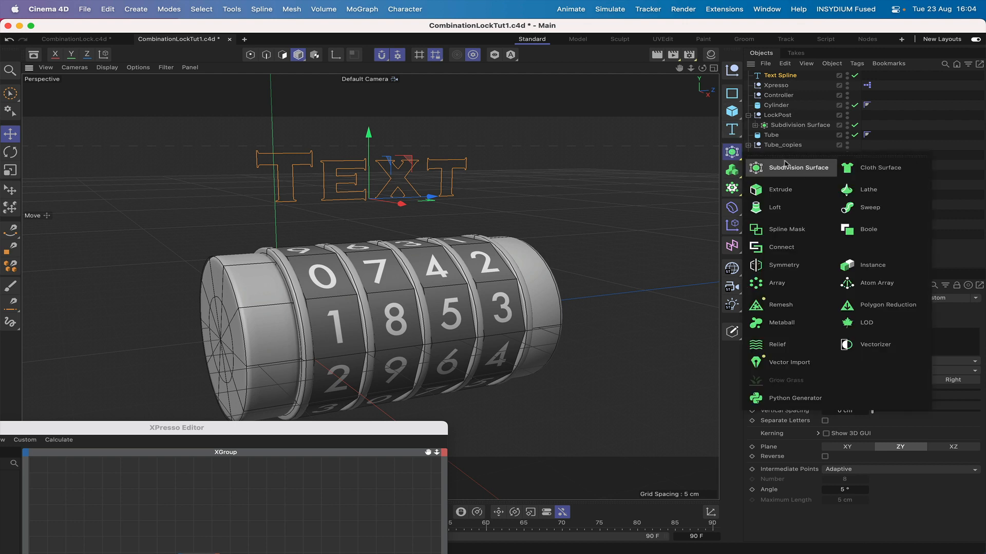
left_click(785, 190)
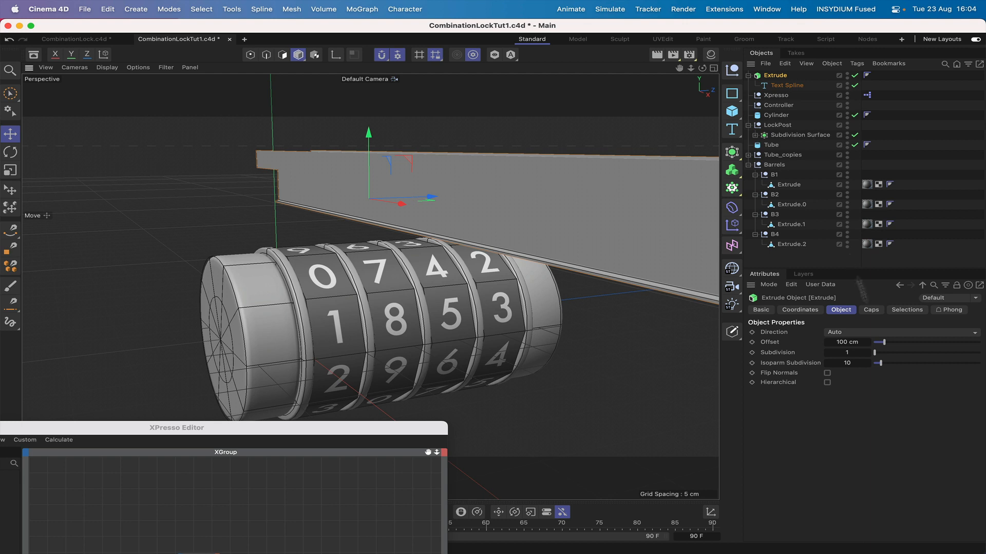
left_click(846, 343)
type("5")
key("Return")
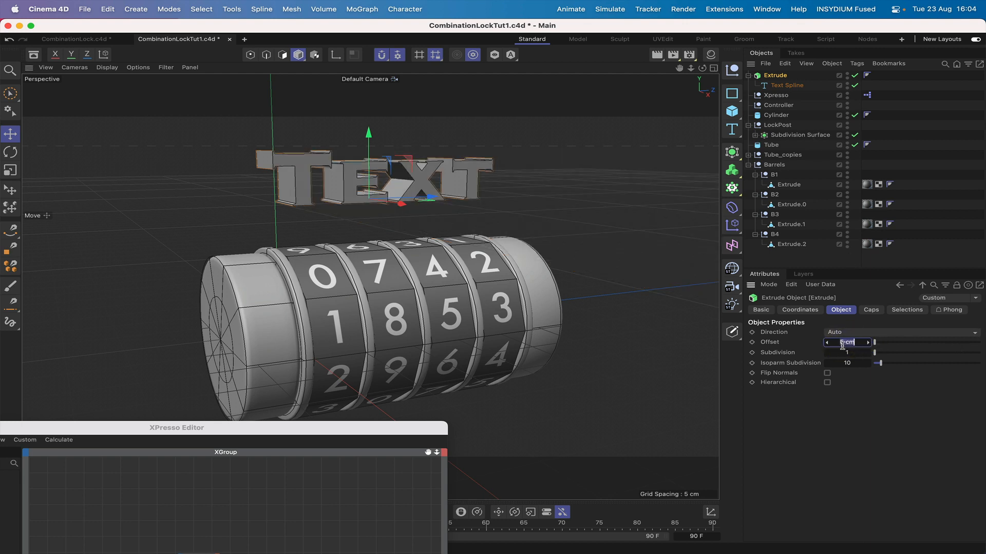
type("2")
key("Return")
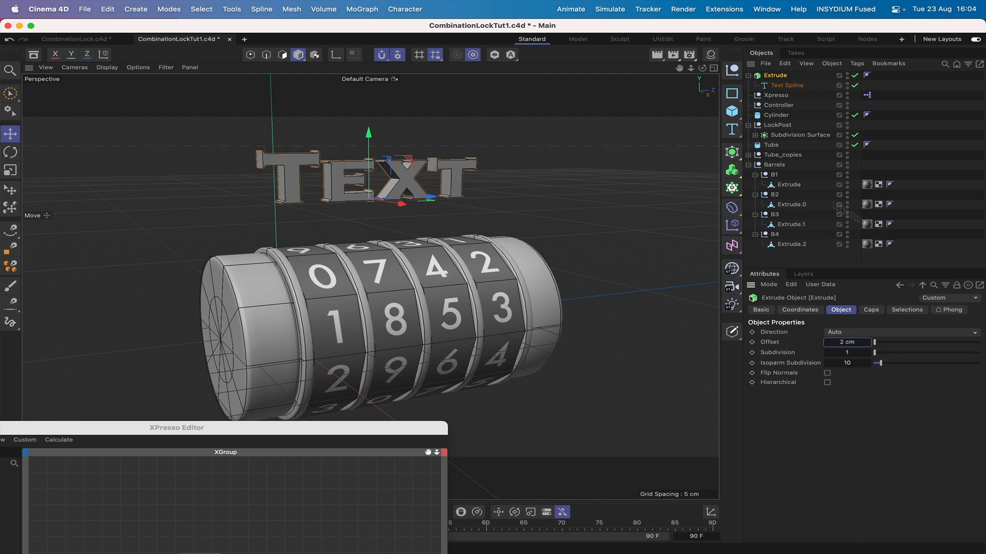
Give the text Extrude's caps a round bevel with a size of 0.2 cm
left_click(868, 310)
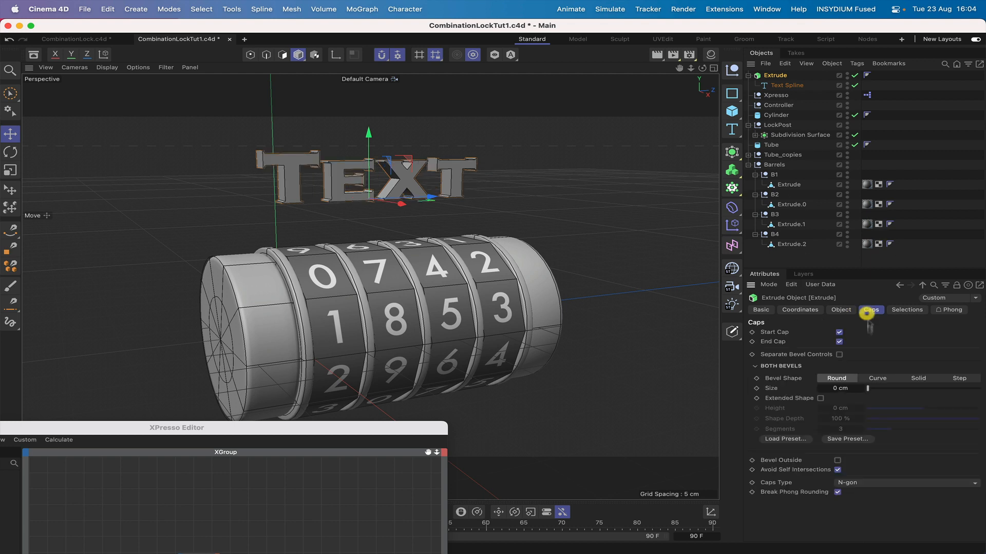
double_click(837, 389)
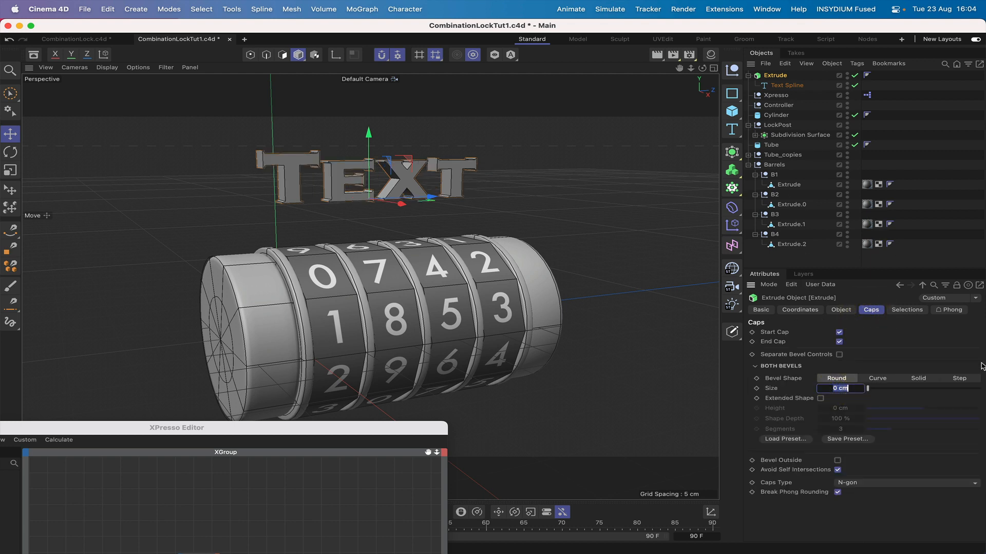
key("Return")
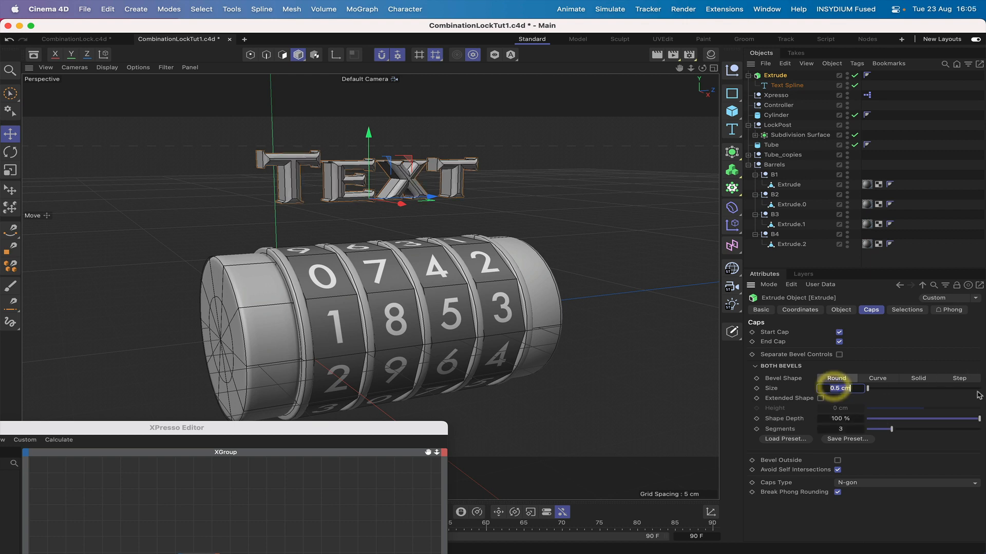
key("BackSpace")
type(".2")
key("Return")
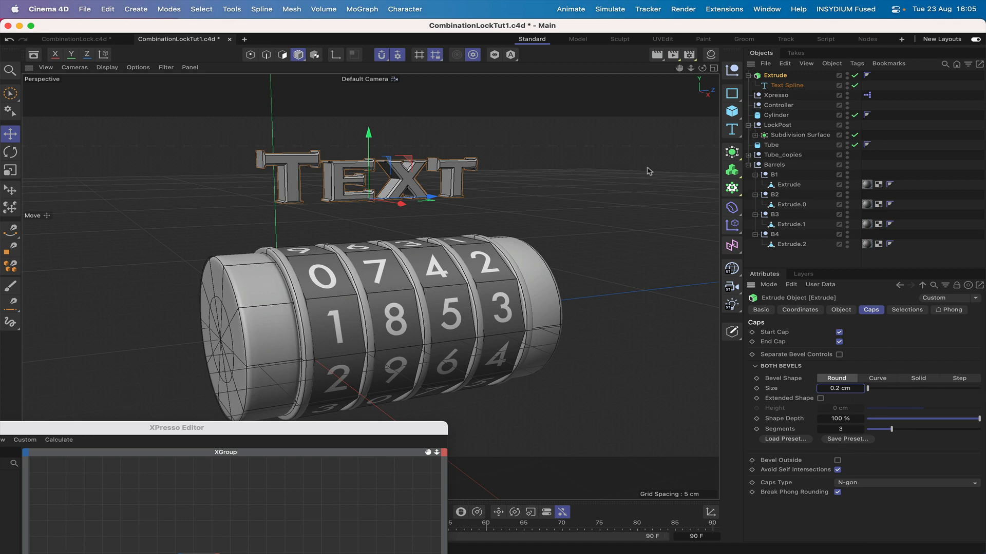
Add a Text Spline node to the XPresso graph and connect the String Condition's Output to its Text Spline input
left_click_drag(341, 425, 432, 163)
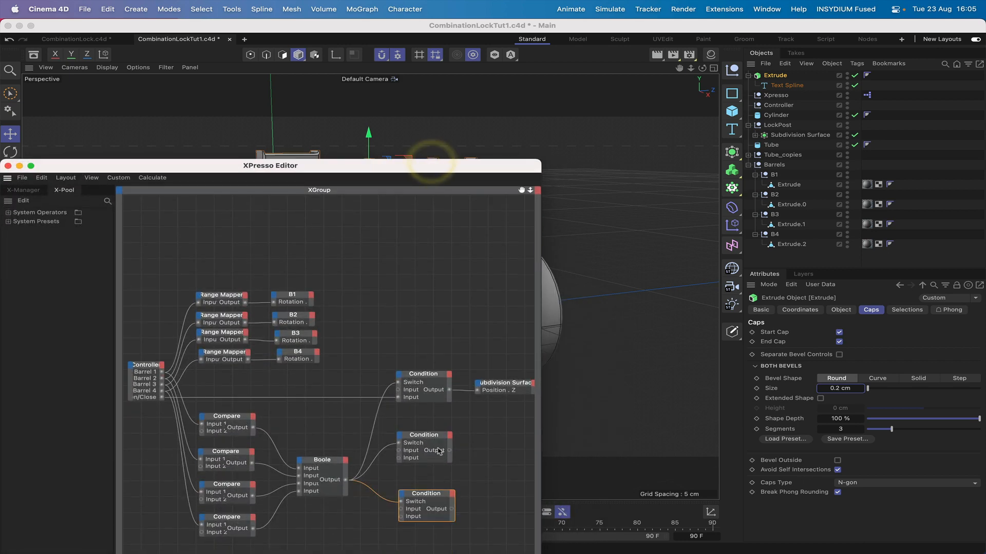
left_click(788, 87)
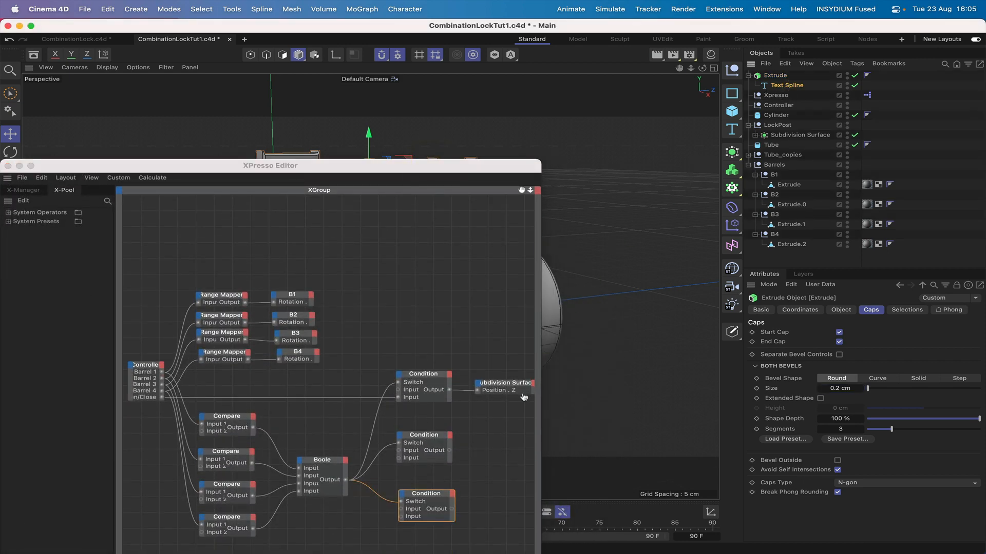
mouse_move(494, 451)
left_mouse_down()
mouse_move(471, 451)
mouse_move(480, 444)
left_mouse_up()
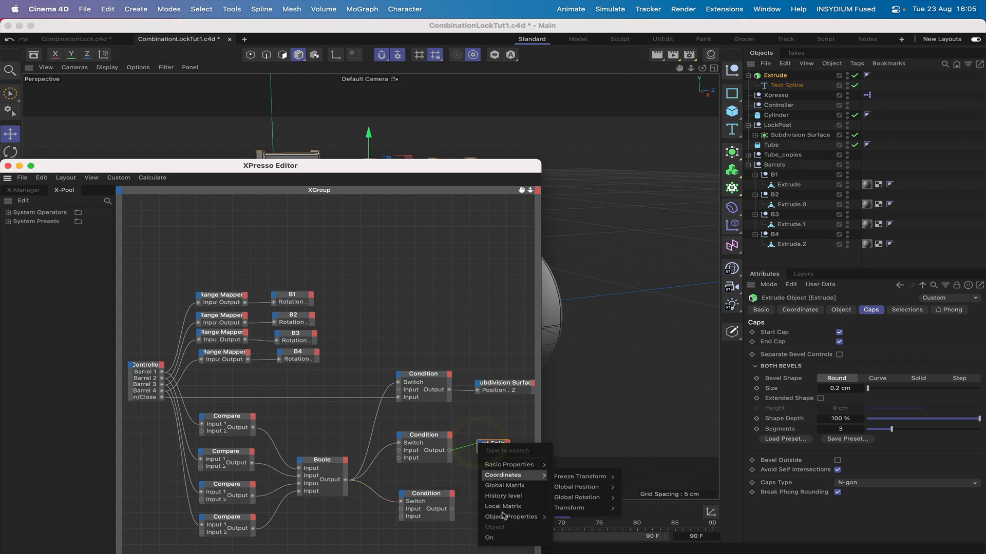
mouse_move(511, 517)
left_click(584, 536)
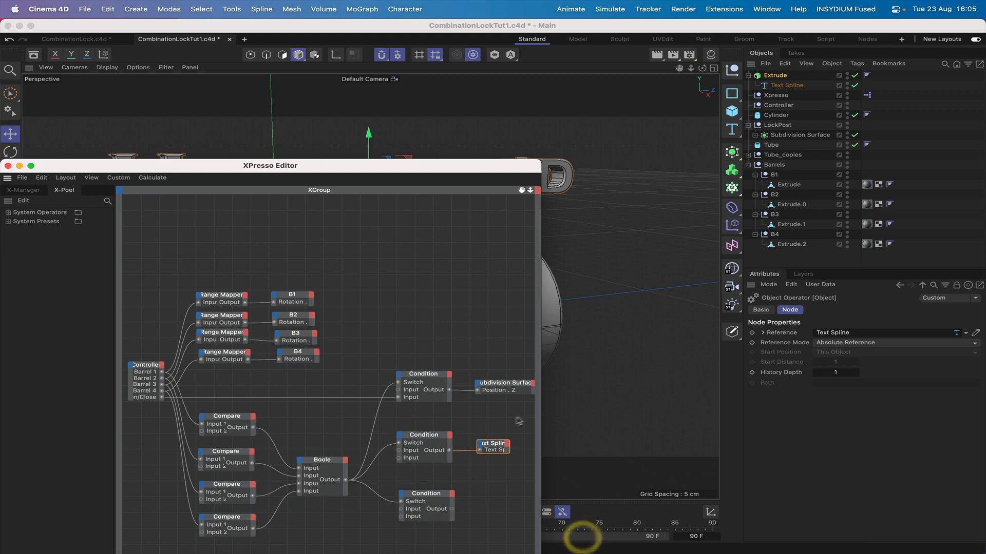
left_click_drag(505, 166, 524, 200)
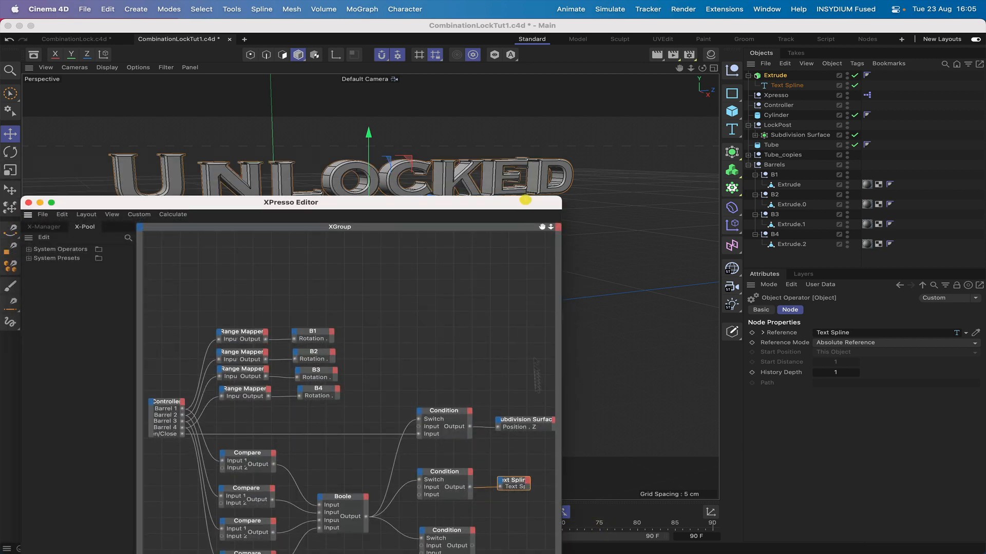
left_click(517, 482)
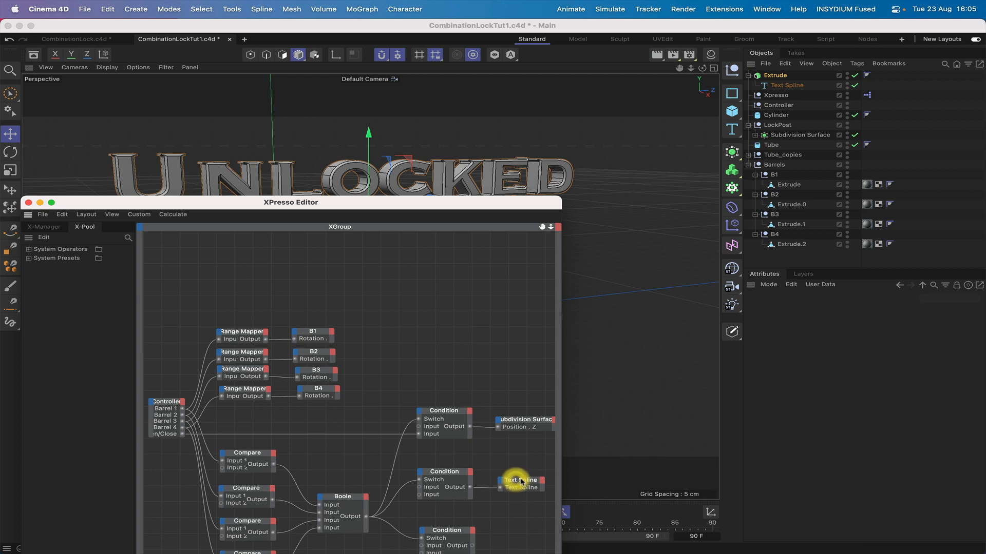
left_click(776, 77)
left_click_drag(775, 77, 513, 537)
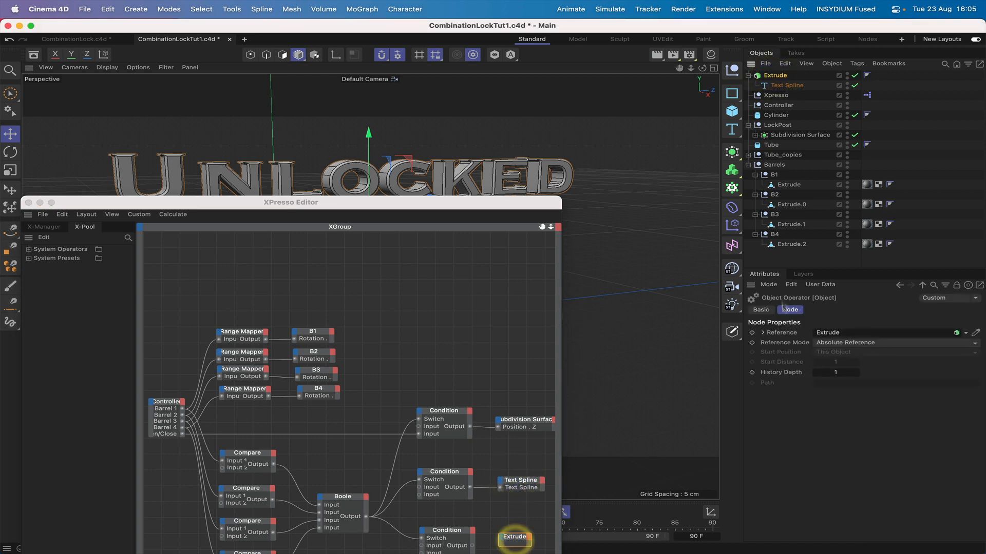
left_click(763, 311)
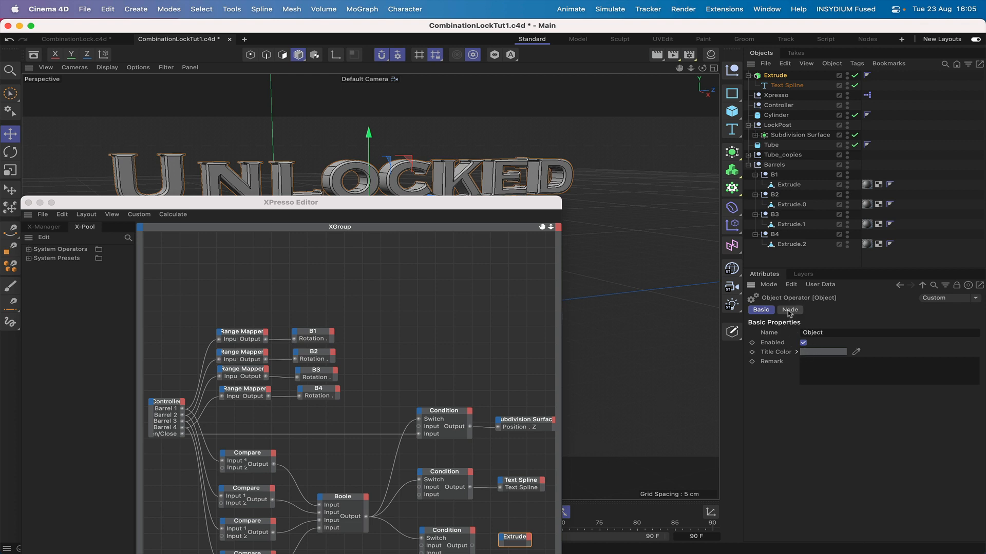
left_click(520, 534)
key("Delete")
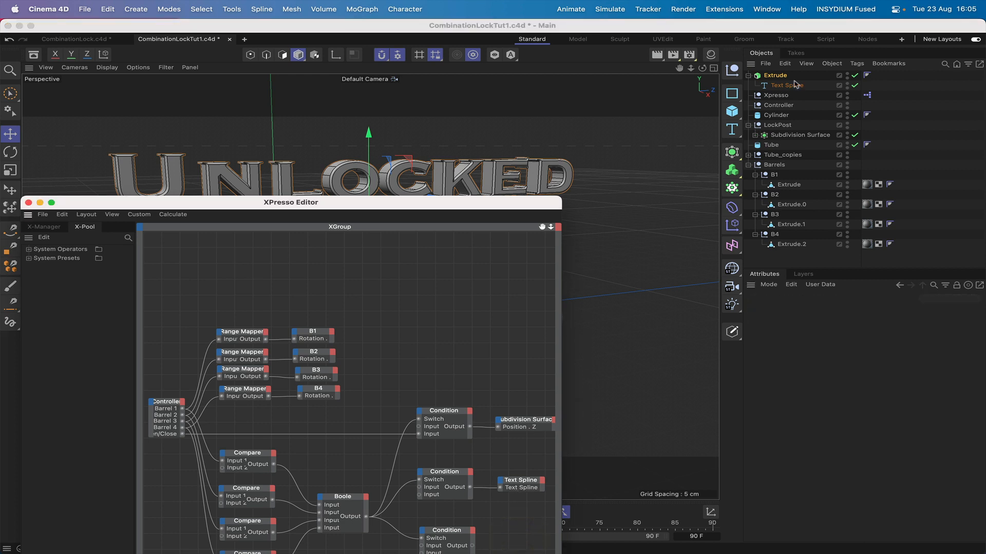
Set the Display Color of the text's Extrude object to Automatic
left_click(776, 76)
left_click(768, 311)
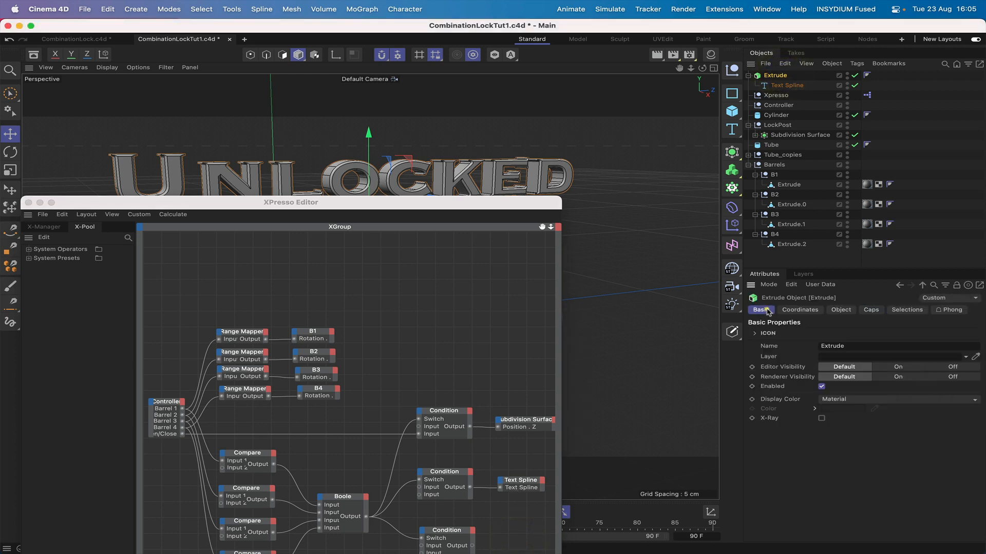
left_click(837, 400)
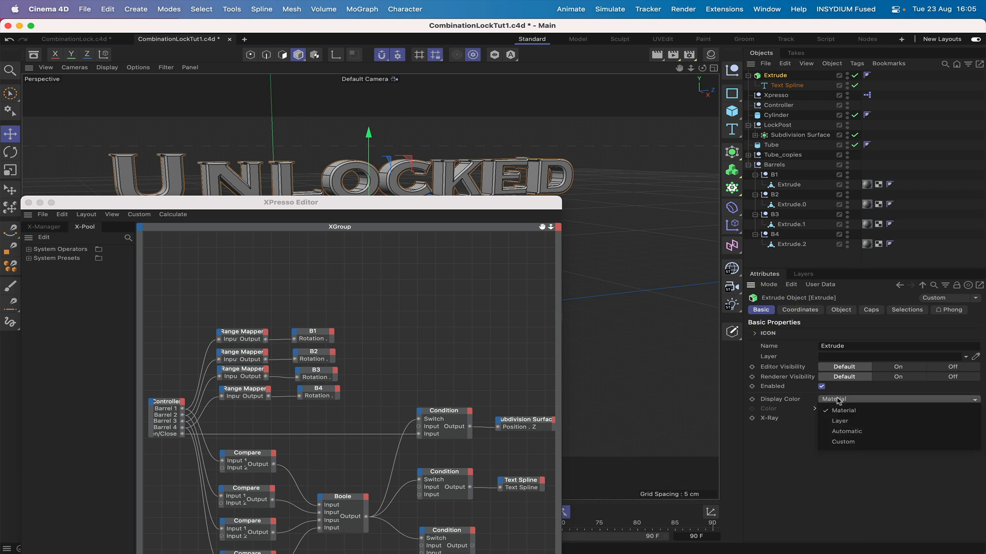
left_click(847, 432)
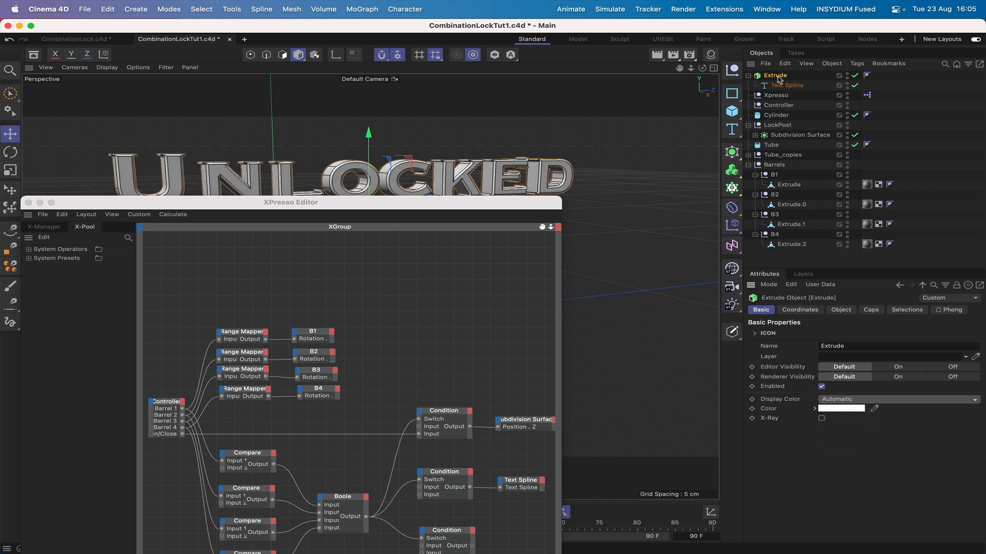
Add the text's Extrude as an XPresso node and connect the colour Condition's Output to its Color input
left_click_drag(520, 548, 519, 546)
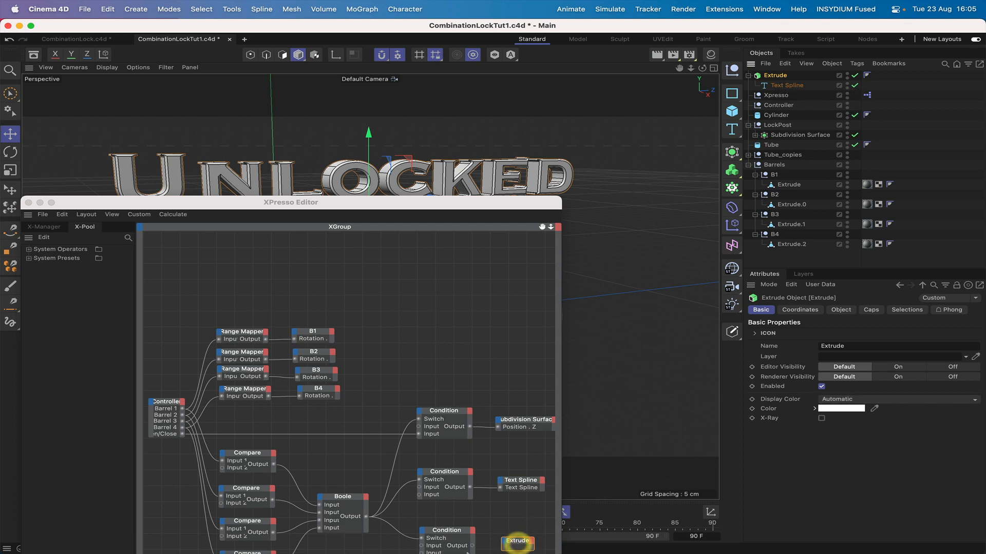
left_click(504, 542)
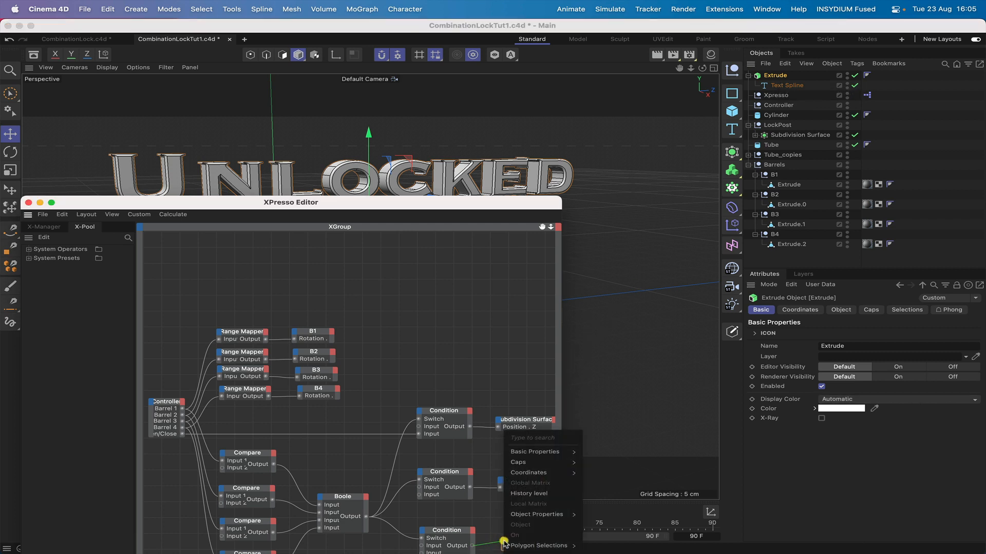
mouse_move(565, 452)
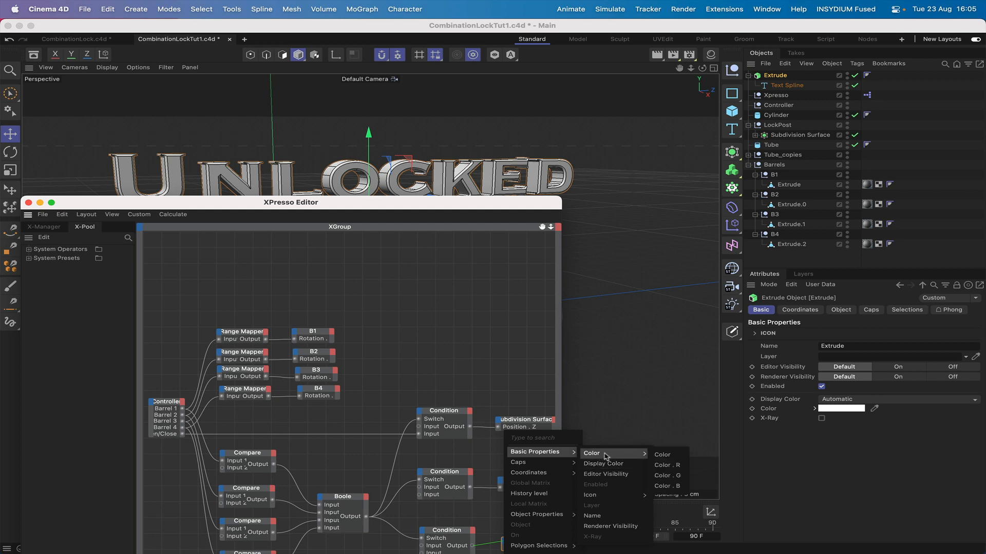
left_click(659, 454)
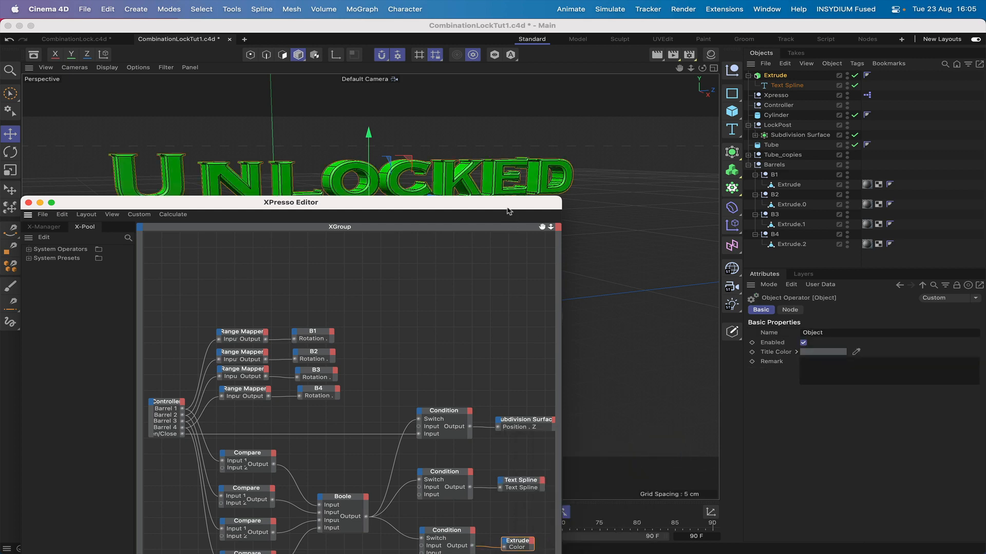
left_click_drag(505, 203, 519, 126)
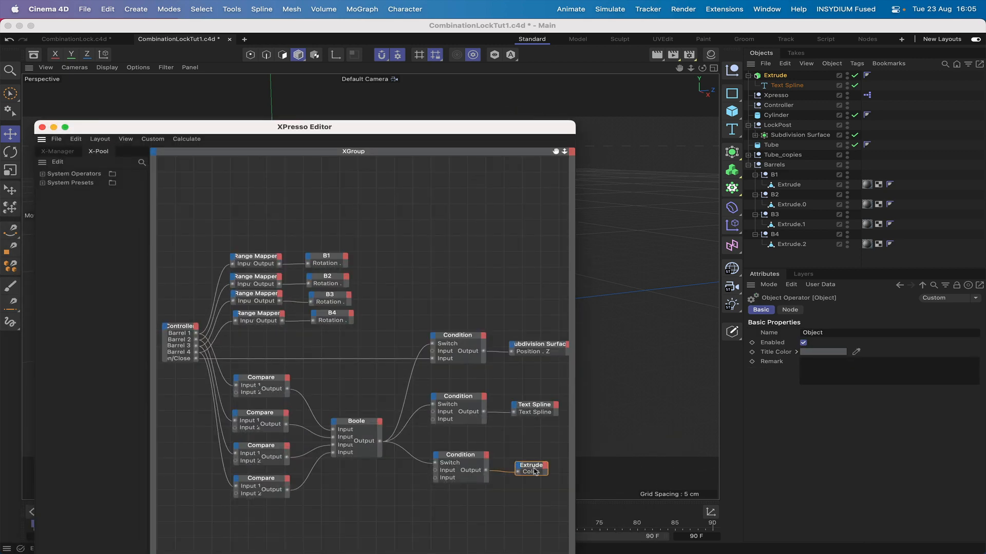
left_click_drag(541, 469, 541, 465)
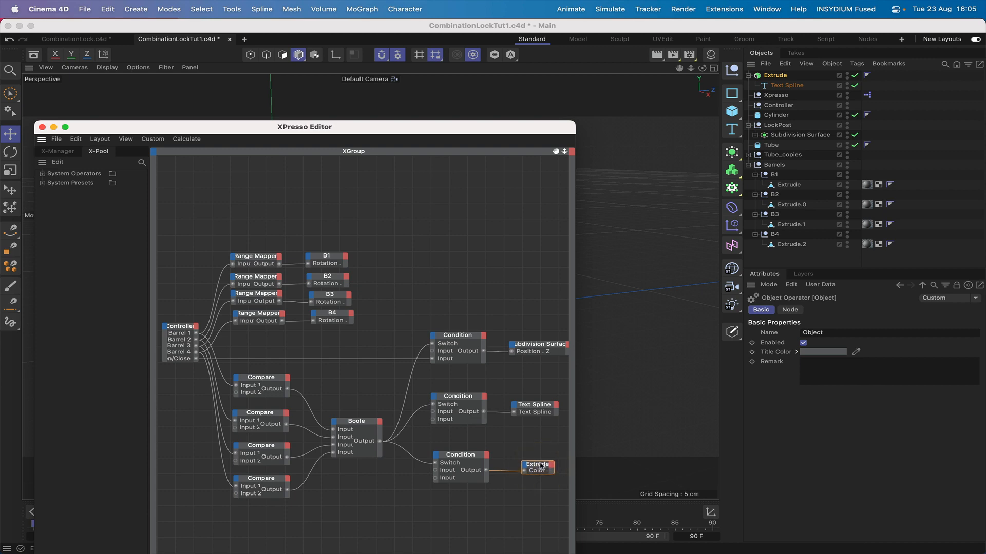
Test the status text by moving the Controller's Barrel 1 off its code digit and setting it back to 1
left_click_drag(473, 132, 146, 510)
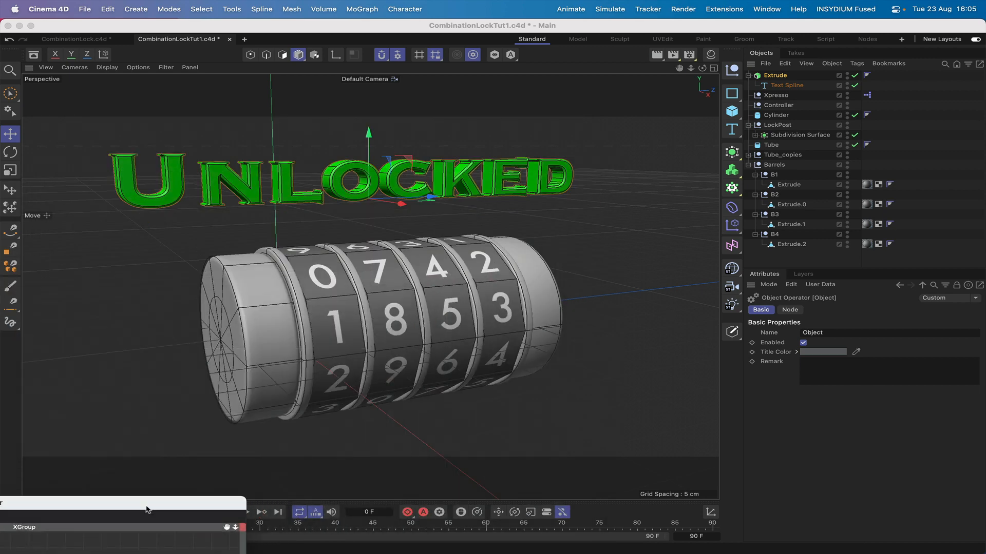
left_click(784, 106)
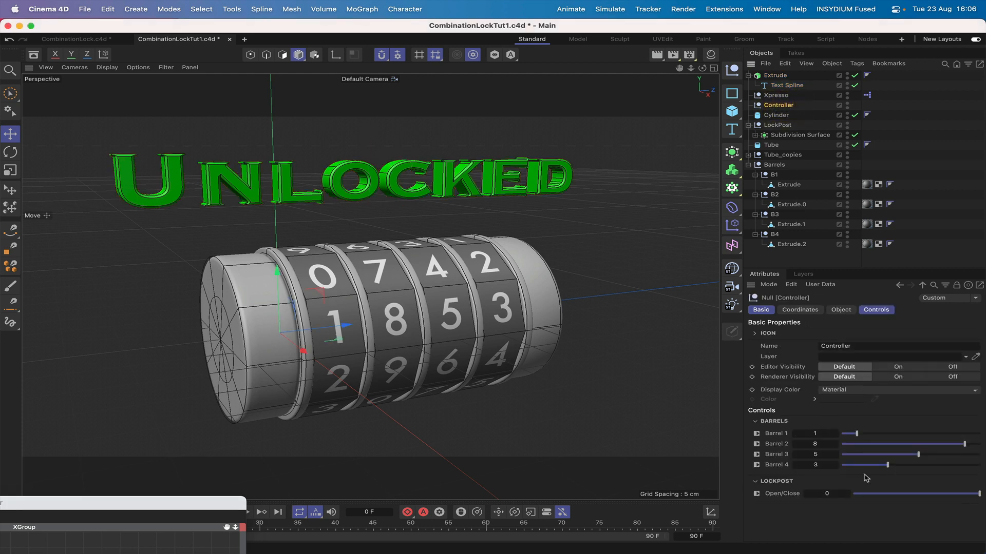
left_click_drag(857, 433, 856, 435)
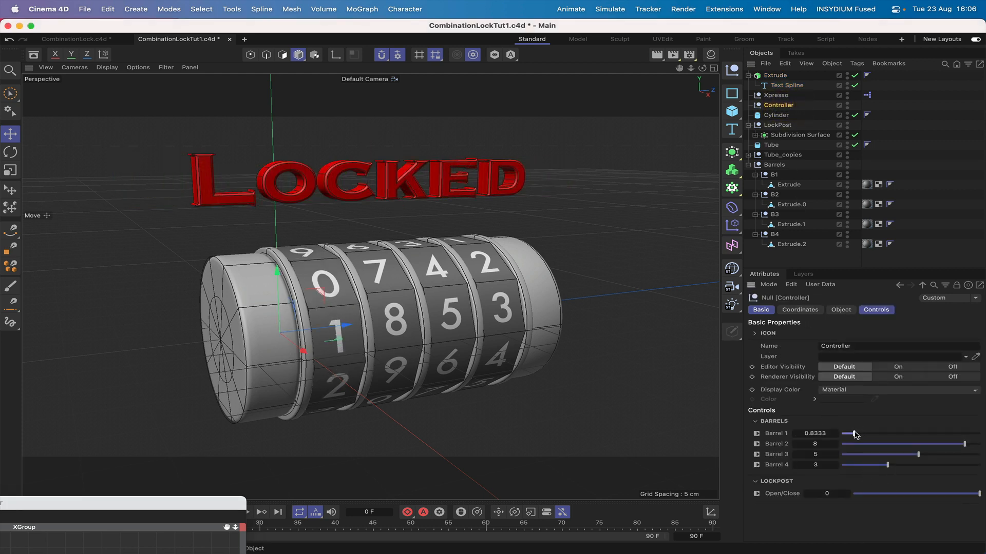
left_click(816, 433)
type("1")
key("Return")
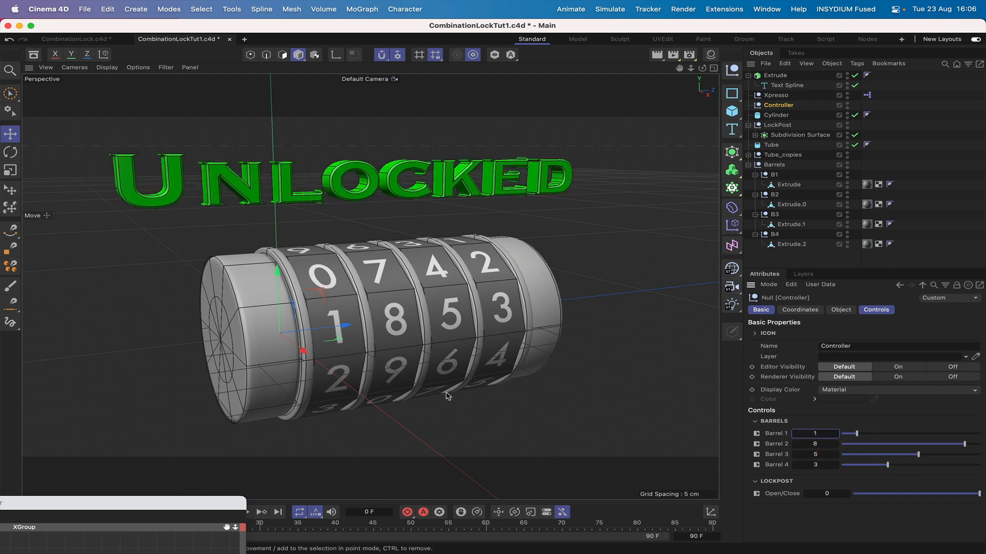
Bring the XPresso Editor back into view and close it
left_click_drag(229, 504, 623, 197)
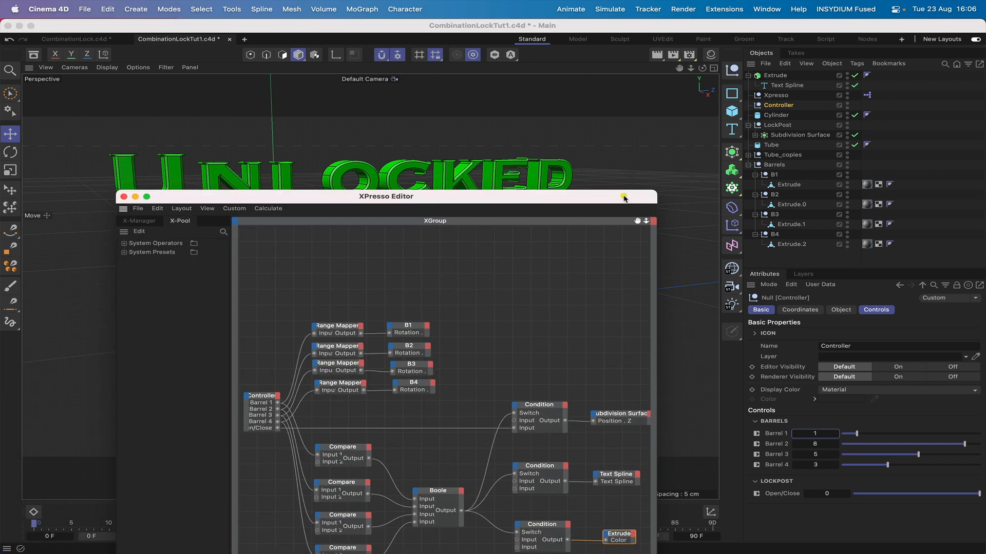
left_click_drag(290, 192, 299, 69)
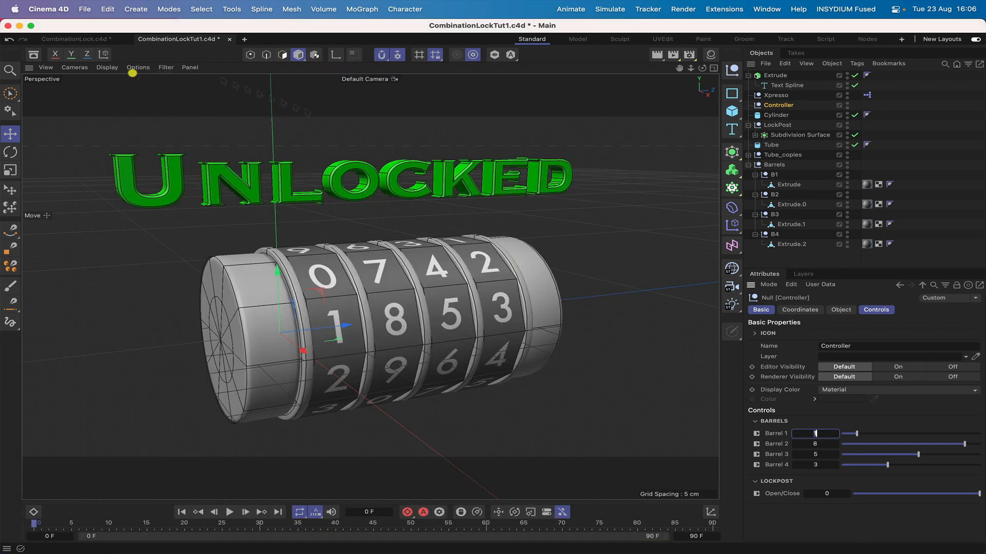
left_click(144, 73)
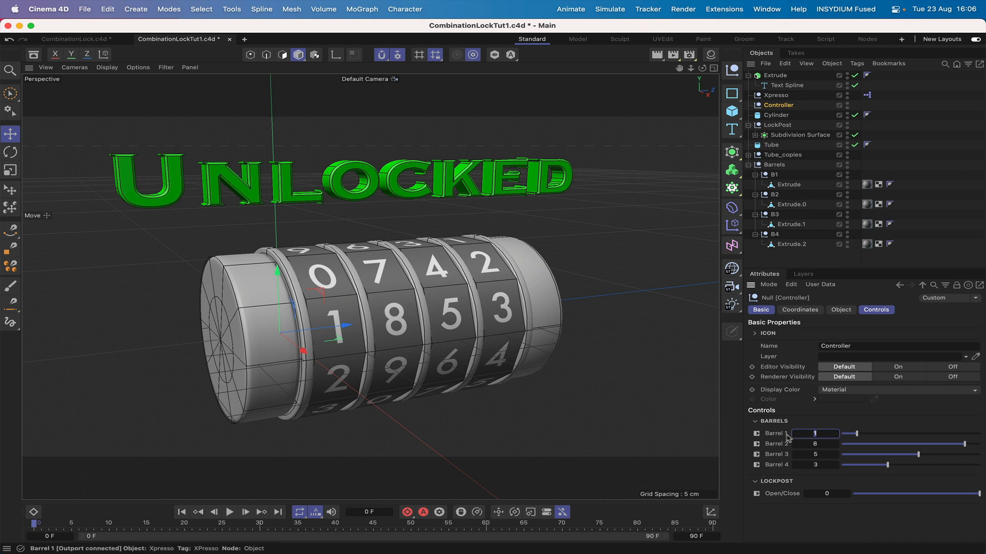
Set Barrel 1, Barrel 2, Barrel 3 and Barrel 4 of the Controller to 0
type("0")
key("Return")
left_click(812, 434)
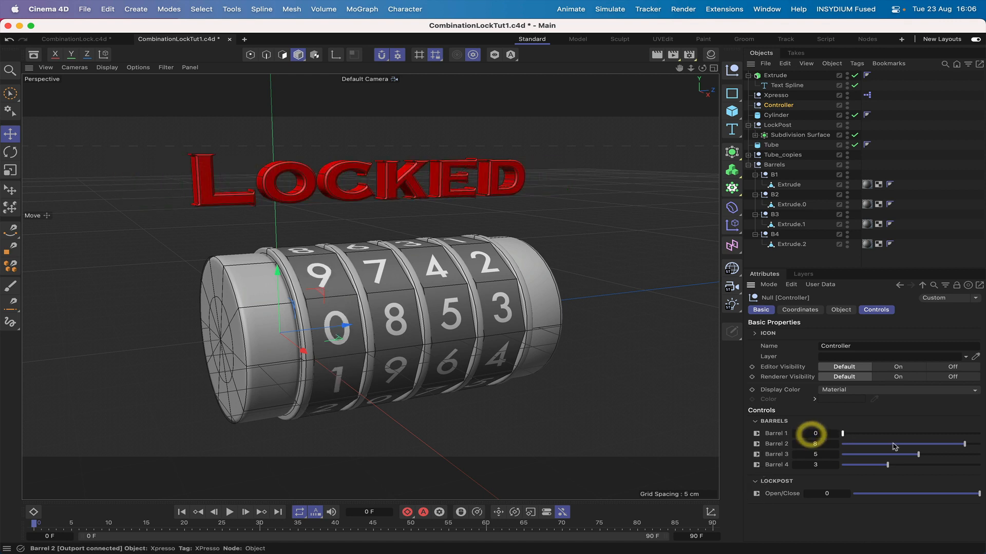
left_click_drag(894, 445, 824, 446)
left_click_drag(930, 455, 830, 457)
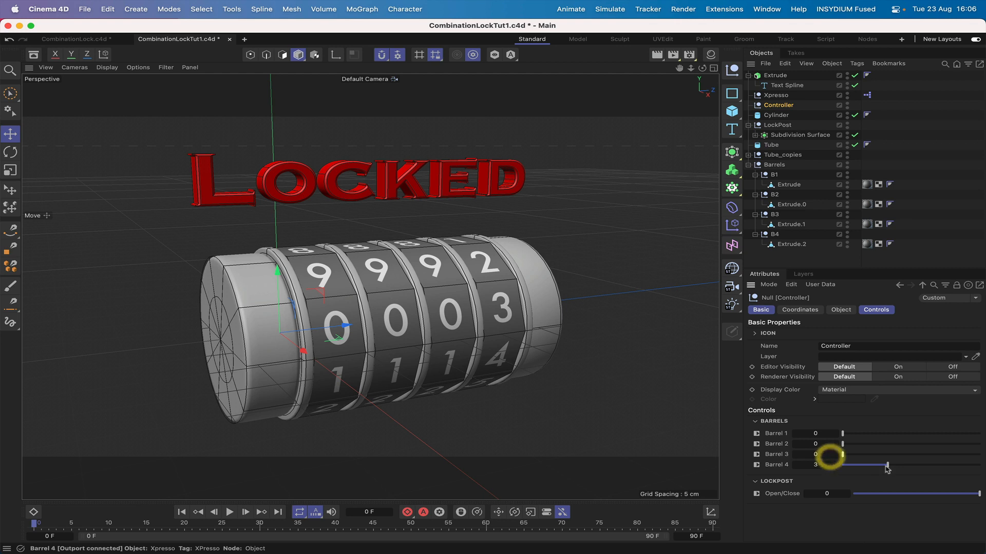
left_click_drag(886, 468, 824, 465)
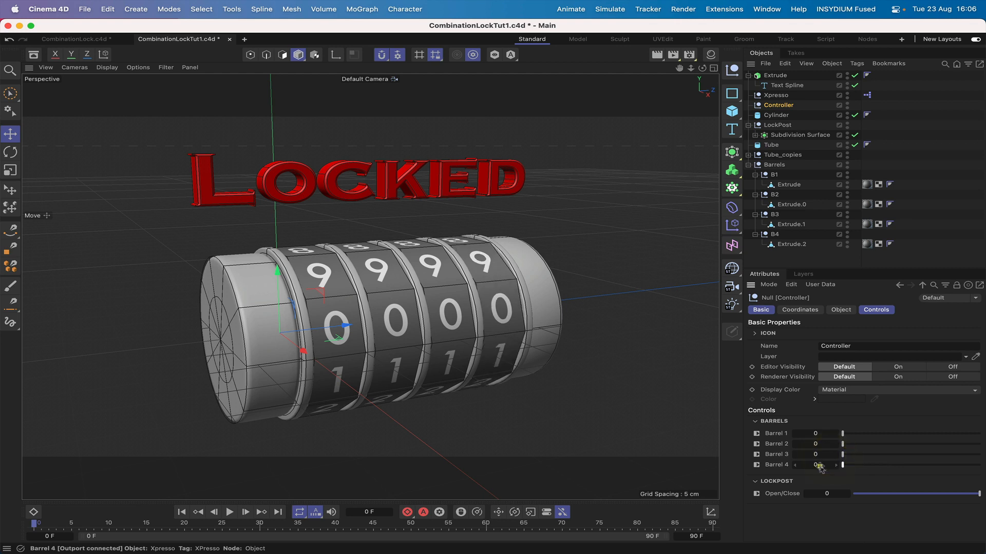
Keyframe all four barrel values of the Controller at frame 0
left_click(756, 434)
left_click(756, 444)
left_click(756, 454)
left_click(757, 464)
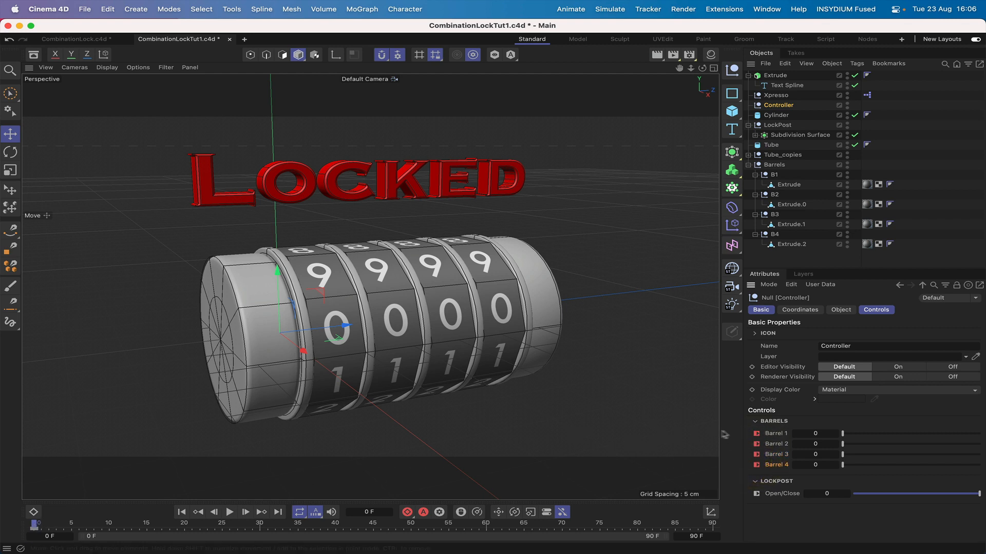
Go to frame 30 and extend the animation length to 300 frames
left_click_drag(35, 524, 262, 534)
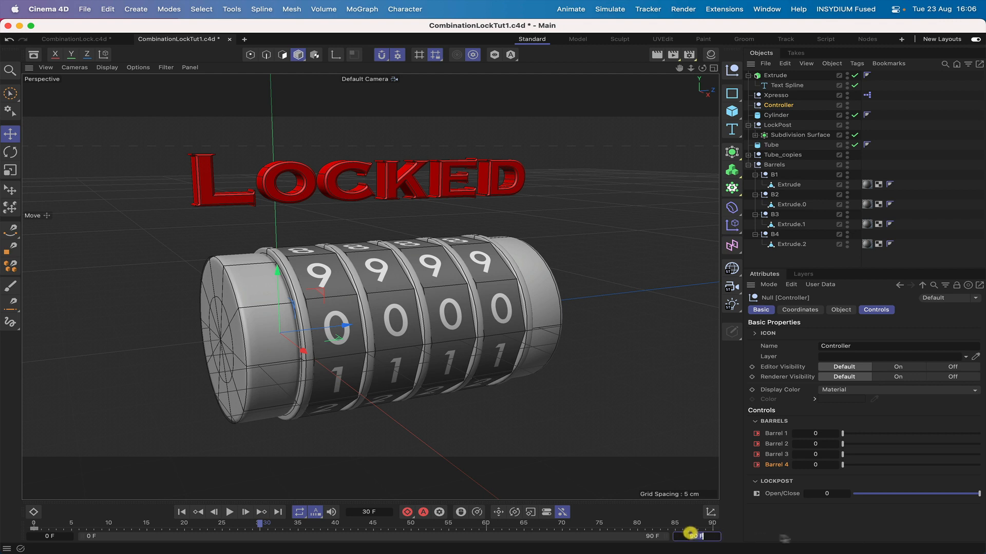
double_click(688, 535)
type("300")
key("Return")
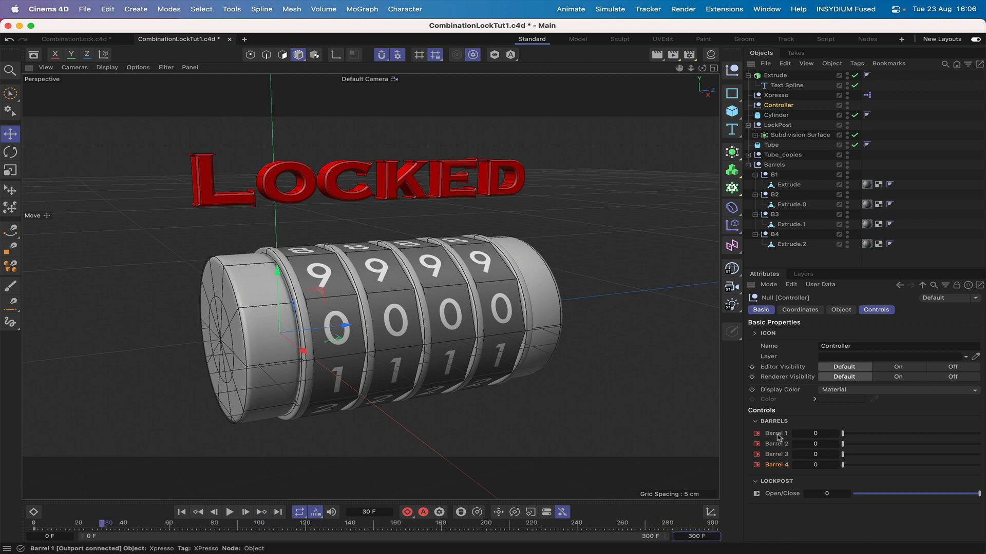
Set Barrel 1 to 1 and keyframe it at frame 30
left_click(816, 433)
type("1")
key("Return")
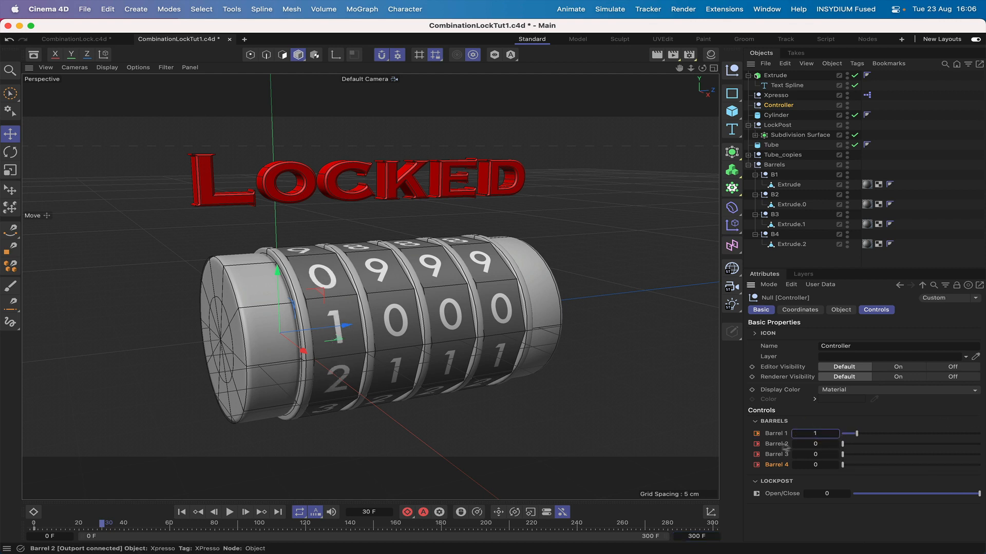
left_click(756, 434)
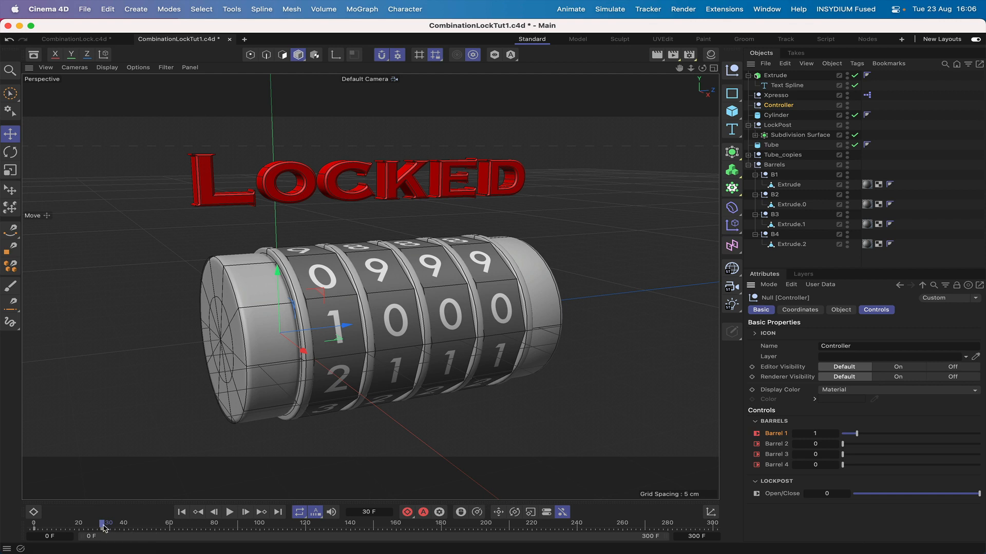
Set Barrel 2 to 8 at frame 240 and keyframe it
left_click_drag(104, 526, 579, 542)
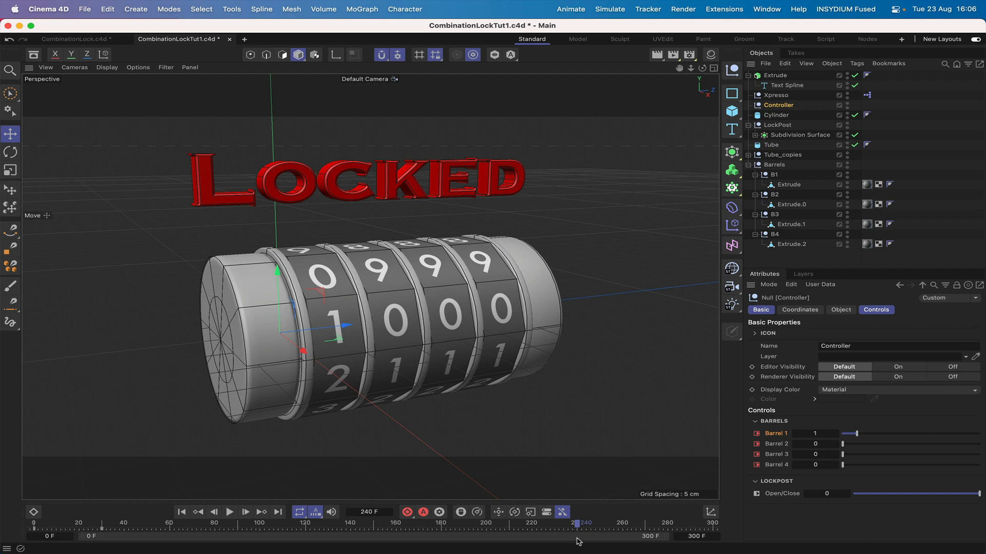
left_click(817, 444)
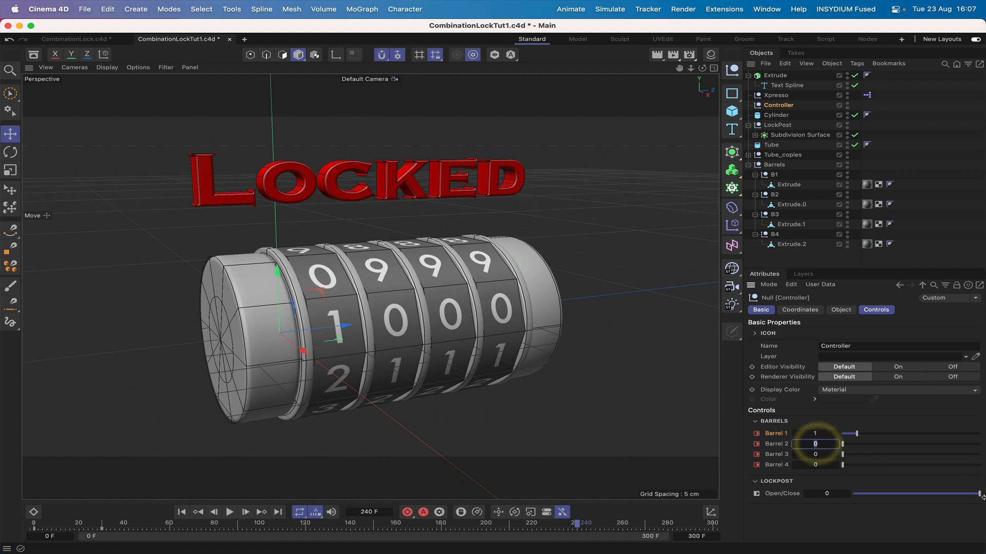
type("8")
key("Return")
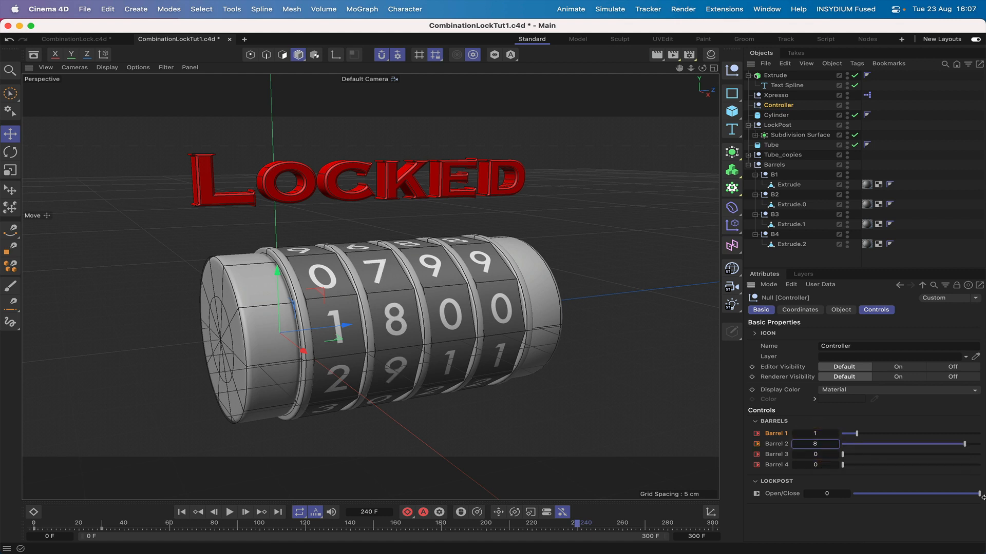
left_click(757, 445)
left_click(776, 455)
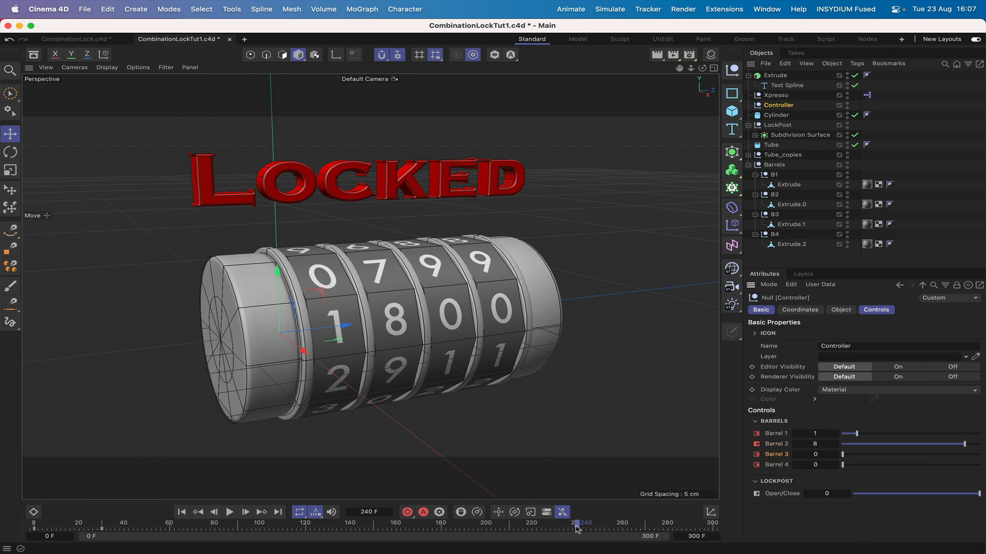
Set Barrel 3 to 5 at frame 150 and keyframe it
left_click_drag(577, 529, 374, 532)
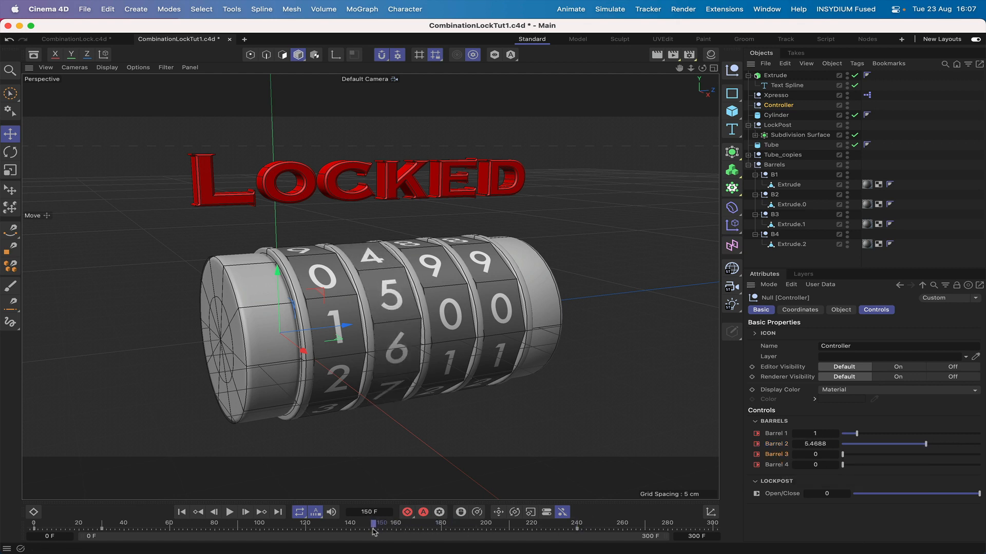
left_click(818, 455)
type("5")
key("Return")
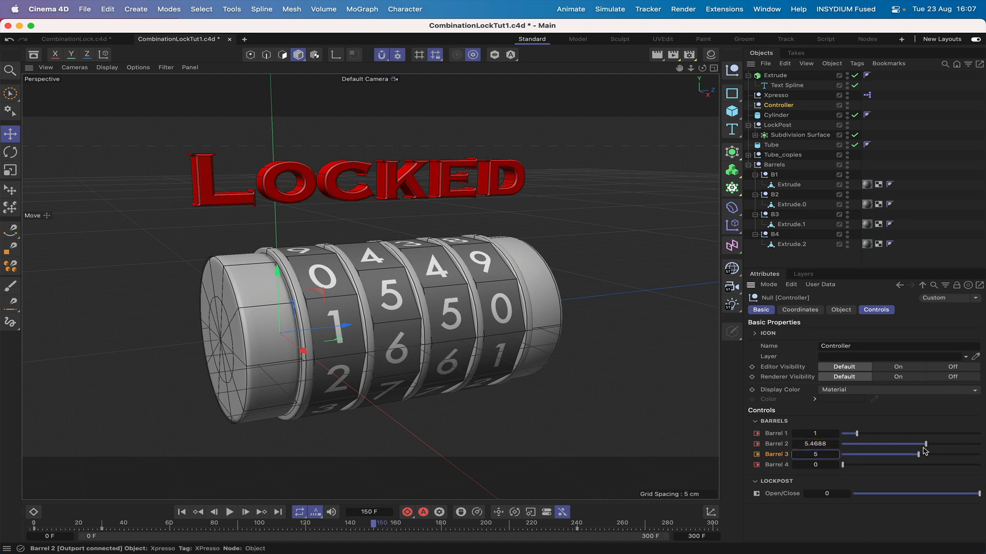
left_click(757, 455)
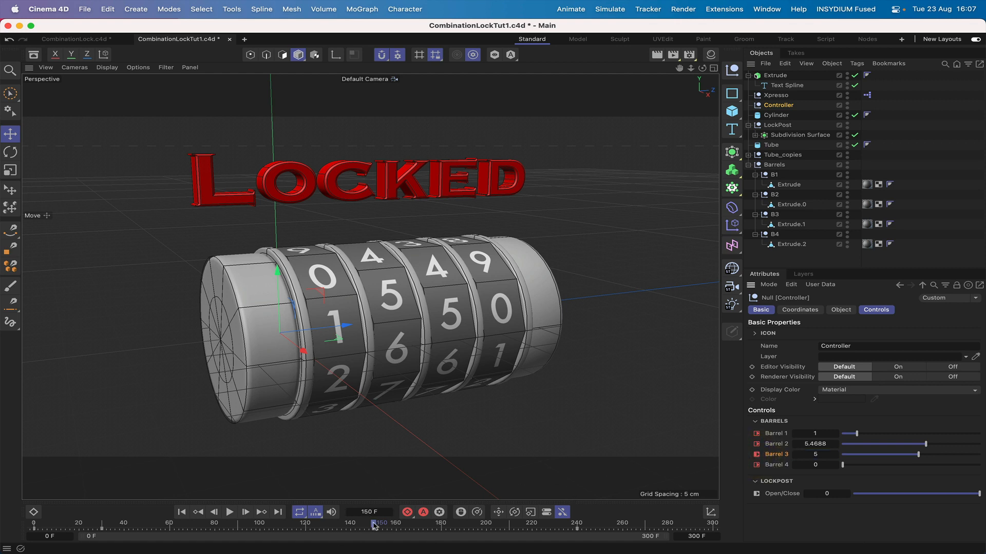
Set Barrel 4 to 3 at frame 90 and keyframe it
left_click_drag(374, 525, 239, 532)
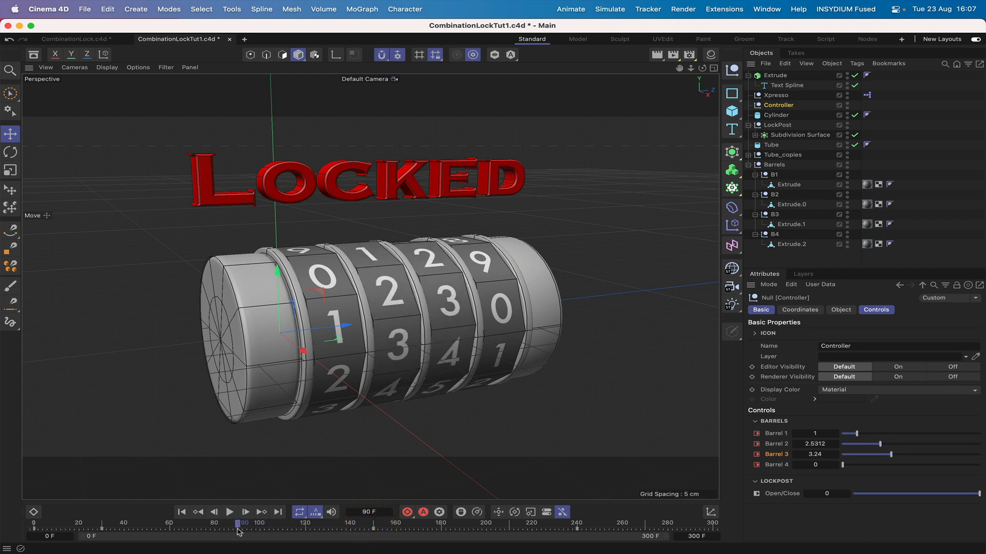
left_click(816, 465)
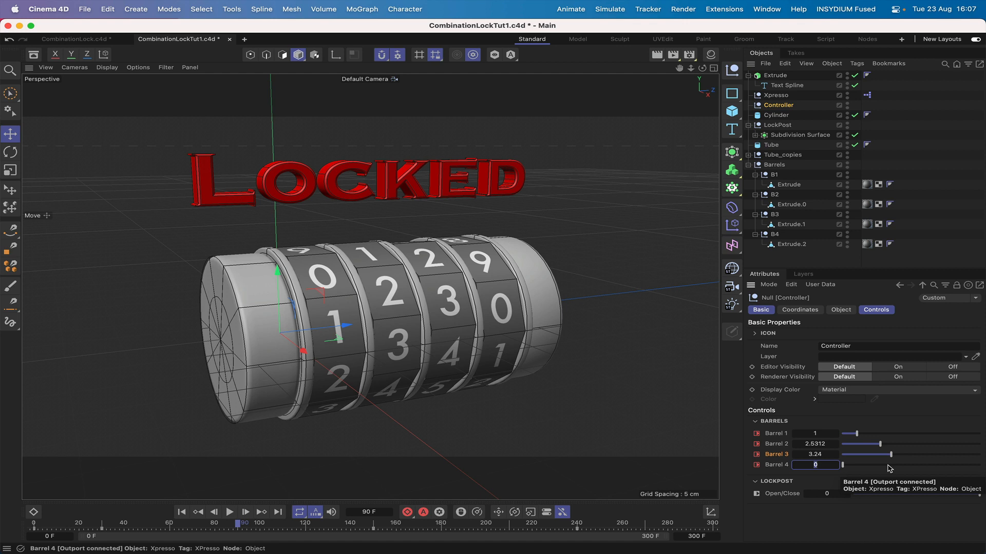
type("3")
key("Return")
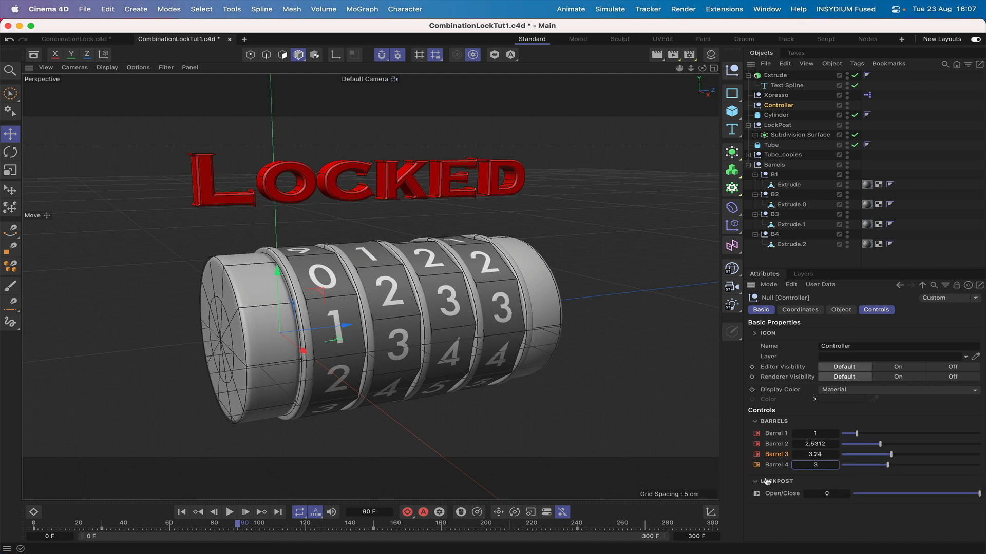
left_click(756, 464)
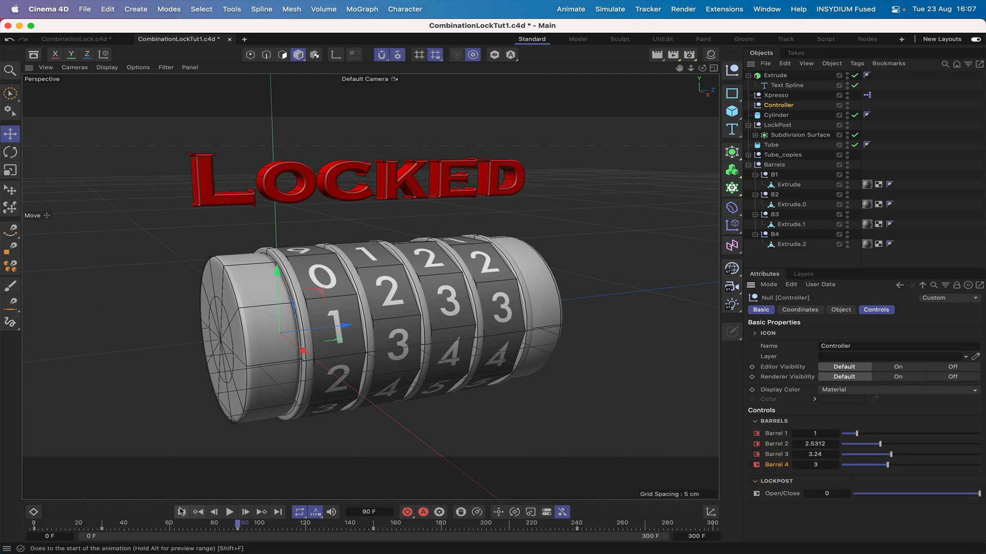
Play the barrel animation from the first frame to check the status text, and stop it after frame 240
left_click(181, 512)
left_click(230, 512)
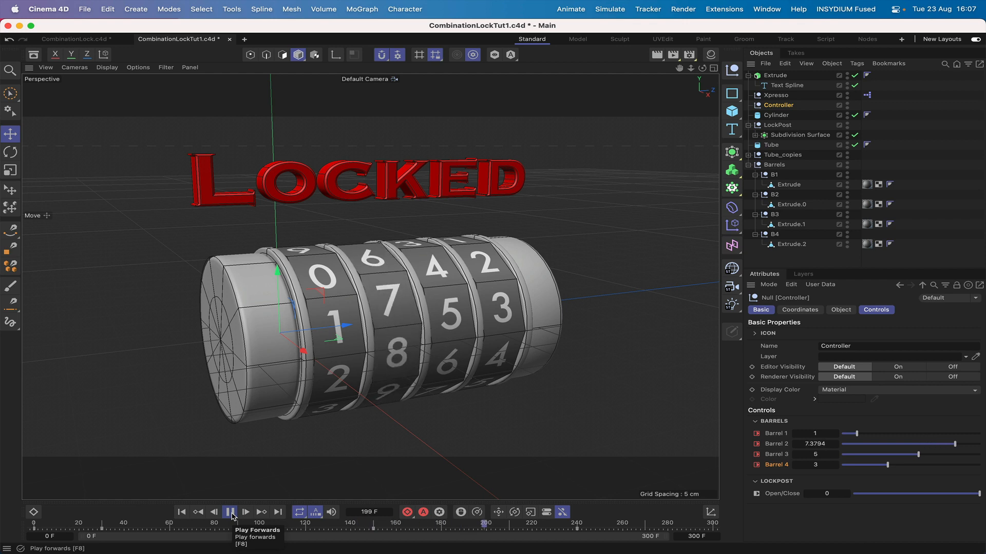
left_click(230, 513)
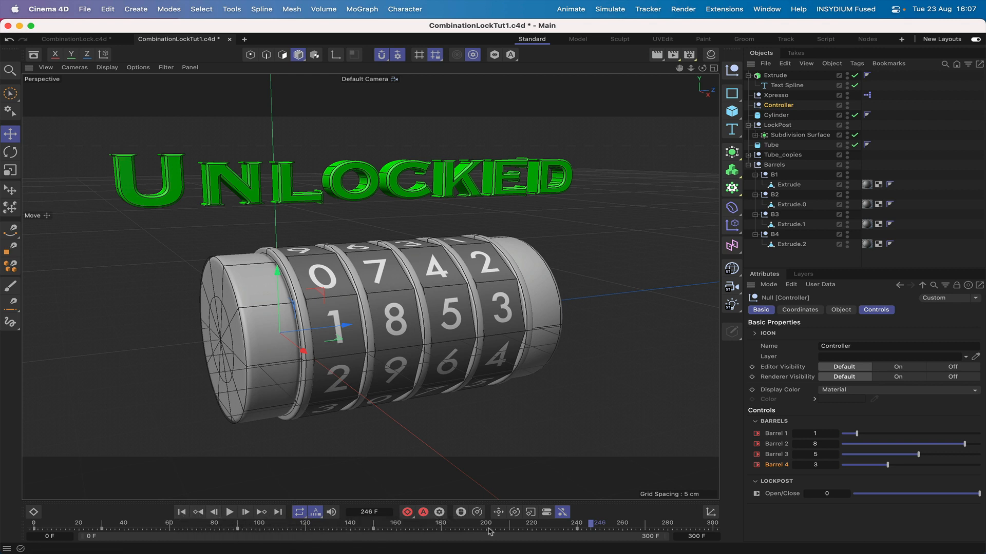
Set the lock post's Open/Close to -25 at frame 300 and keyframe it
left_click_drag(593, 526, 577, 526)
left_click_drag(576, 527, 715, 526)
left_click_drag(932, 499, 839, 503)
left_click(756, 494)
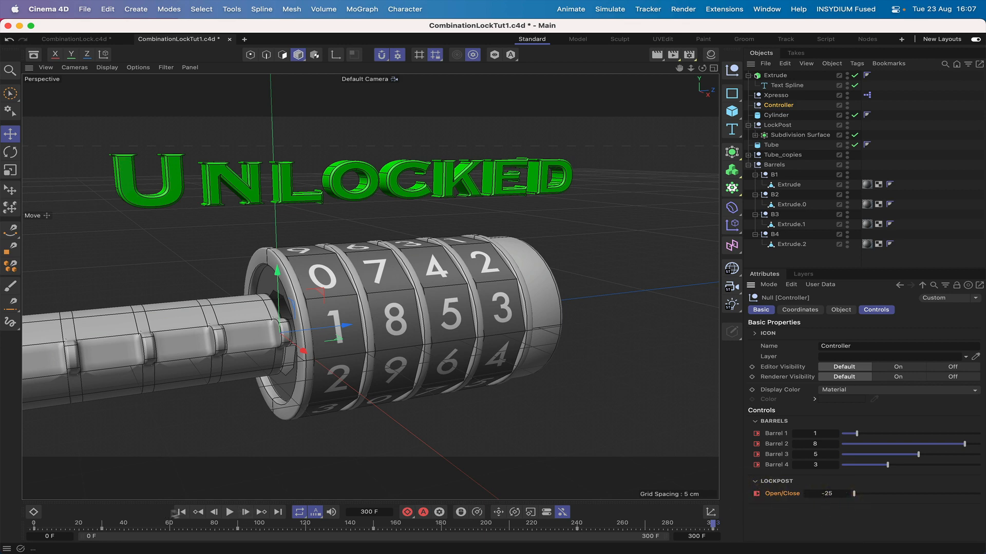
Play the full unlocking animation from the first frame with the whole lock in view, stop it, and return to frame 0
left_click(181, 511)
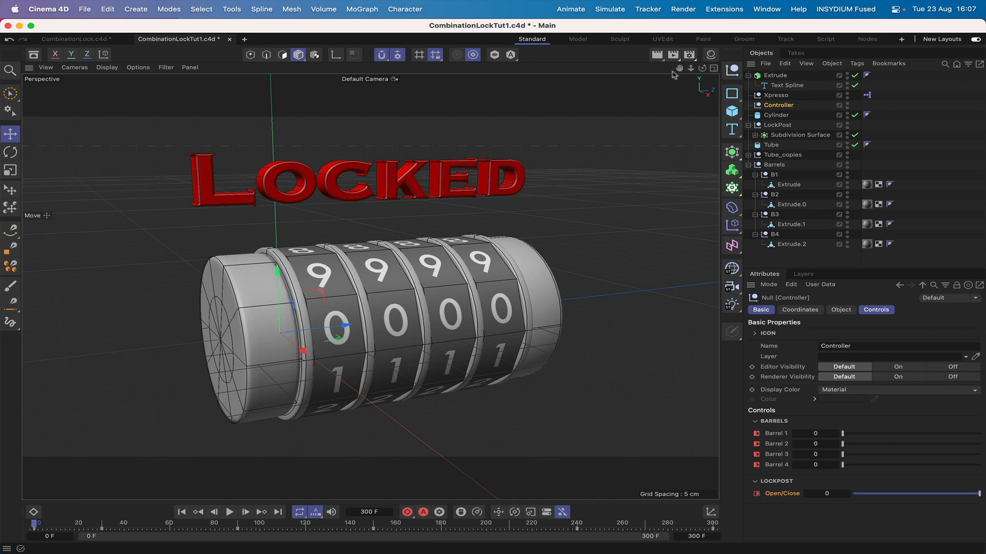
right_click_drag(679, 69, 649, 68)
left_click_drag(679, 68, 691, 60)
right_click_drag(679, 69, 666, 68)
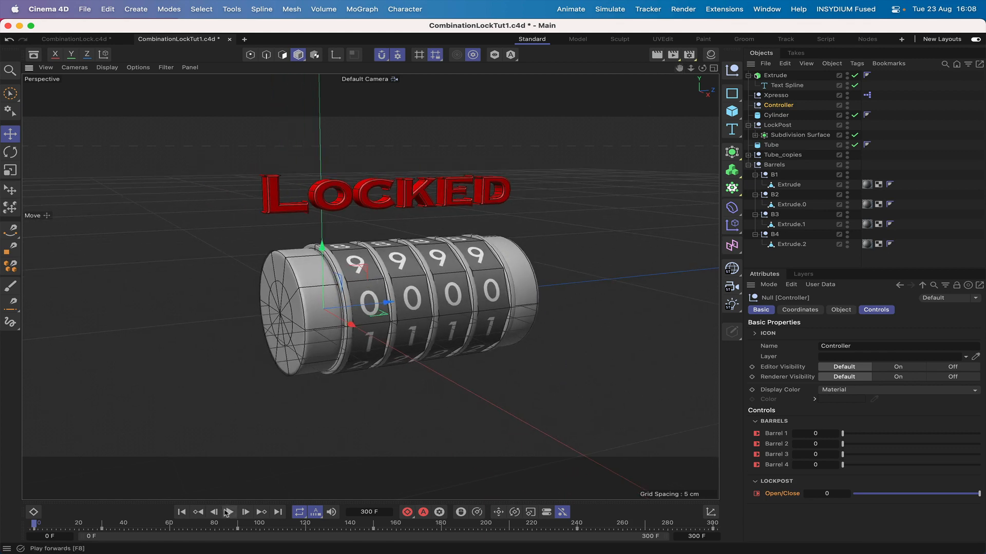
left_click(228, 512)
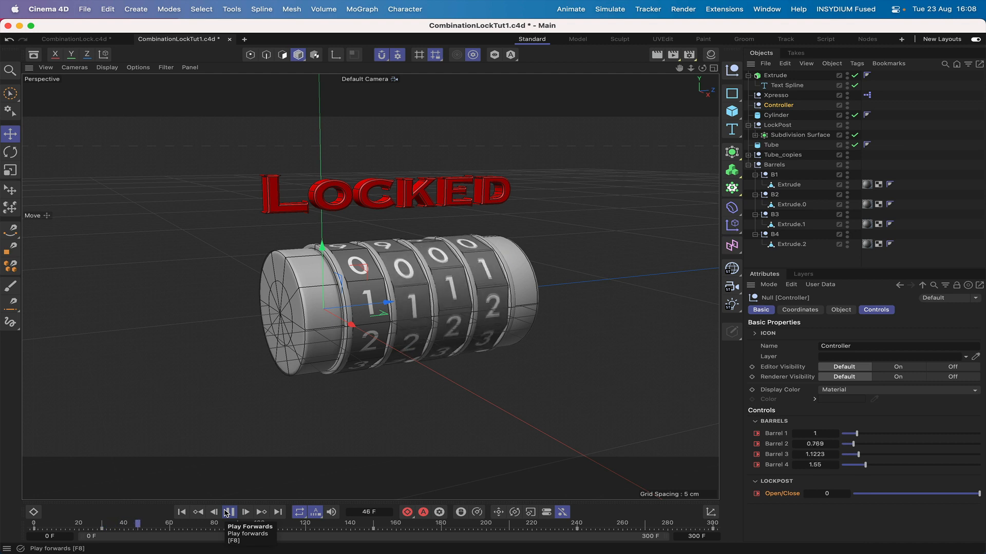
left_click(226, 513)
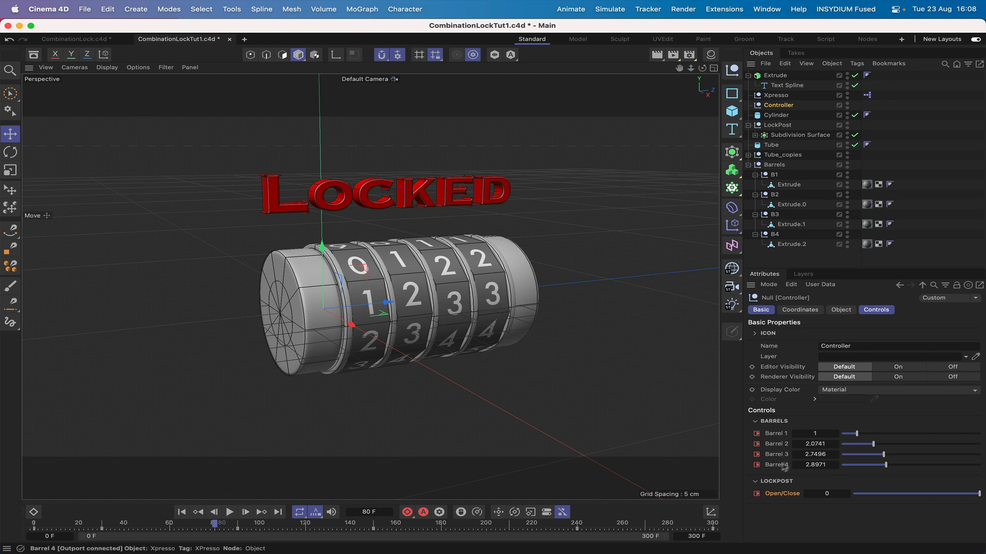
left_click(182, 512)
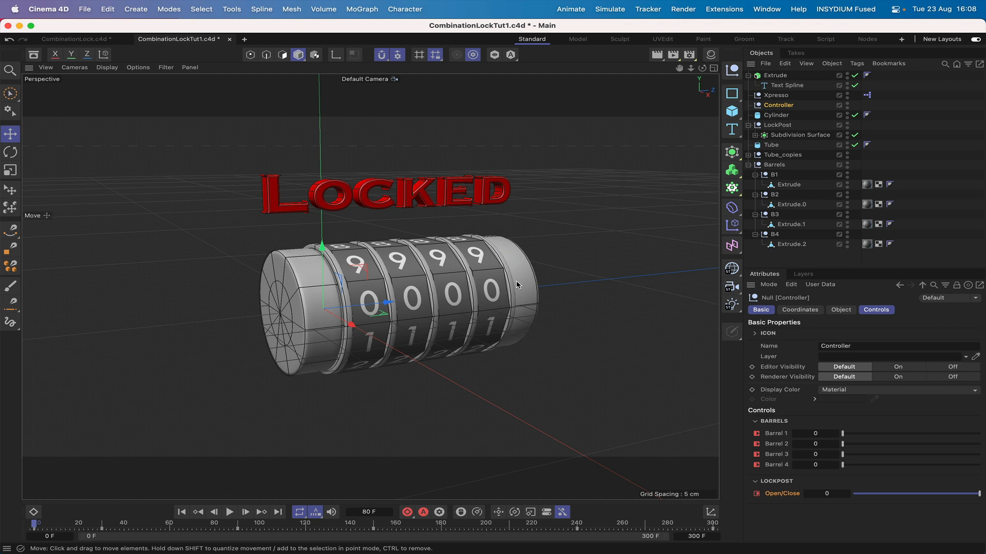
Open the lock's XPresso graph in a widened editor to review the complete node network, and close it again
double_click(867, 97)
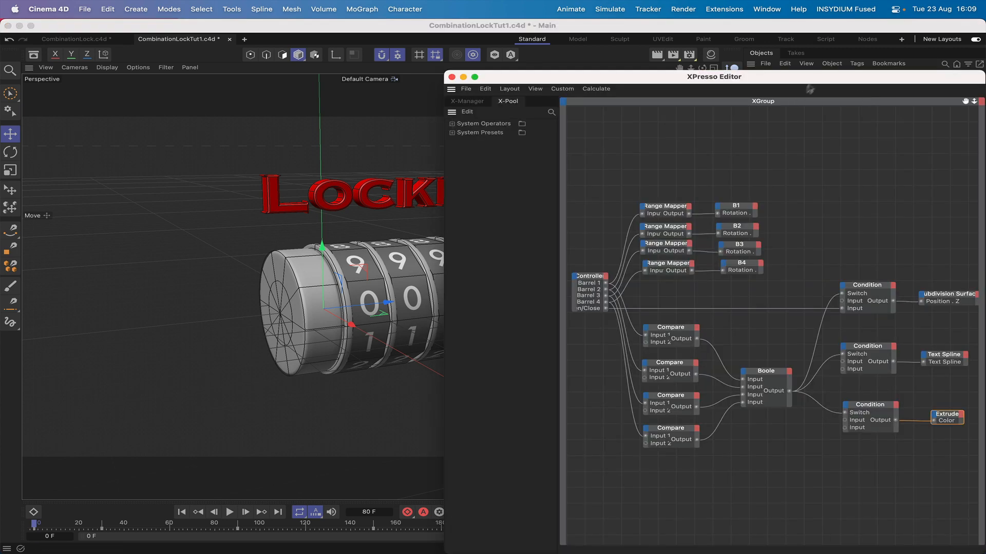
left_click_drag(813, 78, 370, 27)
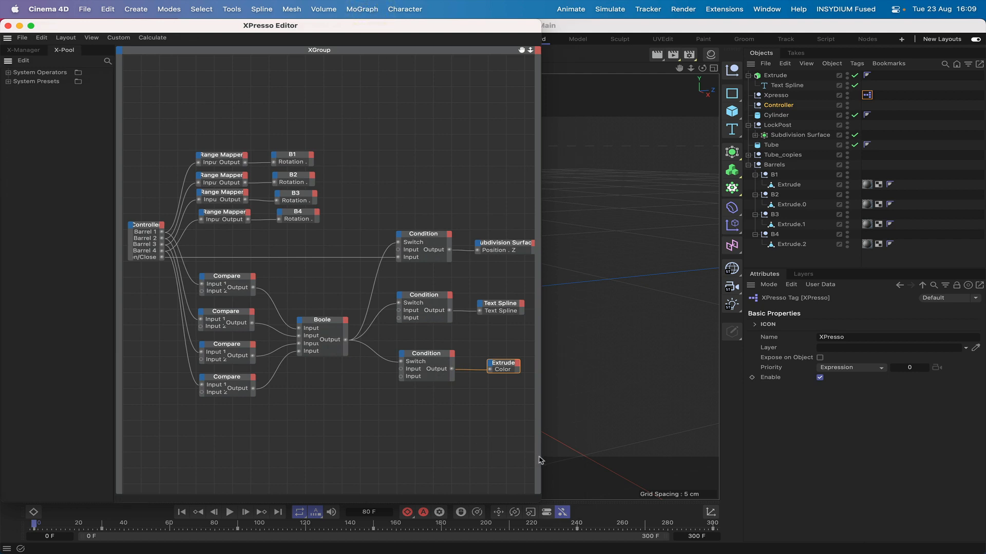
left_click_drag(540, 457, 705, 450)
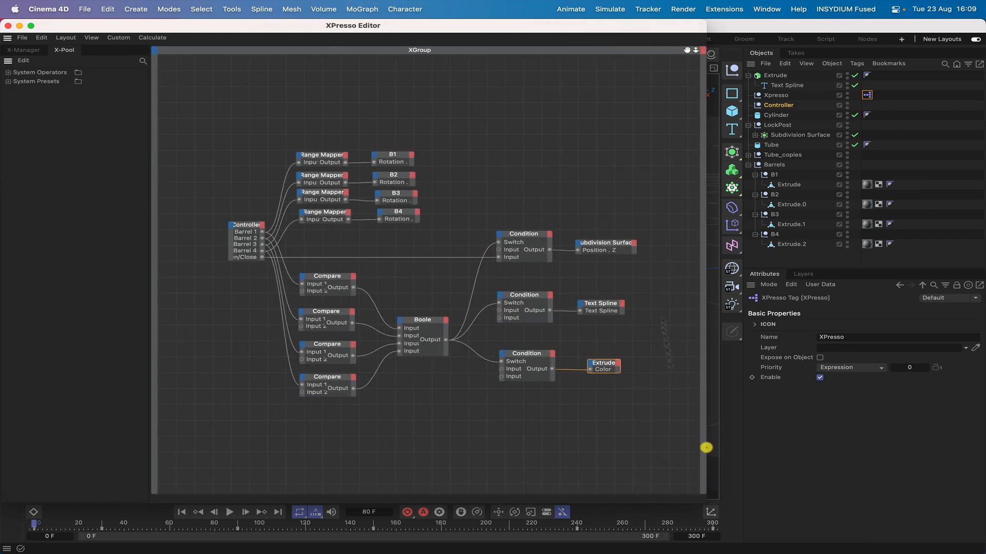
left_click(531, 121)
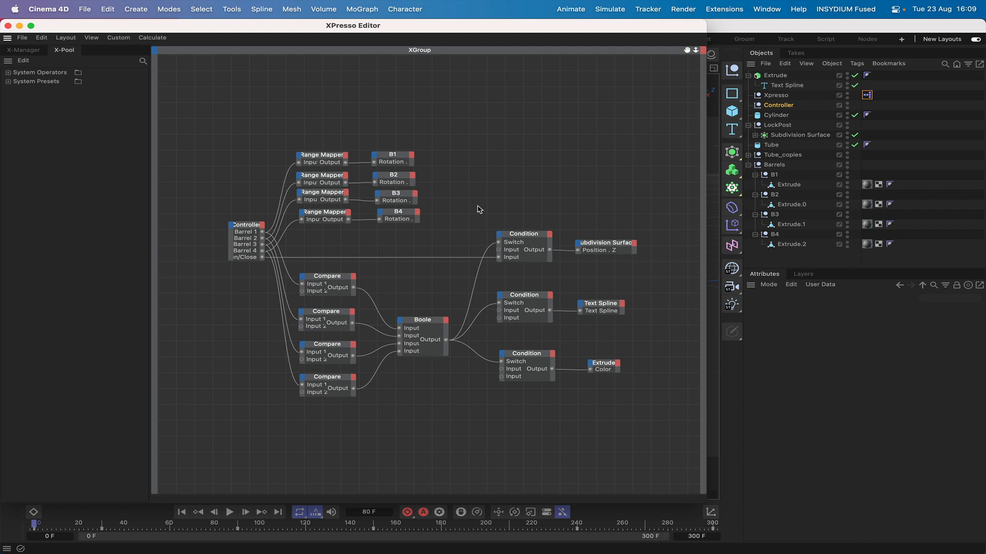
left_click(8, 26)
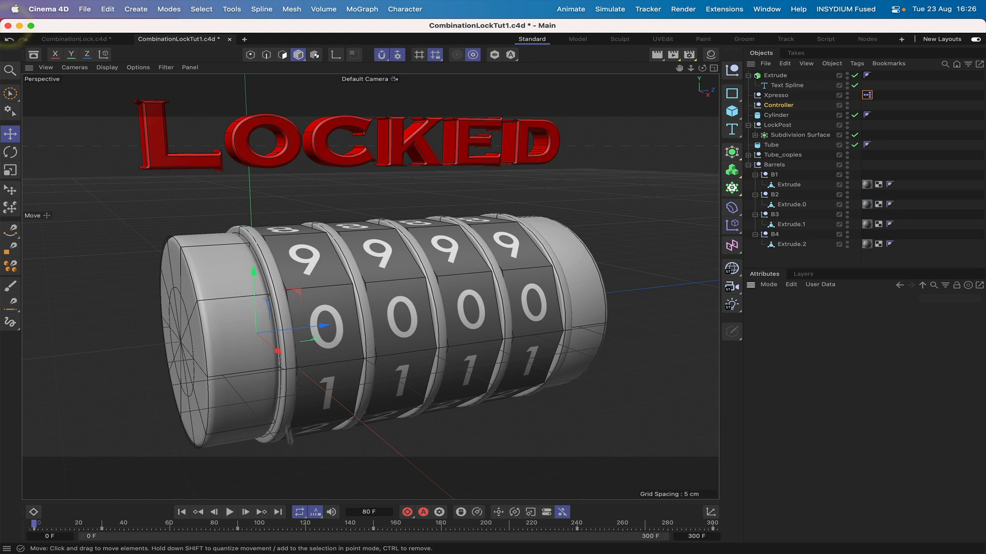
Replay the finished combination lock animation from the first frame as a final check
left_click(182, 513)
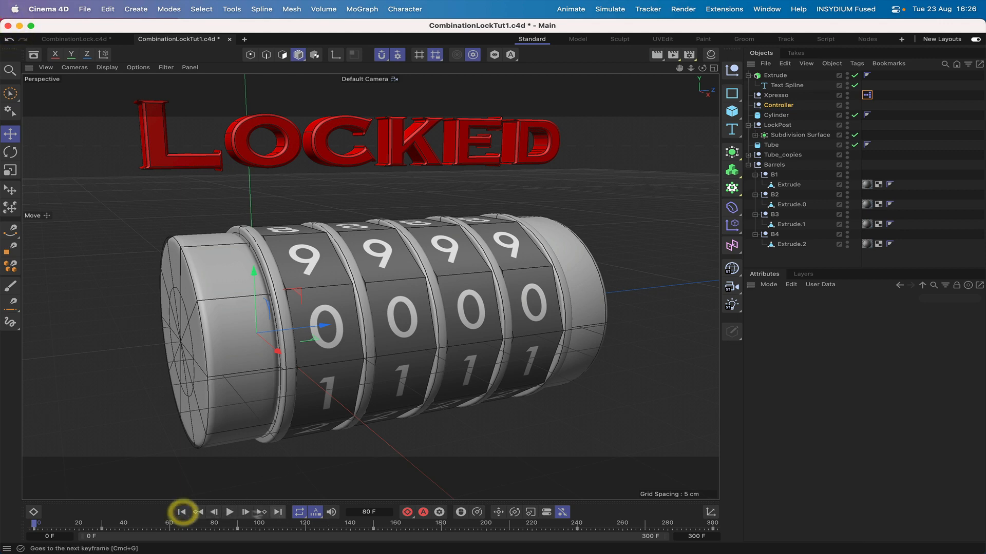
left_click(230, 512)
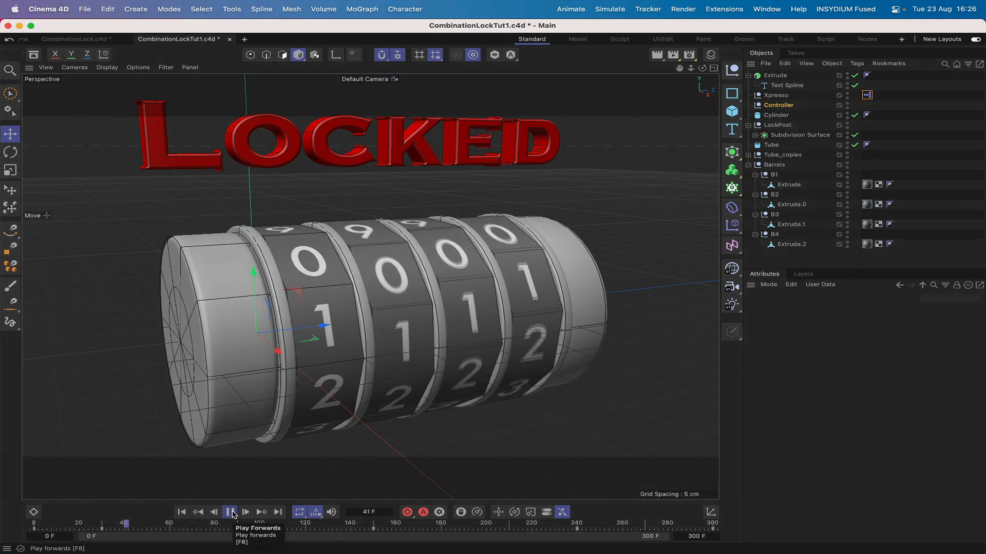